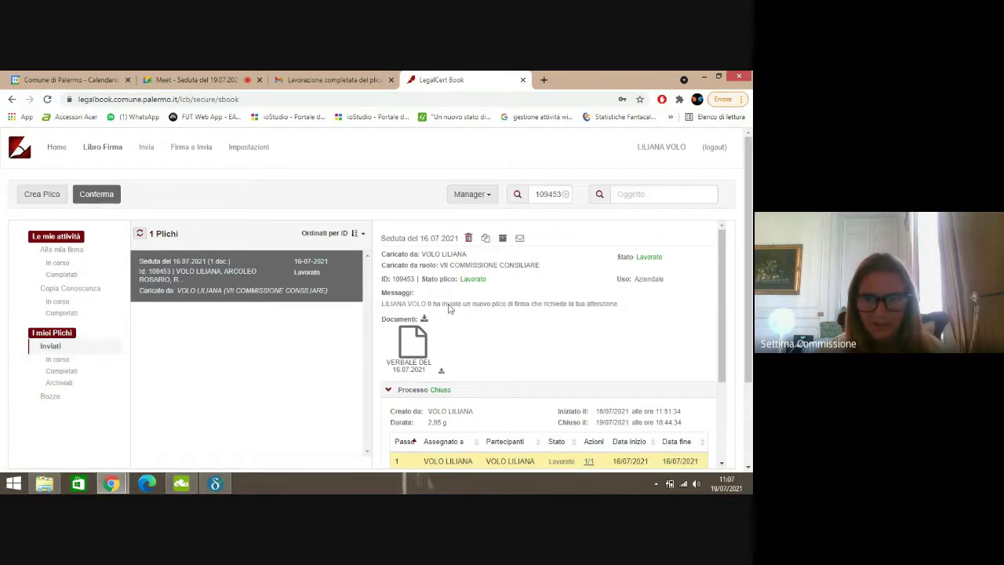
- Download the VERBALE DEL 16.07.2021 document from the Seduta del 16.07.2021 packet and show the PDF in its folder
scroll(724, 320, "down", 2)
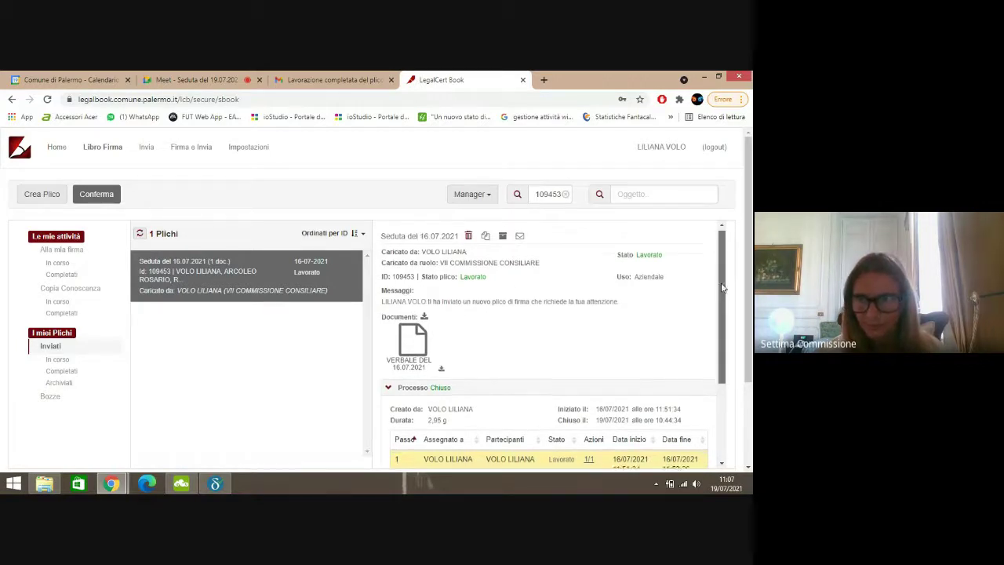
scroll(724, 318, "down", 1)
scroll(724, 298, "up", 2)
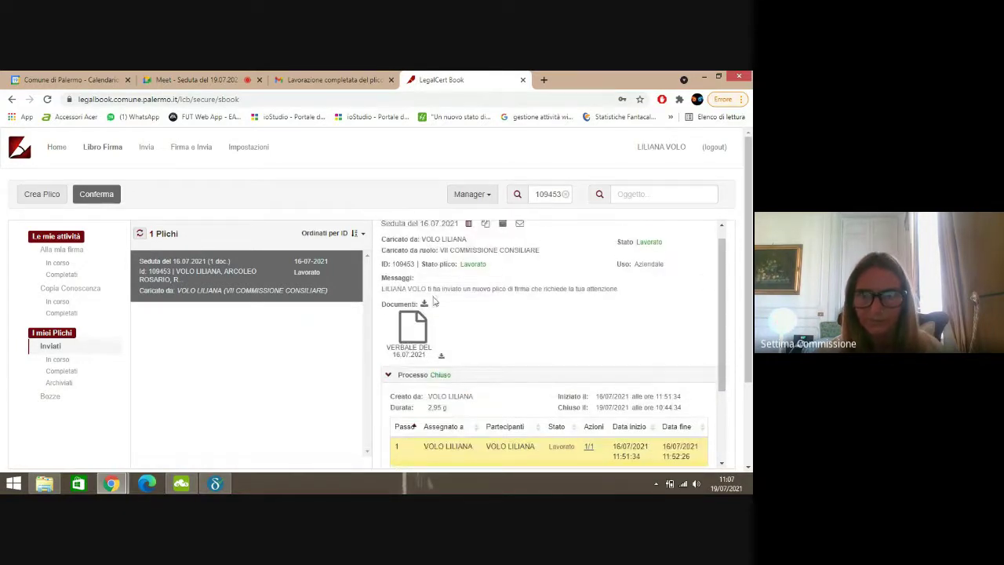
left_click(442, 359)
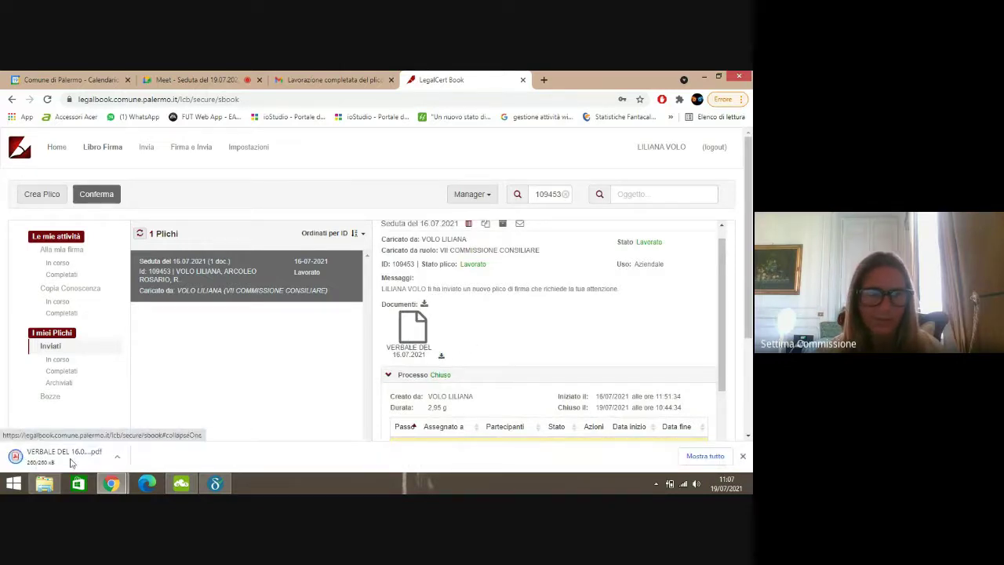
left_click(113, 458)
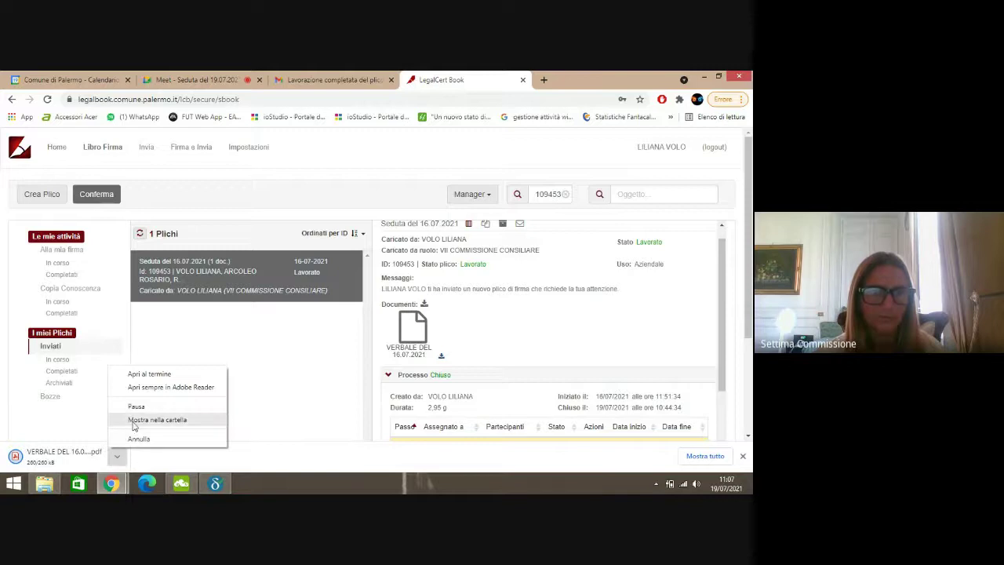
left_click(132, 423)
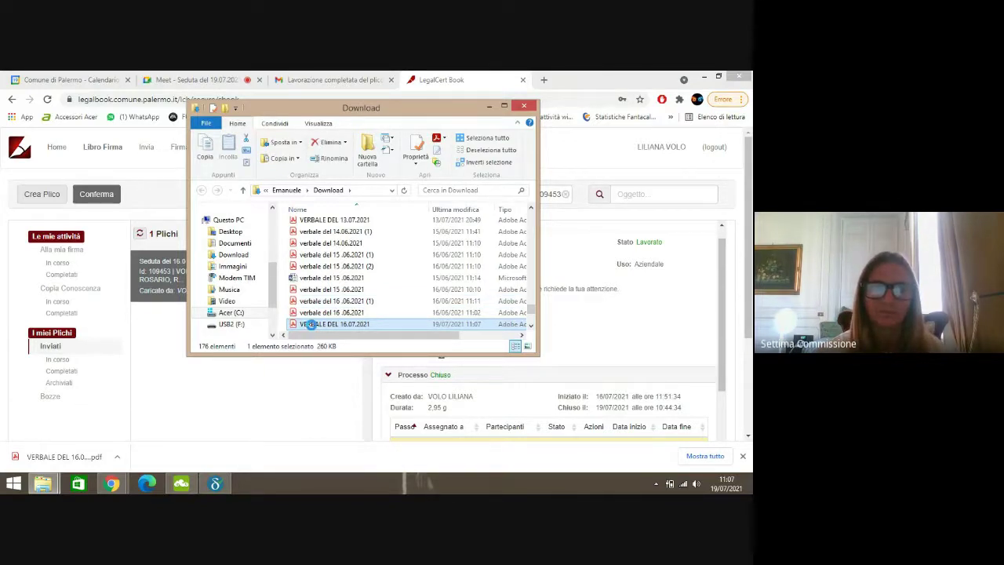
- Copy the downloaded VERBALE DEL 16.07.2021 PDF and open the VERBALI LUGLIO 2021 folder on the USB2 (F:) drive
right_click(311, 324)
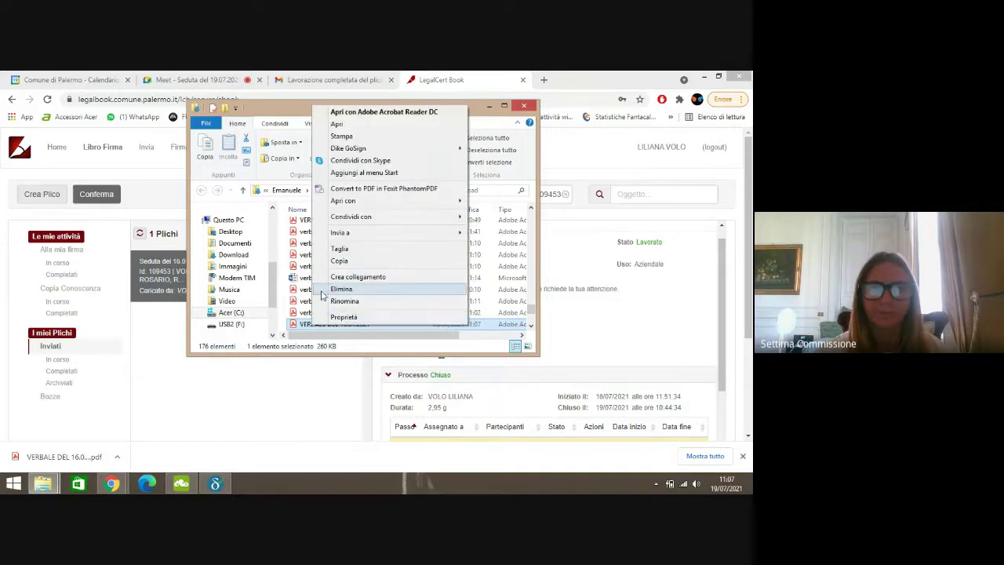
left_click(330, 262)
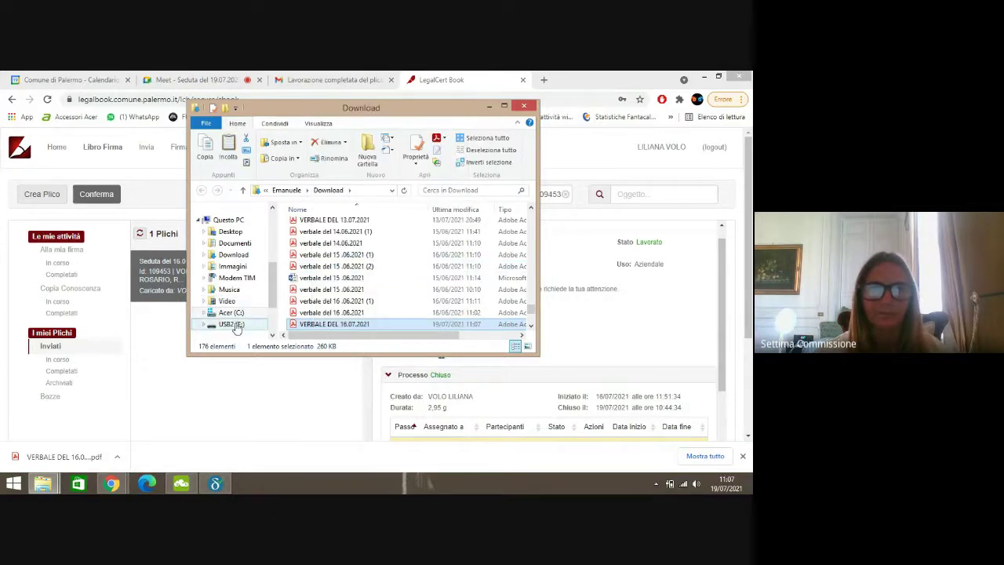
left_click(232, 324)
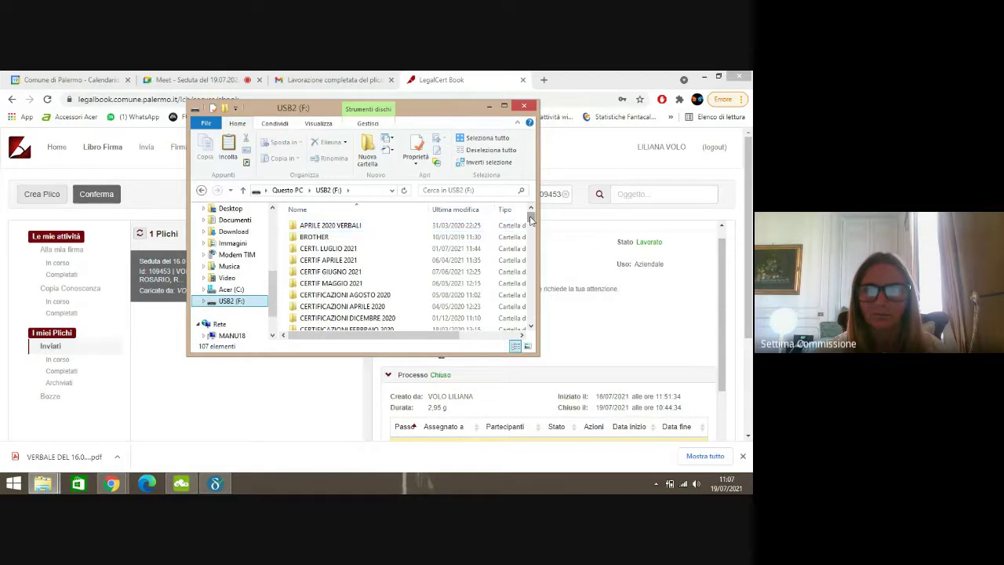
left_click_drag(530, 223, 531, 256)
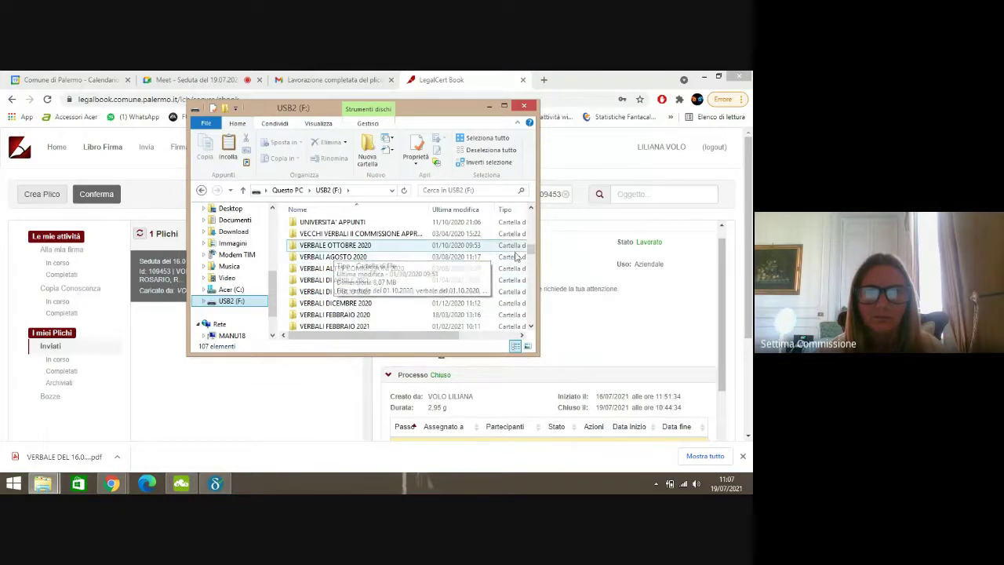
left_click_drag(530, 254, 529, 269)
double_click(342, 264)
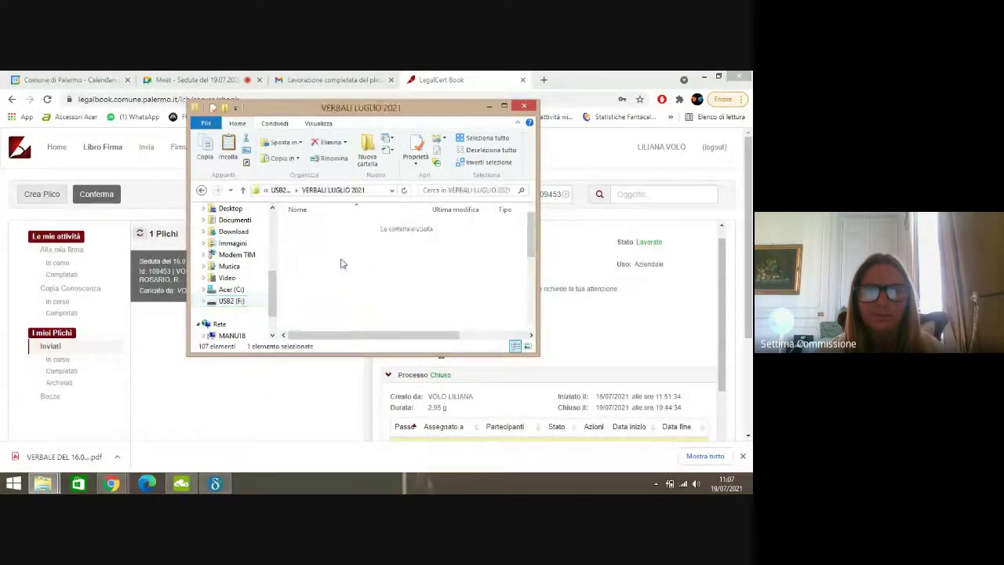
- Paste the copied PDF into the maximized VERBALI LUGLIO 2021 folder, replacing the existing file of the same name
right_click(433, 284)
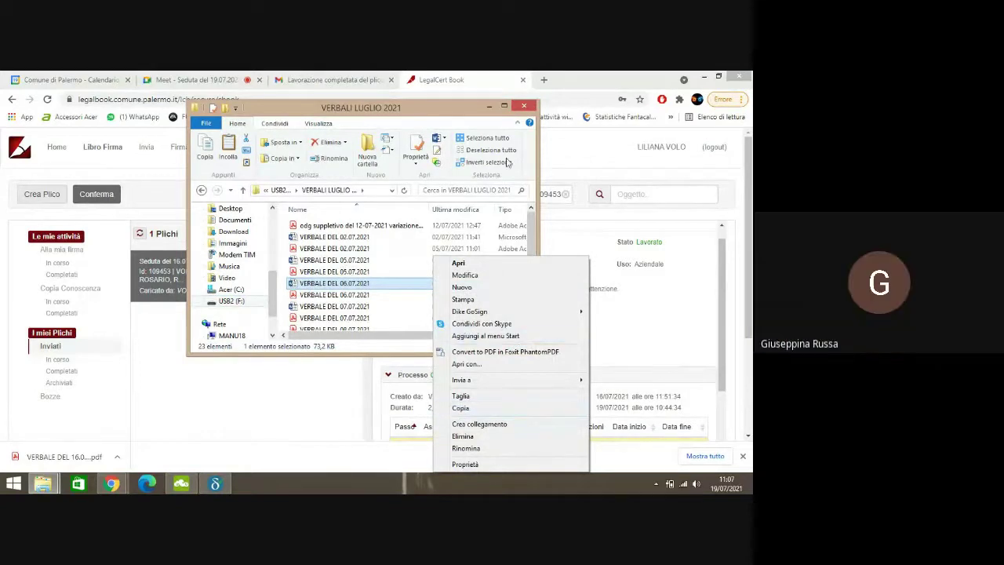
left_click(504, 107)
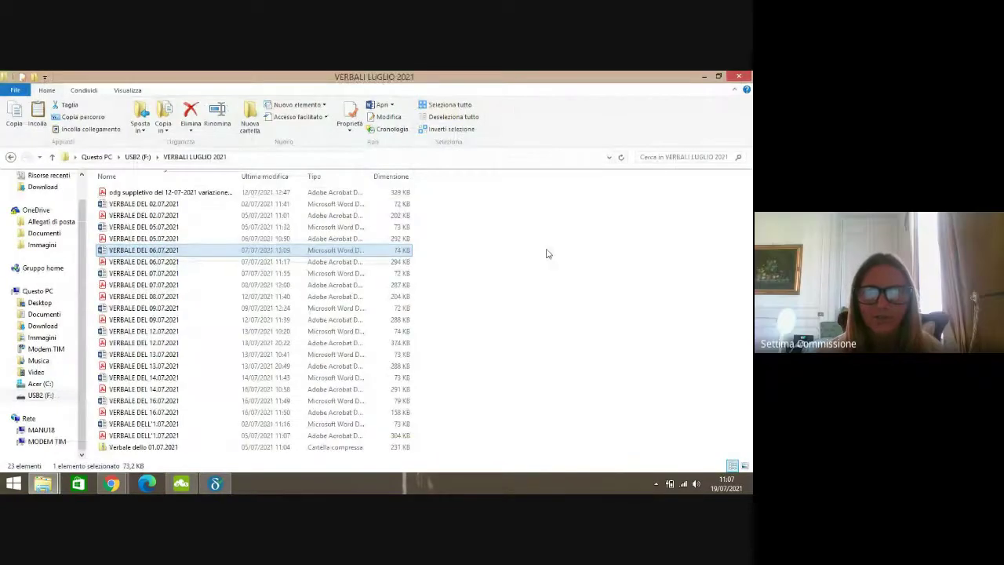
right_click(520, 253)
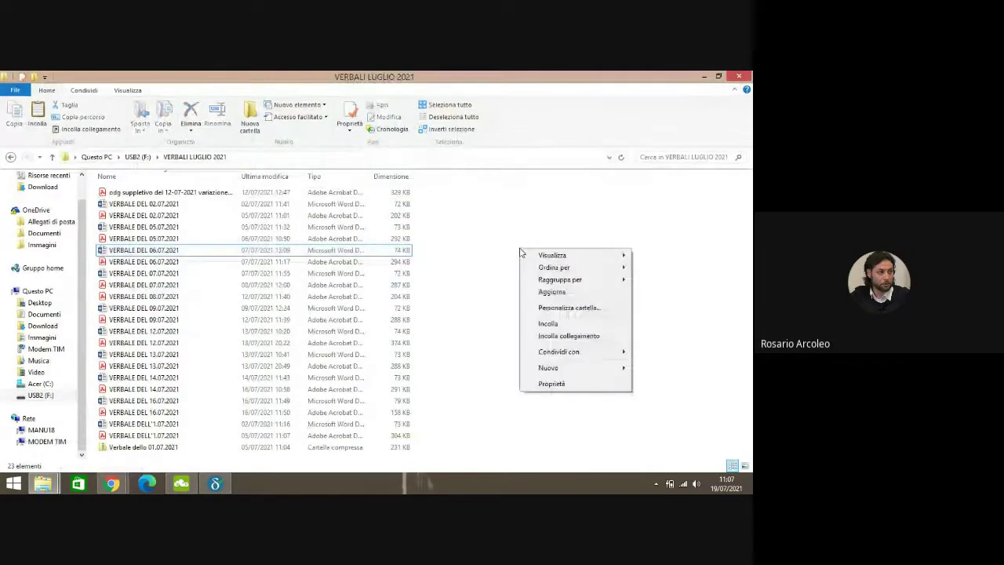
left_click(547, 324)
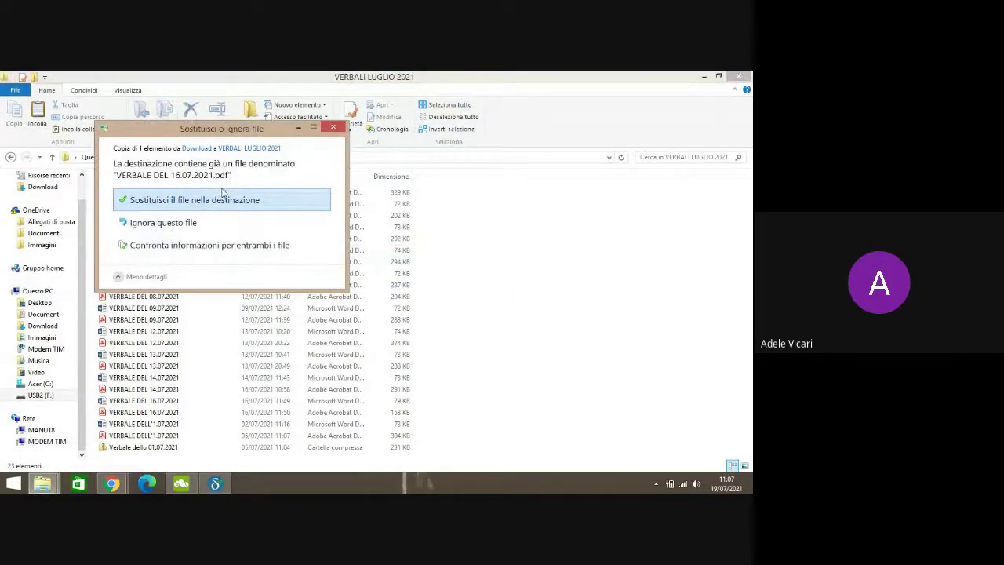
left_click(225, 199)
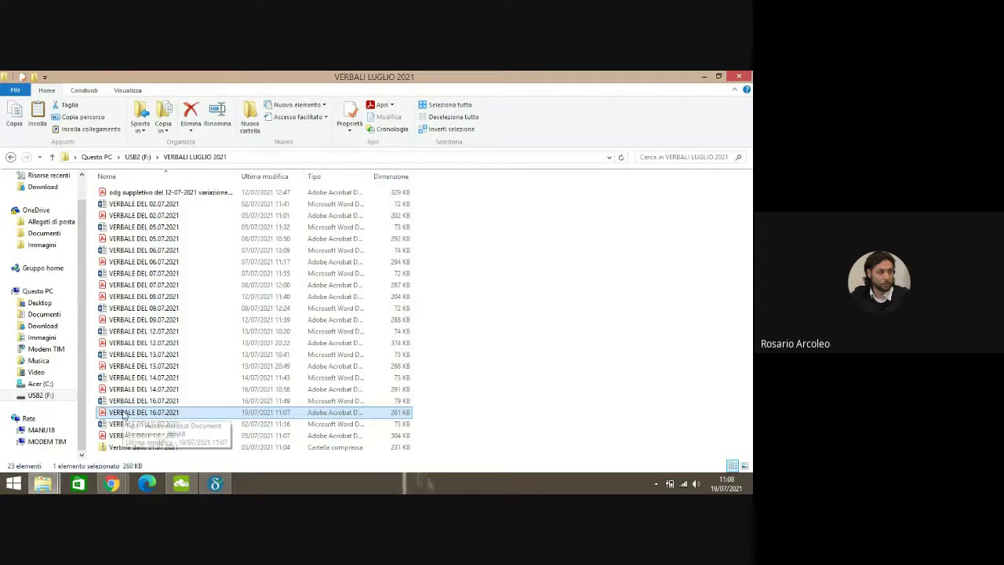
- Open the VERBALE DEL 16.07.2021 PDF, review it down to the signatures on page 2, and close it and the folder
double_click(122, 414)
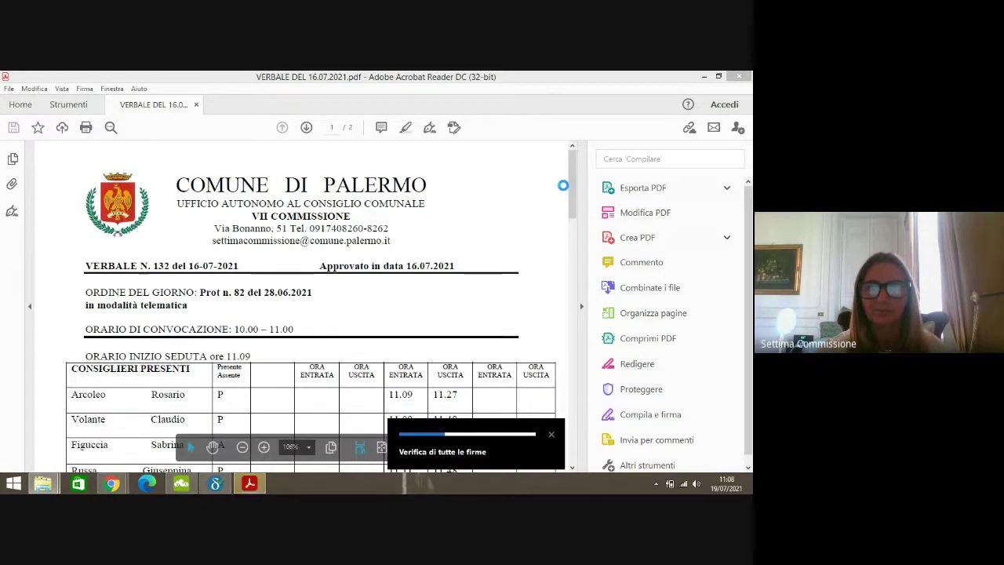
left_click_drag(571, 182, 571, 255)
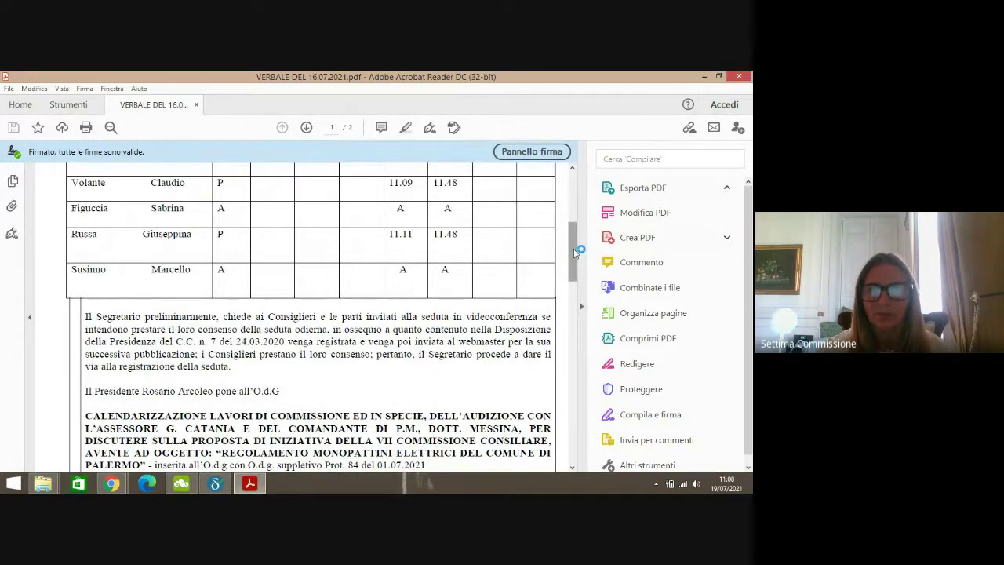
left_click_drag(574, 253, 578, 354)
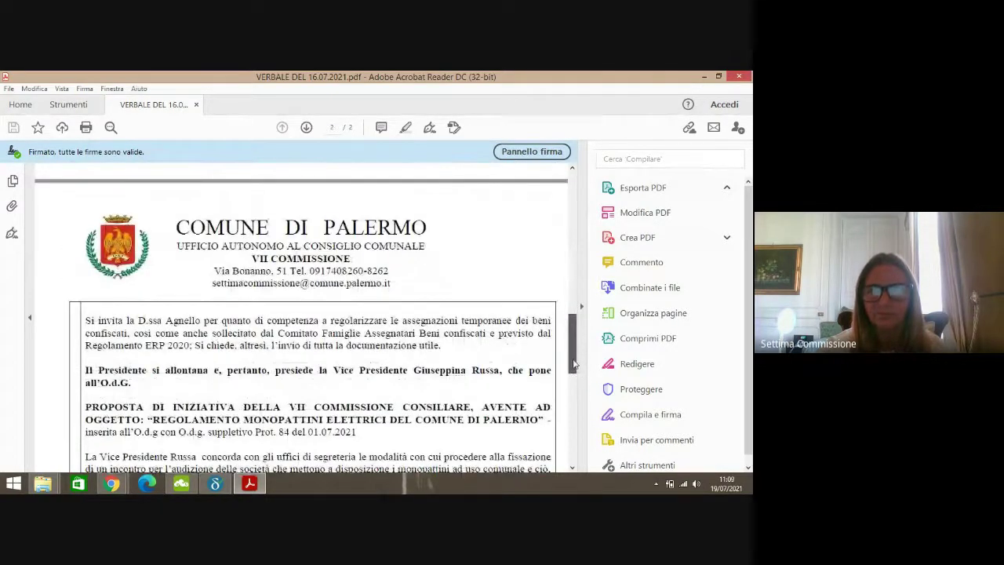
scroll(574, 345, "down", 3)
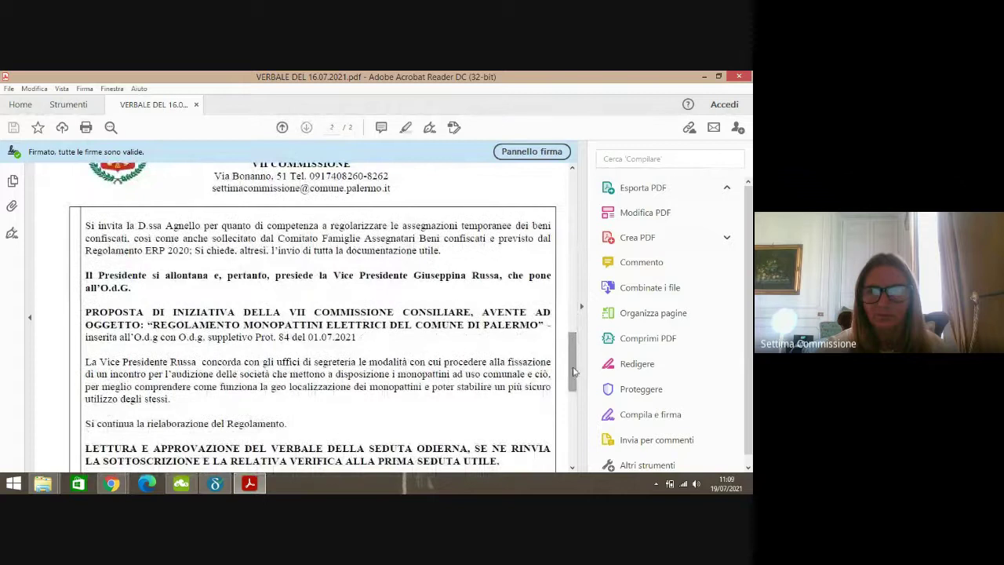
scroll(573, 372, "down", 7)
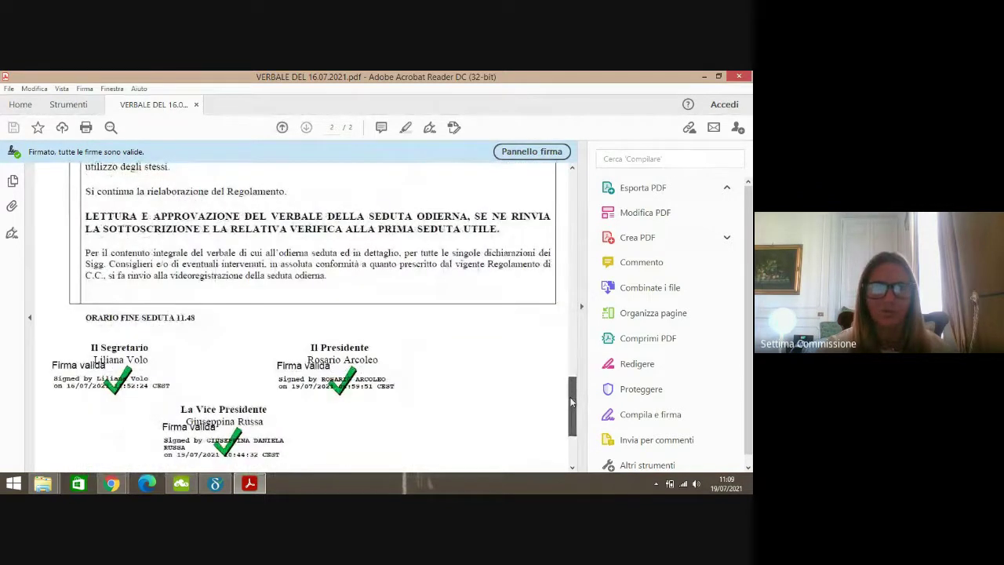
scroll(571, 403, "down", 3)
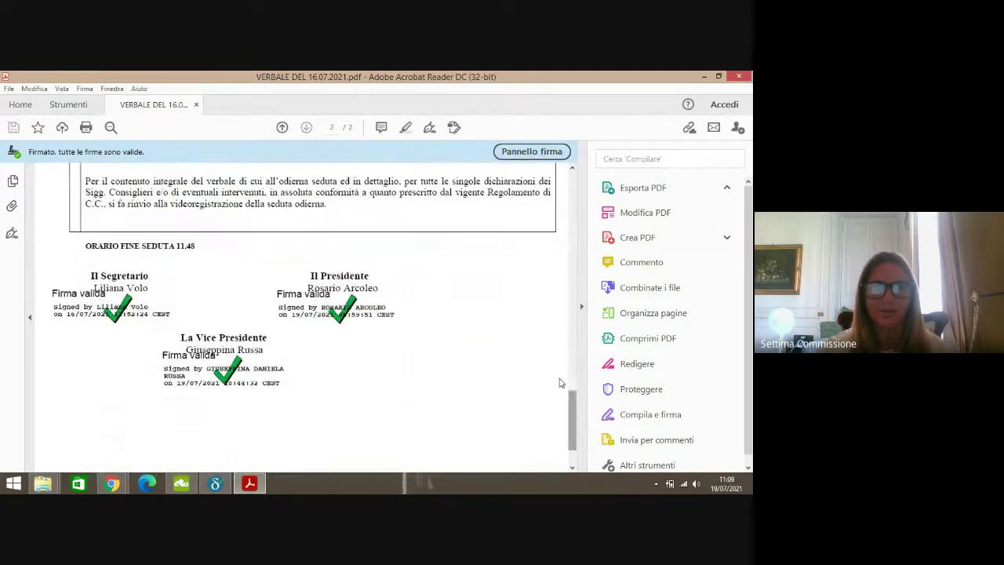
left_click(743, 76)
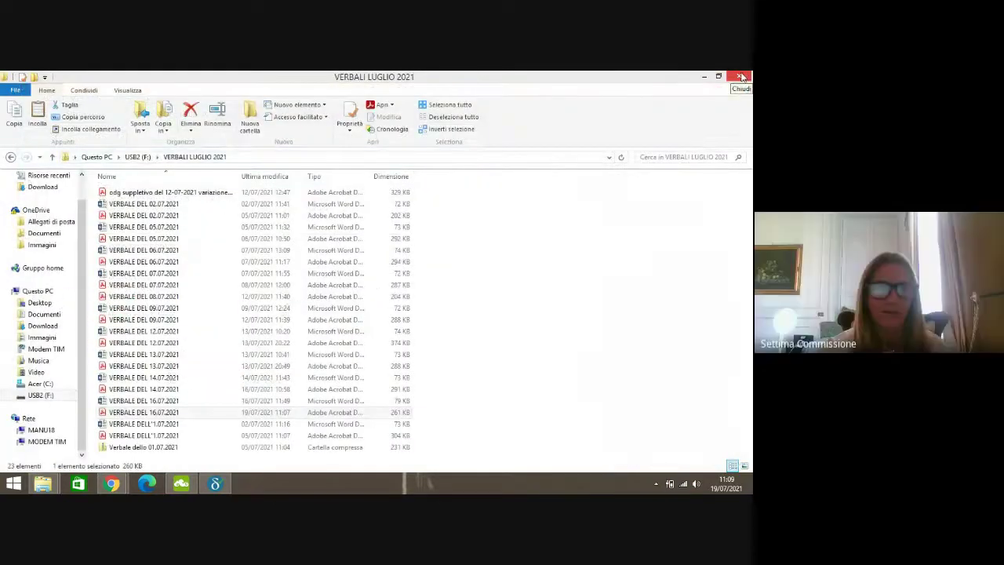
left_click(742, 76)
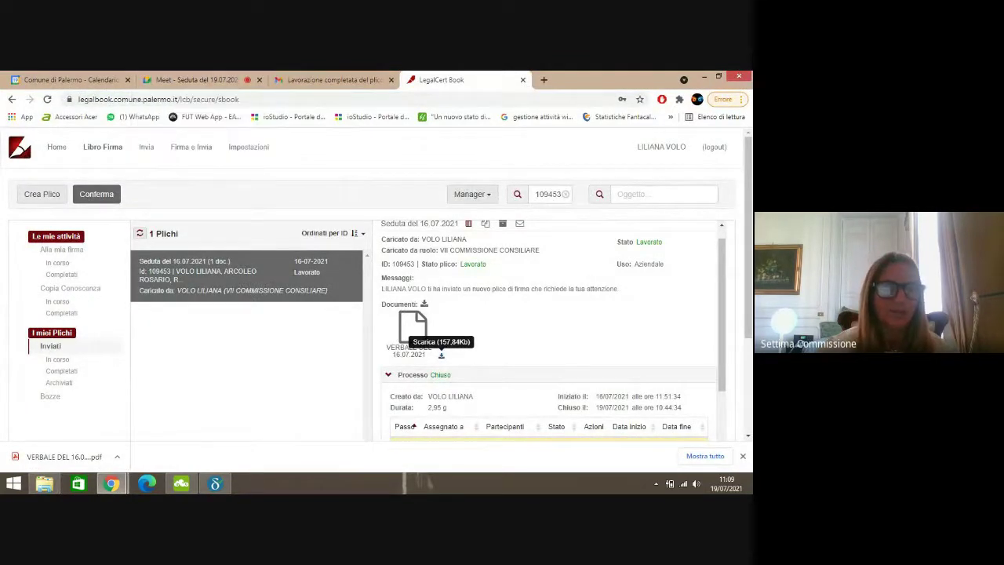
- Open the Word document "monopattini elettrici comune di carpi" from the USB2 (F:) drive in File Explorer
left_click(45, 488)
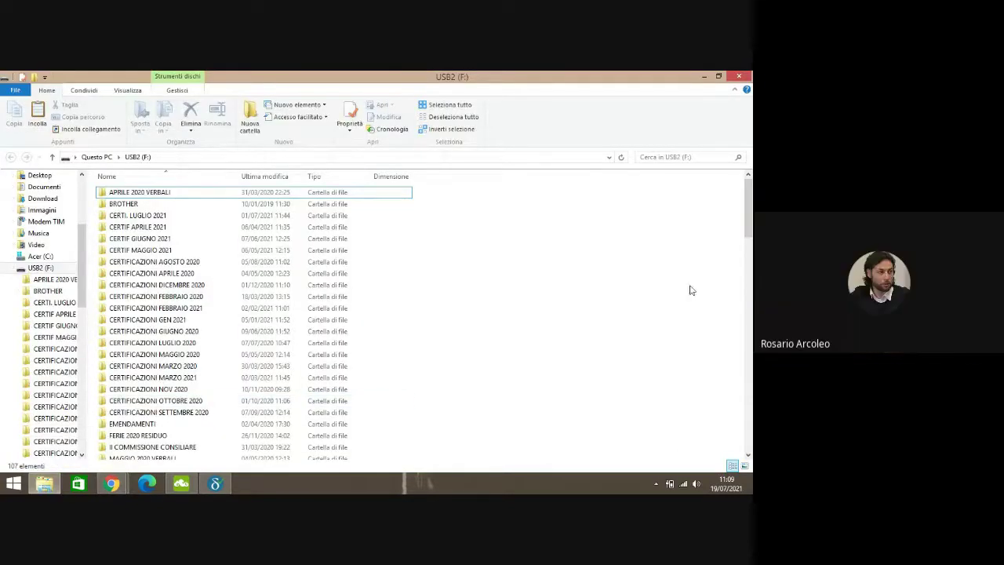
scroll(749, 224, "down", 7)
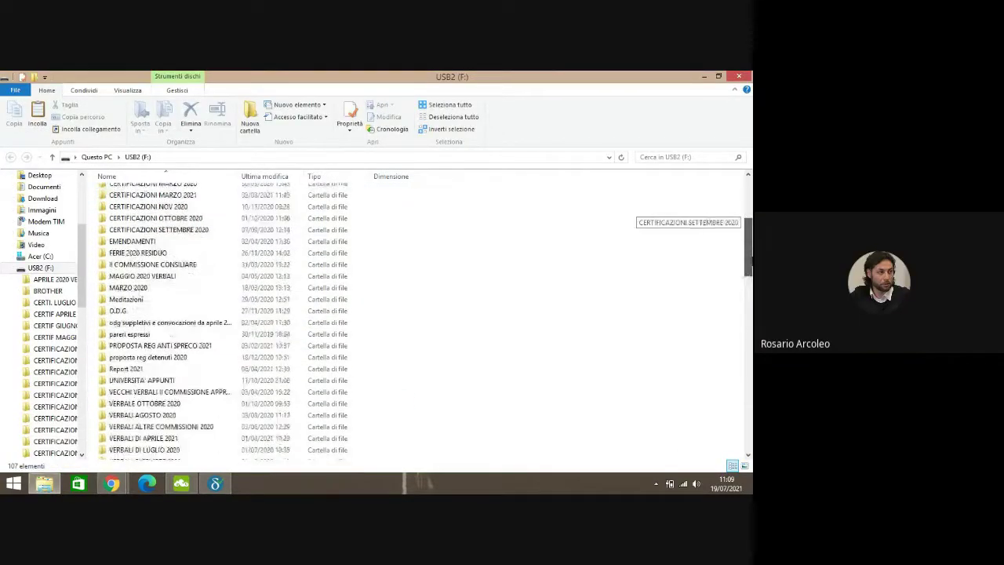
scroll(690, 215, "down", 8)
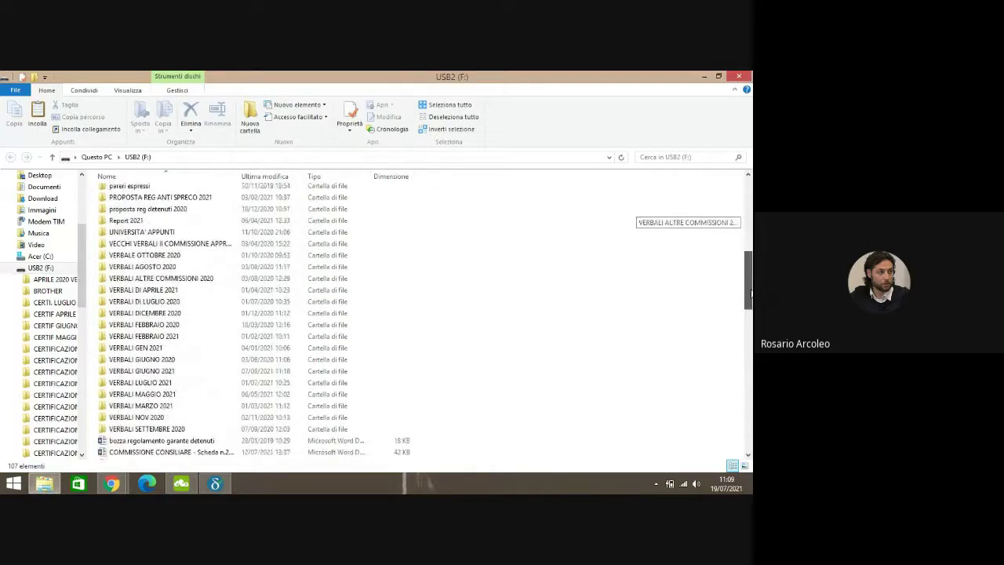
scroll(690, 216, "down", 2)
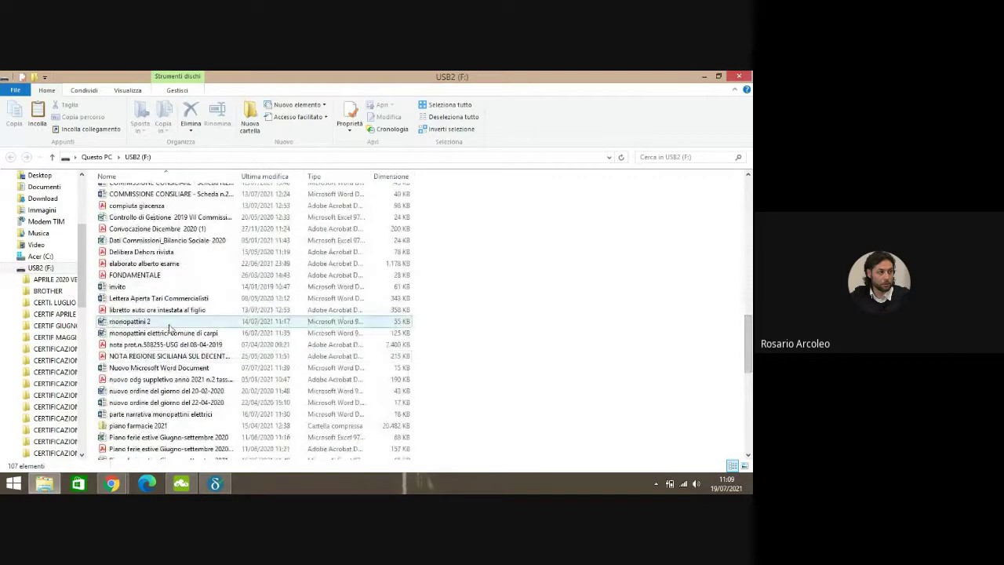
double_click(144, 334)
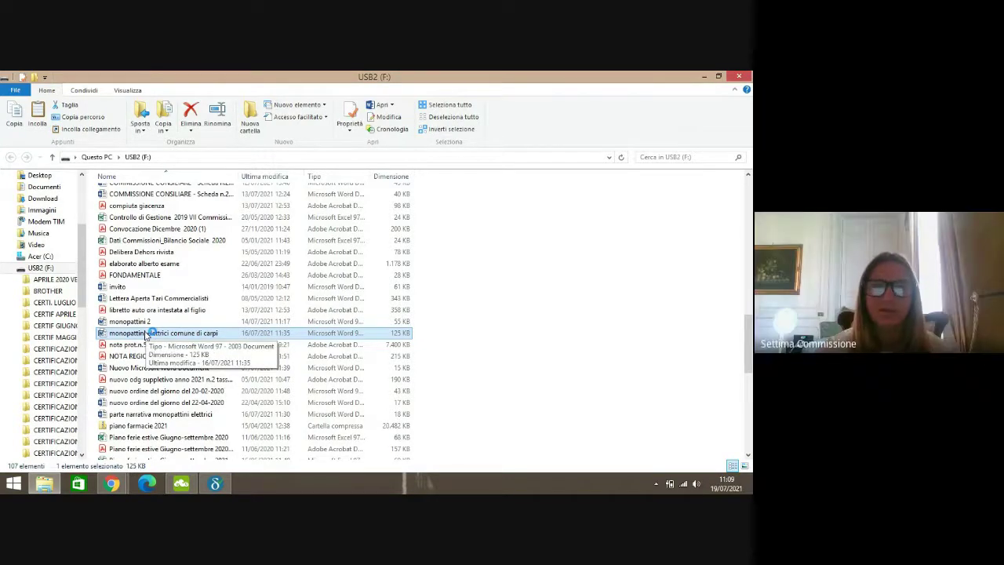
double_click(146, 335)
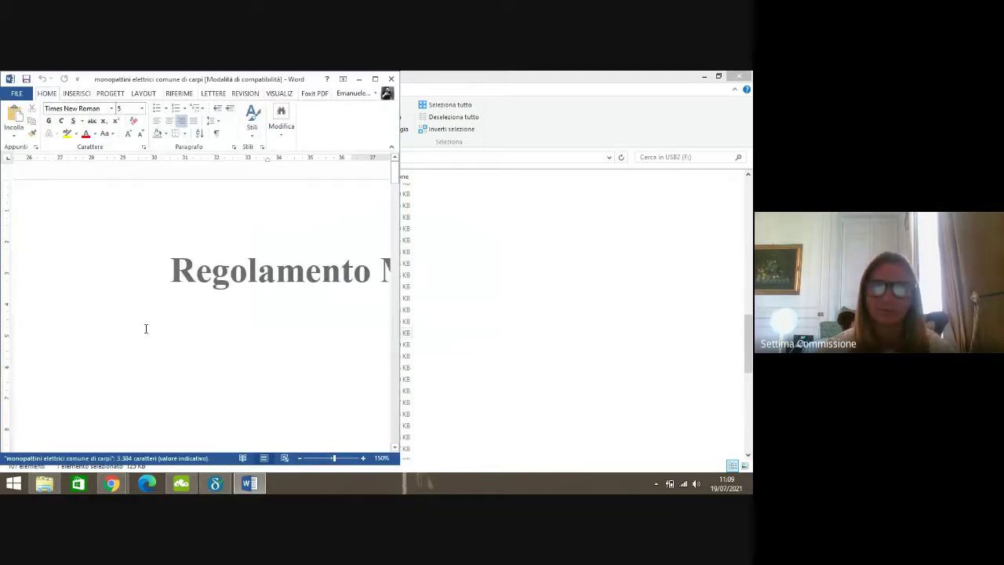
- Maximize the document window and reduce the zoom to 86% so the full text width fits
left_click(375, 79)
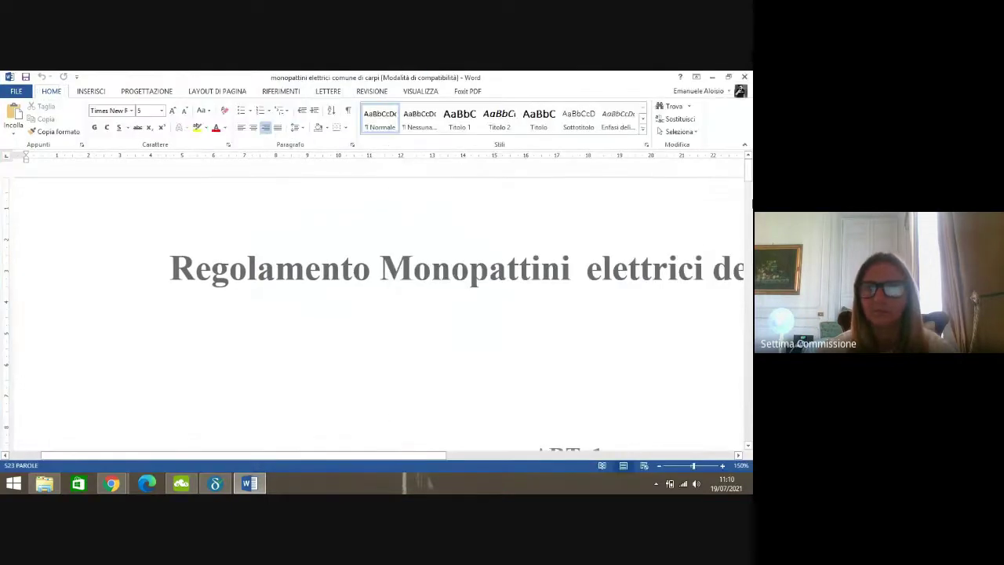
mouse_move(747, 179)
left_mouse_down()
mouse_move(747, 190)
mouse_move(748, 177)
left_mouse_up()
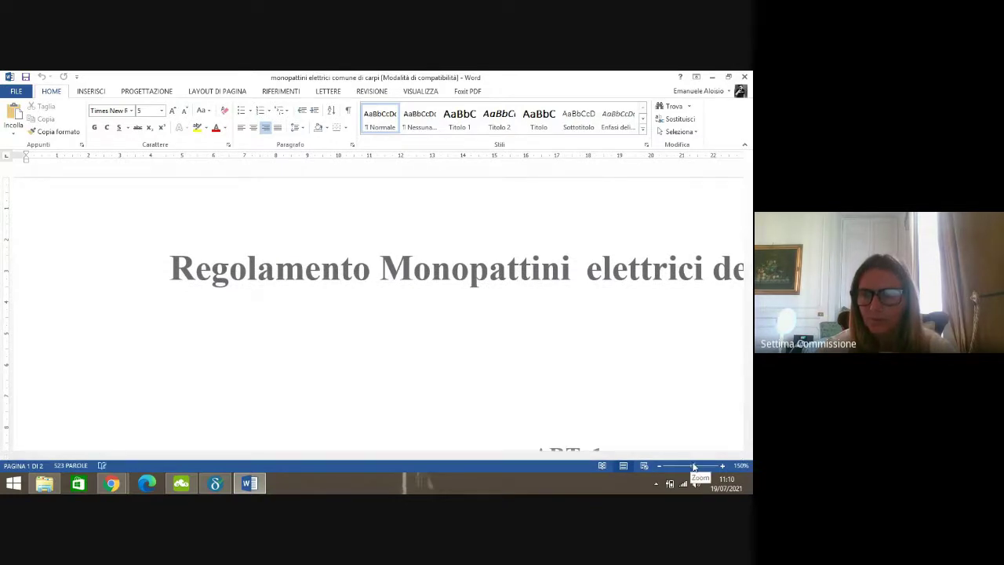
mouse_move(693, 466)
left_mouse_down()
mouse_move(666, 466)
mouse_move(675, 466)
left_mouse_up()
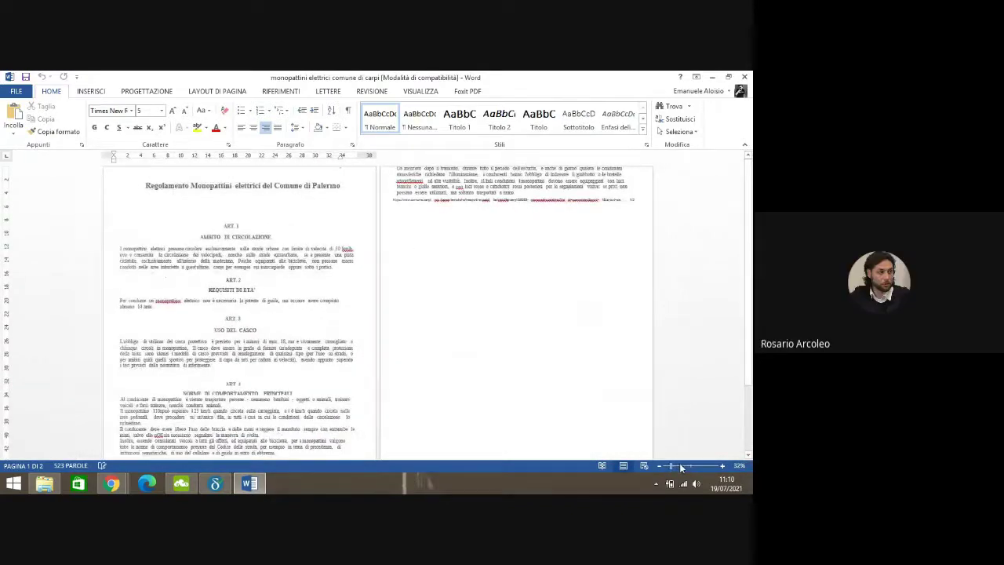
left_click(688, 467)
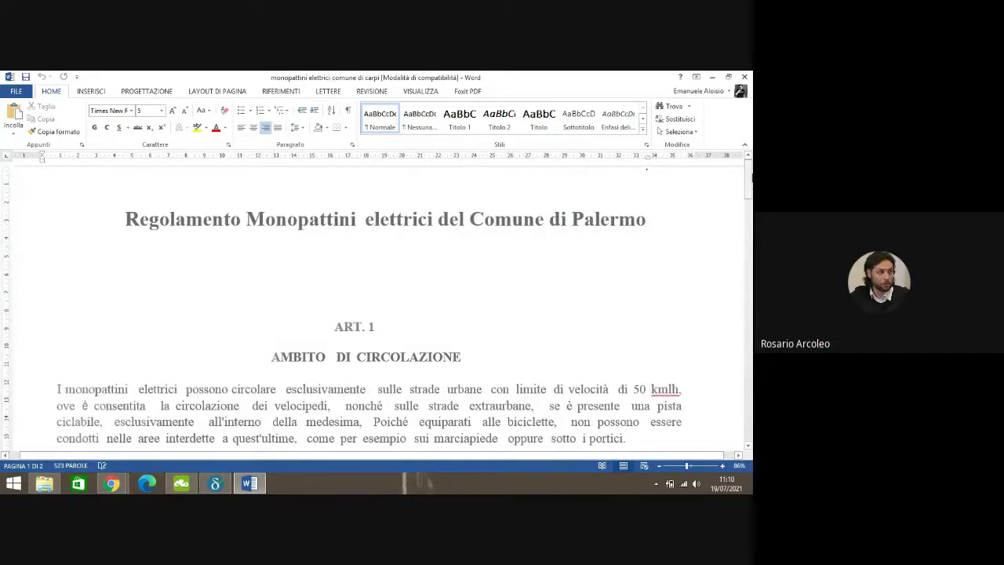
- Correct the misspelled speed unit "kmlh" to "km/h" in the Art. 1 paragraph
left_click_drag(750, 178, 751, 203)
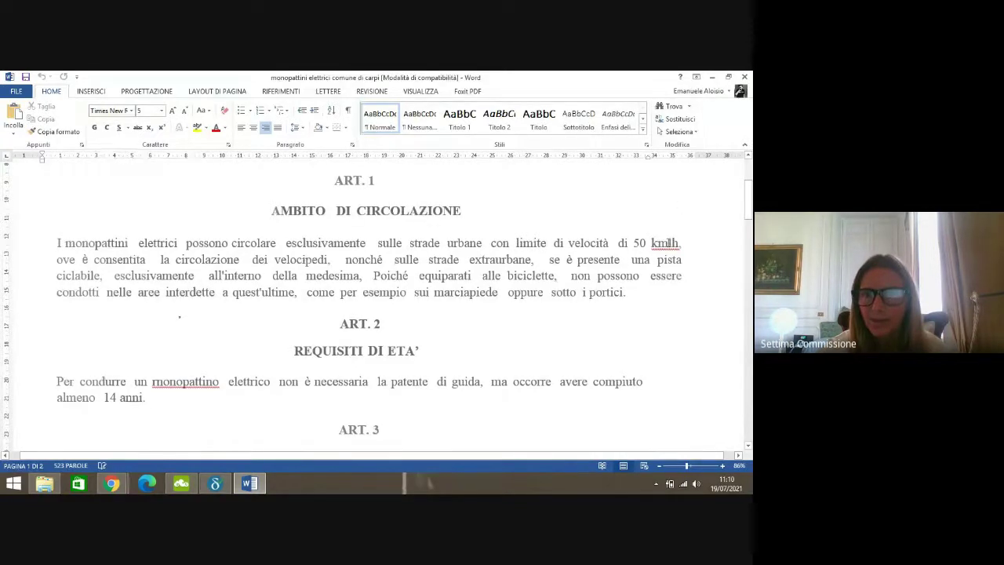
left_click(673, 244)
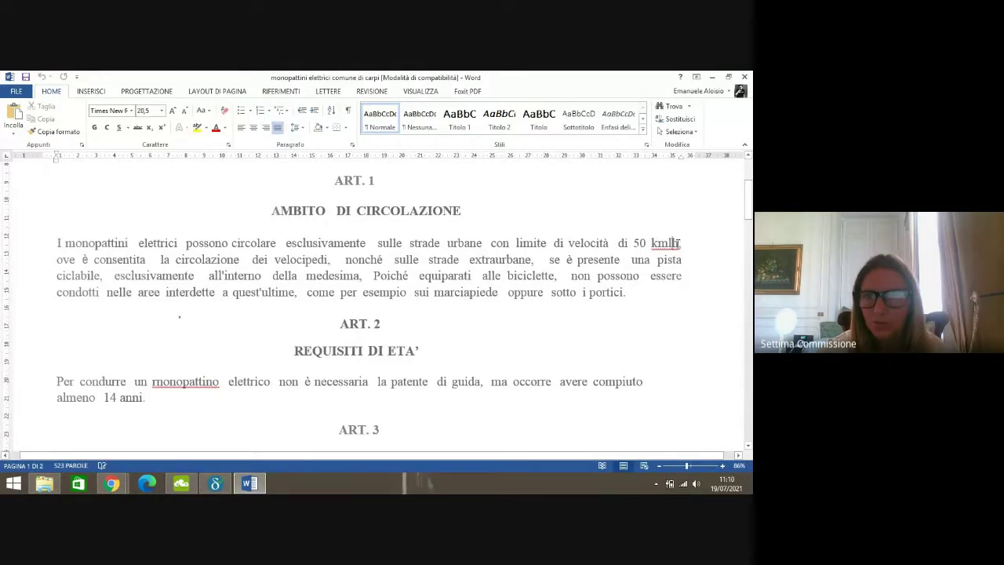
key("BackSpace")
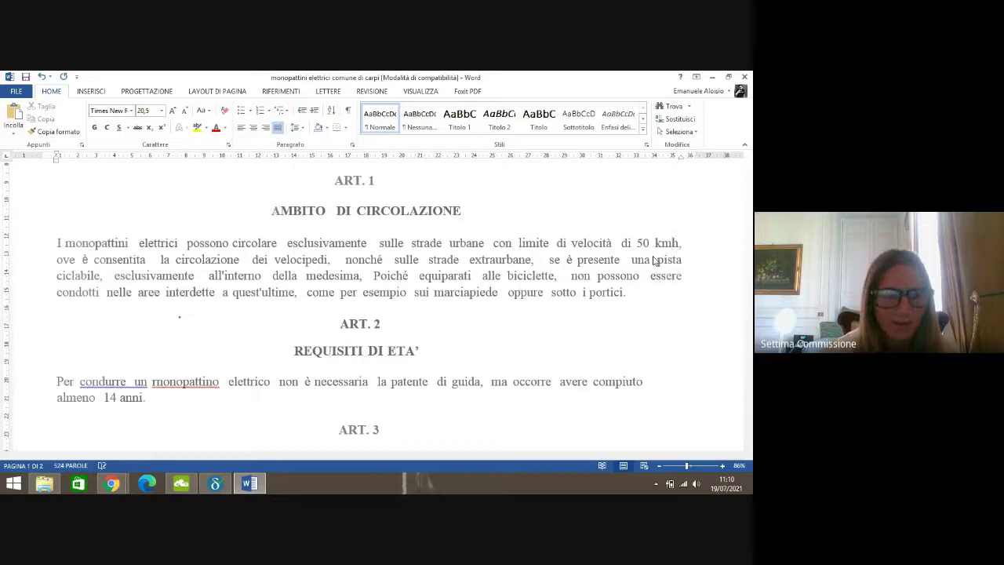
type("/")
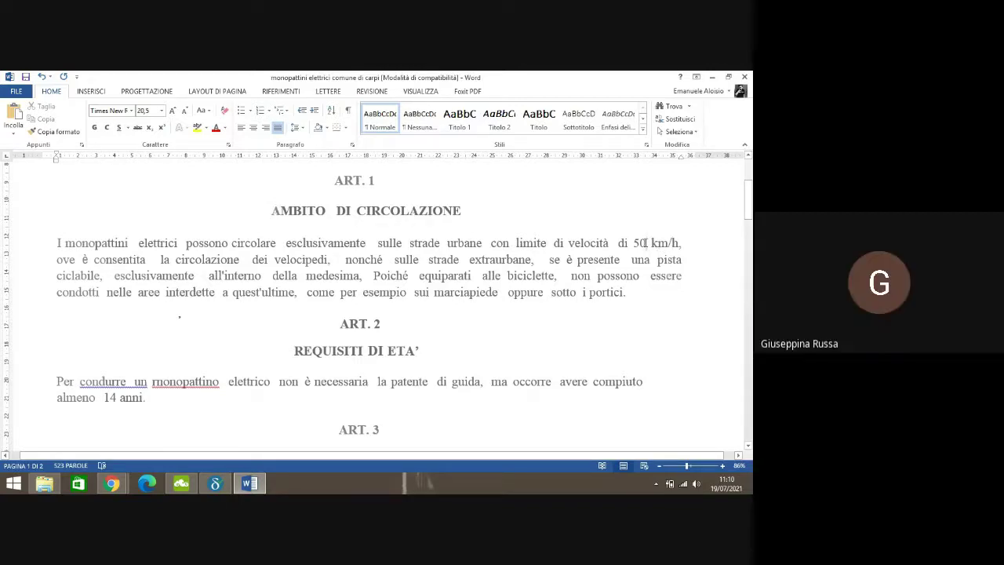
- Change the speed limit in the Art. 1 paragraph to 30 km/h
left_click(651, 244)
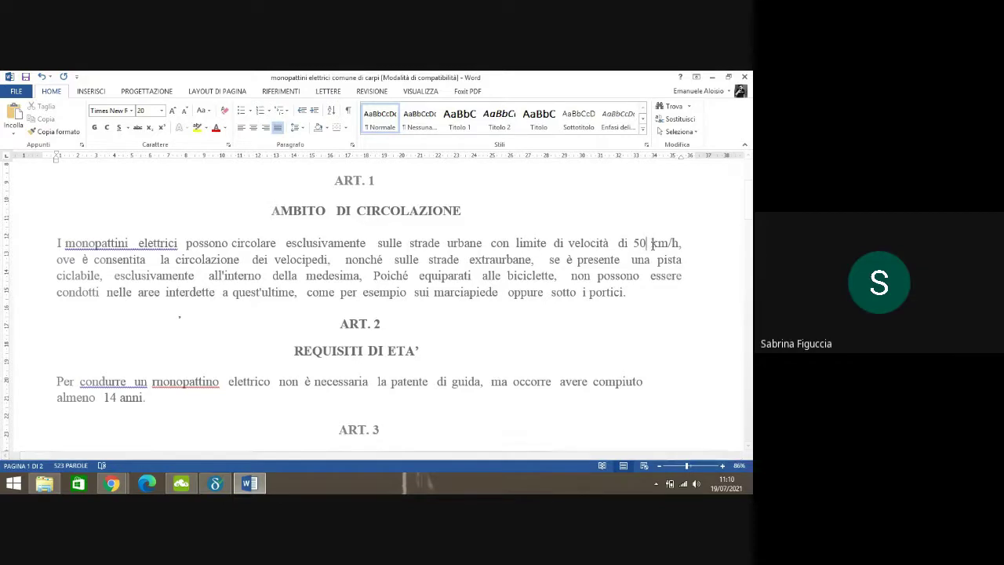
key("BackSpace")
key("BackSpace")
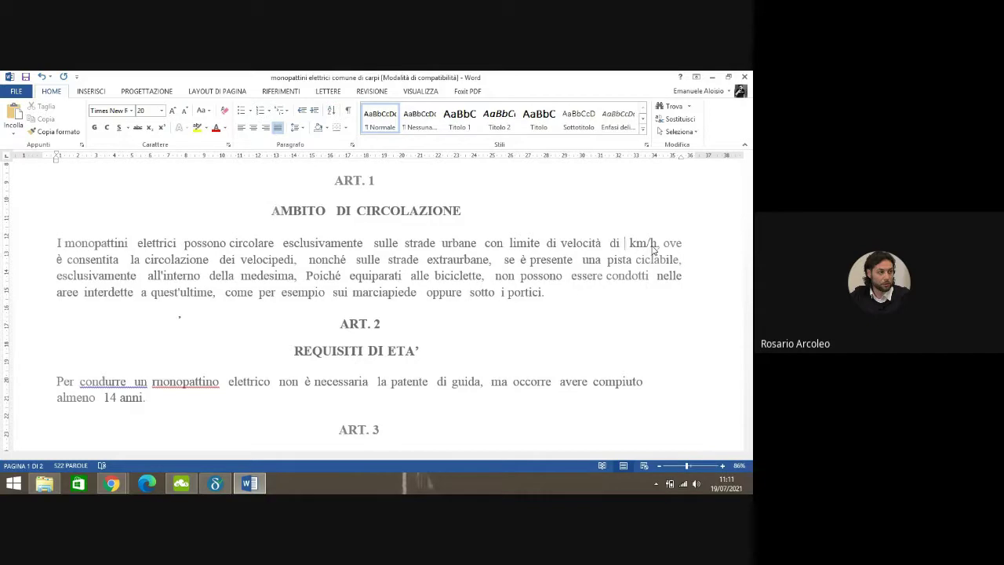
type("30")
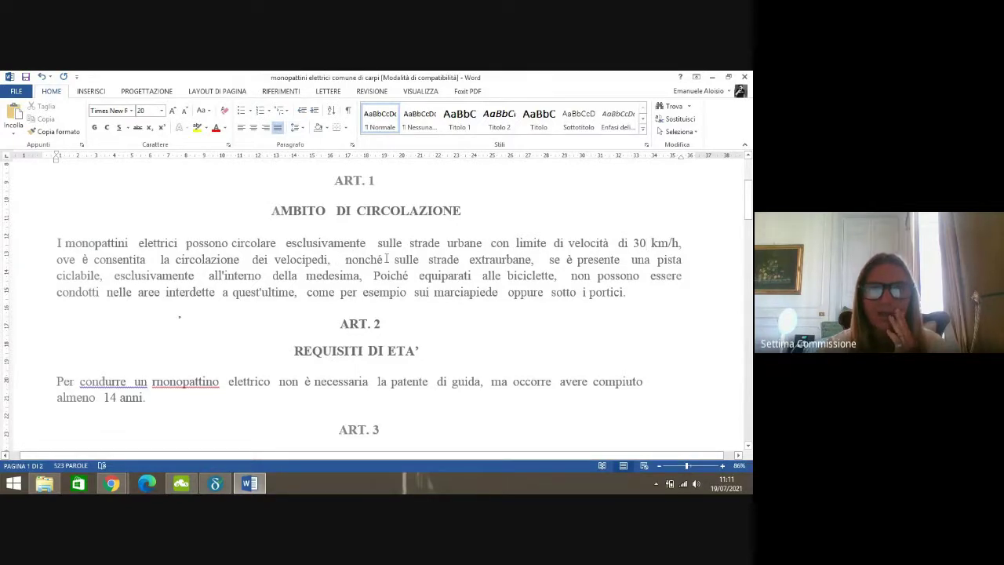
- Remove the surplus spaces before "se è presente" and before "all'interno" in the Art. 1 paragraph
left_click(547, 261)
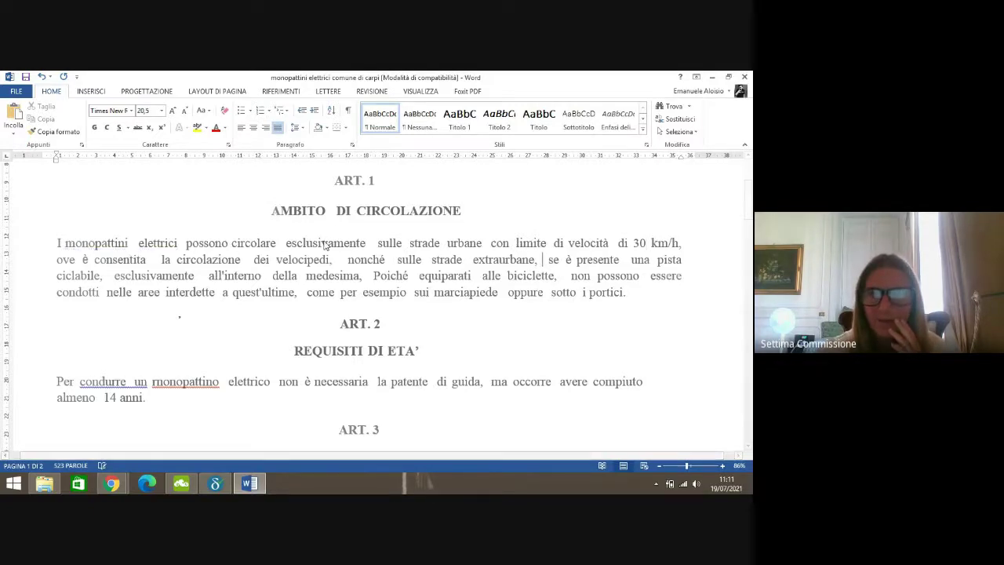
key("BackSpace")
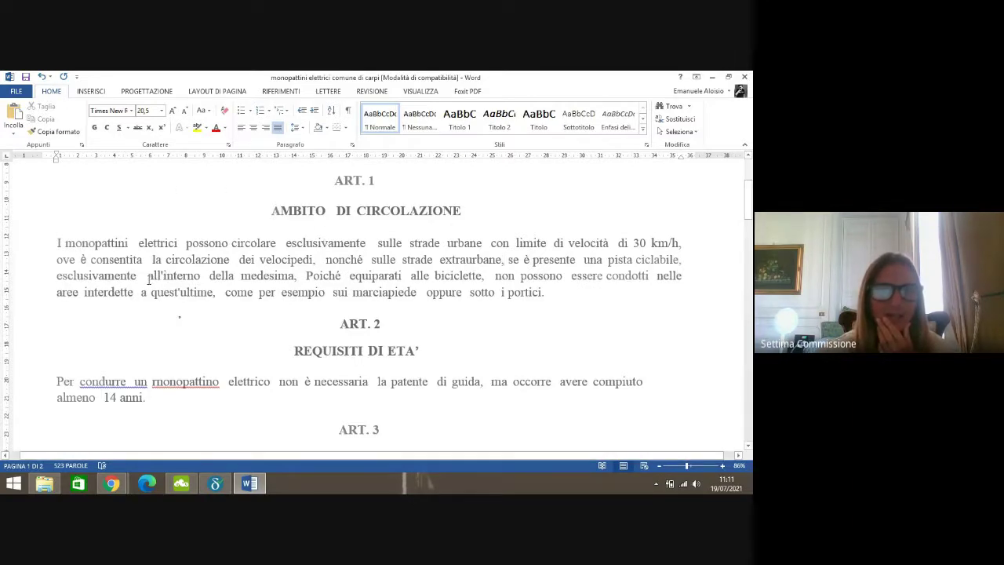
key("BackSpace")
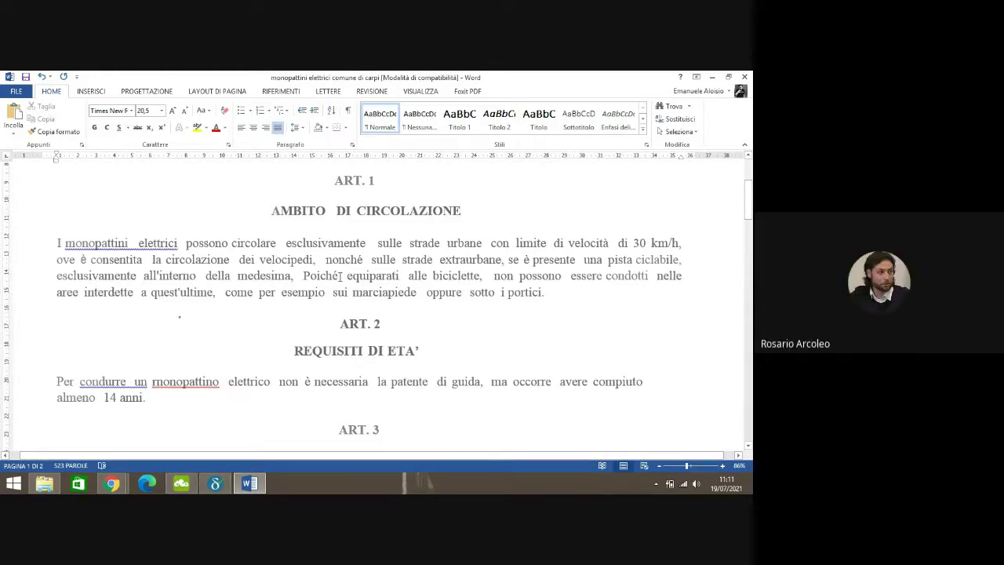
- Make the initial of "Poiché" lowercase after "medesima," in the Art. 1 paragraph
left_click(295, 278)
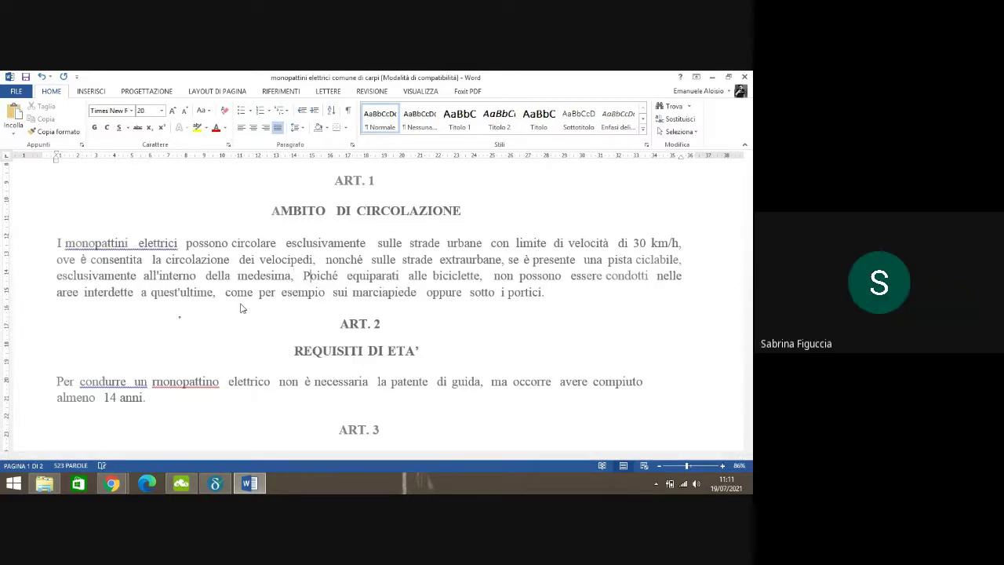
key("Delete")
type("p")
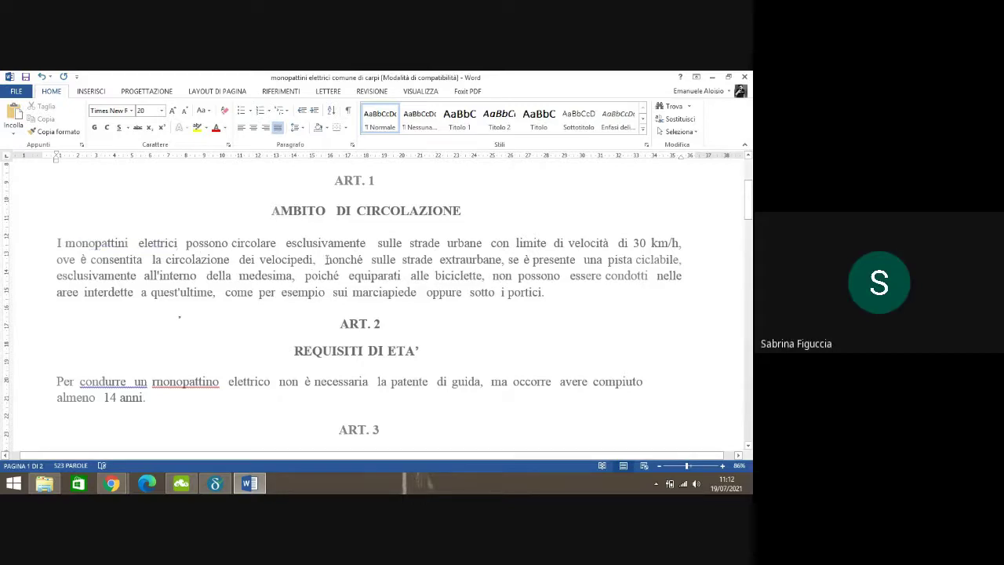
- Insert a comma after "marciapiede" in Art. 1 and remove the surplus spaces before "oppure" and "elettrici"
left_click(418, 294)
type(",")
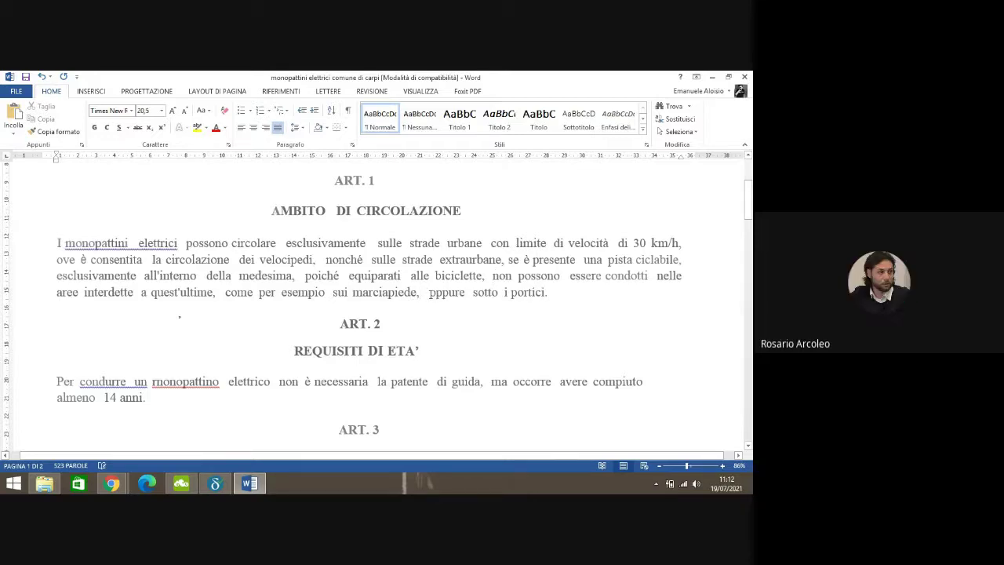
left_click(430, 297)
key("BackSpace")
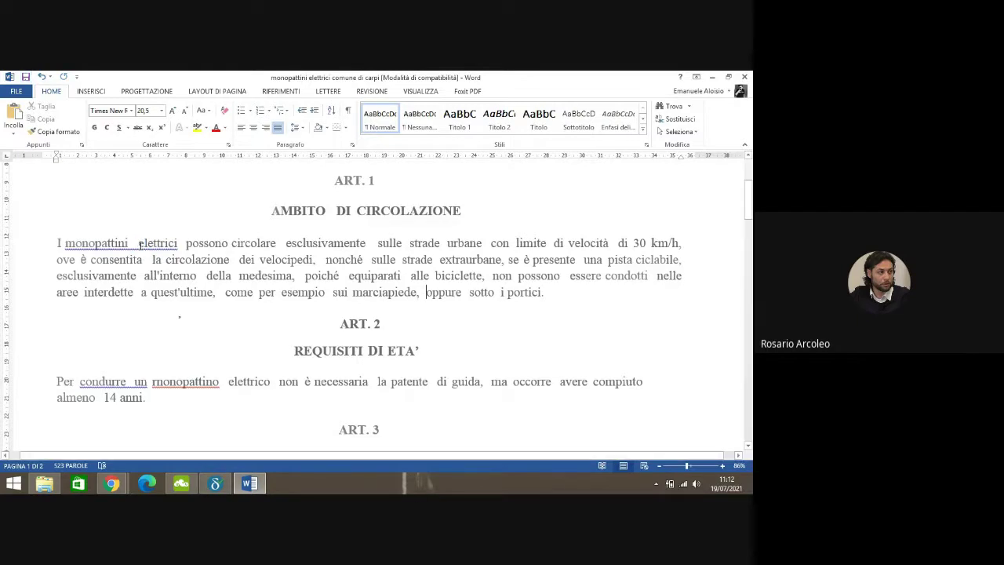
key("BackSpace")
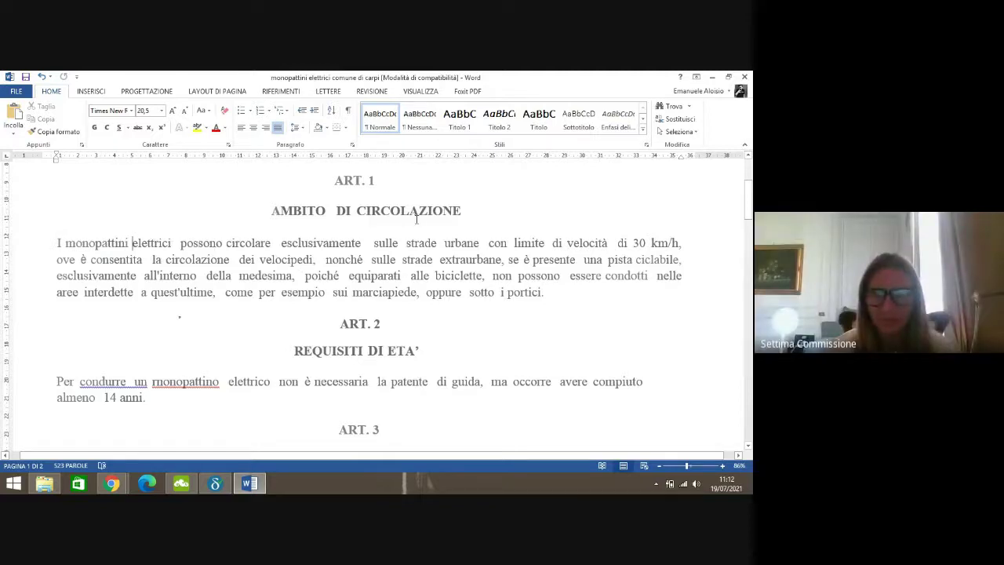
- Correct the misspelled word "rnonopattino" to "monopattino" in the Art. 2 paragraph
left_click_drag(749, 200, 749, 221)
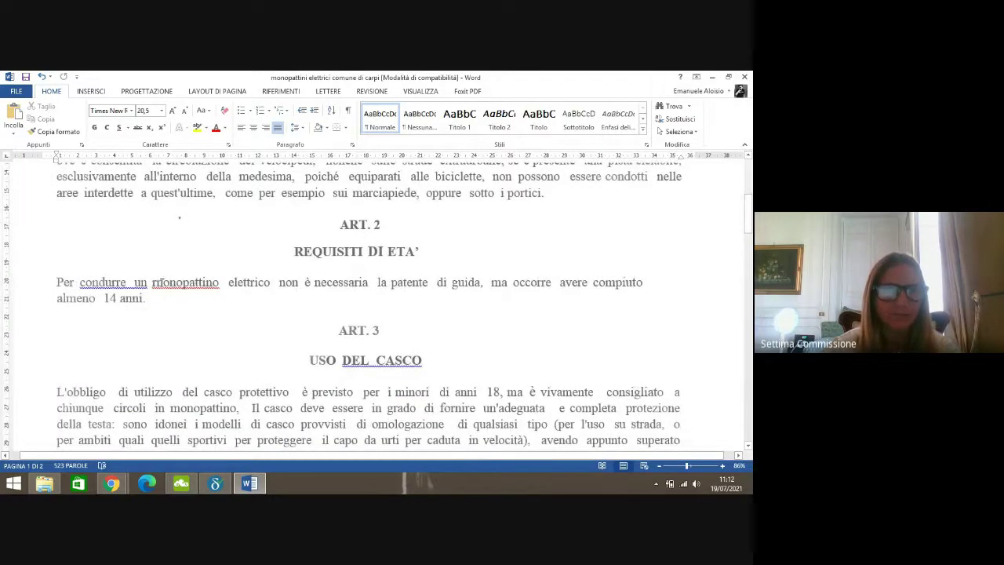
left_click(164, 280)
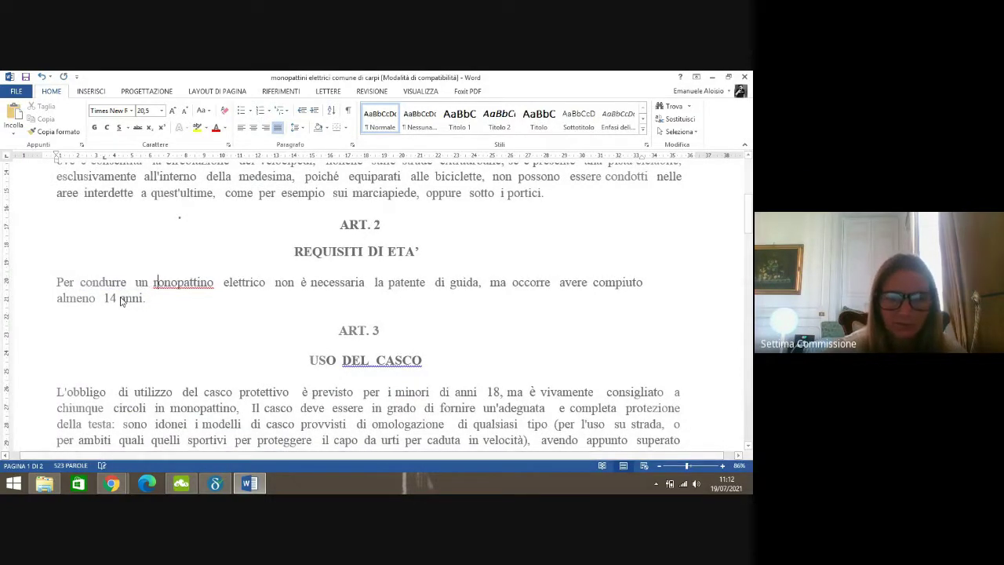
key("BackSpace")
key("BackSpace")
type("m")
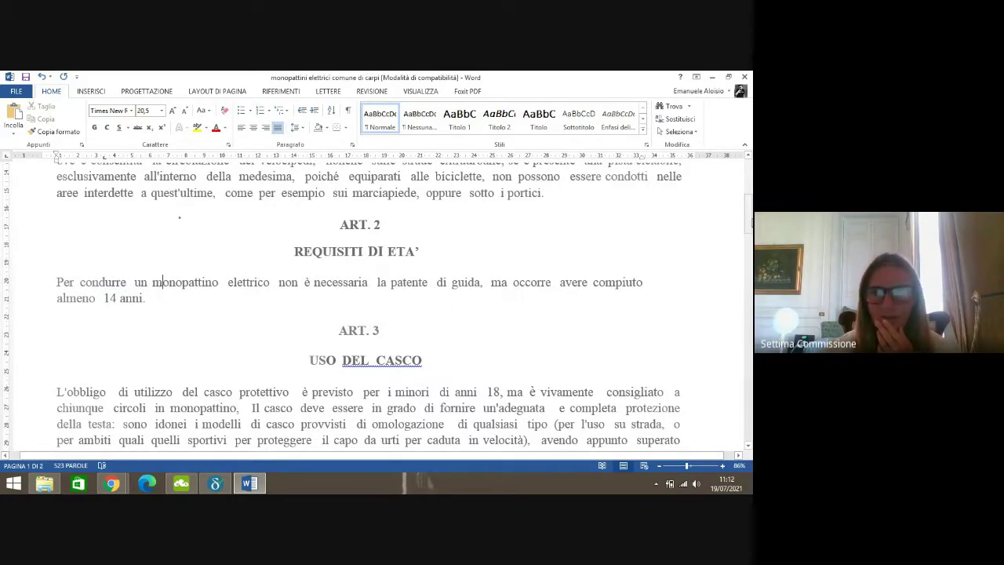
- Remove the surplus space before "CASCO" in the Art. 3 heading "USO DEL CASCO"
left_click_drag(749, 219, 749, 232)
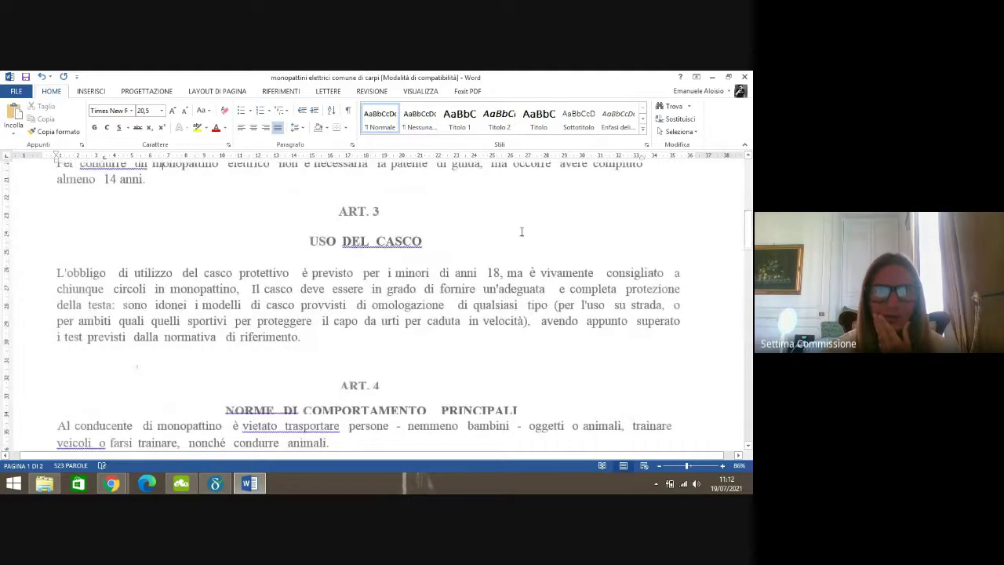
left_click(377, 241)
key("BackSpace")
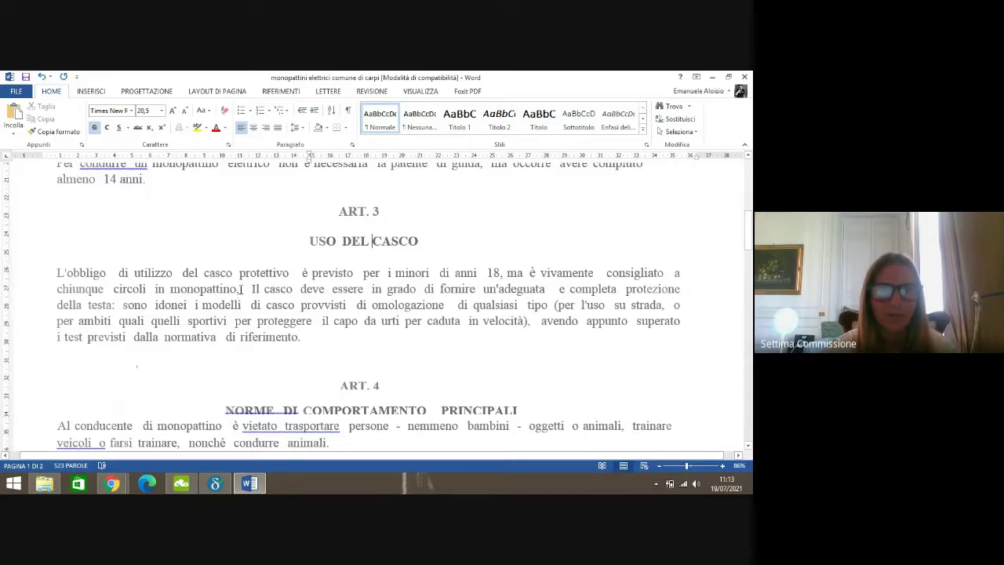
- Replace the comma after "circoli in monopattino" in Art. 3 with a full stop and remove the surplus space before "Il casco"
left_click(240, 289)
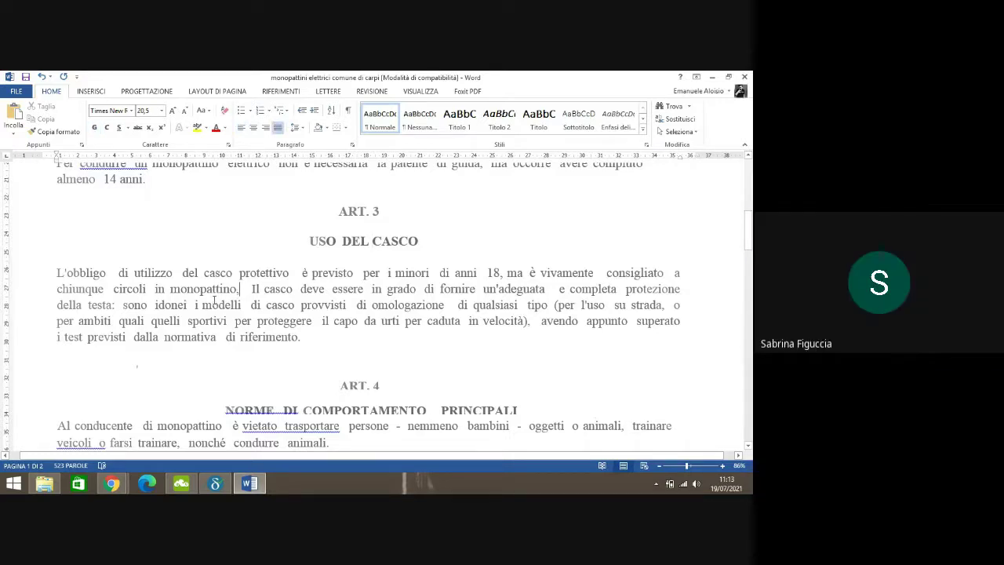
key("BackSpace")
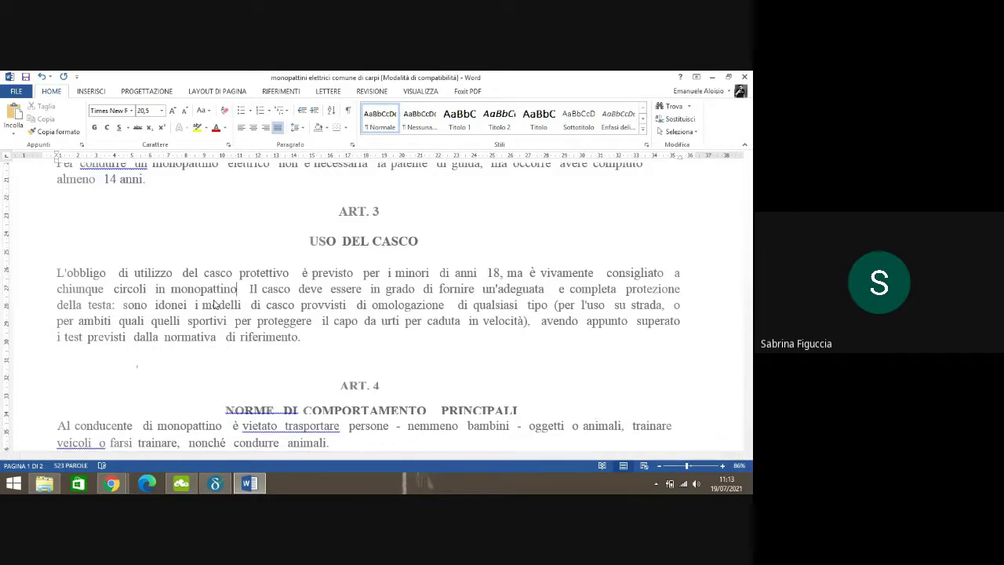
type(".")
key("Right")
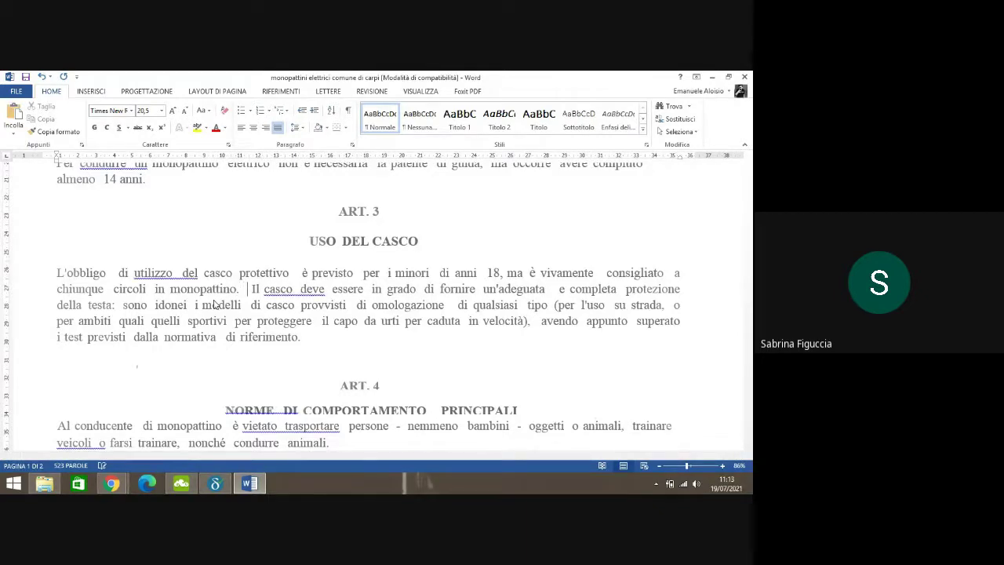
key("BackSpace")
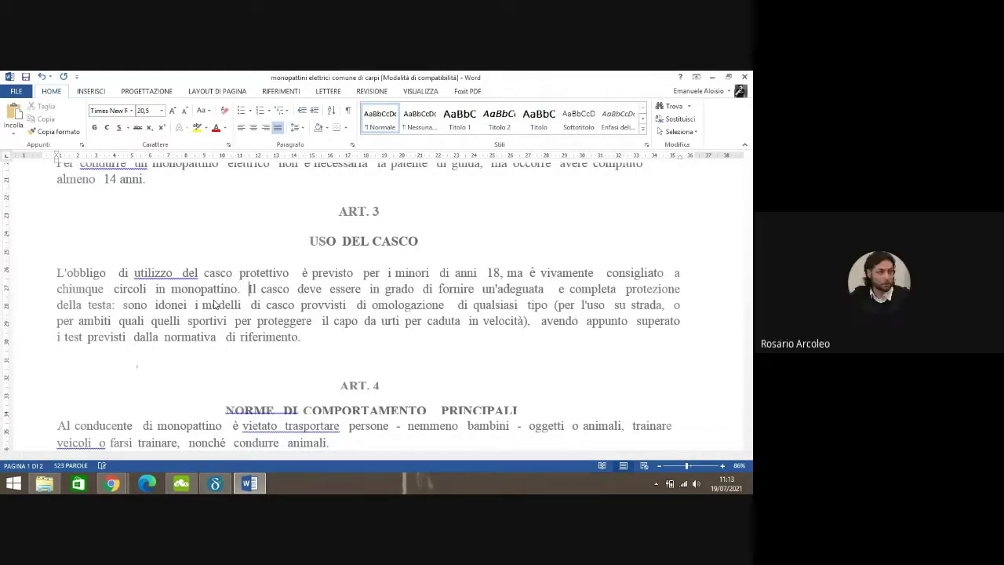
- Remove the surplus spaces between "utilizzo" and "del" and between "casco" and "deve" in the Art. 3 paragraph
key("Up")
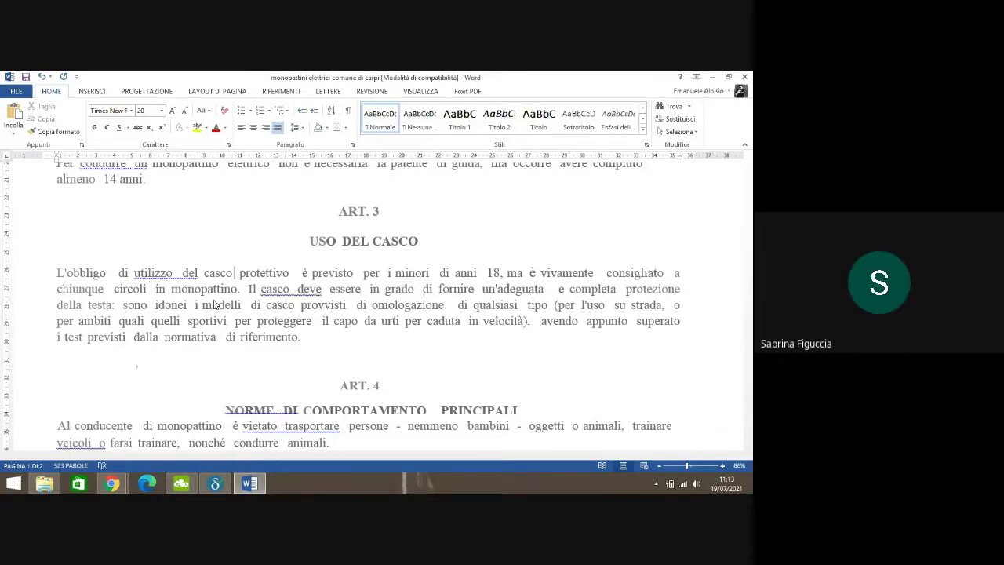
key("BackSpace")
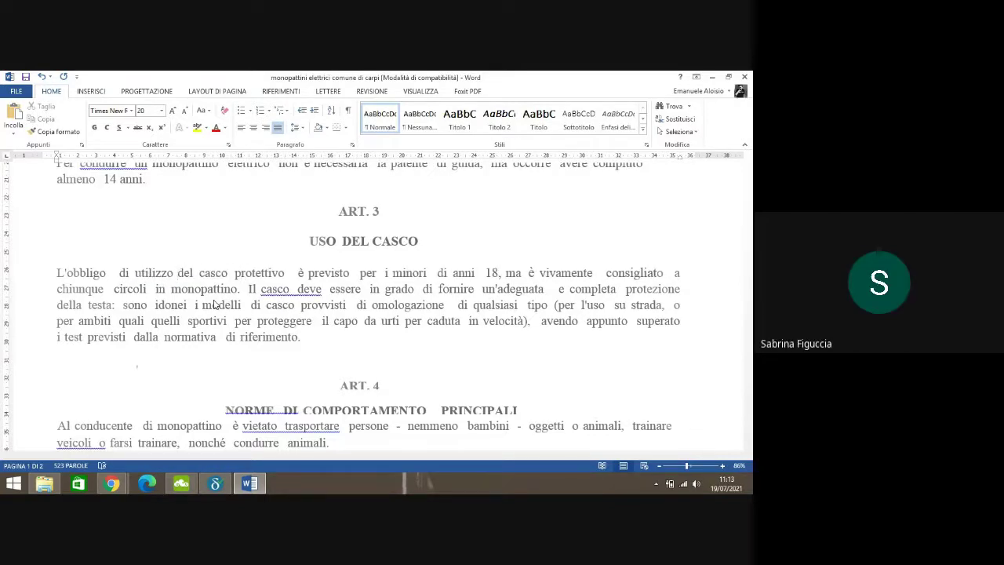
key("Right")
key("Right")
key("Right")
key("Right")
key("Right")
key("Right")
key("Right")
key("Right")
key("Right")
key("Right")
key("Right")
key("Right")
key("Right")
key("Right")
key("Right")
key("Right")
key("Right")
key("Right")
key("Right")
key("Right")
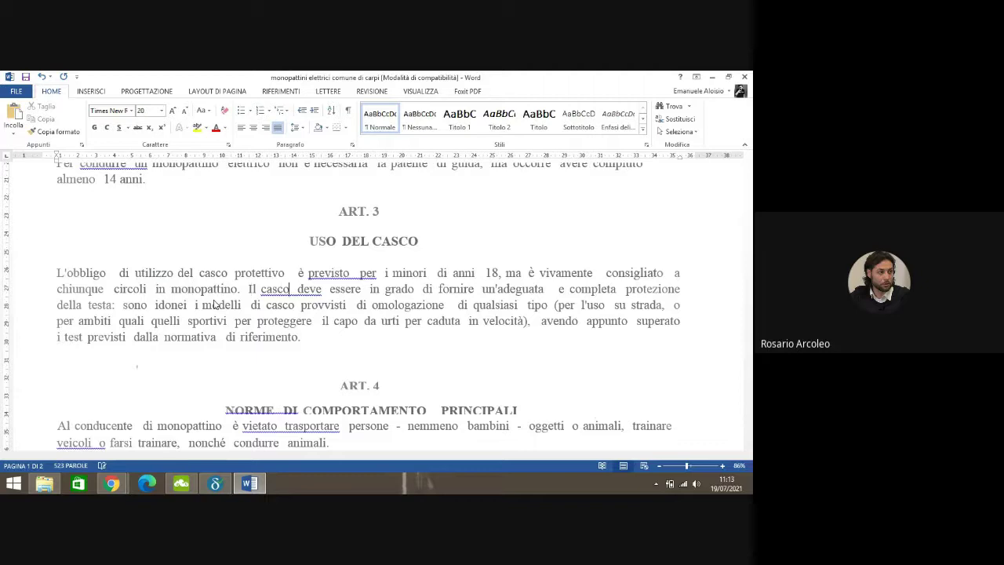
key("BackSpace")
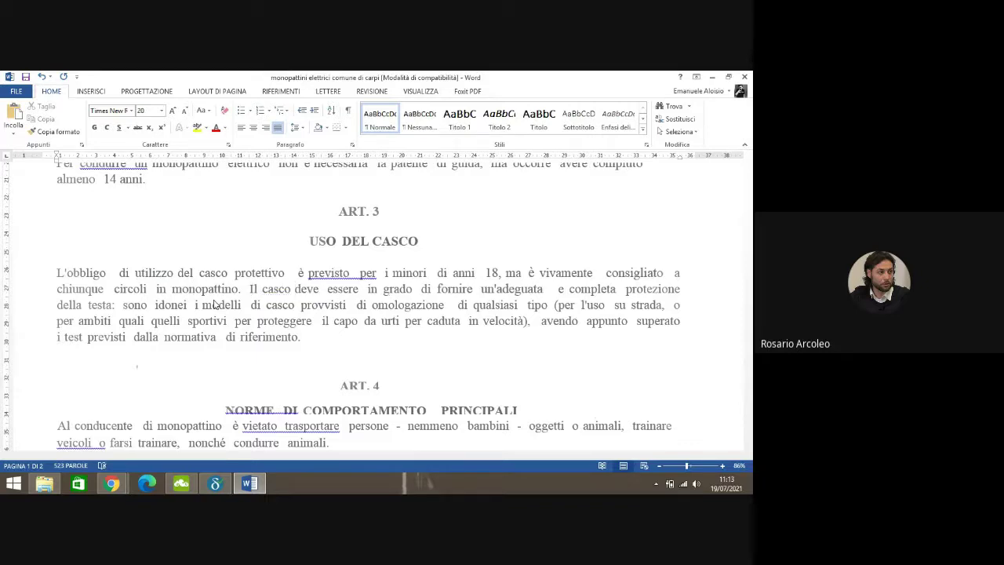
- Remove the surplus spaces around "per" in "previsto per i minori" and around "essere" in "deve essere in grado" in Art. 3
left_click(359, 272)
key("BackSpace")
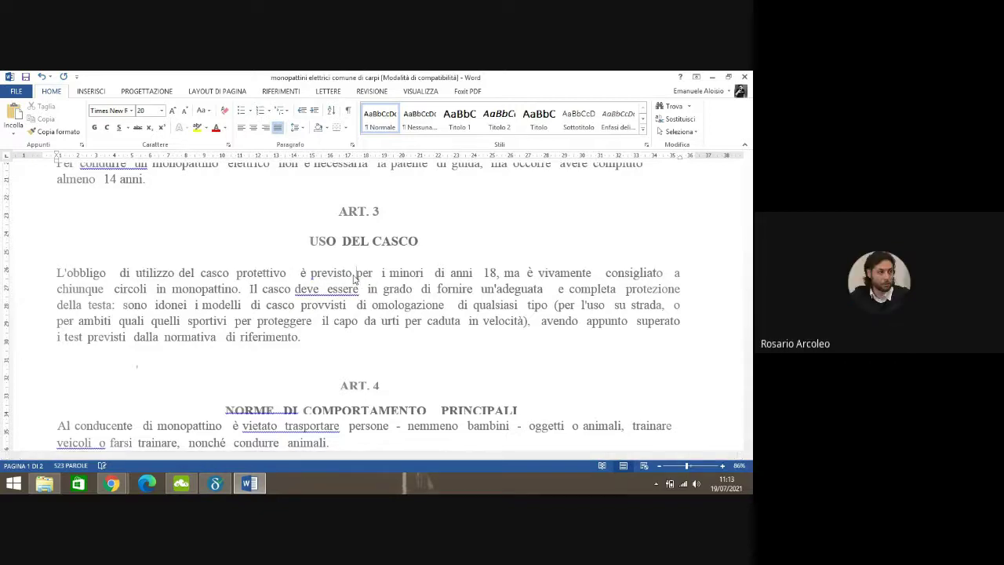
left_click_drag(323, 289, 327, 289)
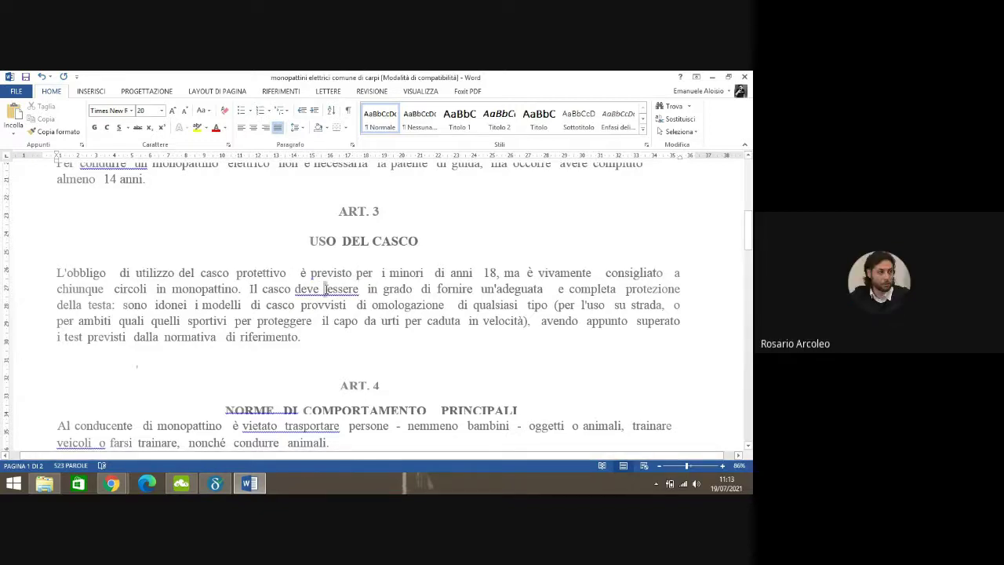
key("BackSpace")
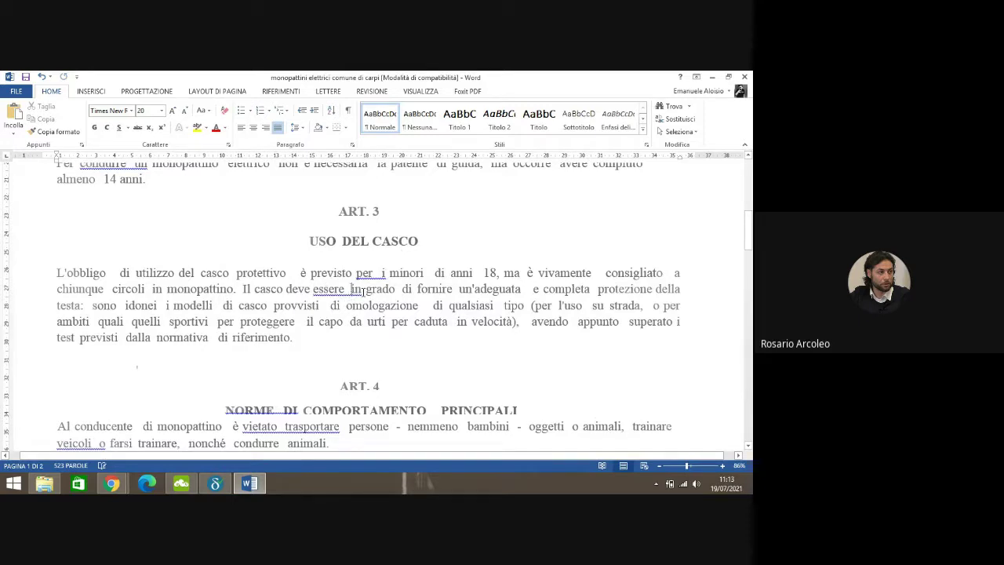
key("BackSpace")
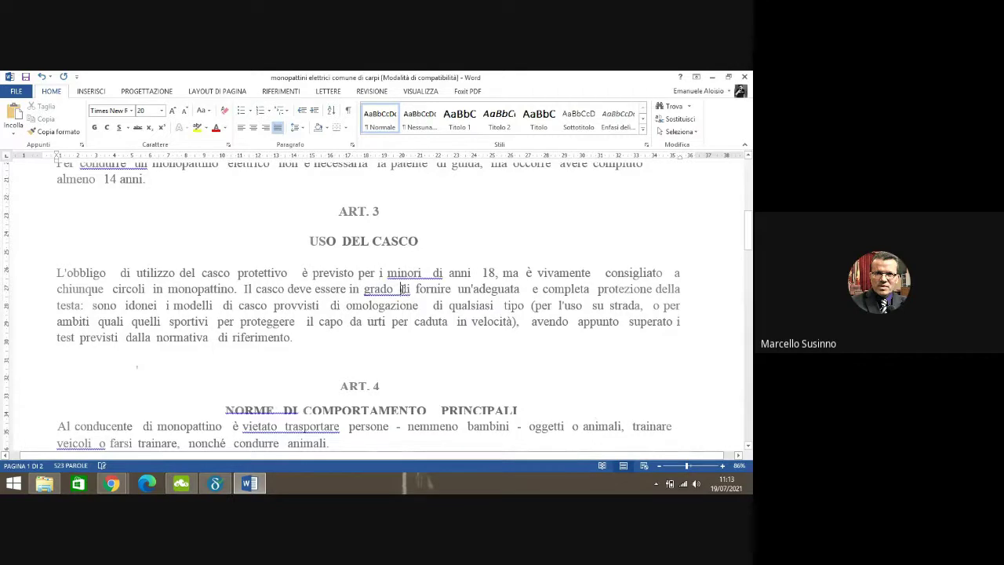
- Remove the surplus spaces before "di fornire", before "e completa" and before "di anni" in the Art. 3 paragraph
left_click(401, 289)
key("BackSpace")
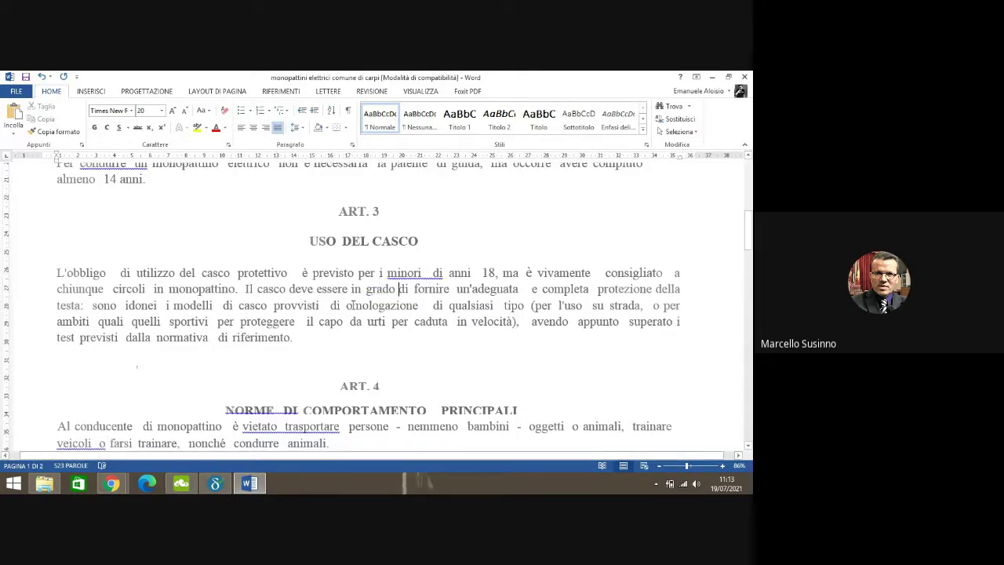
left_click(532, 289)
key("BackSpace")
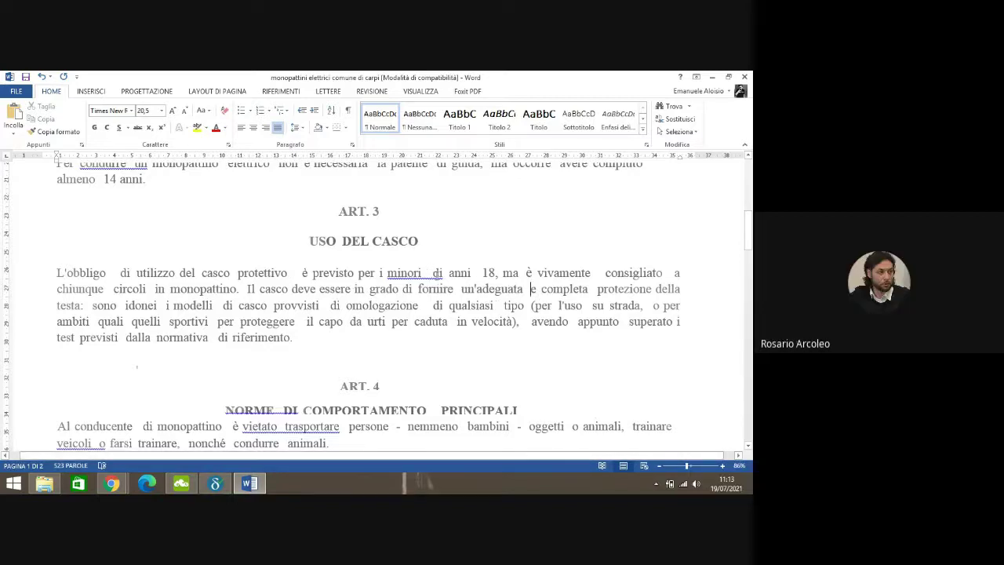
left_click(436, 272)
key("BackSpace")
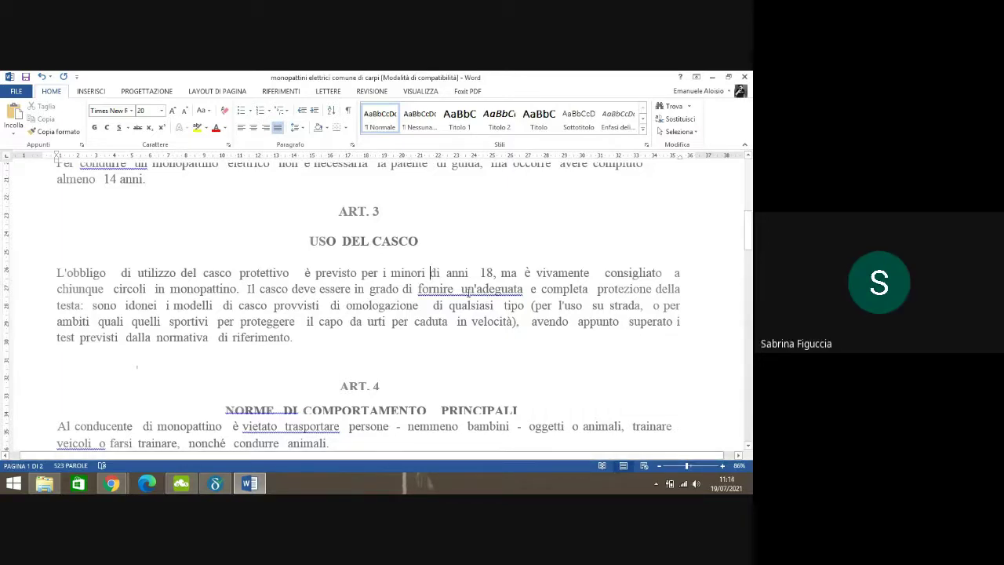
- Remove the surplus spaces before "un'adeguata", before "18" and before "e completa" in the Art. 3 paragraph
left_click(460, 288)
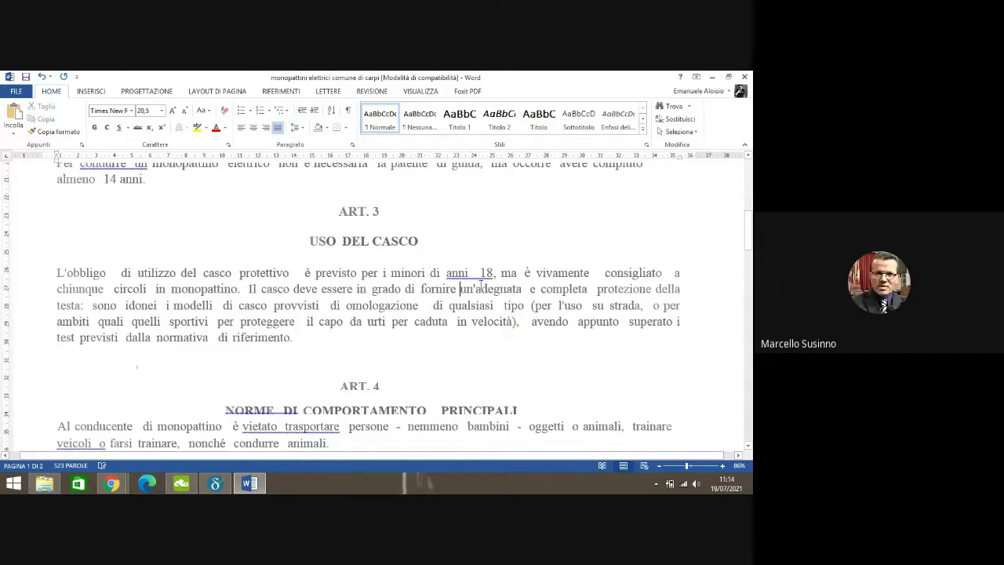
left_click(482, 272)
key("BackSpace")
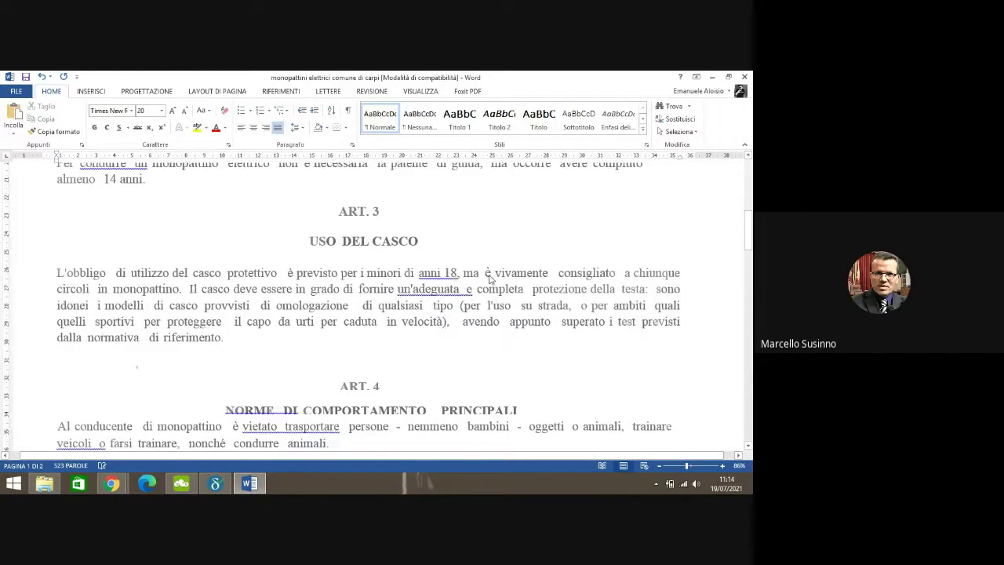
left_click(467, 288)
key("BackSpace")
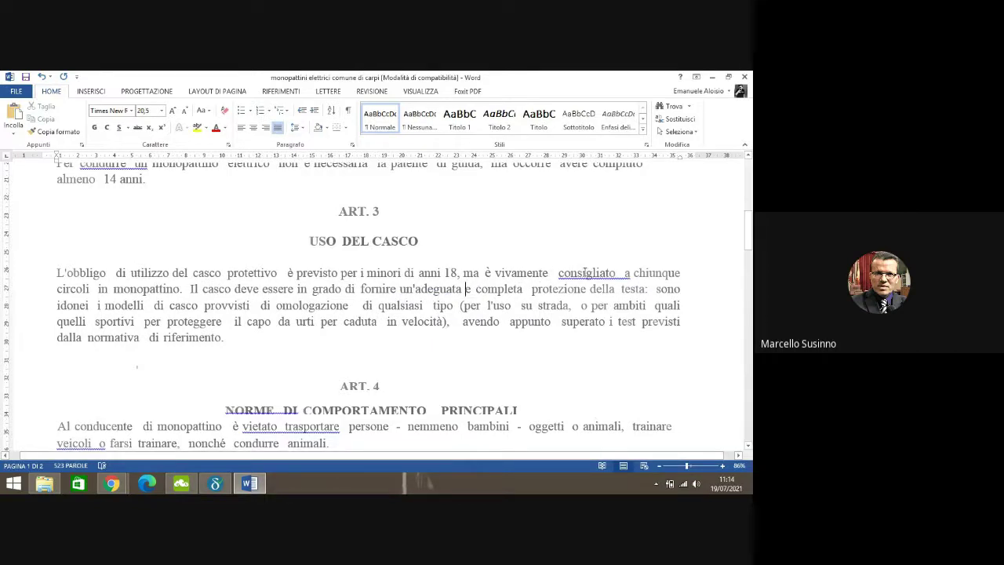
- Remove the surplus spaces before "a chiunque" and before "protezione" in the Art. 3 paragraph
left_click(625, 272)
key("BackSpace")
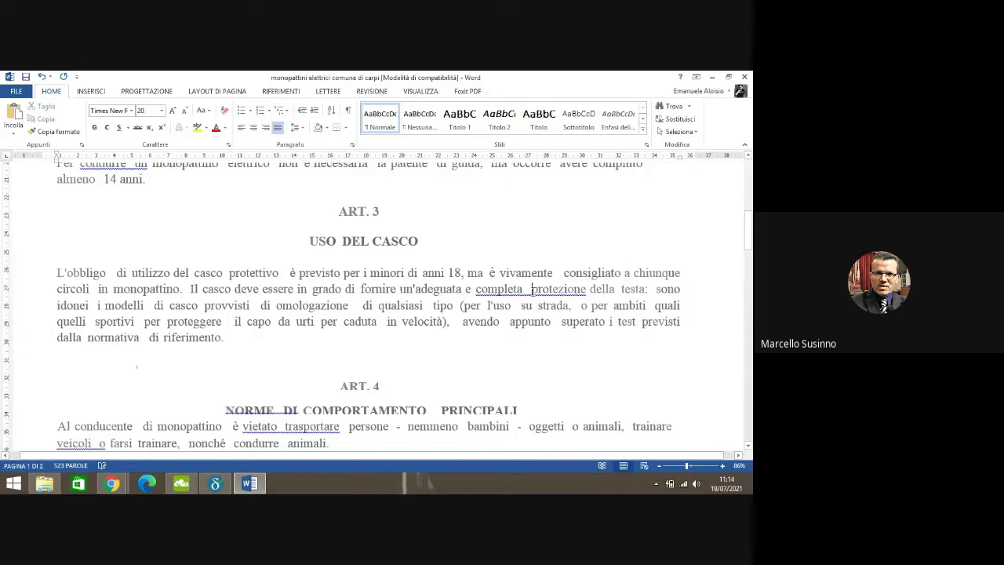
key("BackSpace")
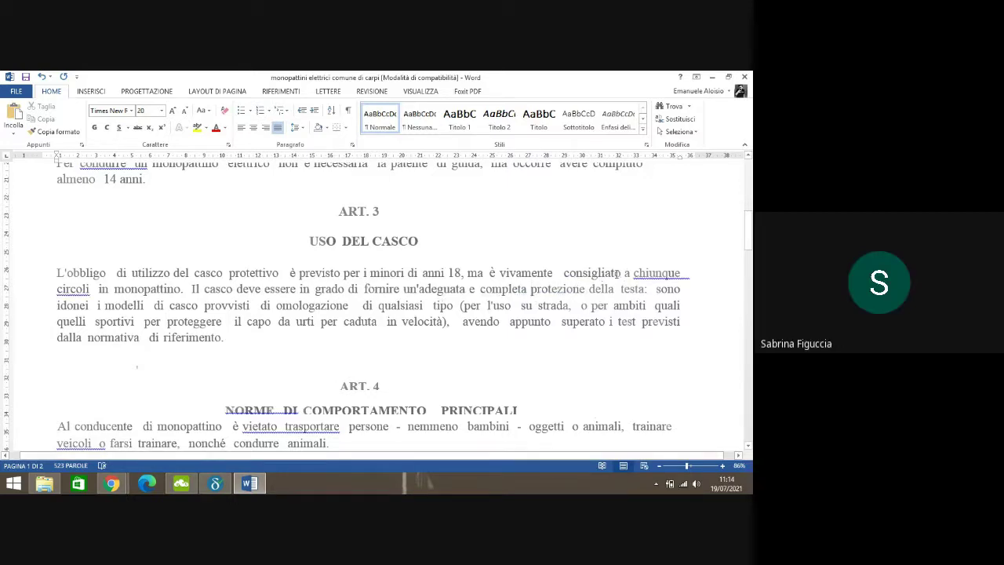
- Delete the clause "ma è vivamente consigliato a chiunque circoli in monopattino." from the Art. 3 paragraph
left_click(684, 273)
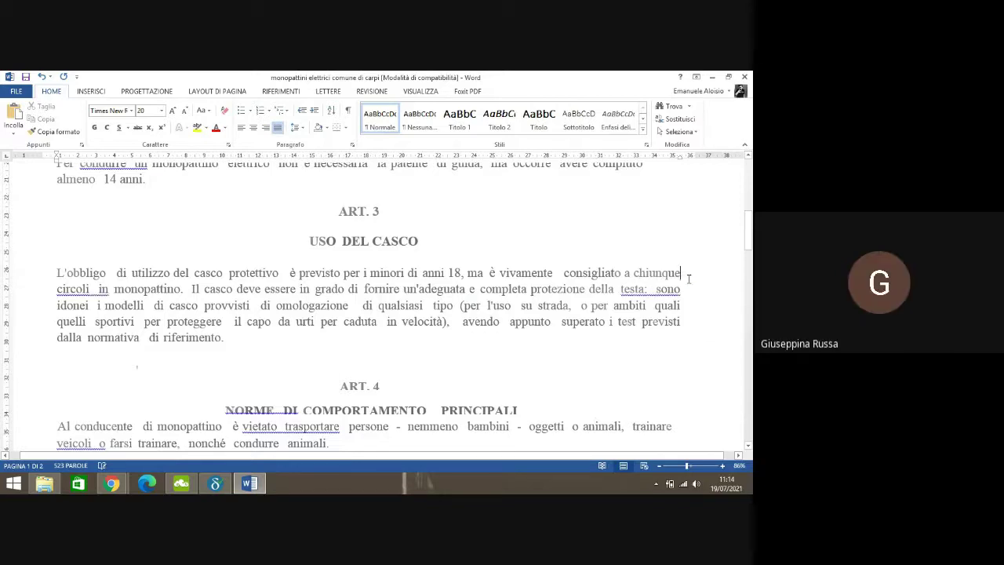
left_click_drag(470, 273, 183, 290)
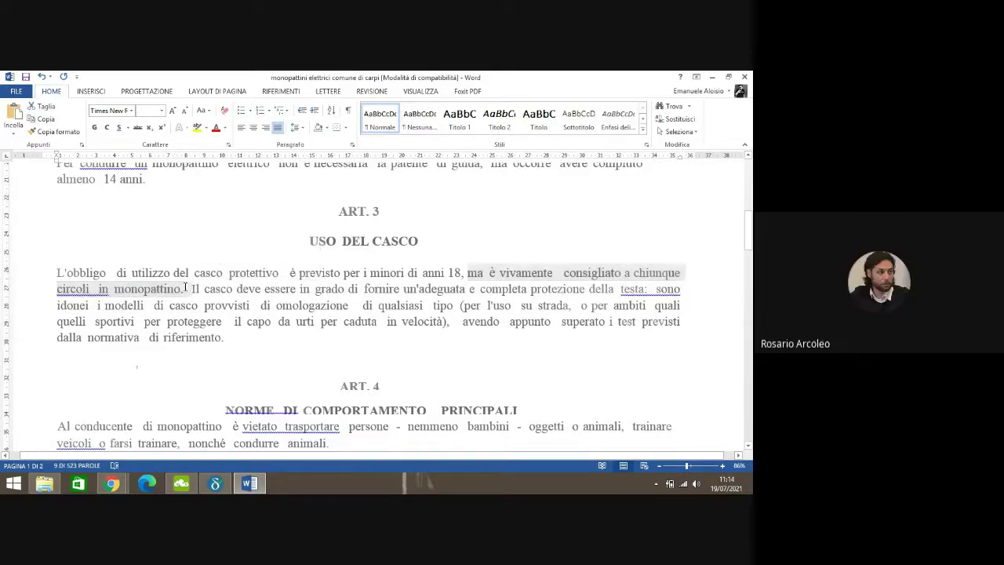
key("Delete")
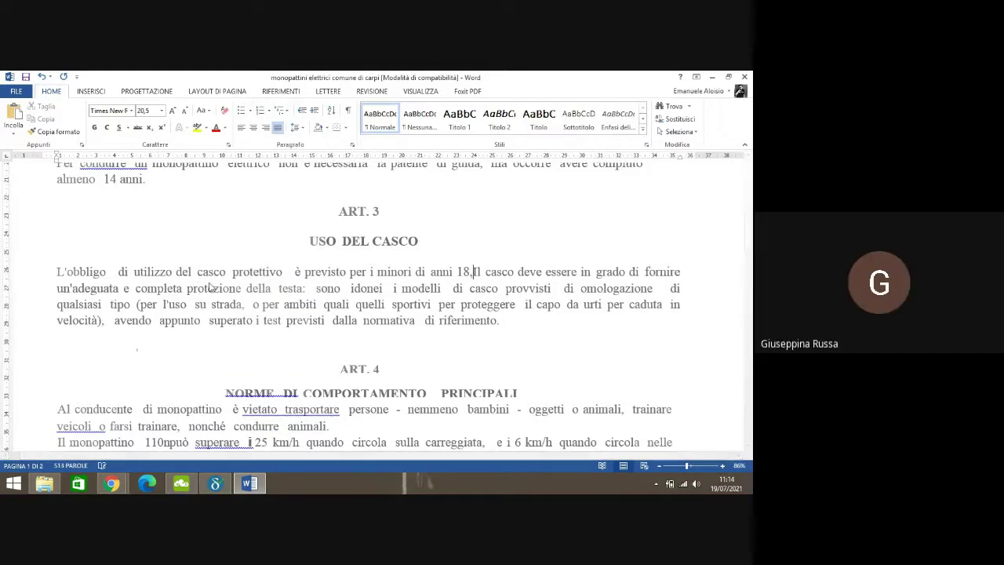
- Replace the comma after "anni 18" with a full stop and start "Il casco deve essere" on a new line
key("BackSpace")
key("BackSpace")
type(".")
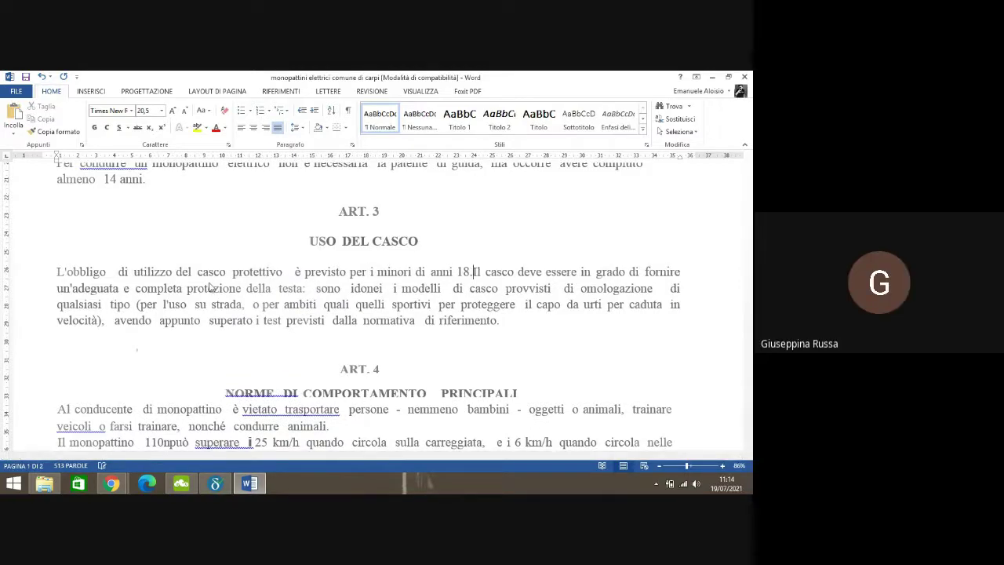
key("Return")
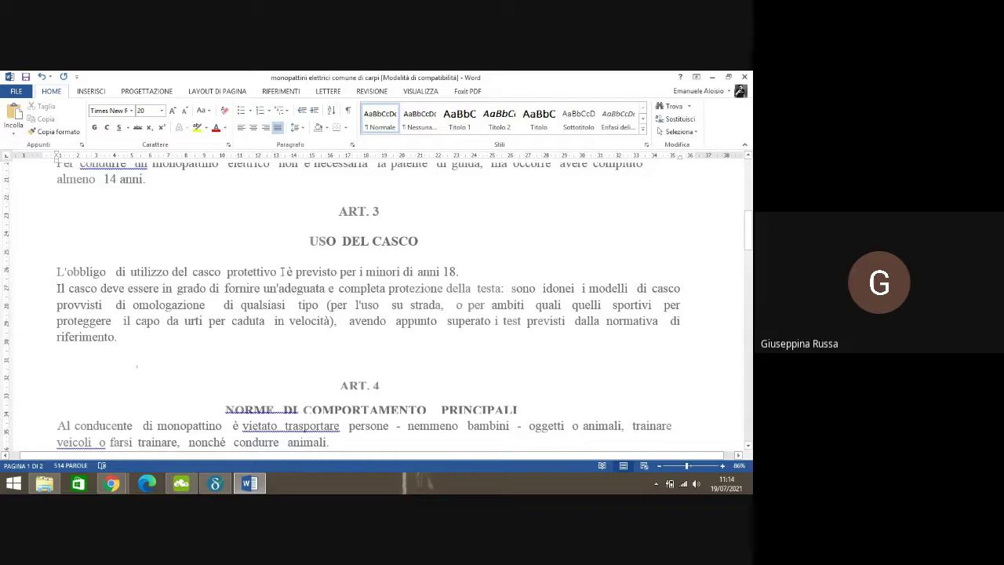
- Remove the surplus spaces before "è previsto", before "sono" and before "idonei" in Art. 3, and save the document
left_click(285, 271)
key("BackSpace")
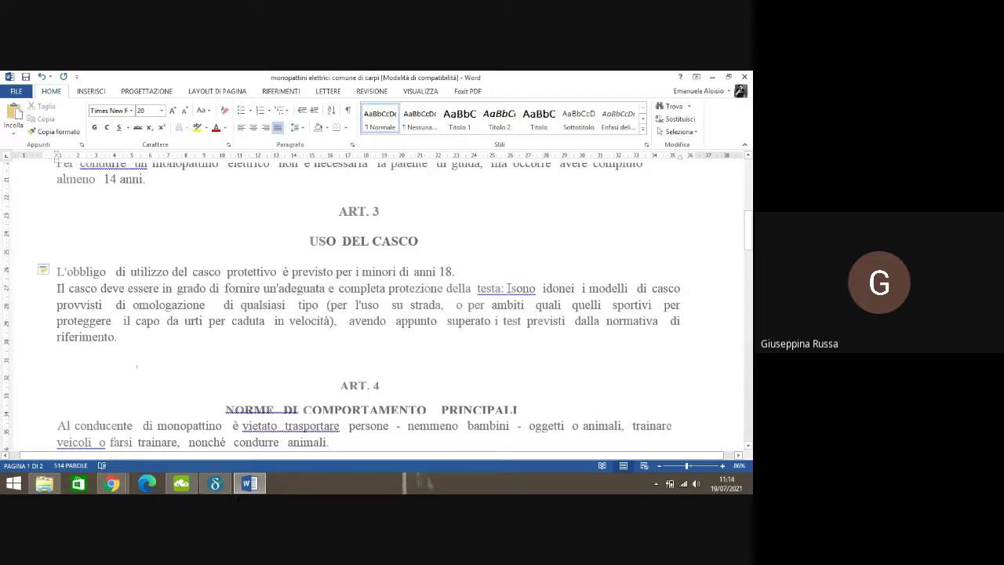
left_click(512, 289)
key("BackSpace")
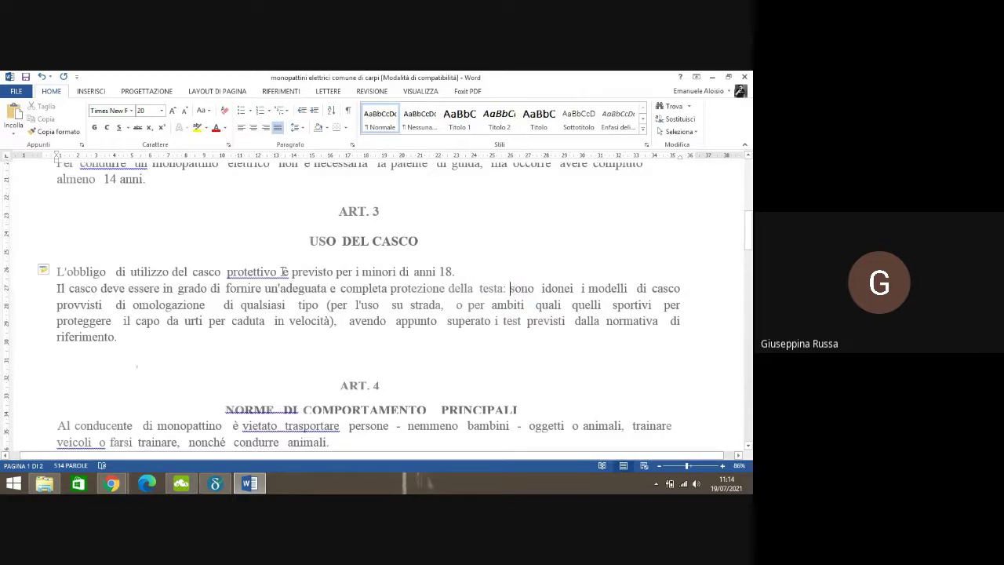
key("BackSpace")
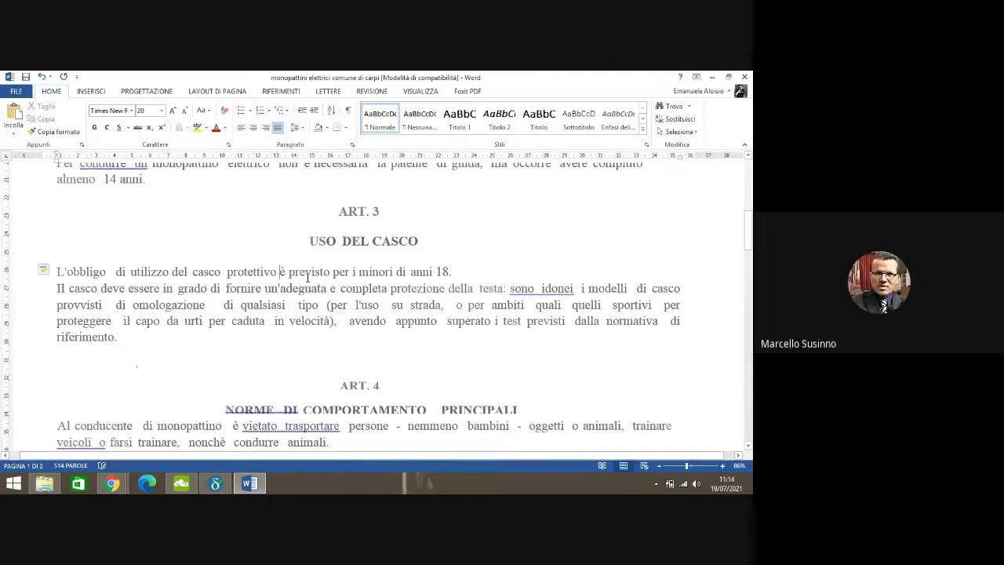
left_click(540, 287)
key("BackSpace")
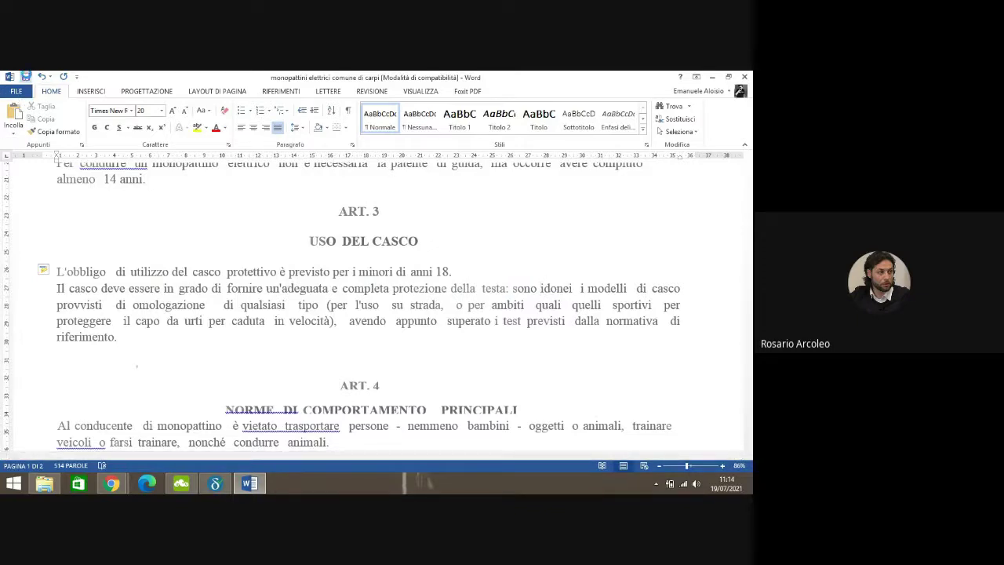
left_click(26, 76)
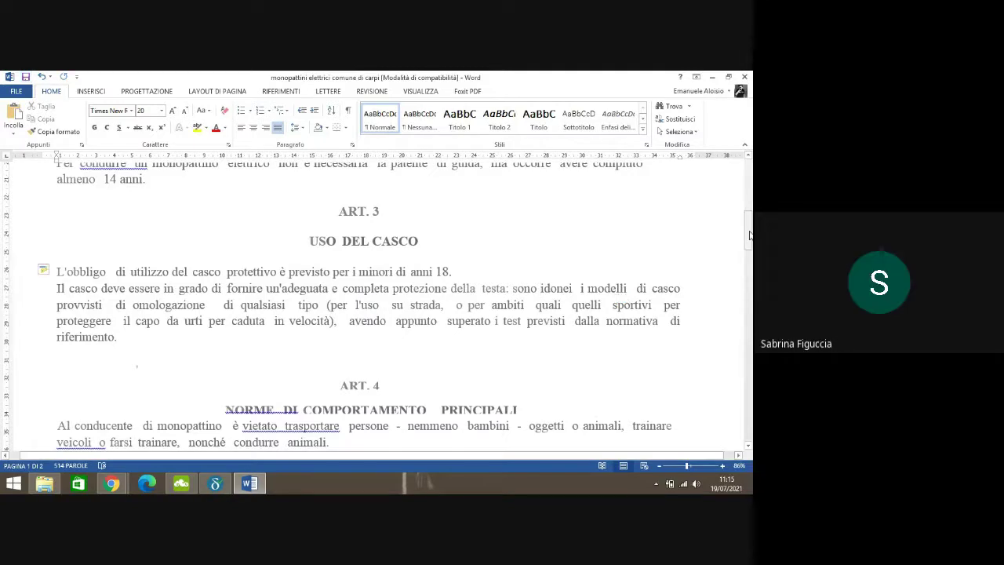
- Switch to Google Calendar in the browser and review the guest list of the "Seduta del 19.07.2021" event
left_click_drag(749, 234, 748, 240)
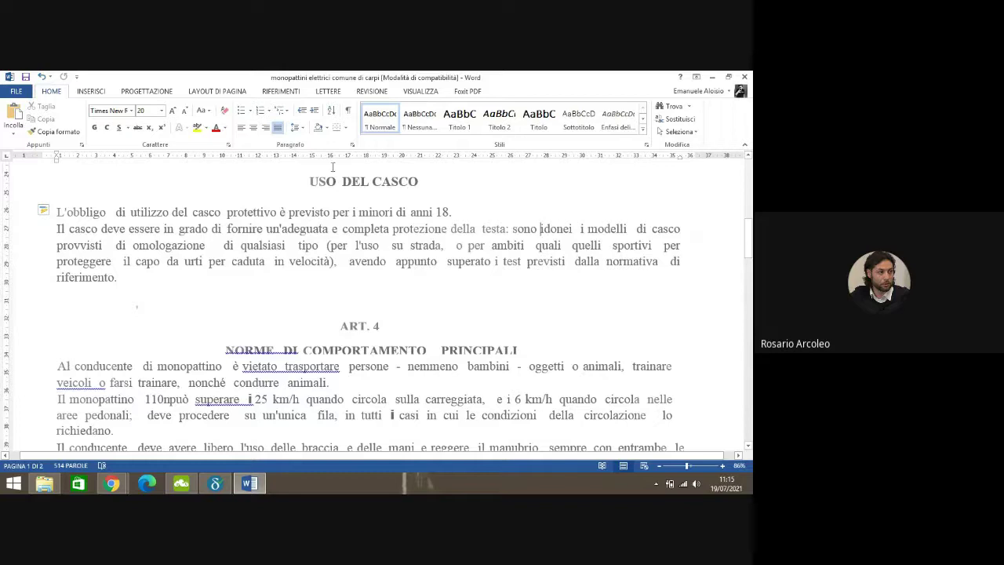
left_click(712, 78)
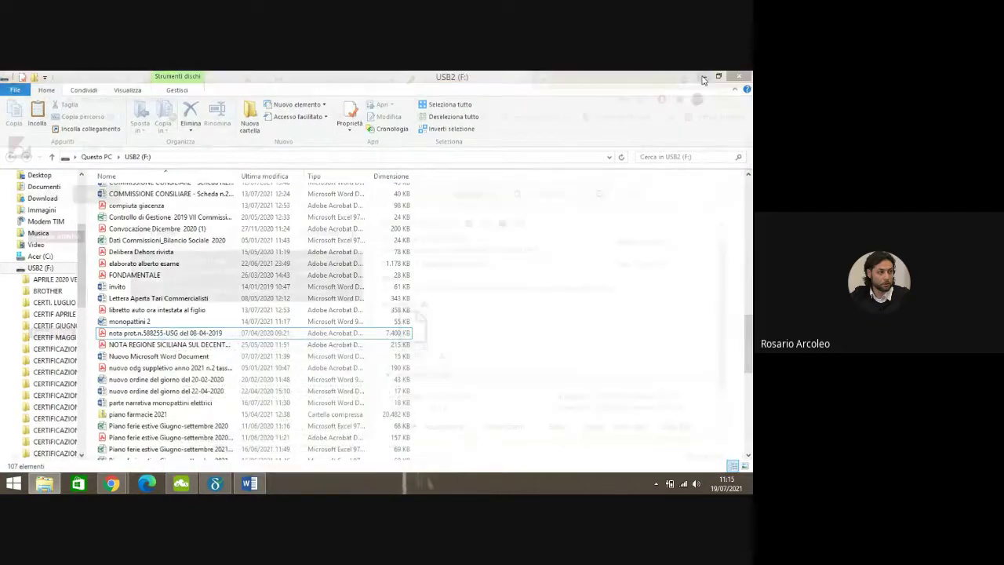
left_click(705, 77)
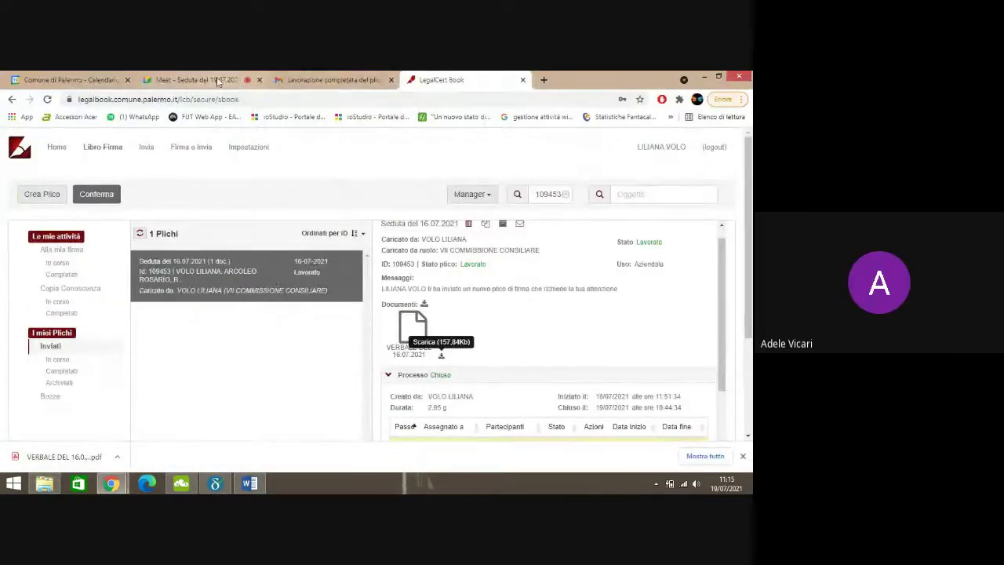
left_click(100, 79)
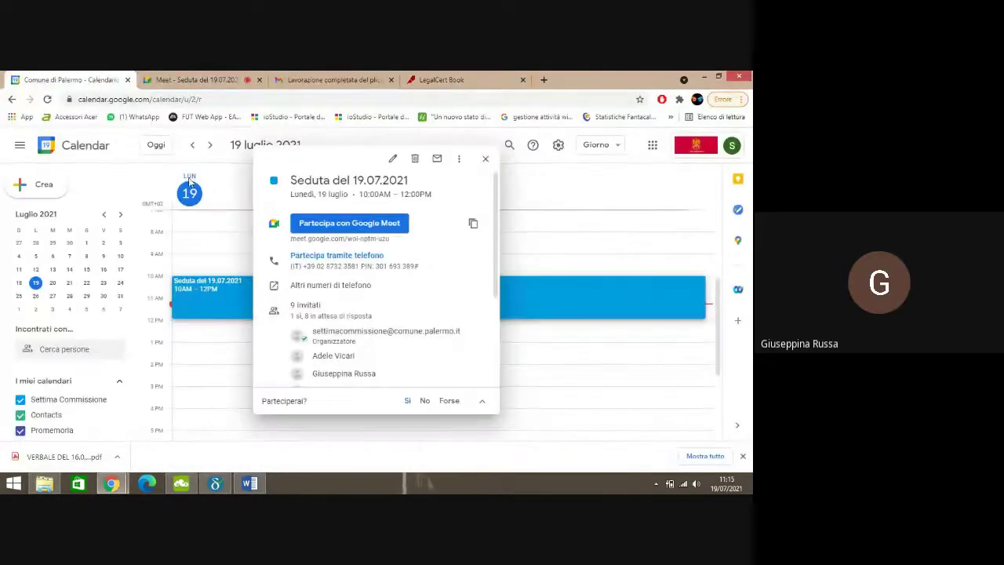
left_click_drag(495, 245, 496, 340)
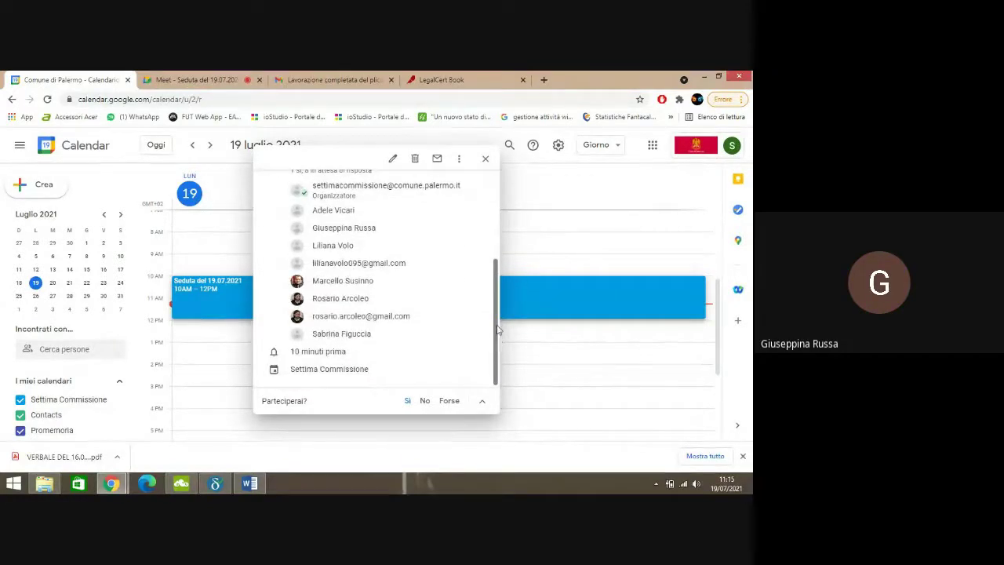
scroll(396, 236, "up", 3)
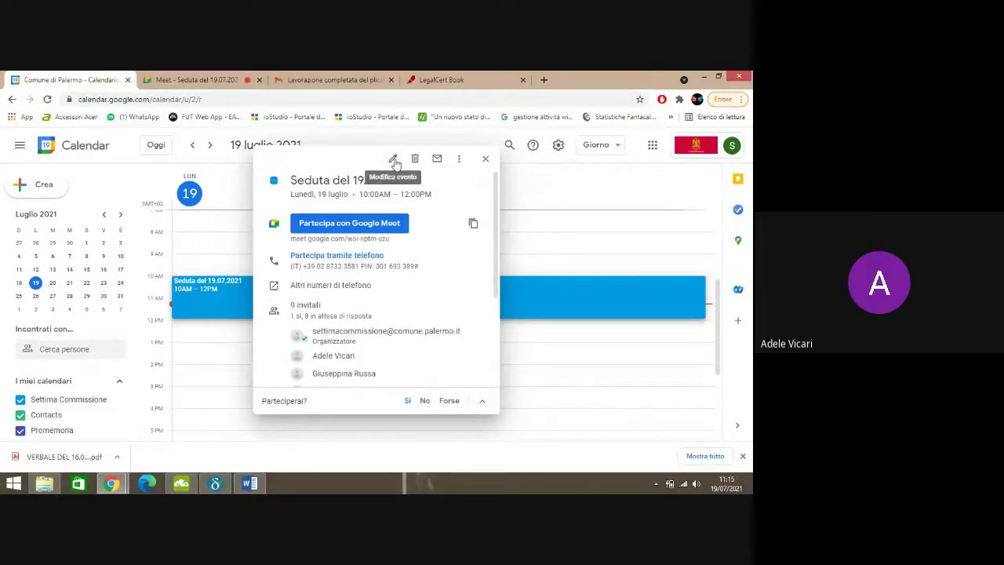
- Start an e-mail to the guests of the "Seduta del 19.07.2021" event and add the missing participant's municipal address as a recipient
left_click(437, 158)
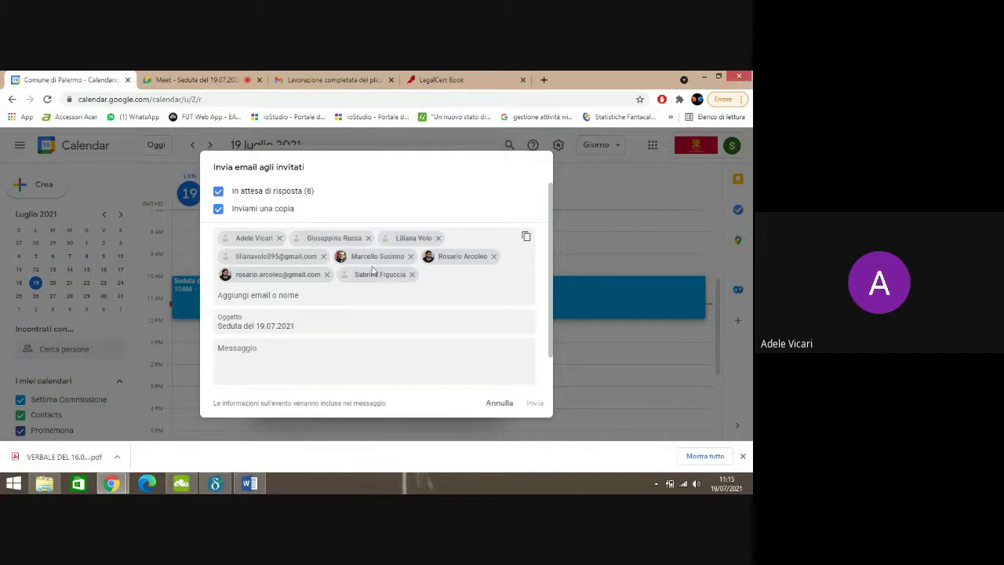
left_click(277, 297)
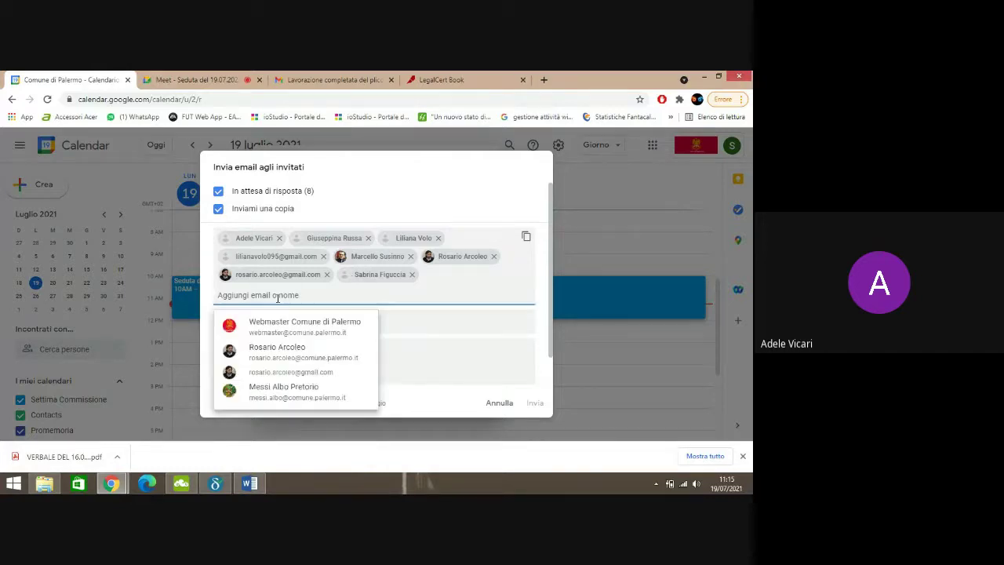
type("claud")
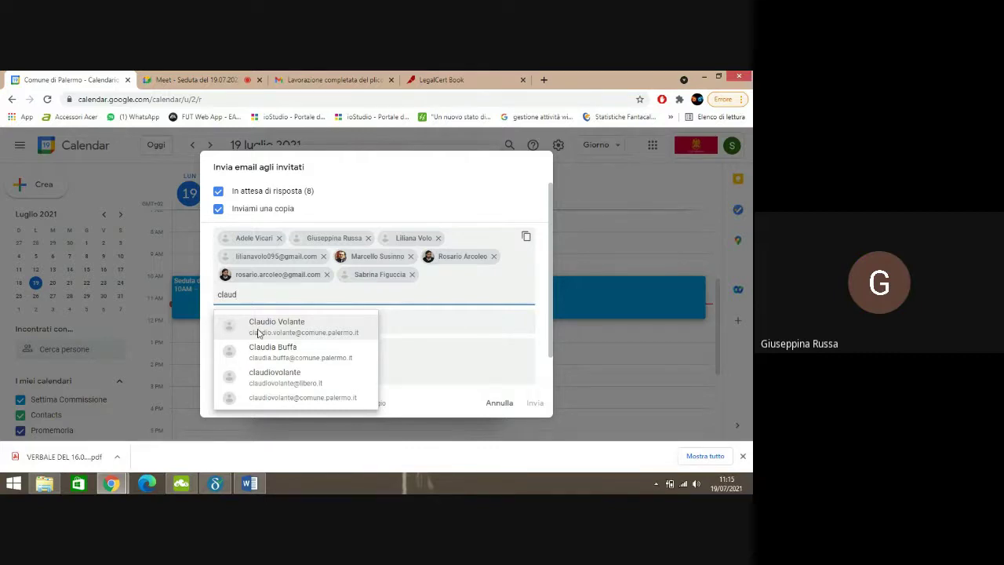
left_click(261, 330)
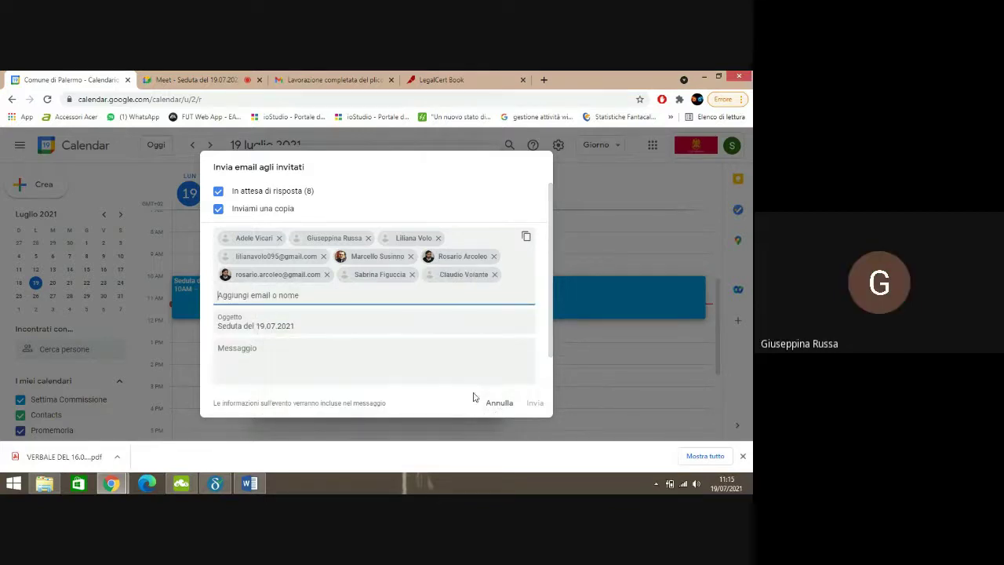
- Enter the message "Eccolo. Scusa.", send the e-mail to the invitees and switch to the Google Meet call
left_click(286, 357)
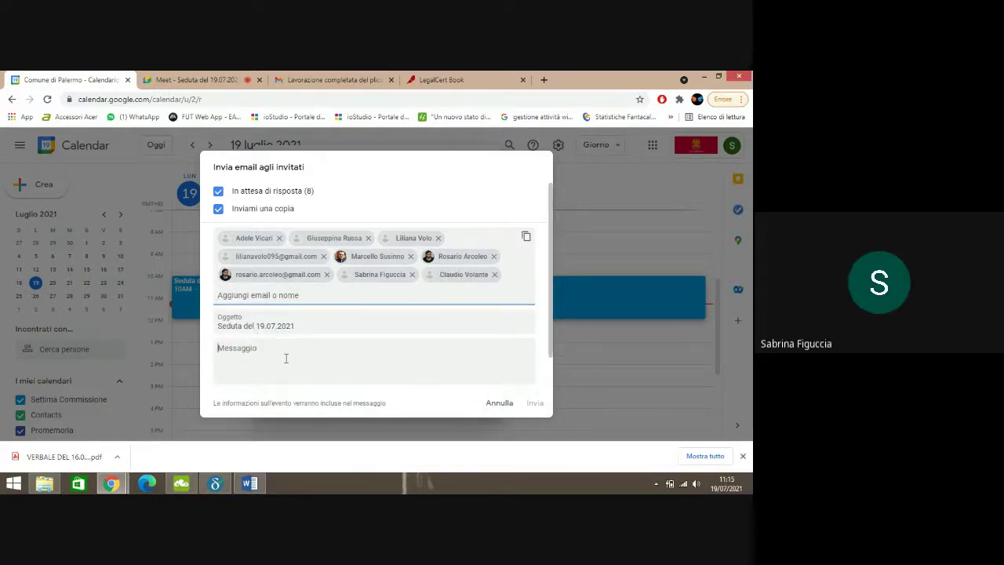
type("Ecc")
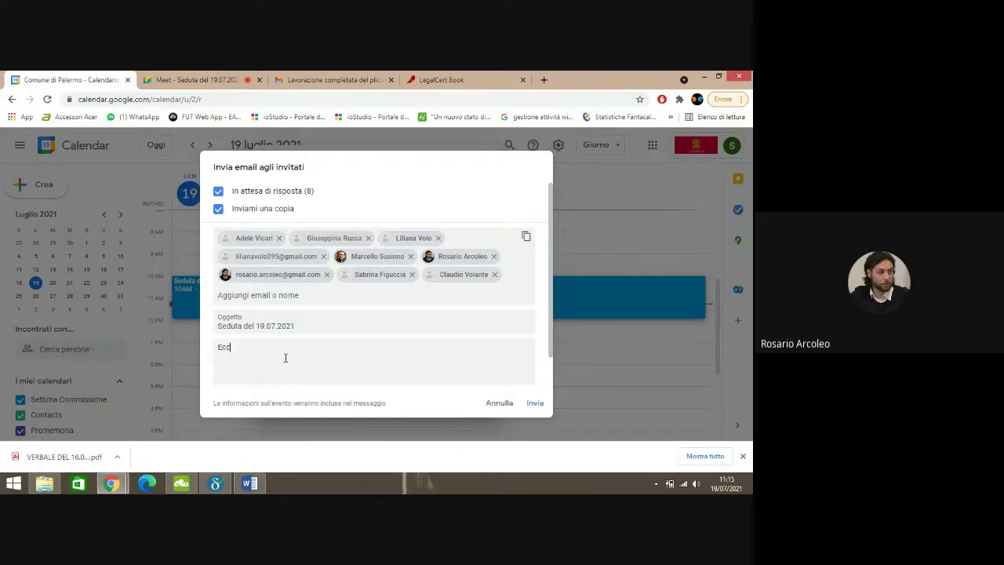
type("olo. Scusa.")
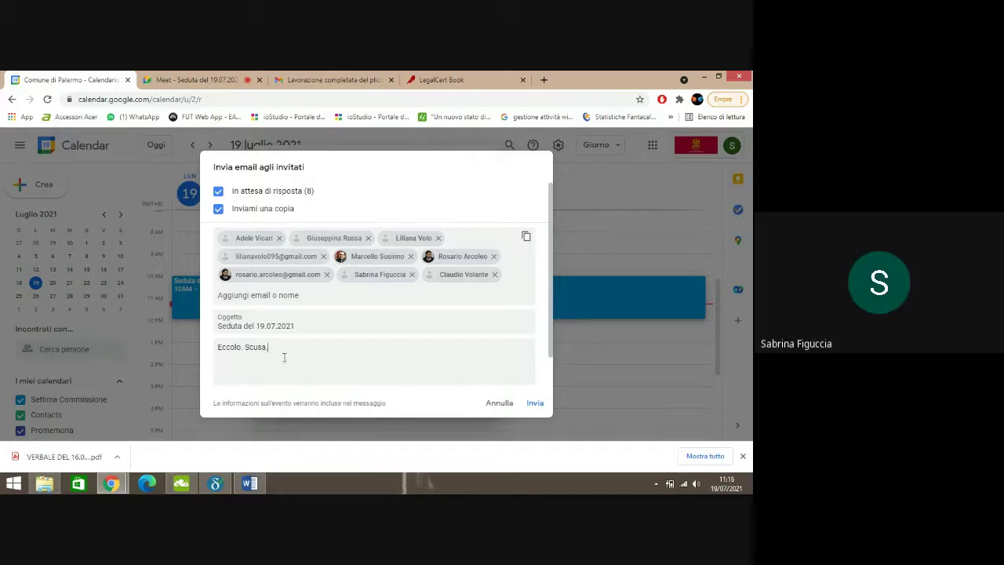
left_click(535, 403)
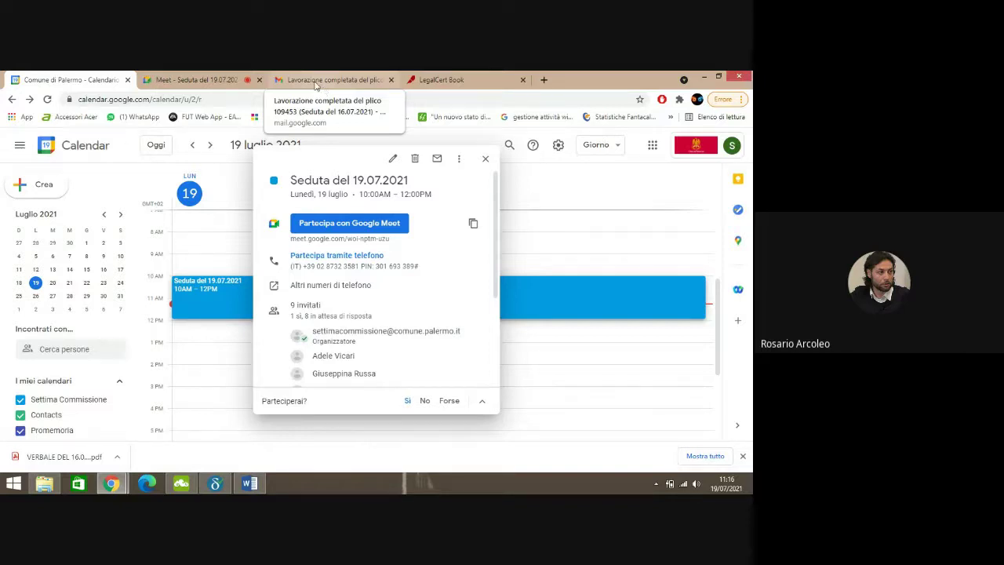
left_click(218, 81)
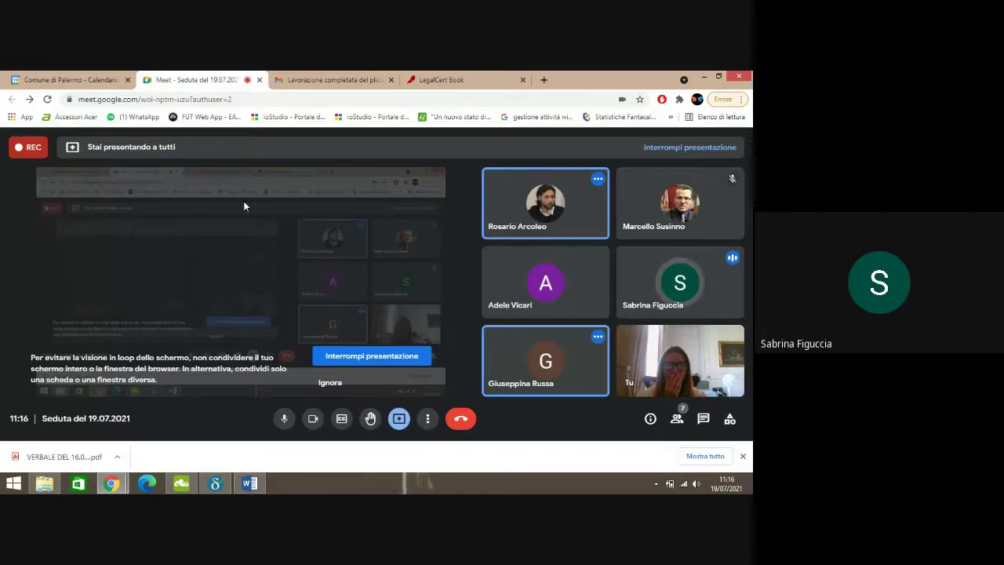
- Return to the scooter regulation in Word, remove the surplus space before "i modelli" in Art. 3 and save the document
left_click(258, 485)
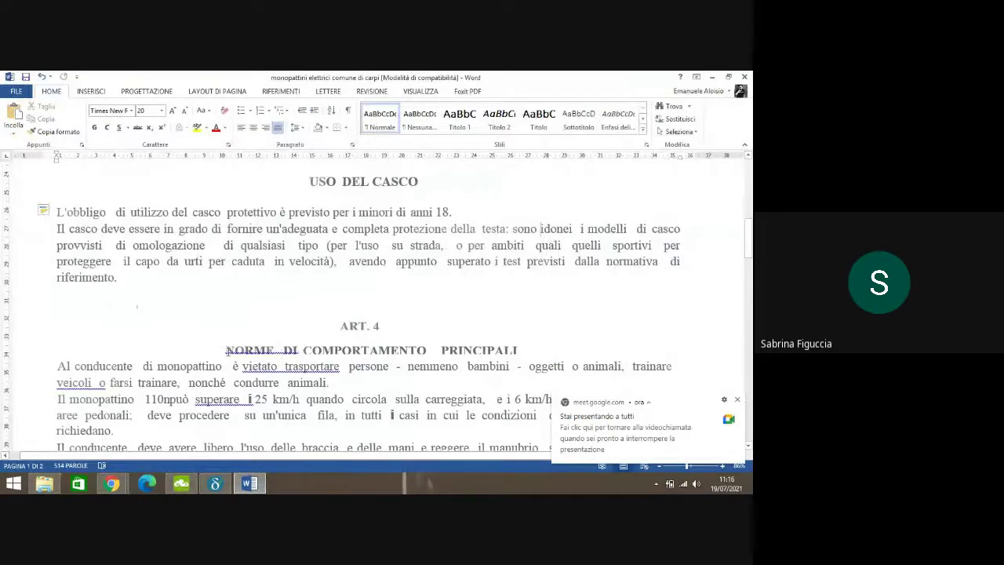
left_click(226, 349)
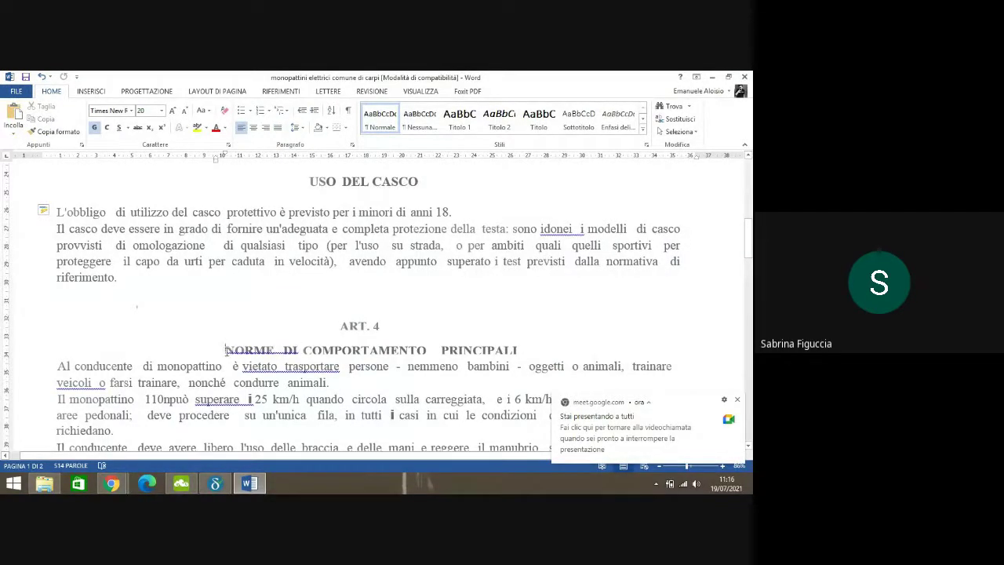
left_click(576, 229)
key("BackSpace")
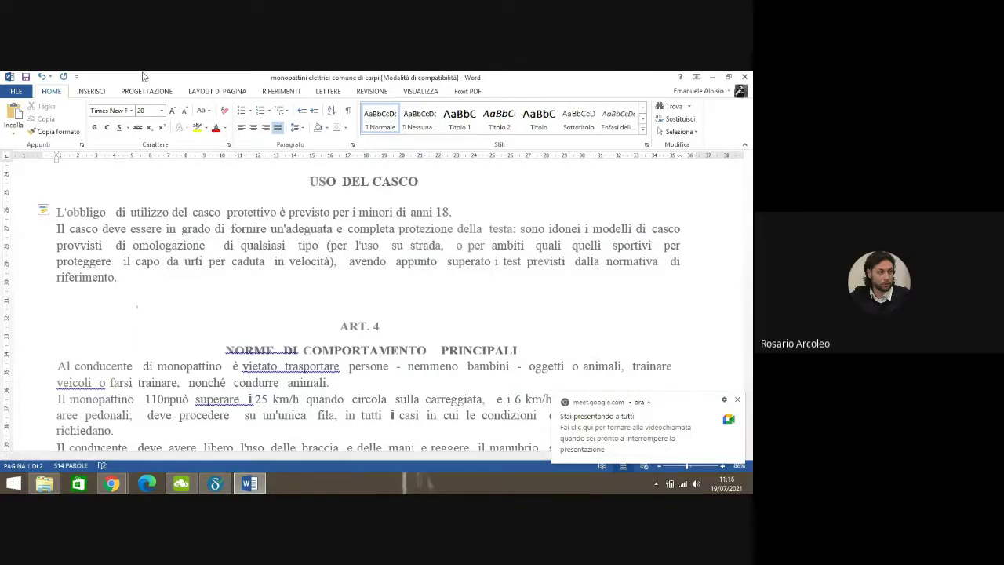
left_click(25, 79)
- Switch to the Google Meet call, check the participants and return to the scooter regulation in Word
left_click(711, 78)
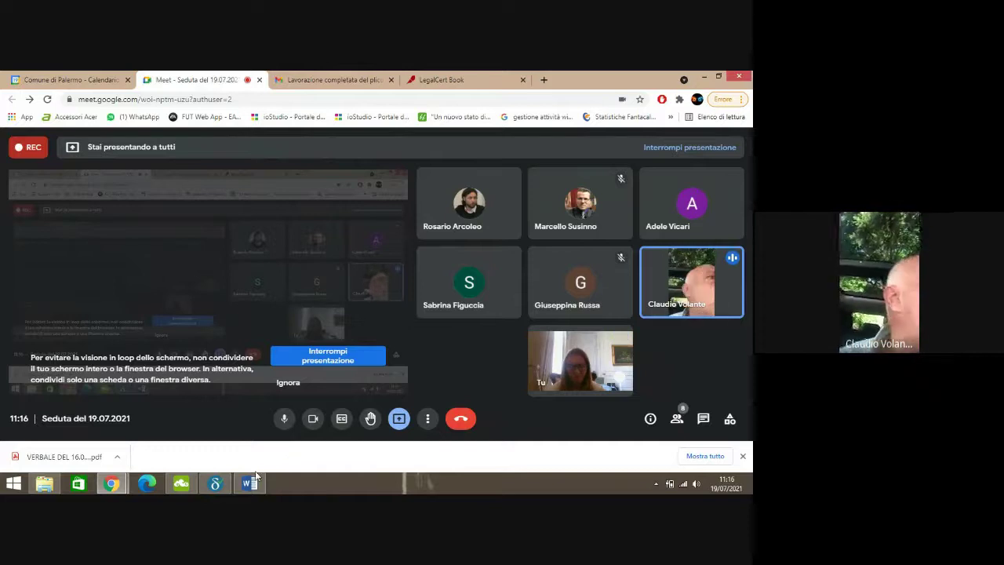
mouse_move(255, 486)
mouse_move(267, 459)
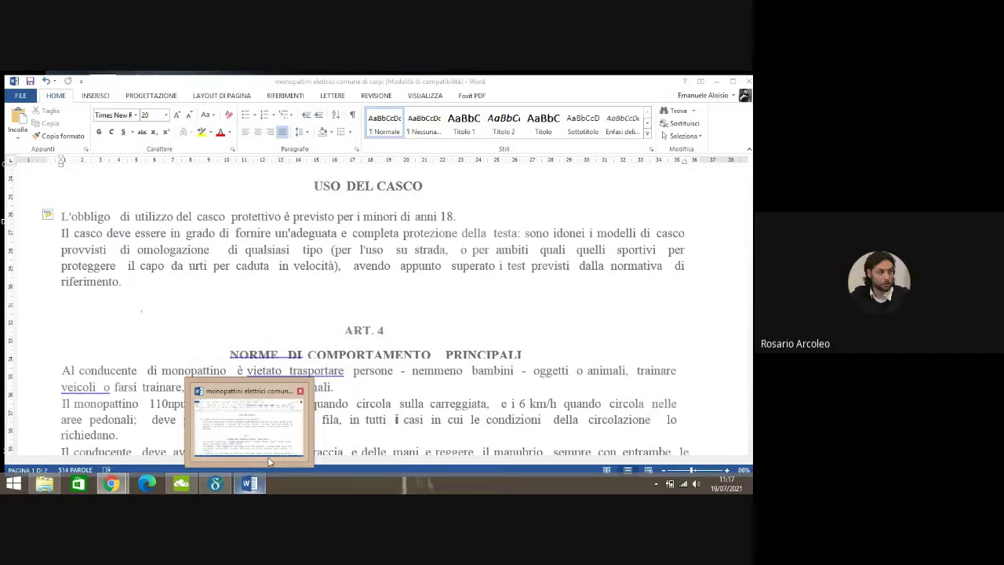
left_click(245, 486)
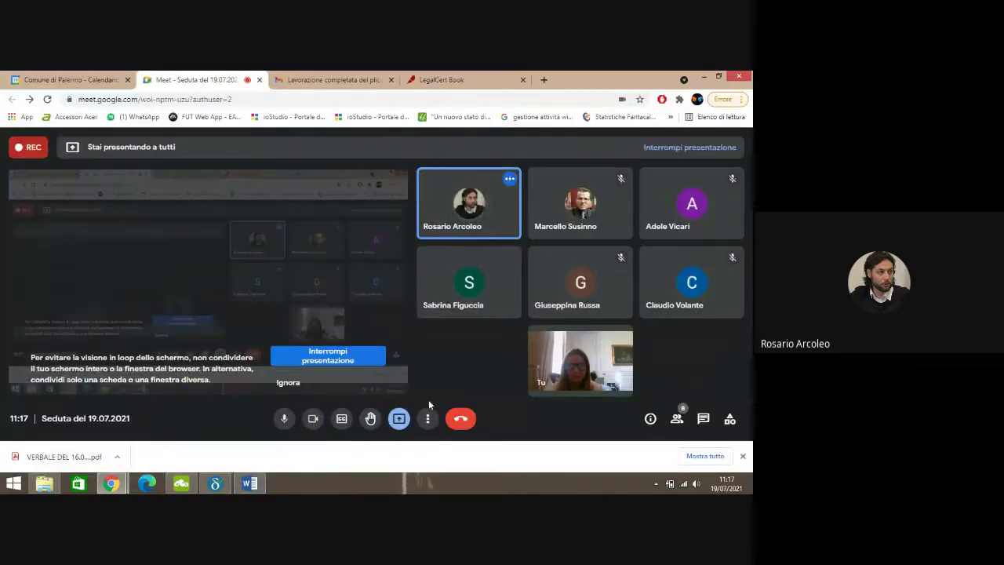
left_click(248, 484)
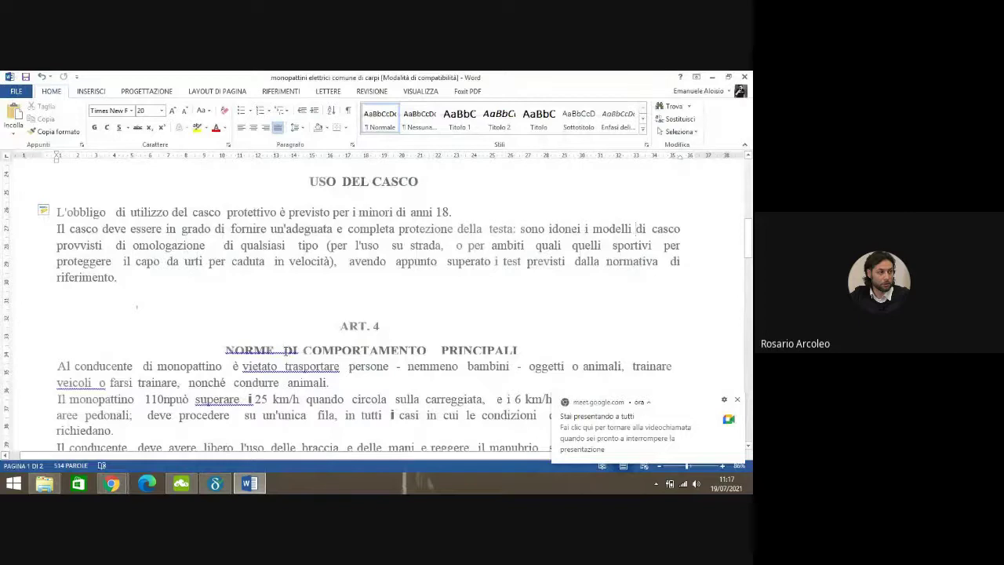
- Remove the surplus space between "NORME" and "DI" in the Art. 4 heading
left_click(284, 349)
key("BackSpace")
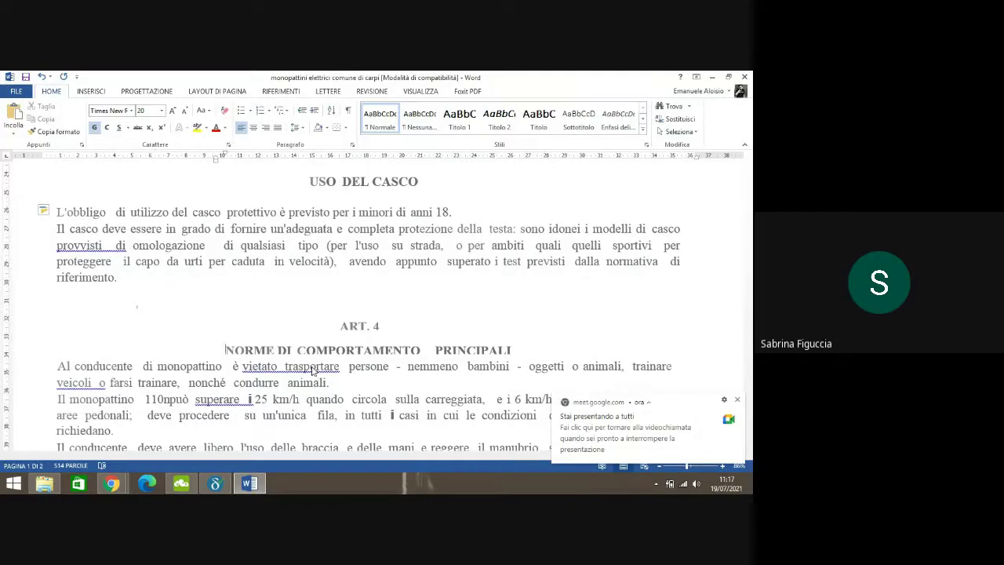
key("End")
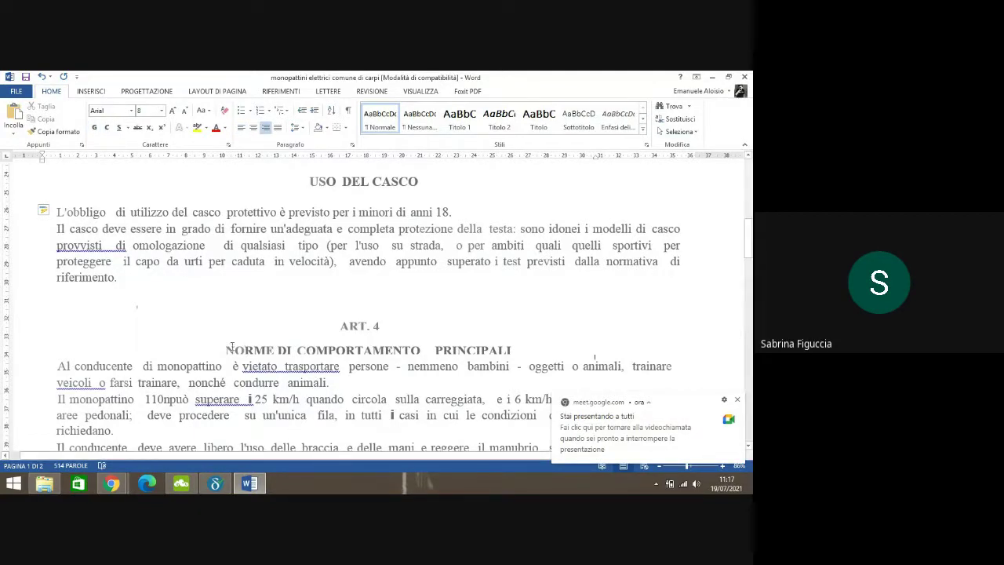
- Copy the heading "NORME DI COMPORTAMENTO PRINCIPALI" and paste it on a new line above the Art. 4 body text
left_click_drag(228, 350, 440, 354)
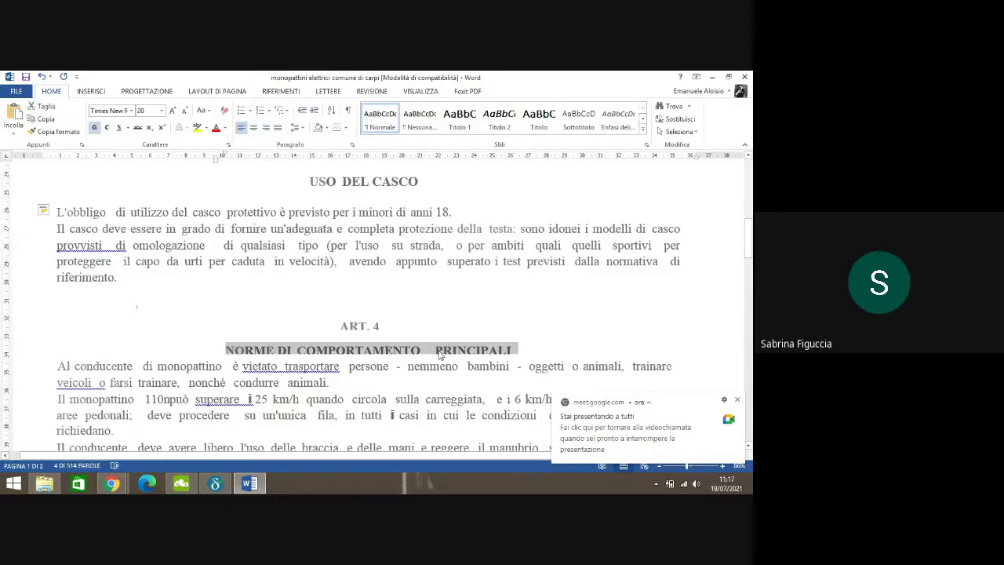
right_click(440, 354)
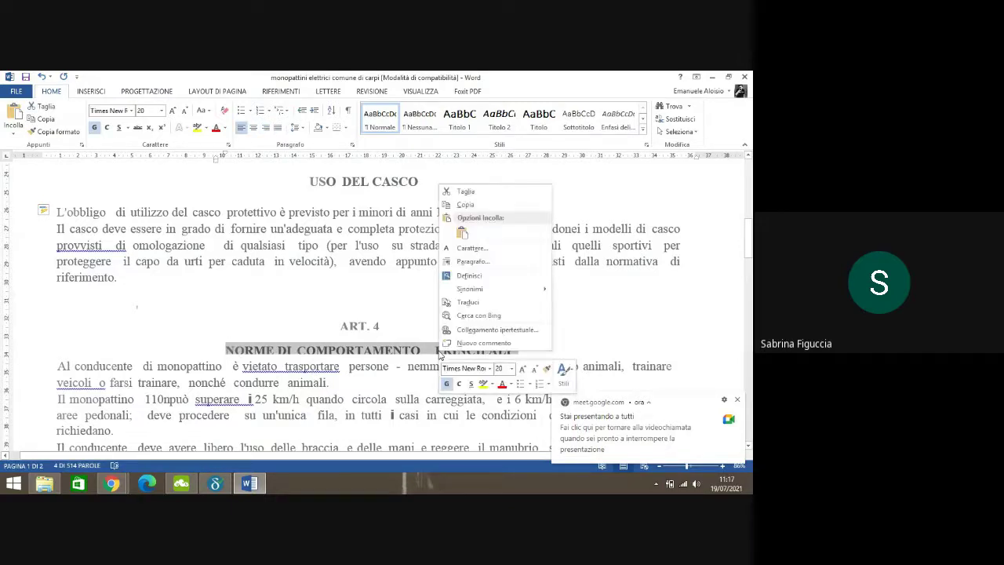
left_click(464, 204)
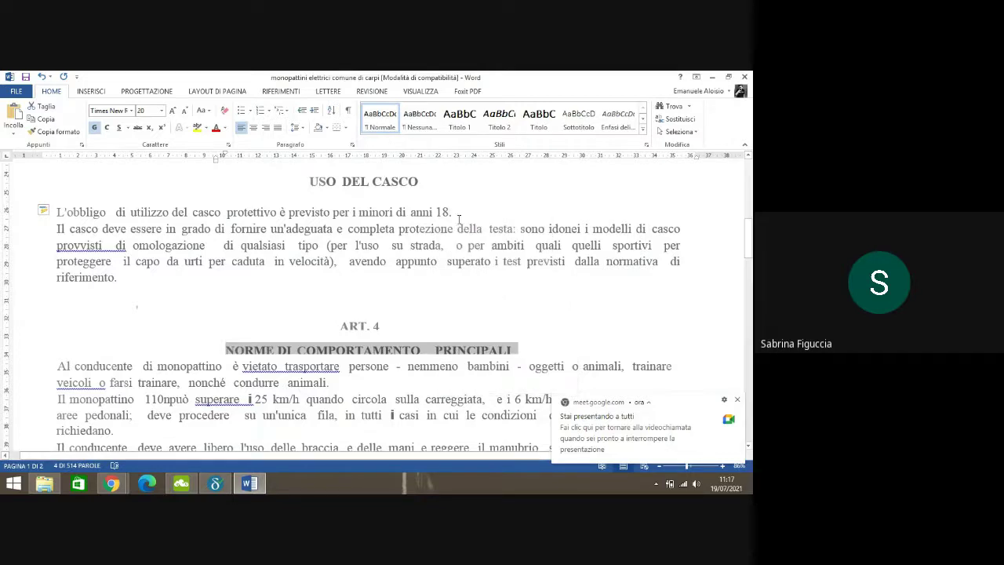
left_click(59, 371)
key("Return")
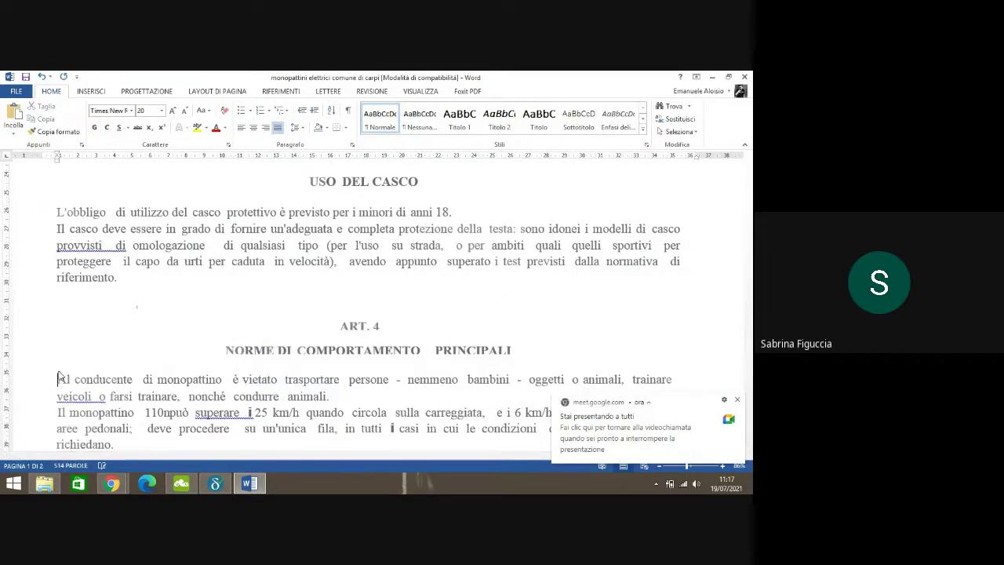
key("Return")
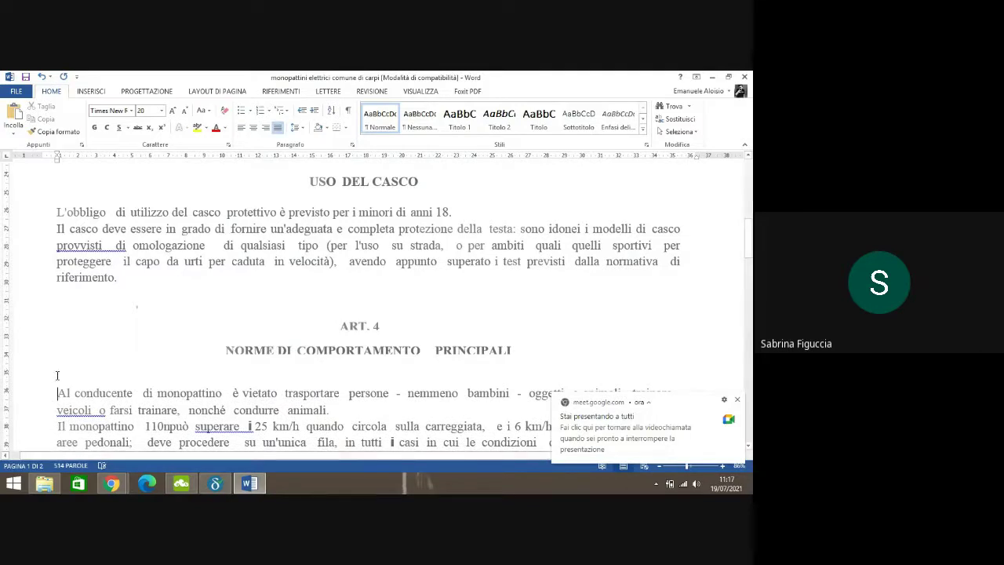
left_click(58, 375)
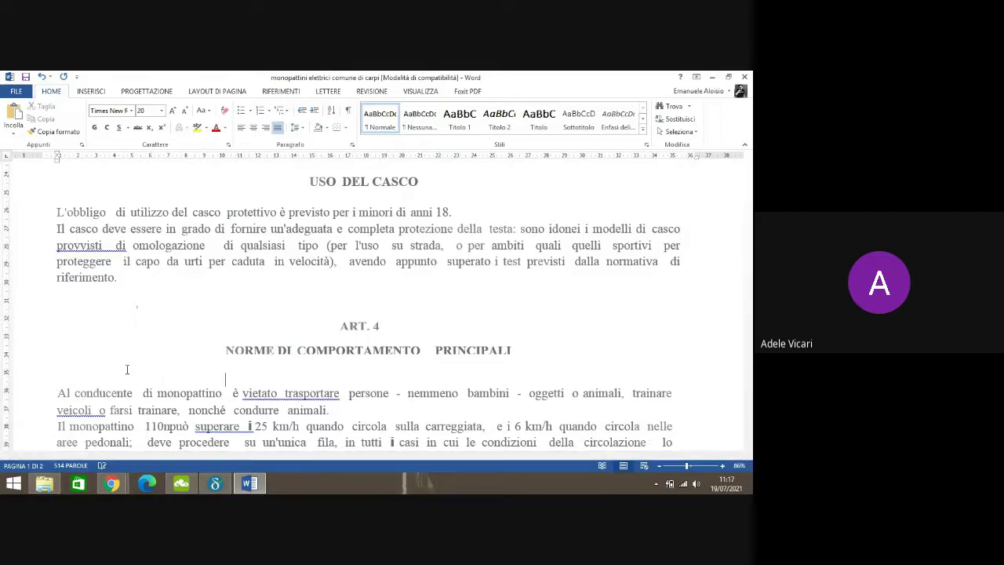
left_click(15, 112)
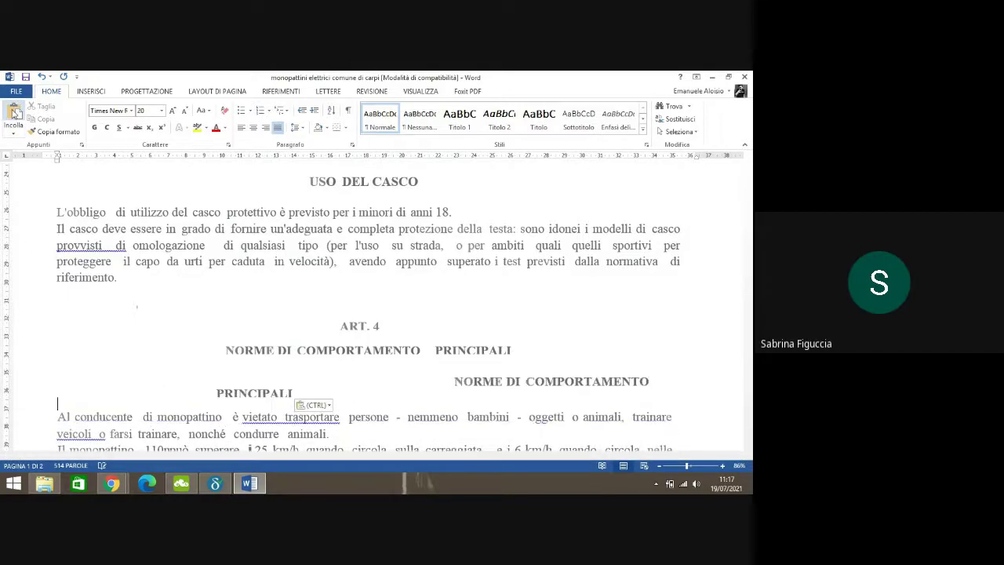
- Remove the excess indentation before the pasted Art. 4 heading so it lines up with the original heading
left_click(454, 385)
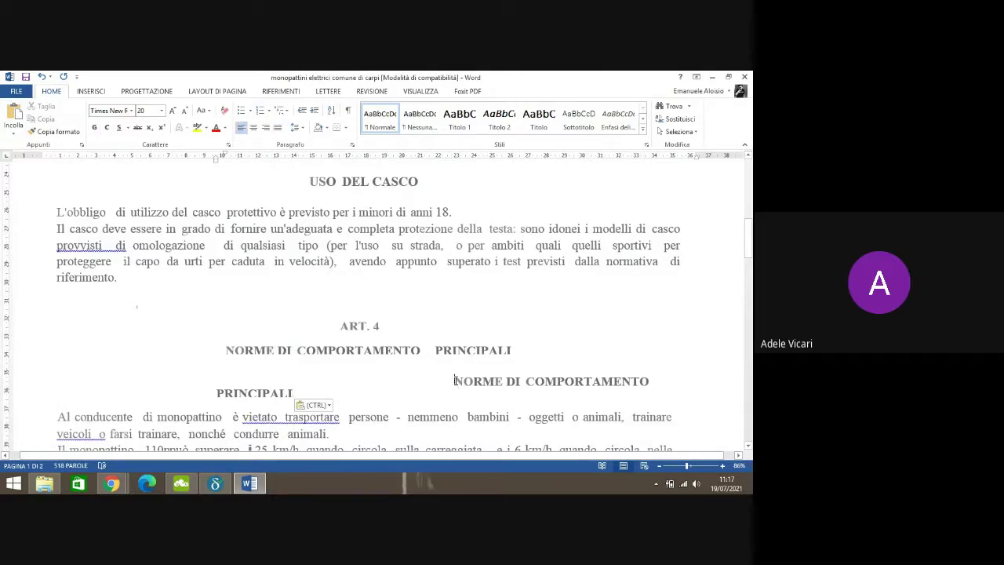
key("BackSpace")
key("BackSpace")
key("BackSpace")
key("BackSpace")
key("BackSpace")
key("BackSpace")
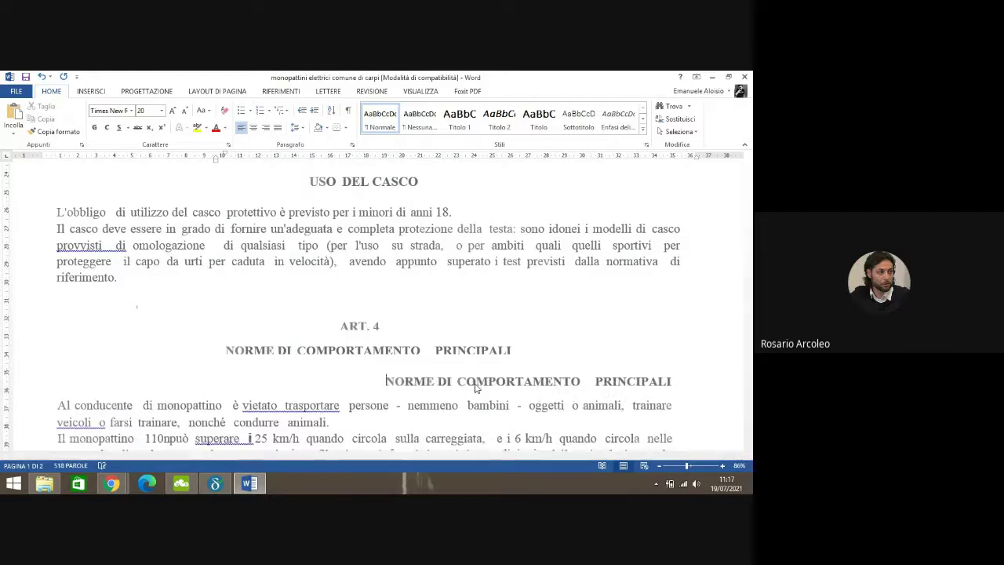
key("BackSpace")
key("BackSpace")
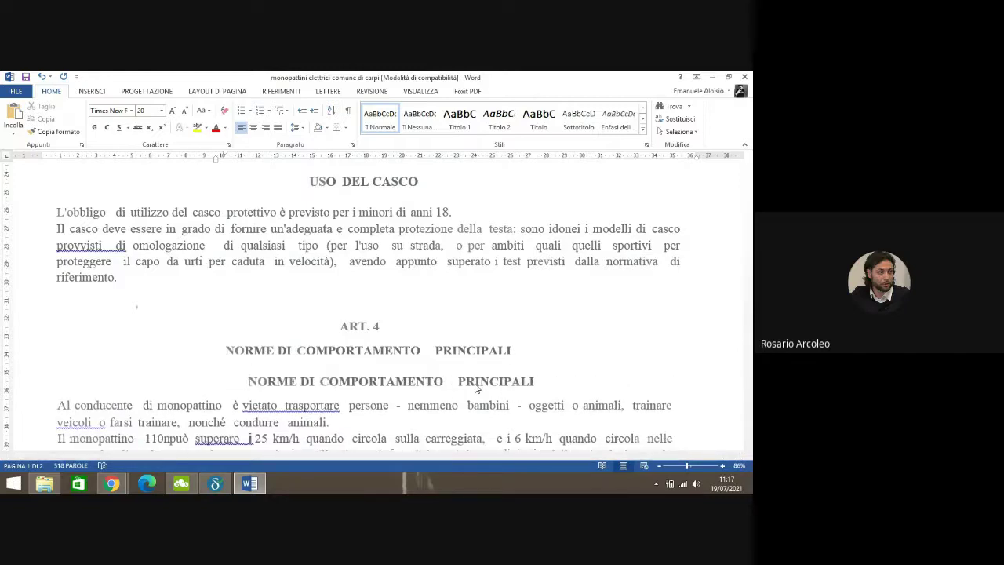
key("BackSpace")
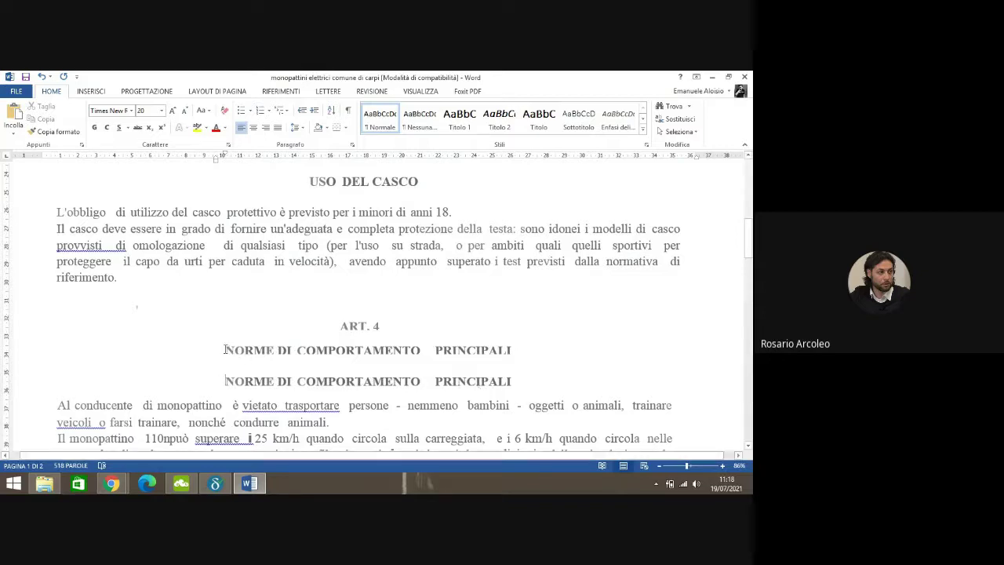
- Delete the original "NORME DI COMPORTAMENTO PRINCIPALI" heading directly under "ART. 4" and save the document
left_click_drag(225, 349, 495, 355)
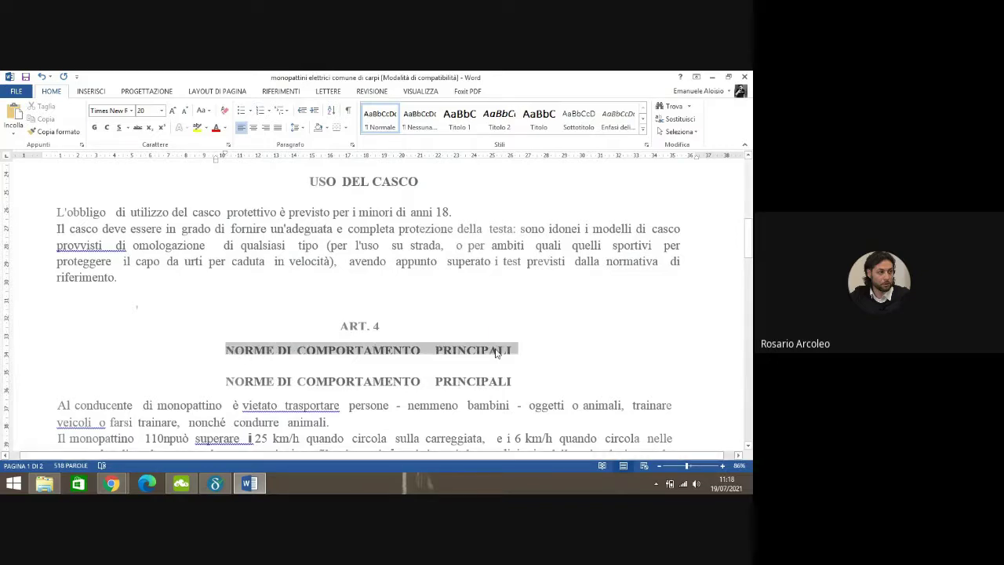
key("Delete")
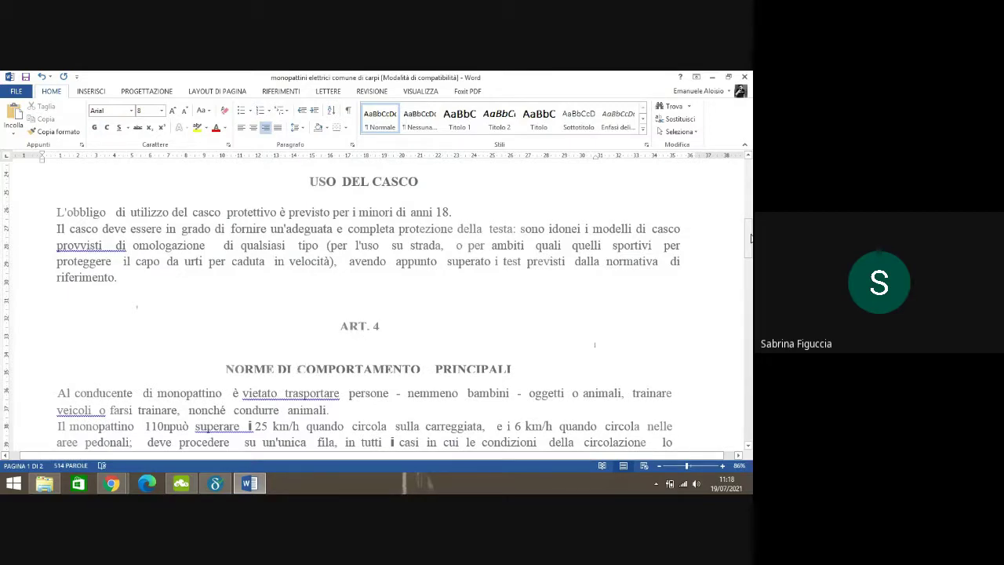
mouse_move(751, 237)
left_mouse_down()
mouse_move(751, 251)
mouse_move(750, 236)
left_mouse_up()
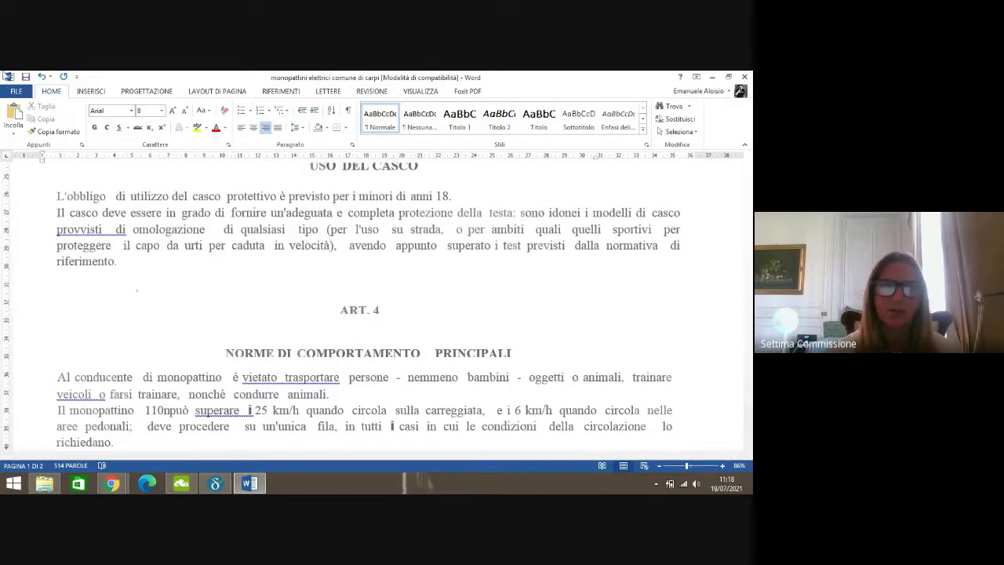
left_click(26, 78)
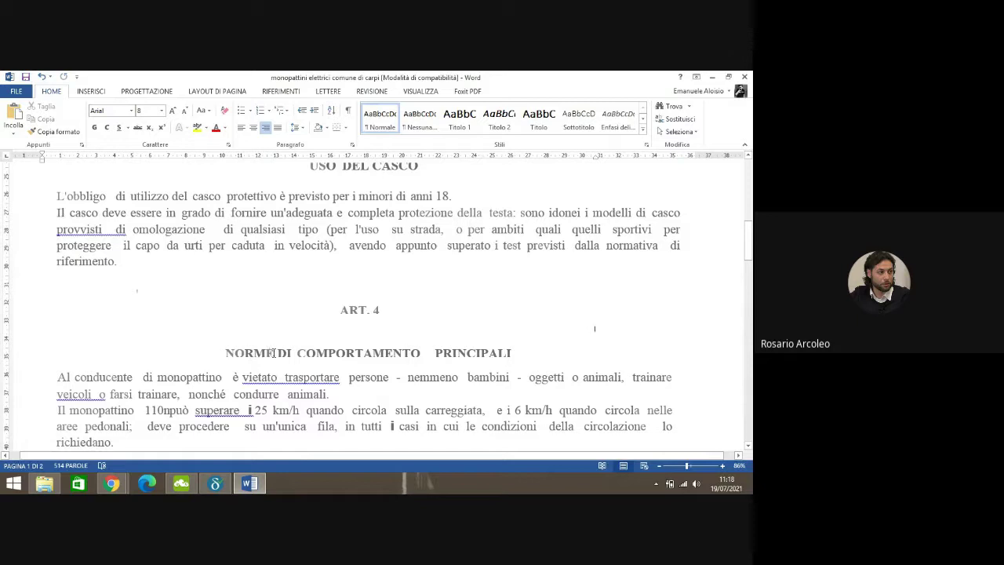
- Remove the surplus space before "trasportare" in Art. 4 and try deleting the "i" before "25 km/h"
left_click(284, 377)
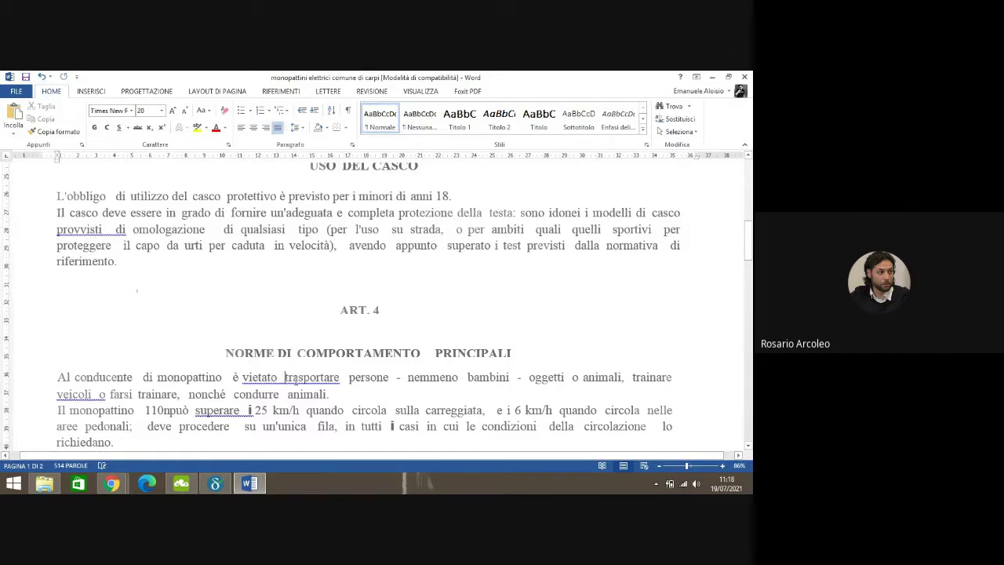
key("BackSpace")
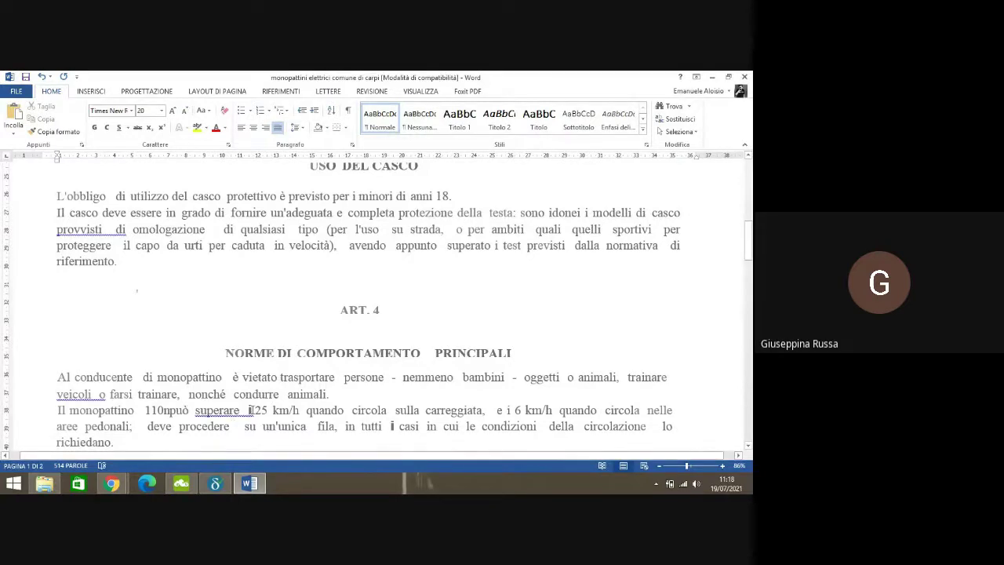
left_click(254, 410)
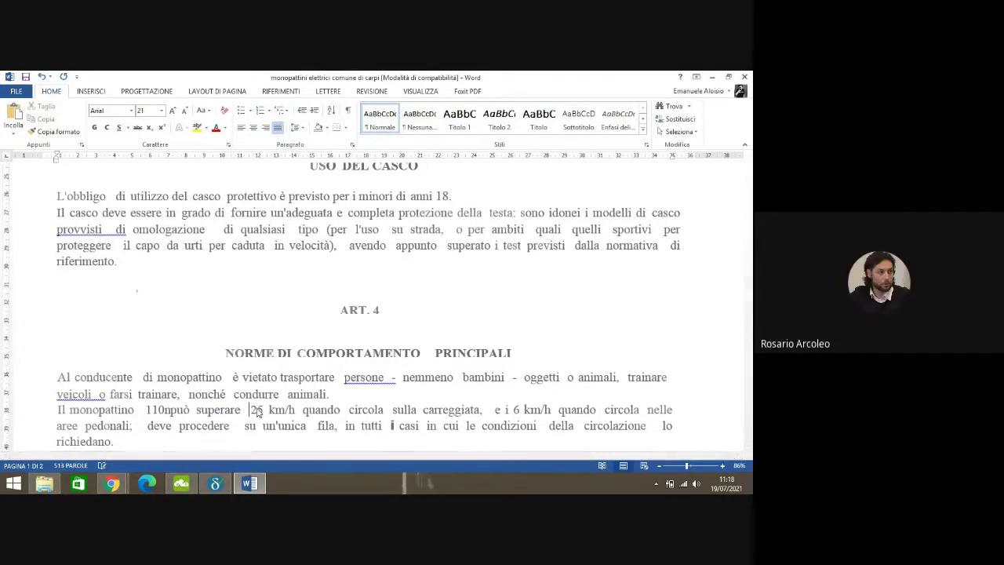
key("BackSpace")
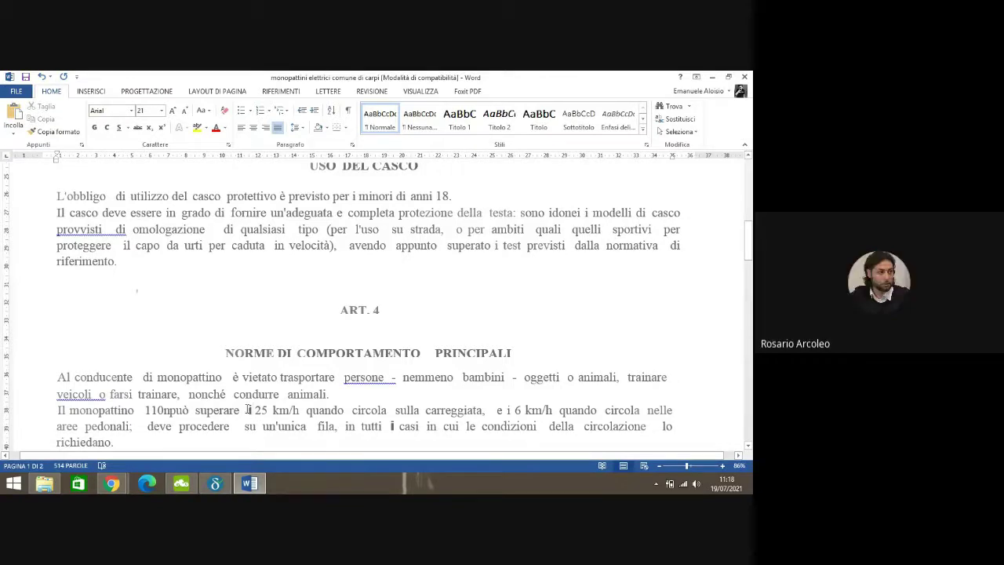
- Set the font of the "i" before "25 km/h" in Art. 4 to Times New Roman
double_click(248, 410)
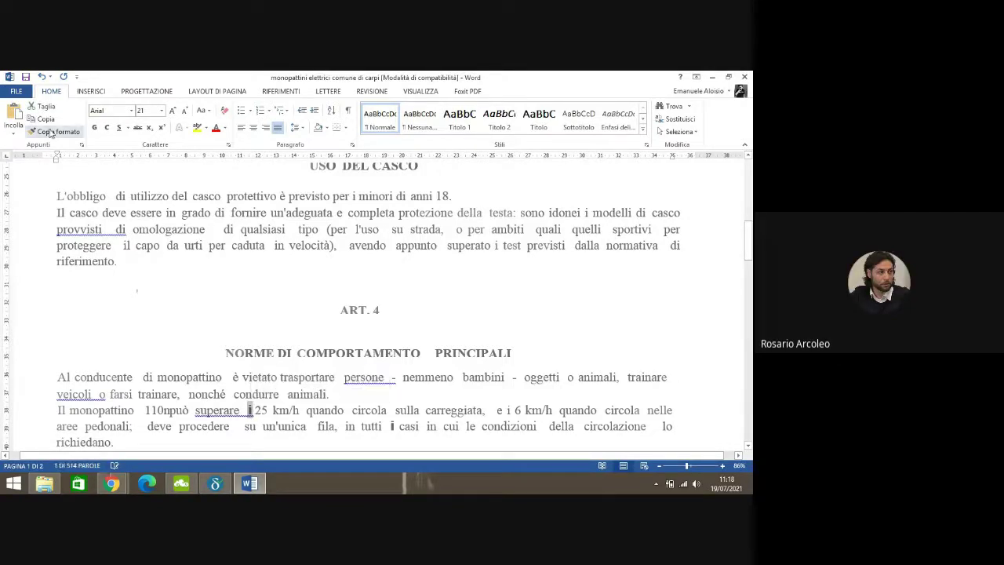
left_click(132, 111)
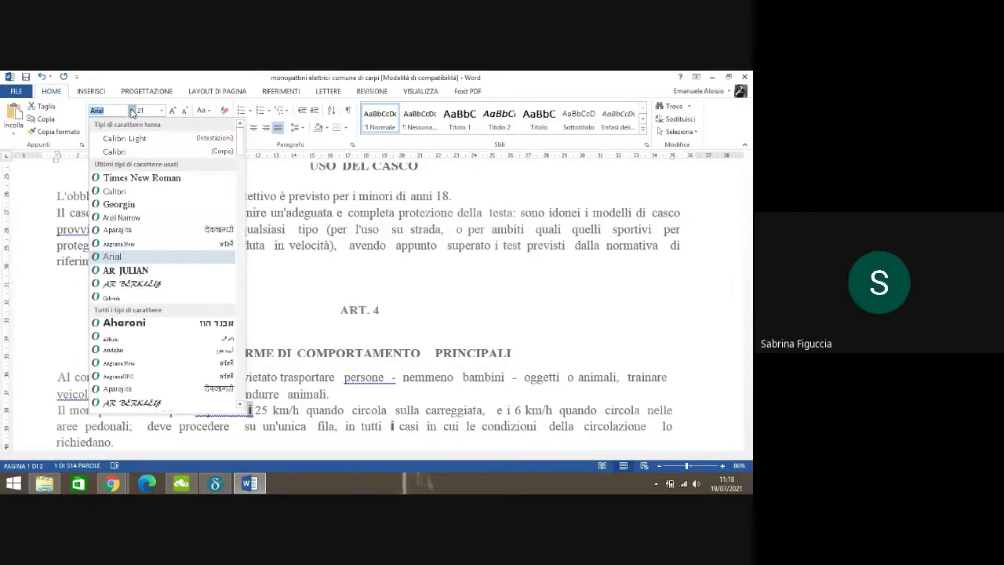
left_click(132, 178)
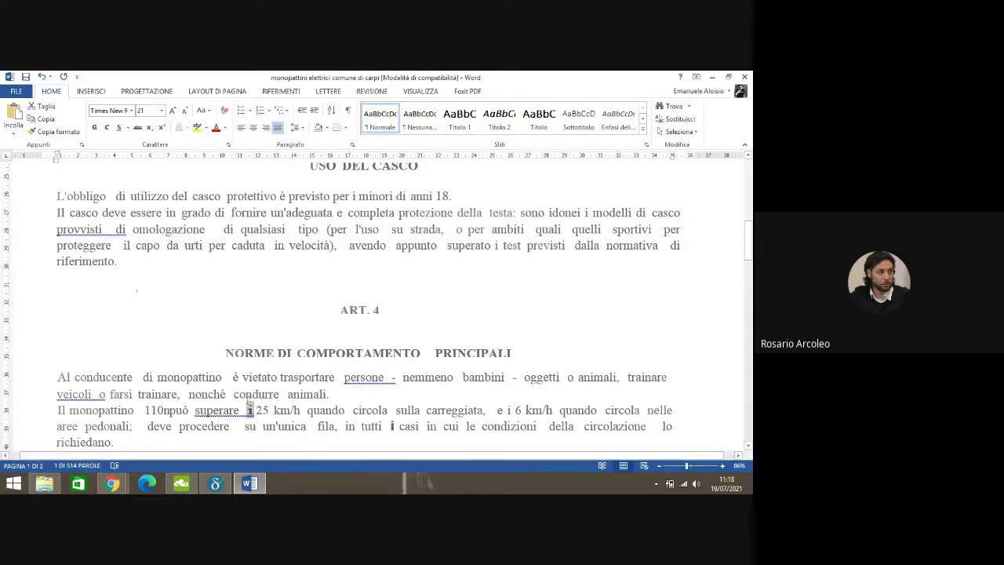
left_click(252, 410)
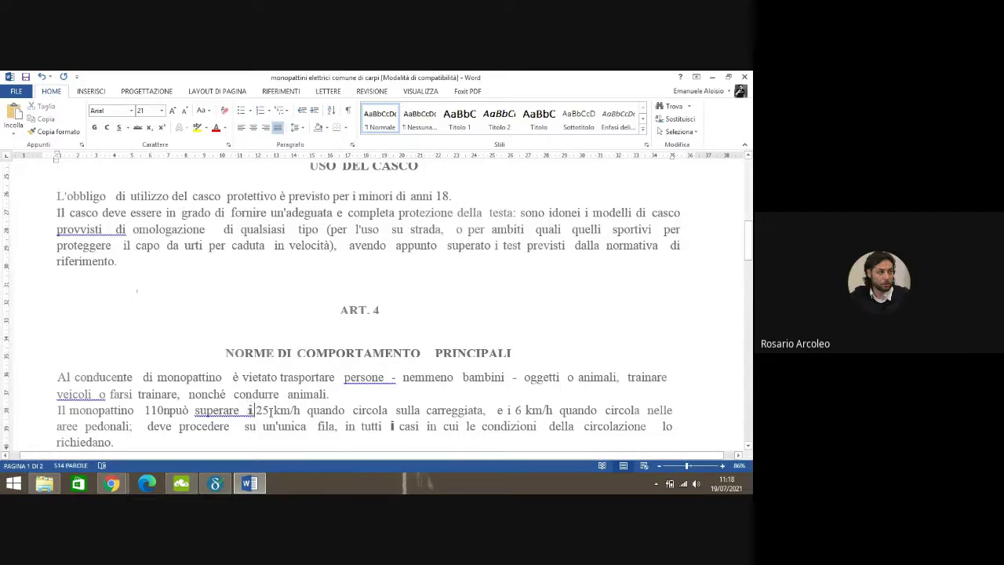
- Remove the surplus spaces after "persone" in Art. 4 and between "provvisti" and "di" in Art. 3
left_click(392, 378)
key("BackSpace")
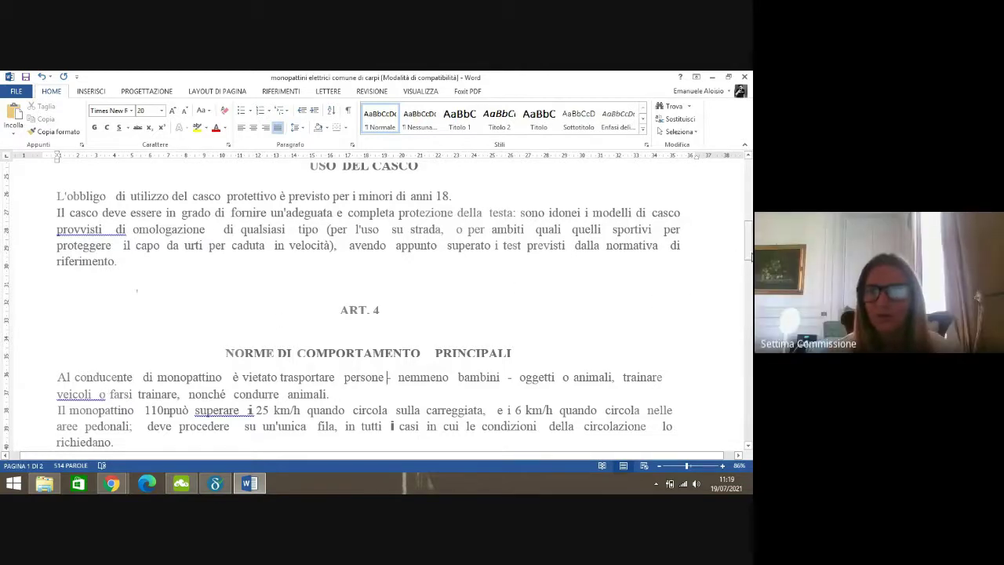
left_click_drag(749, 256, 750, 245)
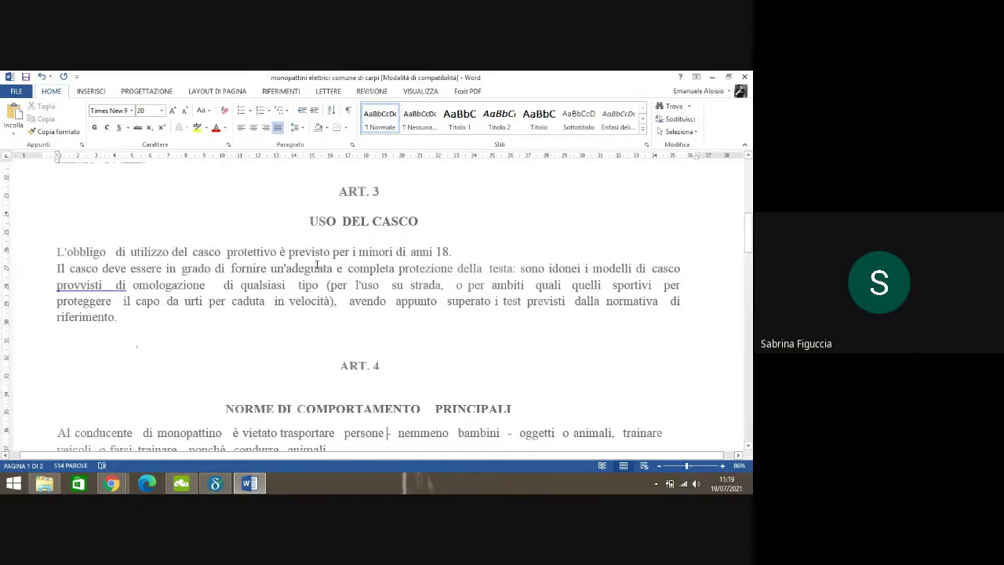
left_click(116, 285)
key("BackSpace")
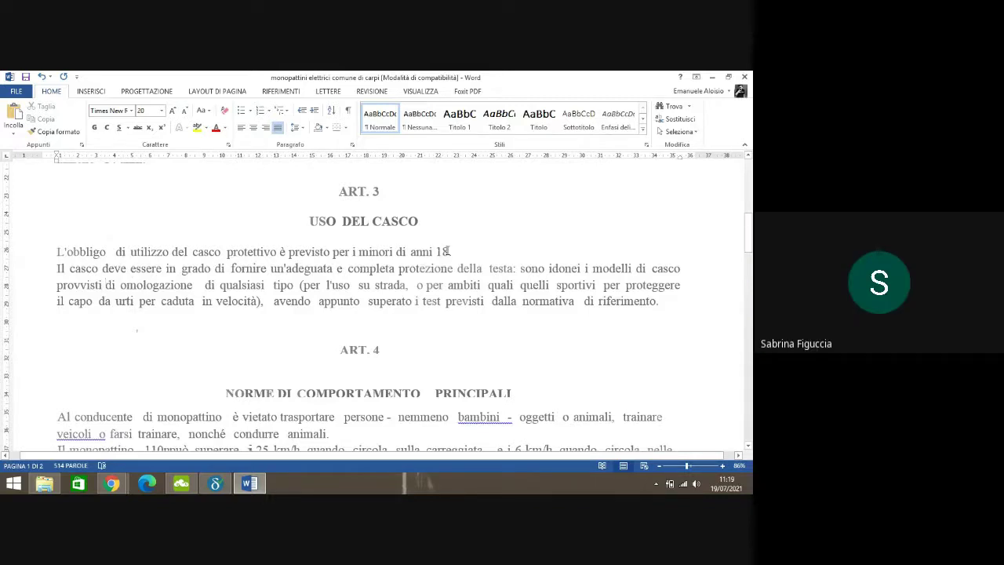
- Set the age limit for the helmet obligation in Art. 3 to 14
left_click(405, 287)
key("BackSpace")
type("4")
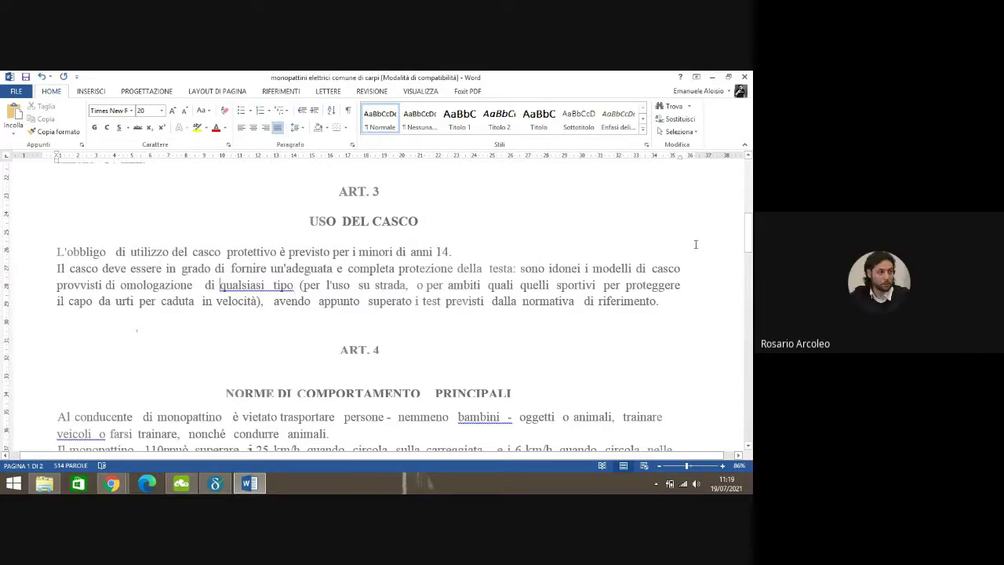
- Remove the surplus space between "condurre" and "un" in Art. 2
mouse_move(748, 235)
left_mouse_down()
mouse_move(748, 199)
mouse_move(749, 220)
left_mouse_up()
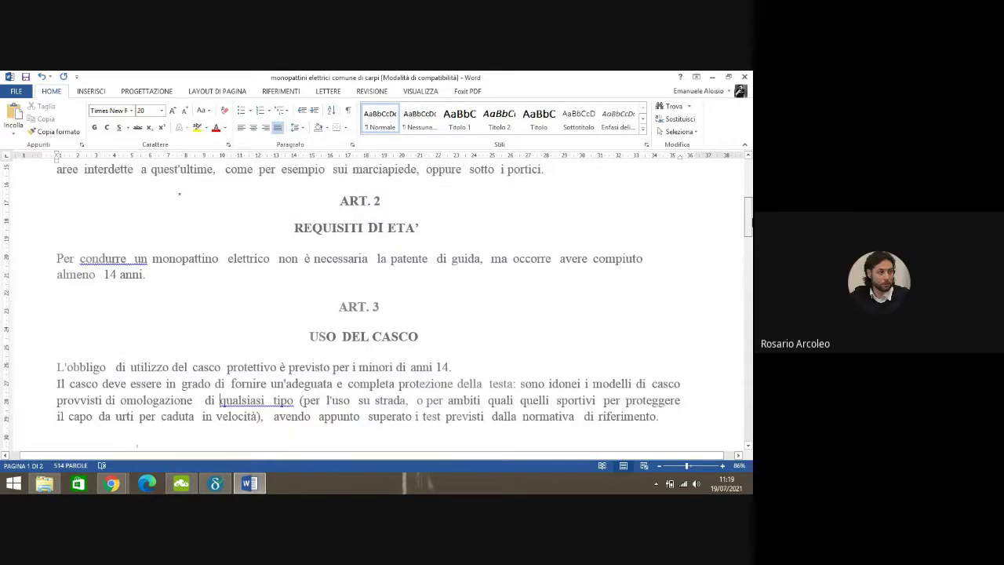
left_click(135, 260)
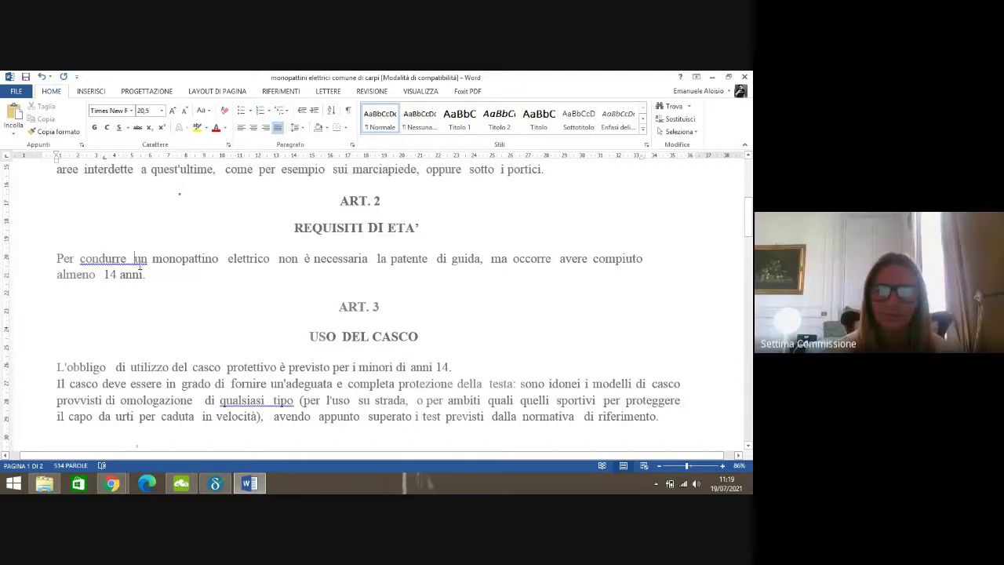
key("BackSpace")
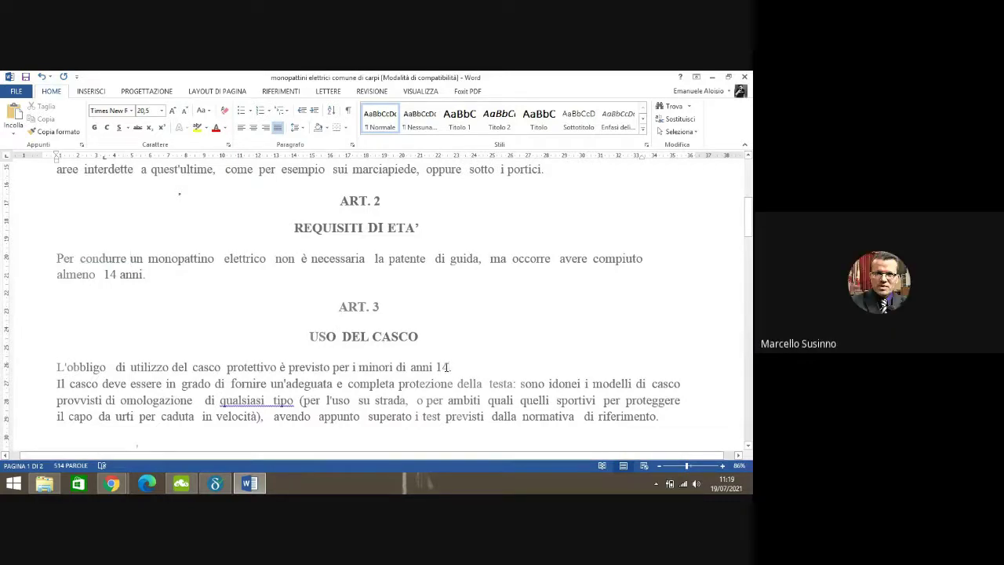
- Set the helmet age limit in Art. 3 to 18 and remove the surplus space between "monopattino" and "elettrico" in Art. 2
key("BackSpace")
type("8")
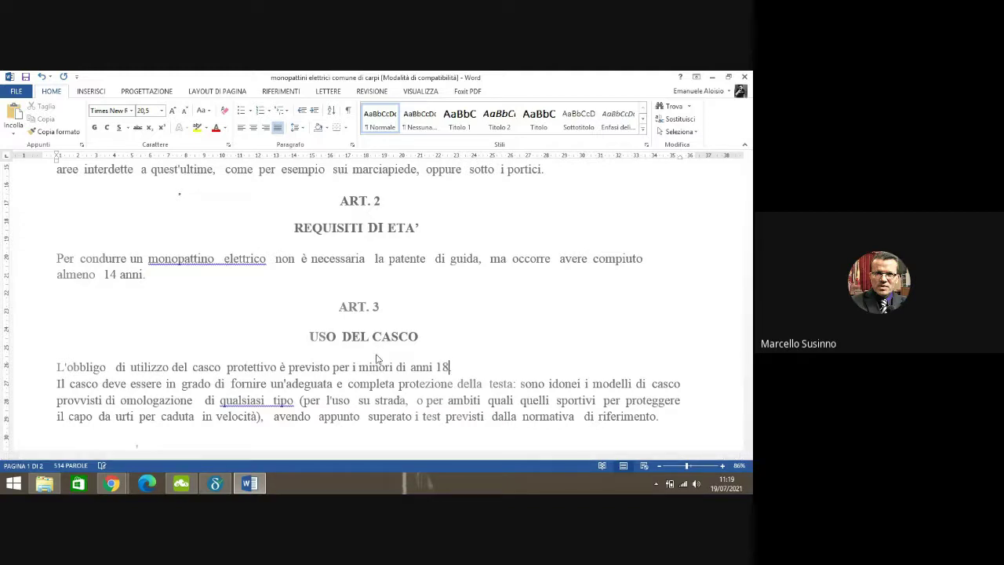
left_click(224, 261)
key("BackSpace")
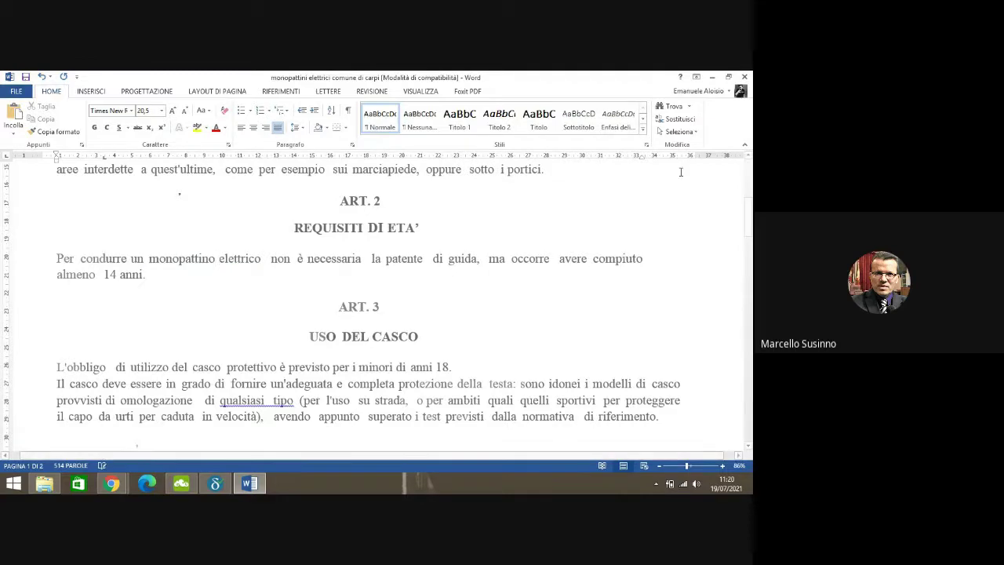
- Remove the surplus spaces between the words of "omologazione di qualsiasi tipo" in Art. 3
left_click_drag(749, 219, 749, 239)
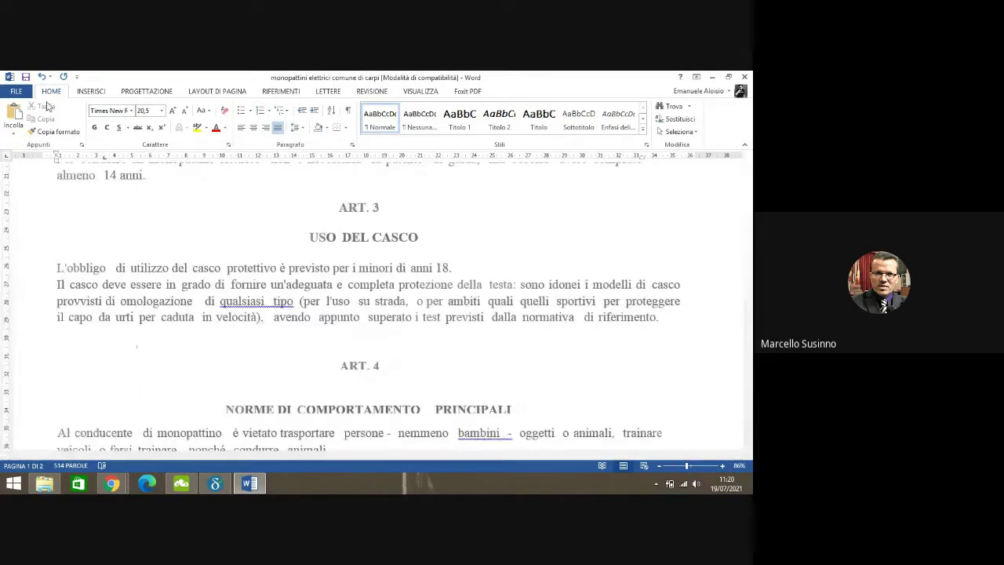
left_click(198, 269)
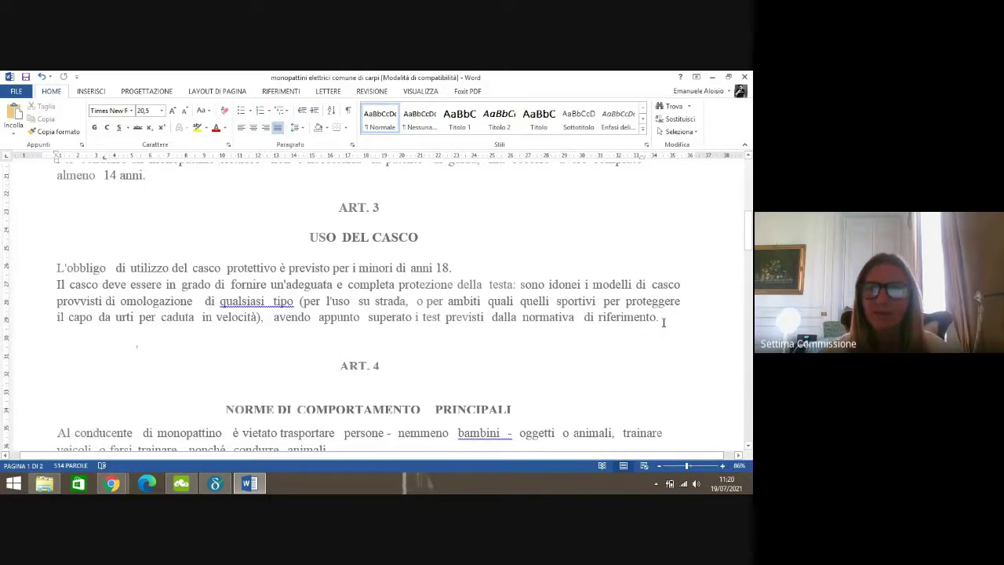
left_click(276, 301)
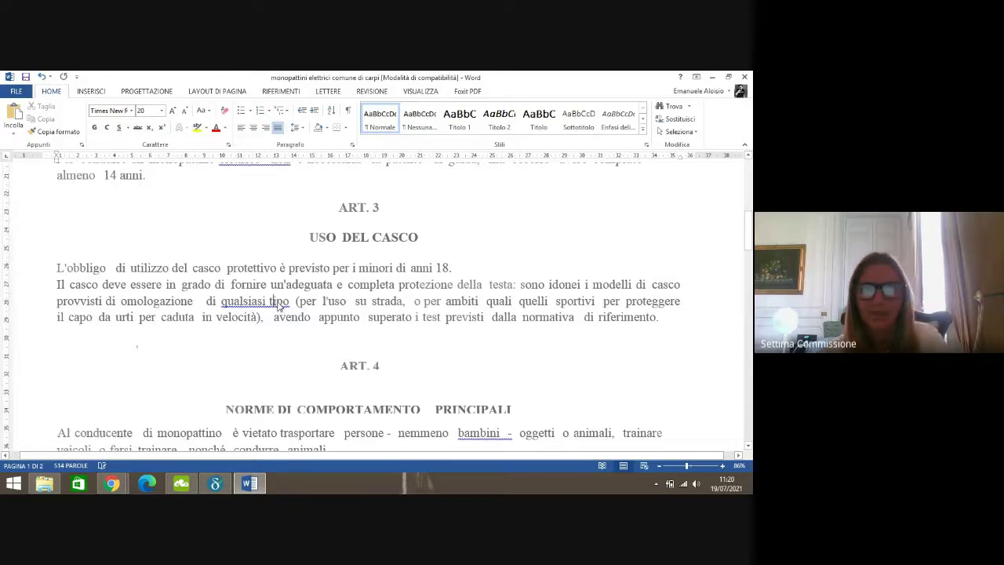
left_click(207, 301)
key("BackSpace")
key("BackSpace")
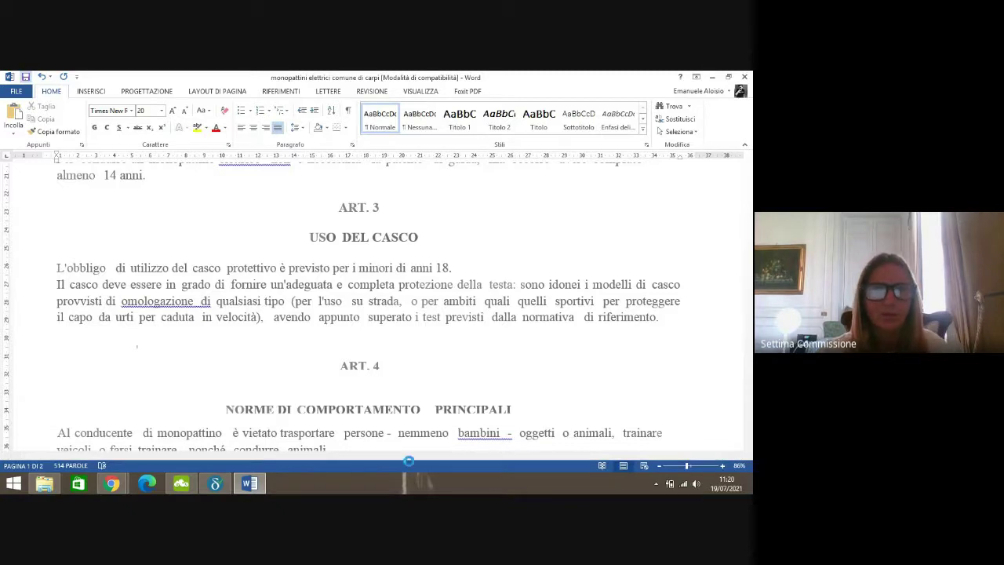
left_click(201, 301)
key("BackSpace")
- Remove the surplus spaces before "è vietato" and before "o farsi trainare" in the first paragraph of Art. 4
left_click_drag(748, 236, 748, 262)
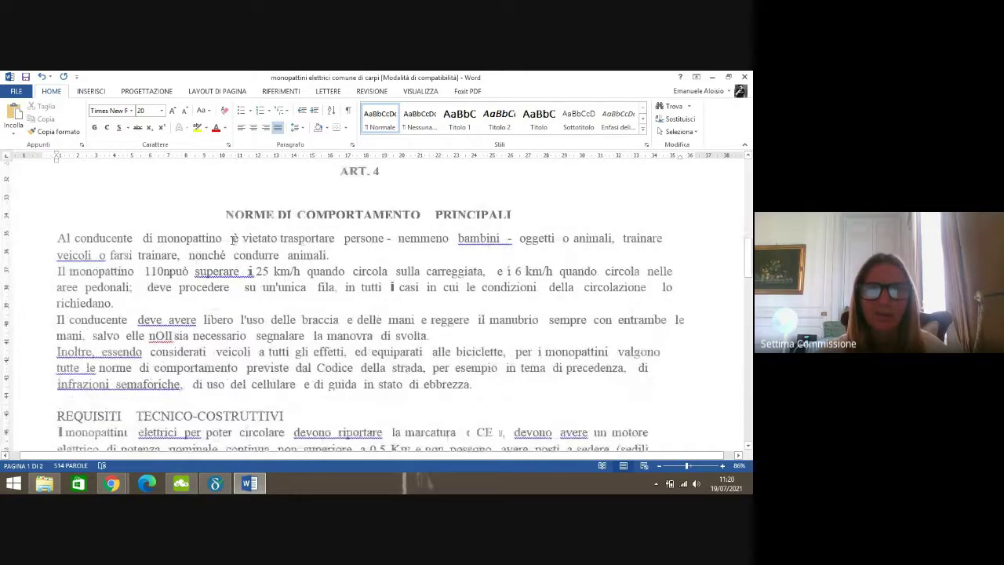
left_click(233, 238)
key("BackSpace")
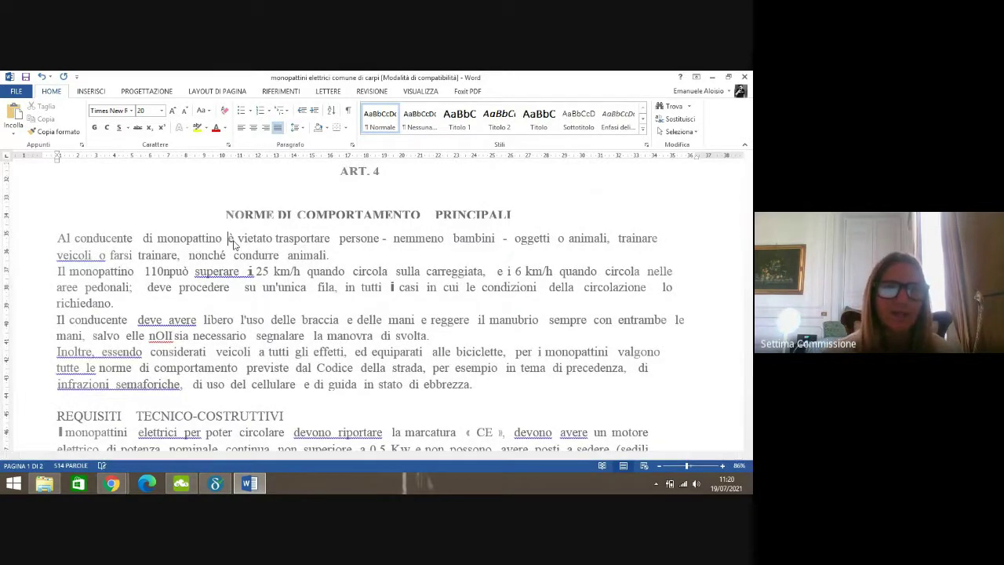
left_click(101, 255)
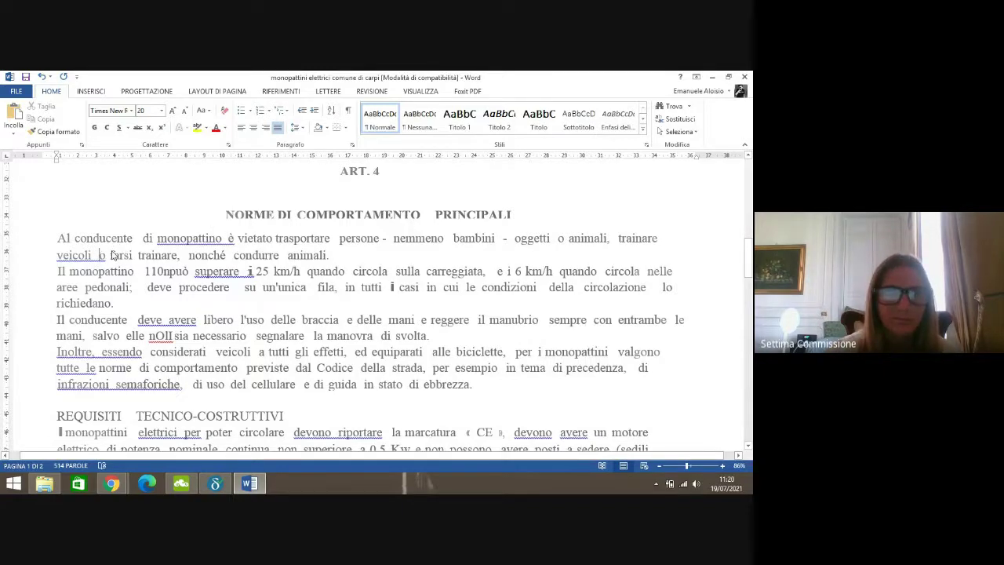
key("BackSpace")
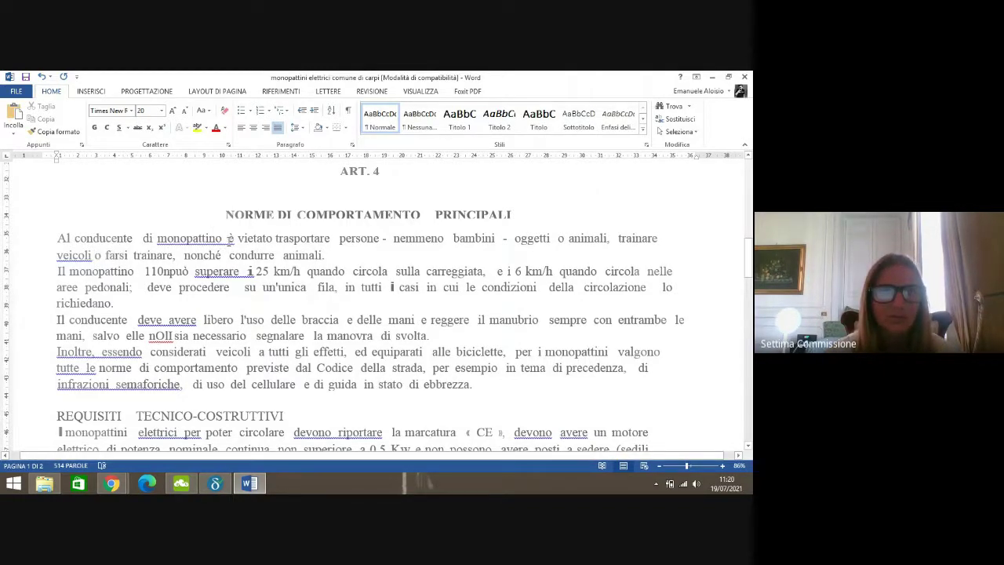
left_click(227, 239)
key("BackSpace")
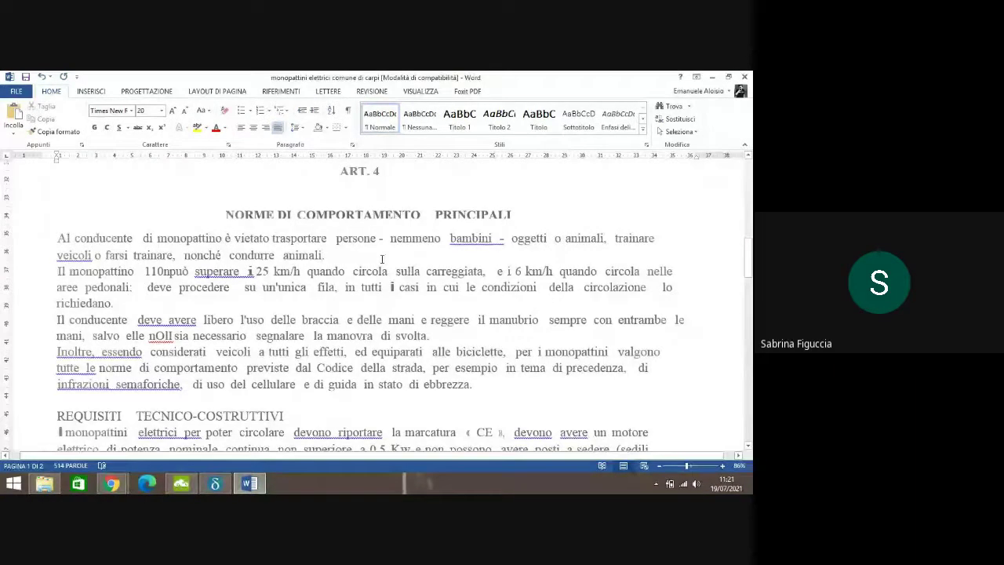
- Delete ", nonché condurre animali" from the end of the first sentence of Art. 4, keeping the full stop
key("BackSpace")
key("BackSpace")
key("BackSpace")
key("BackSpace")
key("BackSpace")
key("BackSpace")
key("BackSpace")
key("BackSpace")
key("BackSpace")
key("BackSpace")
key("BackSpace")
key("BackSpace")
key("BackSpace")
key("BackSpace")
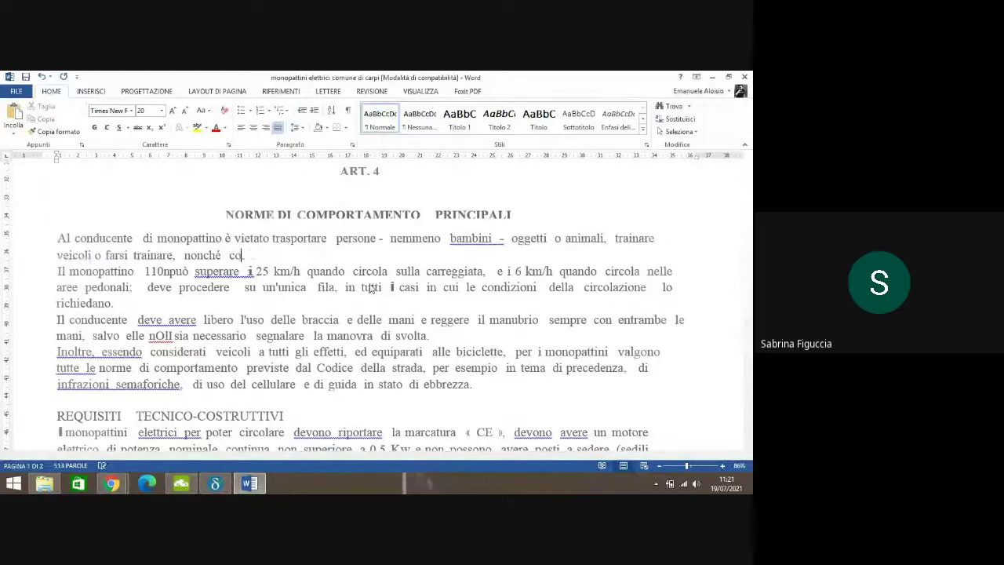
key("BackSpace")
key("BackSpace")
key("BackSpace")
key("BackSpace")
key("BackSpace")
key("BackSpace")
key("BackSpace")
key("BackSpace")
key("BackSpace")
key("BackSpace")
key("BackSpace")
key("BackSpace")
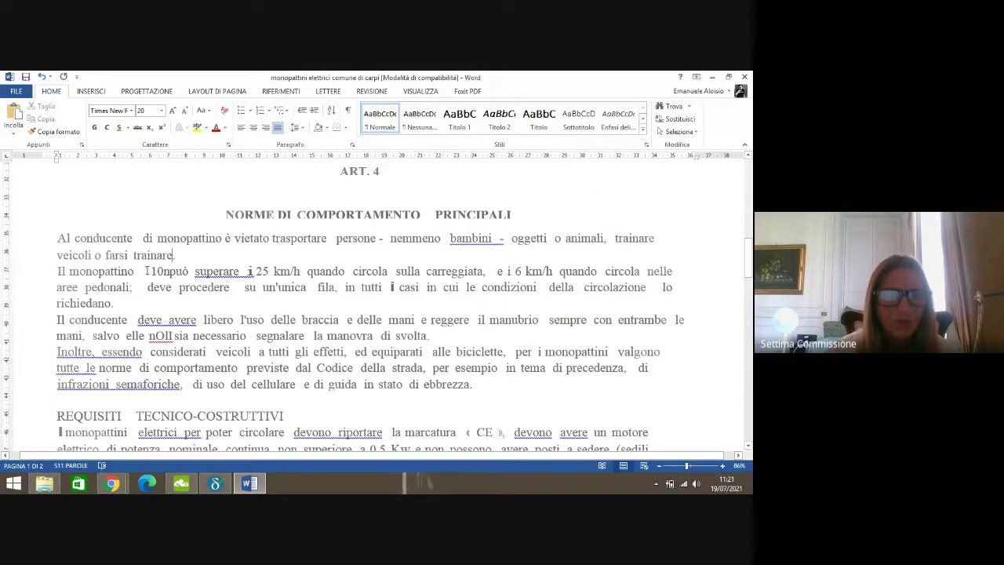
- Replace the garbled "110n" before "può superare" in Art. 4 with "non", separated by a space
left_click_drag(146, 271, 163, 273)
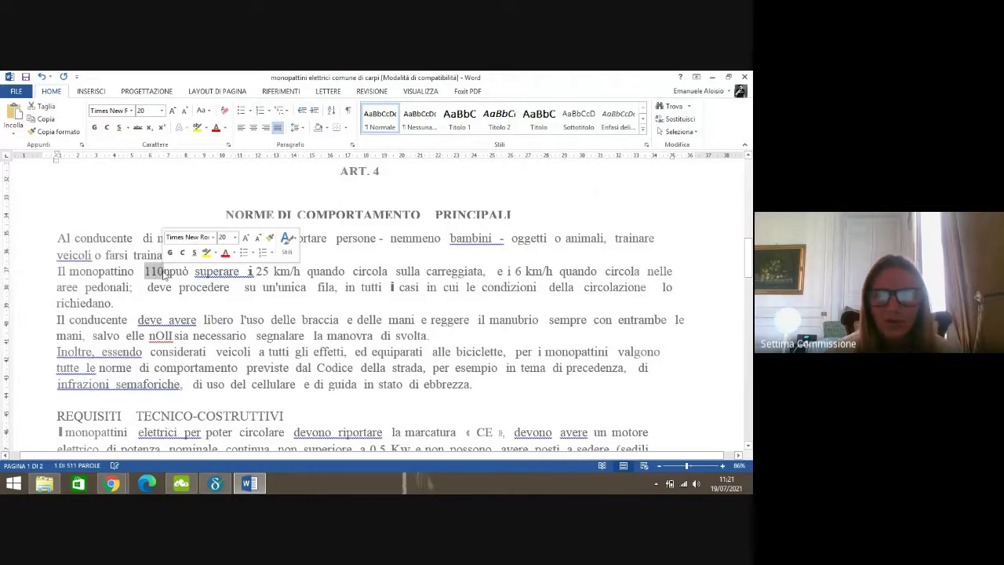
key("Delete")
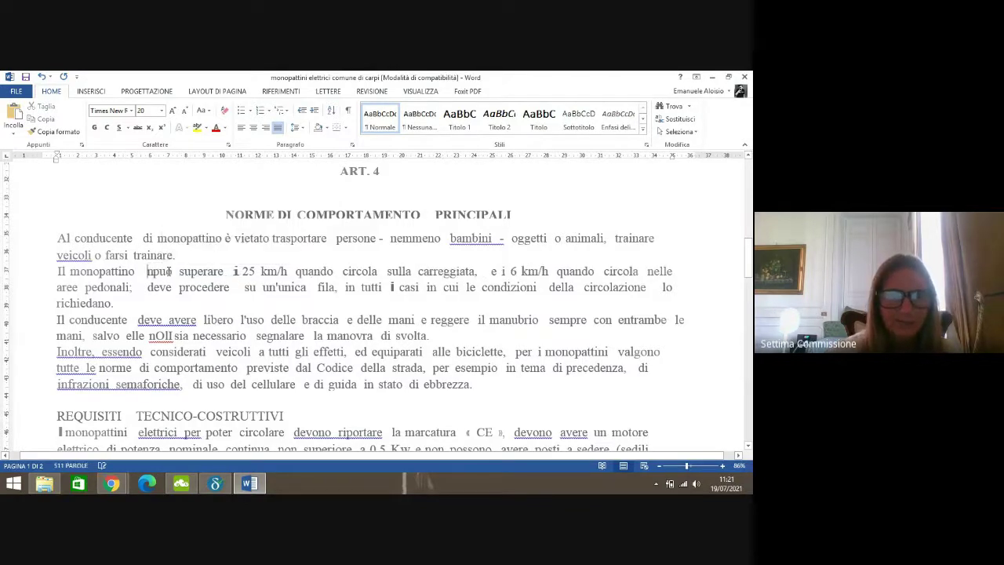
type("non")
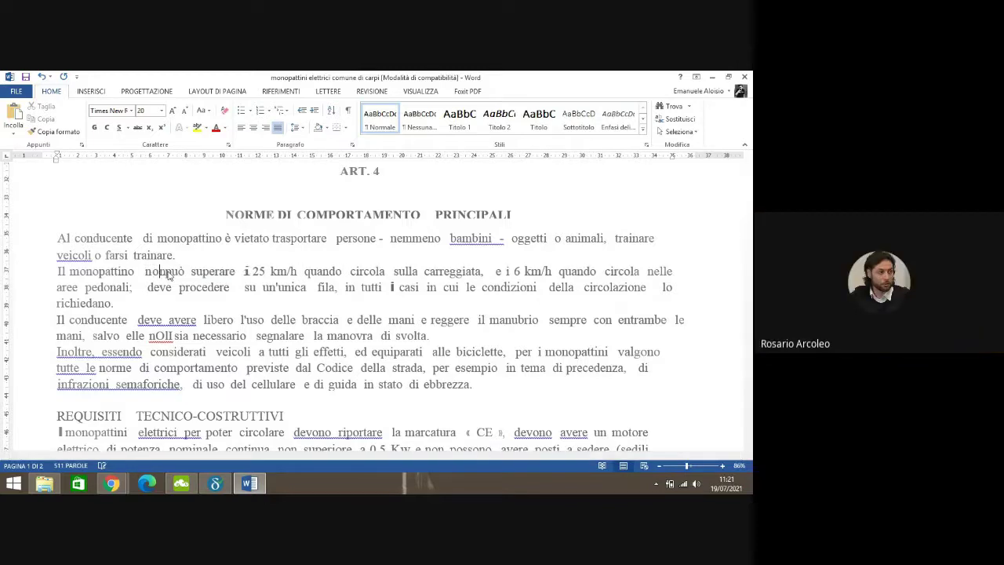
left_click(167, 273)
key("BackSpace")
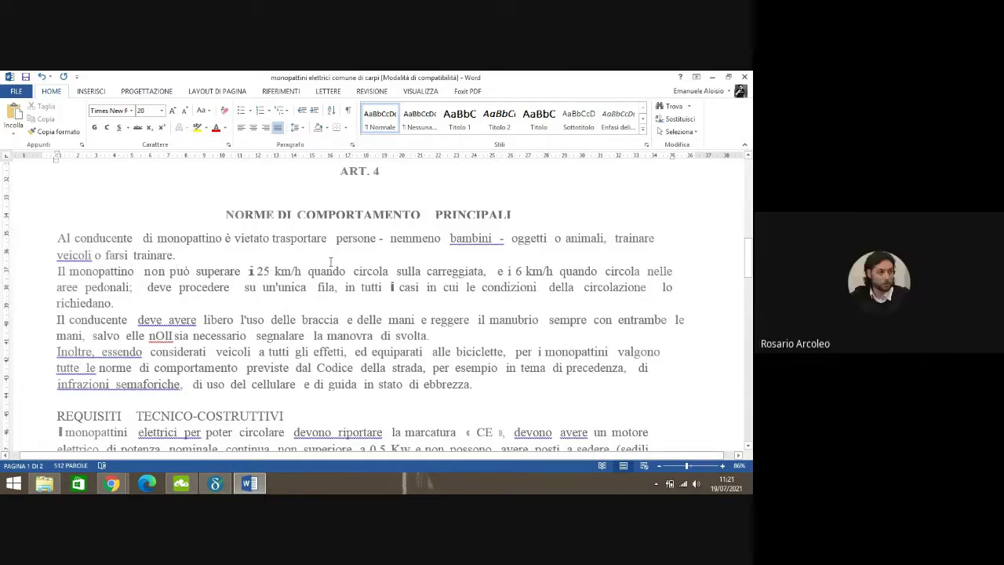
- Set the speed limit of the urban roads in Art. 1 to 25 km/h
left_click_drag(749, 258, 749, 192)
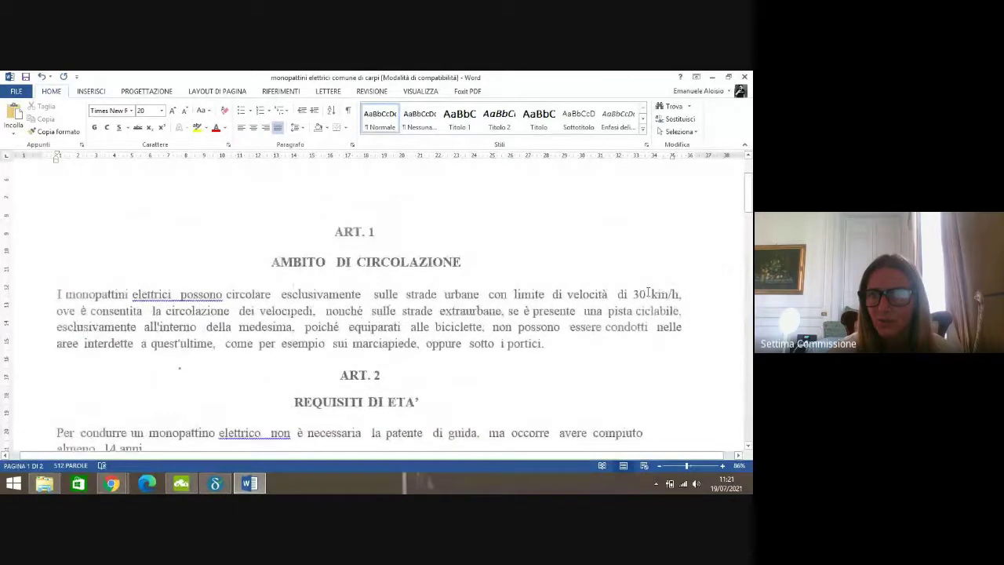
left_click(648, 292)
key("BackSpace")
key("BackSpace")
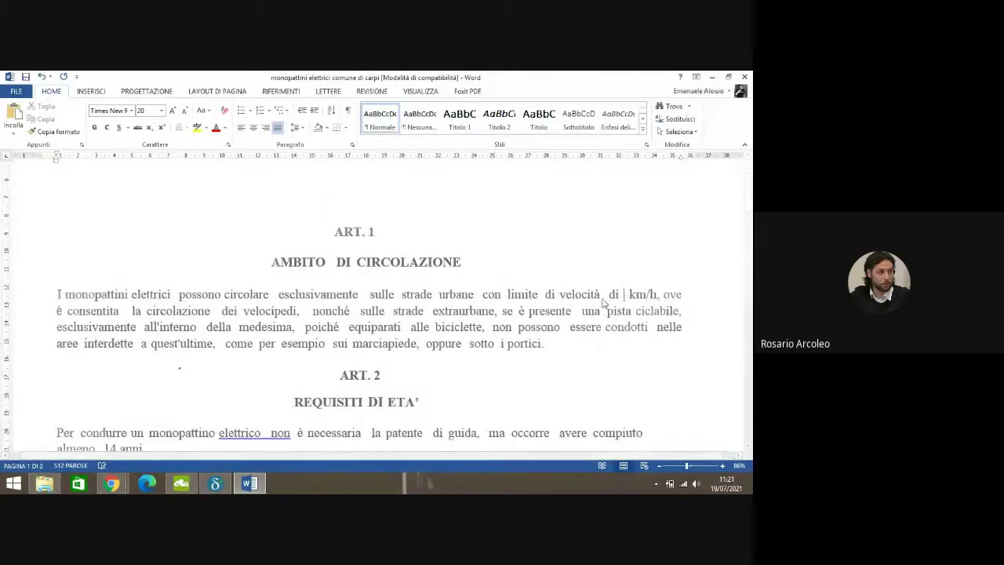
type("25")
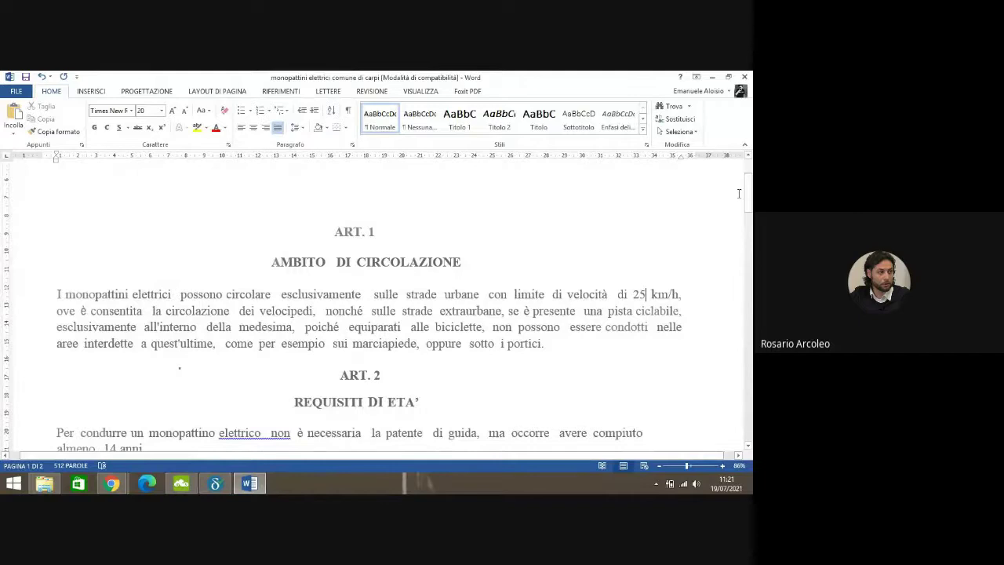
- Remove the surplus space between "l'uso" and "su strada" in Art. 3
left_click_drag(744, 200, 749, 248)
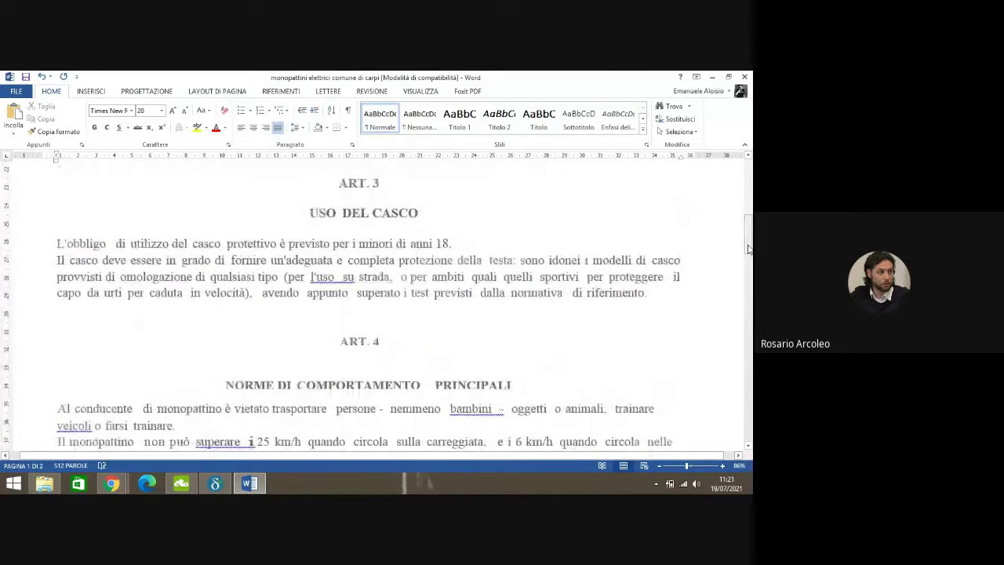
left_click(343, 276)
key("BackSpace")
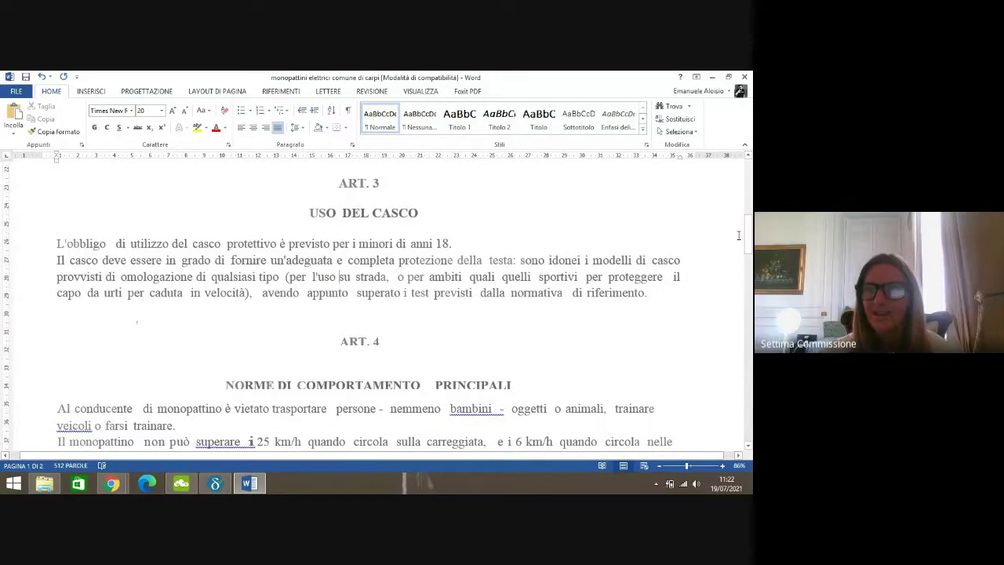
- Remove the surplus spaces after "bambini" and between "superare" and "i 25 km/h" in Art. 4
left_click_drag(750, 235, 750, 252)
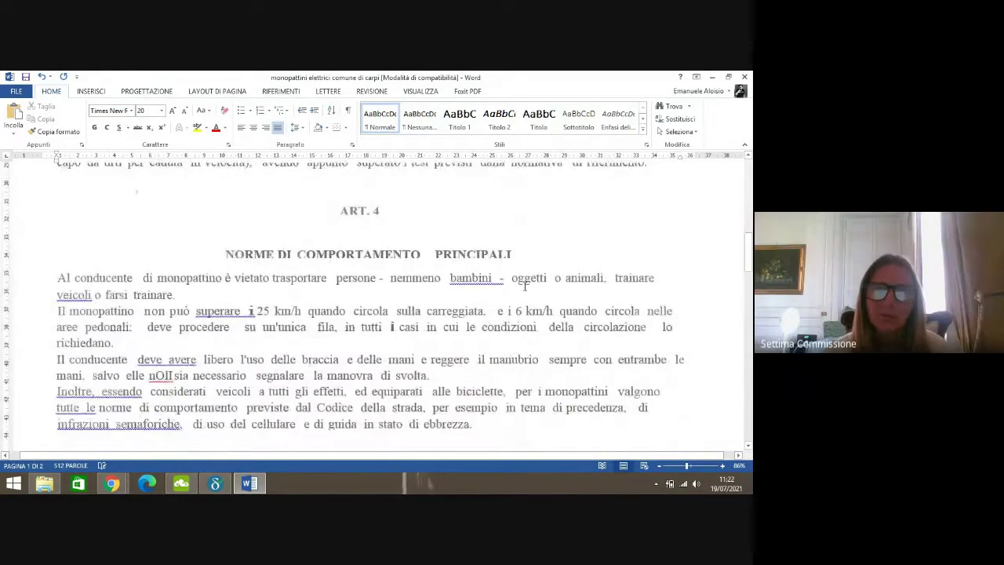
left_click(507, 279)
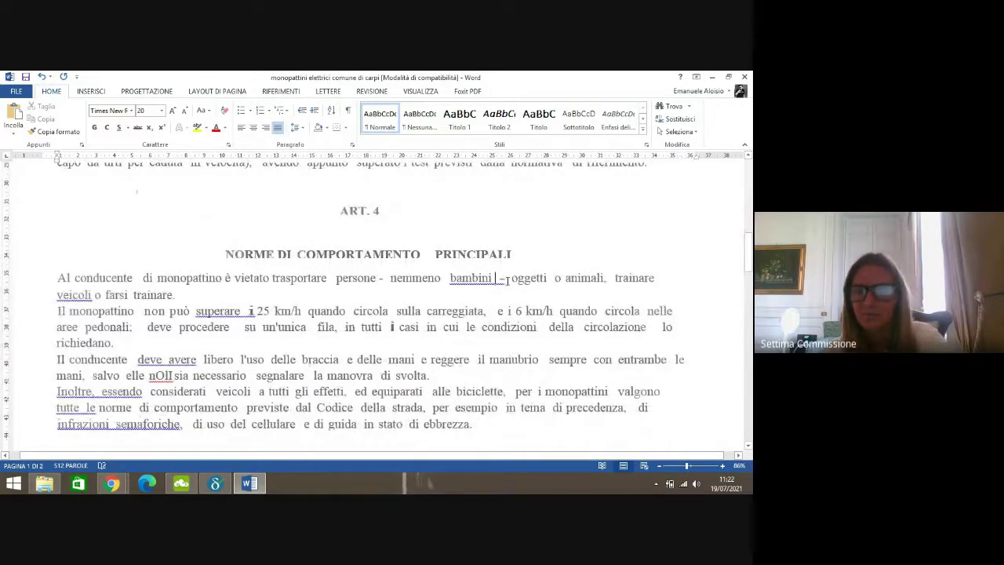
key("BackSpace")
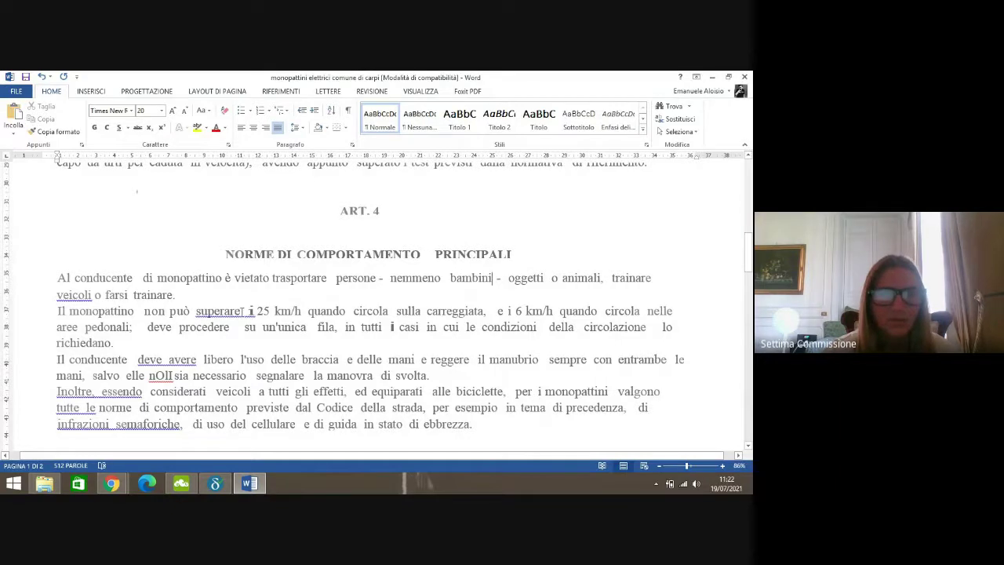
left_click(249, 310)
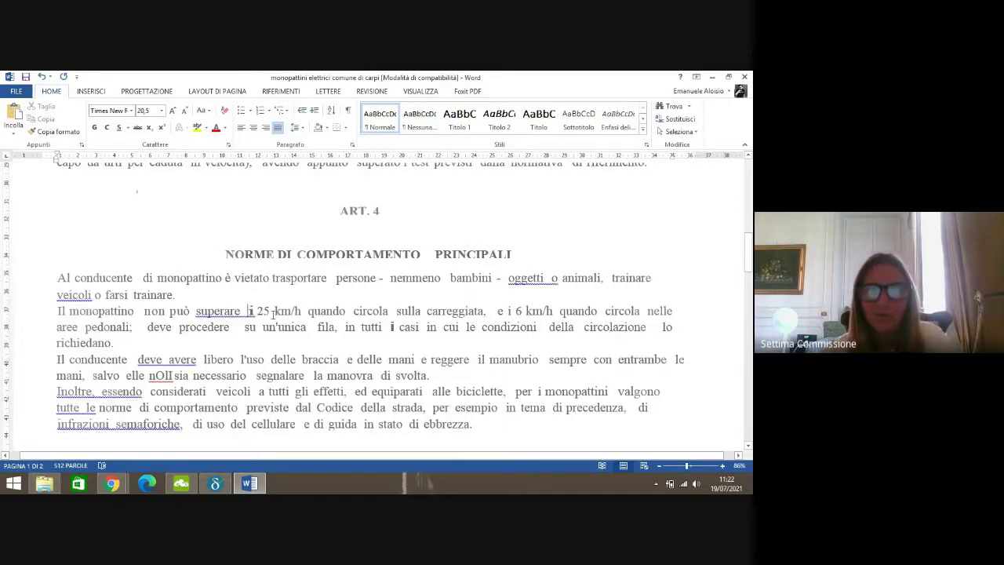
key("BackSpace")
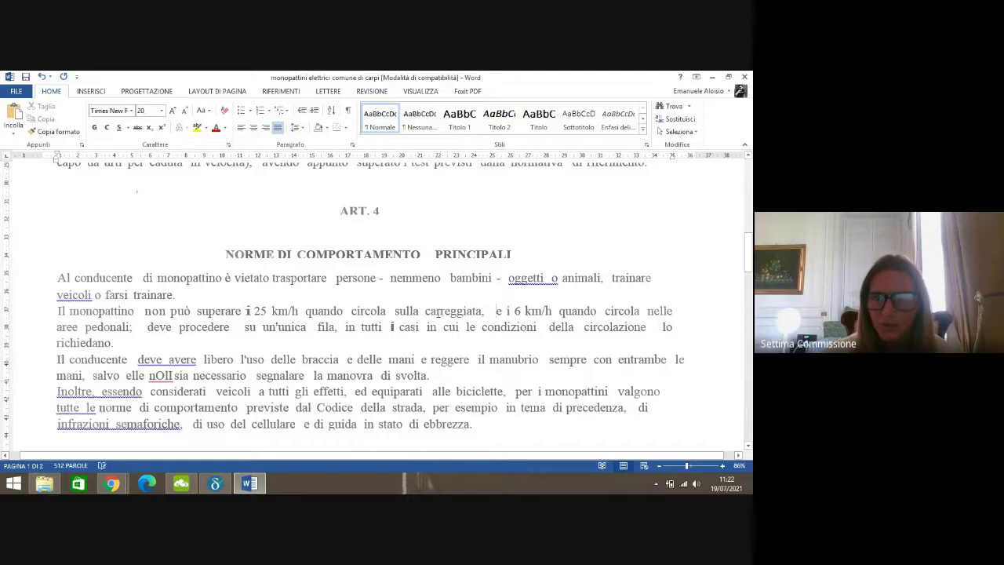
- Remove the comma after "carreggiata" and the surplus spaces before "deve procedere" and before "avere libero" in Art. 4
left_click(484, 312)
key("BackSpace")
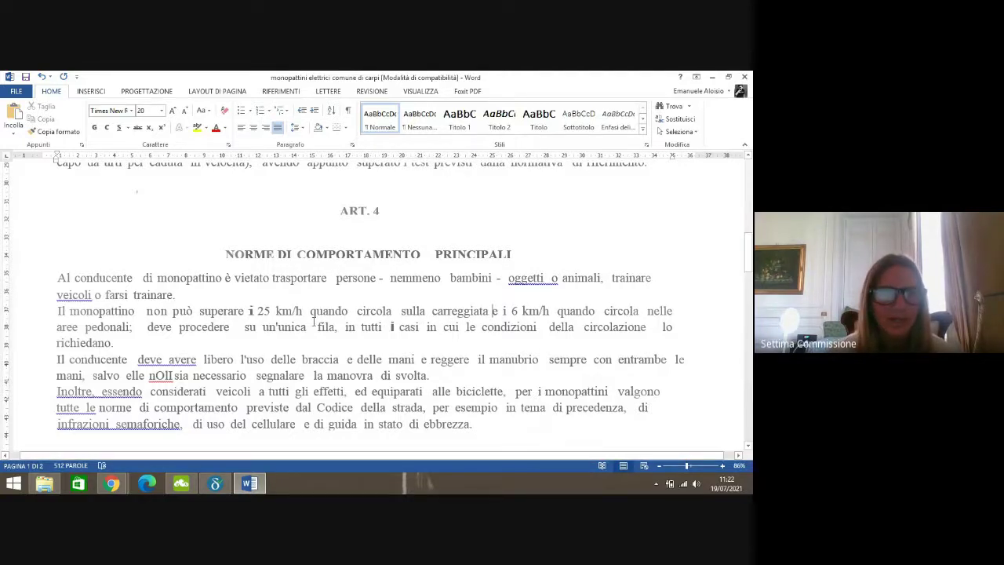
left_click(149, 328)
key("BackSpace")
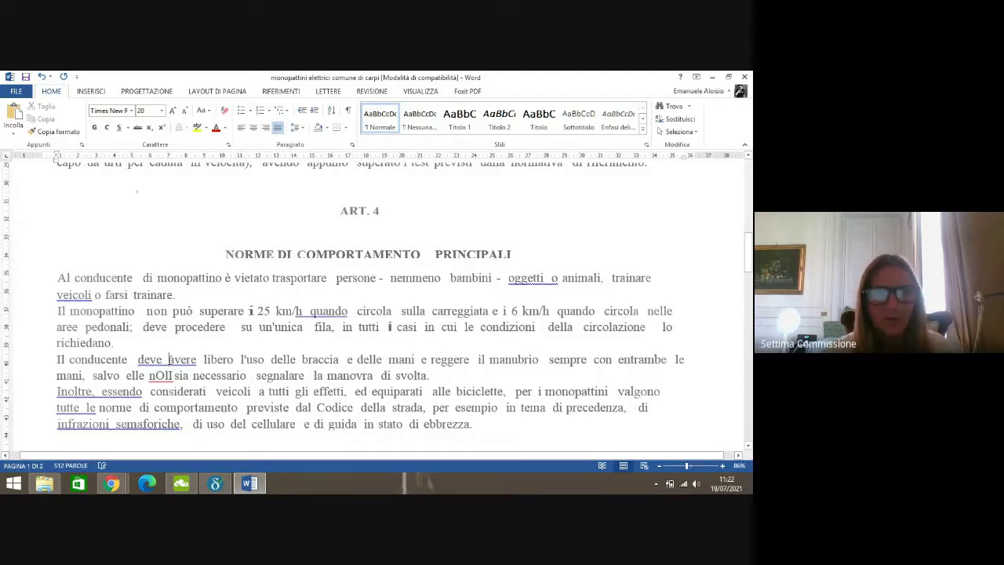
left_click(169, 359)
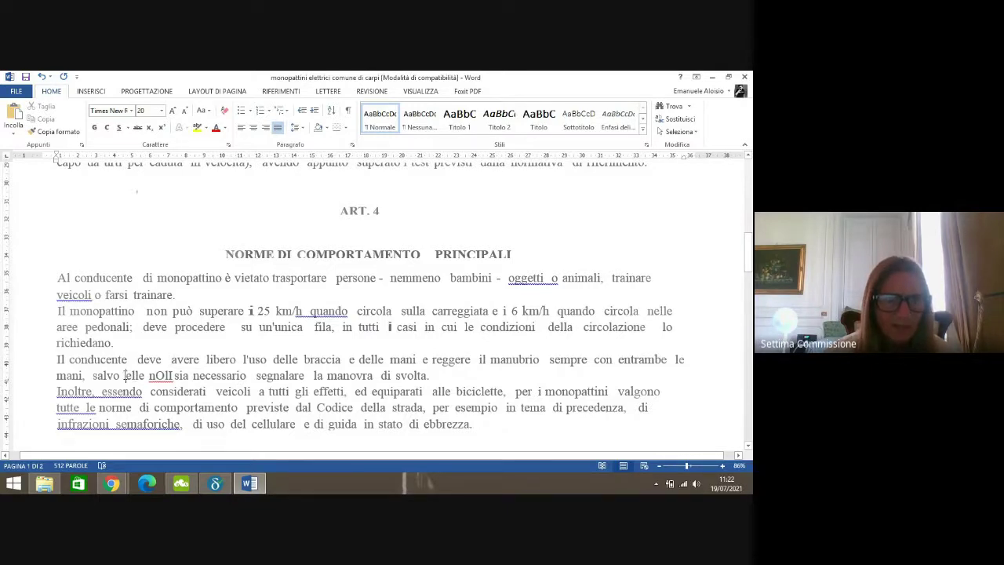
- Replace the garbled words "elle nOlI" before "sia necessario" in Art. 4 with "che non"
left_click_drag(124, 375, 174, 378)
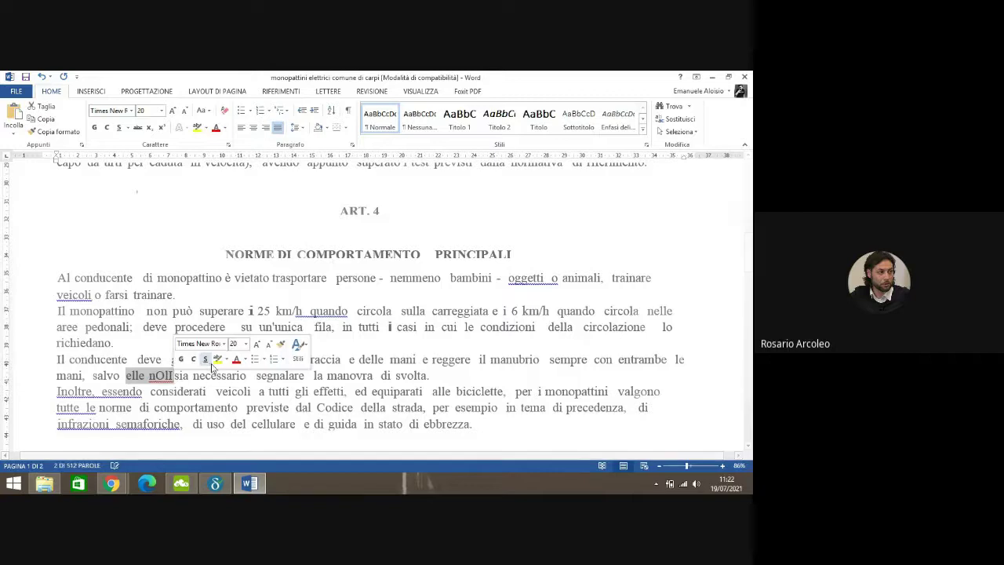
type("che no")
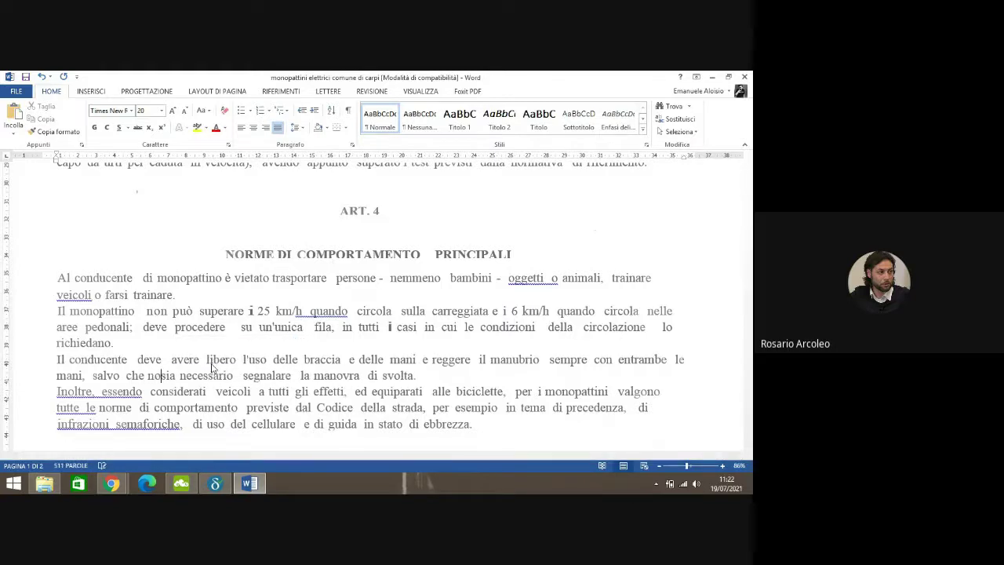
type("n")
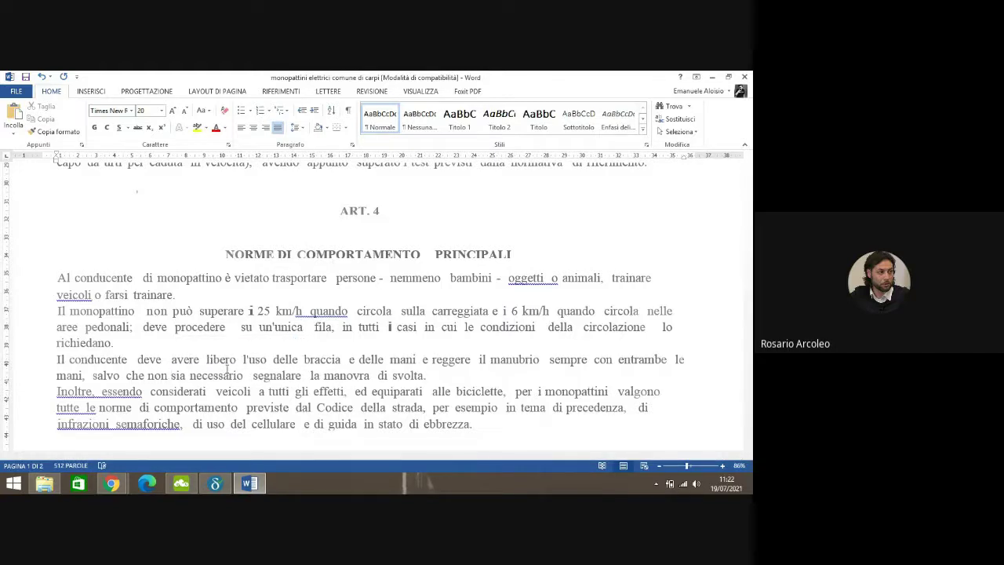
- Remove the surplus spaces before "essendo" and before "libero" in Art. 4
left_click(102, 392)
key("Delete")
type("e")
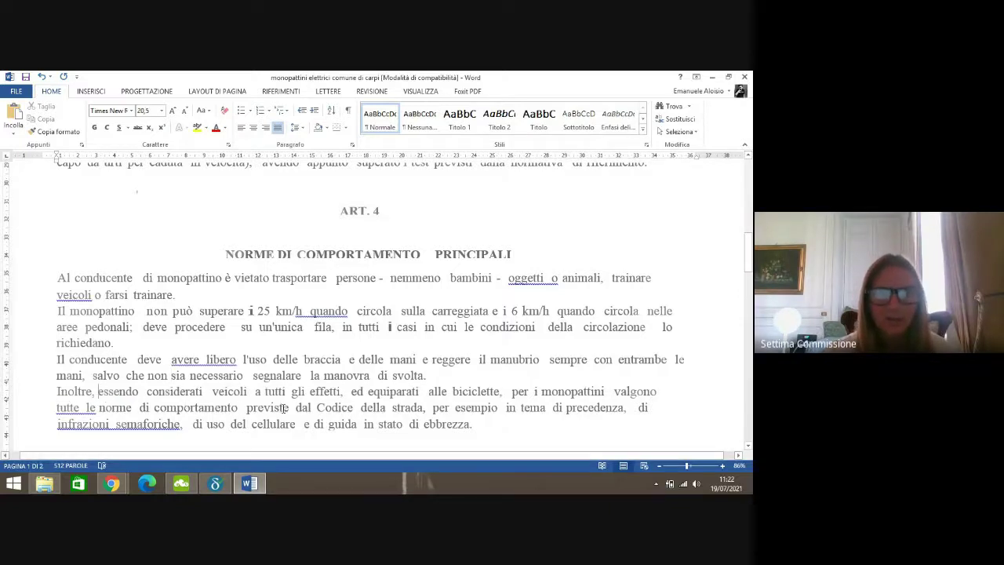
left_click(205, 359)
key("BackSpace")
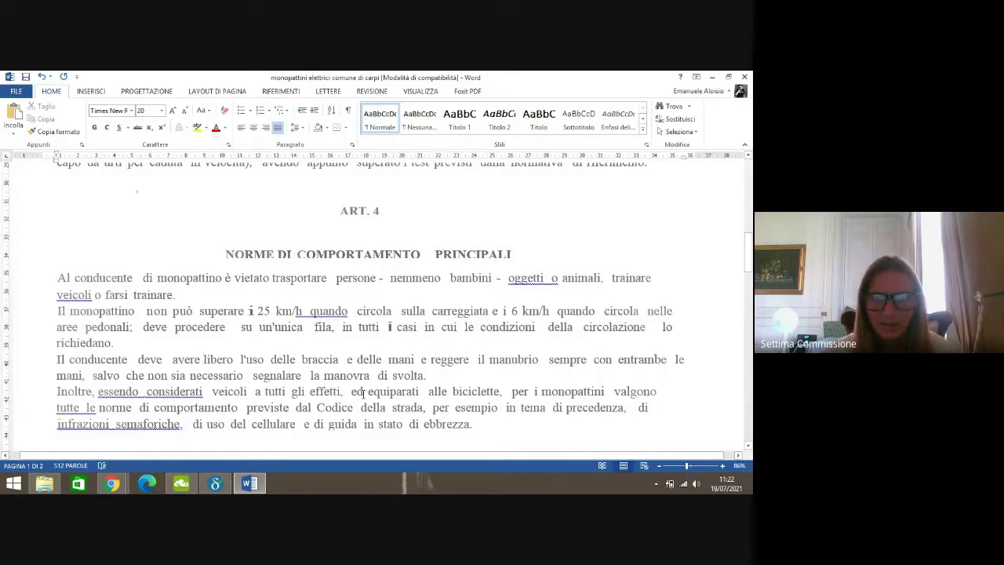
- Delete the comma after "effetti" and the word "ed" before "equiparati" in the last paragraph of Art. 4
left_click(363, 391)
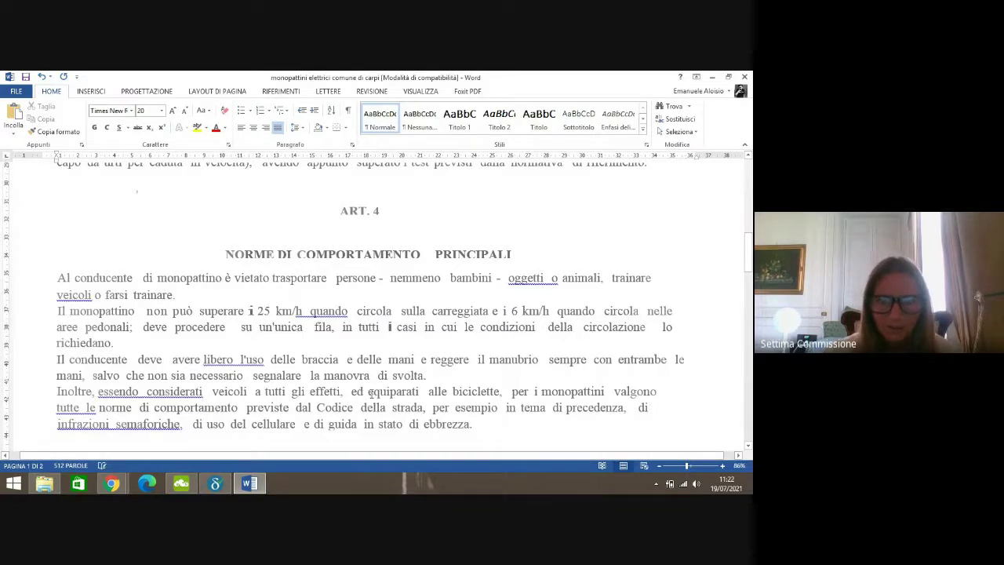
key("BackSpace")
key("BackSpace")
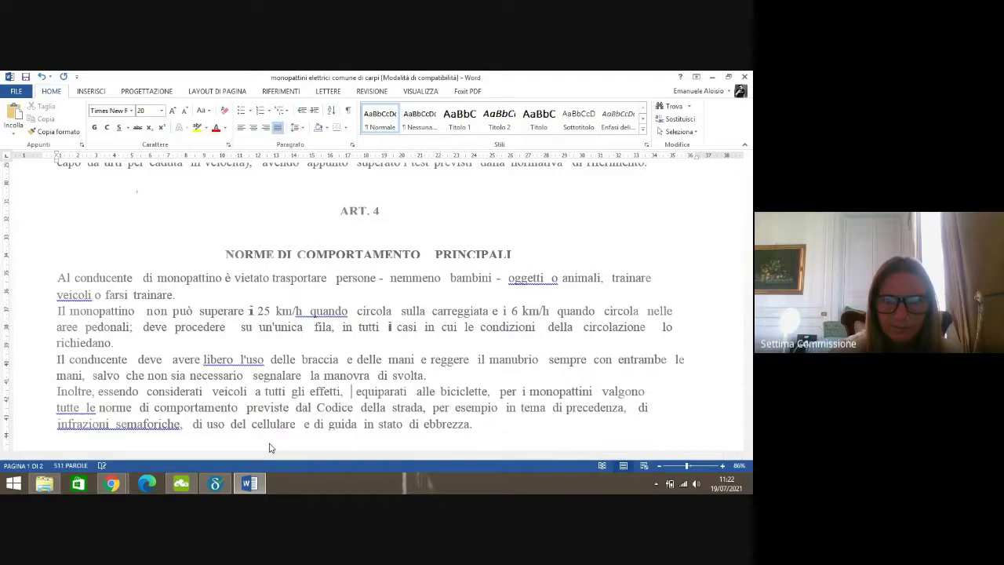
key("BackSpace")
key("BackSpace")
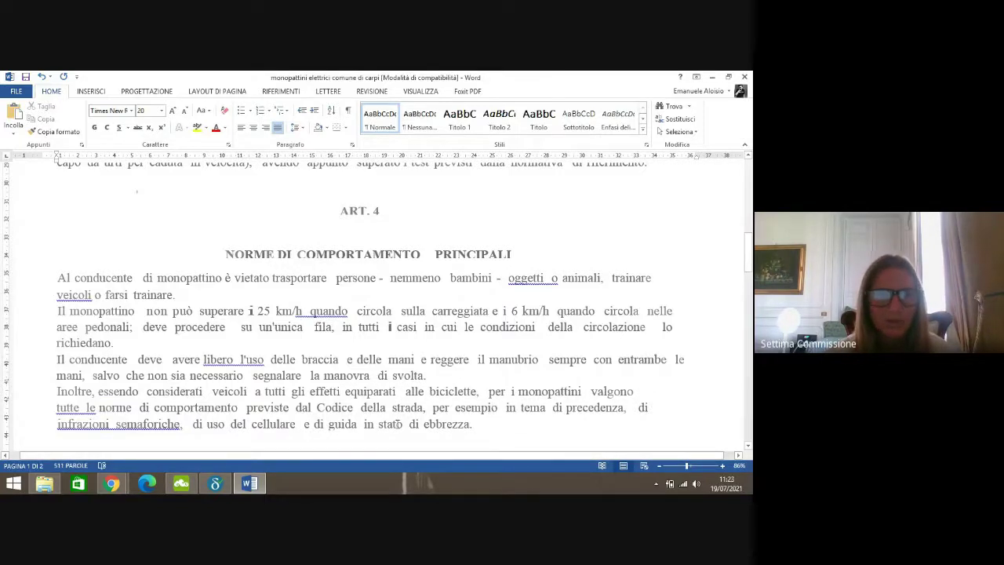
- Remove the surplus spaces before "di uso", before "considerati" and before "l'uso" in Art. 4
left_click(87, 407)
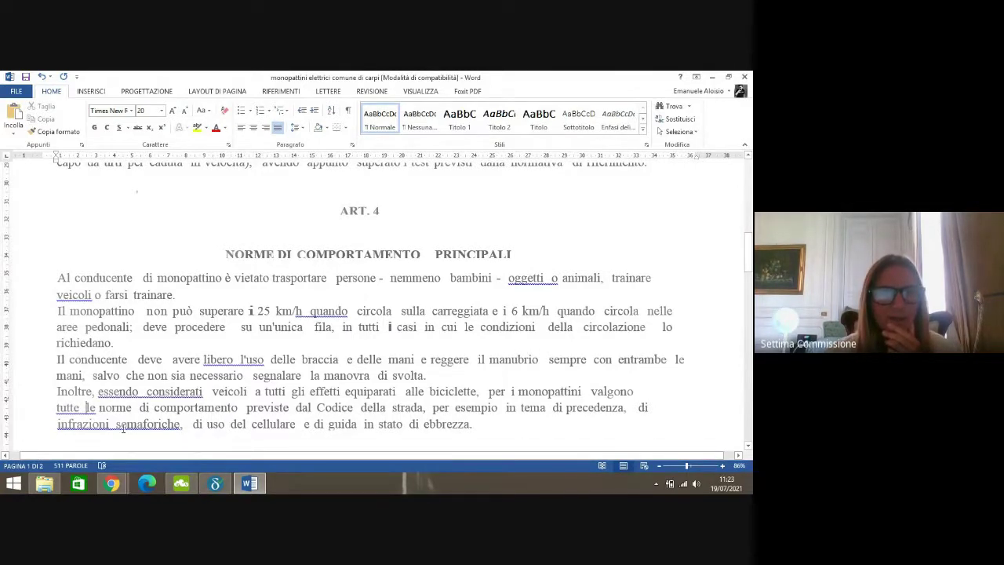
left_click(194, 424)
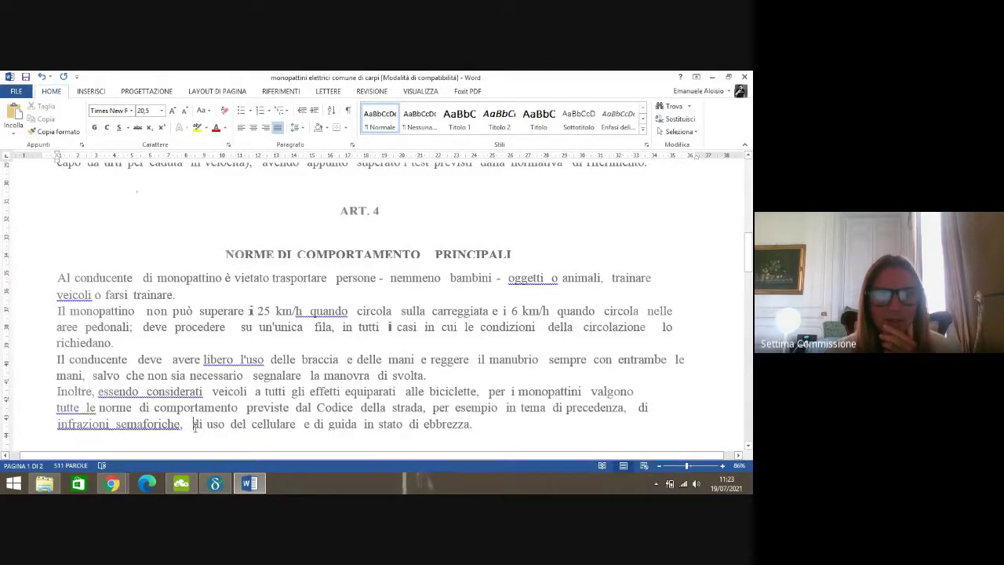
key("BackSpace")
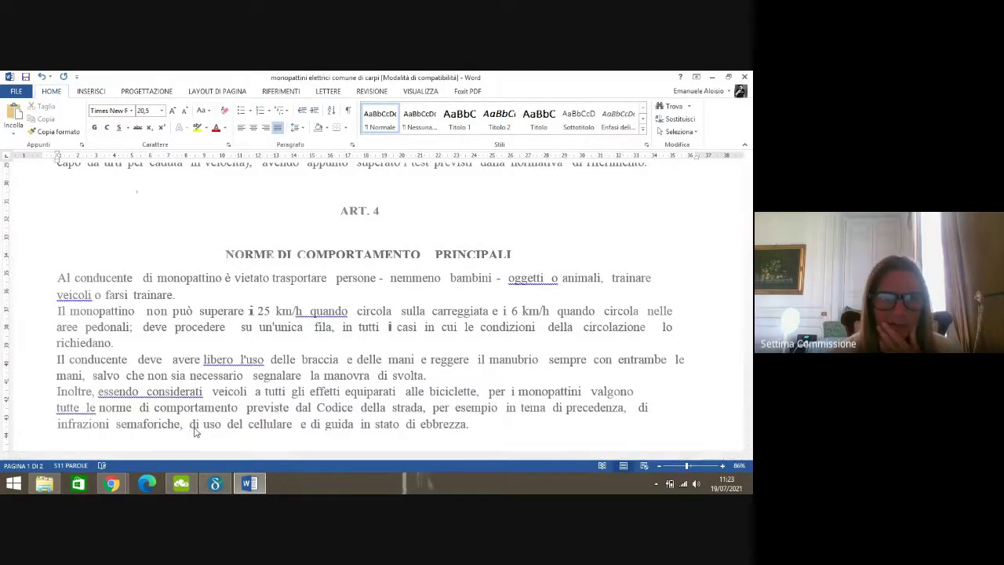
left_click(145, 392)
key("BackSpace")
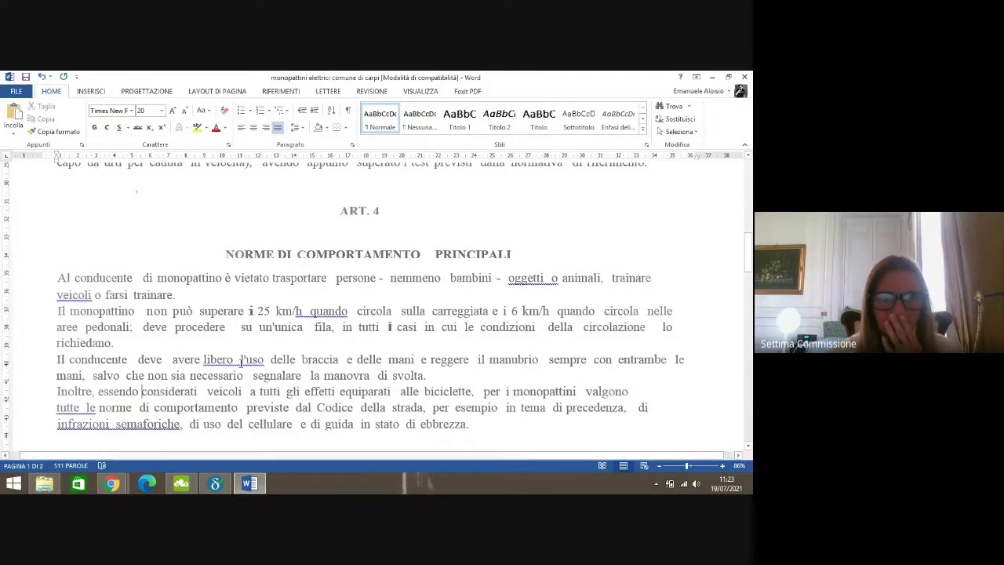
left_click(239, 359)
key("BackSpace")
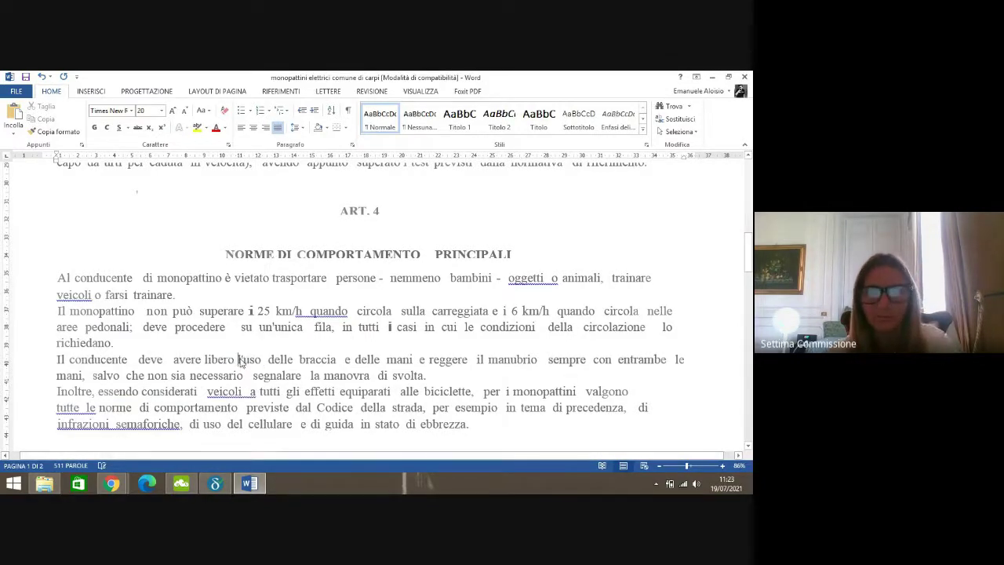
- Remove the surplus spaces before "a tutti", before "le norme" and before "semaforiche" in the last paragraph of Art. 4
left_click(251, 392)
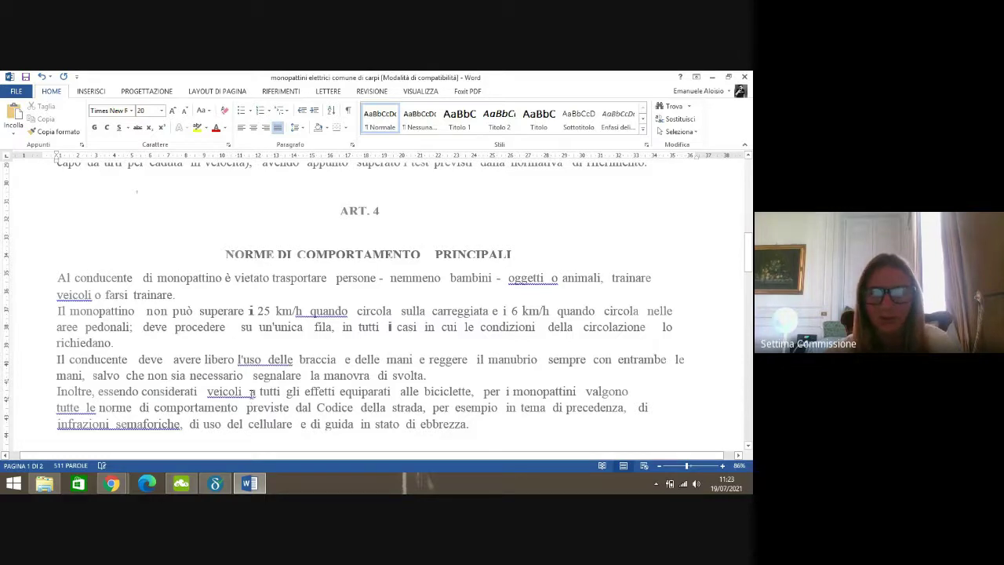
key("BackSpace")
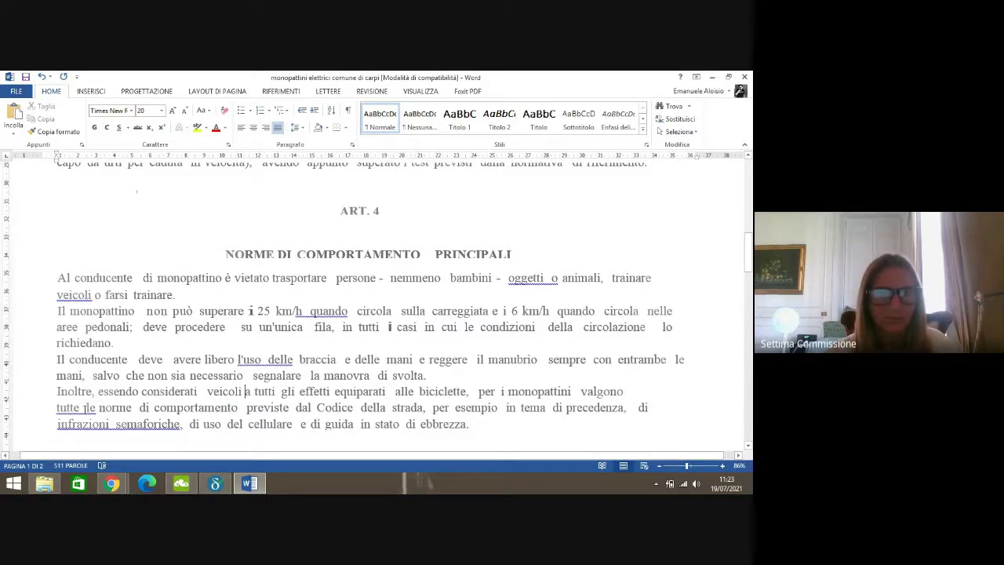
left_click(83, 408)
key("BackSpace")
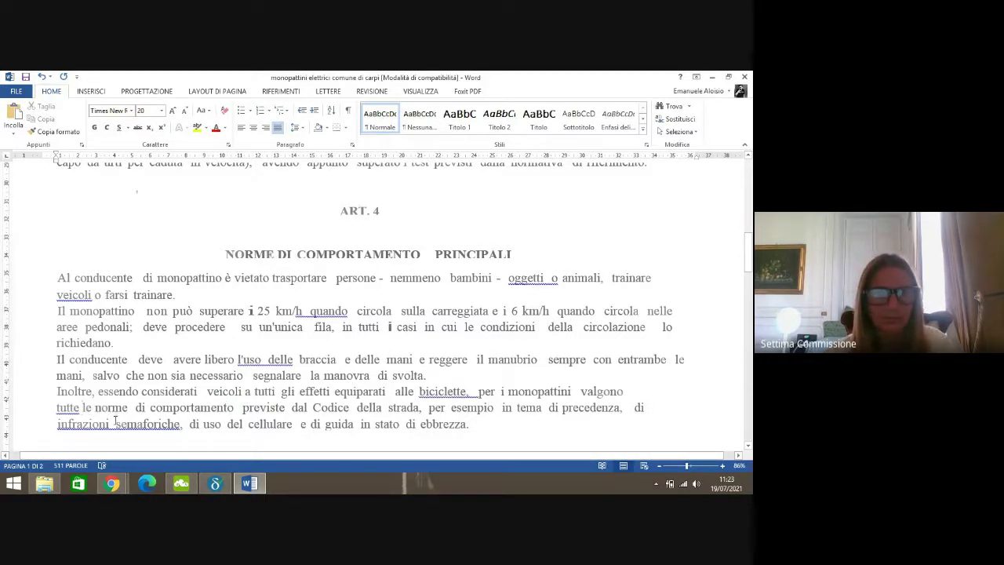
left_click(116, 426)
key("BackSpace")
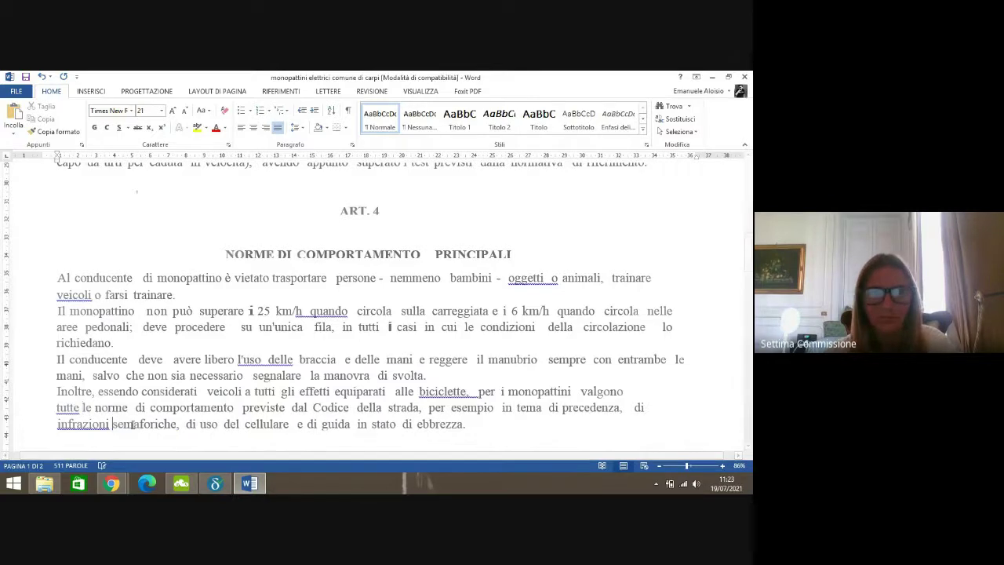
- Remove the surplus spaces before "per i monopattini" and before "o animali" in Art. 4
left_click(477, 393)
key("BackSpace")
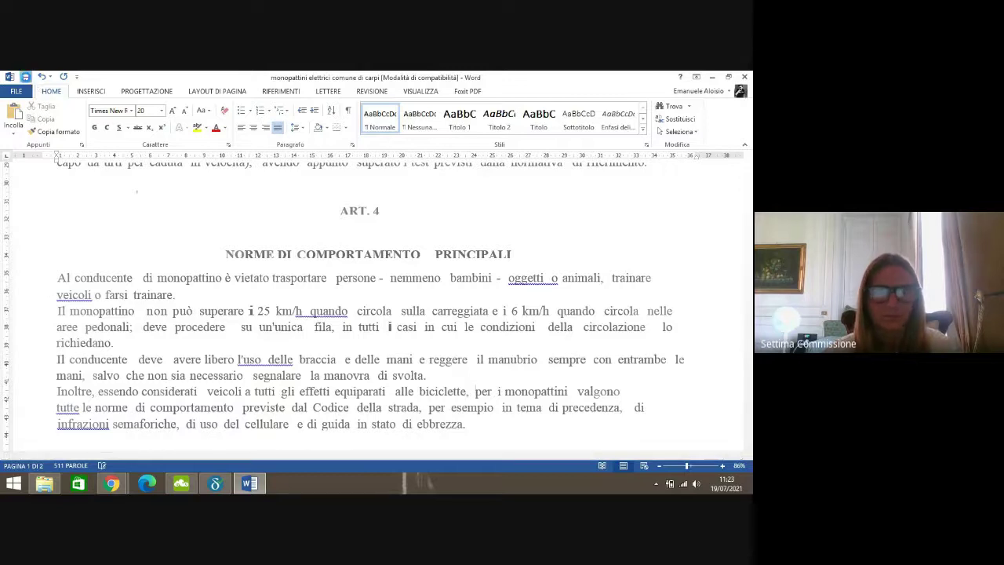
left_click(552, 279)
key("BackSpace")
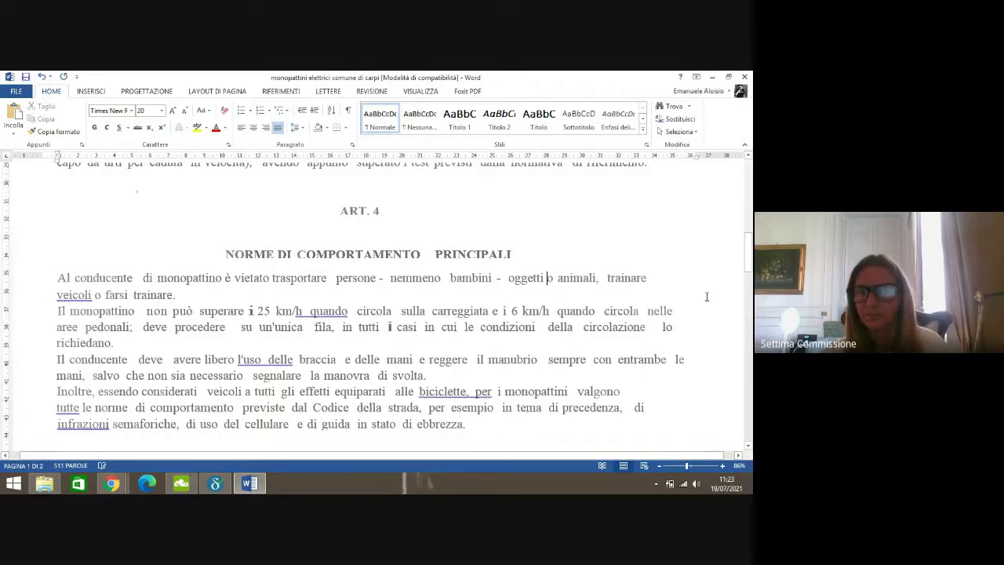
- Switch the body paragraphs of Art. 4 from justified to left alignment
mouse_move(749, 259)
left_mouse_down()
mouse_move(750, 271)
mouse_move(750, 261)
left_mouse_up()
left_click_drag(58, 257, 596, 406)
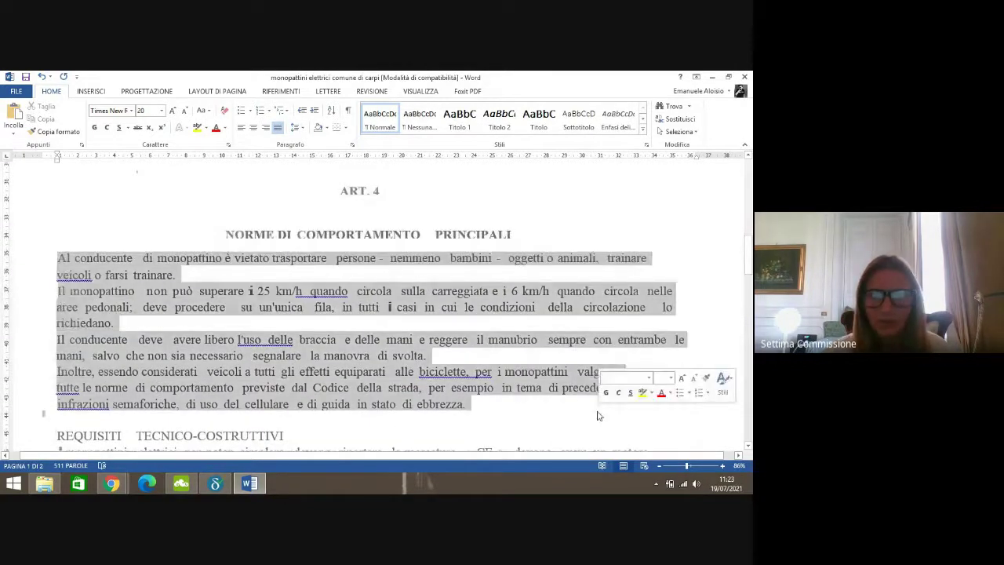
left_click(278, 129)
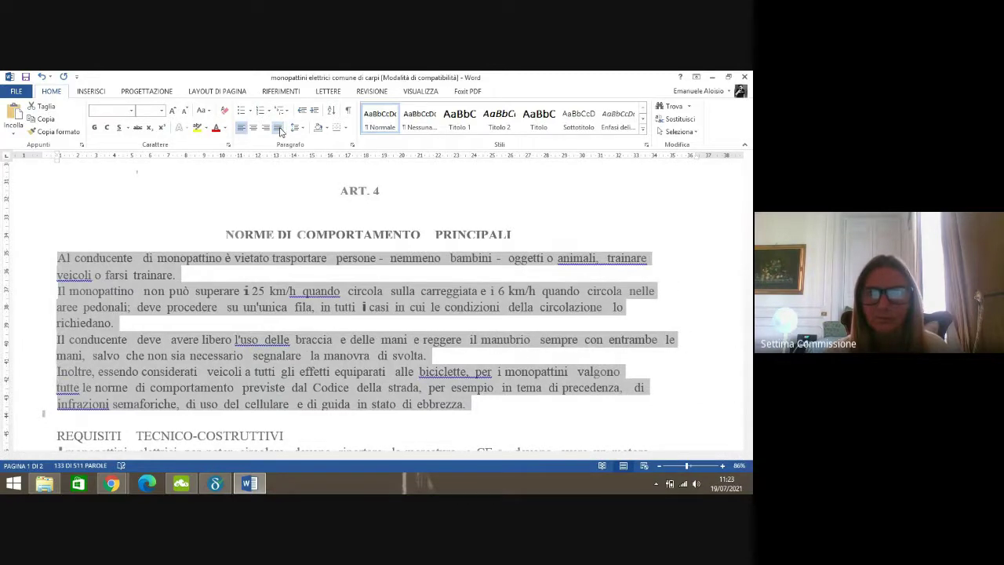
left_click(279, 128)
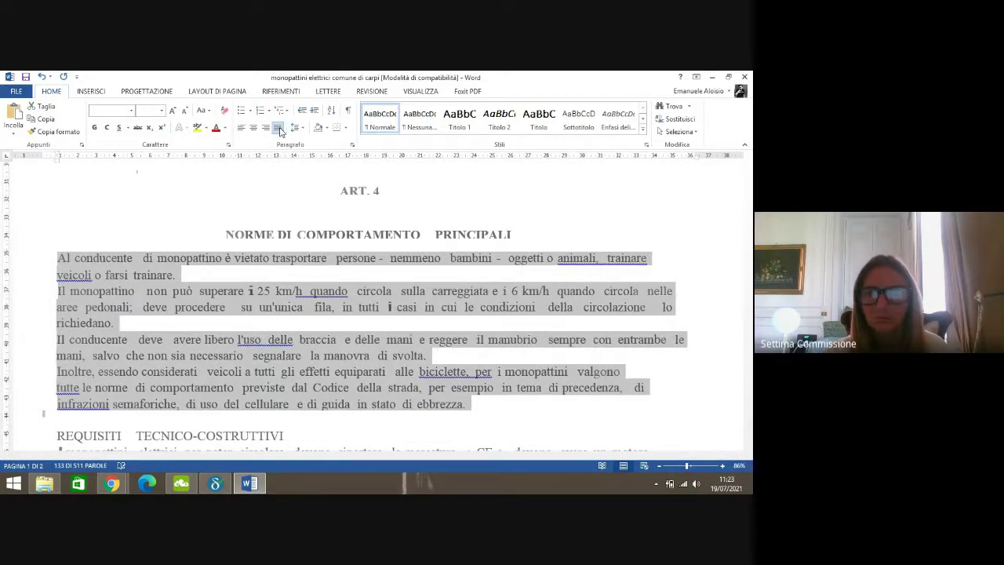
left_click(279, 129)
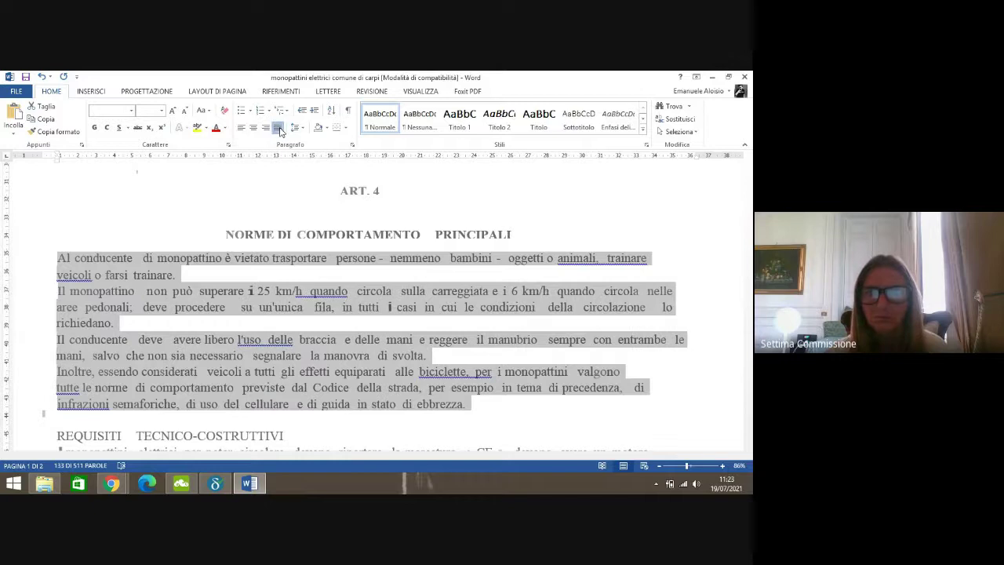
left_click(594, 320)
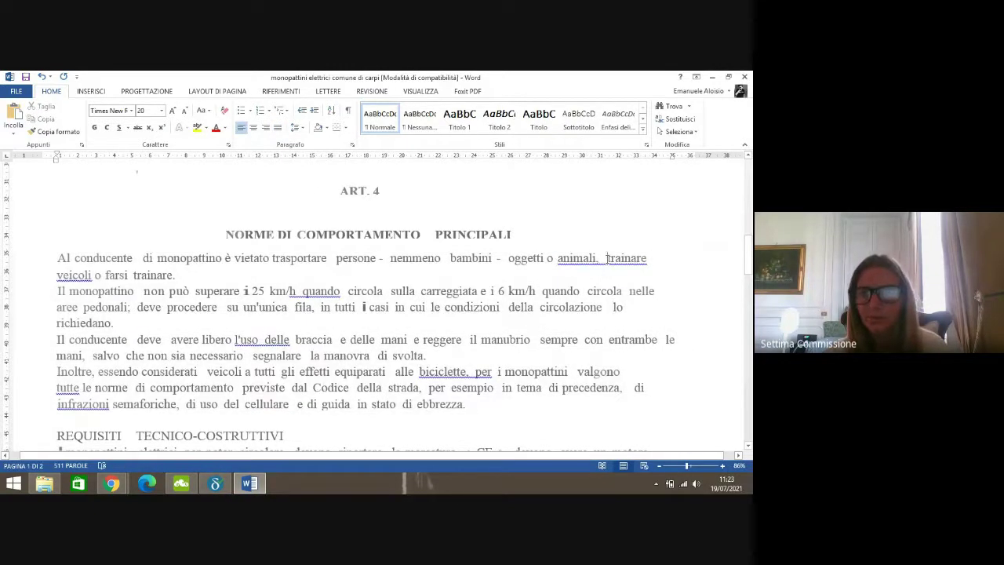
- Remove the remaining surplus spaces before "trainare", "per i monopattini", "quando" and "delle braccia" in Art. 4
left_click(474, 371)
key("BackSpace")
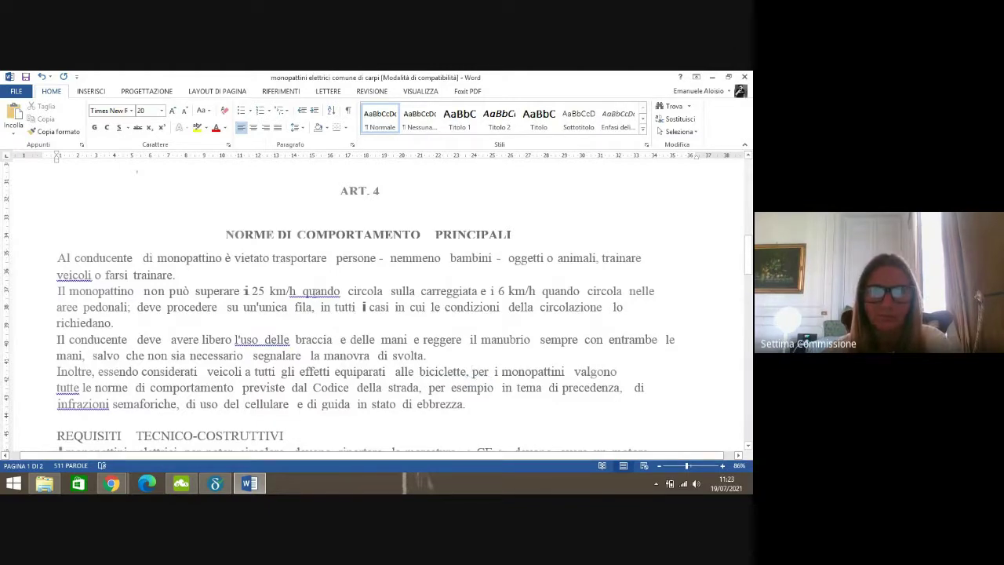
left_click(304, 292)
key("BackSpace")
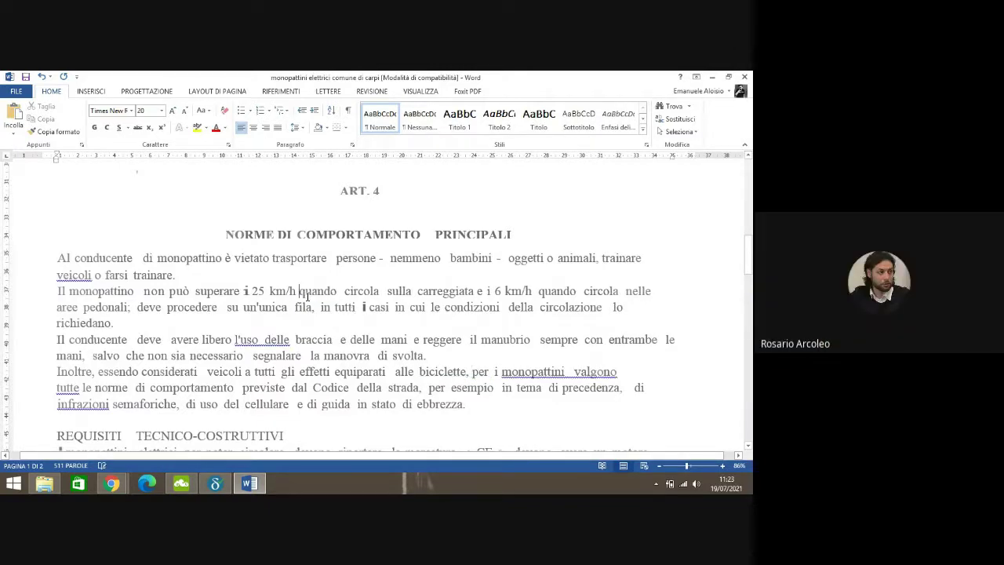
left_click(265, 338)
key("BackSpace")
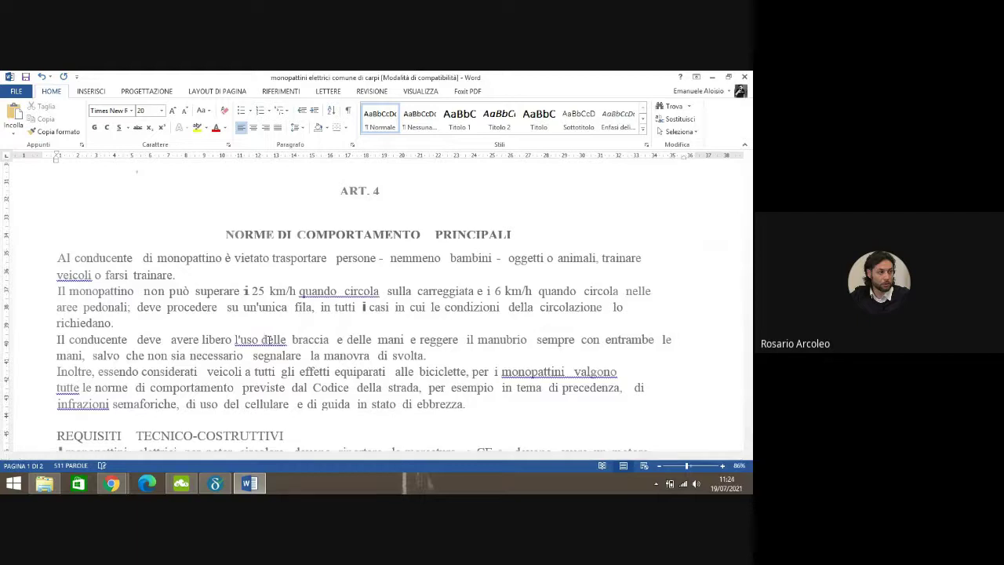
- Maximize the document window again and remove the surplus space between "monopattini" and "valgono" in Art. 4
left_click_drag(73, 192, 177, 245)
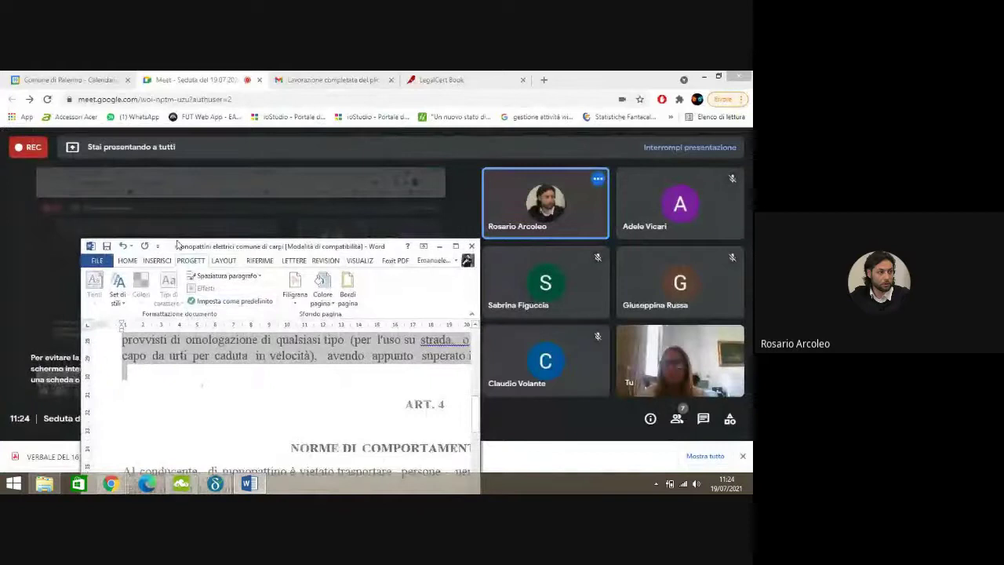
left_click(455, 246)
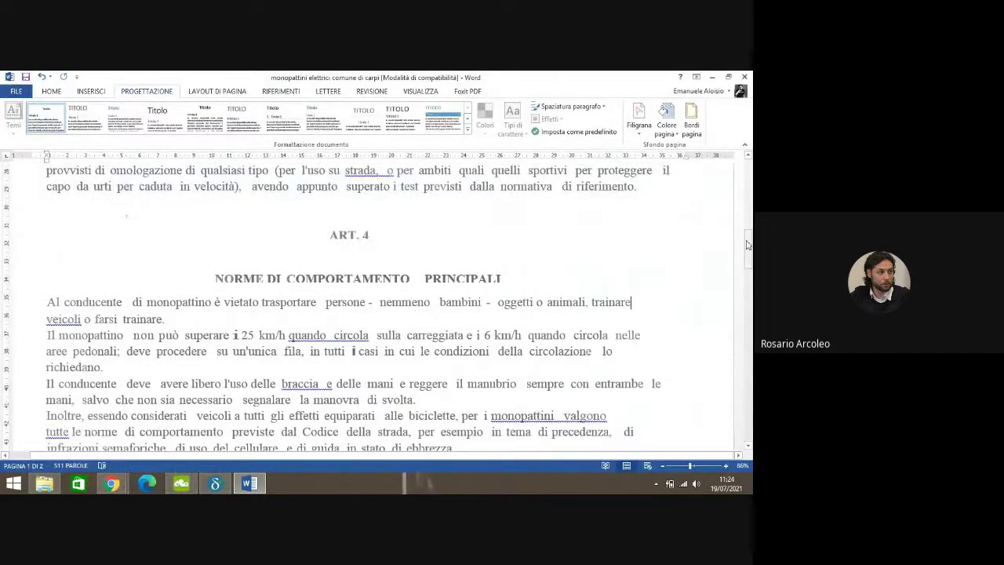
left_click_drag(747, 247, 747, 271)
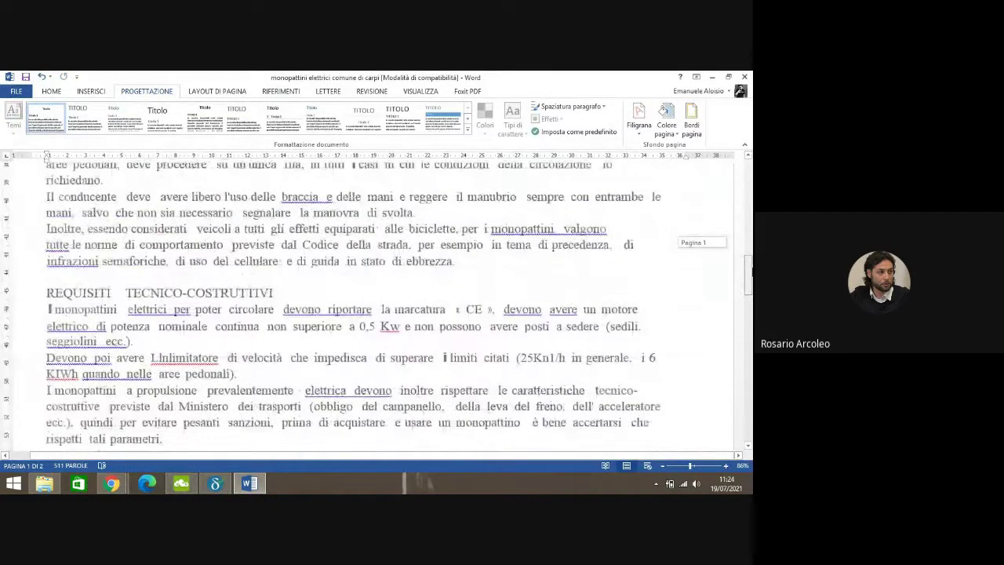
left_click(565, 229)
key("BackSpace")
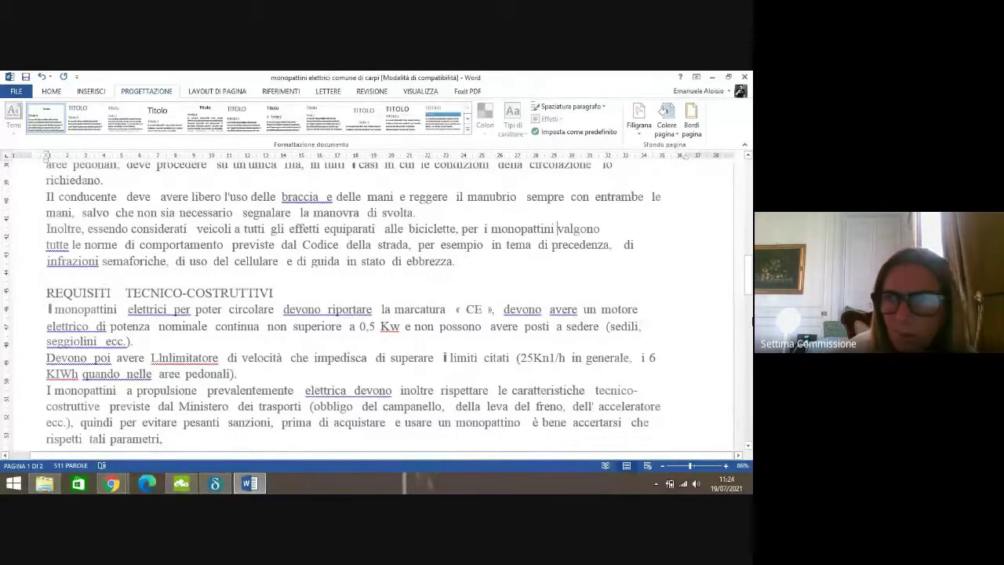
- Undo the deletion of "I monopattini" below the heading "REQUISITI TECNICO-COSTRUTTIVI"
left_click_drag(748, 279, 747, 272)
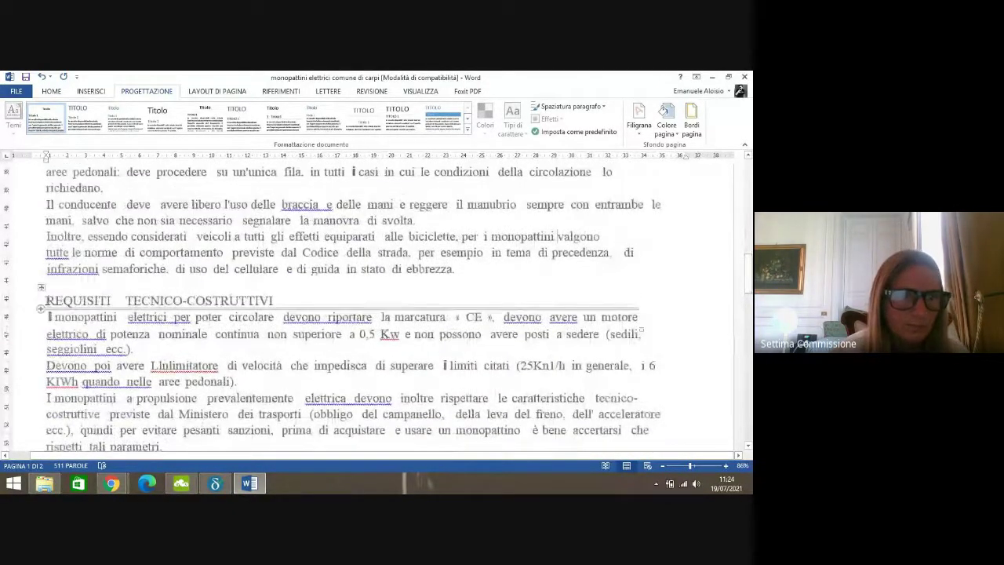
left_click(52, 301)
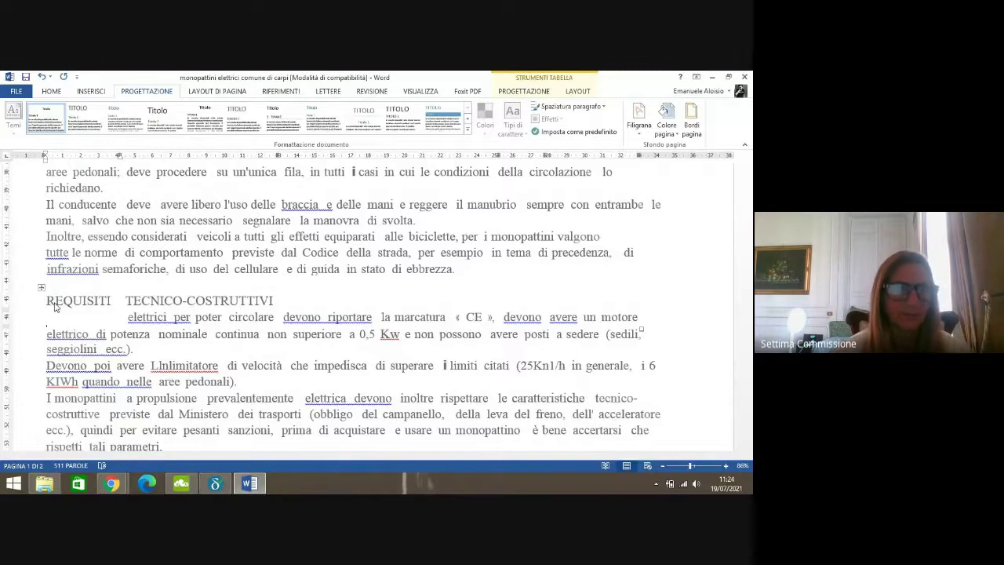
left_click(43, 77)
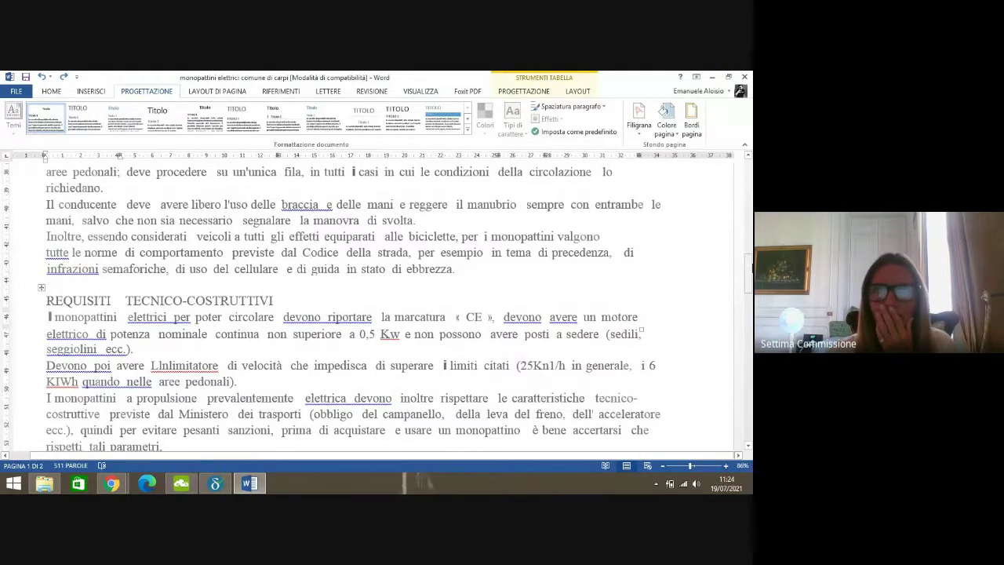
mouse_move(749, 270)
left_mouse_down()
mouse_move(748, 282)
mouse_move(748, 255)
mouse_move(749, 275)
left_mouse_up()
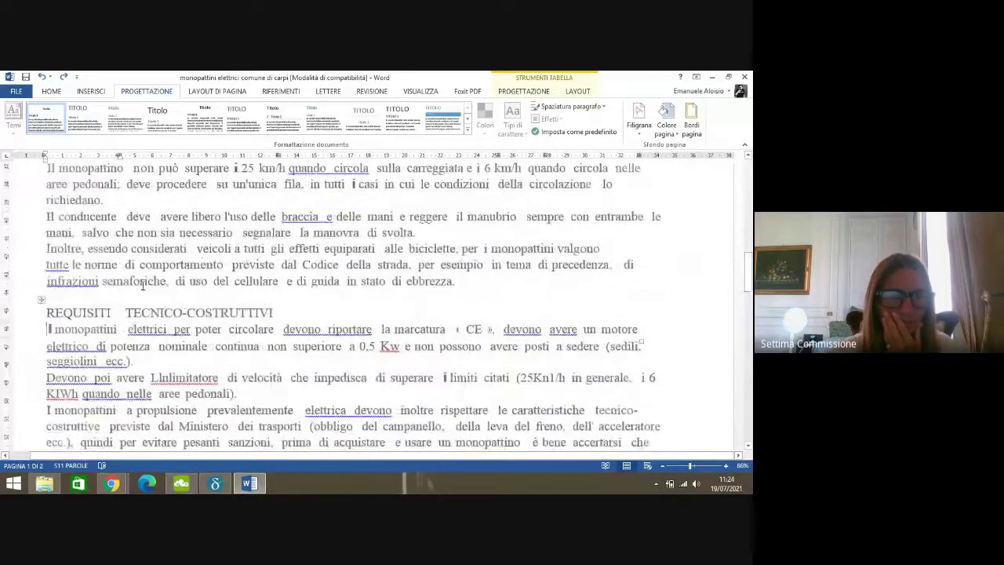
left_click(48, 329)
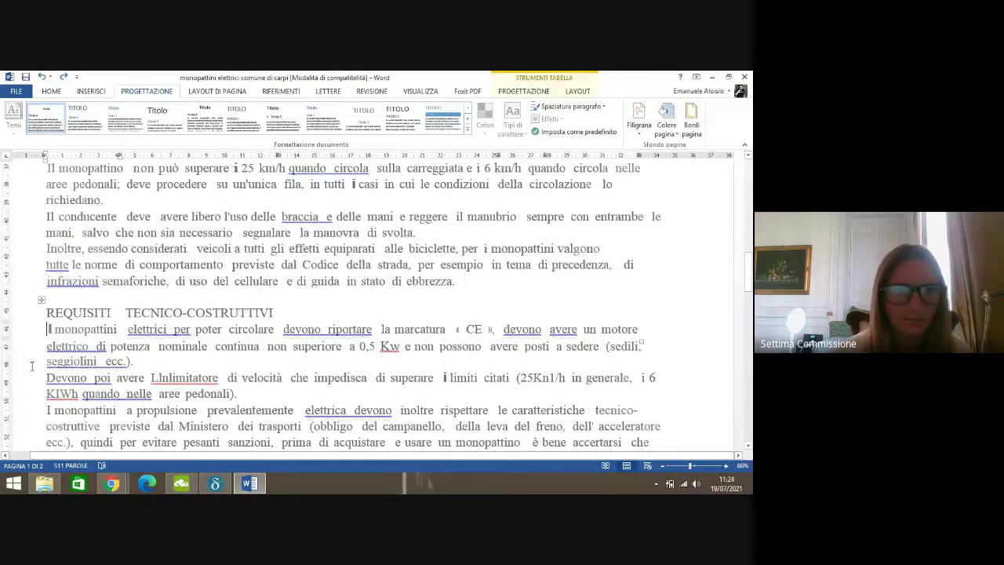
key("Delete")
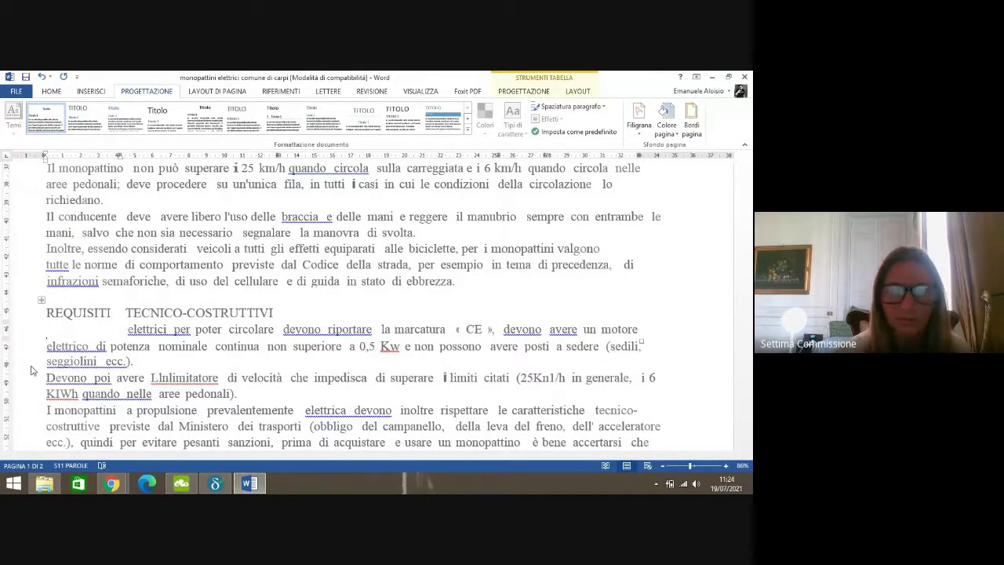
left_click(41, 76)
left_click(289, 313)
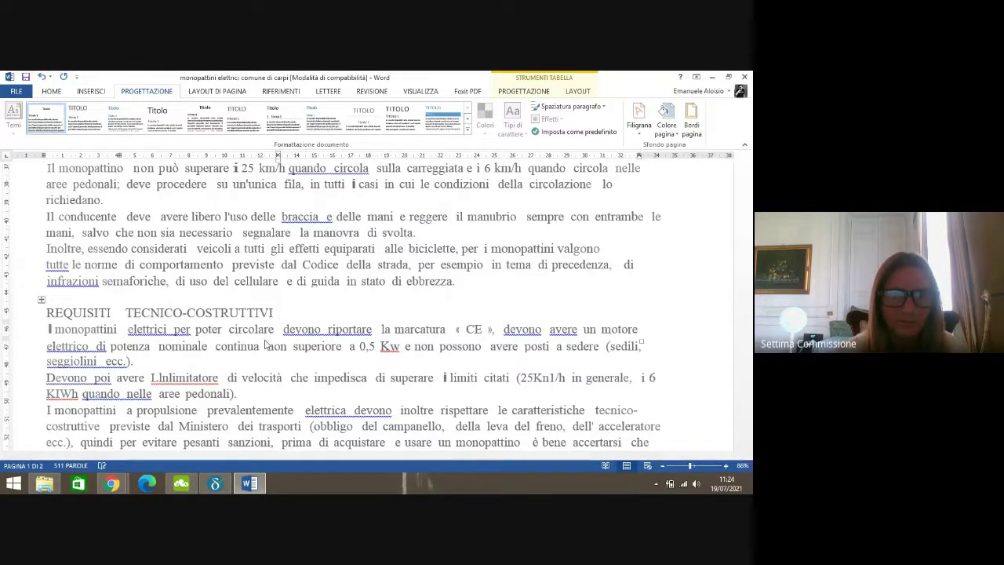
- Retype the initial "I" before "monopattini elettrici" in the first paragraph under "REQUISITI TECNICO-COSTRUTTIVI"
left_click(265, 342)
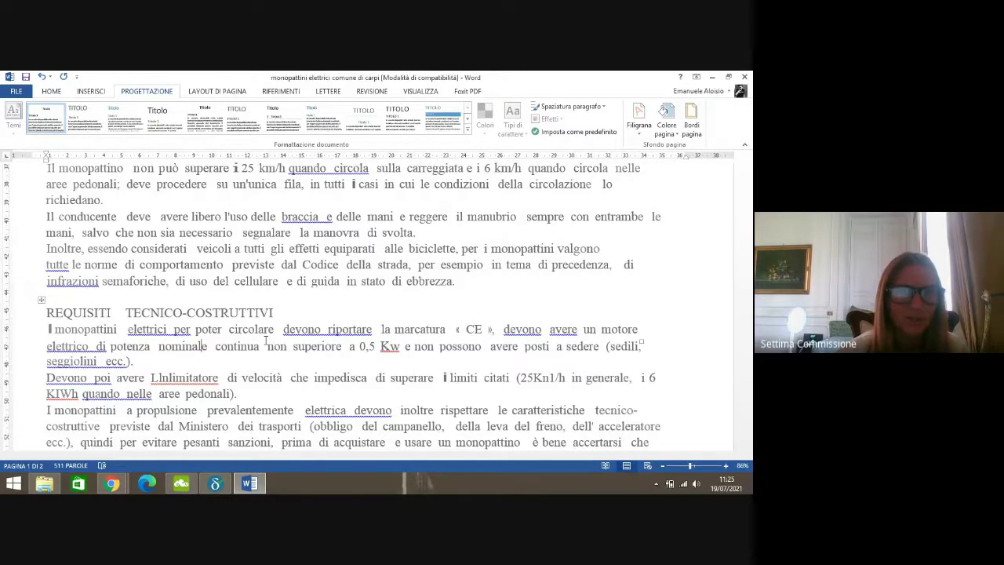
key("Up")
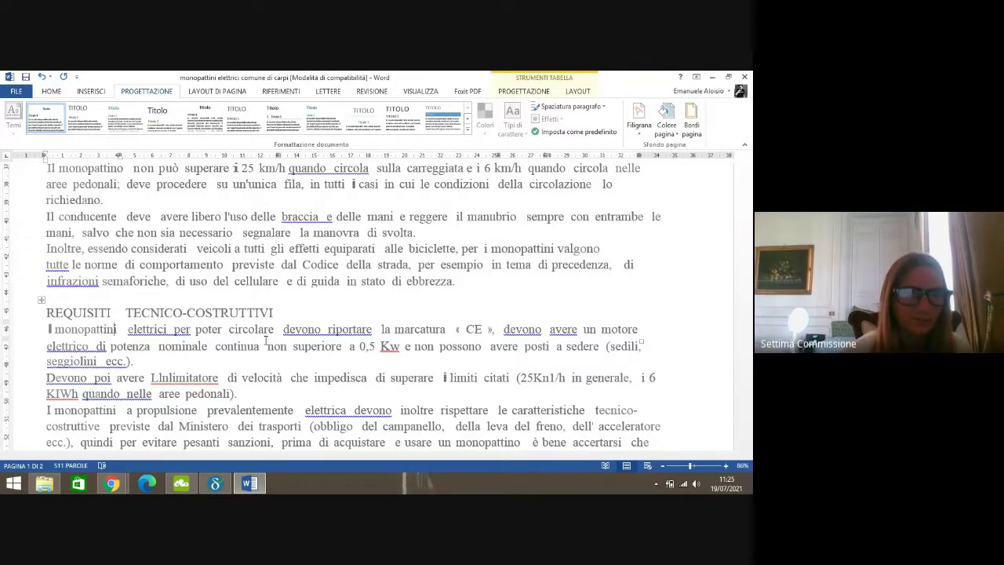
key("Home")
key("Delete")
key("Delete")
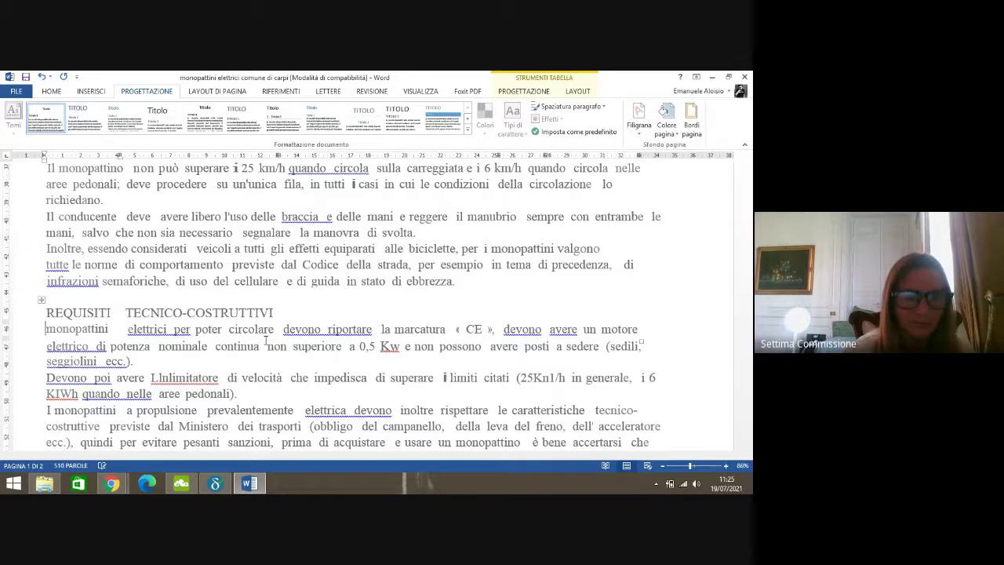
type("I")
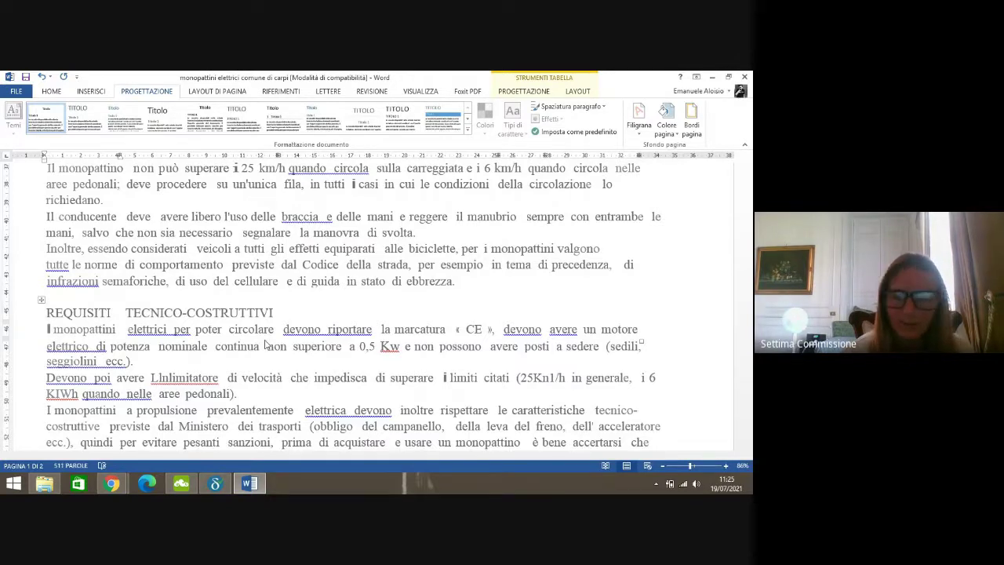
- Remove the surplus spaces before "per poter circolare" and before "CE" in the first paragraph of the technical requirements
key("Right")
key("Right")
key("Right")
key("Right")
key("Right")
key("Right")
key("Right")
key("Right")
key("Right")
key("Right")
key("Right")
key("Right")
key("Right")
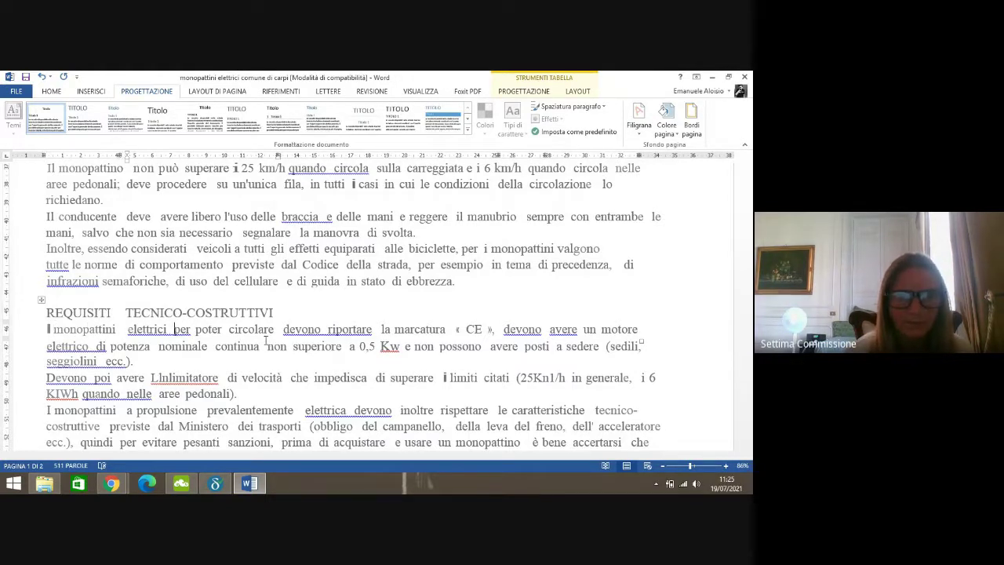
key("BackSpace")
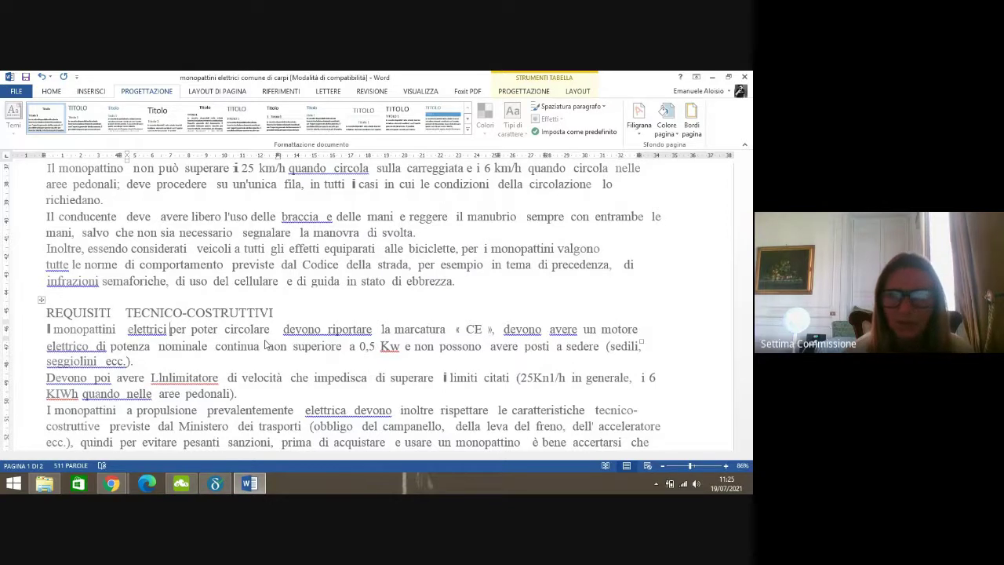
key("Right")
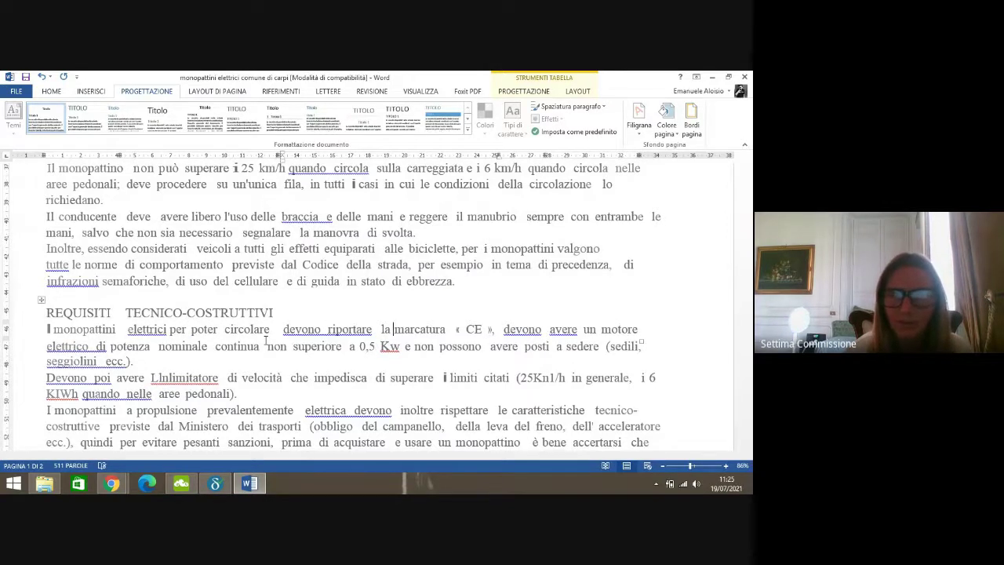
key("ctrl+Right")
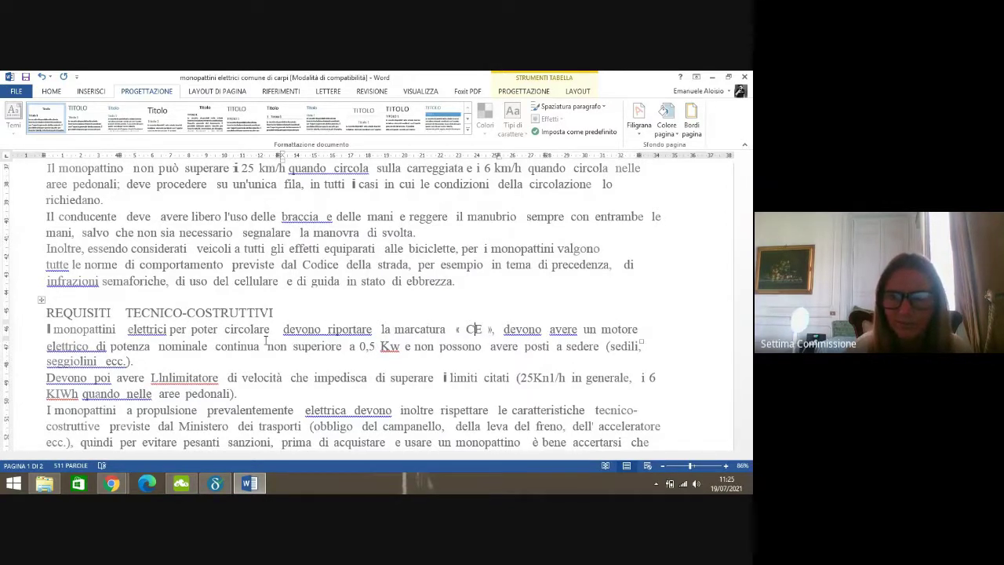
key("BackSpace")
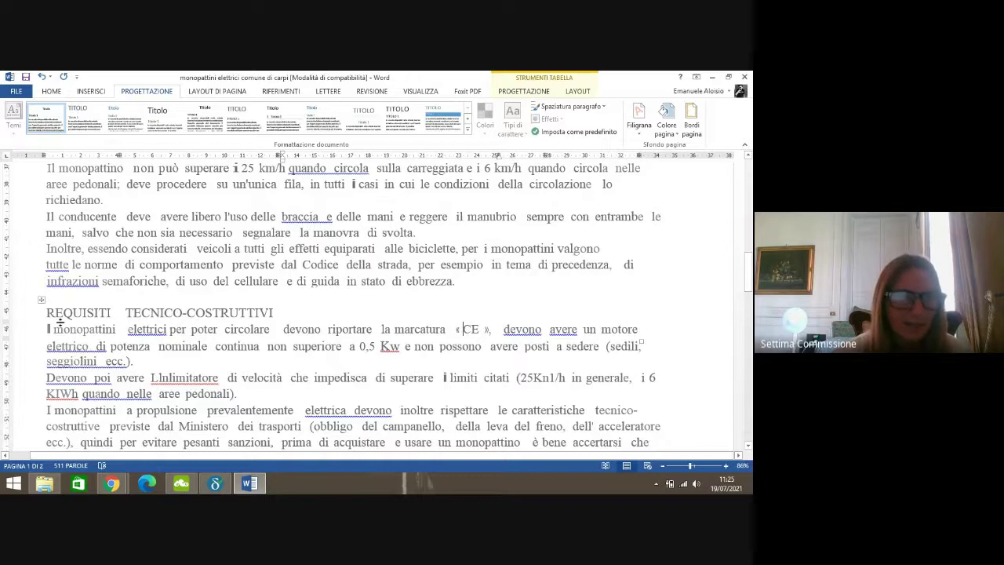
- Add the article number "ART. 5" on its own centred line above the "REQUISITI TECNICO-COSTRUTTIVI" heading
left_click_drag(749, 271, 749, 296)
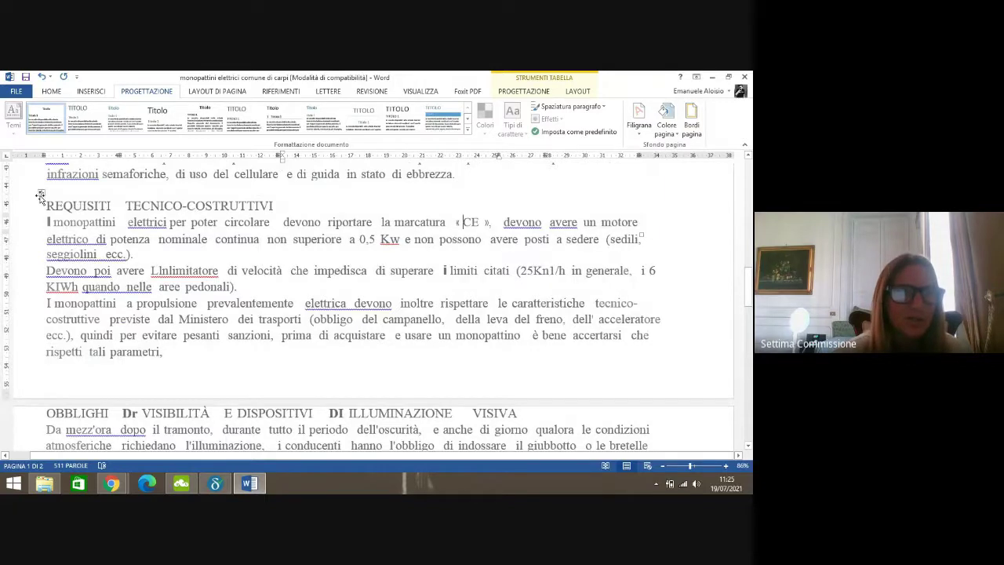
left_click(462, 178)
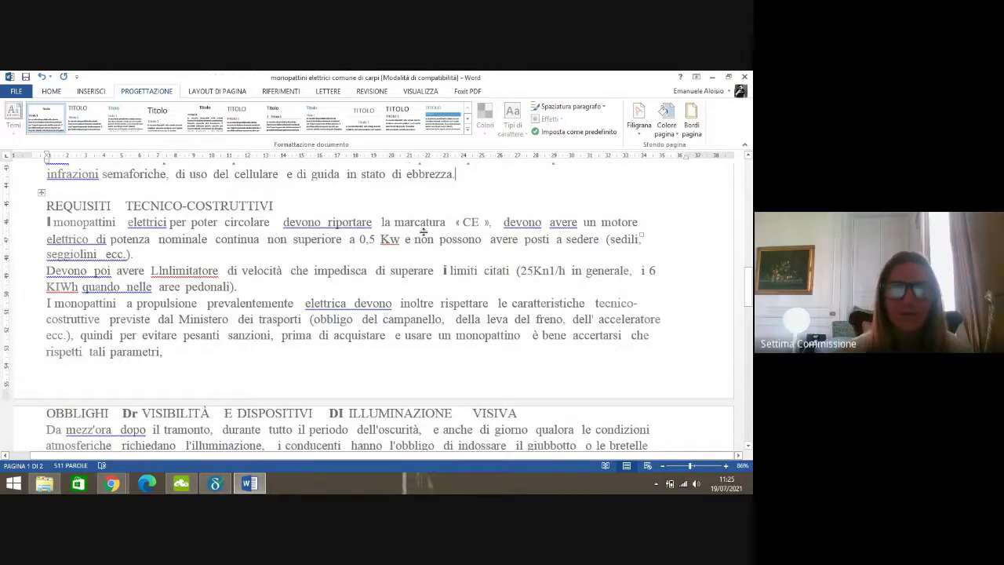
key("Return")
key("Return")
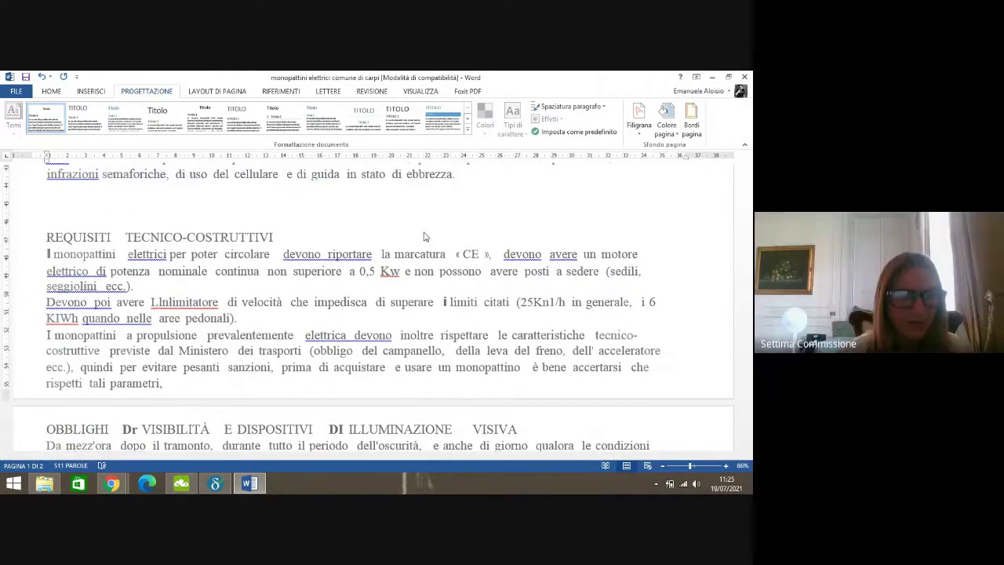
type("A")
key("Caps_Lock")
type("RT. 5")
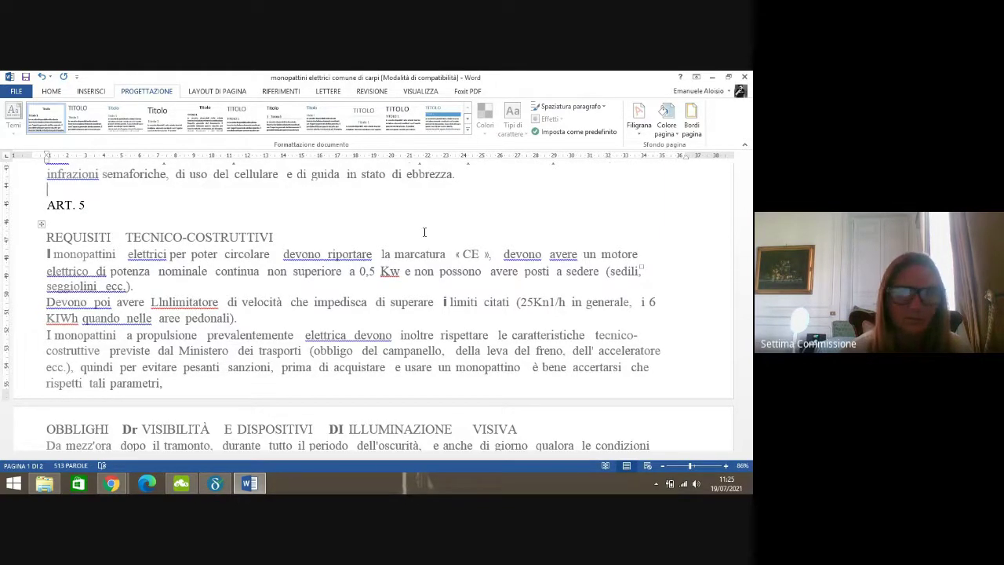
key("Home")
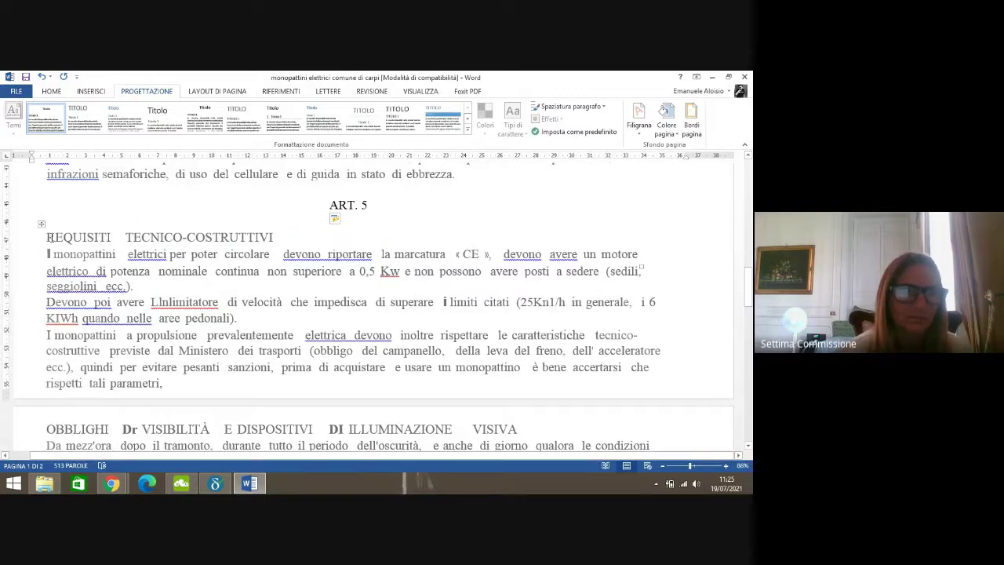
- Move the heading "REQUISITI TECNICO-COSTRUTTIVI" to a new line directly below "ART. 5", keeping its source formatting
left_click(48, 238)
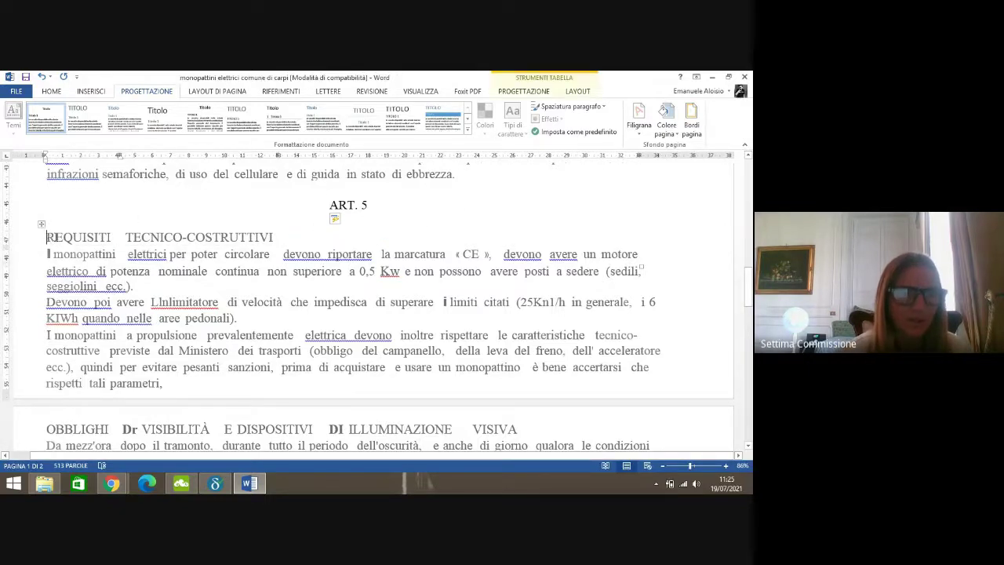
left_click(63, 237)
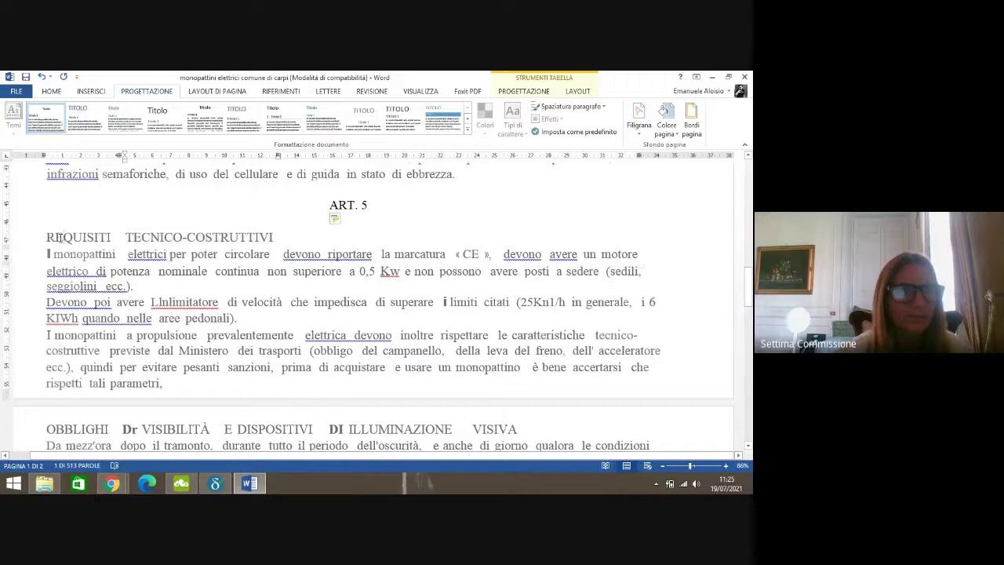
left_click_drag(49, 237, 238, 236)
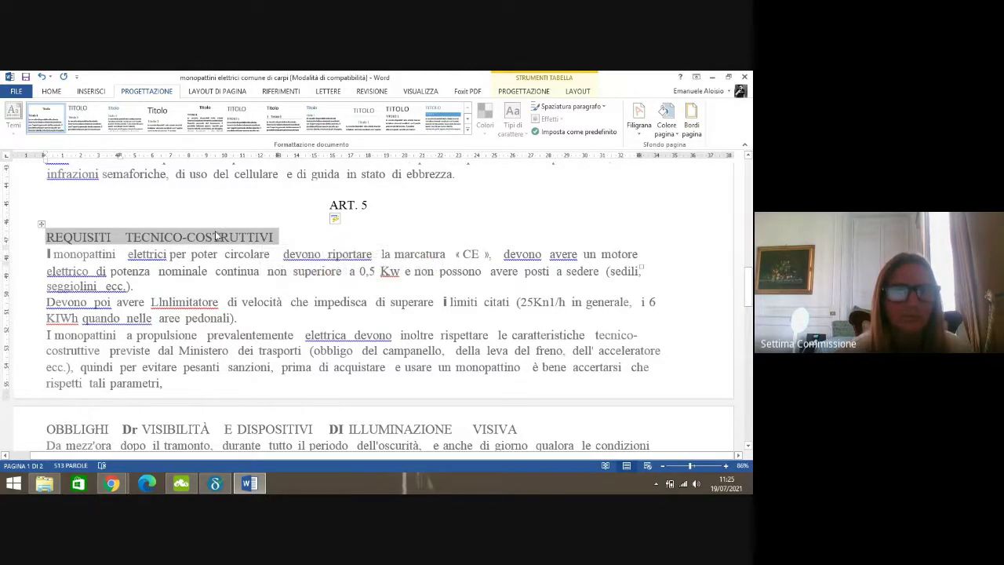
right_click(218, 235)
left_click(239, 239)
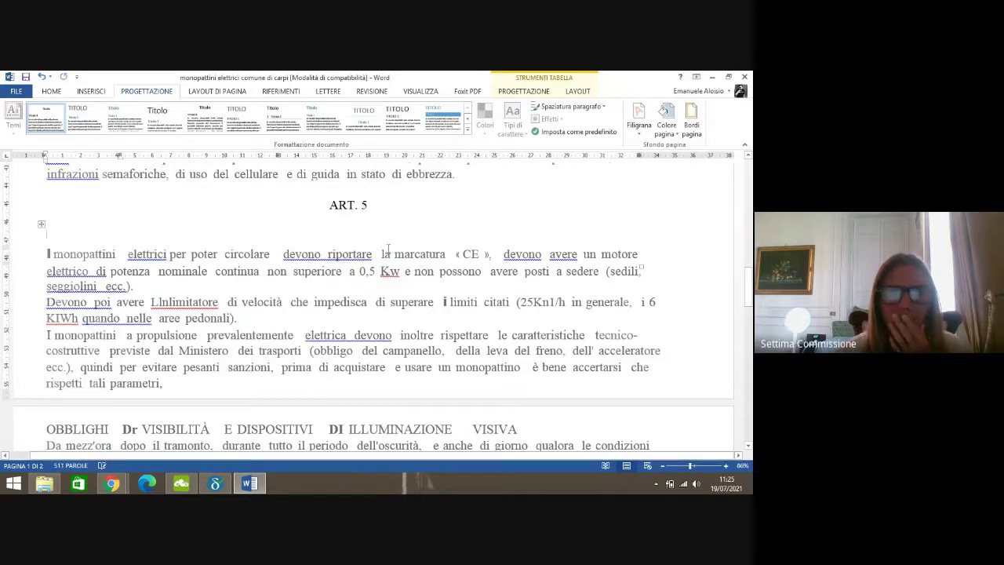
left_click(375, 207)
key("Return")
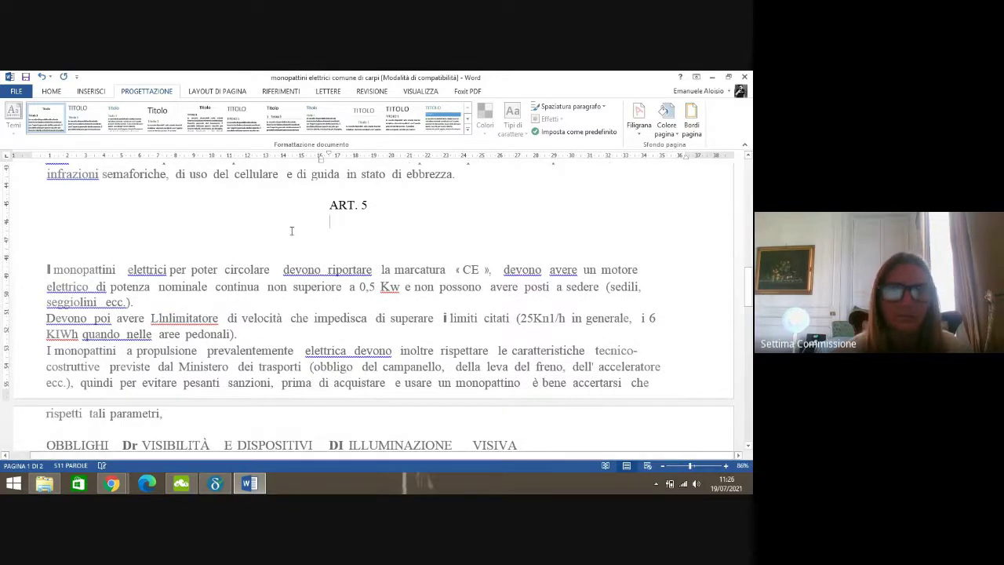
right_click(337, 228)
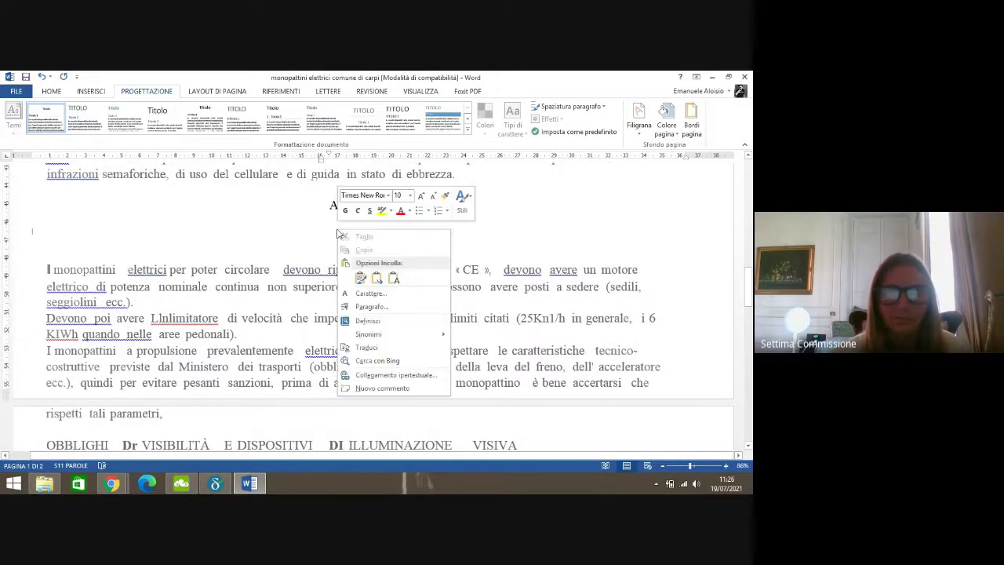
left_click(363, 278)
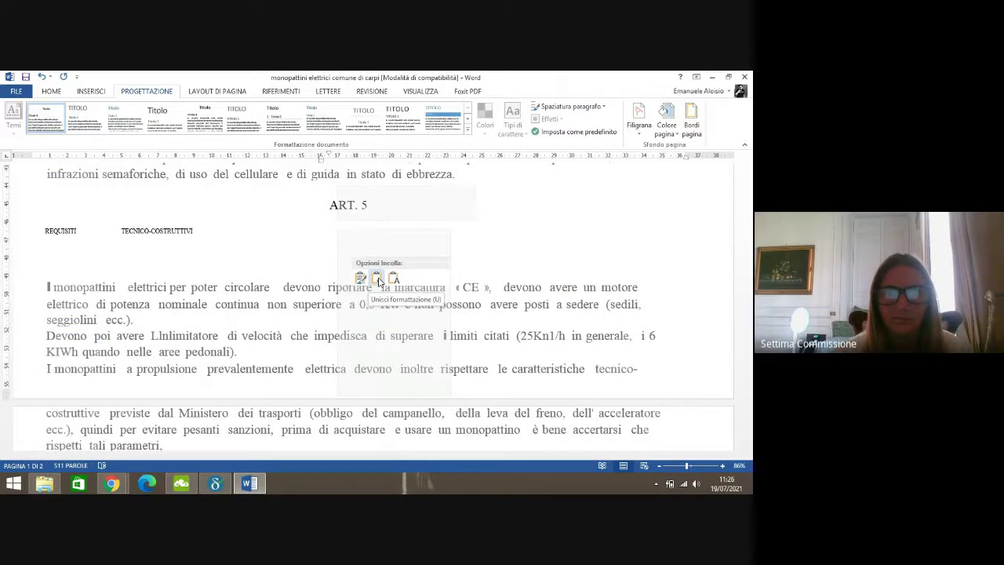
left_click(360, 278)
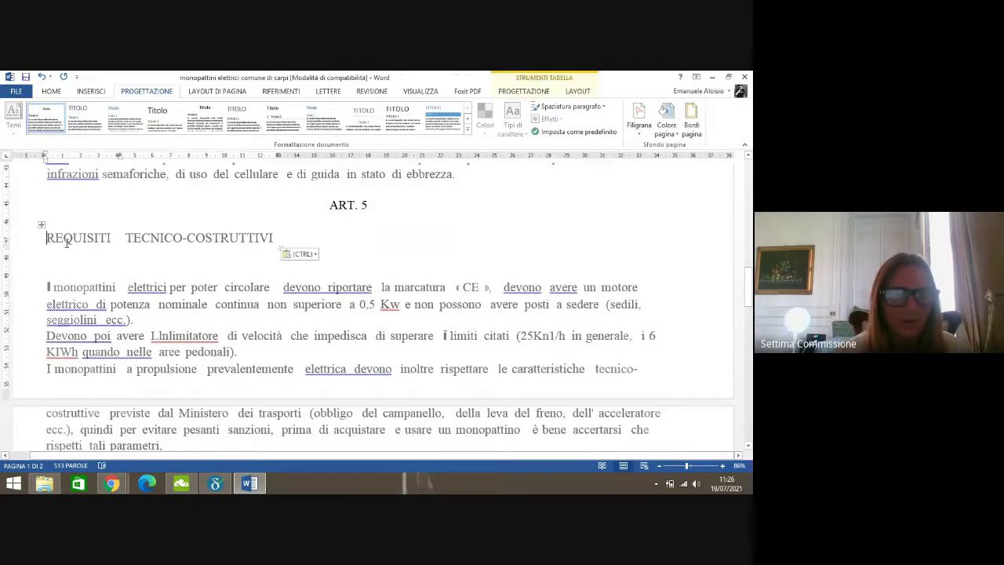
- Delete the pasted heading below "ART. 5" and enter "REQUISITI TECNICO COSTRUTTIVI" just above the article's first paragraph
double_click(49, 240)
key("Delete")
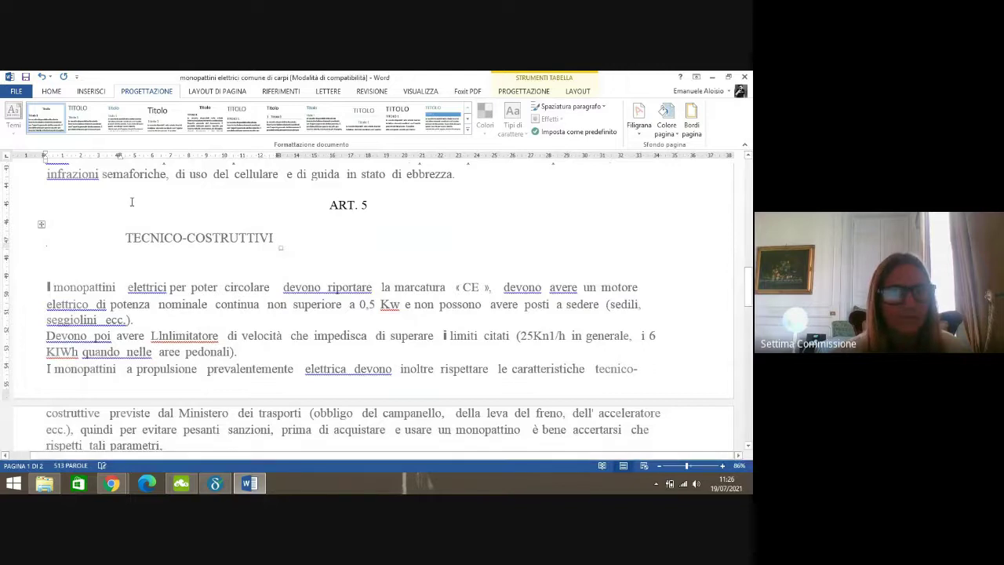
key("Delete")
key("Delete")
key("Delete")
key("Delete")
key("Delete")
key("Delete")
key("Delete")
key("Delete")
key("Delete")
key("Delete")
key("Delete")
key("Delete")
key("Delete")
key("Delete")
key("Delete")
key("Delete")
key("Delete")
key("Delete")
key("Delete")
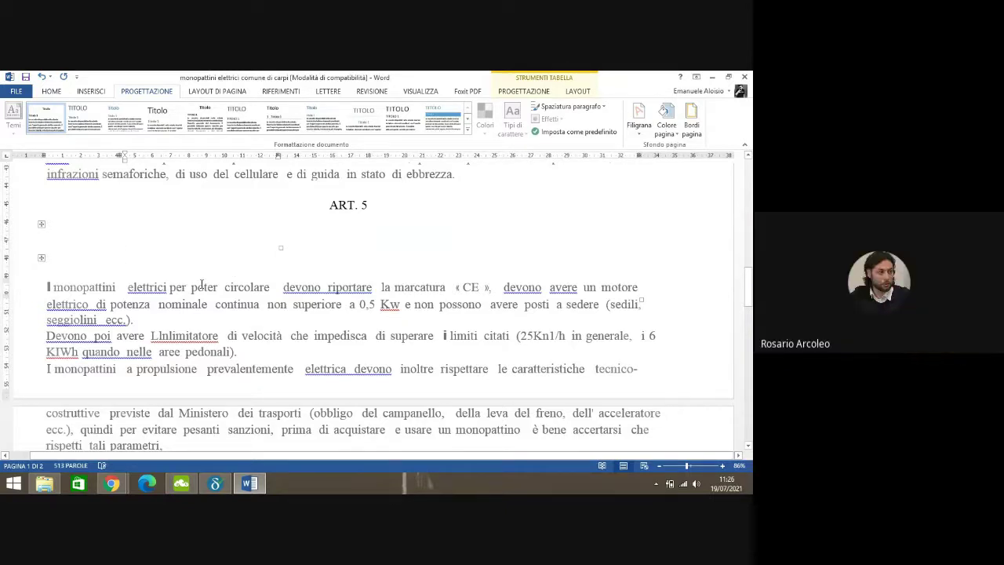
type("REQUI")
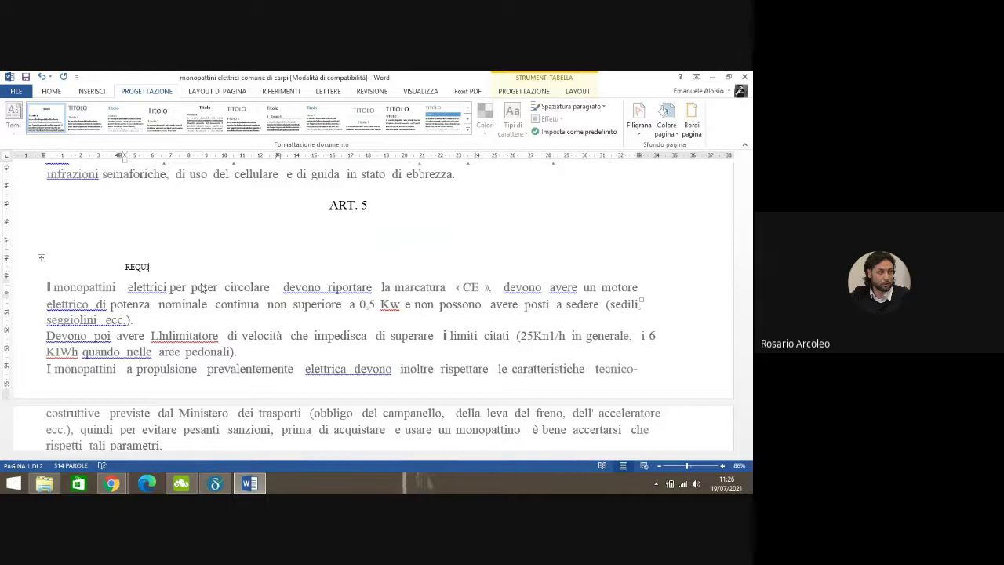
type("SITI TECNICO COSTRUTTIVI")
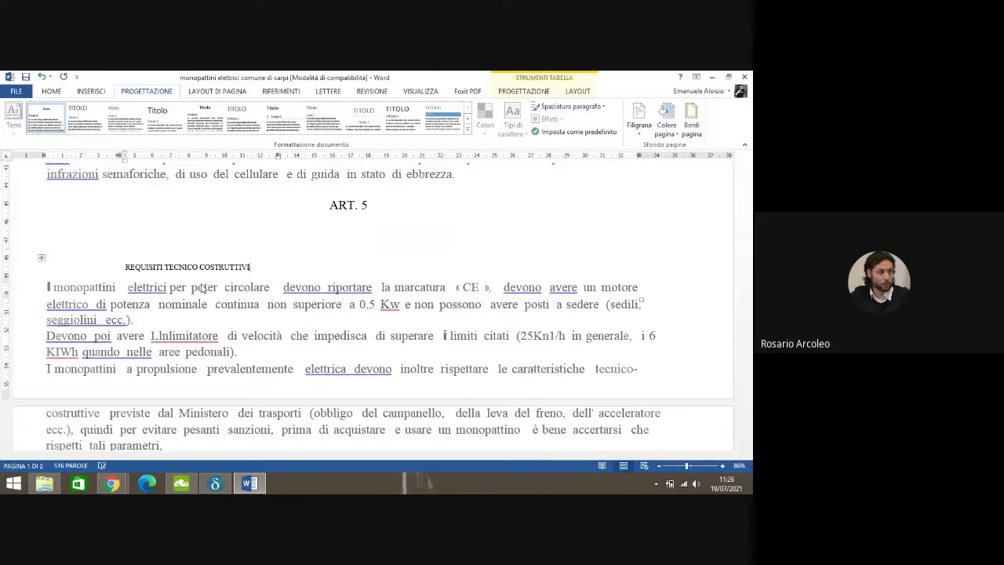
- Set the font size of the heading "REQUISITI TECNICO COSTRUTTIVI" to 14
left_click_drag(124, 267, 240, 264)
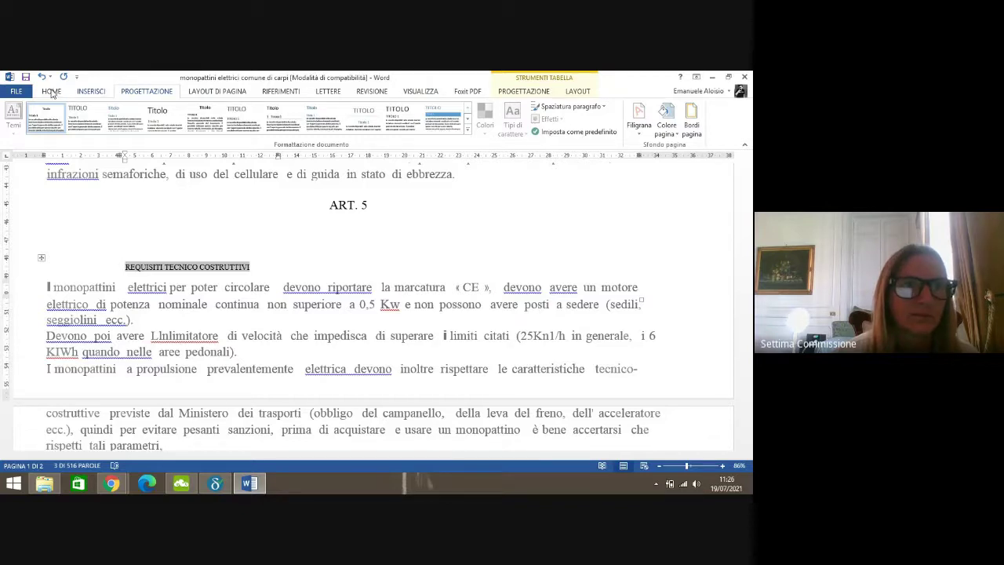
left_click(241, 262)
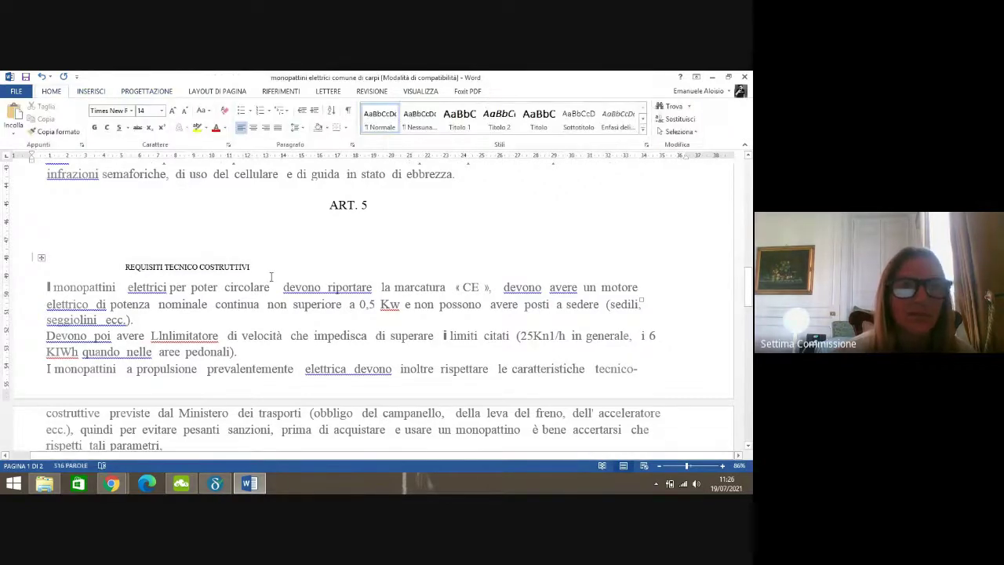
left_click(162, 110)
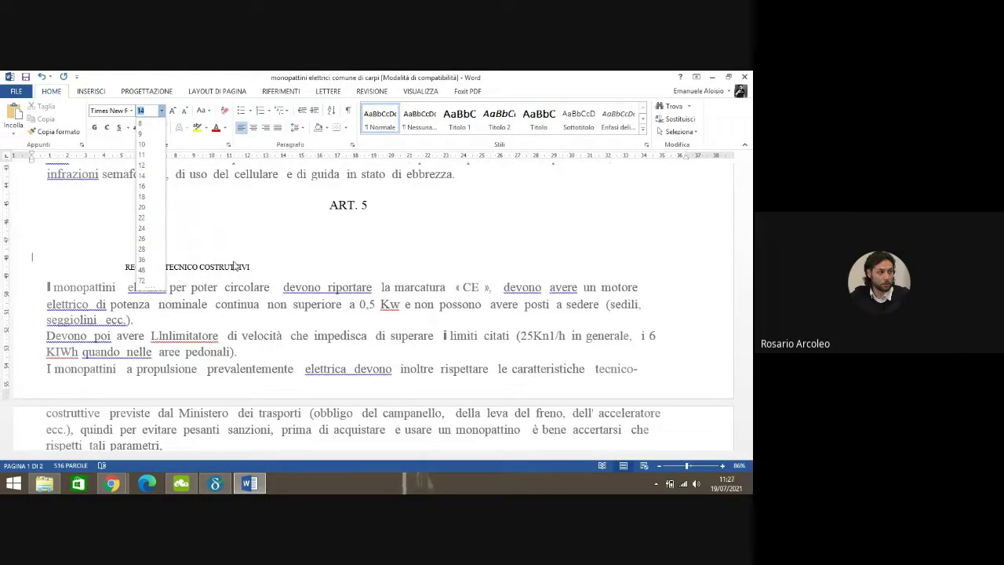
left_click(136, 270)
left_click_drag(125, 269, 250, 269)
left_click(161, 111)
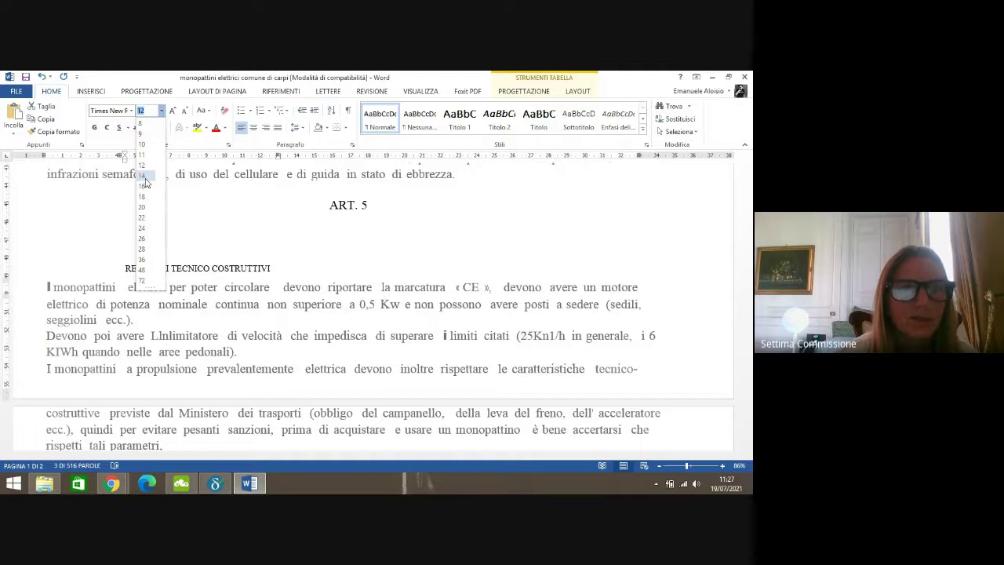
left_click(145, 177)
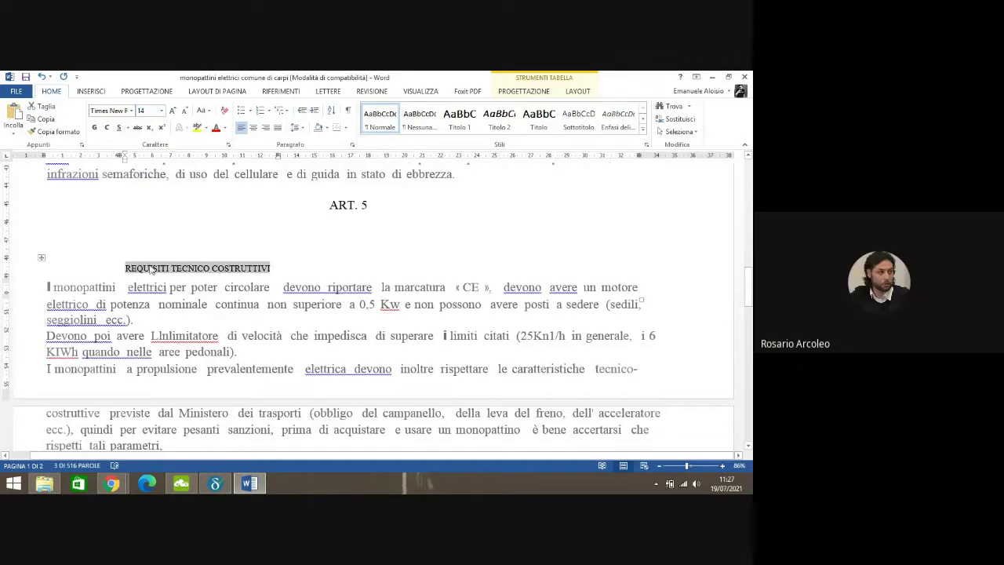
- Delete the table holding the heading "REQUISITI TECNICO COSTRUTTIVI" and the first line of the article's text
left_click(126, 269)
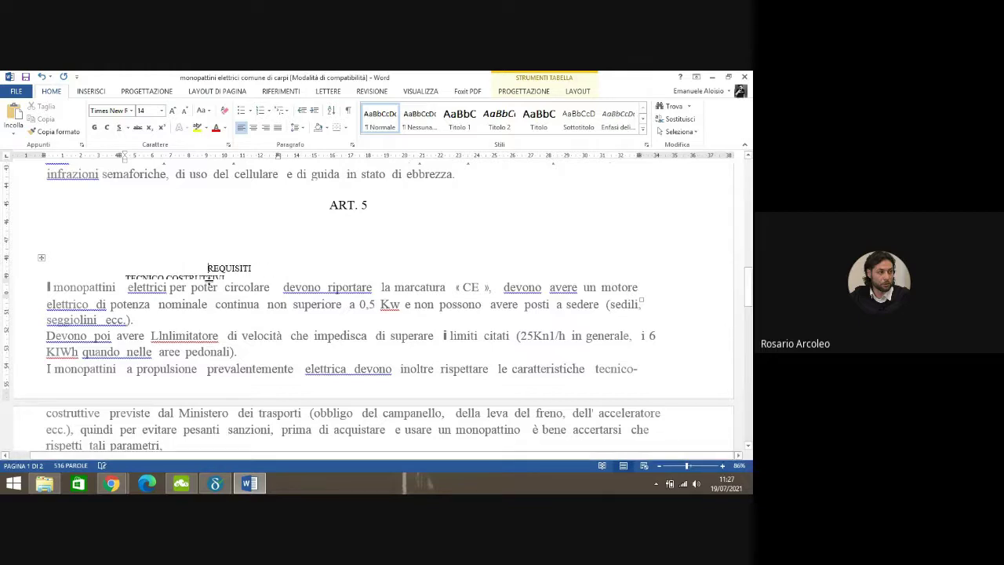
key("ctrl+z")
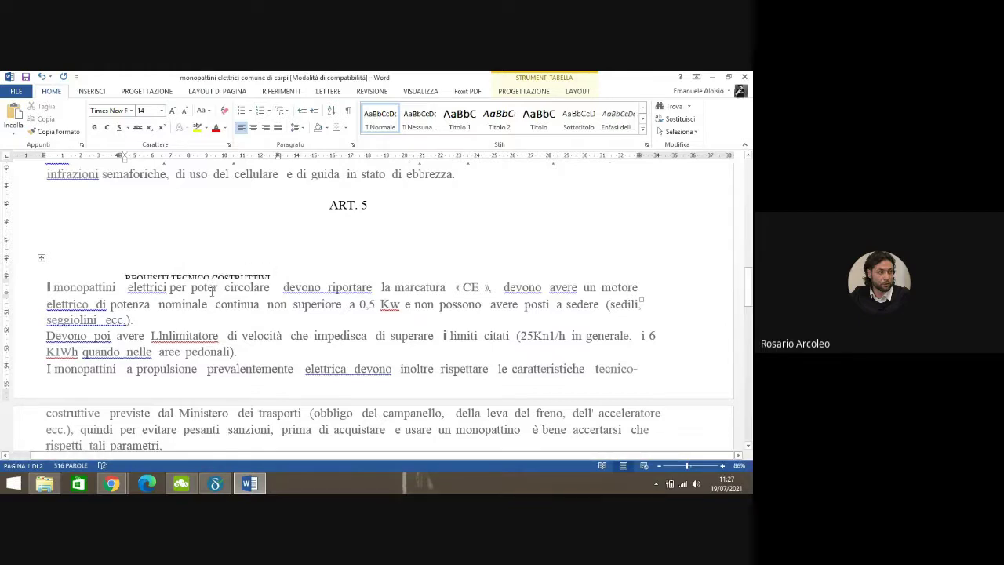
left_click(39, 259)
right_click(41, 260)
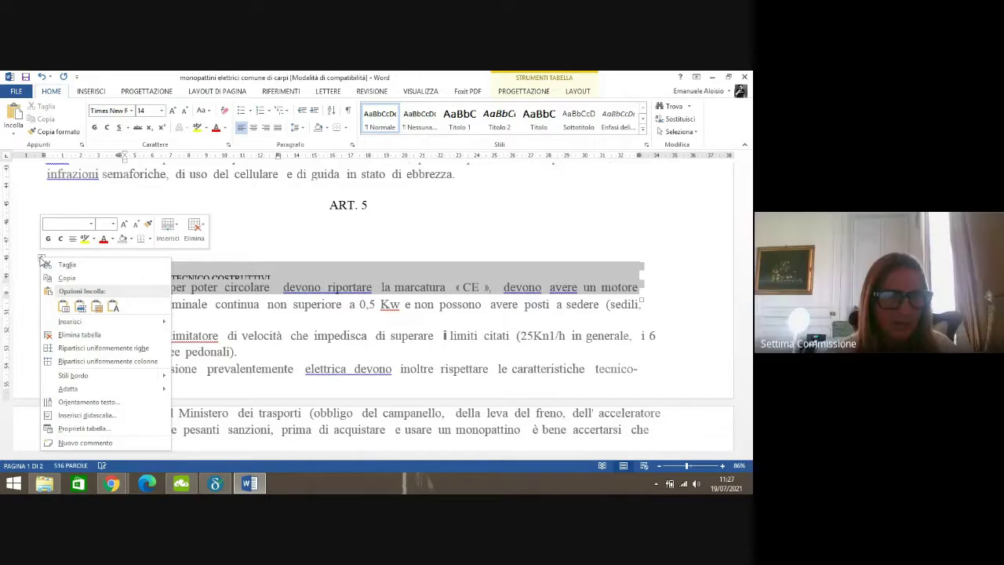
left_click(77, 334)
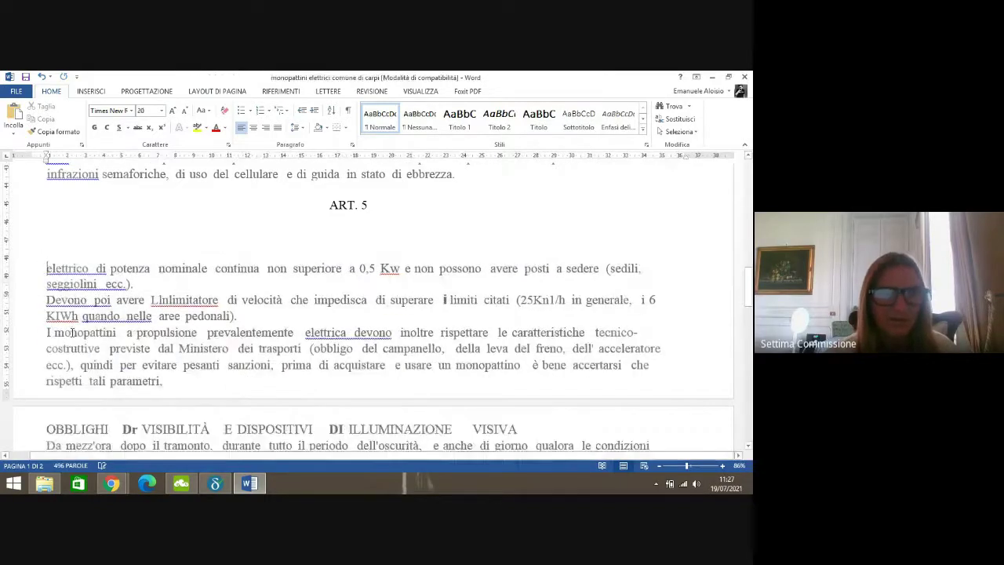
- Remove the remaining empty table cells between "ART. 5" and the paragraph starting with "elettrico di potenza"
left_click(283, 245)
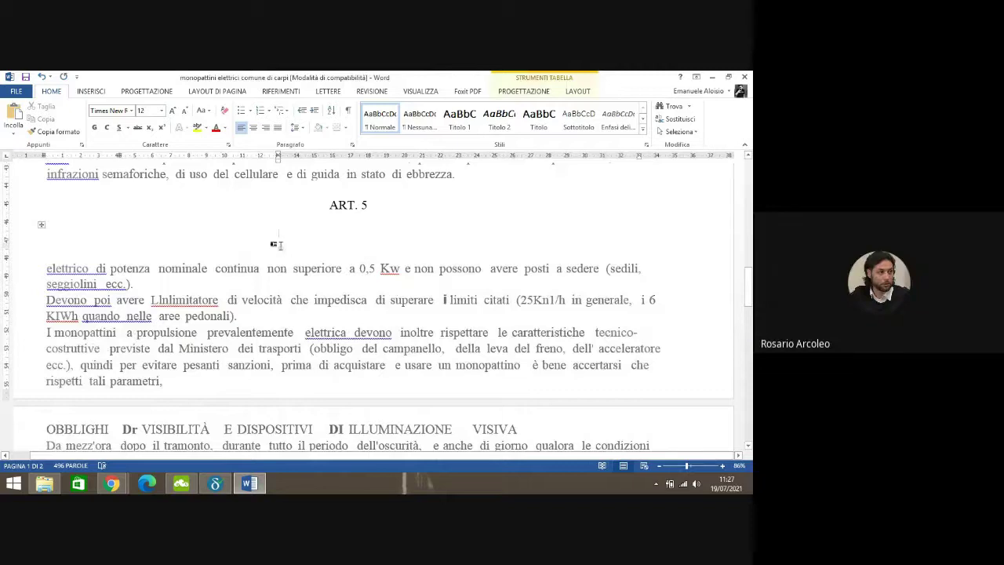
key("BackSpace")
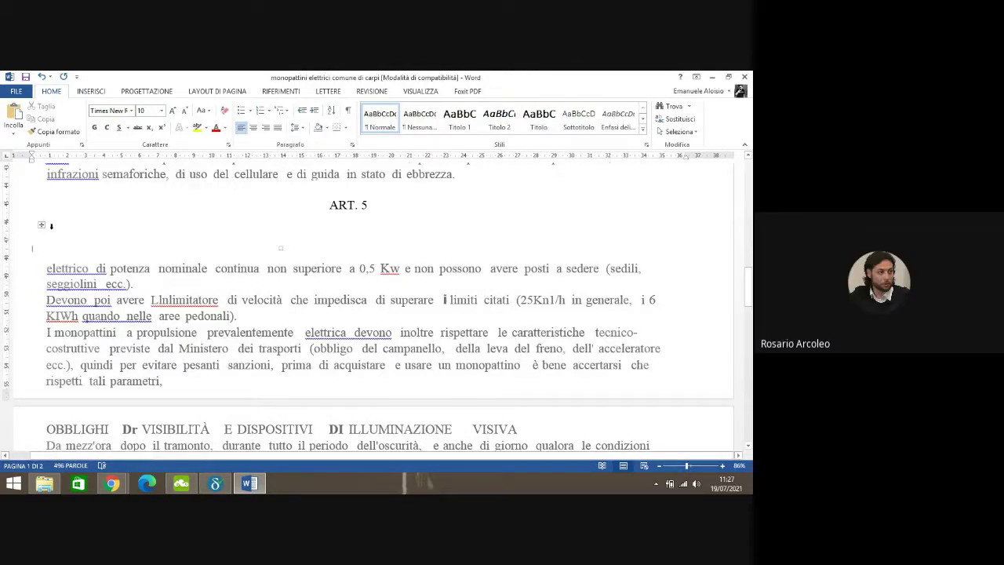
left_click(41, 226)
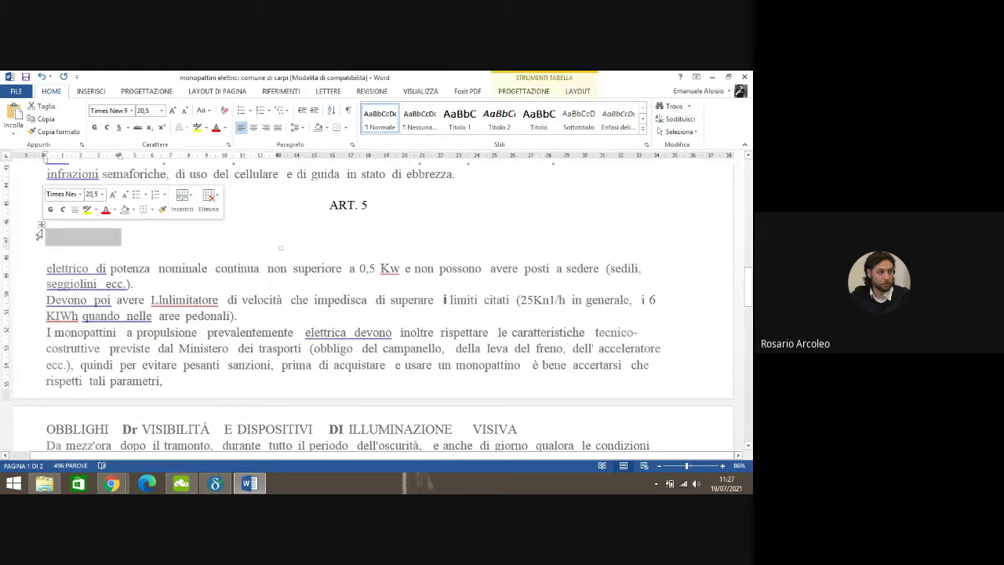
right_click(41, 227)
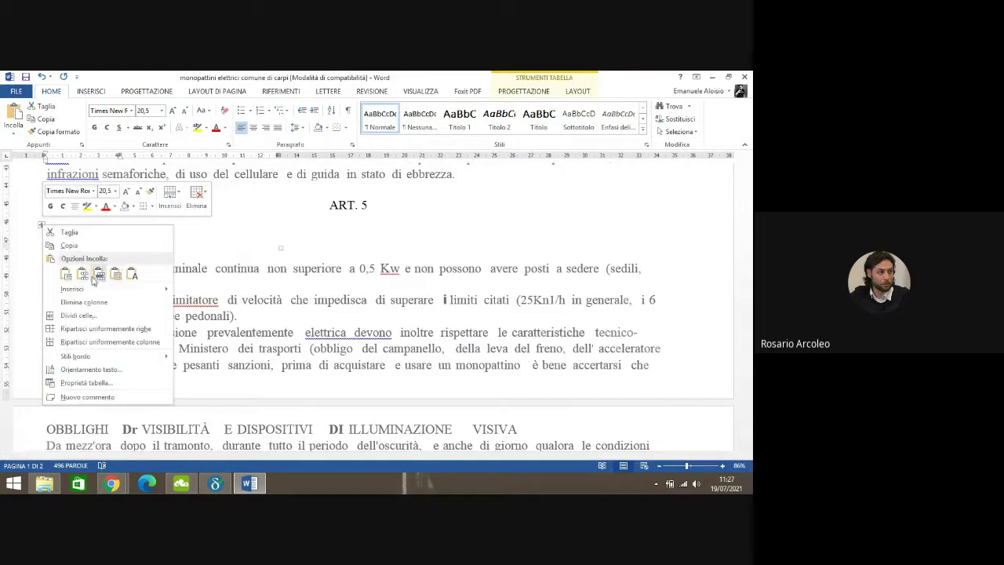
right_click(40, 225)
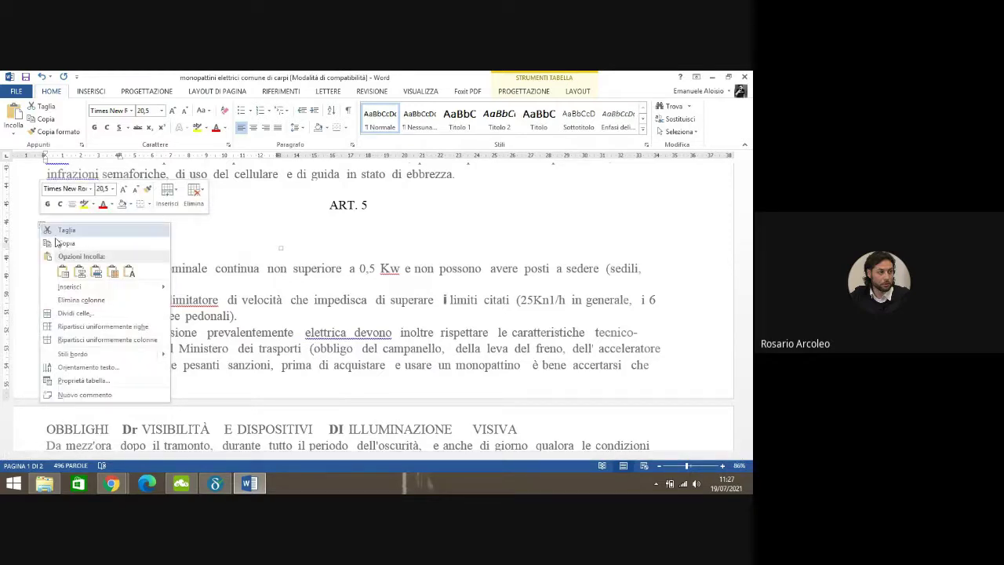
left_click(69, 299)
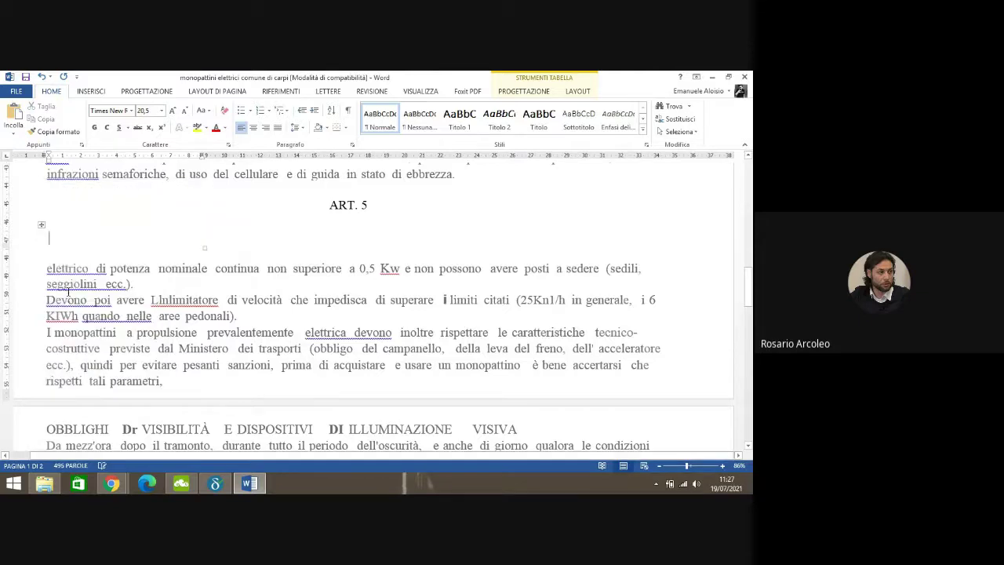
right_click(42, 228)
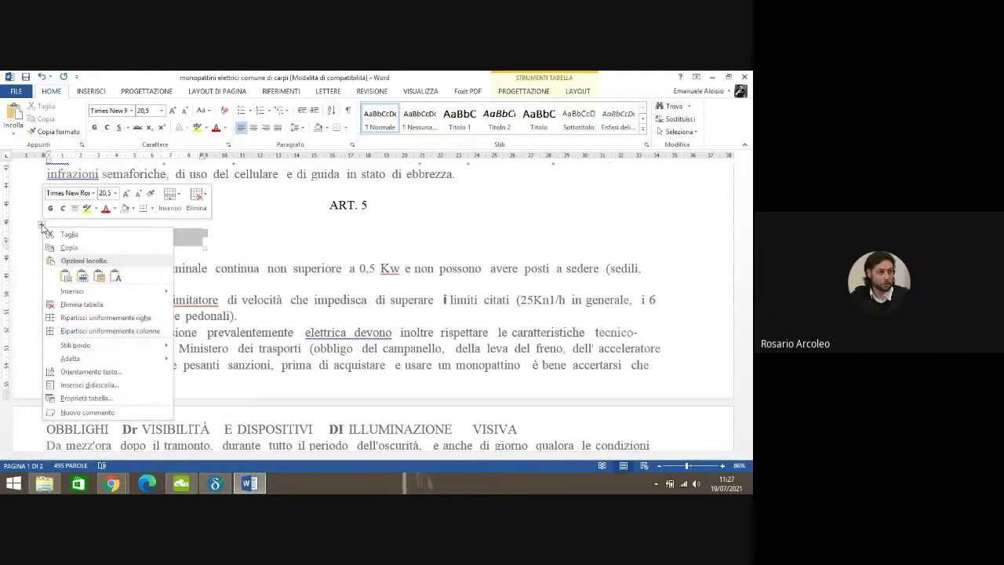
left_click(63, 305)
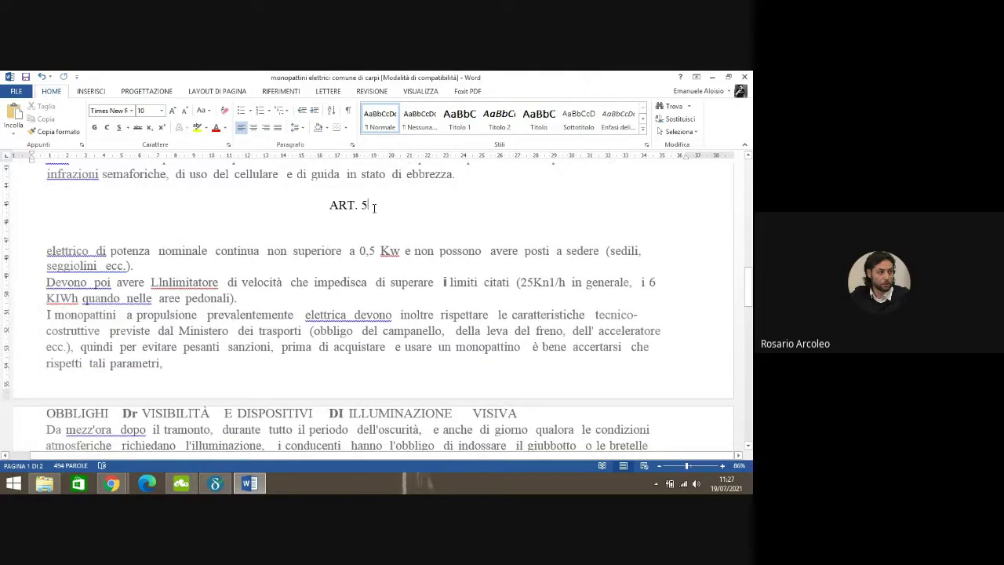
- Add two new lines directly below "ART. 5"
key("Return")
key("Return")
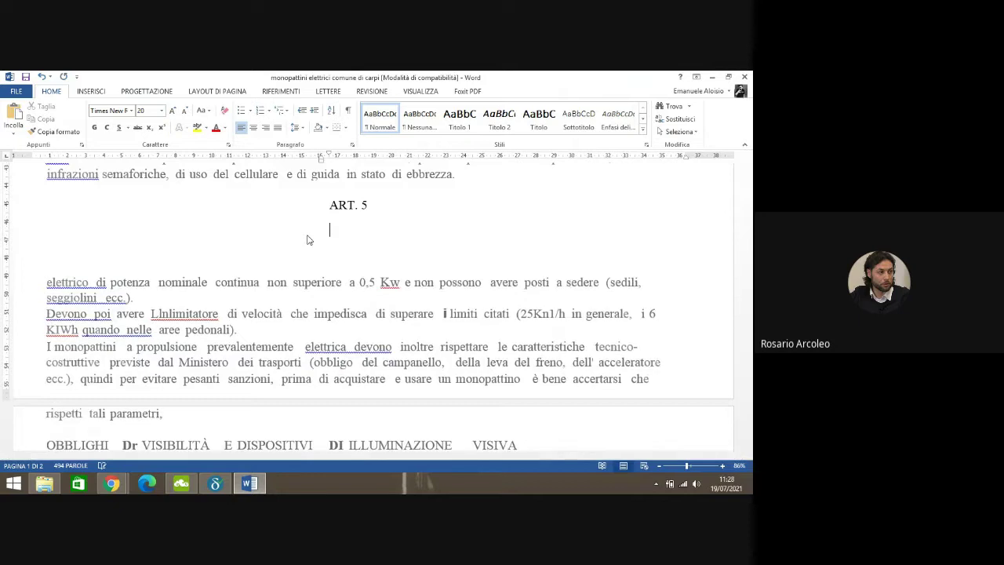
key("Caps_Lock")
type("elimina")
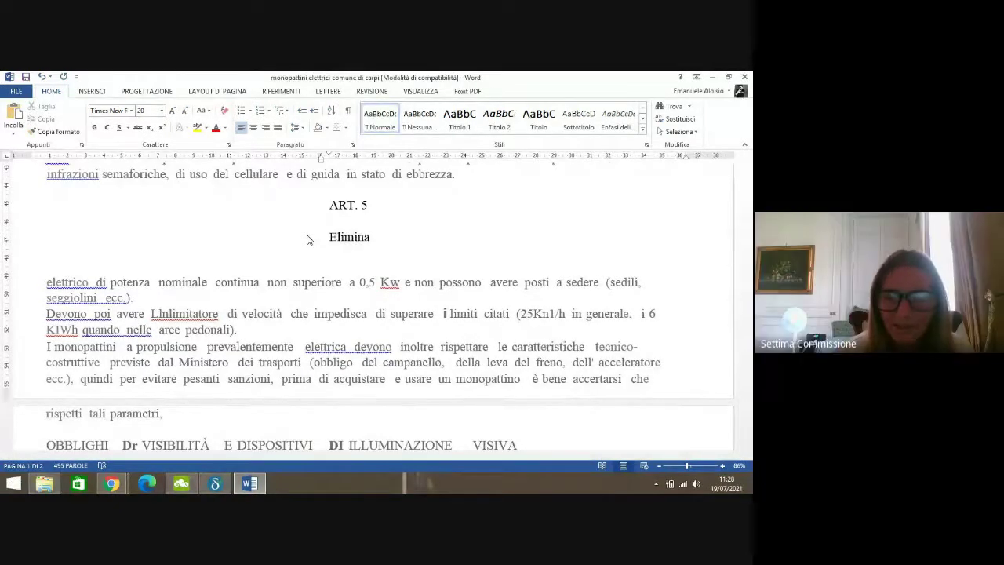
key("BackSpace")
key("BackSpace")
key("BackSpace")
key("BackSpace")
key("BackSpace")
key("BackSpace")
key("BackSpace")
key("BackSpace")
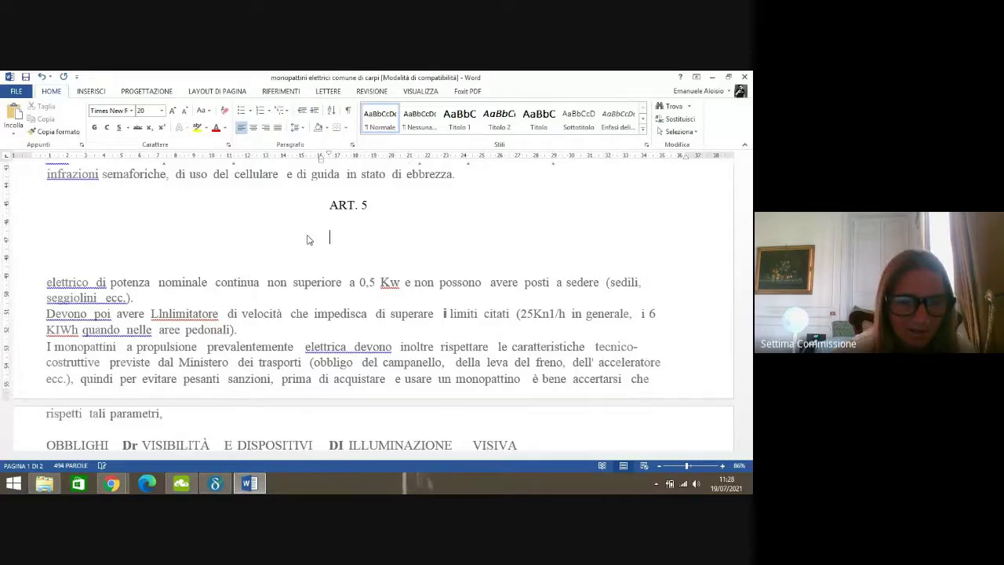
- Enter the heading "REQUISITI TECNICO COSTRUTTIVI" below "ART. 5" in uppercase at font size 18
type("requisi")
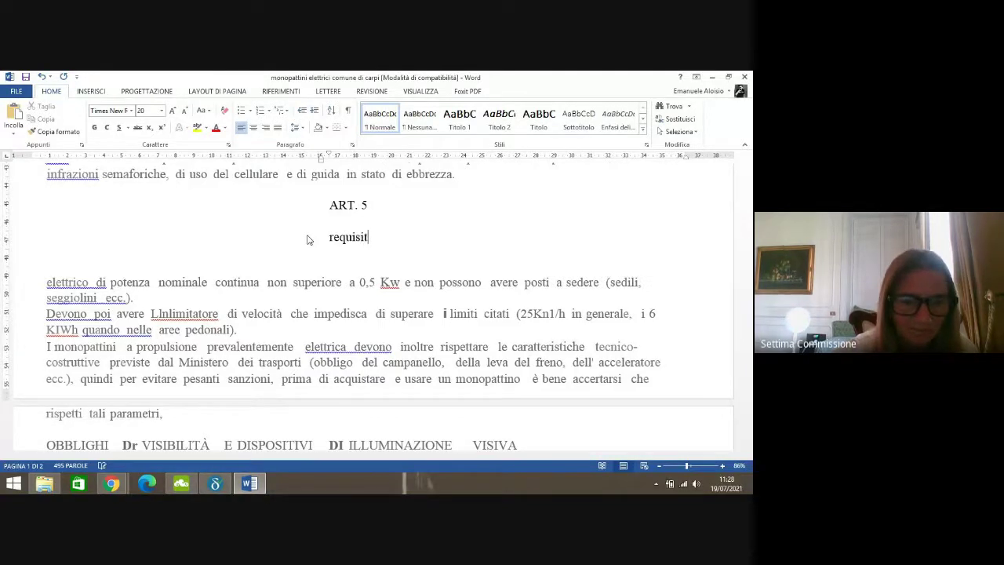
type("ti")
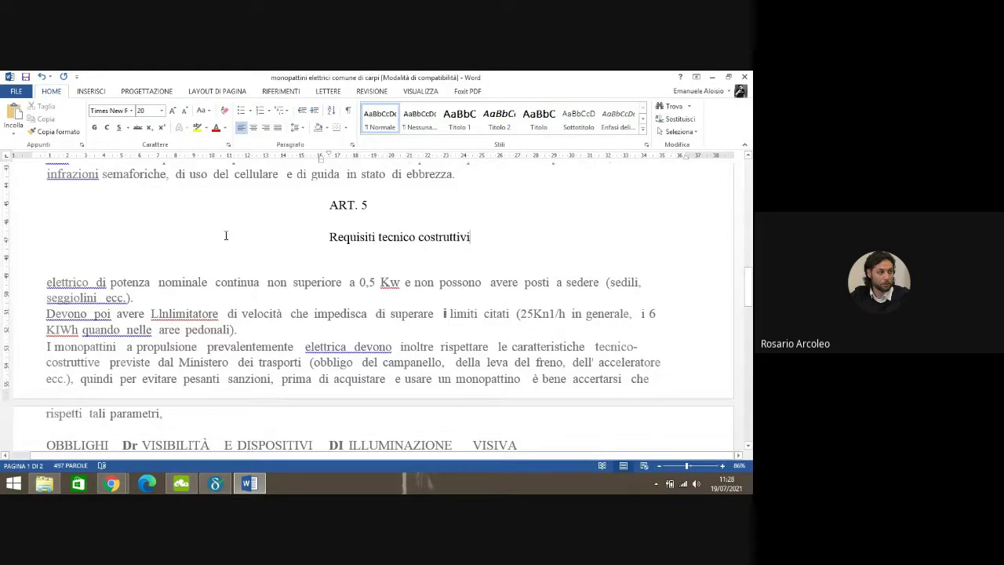
left_click_drag(330, 236, 475, 236)
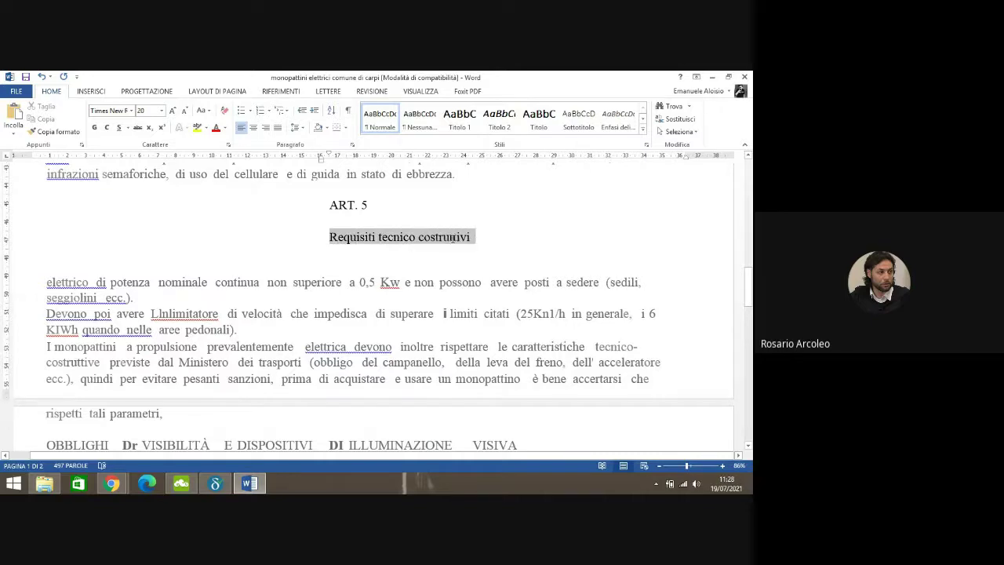
left_click(184, 110)
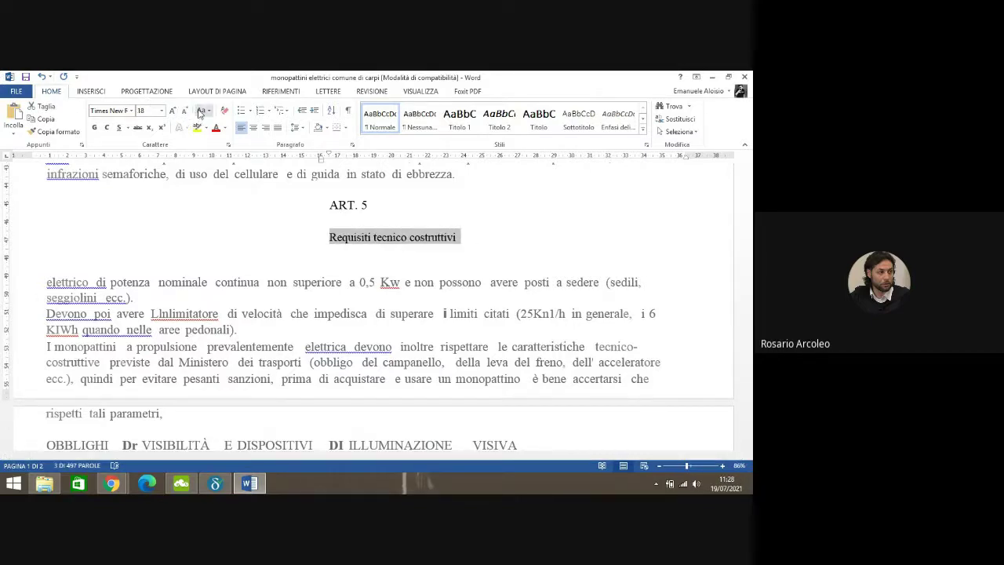
left_click(202, 111)
left_click(229, 151)
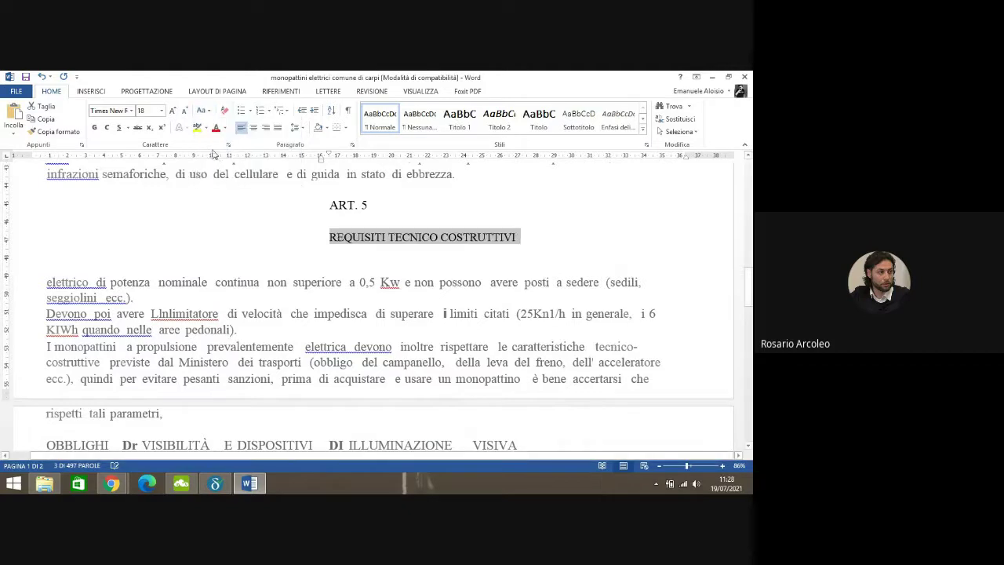
- Adjust the indentation of the heading "REQUISITI TECNICO COSTRUTTIVI" so that it sits centred below "ART. 5"
left_click(330, 248)
key("BackSpace")
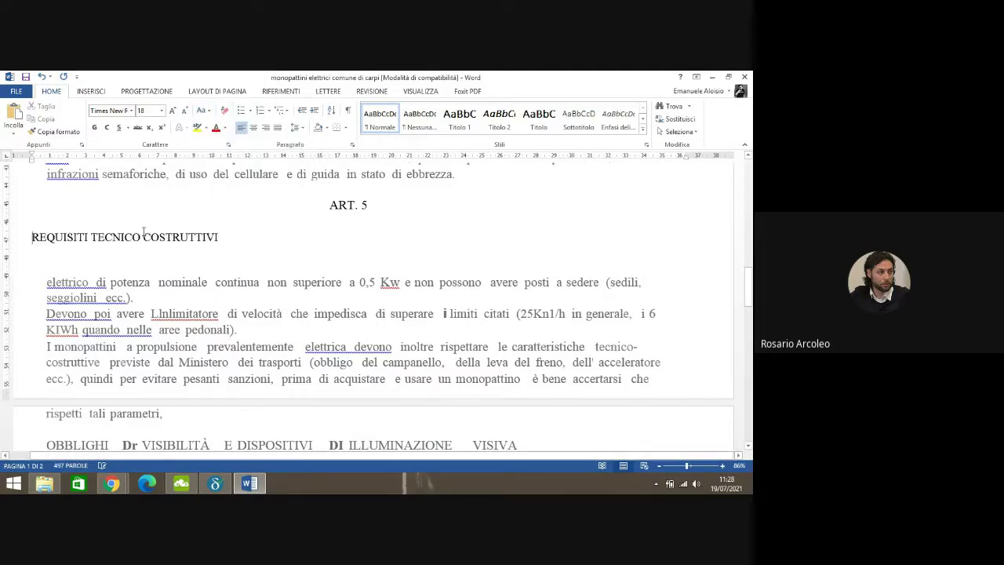
key("Tab")
key("Tab")
key("Tab")
key("Tab")
key("Tab")
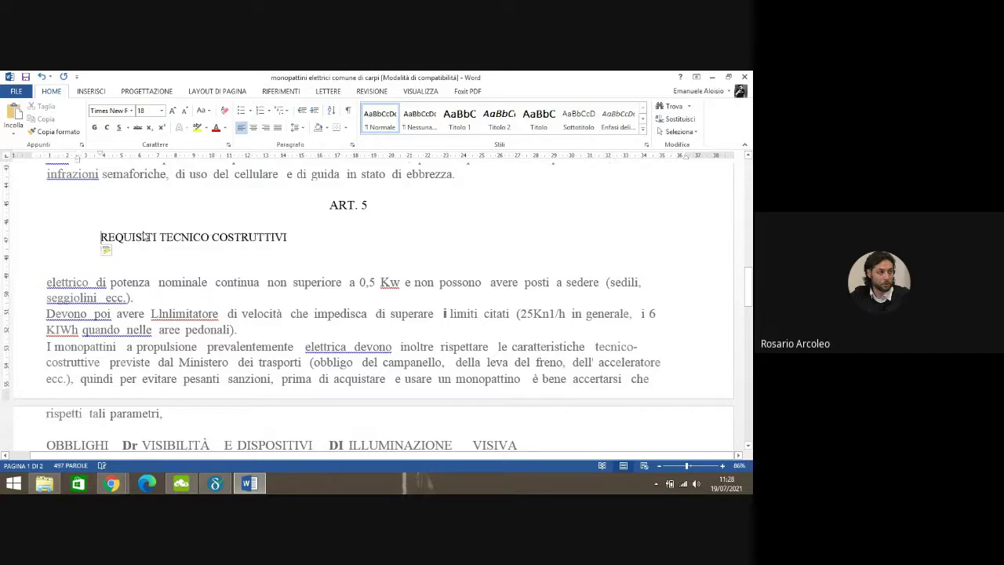
key("Tab")
key("Tab")
key("Tab")
key("Tab")
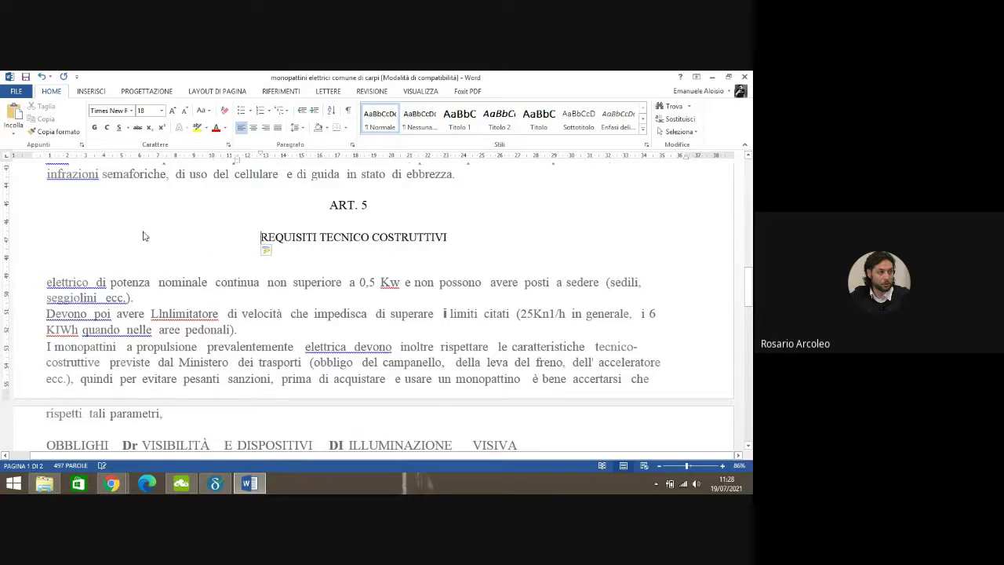
- Insert "Il monopattino" before "elettrico" at the start of the first paragraph of Art. 5
left_click(48, 283)
type("Il")
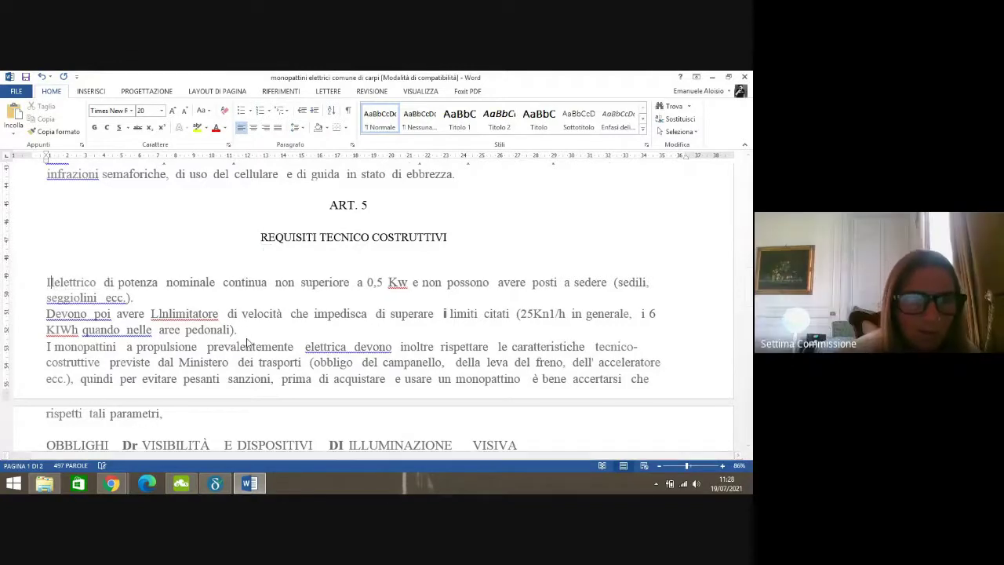
type(" monopat")
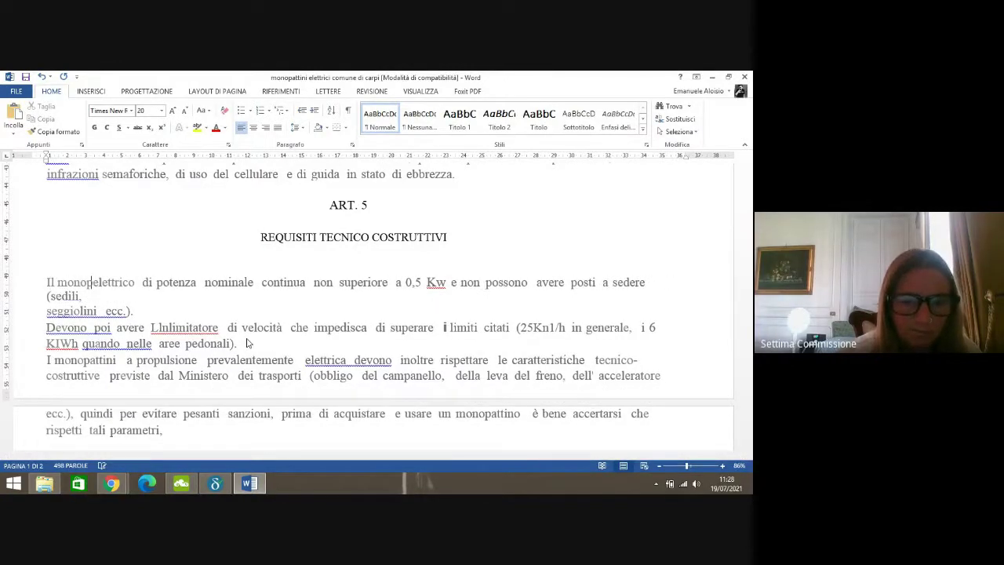
type("tino")
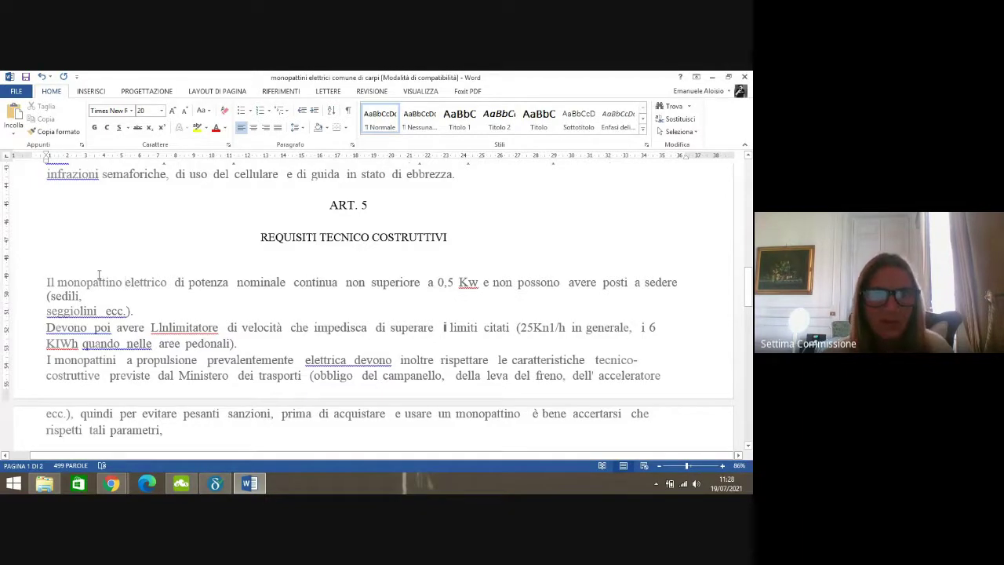
- Join the line "seggiolini ecc.)." to "(sedili," in the first paragraph of Art. 5
left_click(47, 311)
key("BackSpace")
type(",")
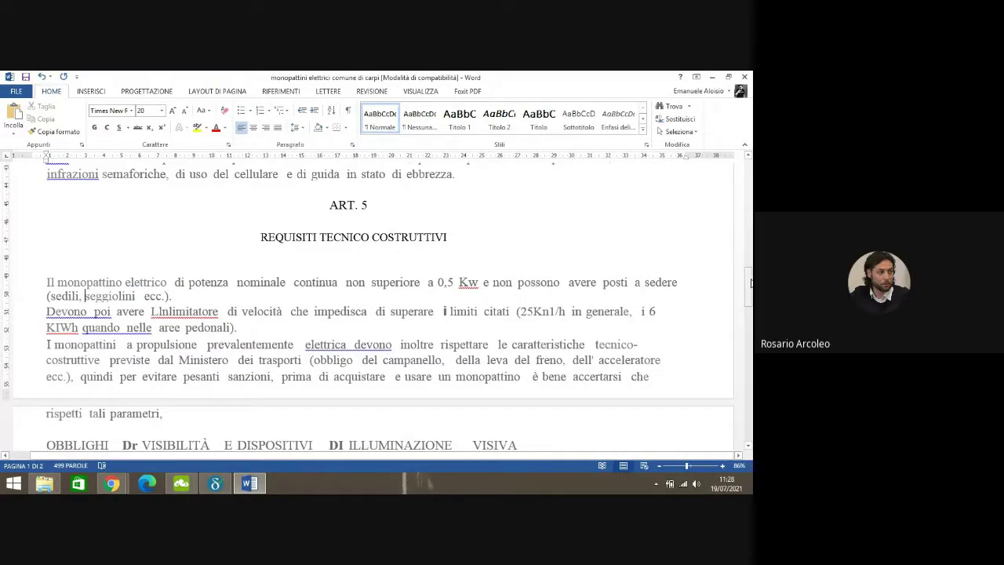
- Remove the extra space between "braccia" and "e" in the "NORME DI COMPORTAMENTO PRINCIPALI" section
left_click_drag(750, 284, 750, 257)
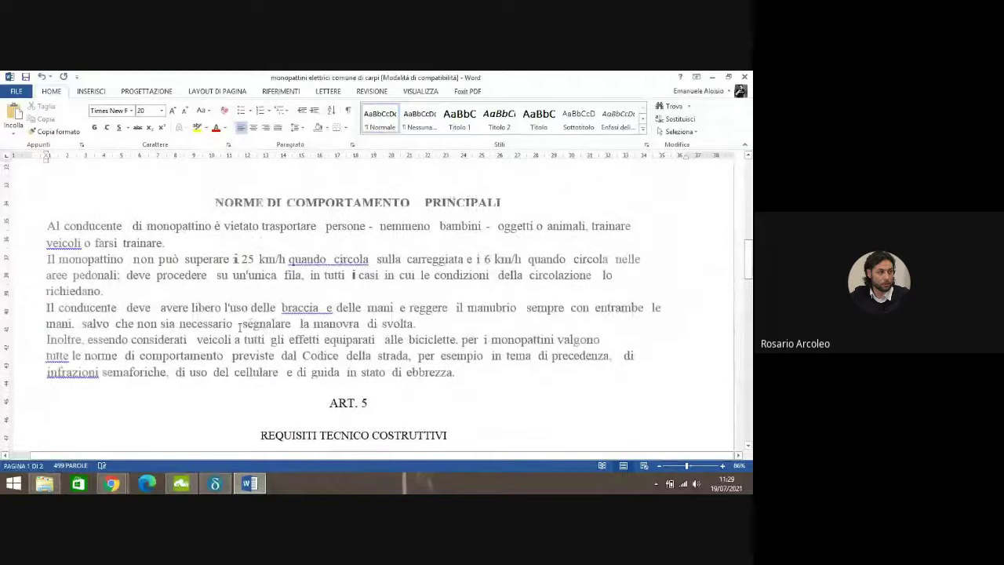
left_click(328, 308)
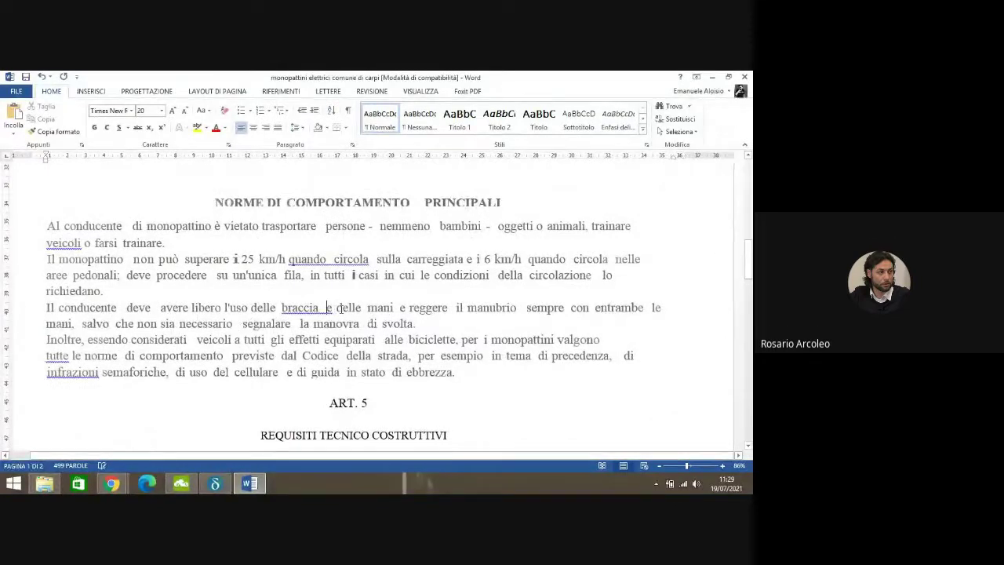
key("BackSpace")
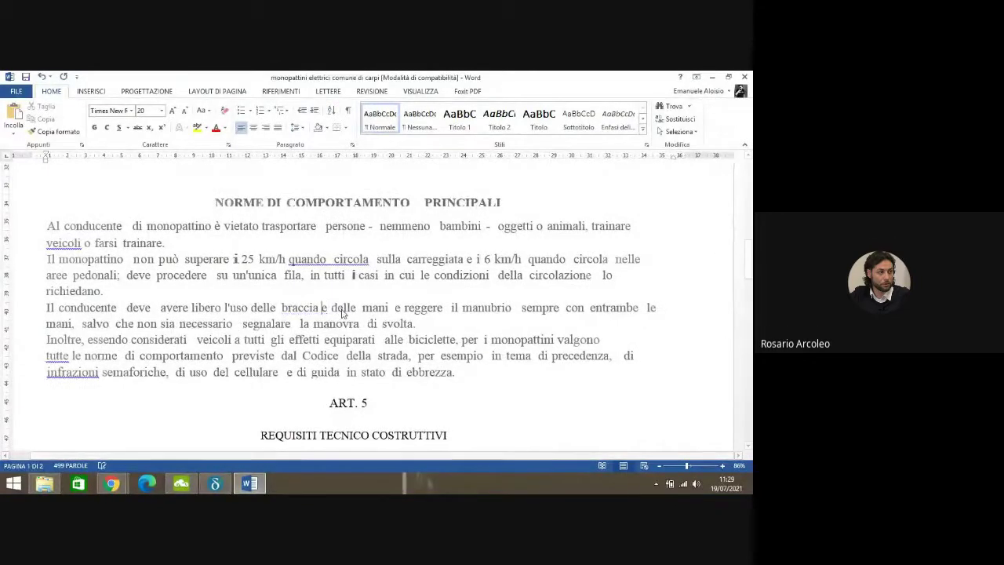
- Save a copy of the regulation on drive F: as "monopattini elettrici comune di Palermo" and close the document
left_click(12, 91)
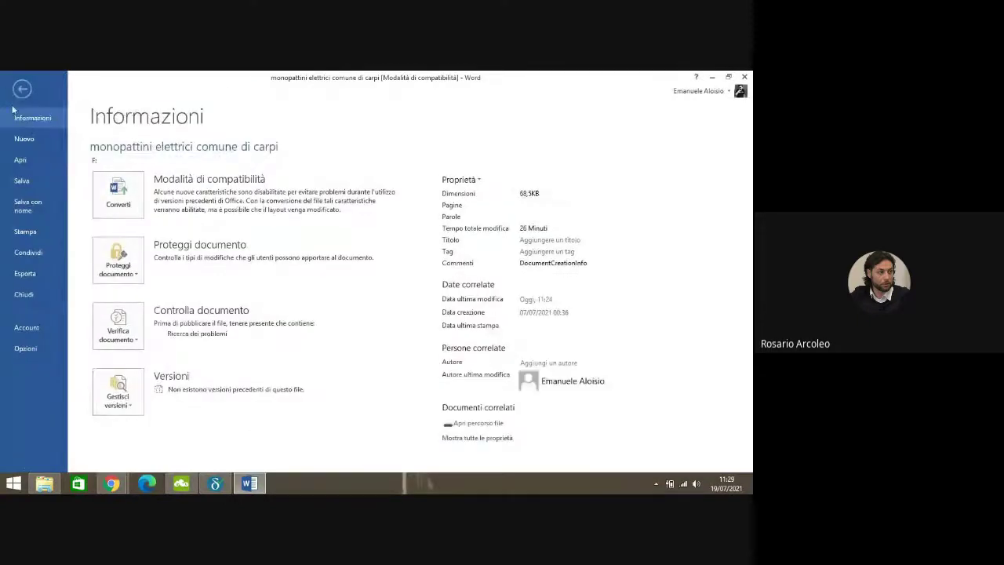
left_click(21, 205)
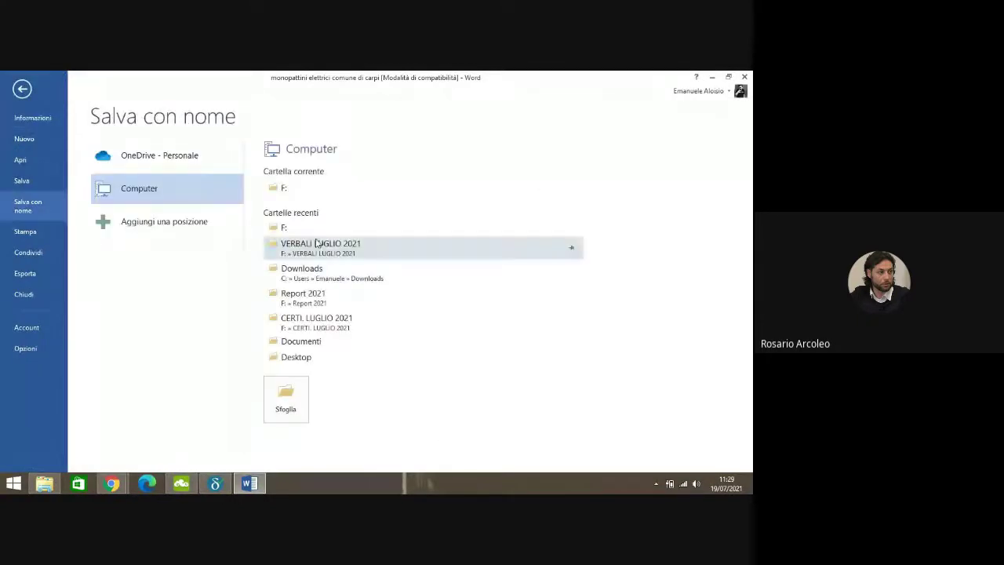
left_click(302, 188)
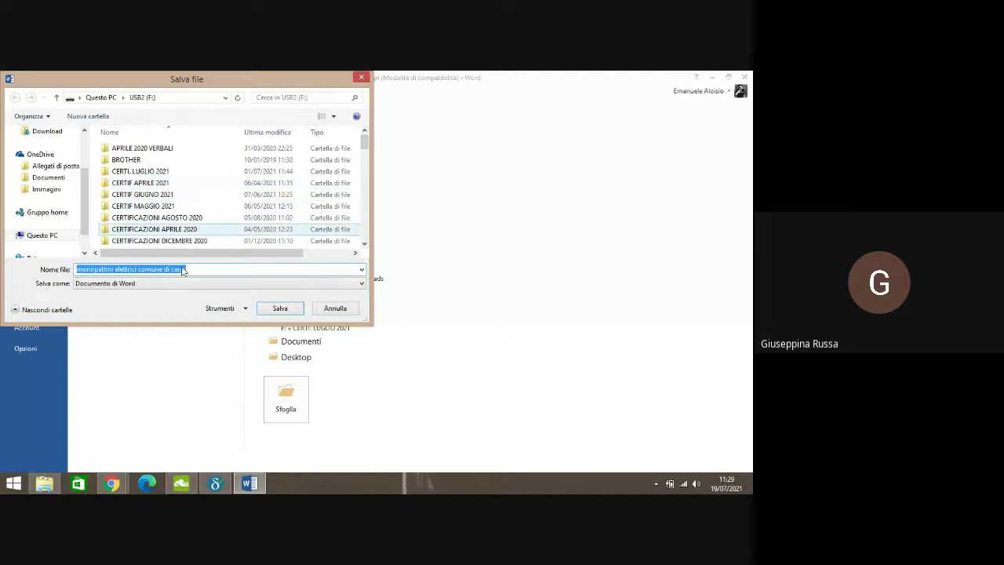
left_click(200, 268)
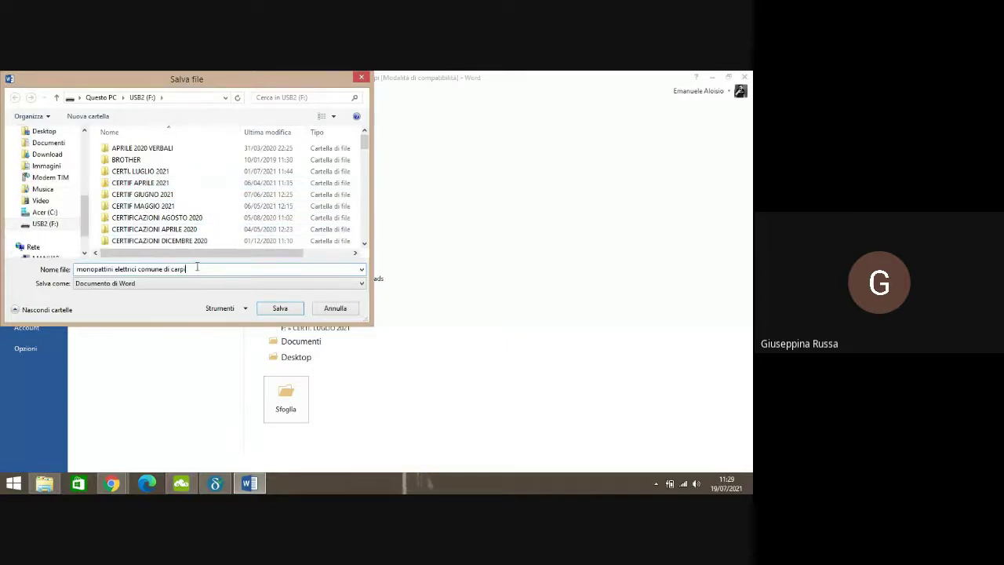
key("BackSpace")
key("BackSpace")
key("BackSpace")
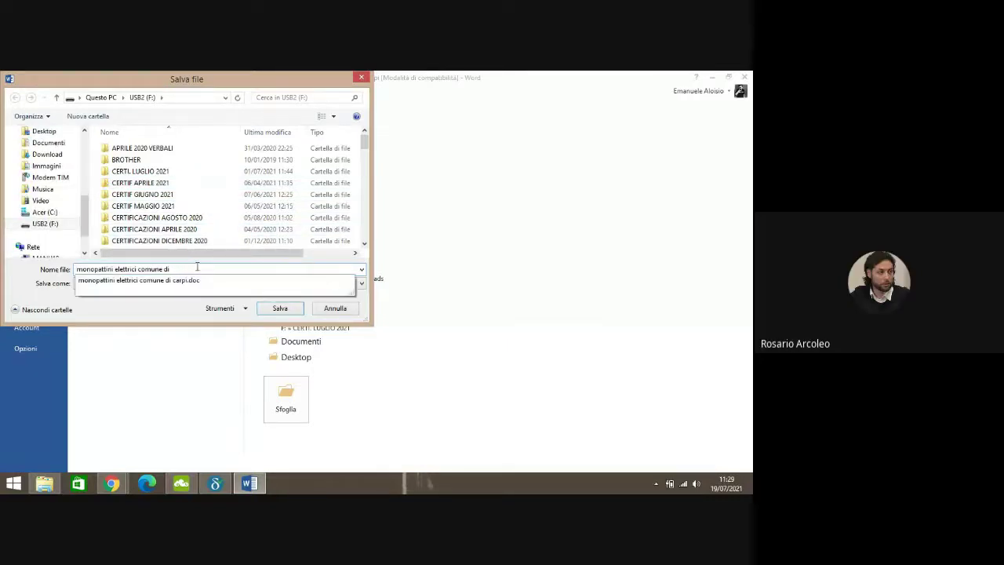
type("Pale")
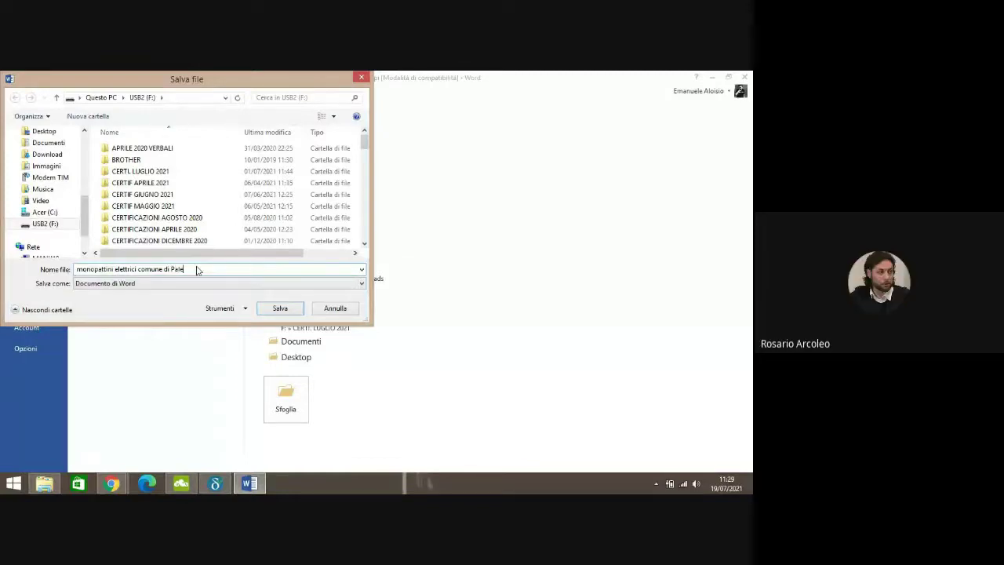
type("rmo")
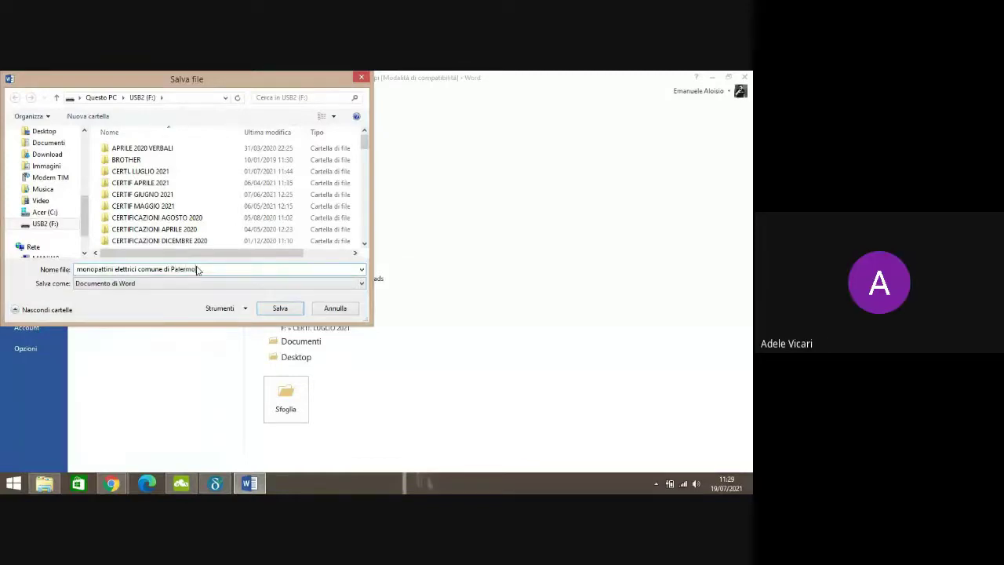
left_click(276, 312)
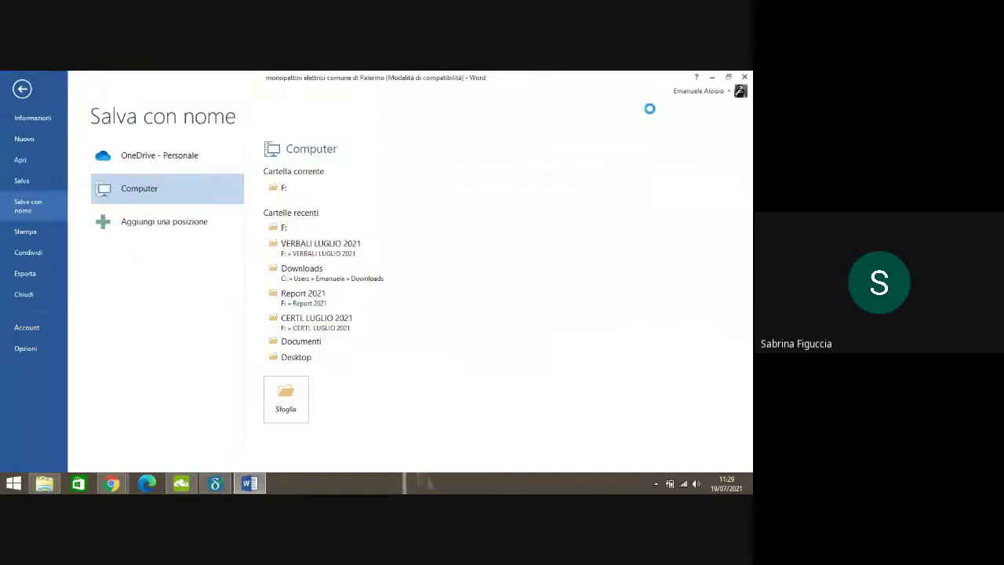
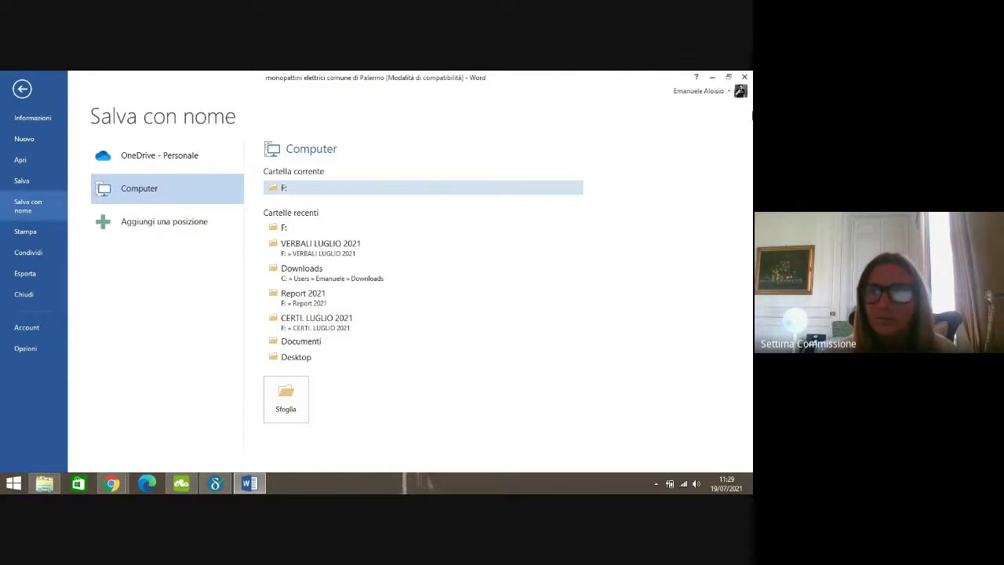
key("Escape")
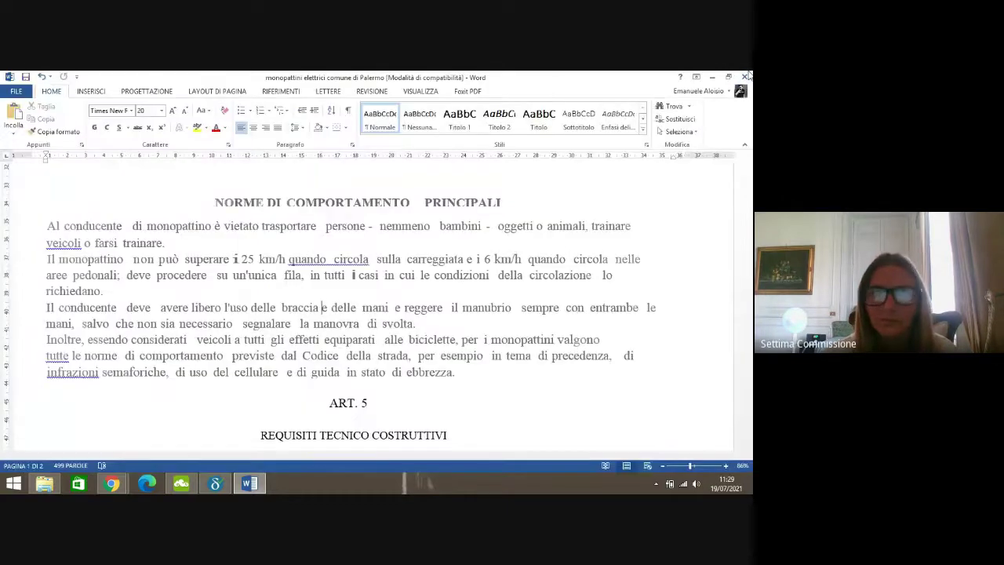
left_click(746, 75)
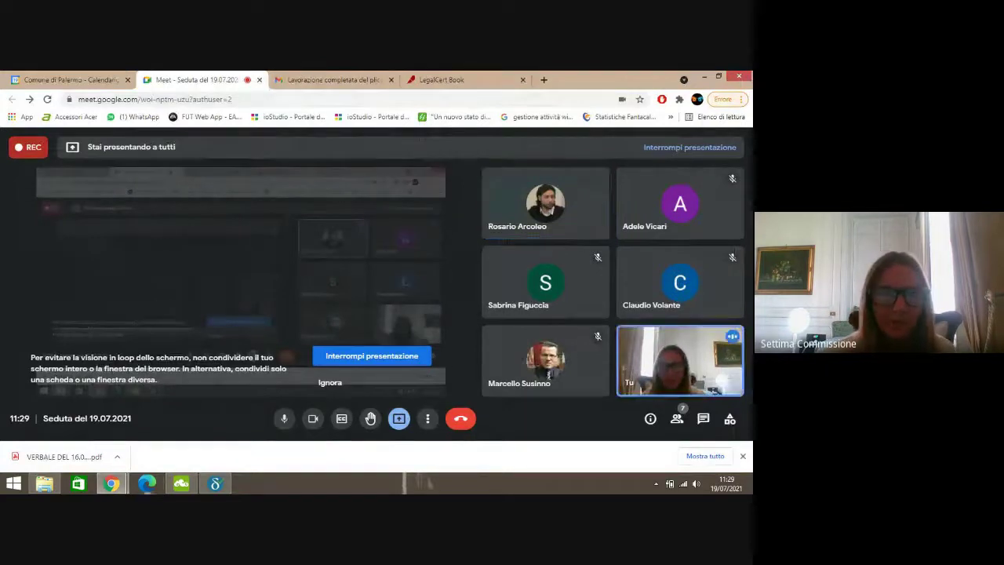
- In File Explorer, search drive USB2 (F:) for "monopattini" and open "monopattini elettrici comune di carpi"
left_click(45, 484)
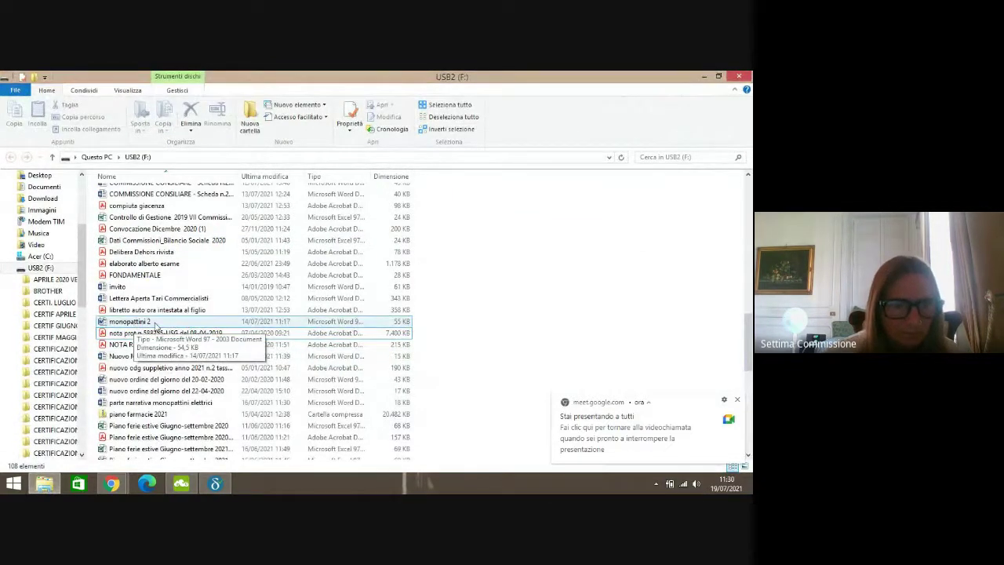
left_click(161, 332)
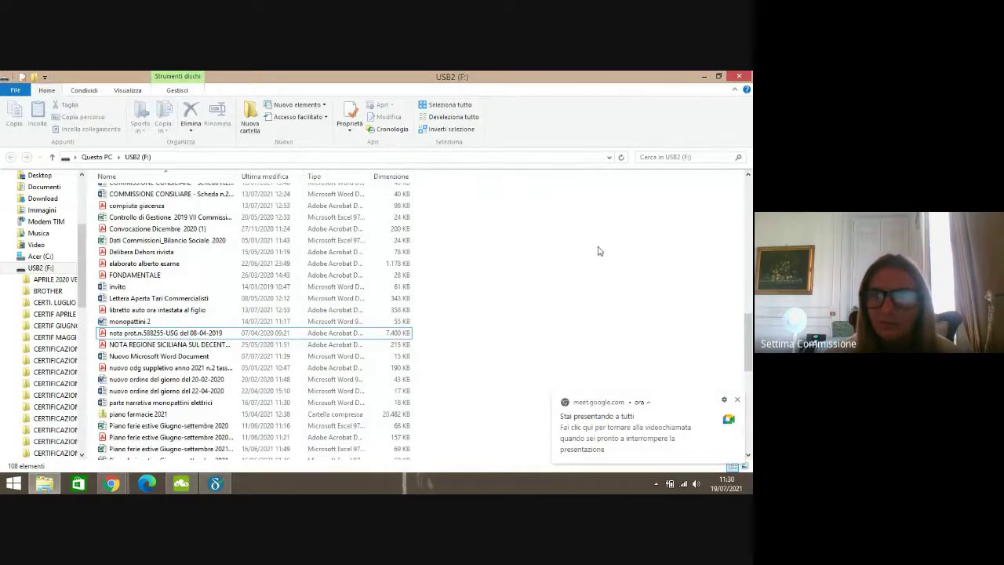
left_click(646, 157)
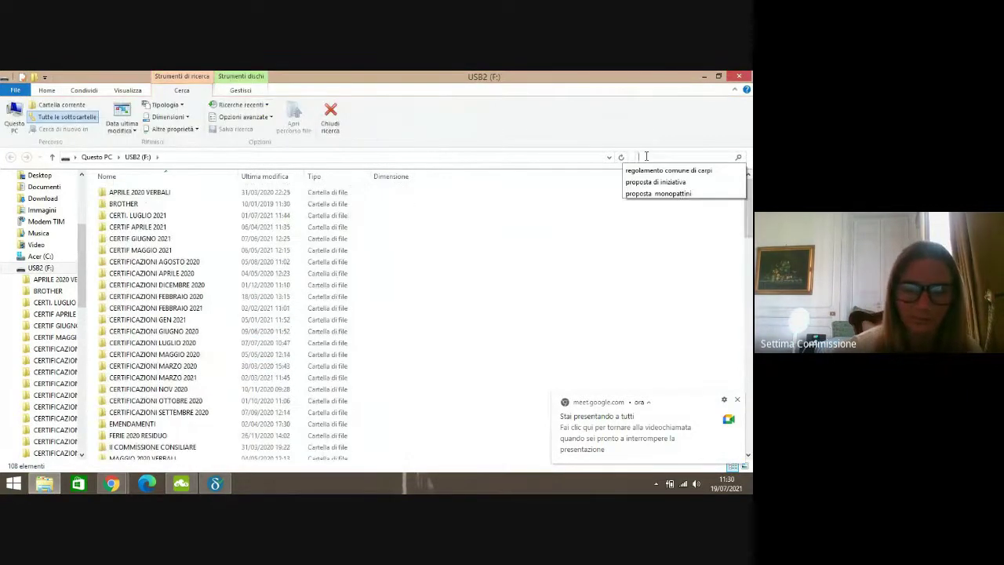
type("monopattini")
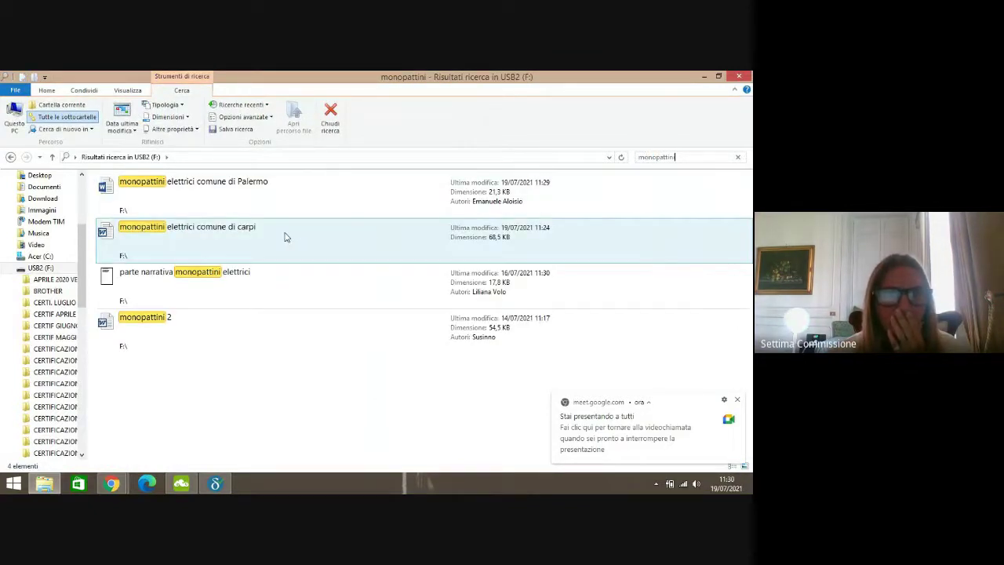
left_click(284, 237)
double_click(277, 236)
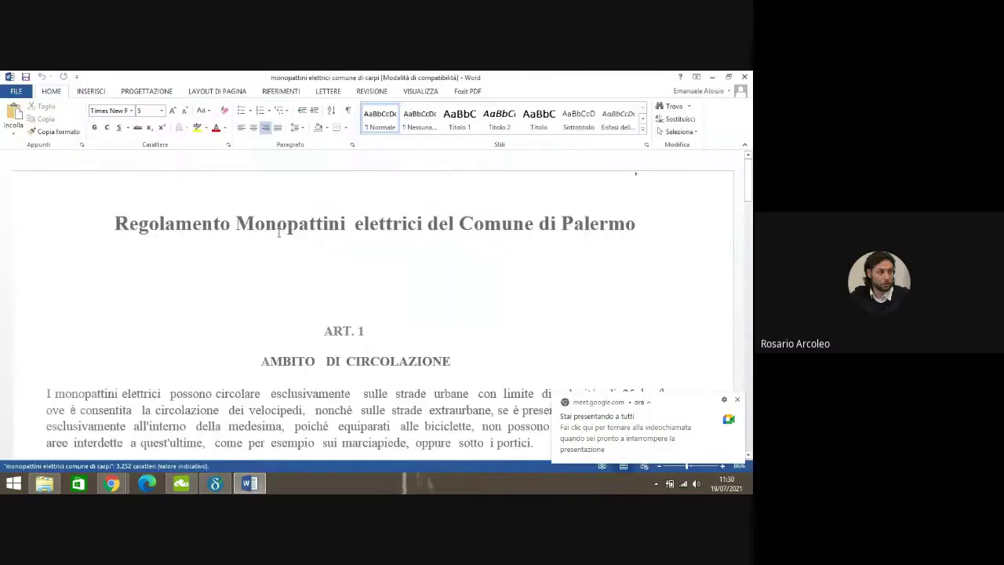
- Copy the first line below "REQUISITI TECNICO-COSTRUTTIVI", from "I monopattini elettrici" to "un motore", and close the Carpi document
left_click_drag(749, 188, 749, 290)
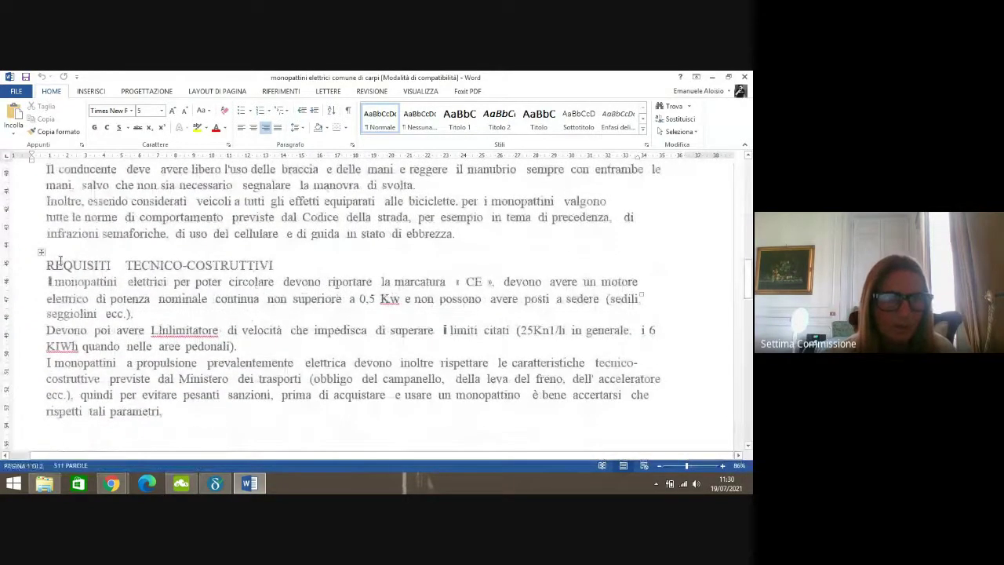
left_click_drag(48, 282, 635, 284)
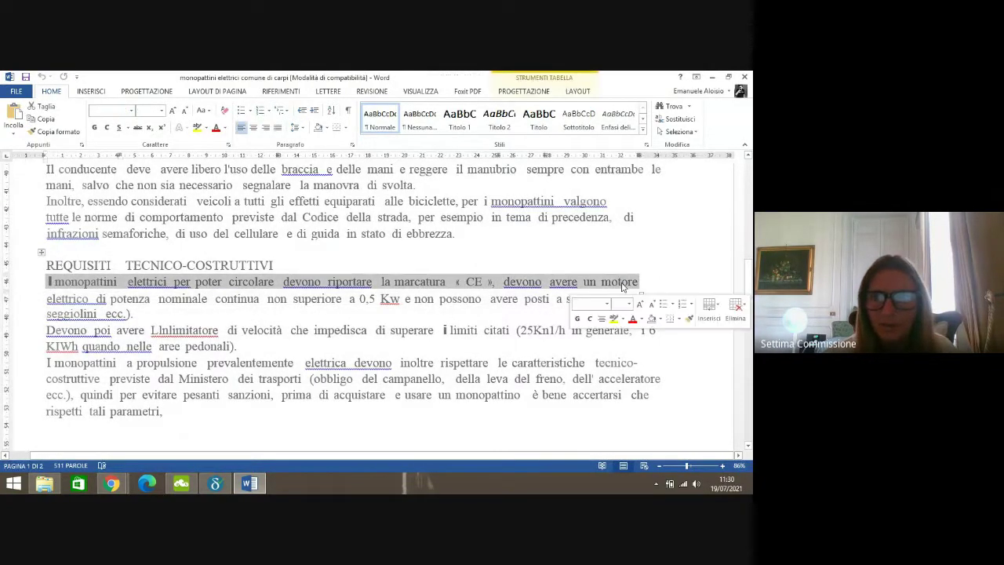
right_click(626, 287)
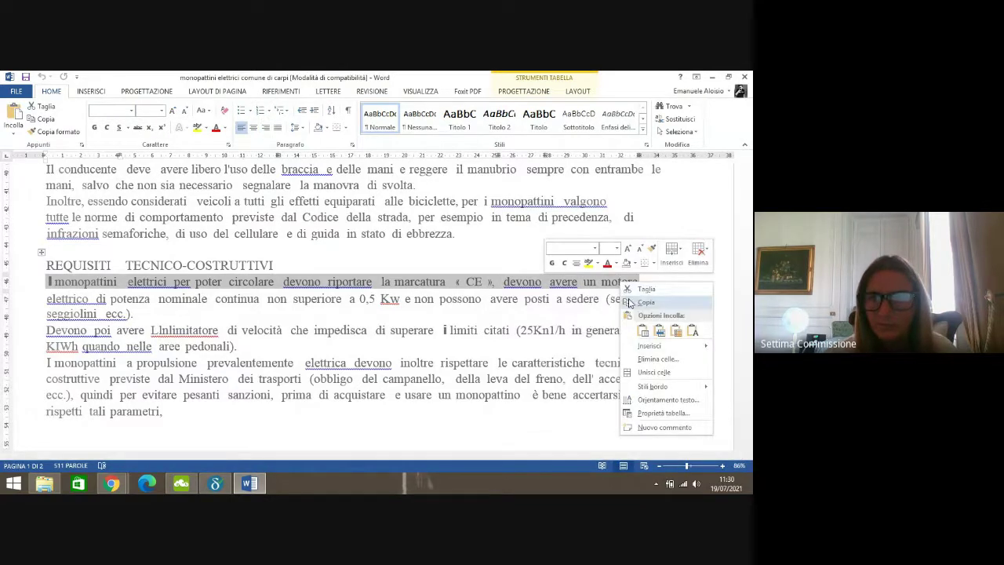
left_click(634, 302)
left_click(745, 77)
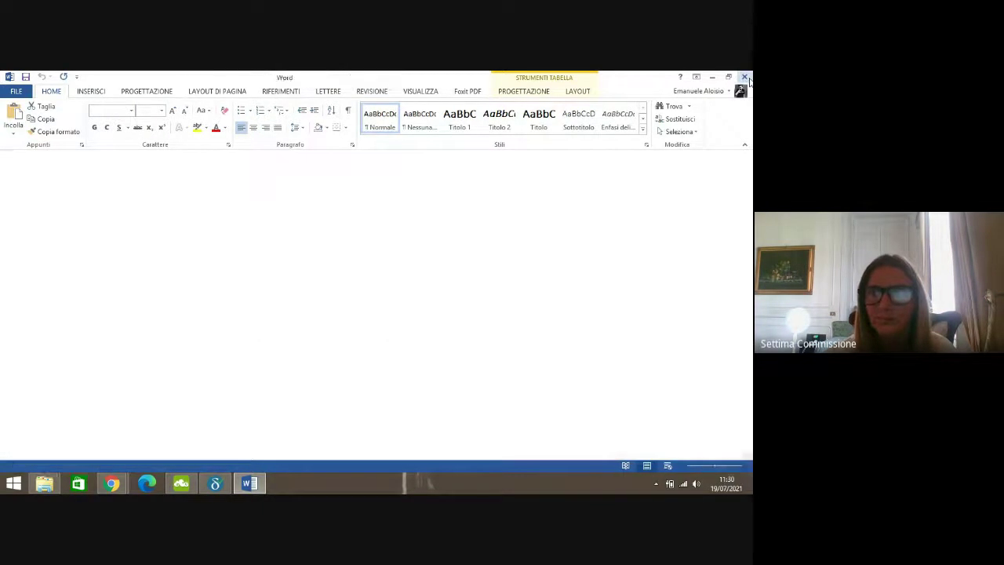
- Open "monopattini elettrici comune di Palermo" and paste the copied line on a new line below the Art. 5 heading "REQUISITI TECNICO COSTRUTTIVI"
double_click(209, 195)
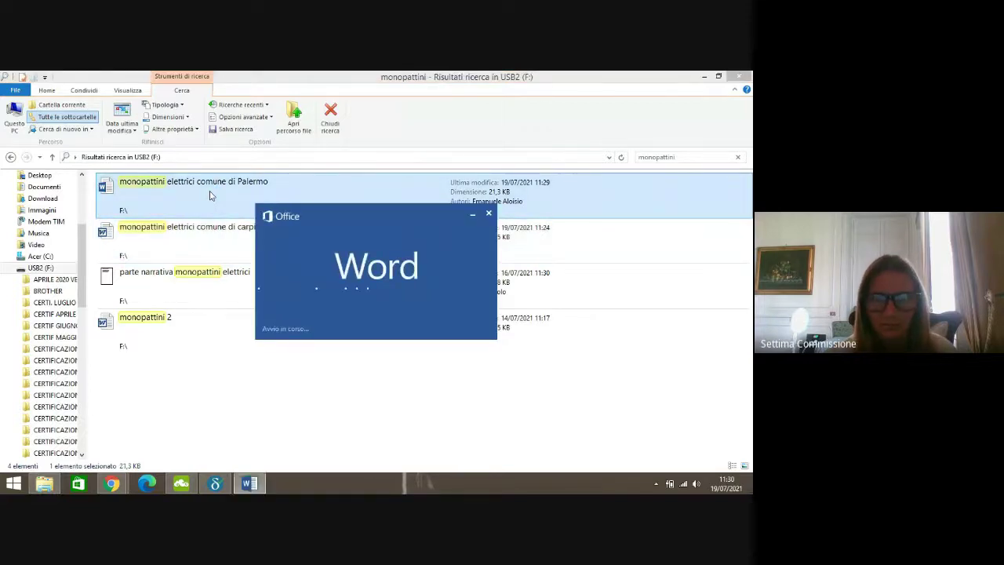
left_click_drag(750, 195, 749, 302)
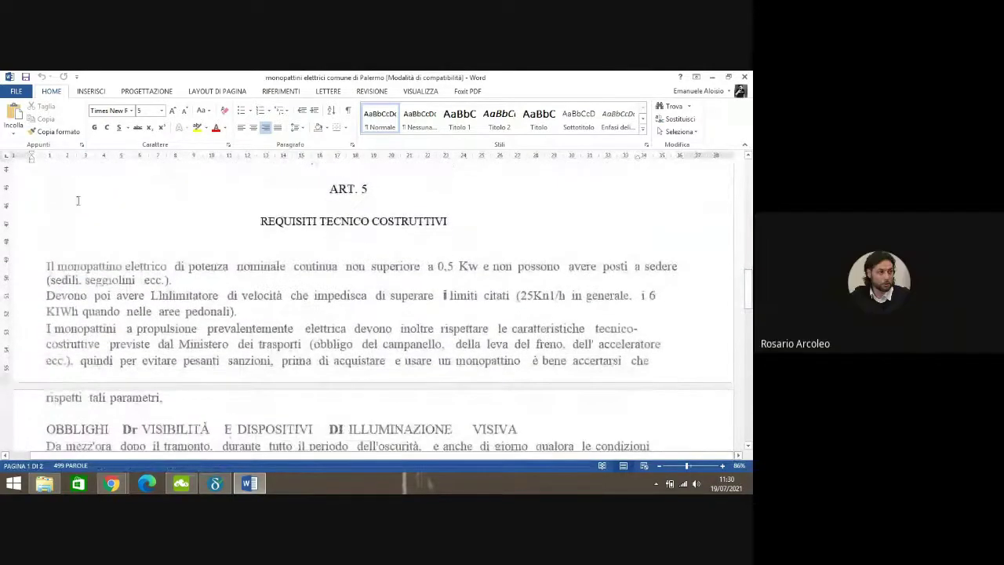
left_click(50, 251)
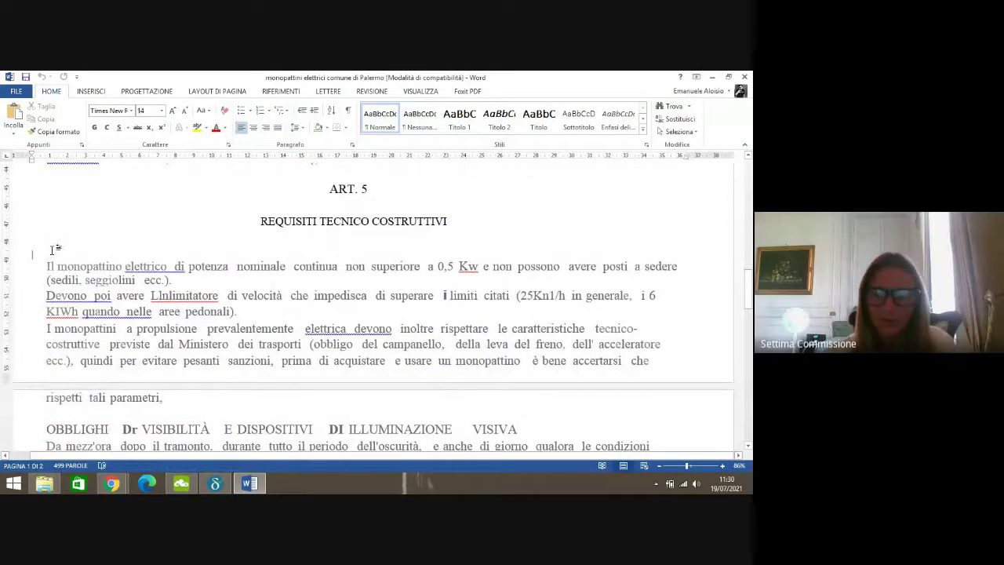
key("Return")
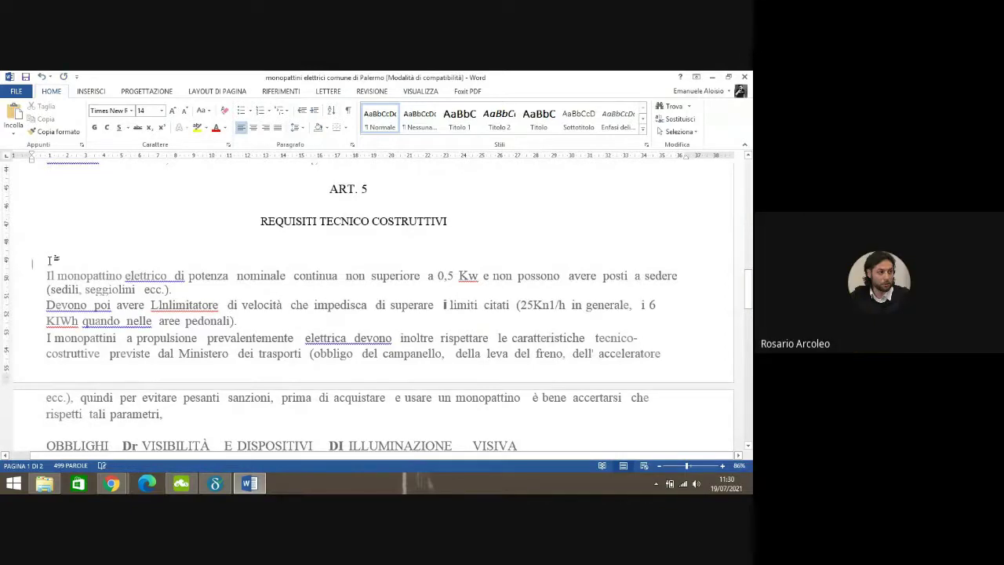
right_click(51, 260)
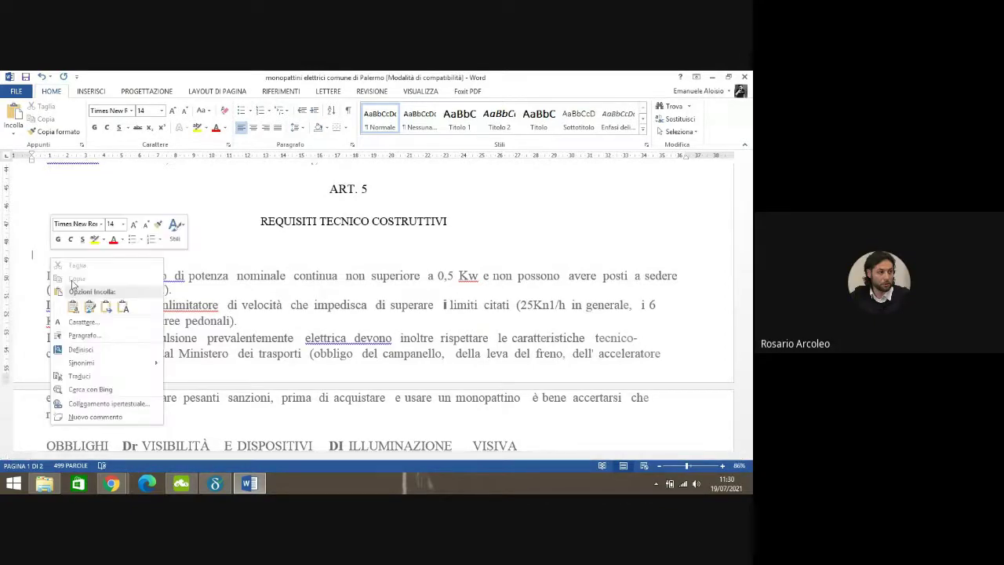
left_click(73, 307)
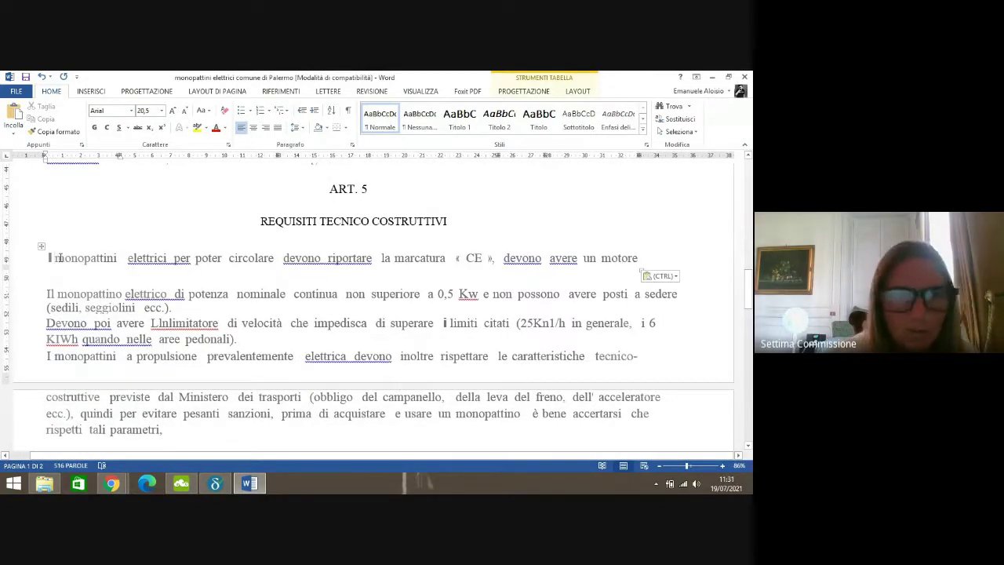
- Retype the initial "I" before "monopattini" in the pasted first line of Art. 5
left_click(58, 258)
key("BackSpace")
key("BackSpace")
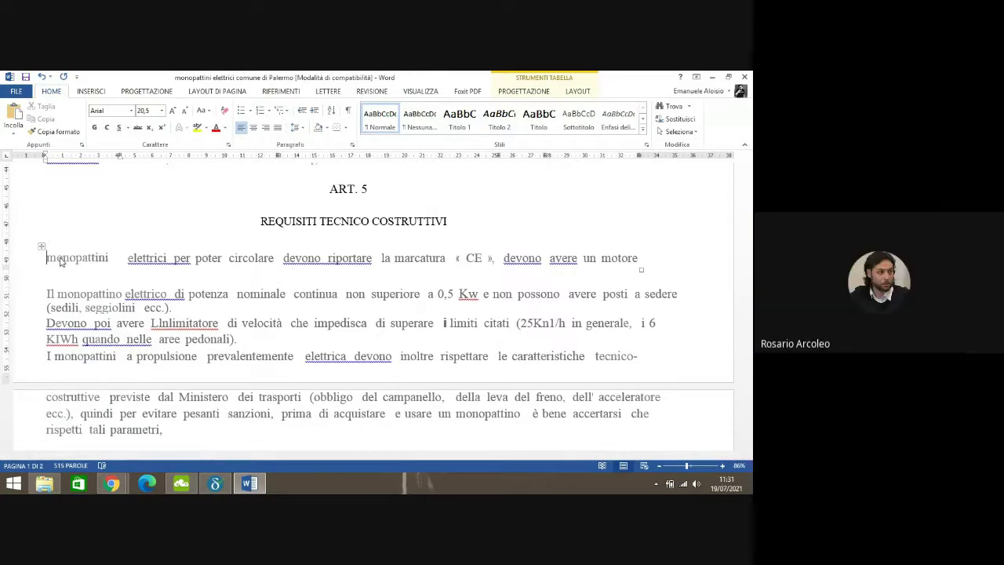
type("I")
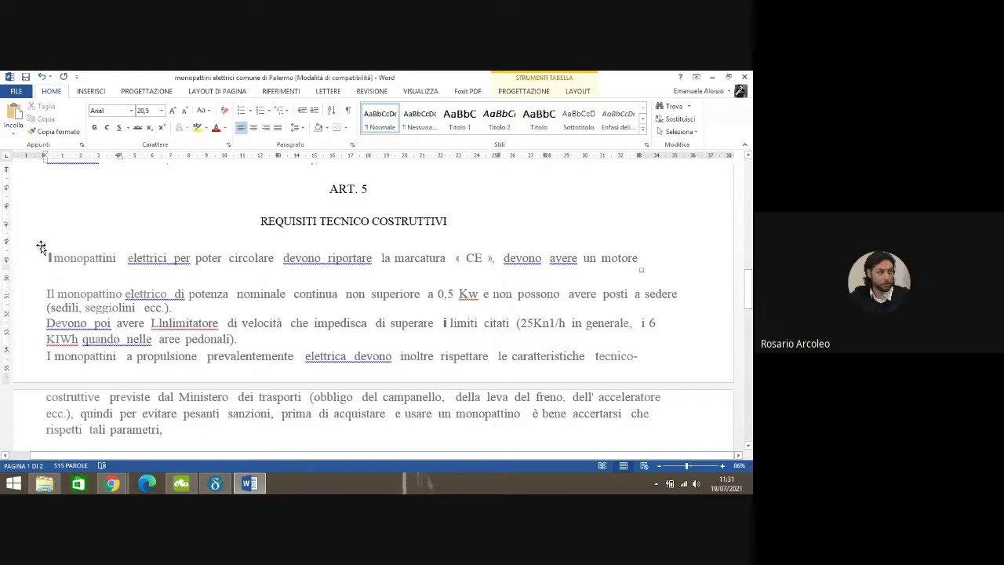
- Copy the line "I monopattini elettrici ... un motore" and paste it directly above "Il monopattino elettrico di potenza" in Art. 5
left_click_drag(50, 258, 607, 259)
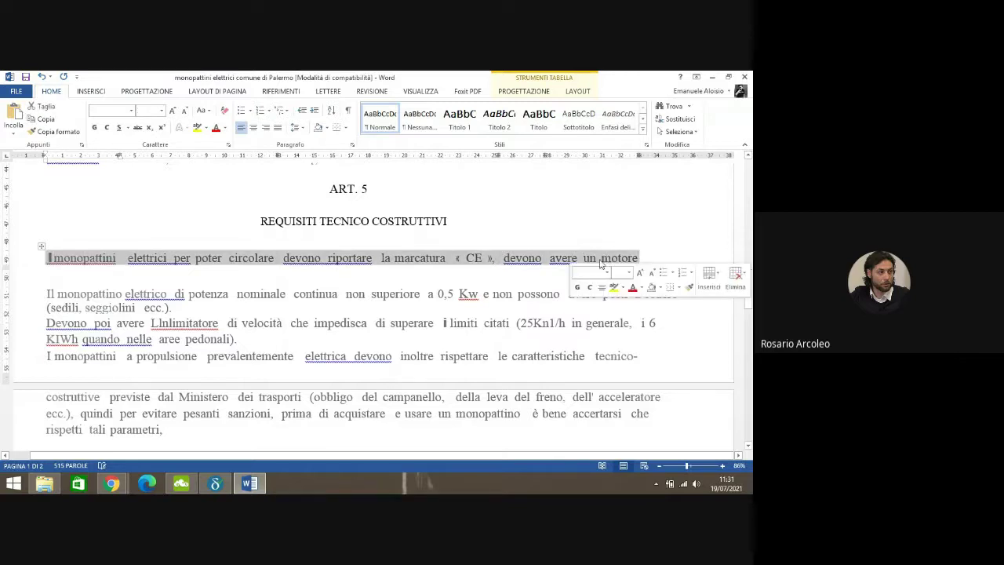
right_click(584, 259)
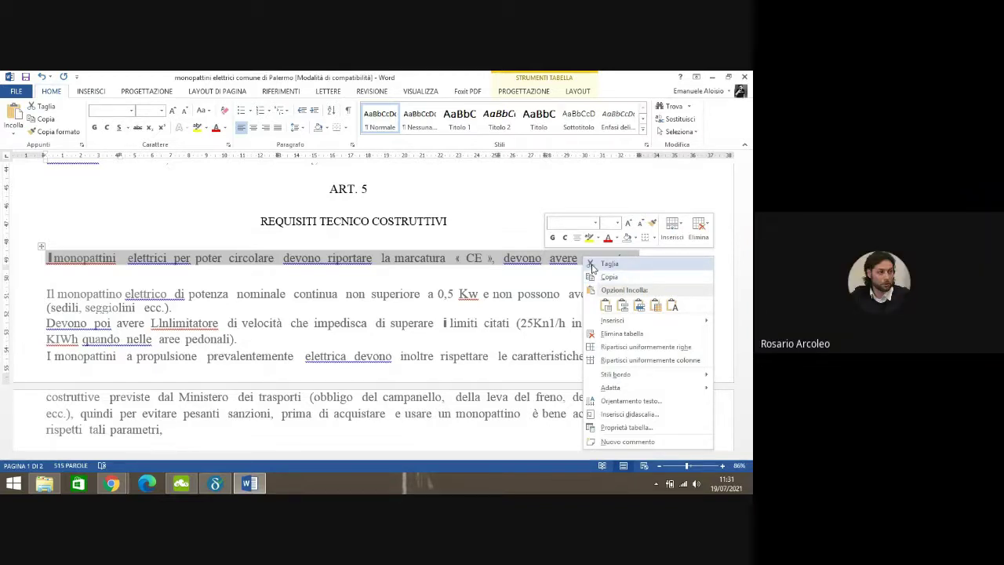
left_click(605, 276)
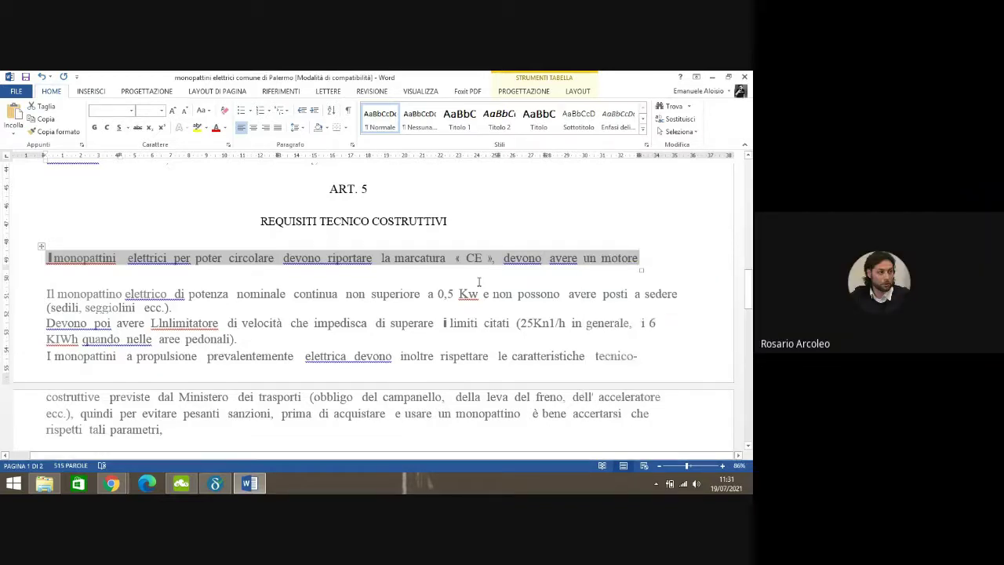
left_click(47, 293)
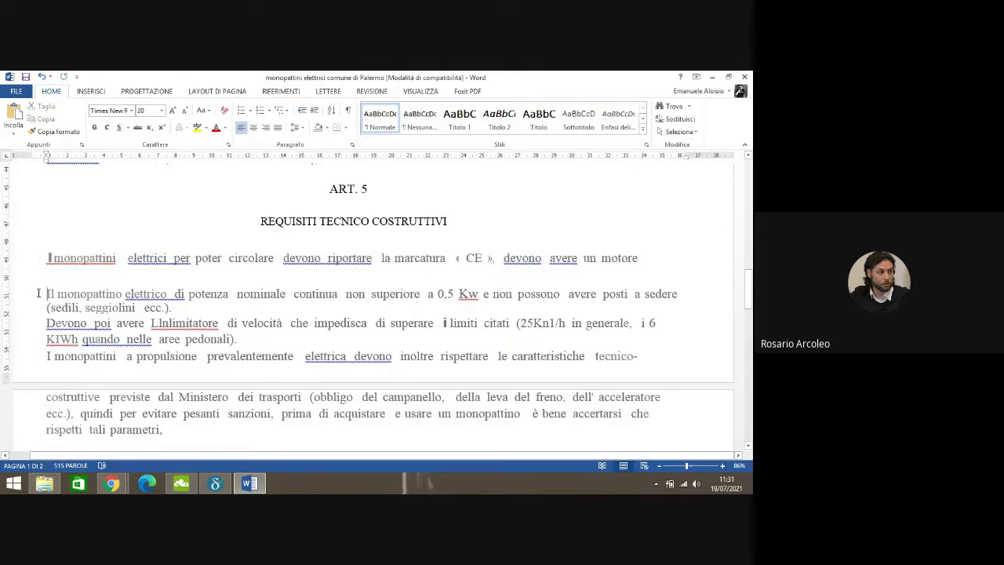
right_click(47, 294)
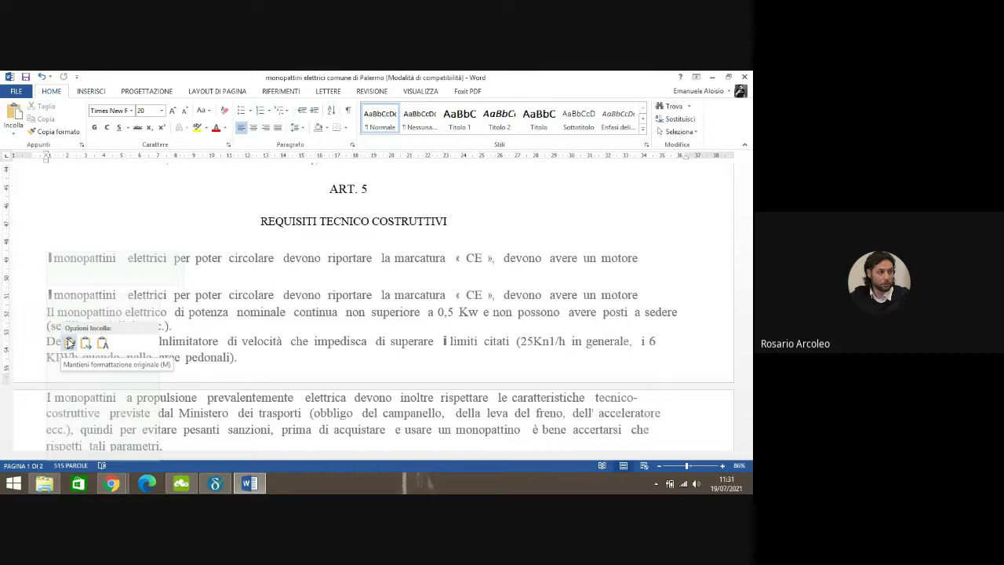
left_click(67, 338)
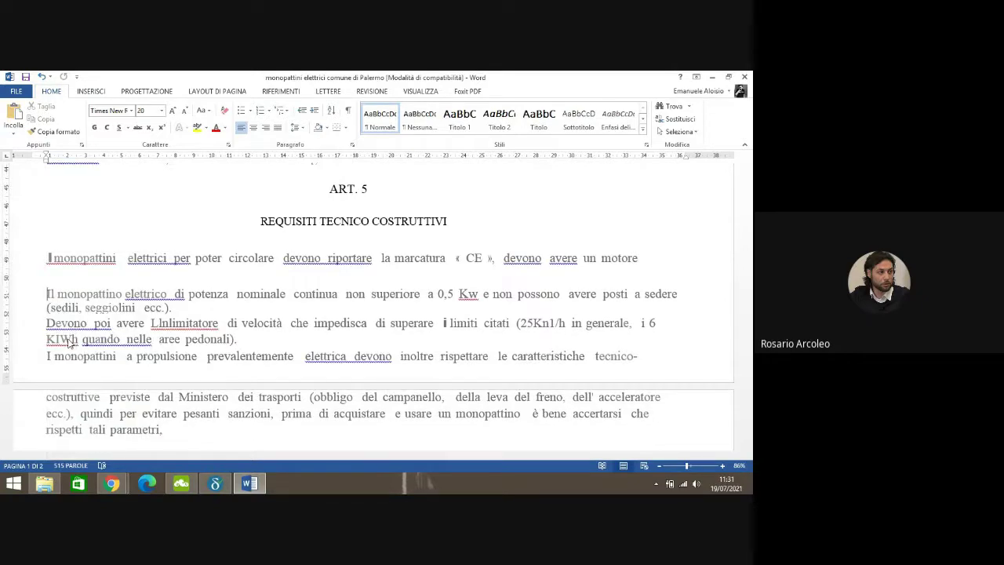
key("ctrl+v")
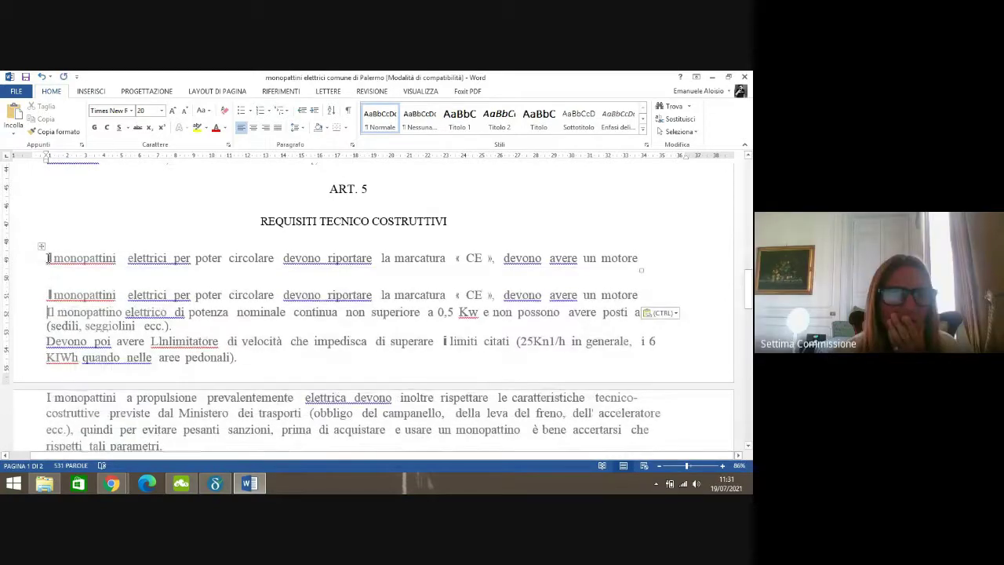
- Delete the upper duplicate line "I monopattini elettrici ... un motore" below the Art. 5 heading together with its empty table
left_click_drag(49, 258, 608, 261)
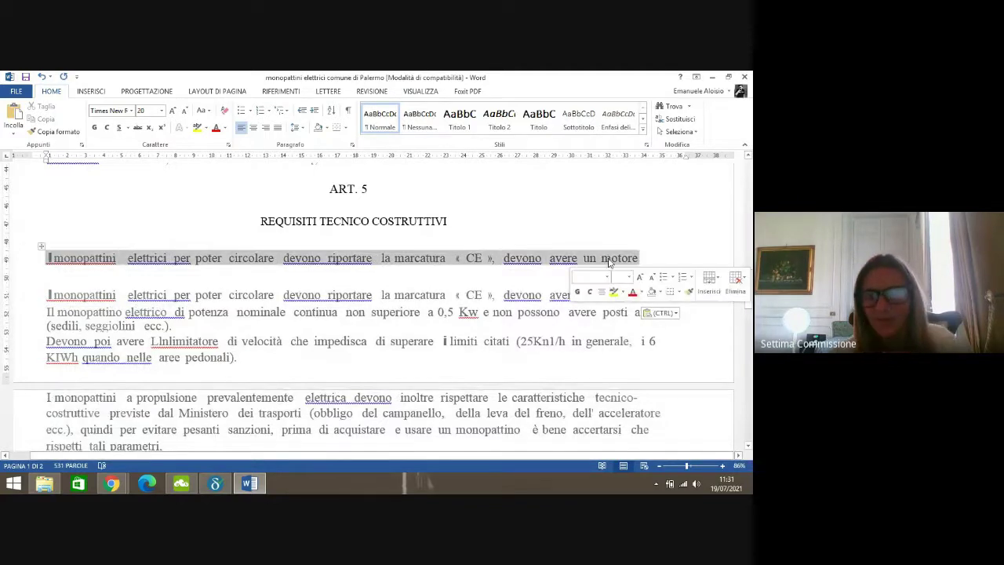
key("Delete")
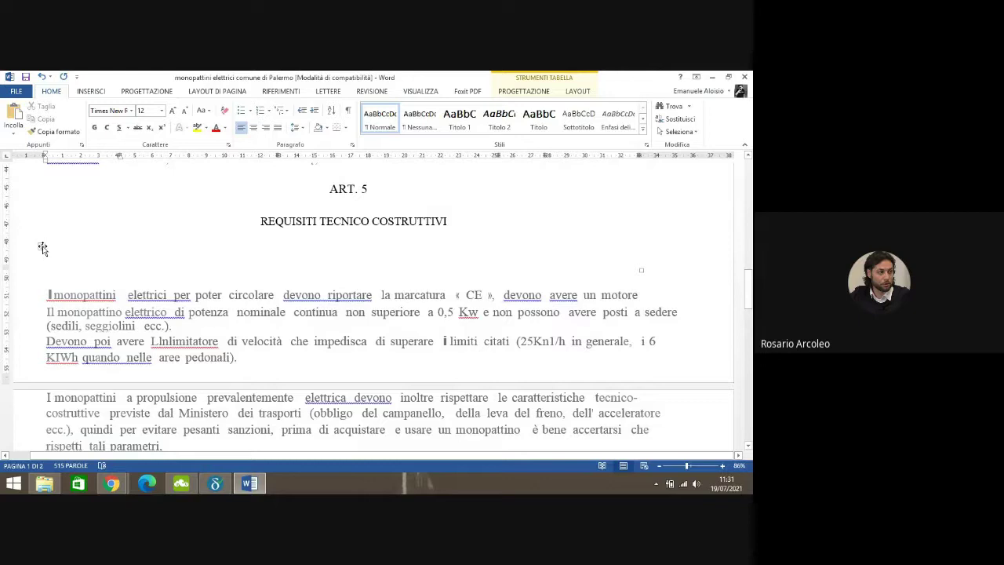
right_click(42, 247)
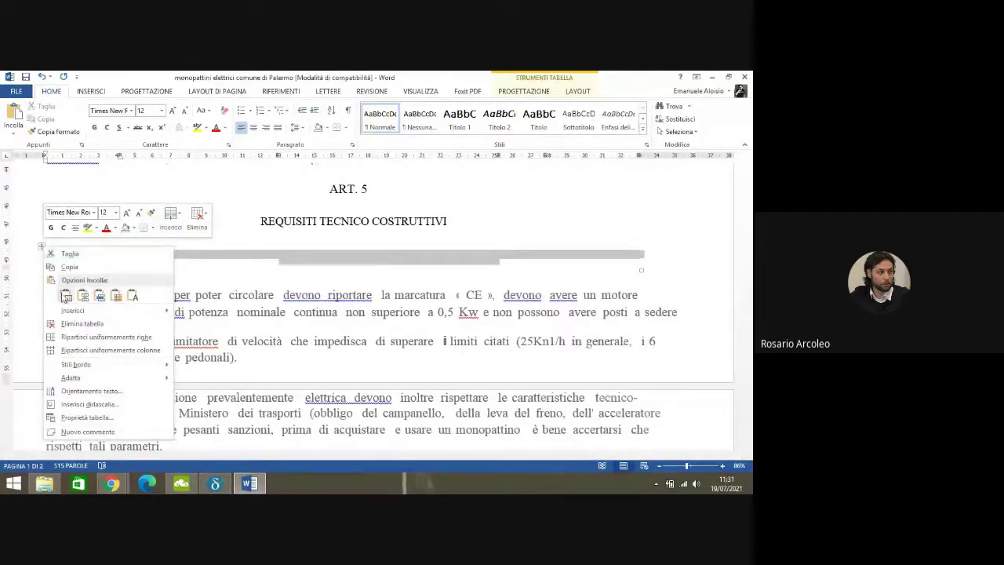
left_click(67, 323)
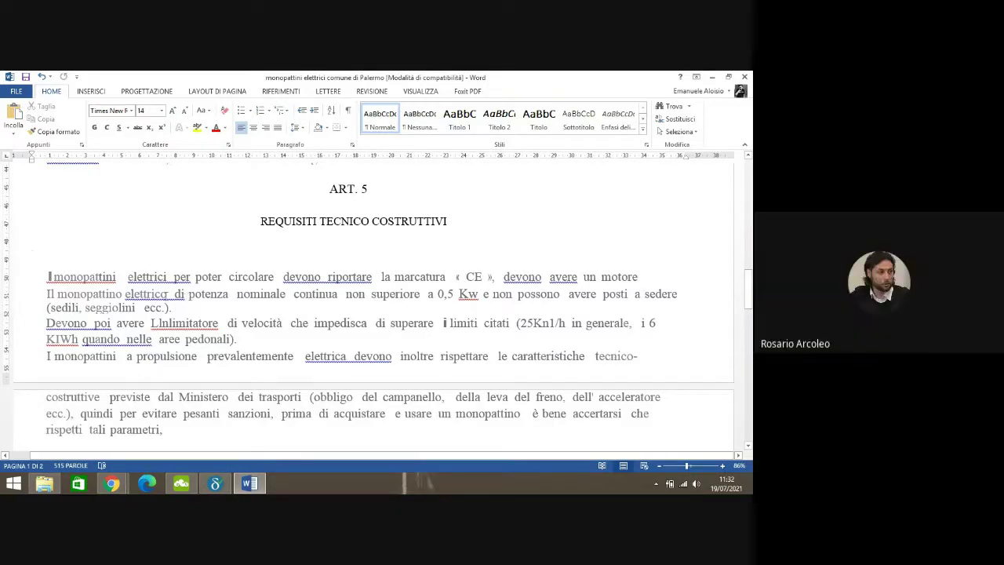
- Remove "Il monopattino elettrico" so the second line of Art. 5 begins with "di potenza nominale"
left_click(175, 295)
key("BackSpace")
key("BackSpace")
key("BackSpace")
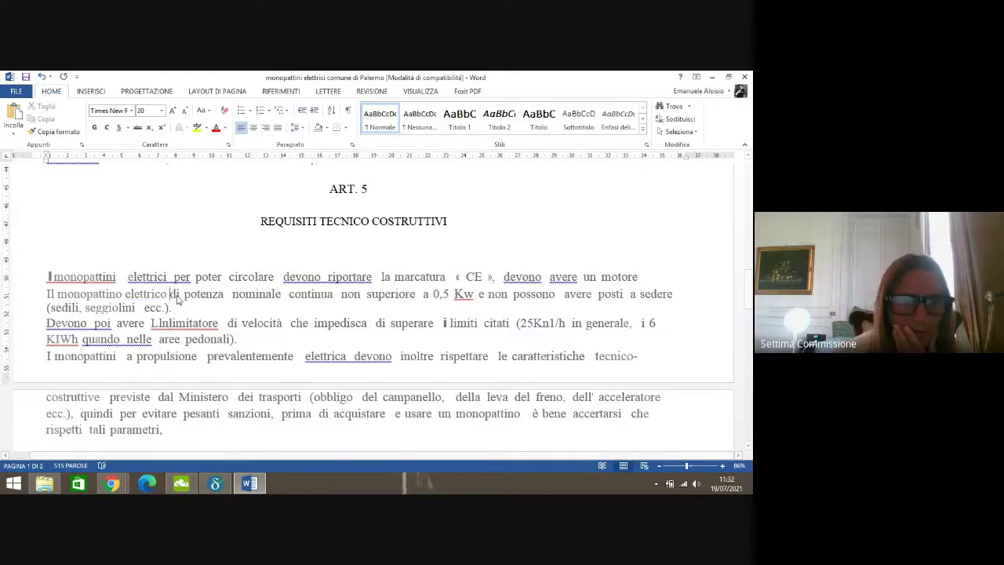
key("BackSpace")
key("BackSpace")
key("BackSpace")
key("BackSpace")
key("BackSpace")
key("BackSpace")
key("BackSpace")
key("BackSpace")
key("BackSpace")
key("BackSpace")
key("BackSpace")
key("BackSpace")
key("BackSpace")
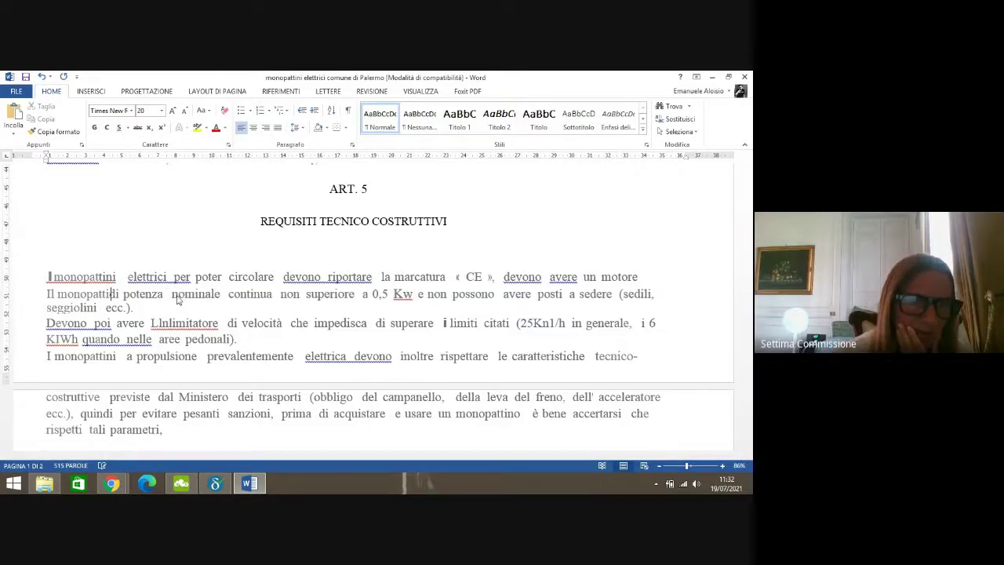
key("BackSpace")
key("BackSpace")
key("BackSpace")
key("BackSpace")
key("BackSpace")
key("BackSpace")
key("BackSpace")
key("BackSpace")
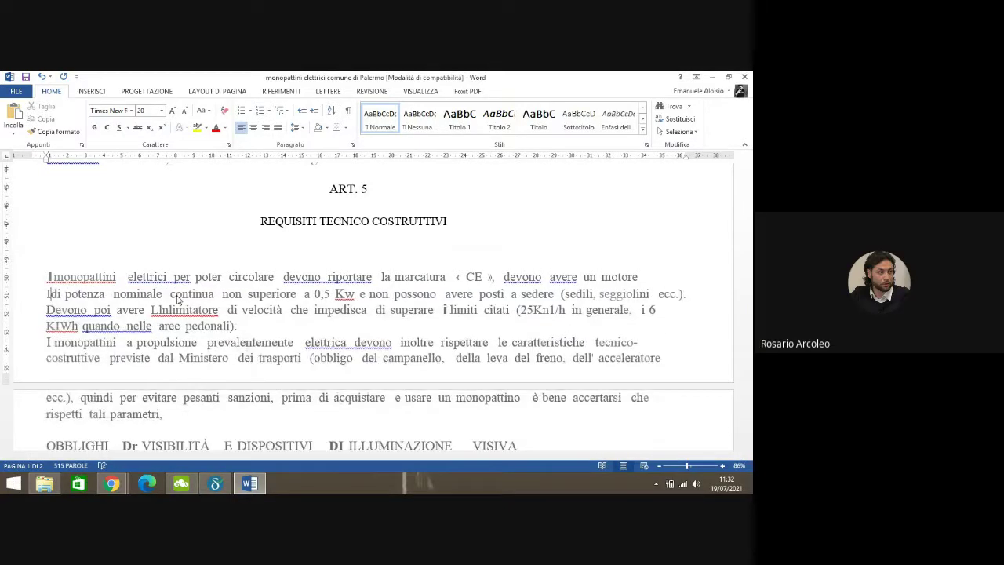
key("BackSpace")
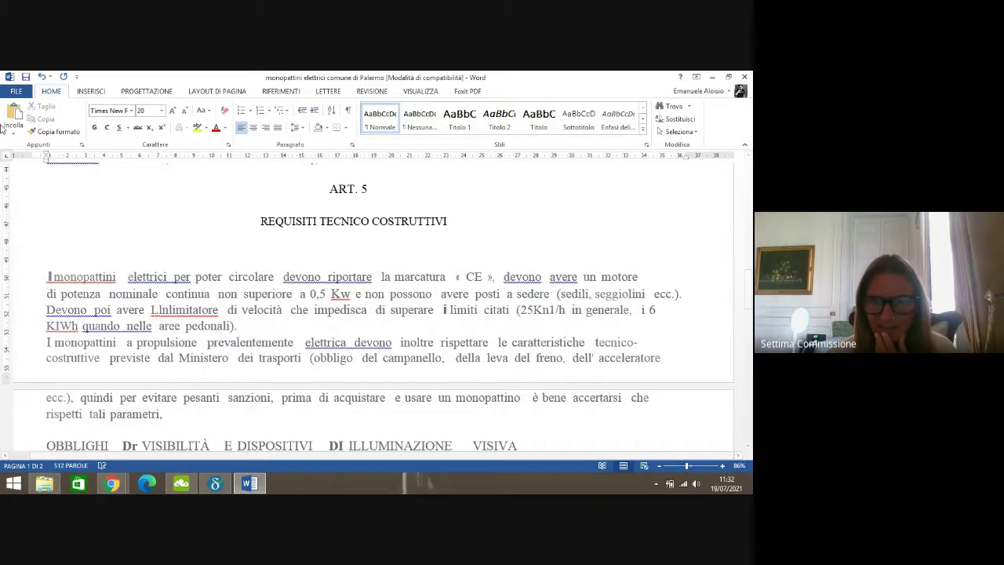
- Remove the extra space before "poi" and replace the garbled "Llnlimitatore" with "limitatore" in Art. 5
left_click(95, 310)
key("BackSpace")
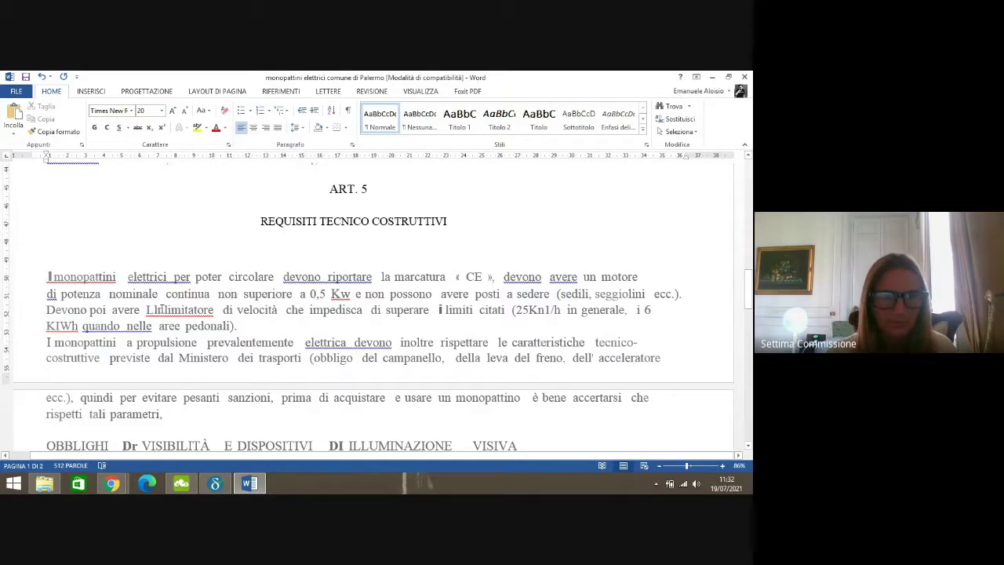
double_click(178, 310)
type("limitatore")
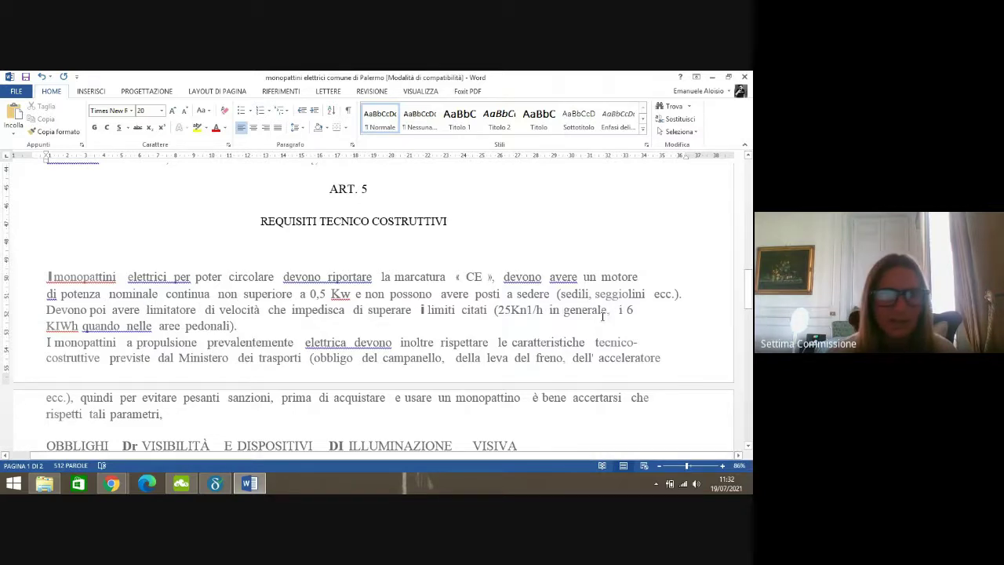
- Remove the extra spaces before "nelle", "limitatore", "aree", "di" and "velocità" in the speed limiter sentence
left_click(126, 325)
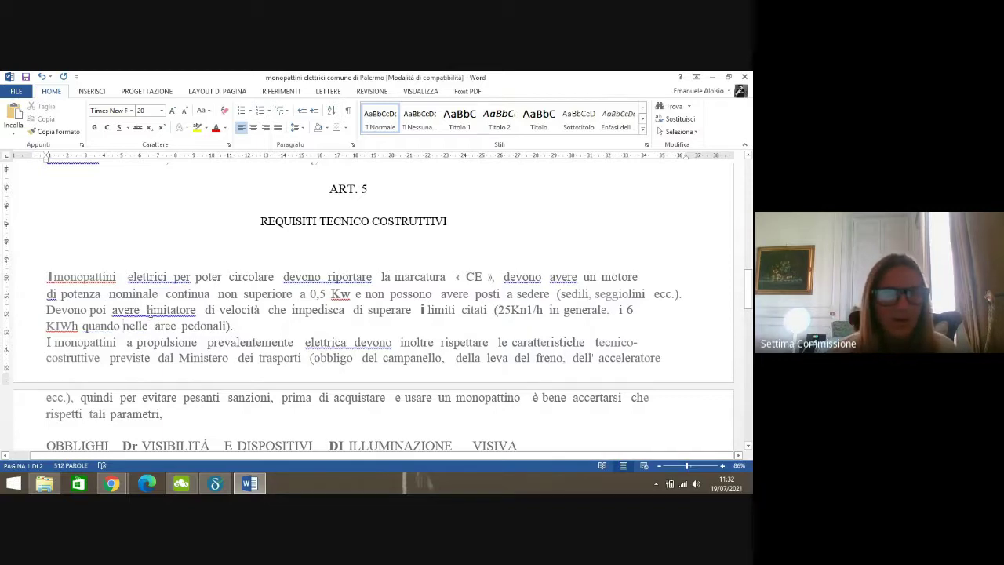
left_click(156, 317)
key("BackSpace")
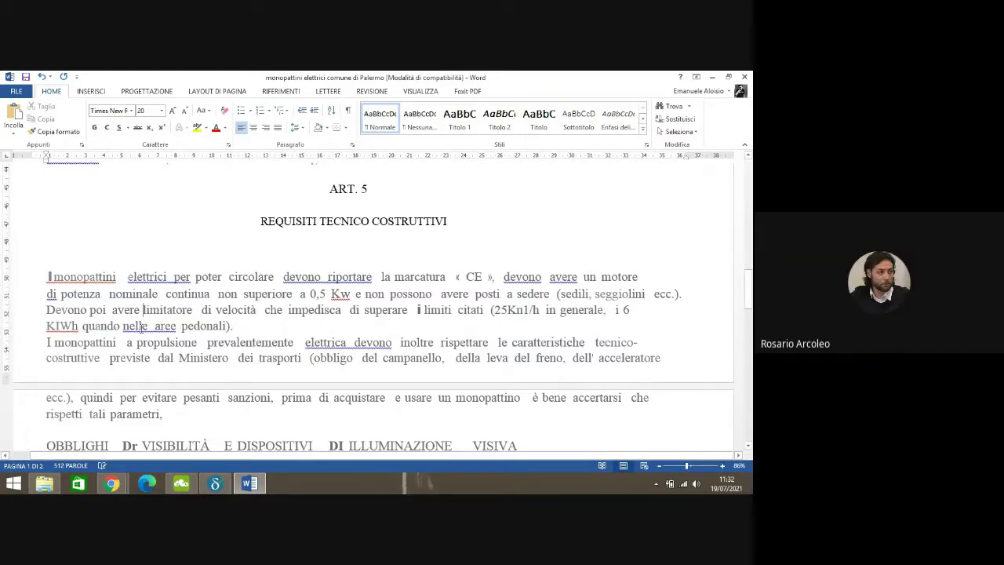
left_click(155, 326)
key("BackSpace")
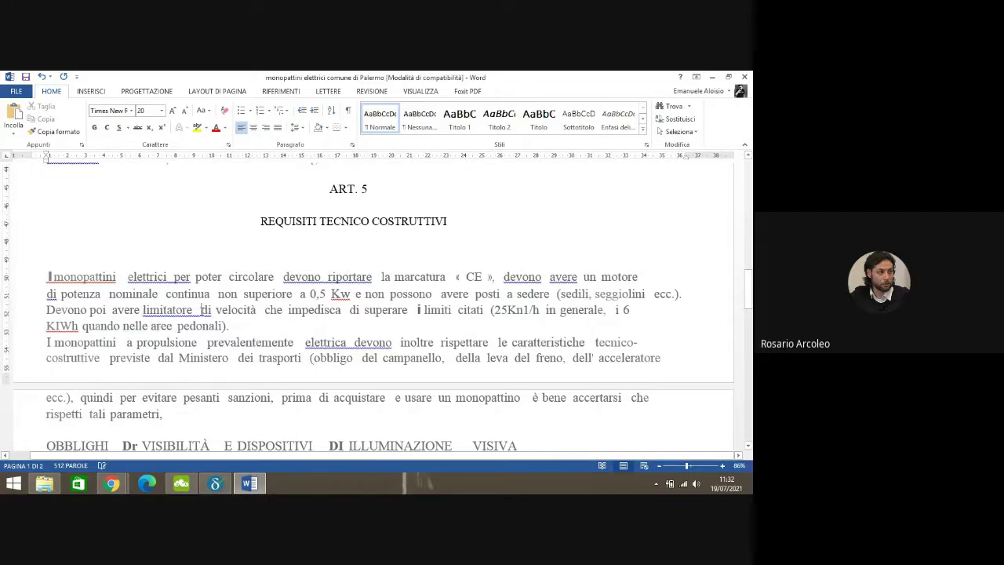
left_click(202, 310)
key("BackSpace")
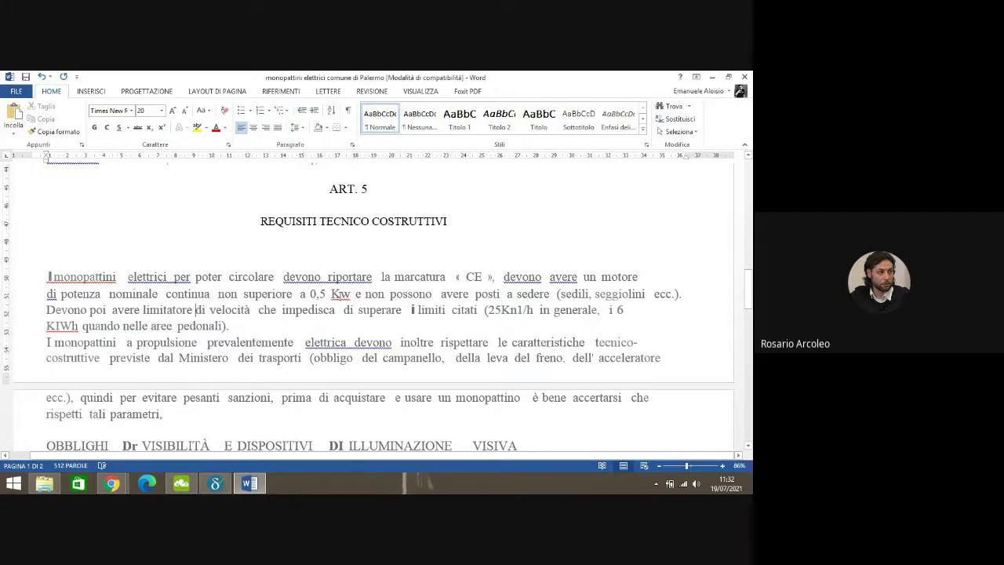
left_click(276, 311)
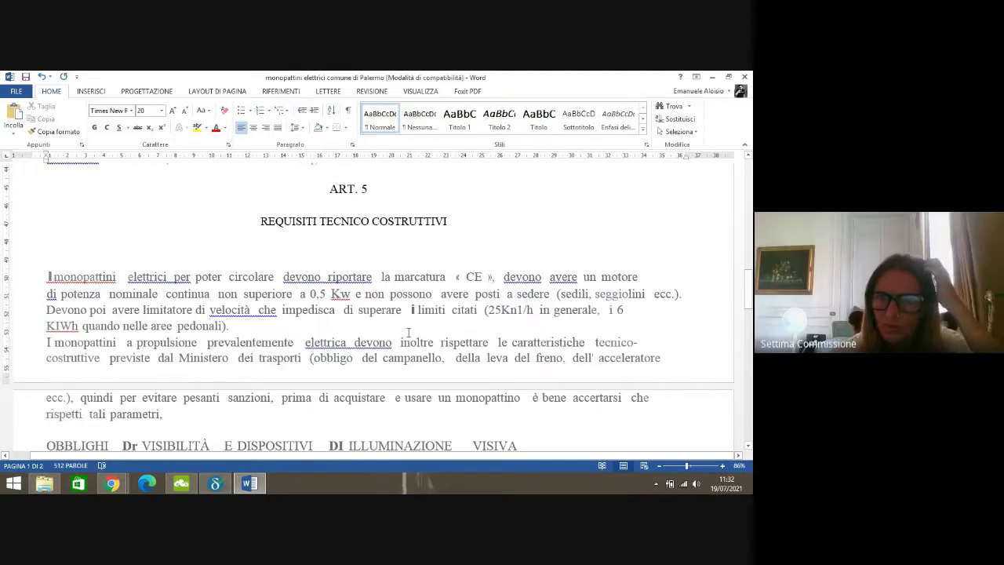
- Correct both garbled speed units in the speed limiter sentence to "Km/h", after 25 and after 6
key("BackSpace")
key("BackSpace")
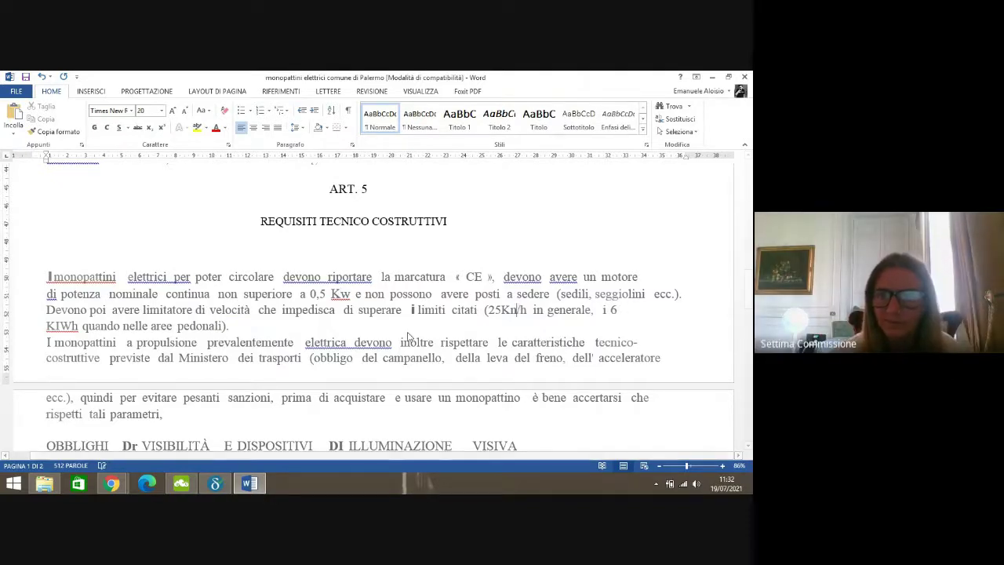
type("m")
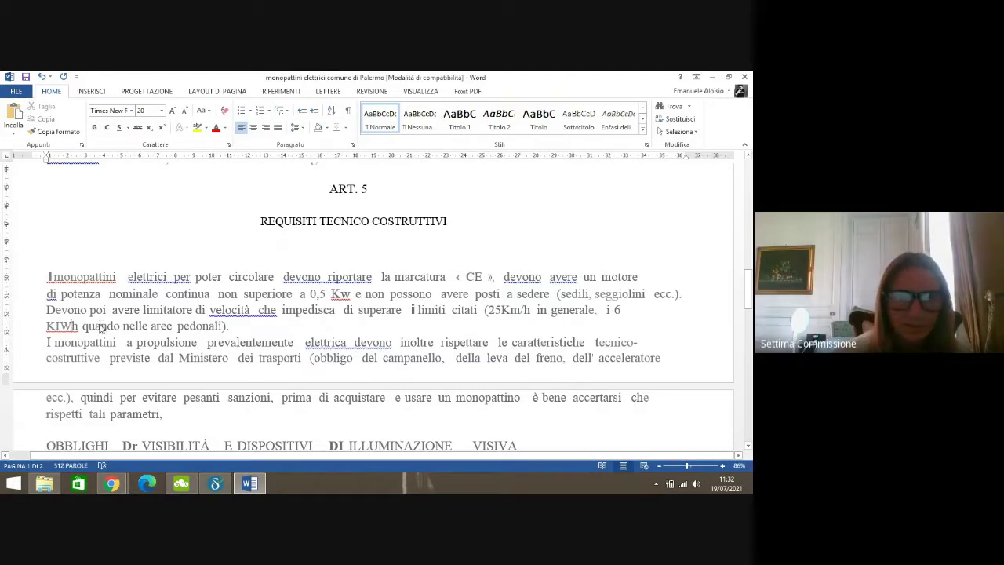
left_click(72, 326)
key("BackSpace")
key("BackSpace")
type("m")
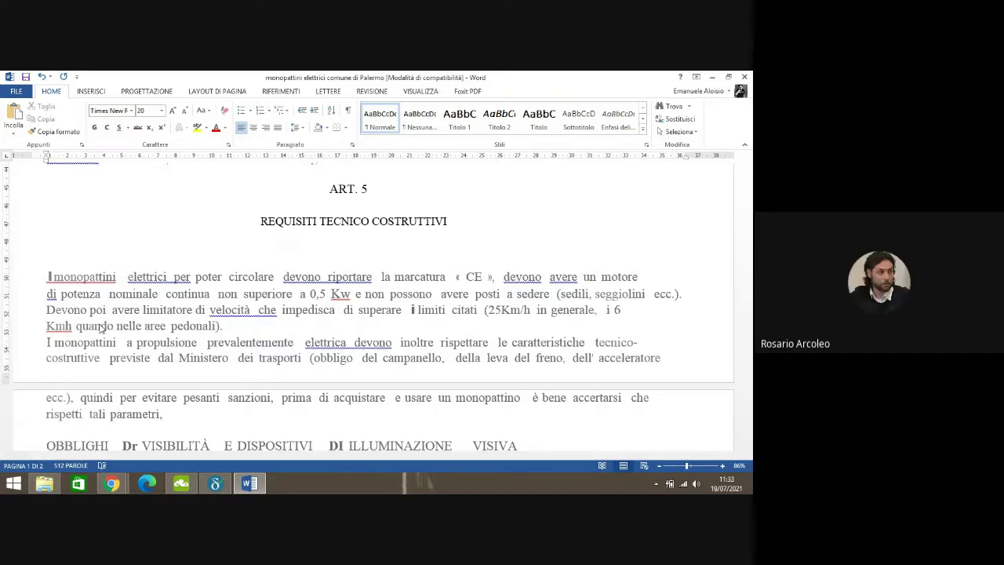
type("/")
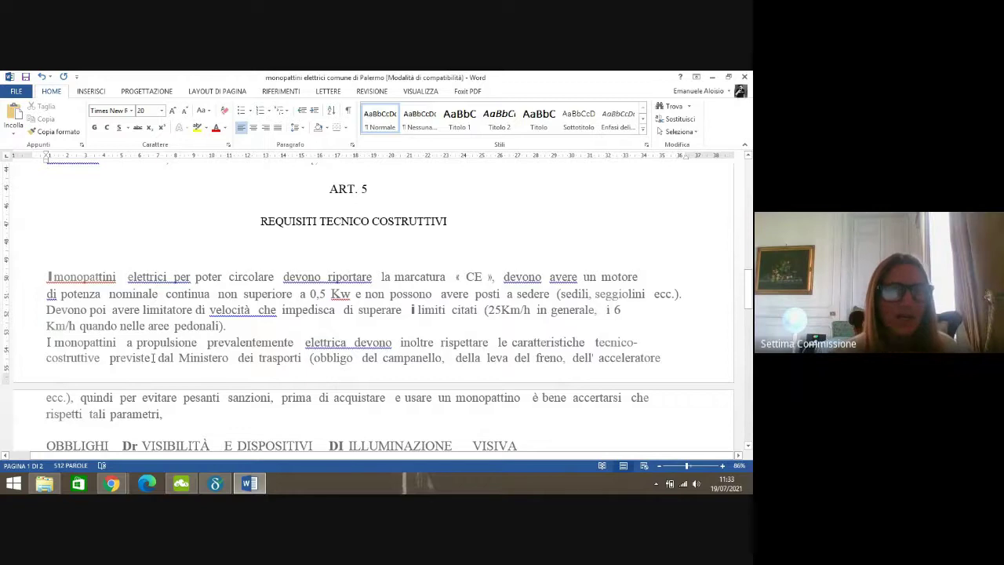
- Remove the extra space before "devono inoltre" and capitalize "Trasporti" after "Ministero dei" in the Art. 5 closing paragraph
left_click(354, 343)
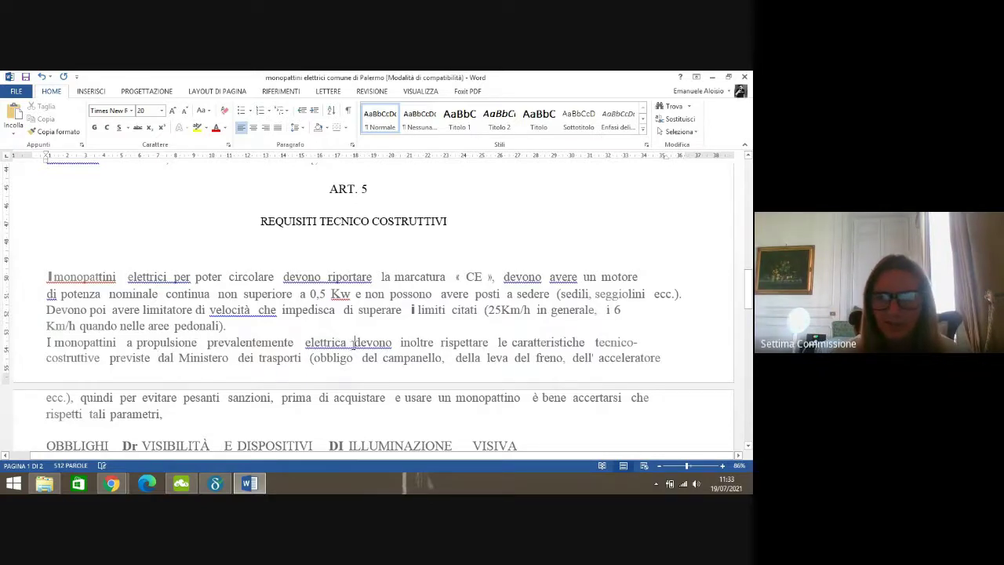
key("BackSpace")
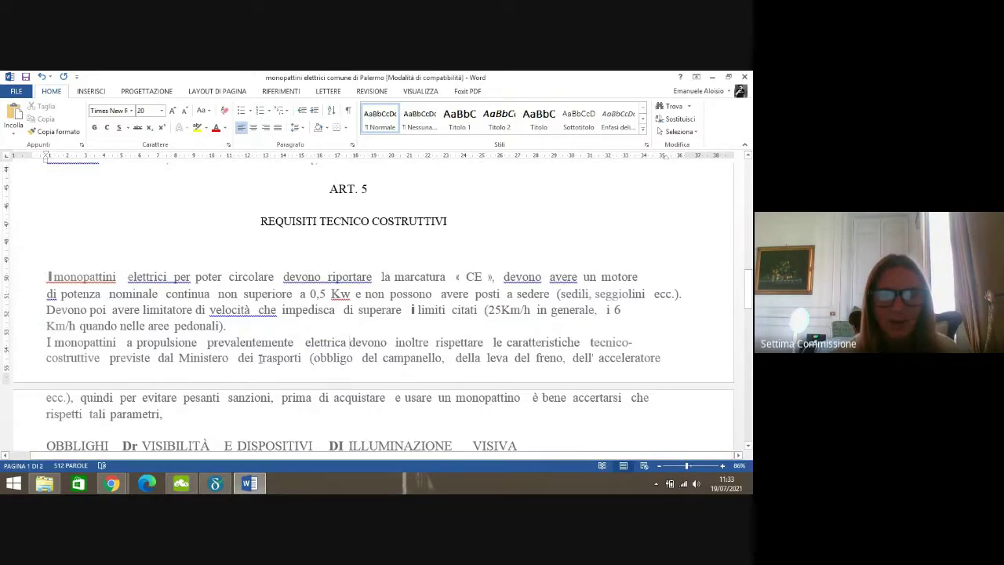
left_click(263, 357)
key("BackSpace")
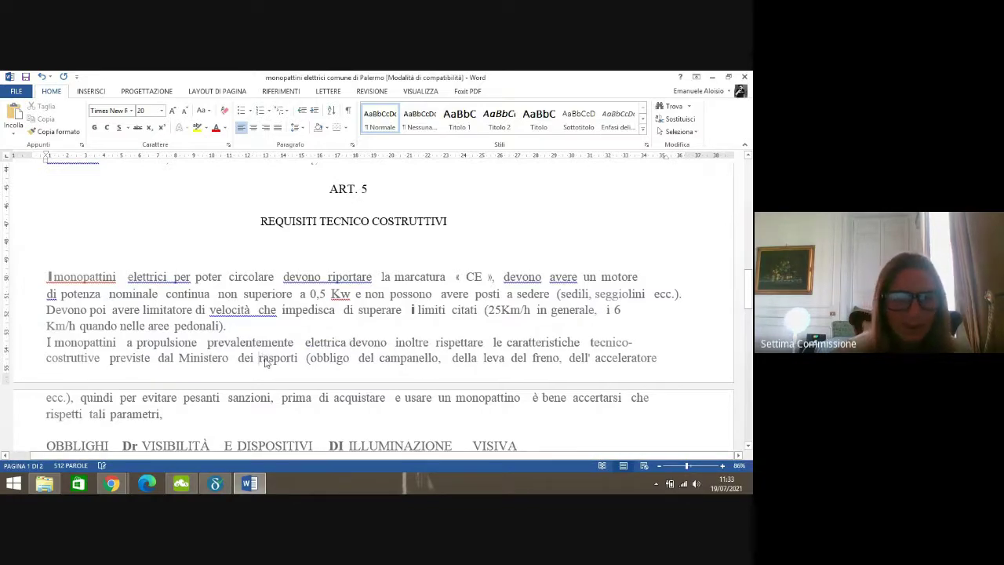
type("T")
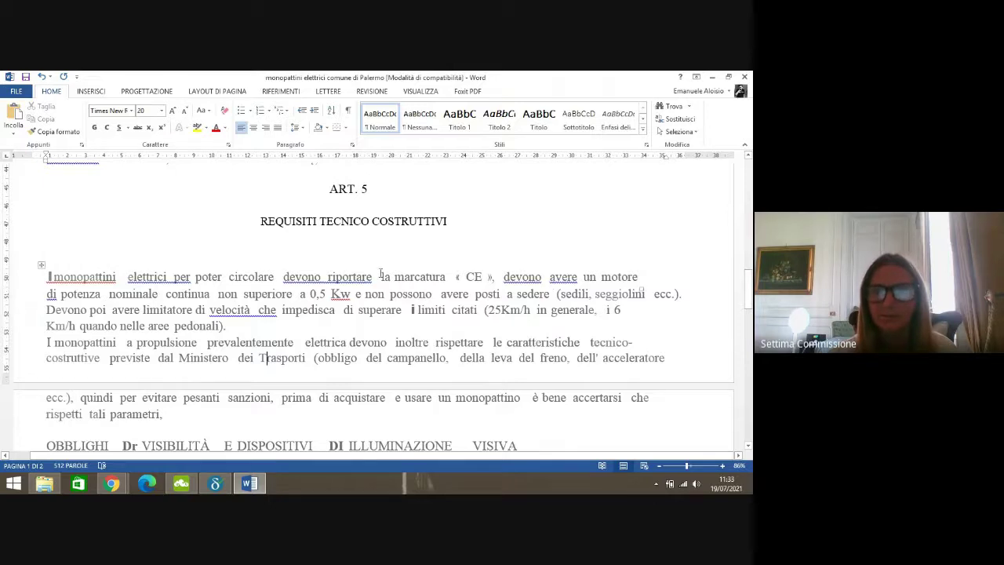
- Remove the extra spaces before "riportare", "per" and the first "devono", and around "impedisca" before "che" and "di", in Art. 5
left_click(328, 276)
key("BackSpace")
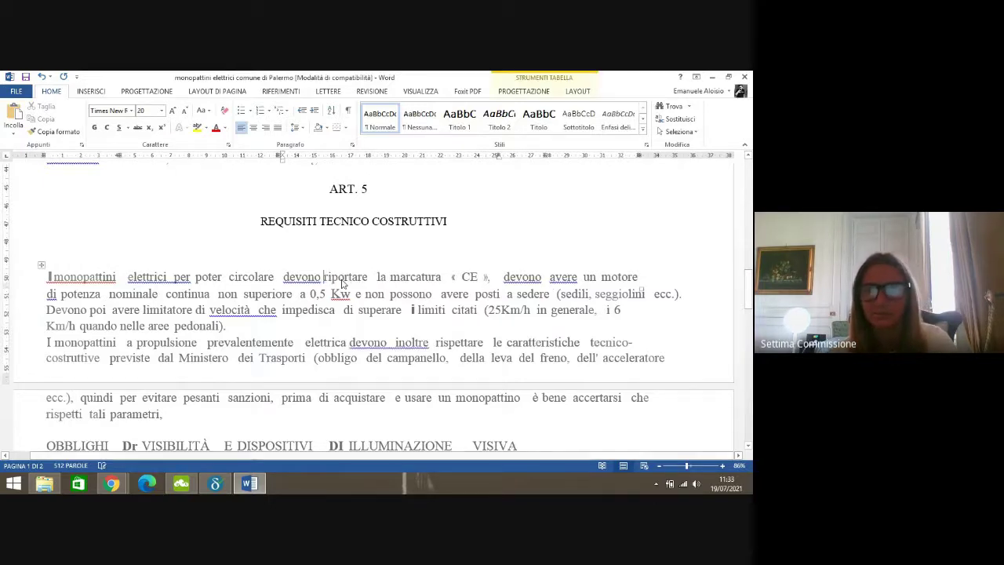
left_click(258, 310)
key("BackSpace")
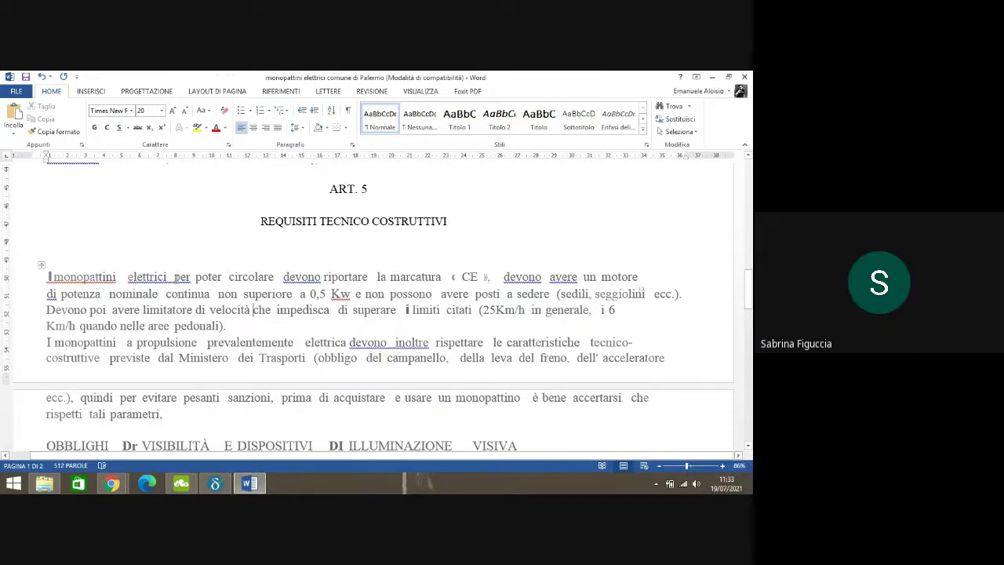
left_click(171, 277)
key("BackSpace")
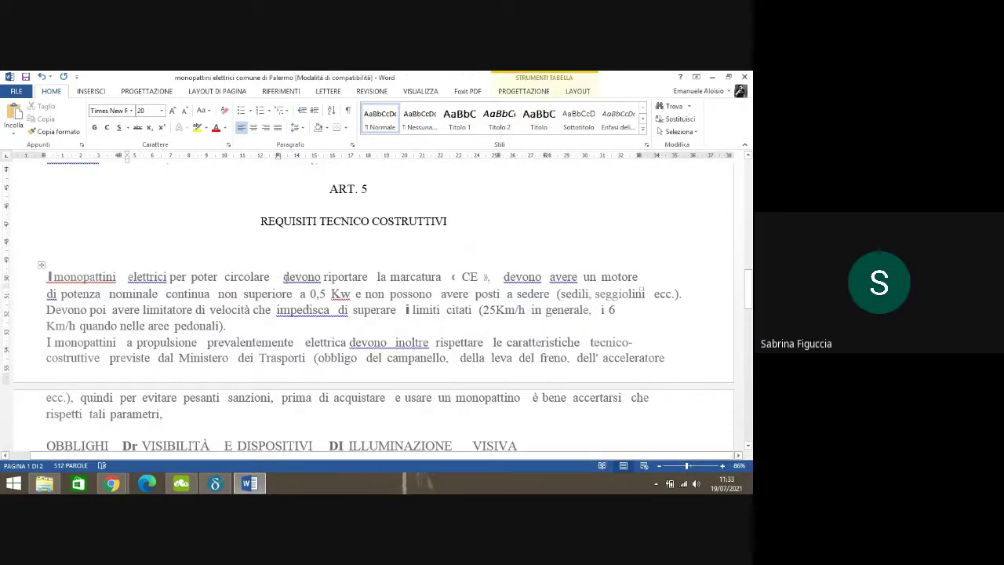
left_click(283, 277)
key("BackSpace")
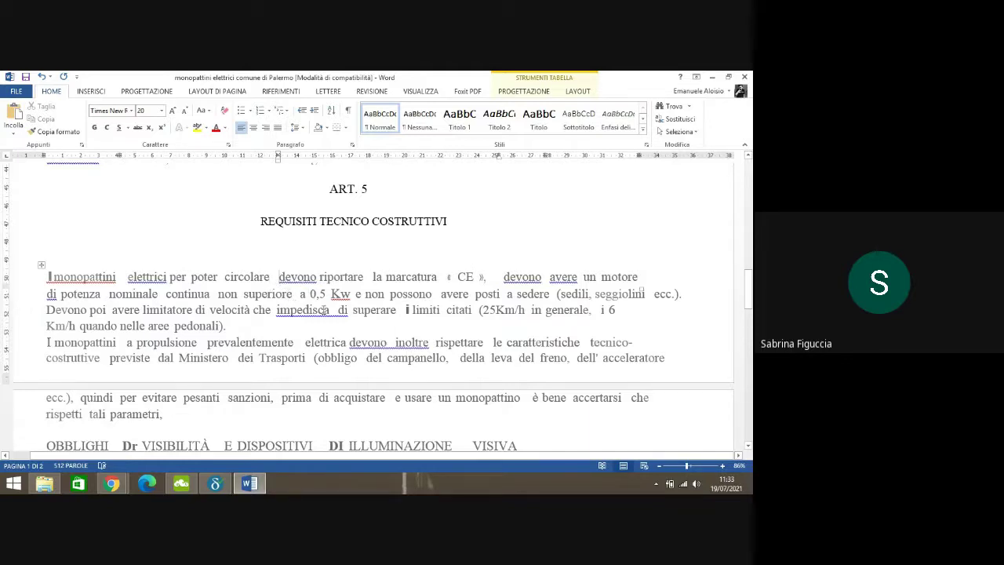
left_click(340, 312)
key("BackSpace")
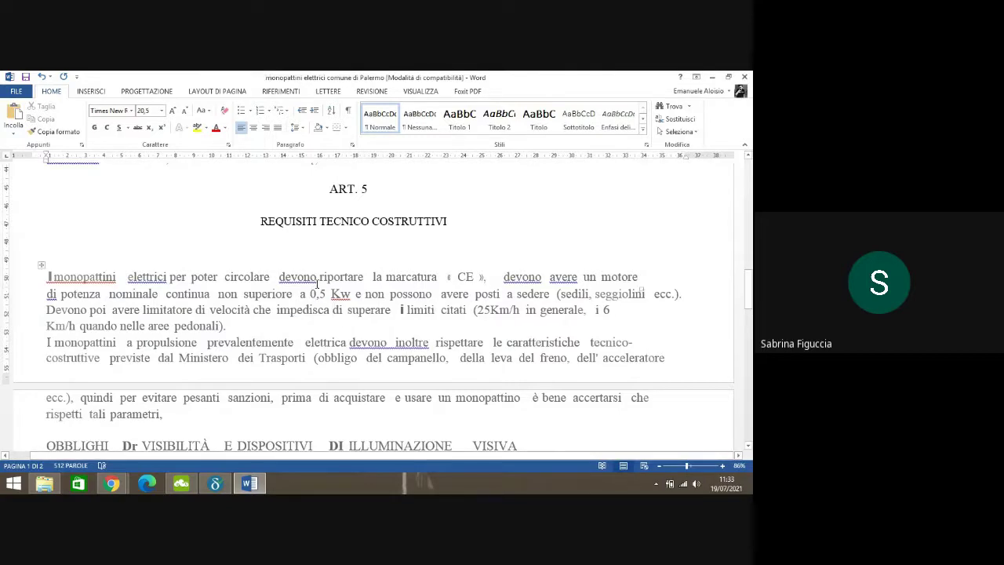
left_click(317, 277)
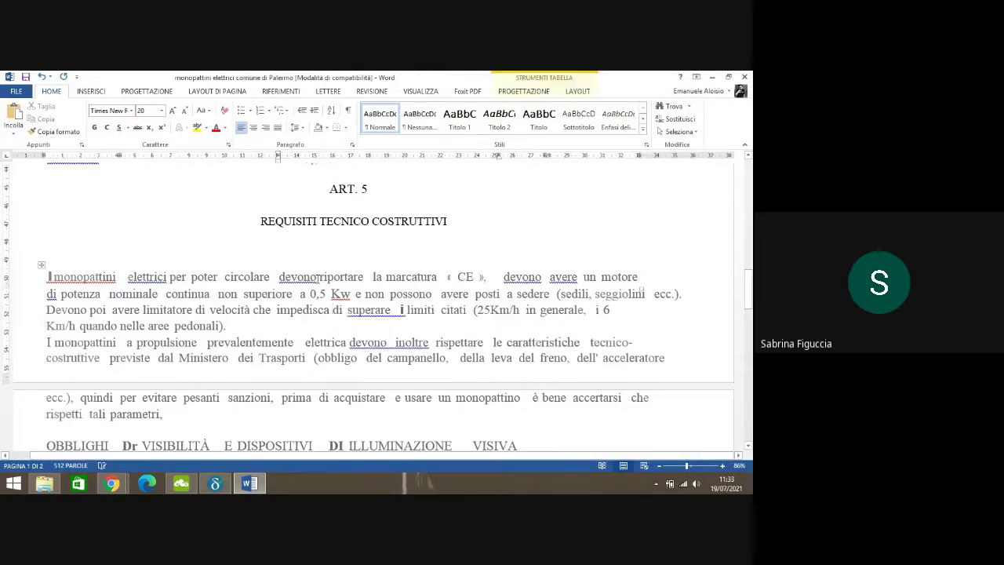
left_click(288, 278)
key("BackSpace")
type("D")
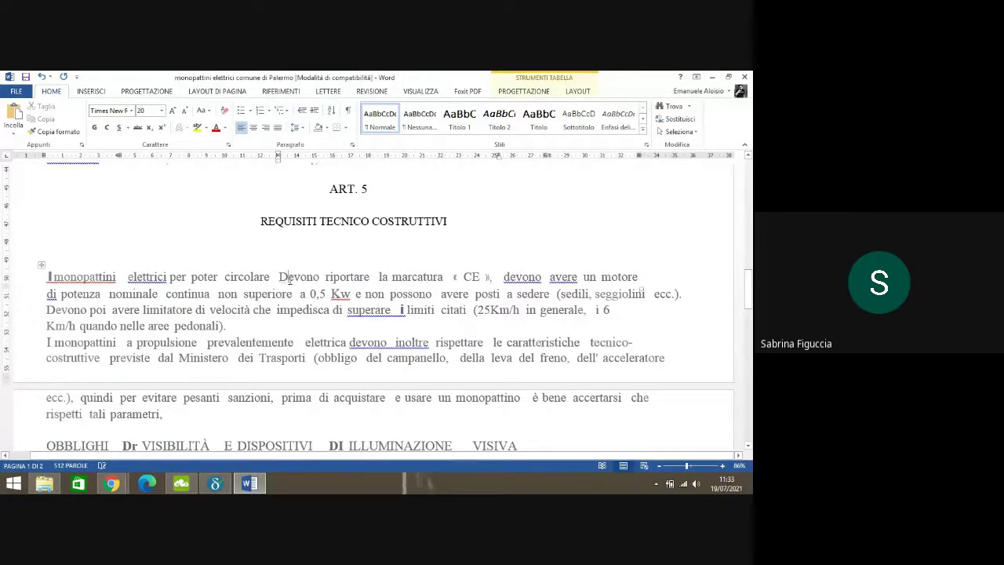
key("BackSpace")
type("d")
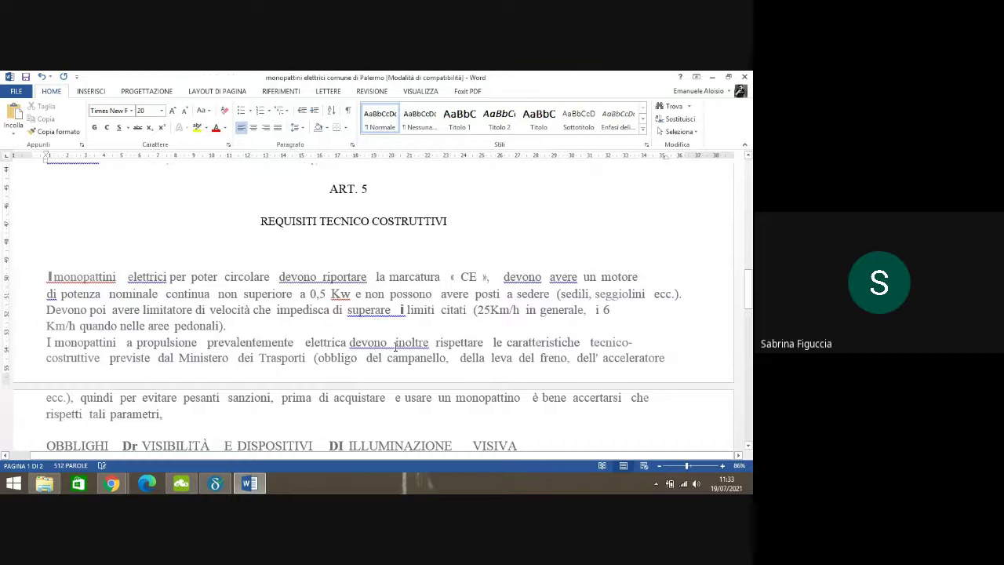
- Remove the extra spaces before "inoltre" and "rispettare" in the closing paragraph, and before "i" and "citati" in the speed limiter sentence
left_click(395, 343)
key("BackSpace")
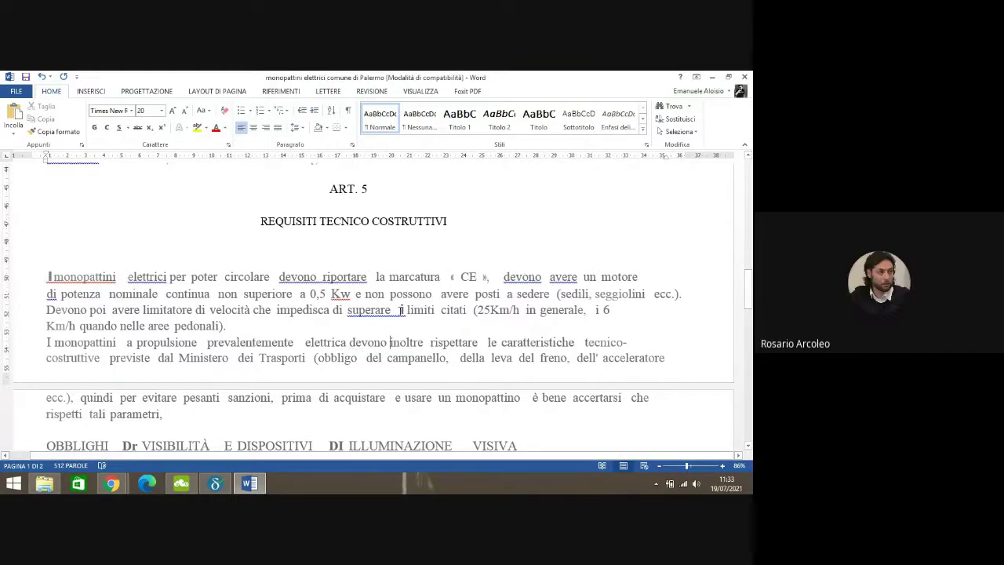
left_click(400, 310)
key("BackSpace")
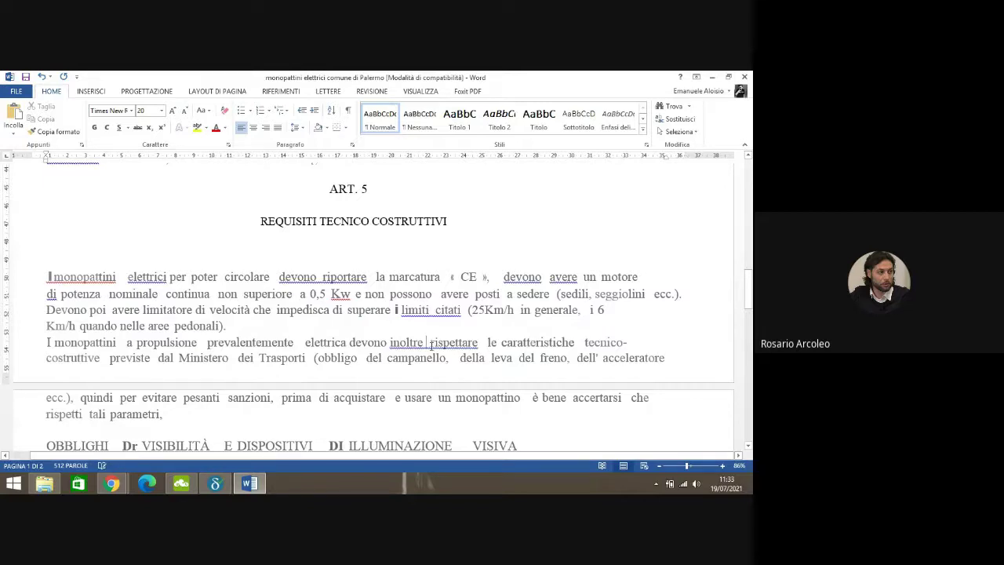
left_click(430, 343)
key("BackSpace")
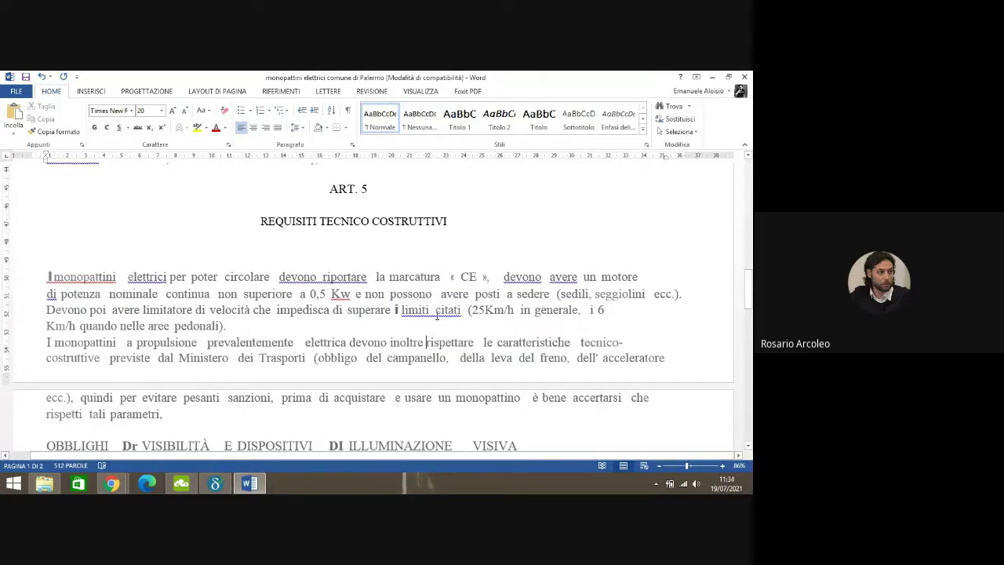
left_click(435, 311)
key("BackSpace")
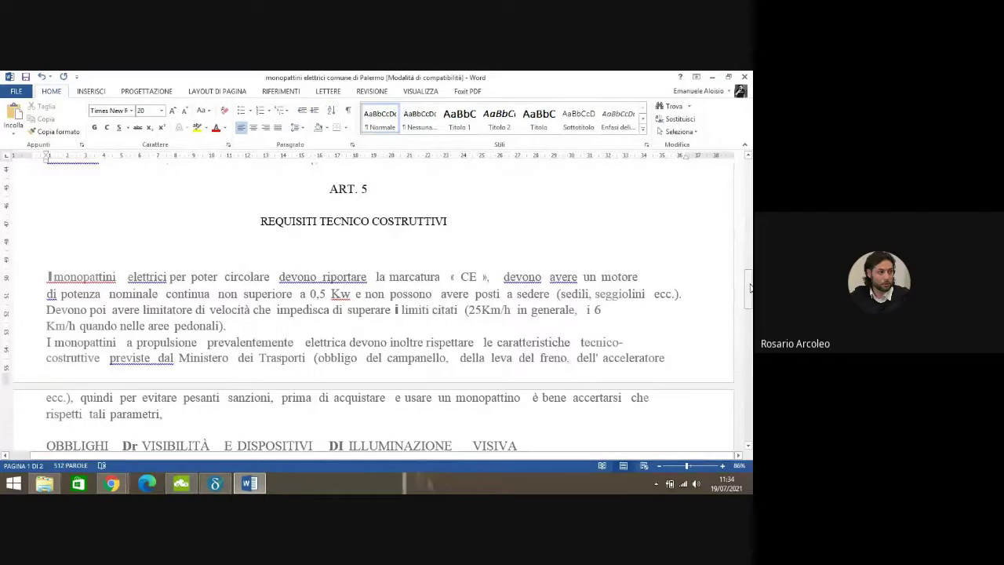
- Add a centred "ART. 6" heading on its own line above the "OBBLIGHI" title on the second page
left_click_drag(749, 289, 749, 312)
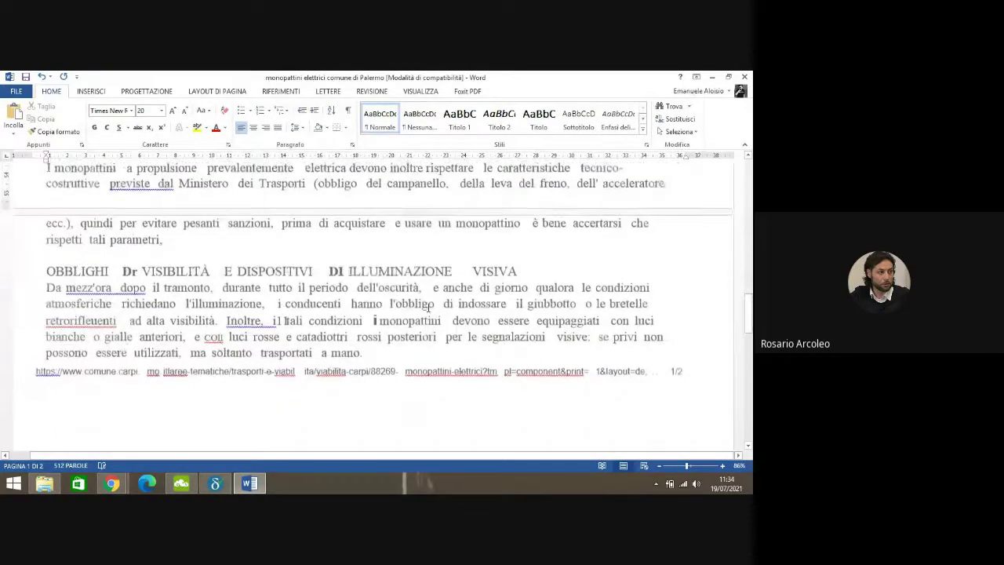
left_click(48, 270)
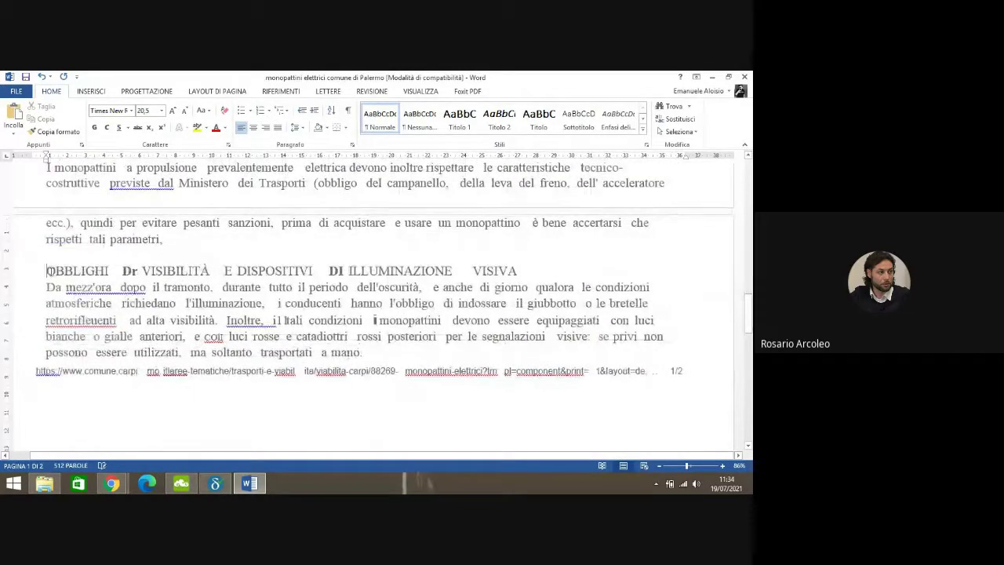
key("Return")
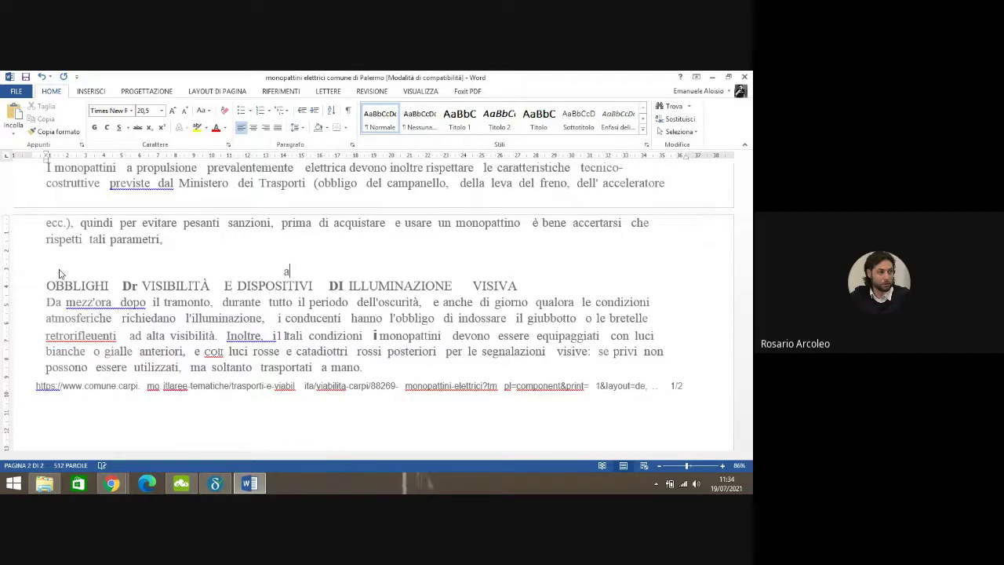
type("art")
key("BackSpace")
key("BackSpace")
key("BackSpace")
key("Caps_Lock")
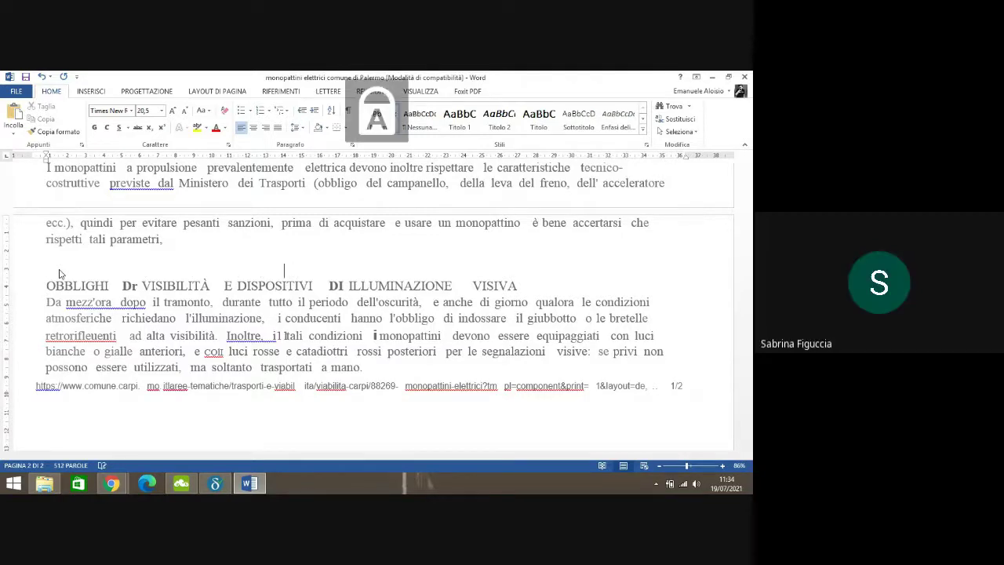
type("ART. ")
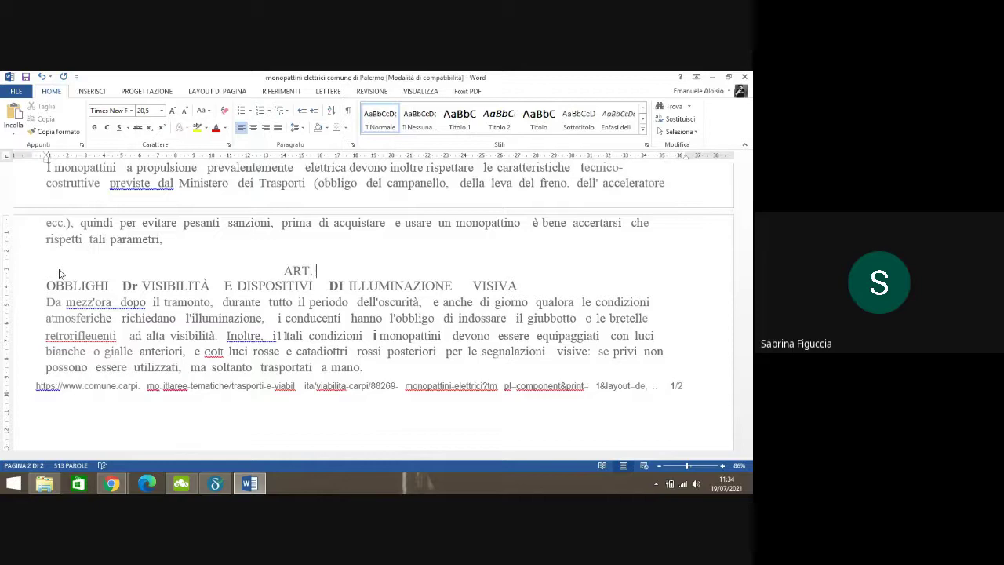
type("6")
key("Left")
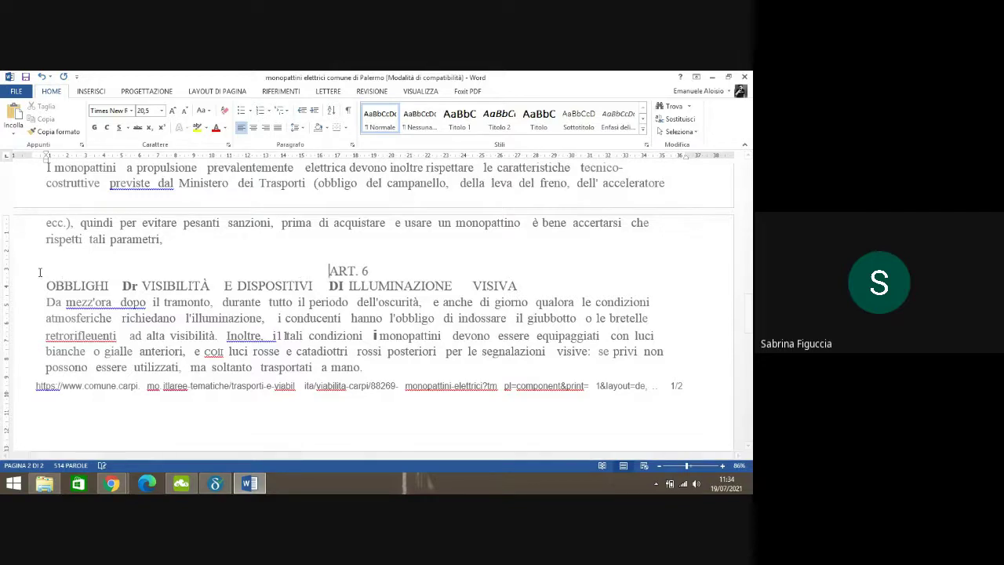
- Shift the "OBBLIGHI" title toward the page centre and correct its bold "Dr" to a non-bold "DI"
left_click(46, 286)
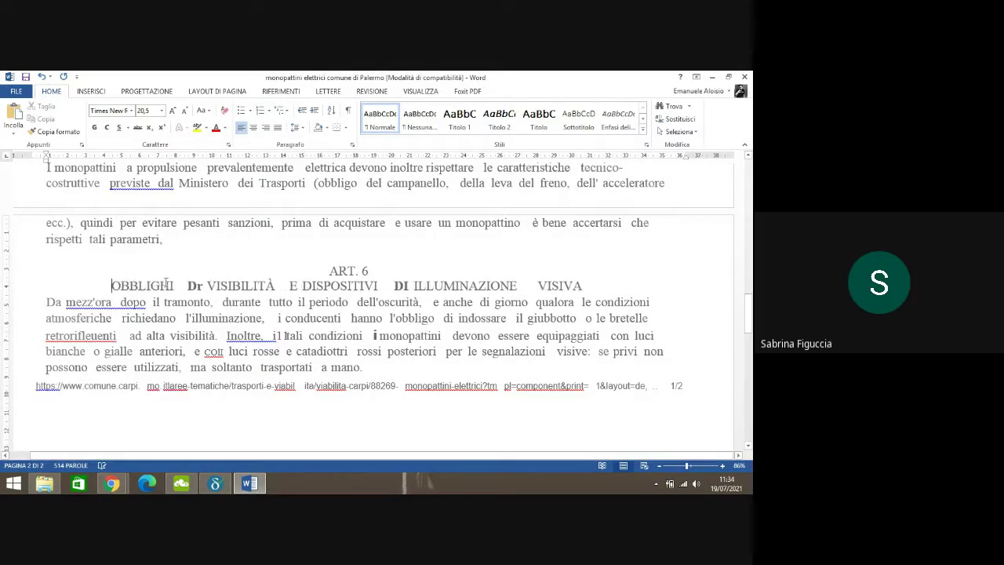
left_click(203, 286)
key("BackSpace")
type("I")
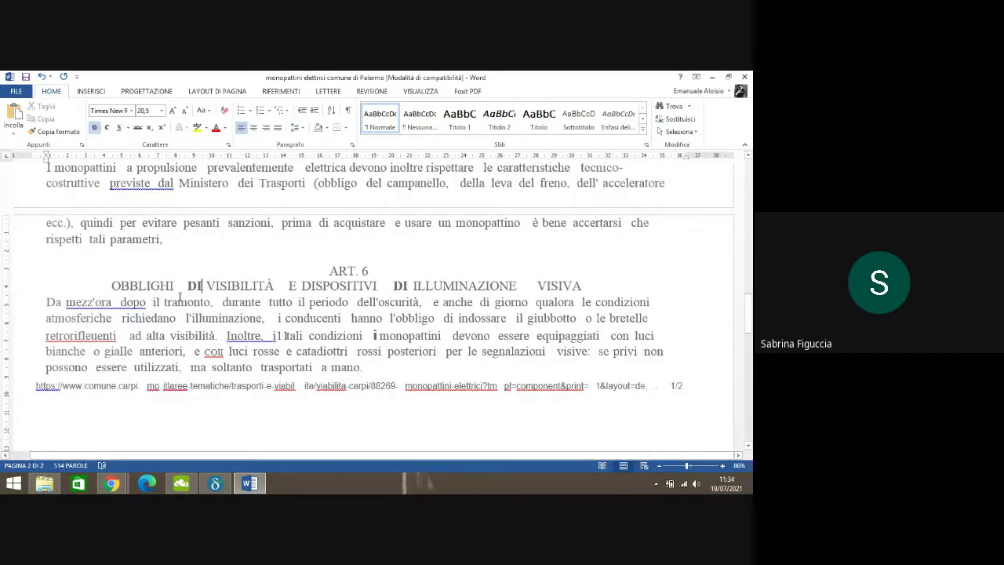
mouse_move(188, 285)
left_mouse_down()
mouse_move(214, 286)
mouse_move(205, 287)
left_mouse_up()
left_click(93, 128)
left_click(213, 286)
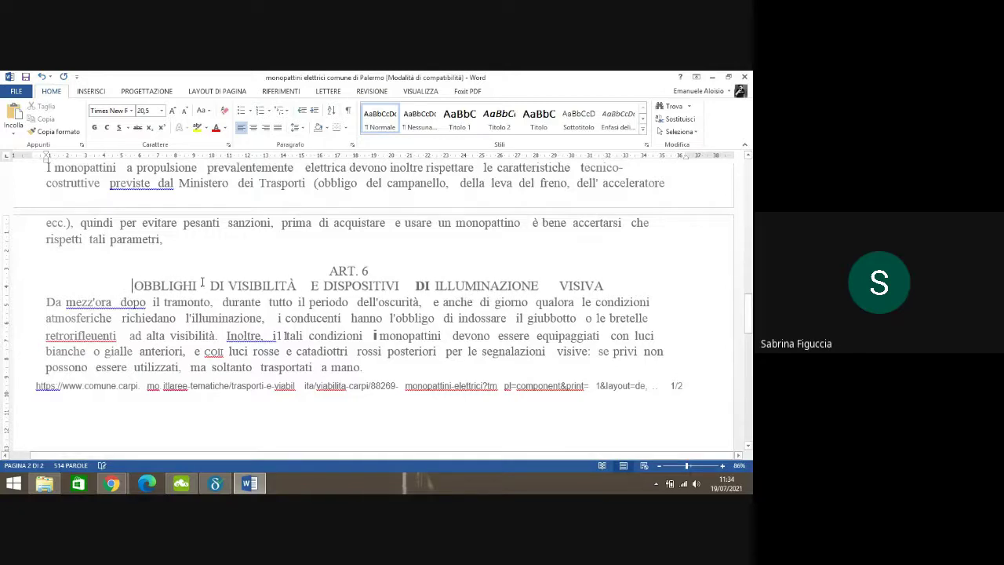
- Insert a blank line between "ART. 6" and its title, and unbold the "DI" before "ILLUMINAZIONE", removing the extra spaces before it
left_click(370, 270)
key("Return")
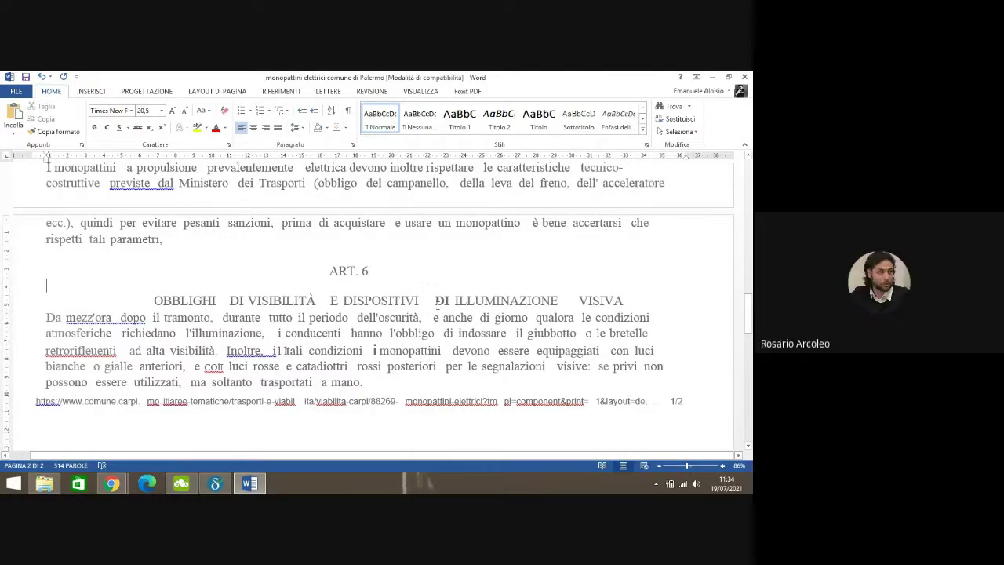
key("BackSpace")
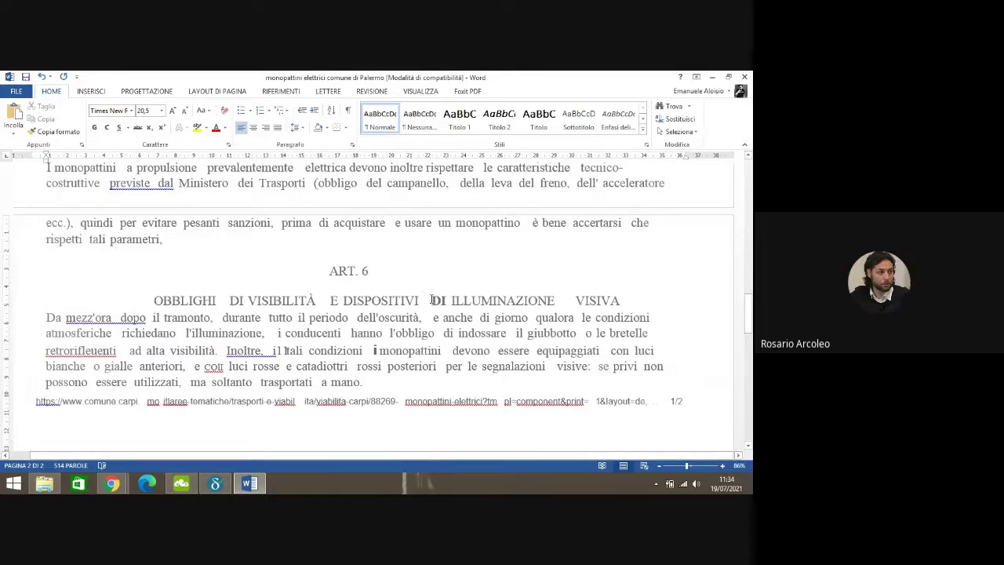
key("BackSpace")
left_click_drag(430, 300, 443, 301)
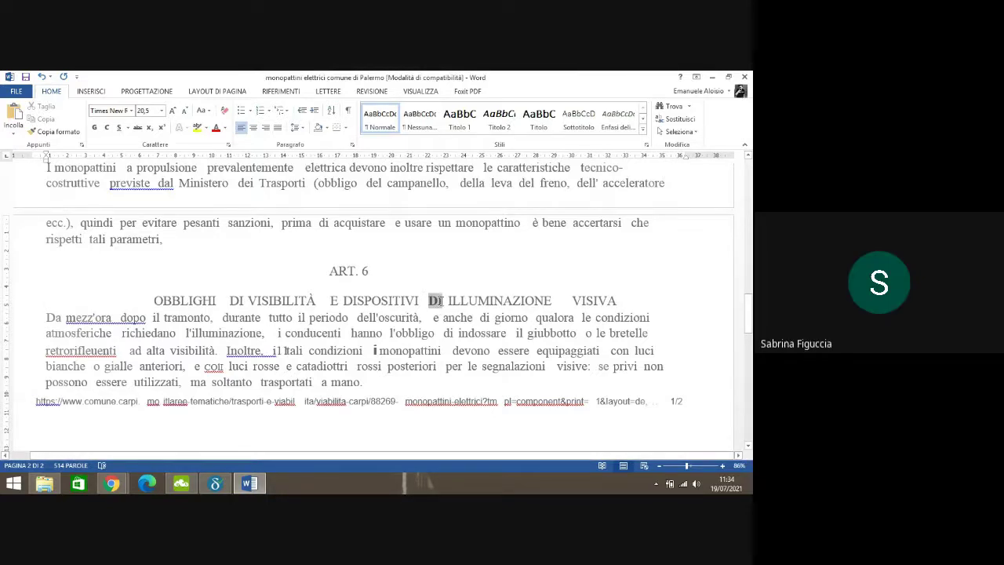
left_click(94, 127)
left_click(430, 303)
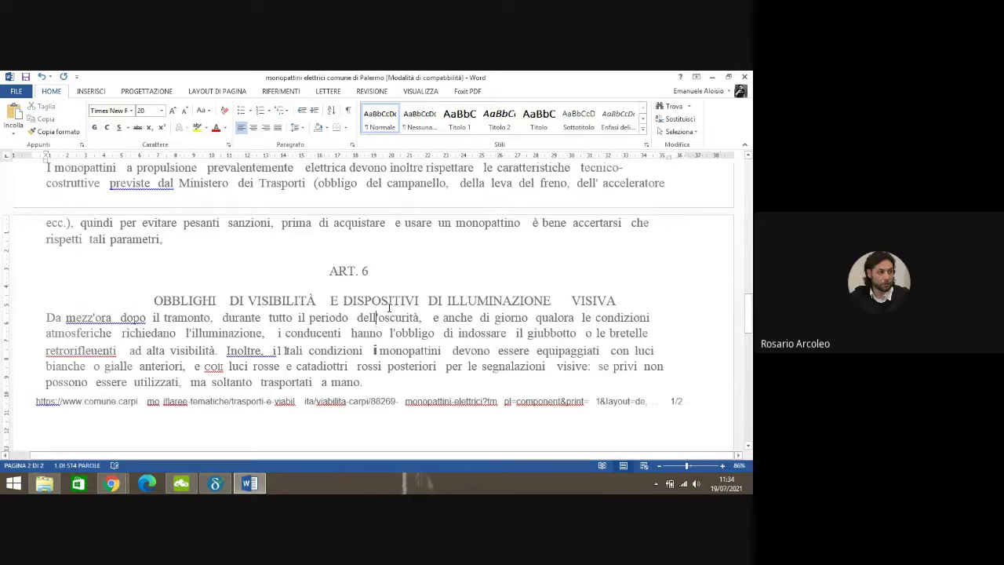
key("BackSpace")
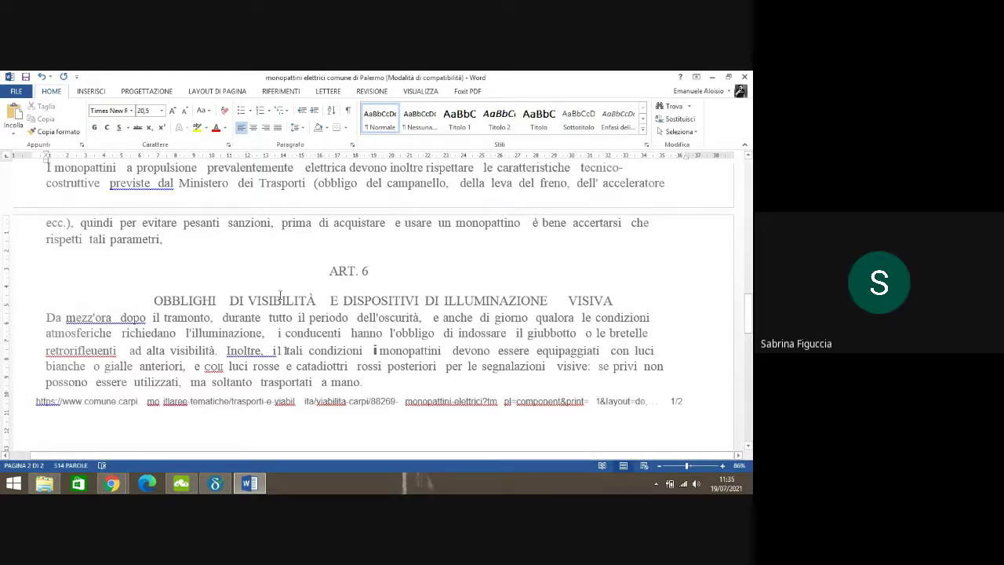
- Remove the extra spaces before "dopo" in Art. 6 and before "dal Ministero" in Art. 5, saving the document in between
left_click(121, 318)
key("BackSpace")
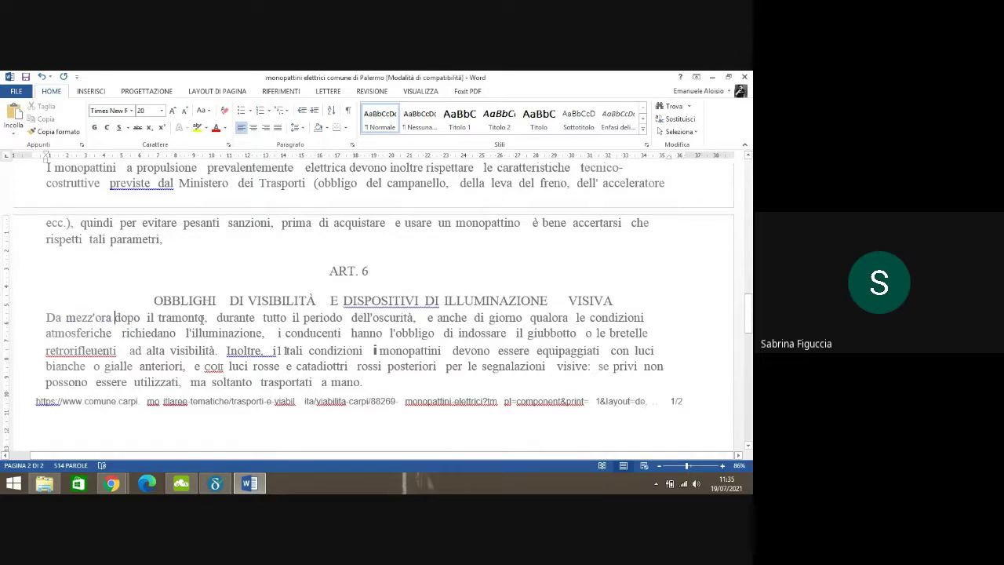
left_click(25, 77)
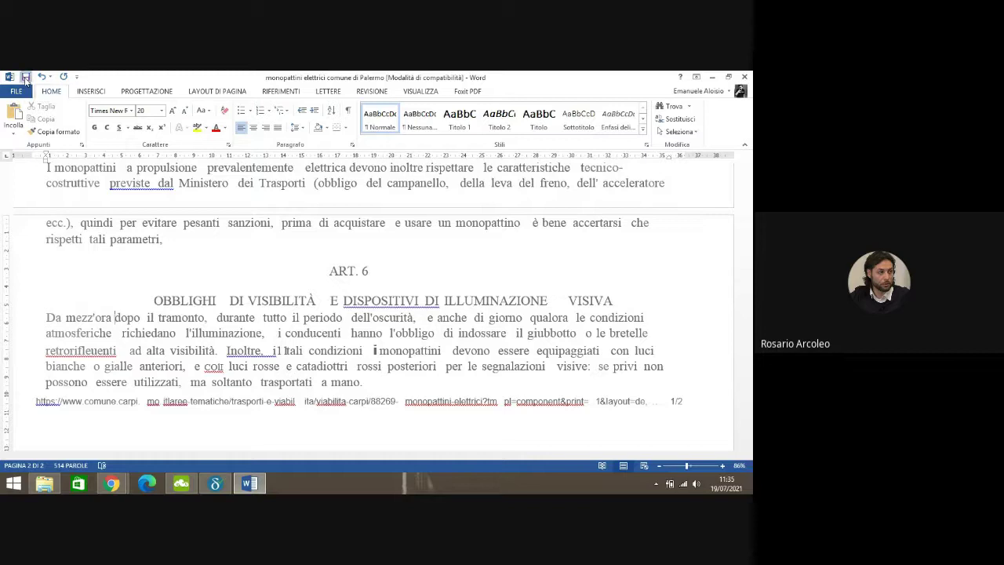
left_click(160, 185)
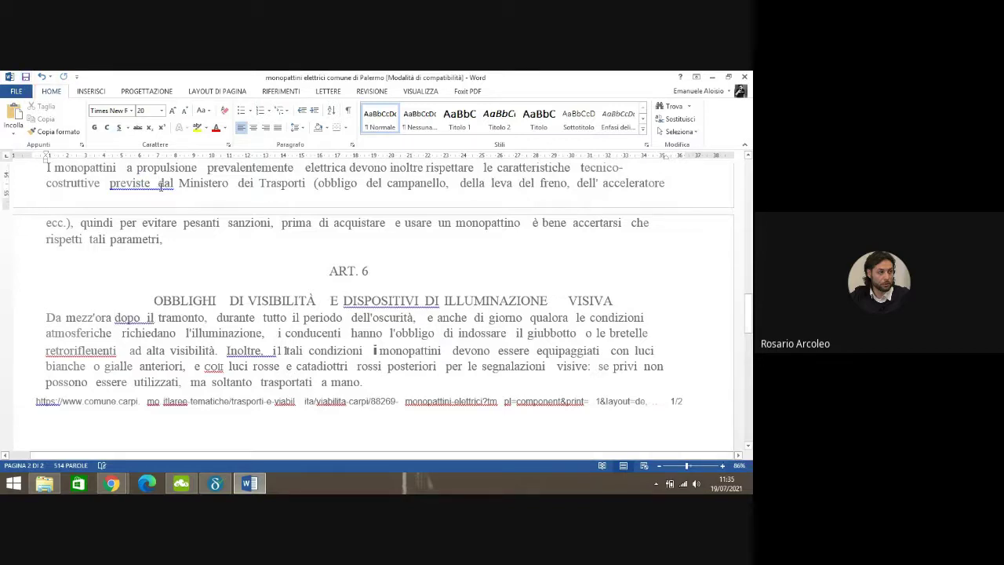
key("BackSpace")
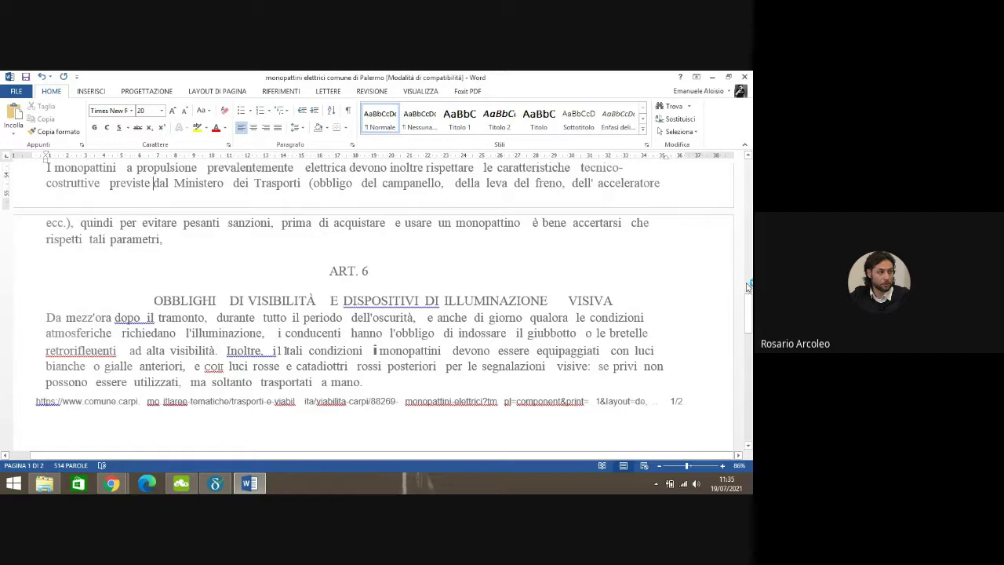
- Check the Google Meet call behind the open windows and return to the Palermo regulation in Word
left_click(712, 78)
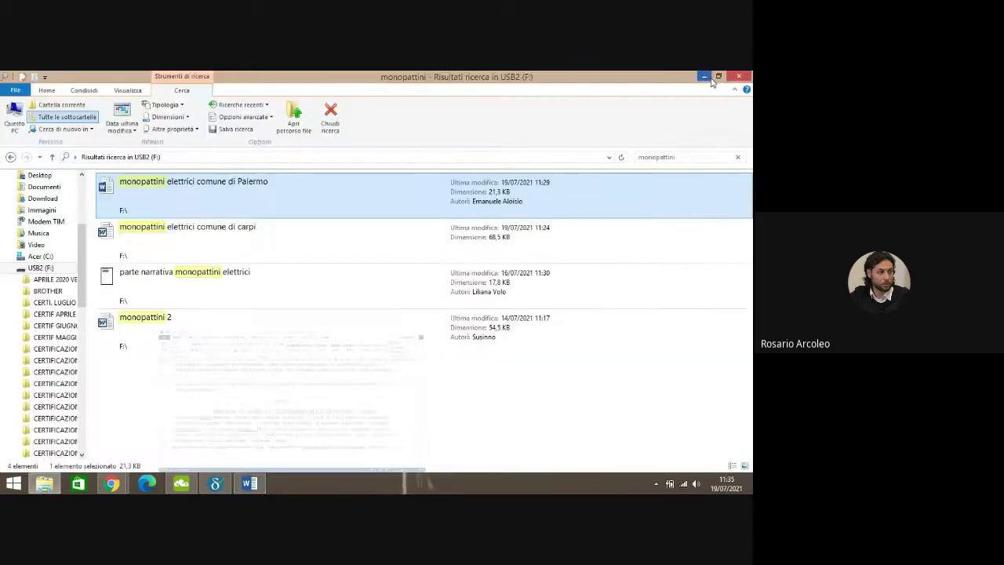
left_click(705, 78)
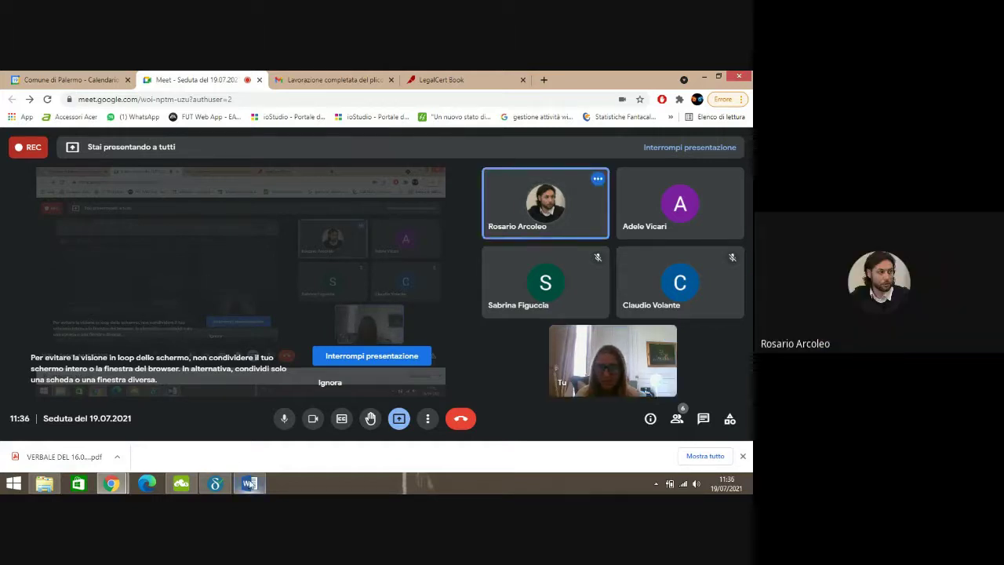
mouse_move(250, 484)
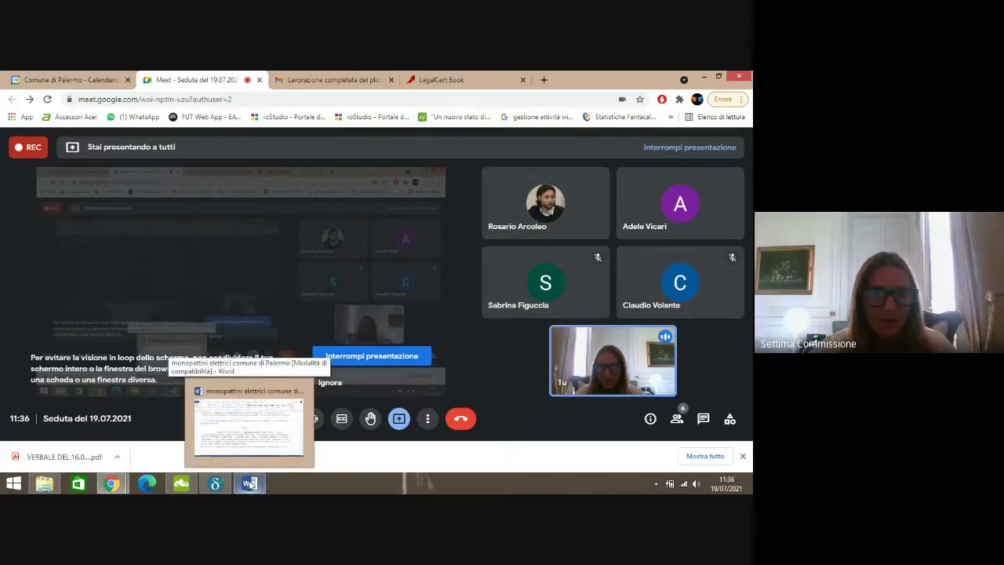
left_click(255, 449)
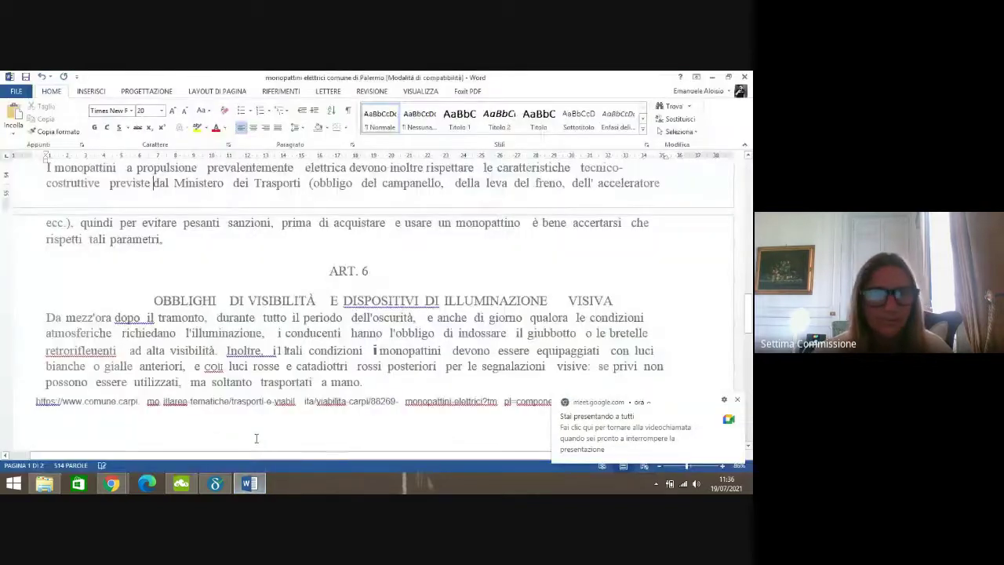
- Remove the extra space before "il tramonto" in the first sentence of Art. 6
left_click(147, 318)
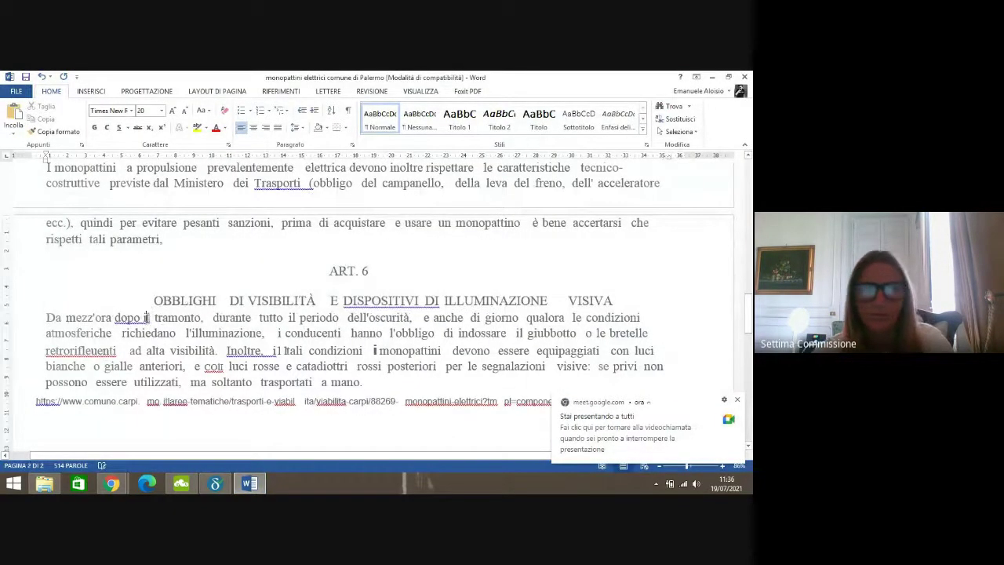
key("BackSpace")
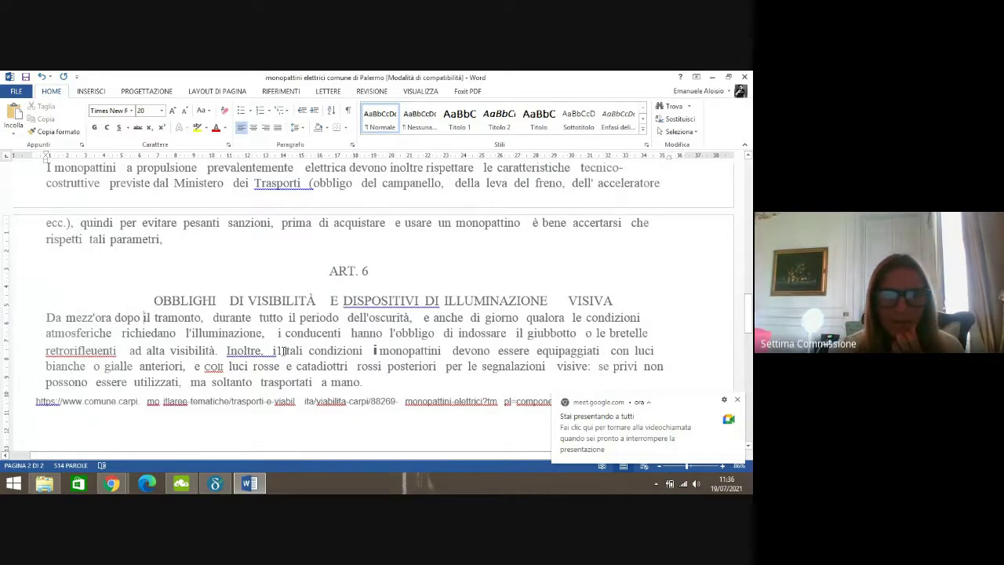
- Correct the garbled word after "Inoltre," in Article 6 to "in" before "tali", and separate "i" from "monopattini" with a space
key("BackSpace")
key("BackSpace")
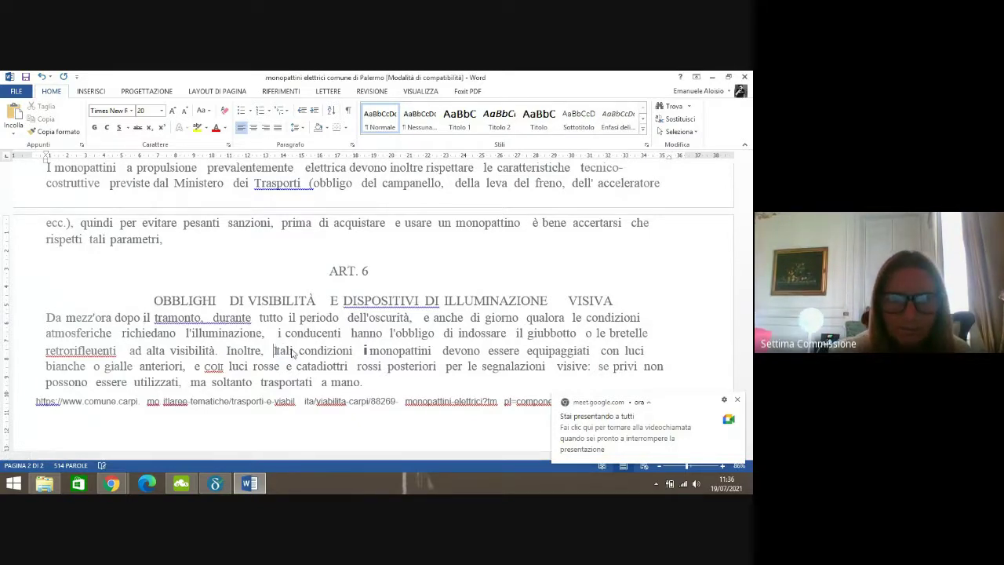
type("IN")
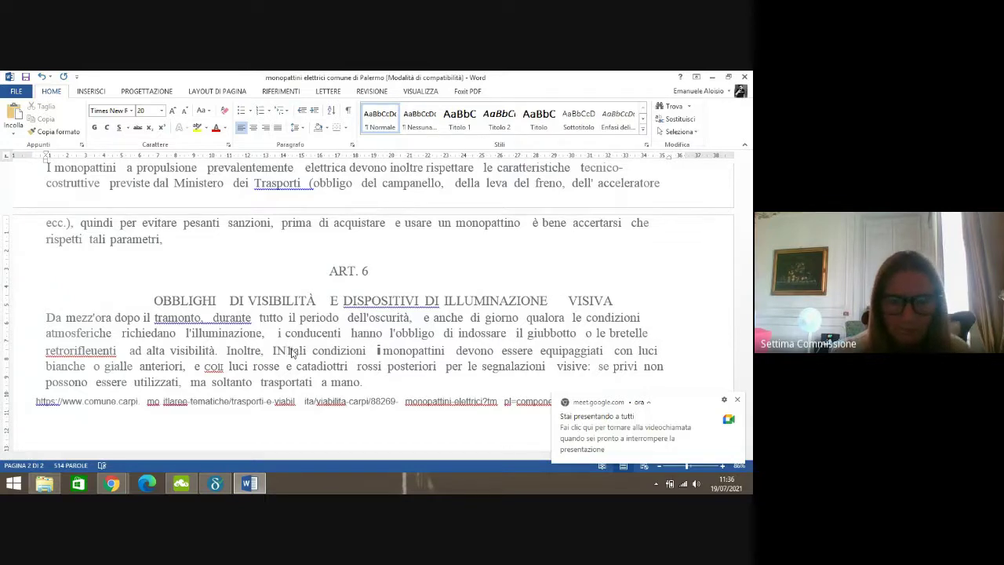
key("BackSpace")
key("BackSpace")
key("Caps_Lock")
type("ioni")
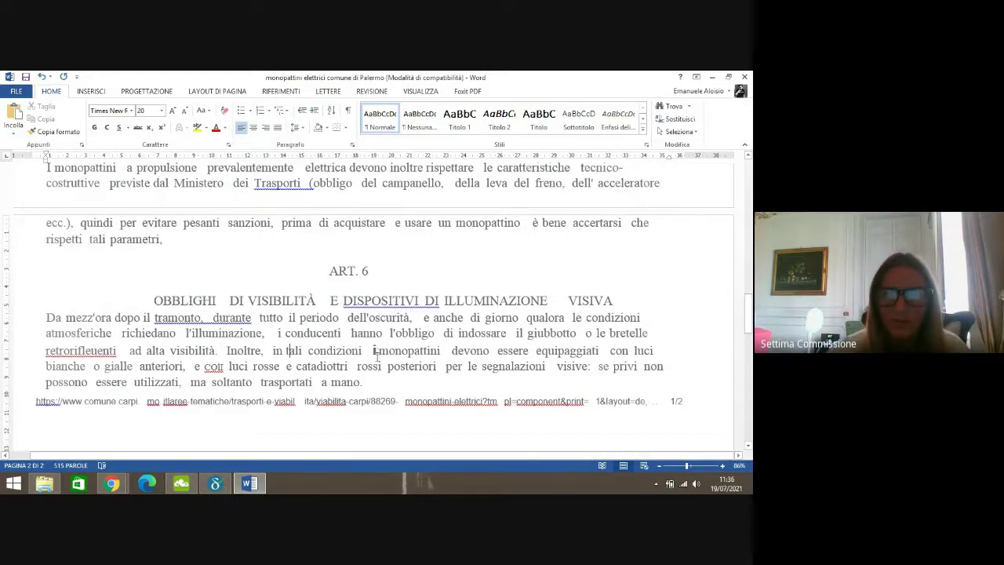
type(" i")
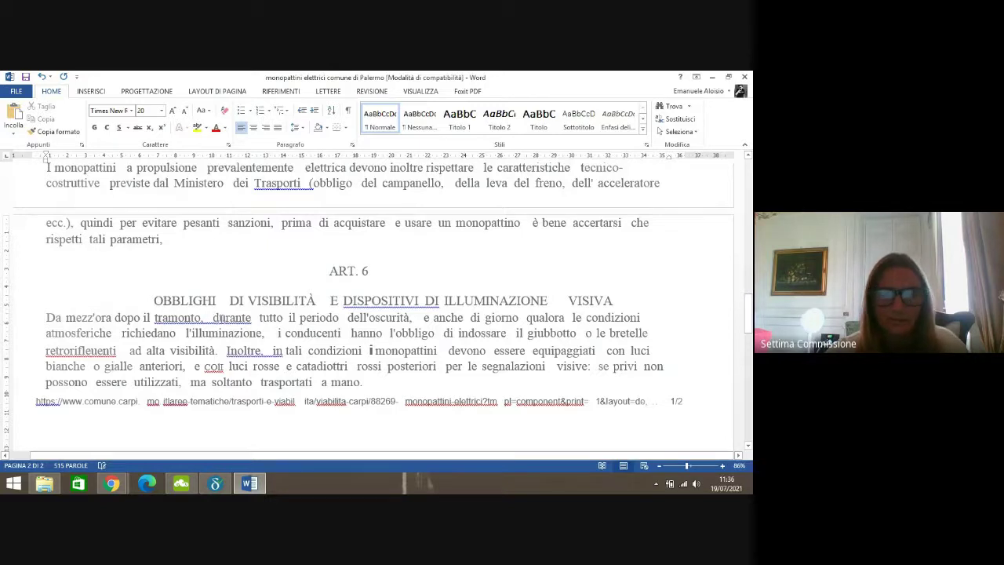
- Remove the surplus spaces before "durante" and "tutto" in the Article 6 text and before "DI ILLUMINAZIONE" in its heading
left_click(208, 317)
key("BackSpace")
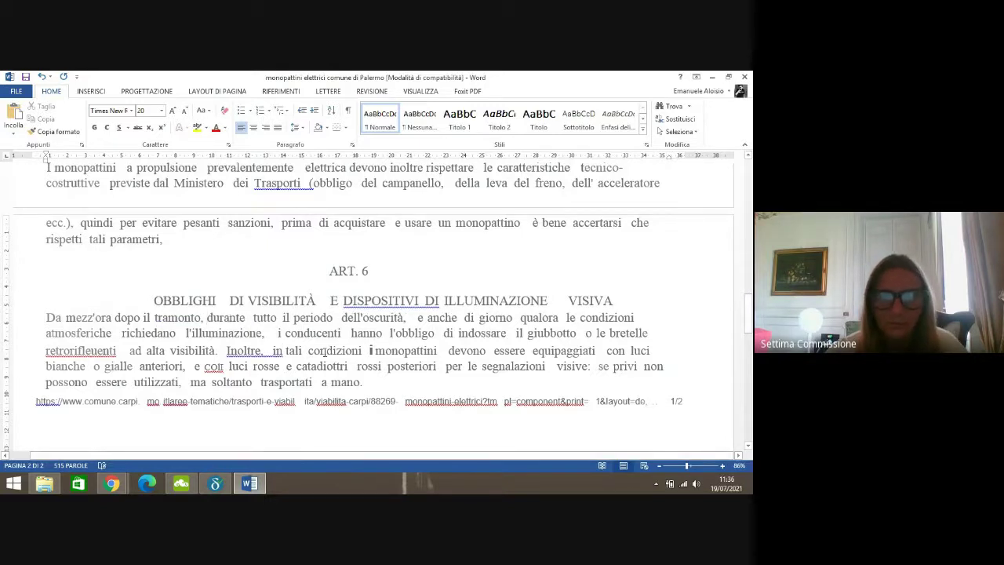
left_click(414, 316)
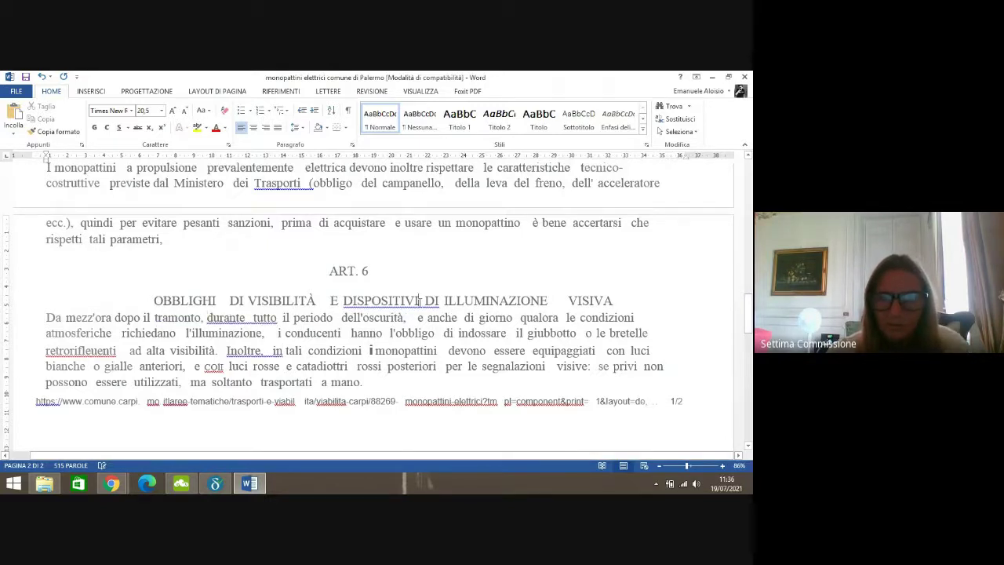
left_click(421, 300)
key("BackSpace")
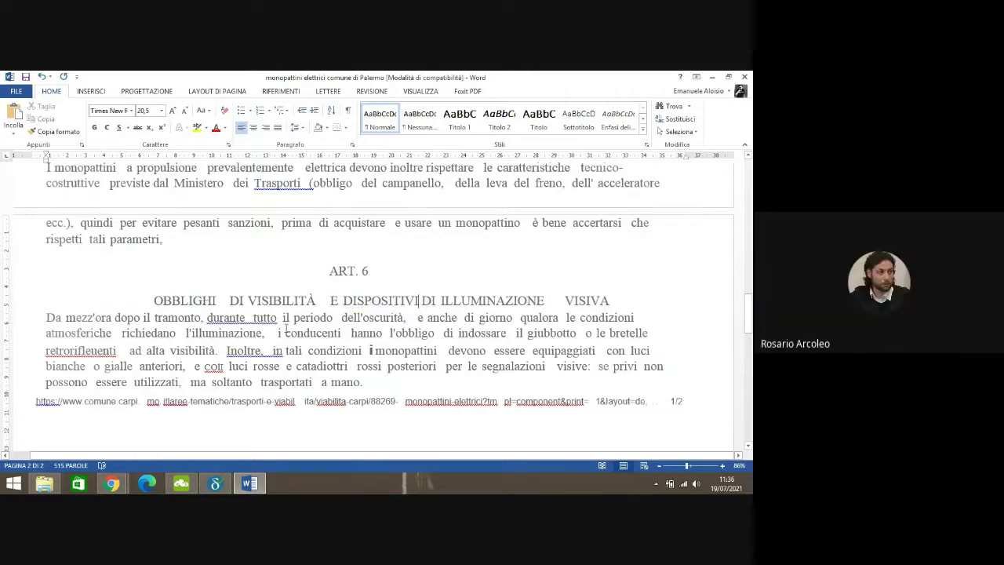
left_click(253, 318)
key("BackSpace")
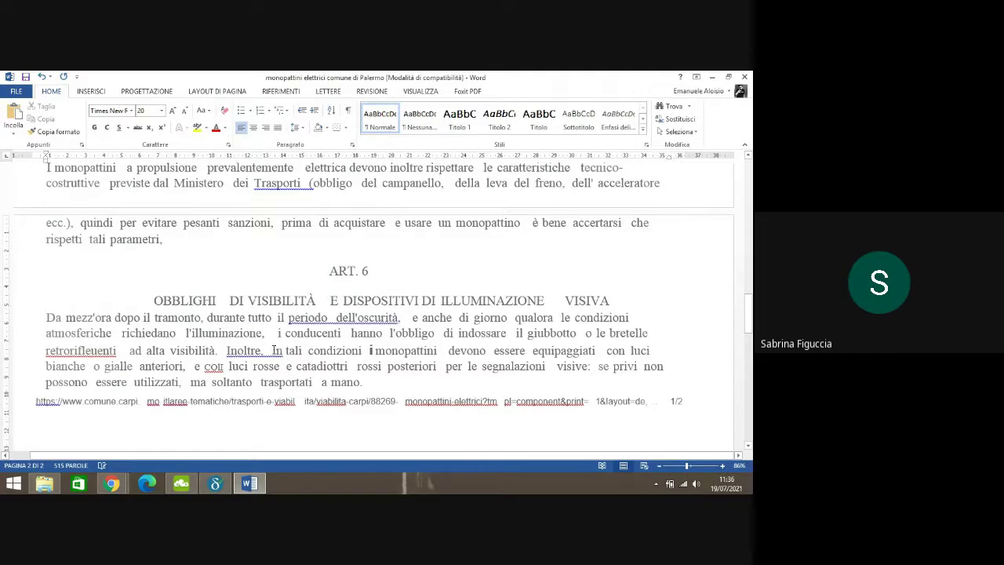
- Remove the surplus spaces before "in tali", "dell'oscurità" and "i monopattini" in the Article 6 paragraph
left_click(274, 350)
key("BackSpace")
left_click(335, 317)
key("BackSpace")
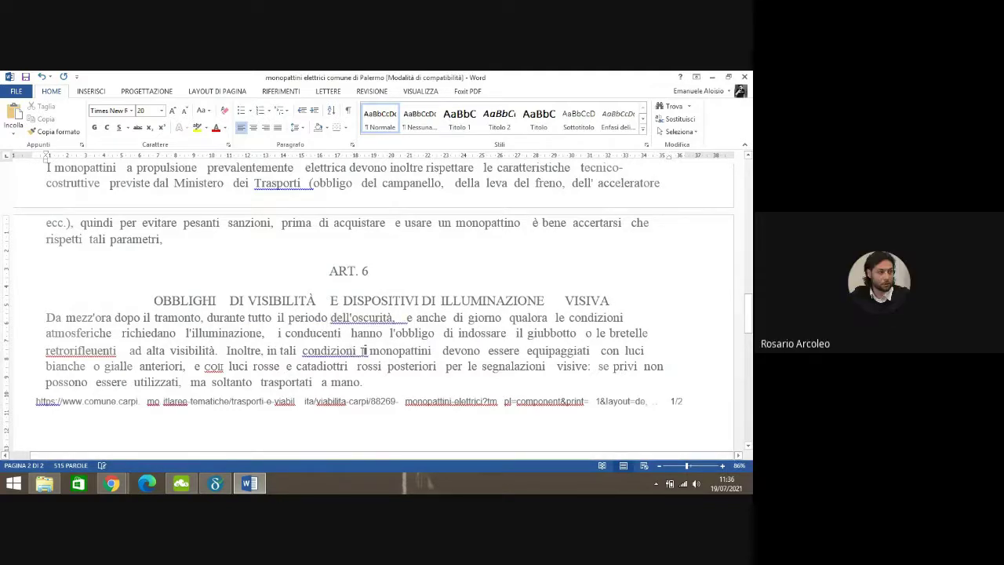
left_click(362, 351)
key("BackSpace")
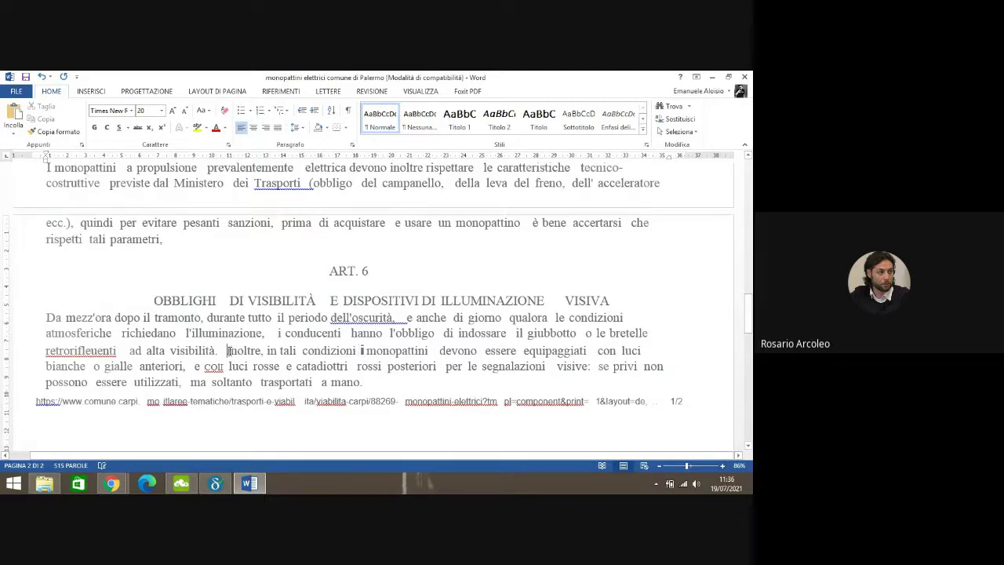
- Close up the extra spacing before "Inoltre" and before "e anche" in the Article 6 paragraph
key("Delete")
type("I")
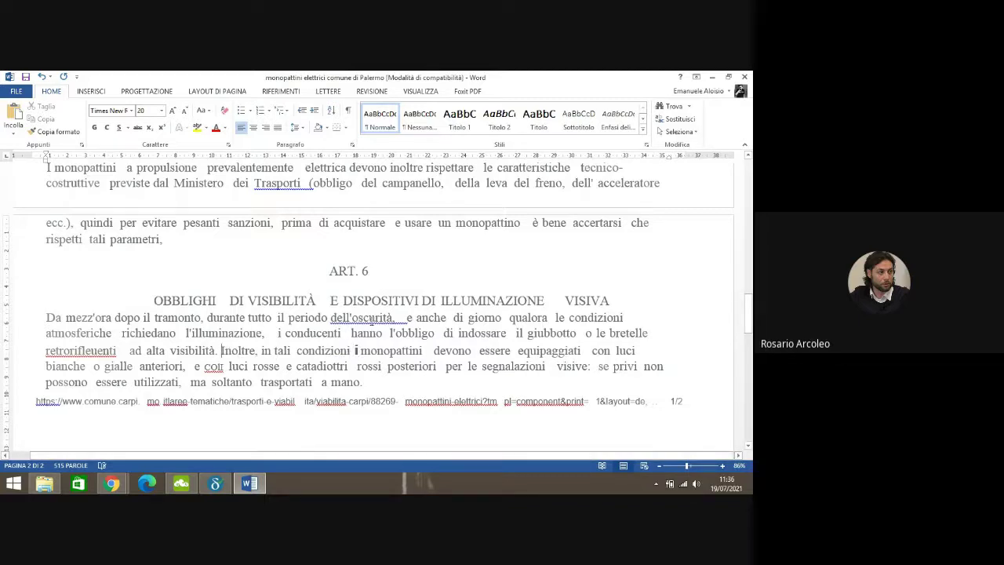
left_click(409, 319)
key("BackSpace")
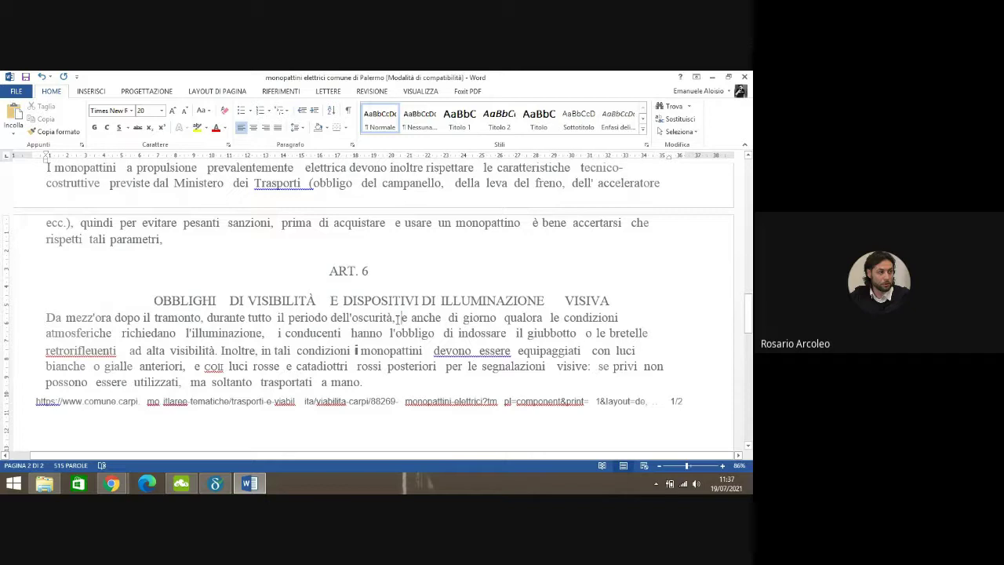
- Insert commas after "giorno" and after "in tali condizioni", and remove the extra space before "essere equipaggiati"
left_click(496, 317)
type(",")
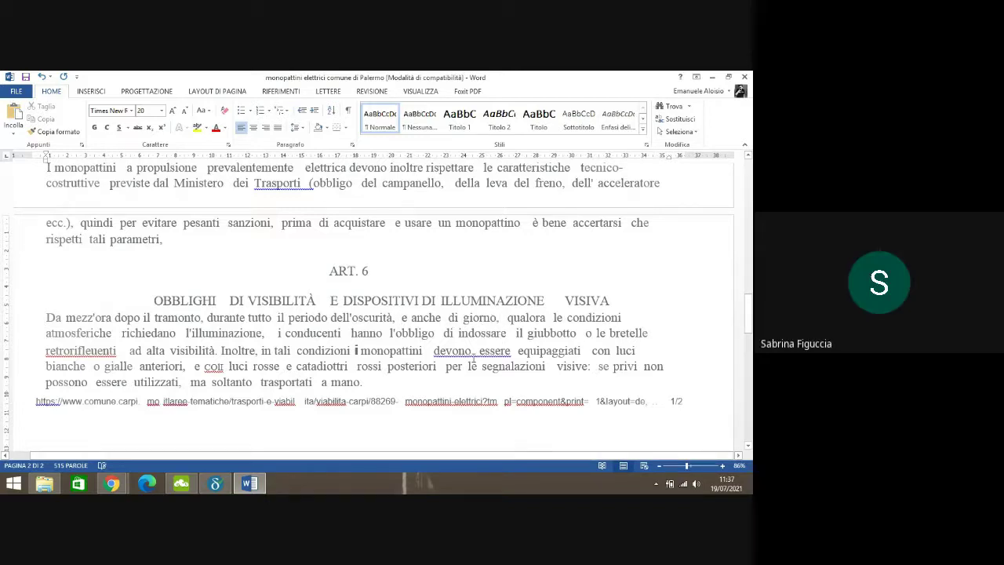
left_click(477, 353)
key("BackSpace")
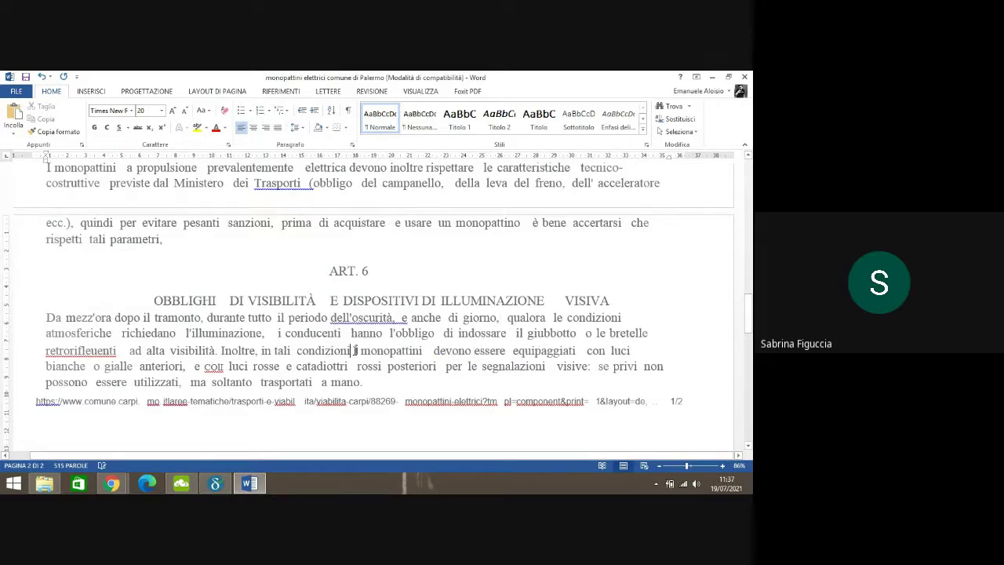
type(",")
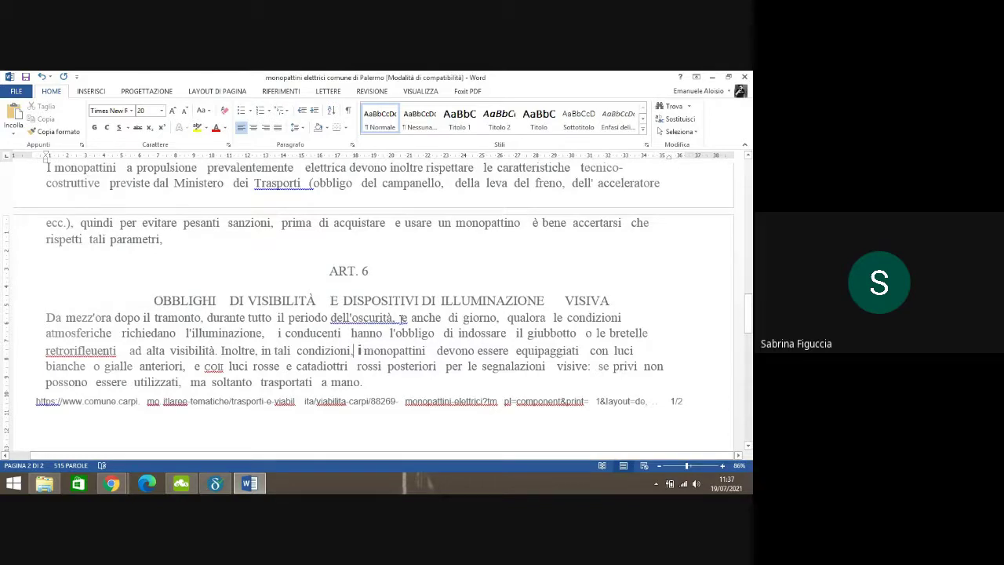
- Delete the remaining extra space before "e anche" and the one before "equipaggiati"
left_click(402, 317)
key("BackSpace")
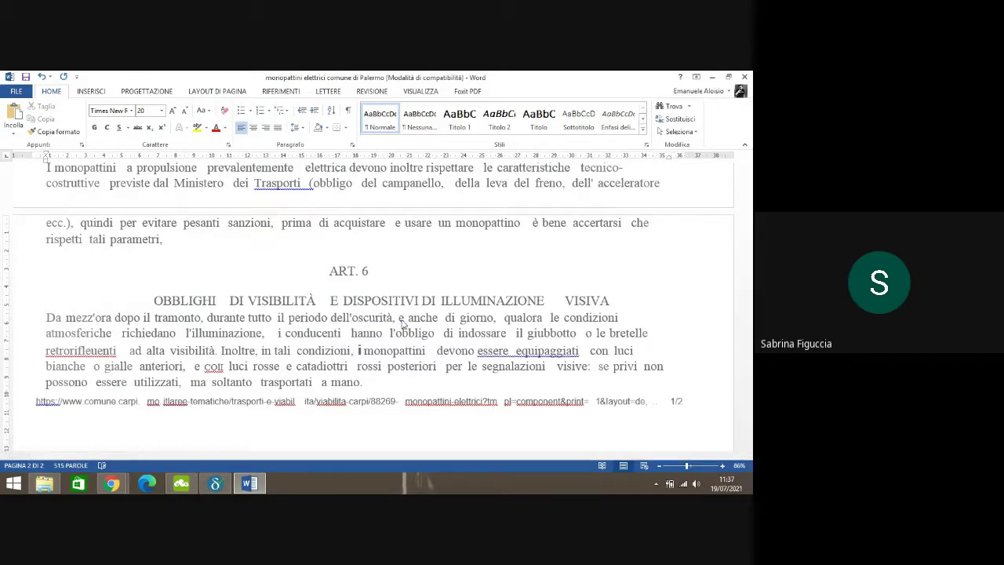
left_click(516, 351)
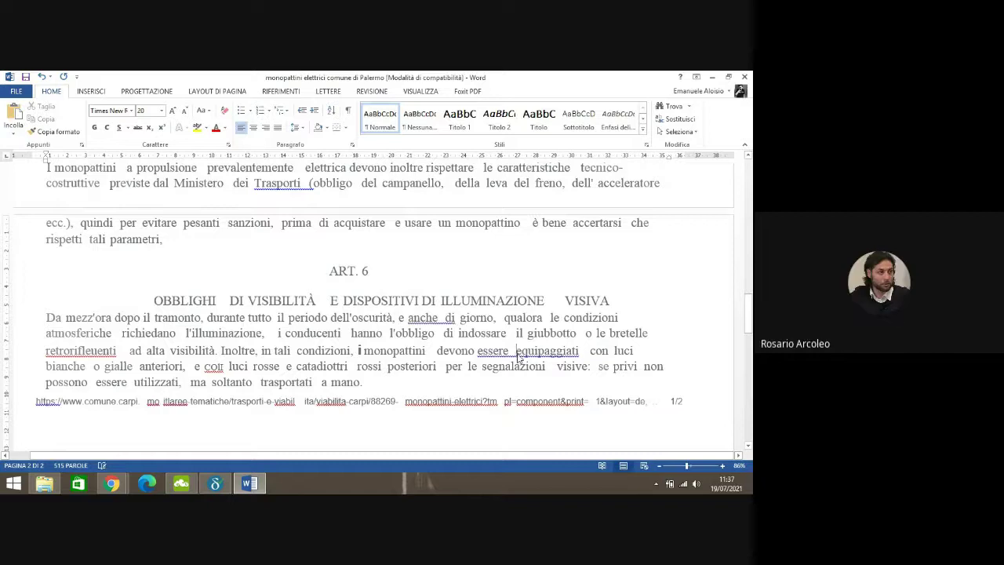
key("BackSpace")
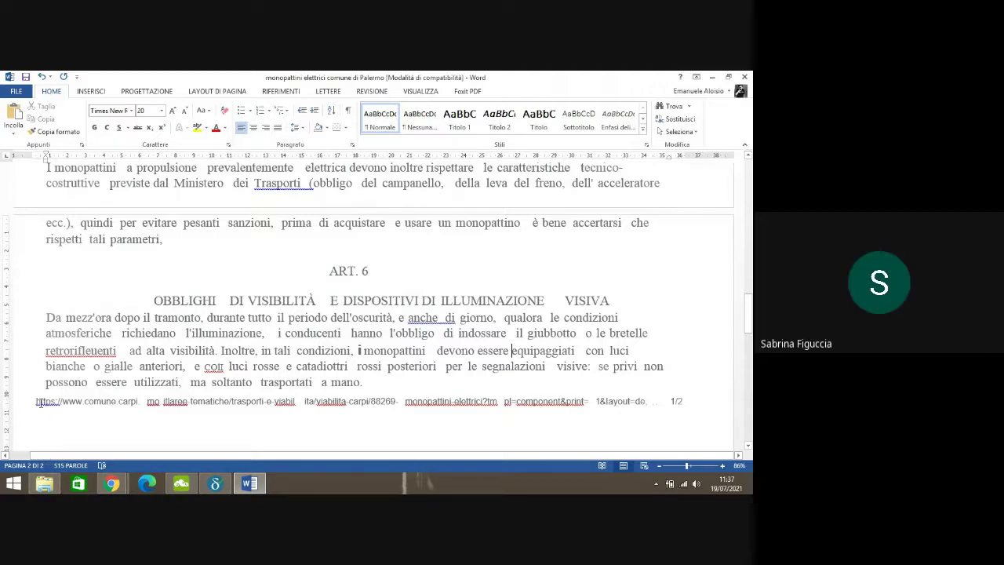
- Delete the web address line below the Article 6 paragraph and the extra space before "o gialle"
left_click_drag(37, 401, 657, 440)
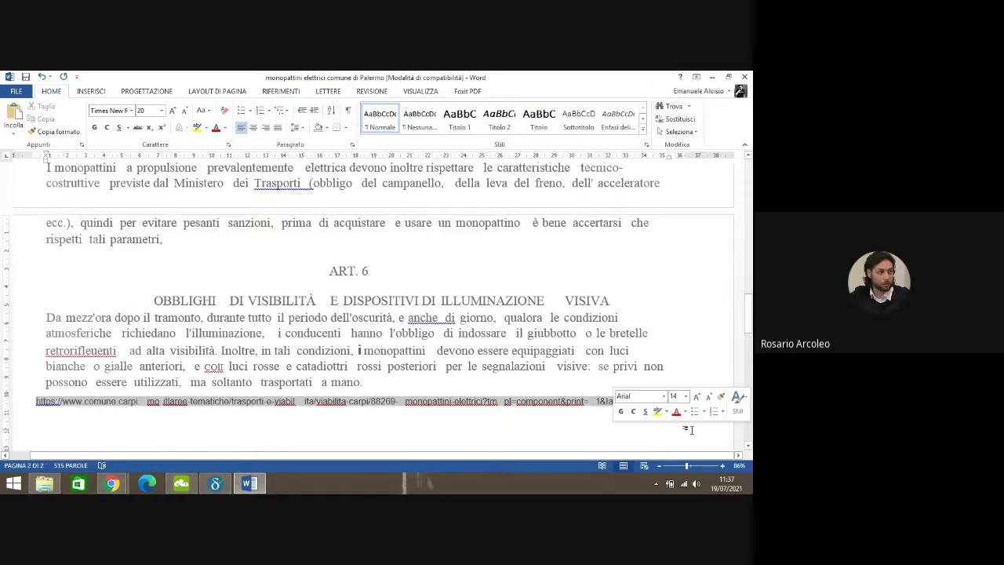
key("Delete")
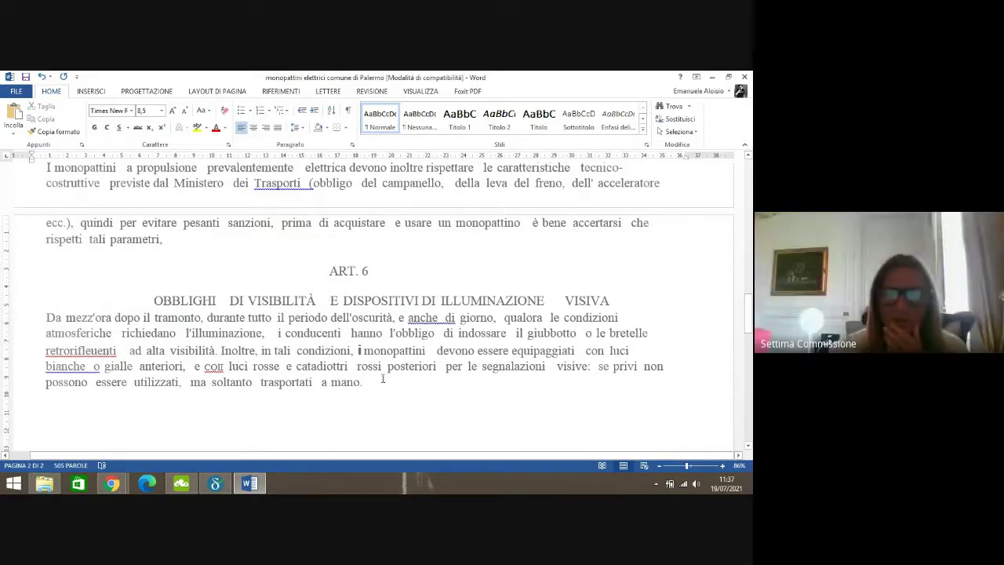
left_click(94, 366)
key("BackSpace")
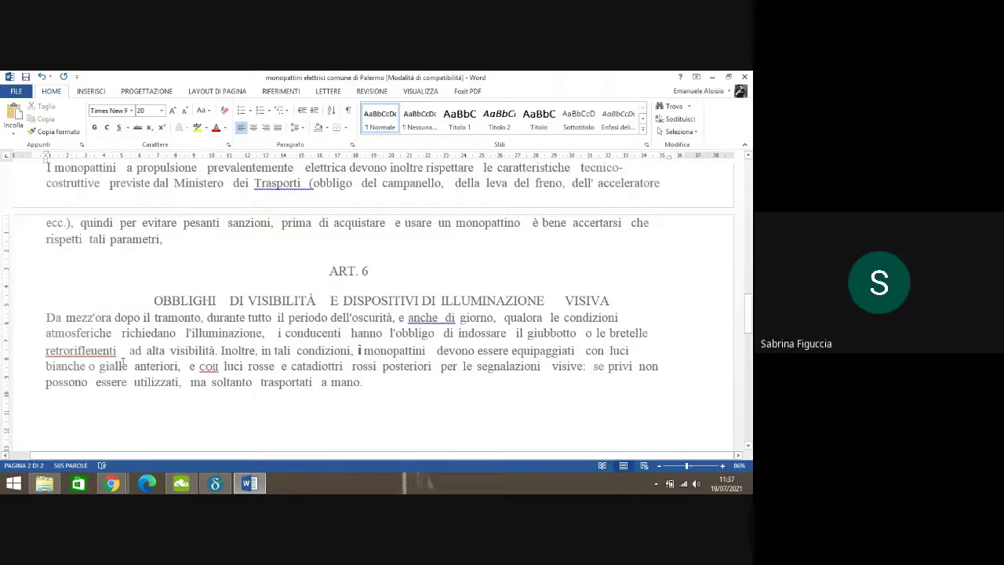
- Insert a blank line below the Article 6 heading and justify the paragraph beneath it
left_click(620, 298)
key("Return")
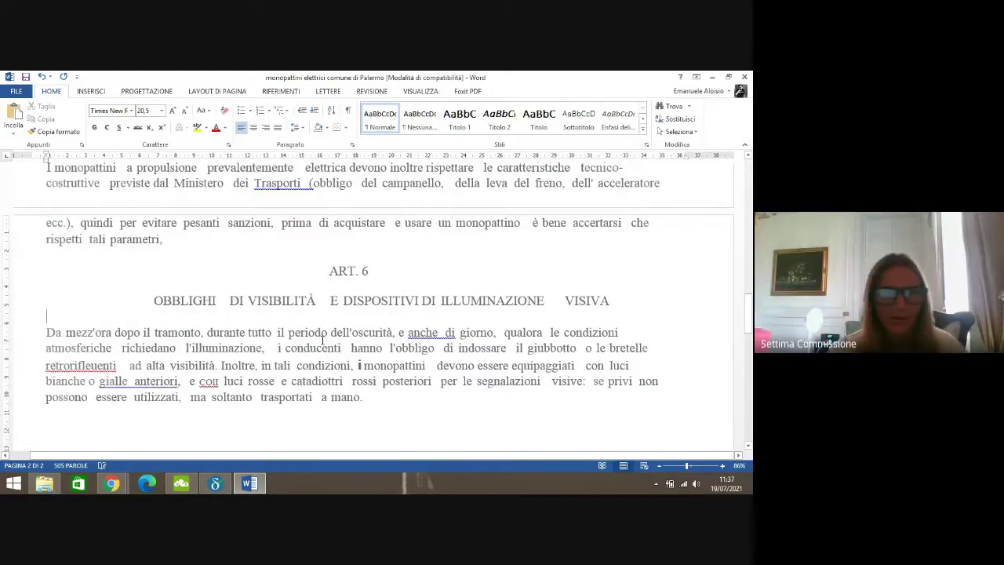
left_click_drag(45, 332, 392, 399)
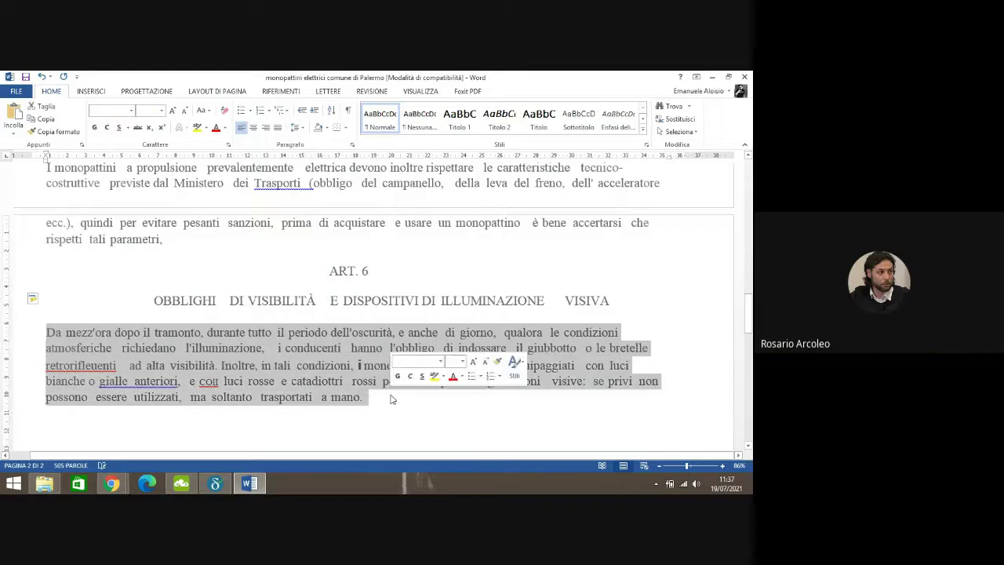
left_click(277, 127)
left_click(362, 348)
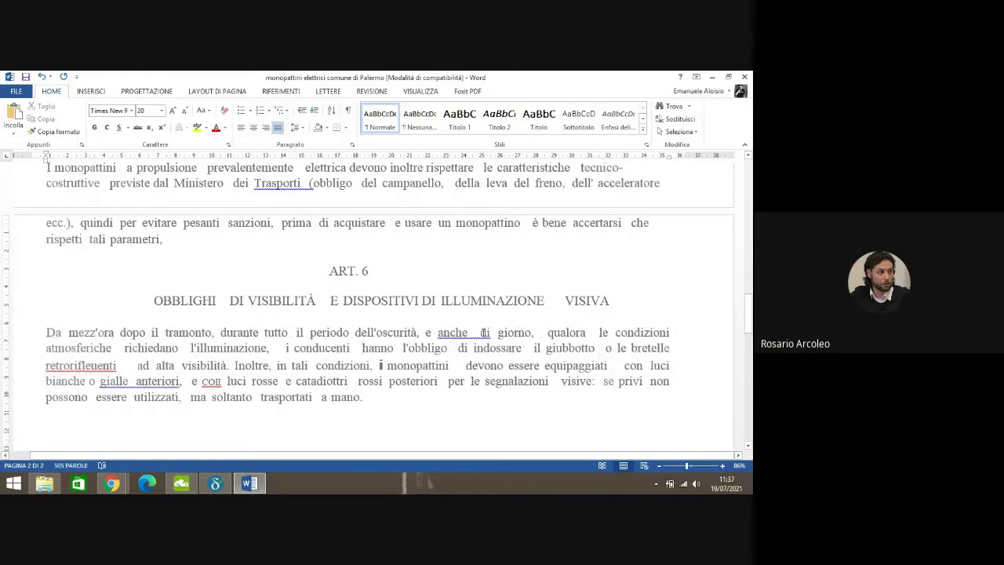
- Remove the extra spaces before "di giorno" and before "anteriori" in the justified paragraph
left_click(480, 333)
key("BackSpace")
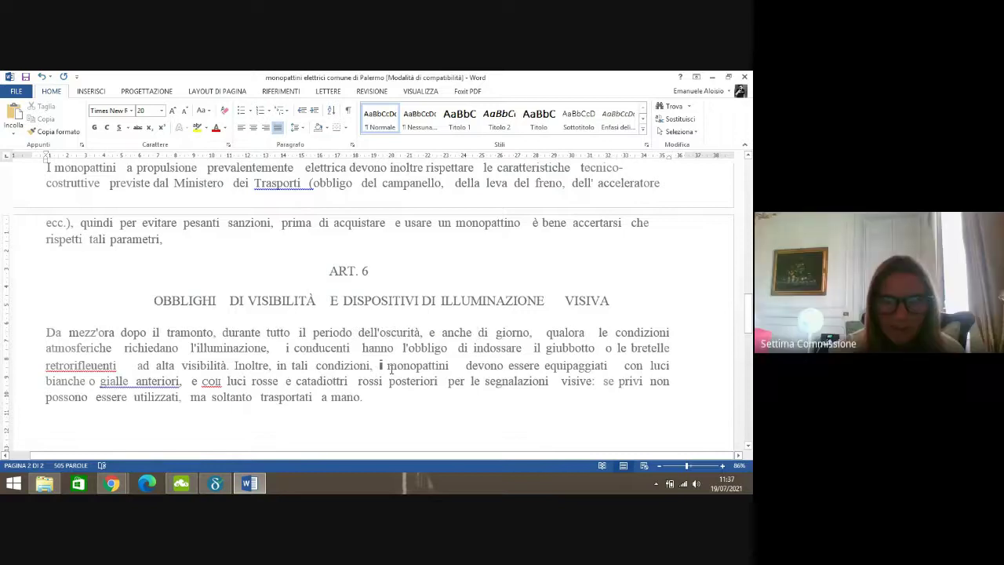
left_click(133, 380)
key("BackSpace")
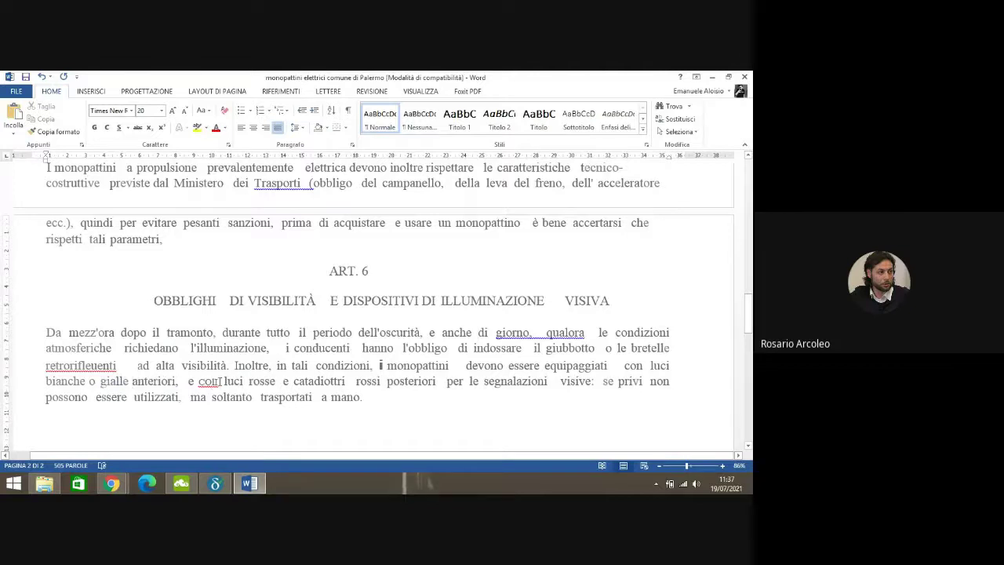
- Correct the garbled word before "luci rosse" to lowercase "con" and remove the extra space before the preceding "e"
key("BackSpace")
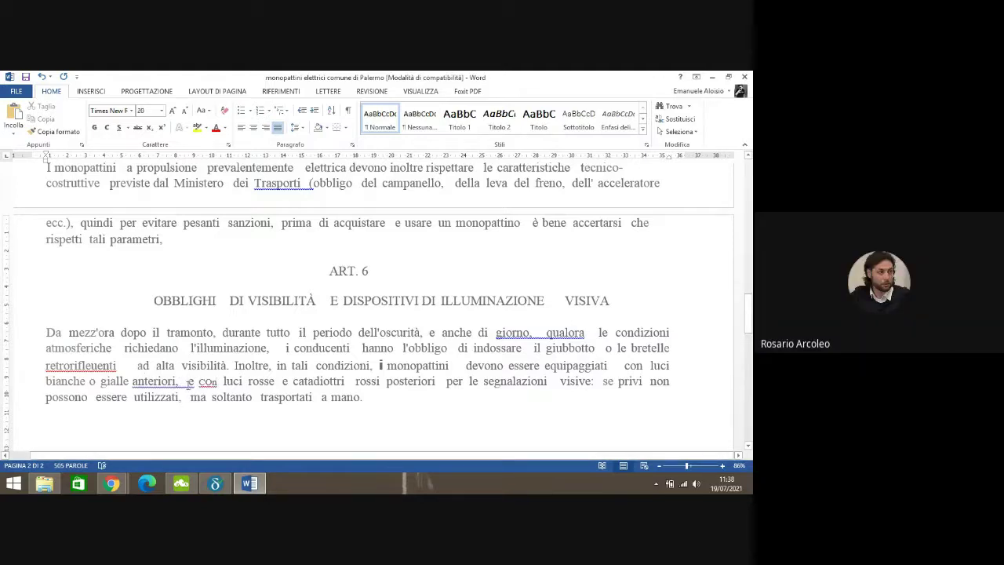
left_click(188, 382)
key("BackSpace")
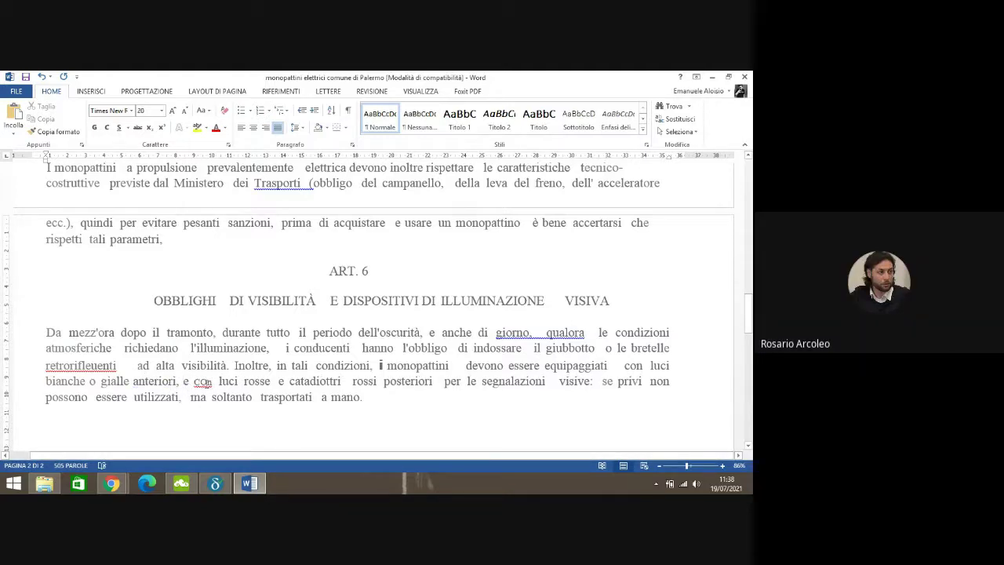
left_click(203, 381)
key("BackSpace")
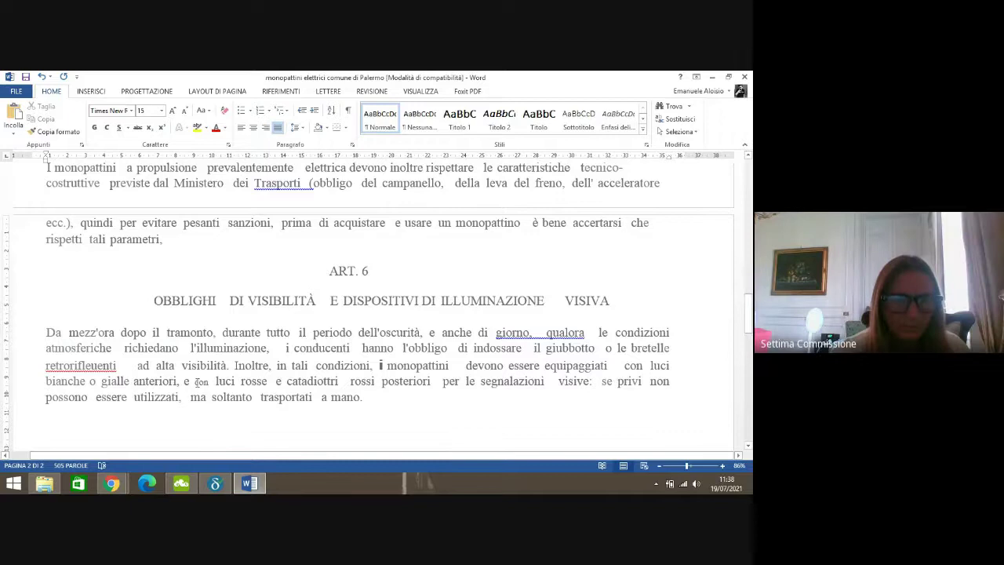
- Set the font size of the word "con" before "luci rosse" to 20
double_click(200, 382)
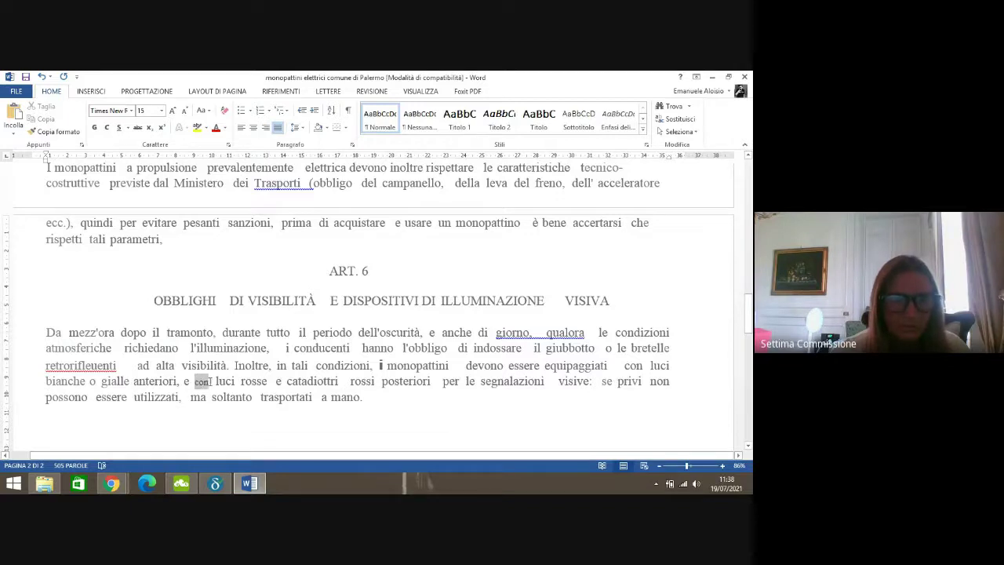
left_click(161, 111)
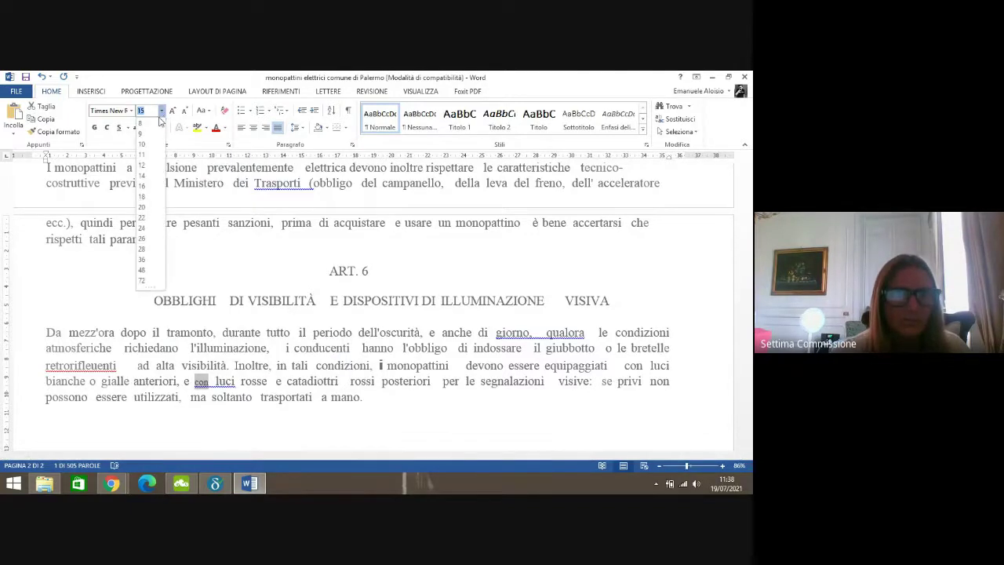
left_click(142, 208)
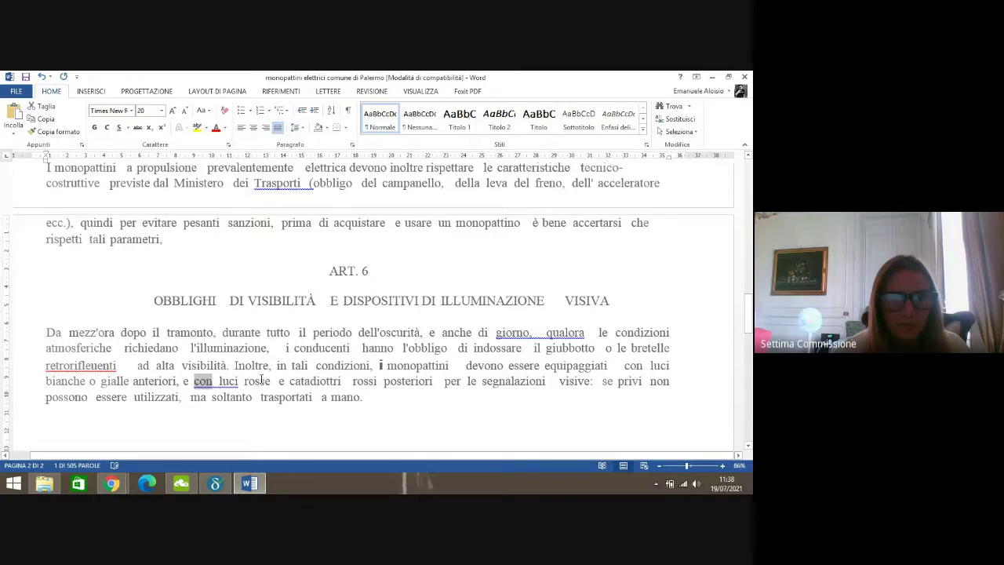
left_click(226, 384)
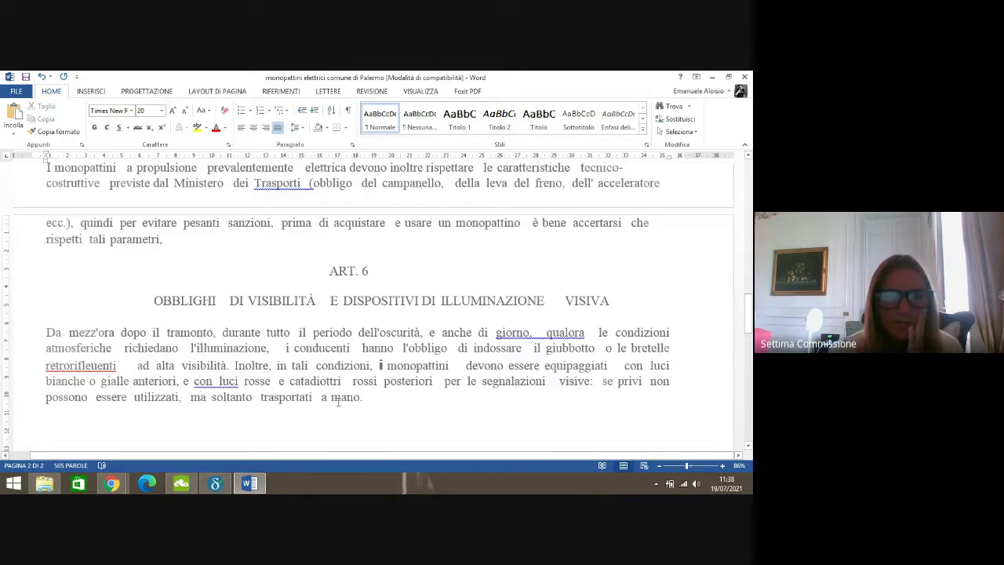
- Replace the colon after "segnalazioni visive" with a semicolon and remove the extra space before "qualora"
left_click(596, 381)
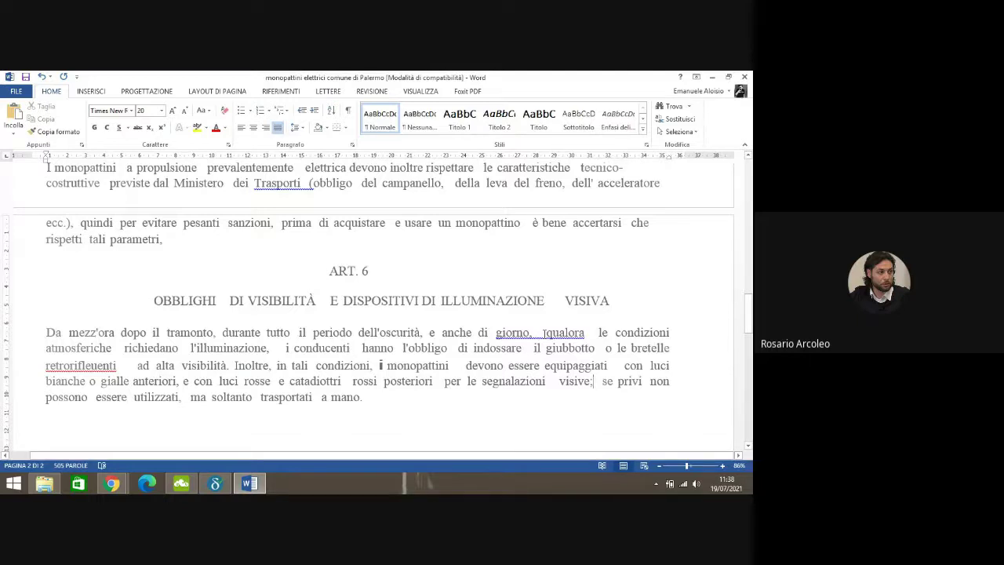
left_click(545, 332)
key("BackSpace")
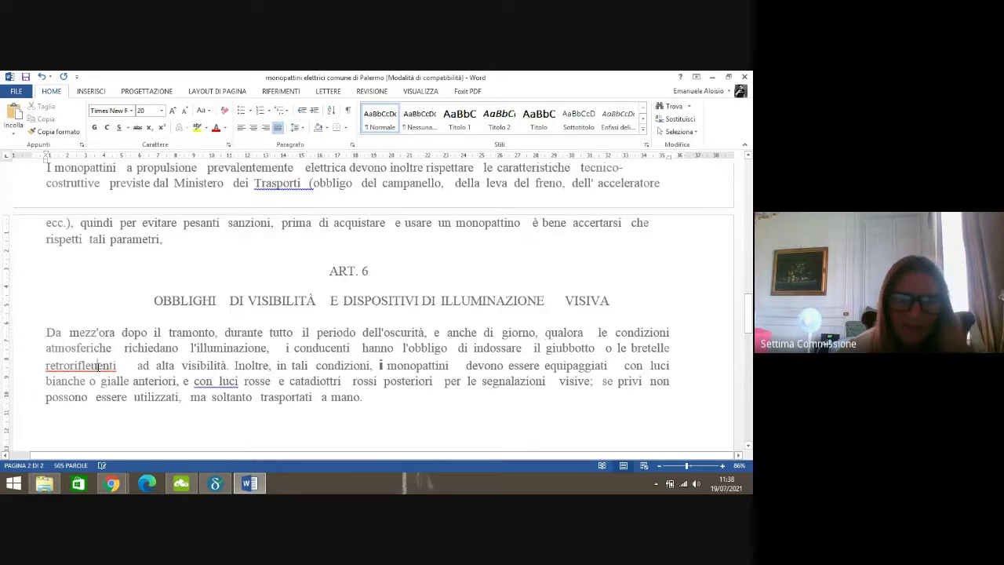
- Respell the word after "bretelle" in the Article 6 paragraph as "retrorefluenti"
key("BackSpace")
key("BackSpace")
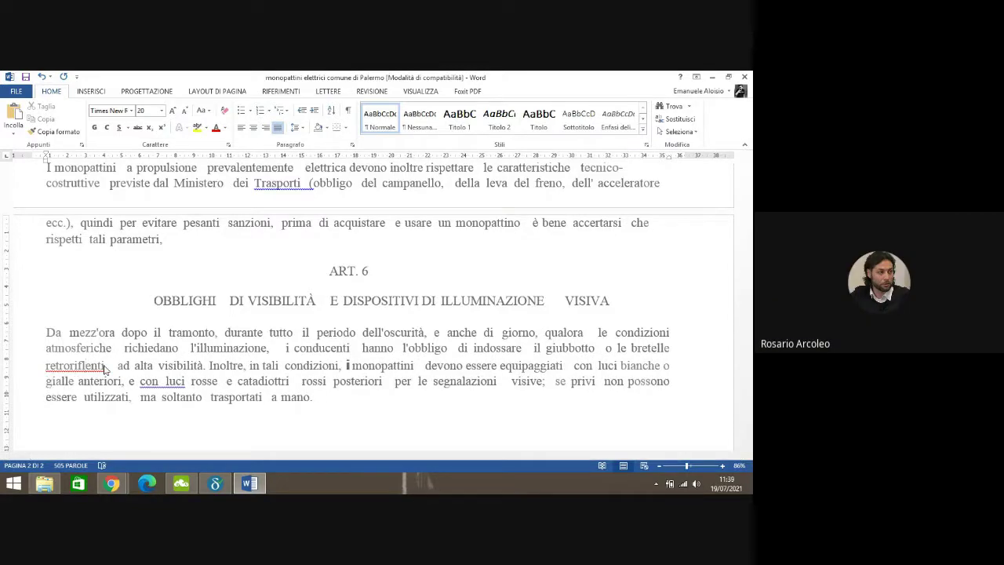
key("BackSpace")
key("BackSpace")
key("BackSpace")
key("BackSpace")
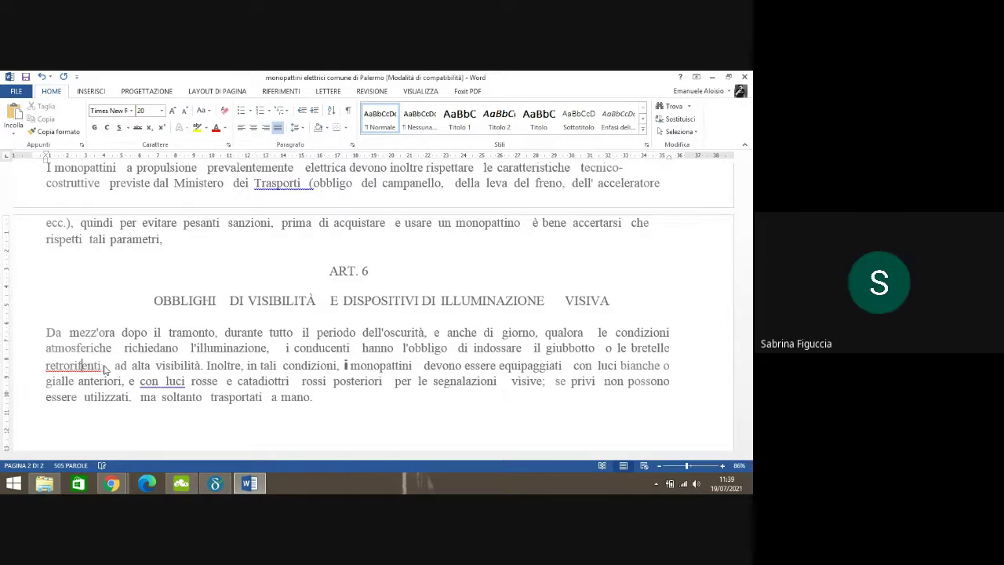
type("flu")
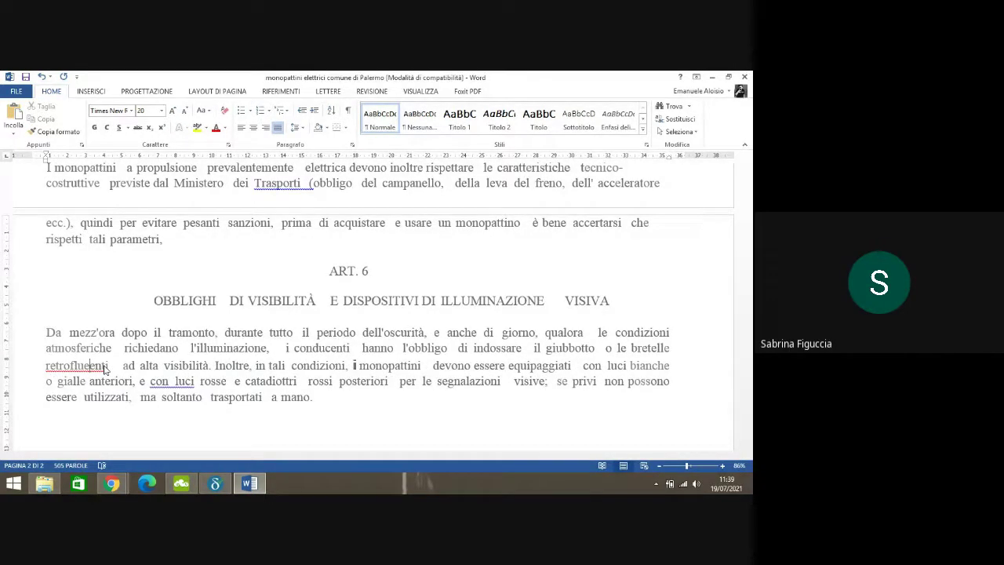
key("BackSpace")
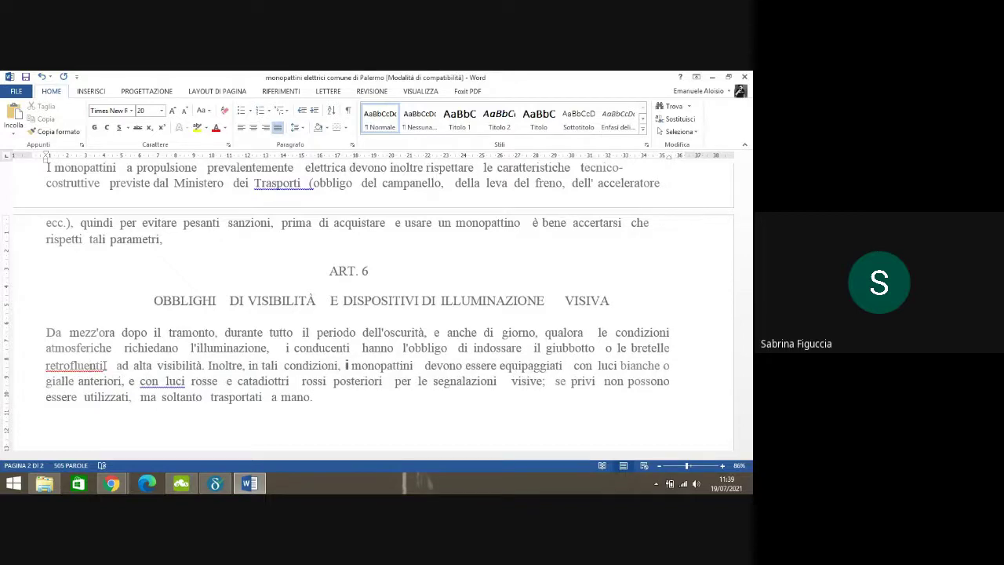
type("re")
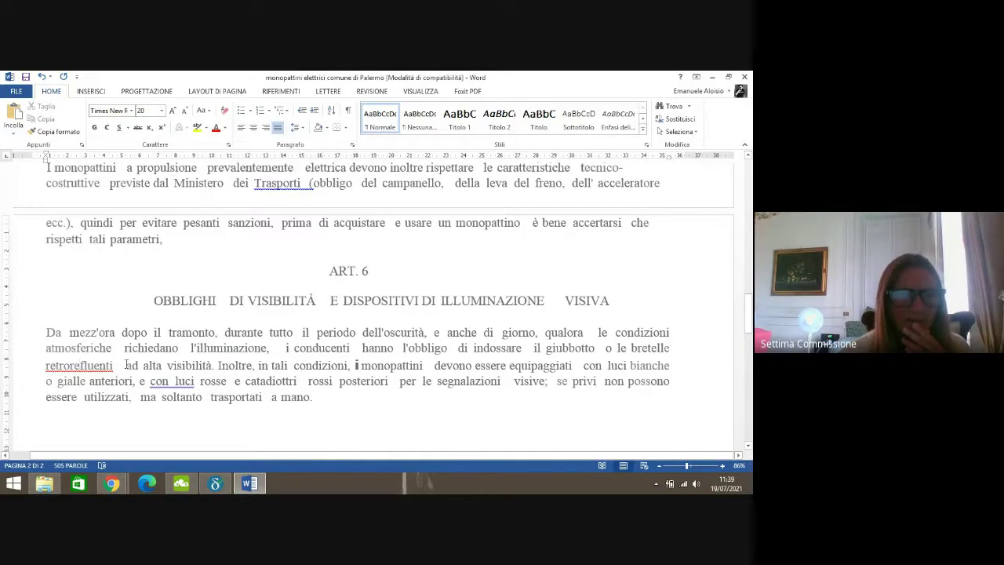
- Remove the extra spaces before "ad alta visibilità", "luci rosse" and "e catadiottri" in the Article 6 paragraph
key("BackSpace")
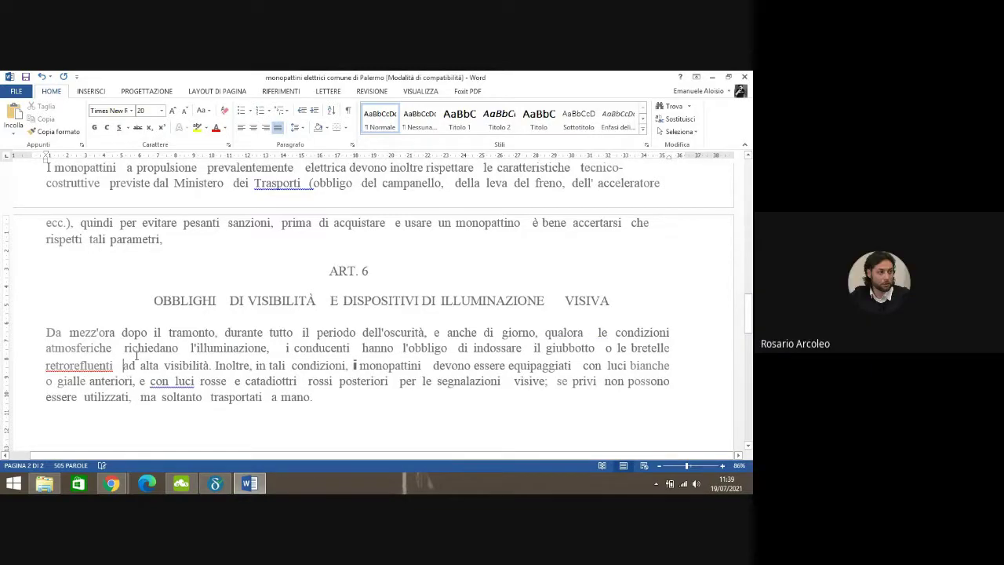
left_click(221, 382)
key("Delete")
left_click(228, 382)
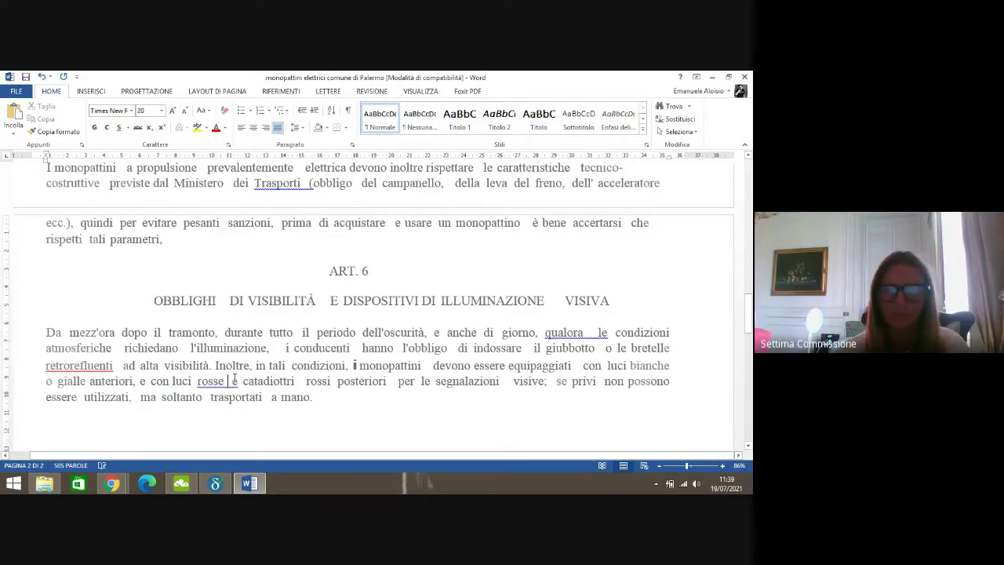
key("Delete")
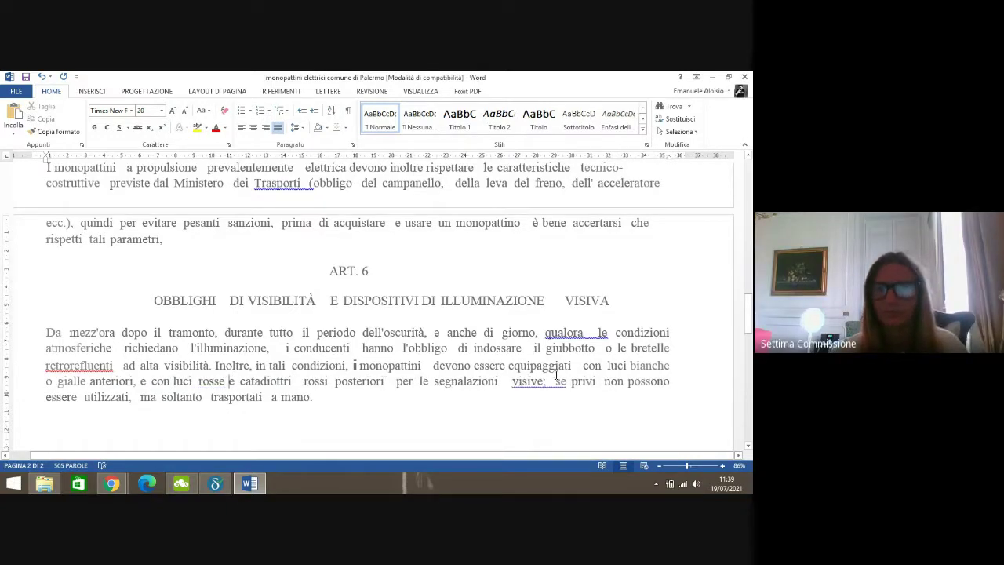
- Remove the extra spaces before "se privi", "le condizioni" and "non possono" in the Article 6 paragraph
left_click(557, 381)
key("Delete")
type("s")
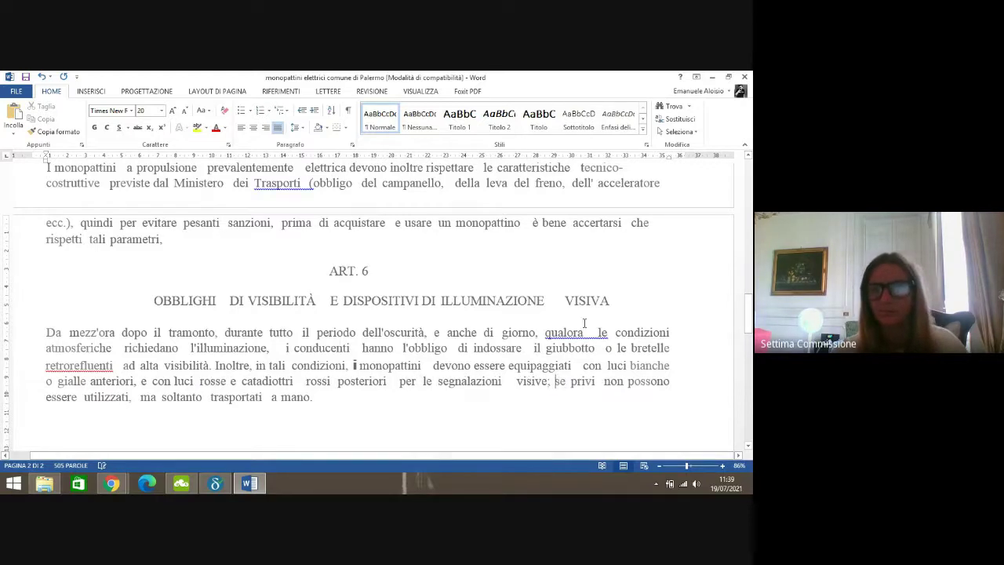
left_click(600, 332)
key("BackSpace")
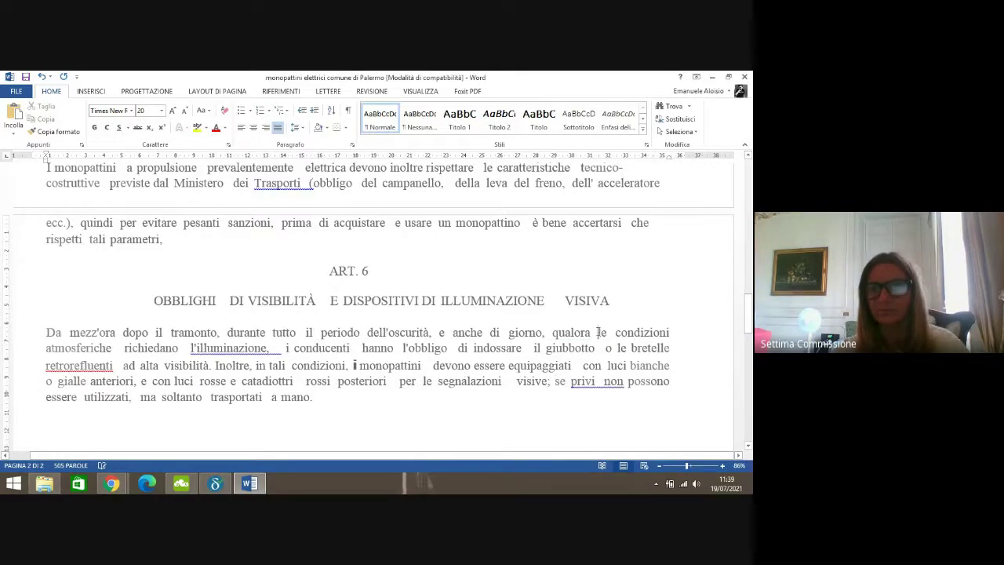
left_click(604, 382)
key("BackSpace")
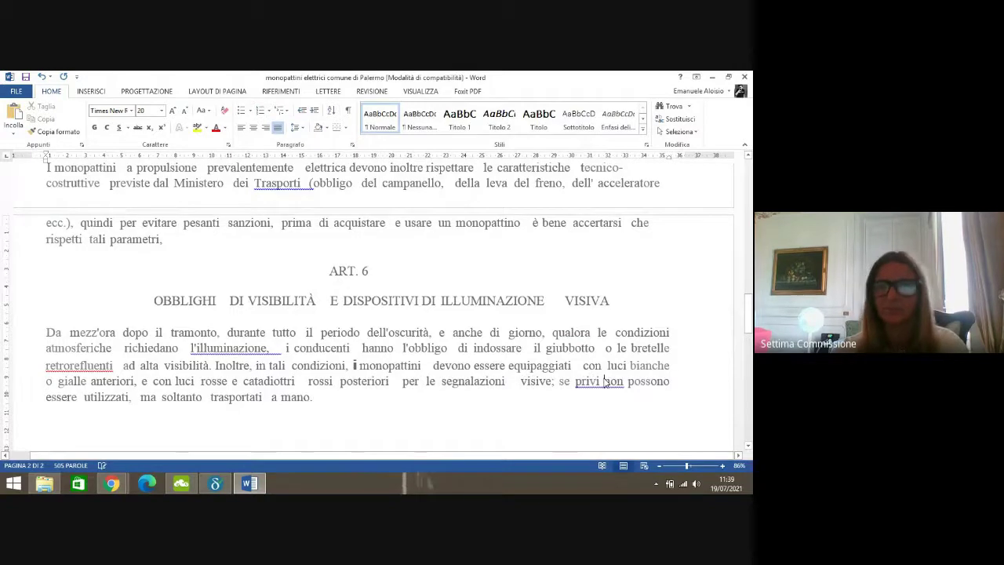
- Remove the extra spaces before "i conducenti" and save the document
left_click(279, 349)
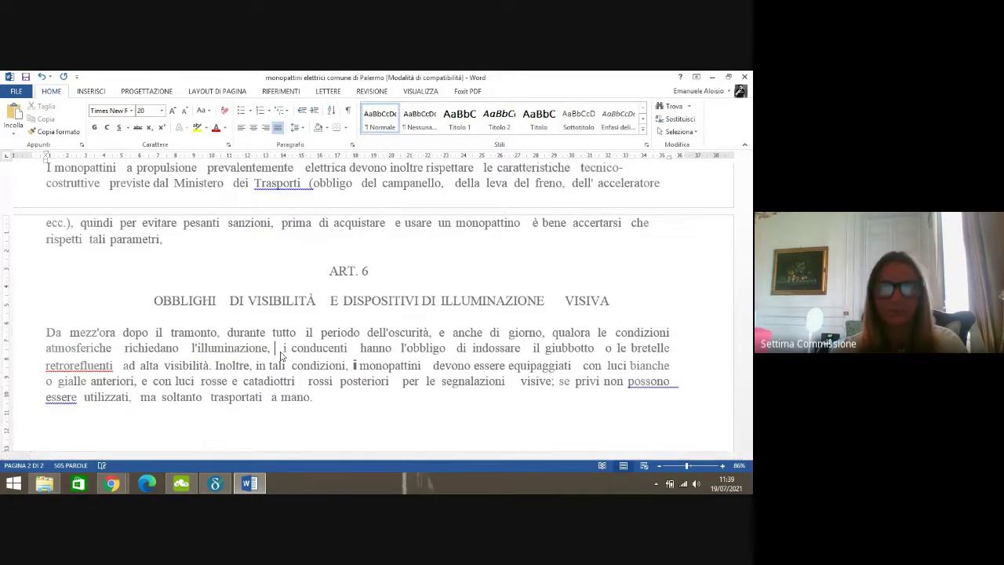
key("BackSpace")
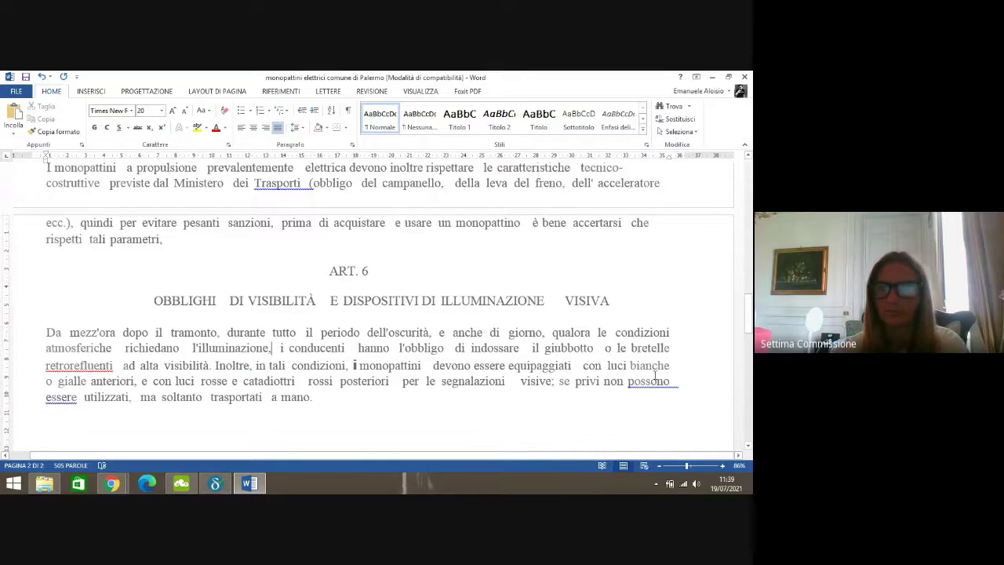
left_click(670, 381)
key("BackSpace")
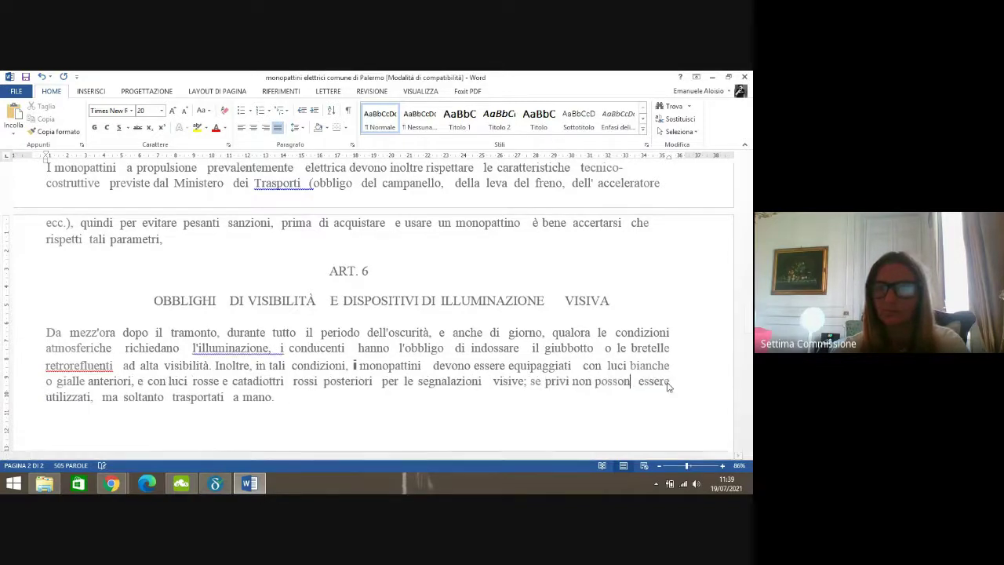
type("o")
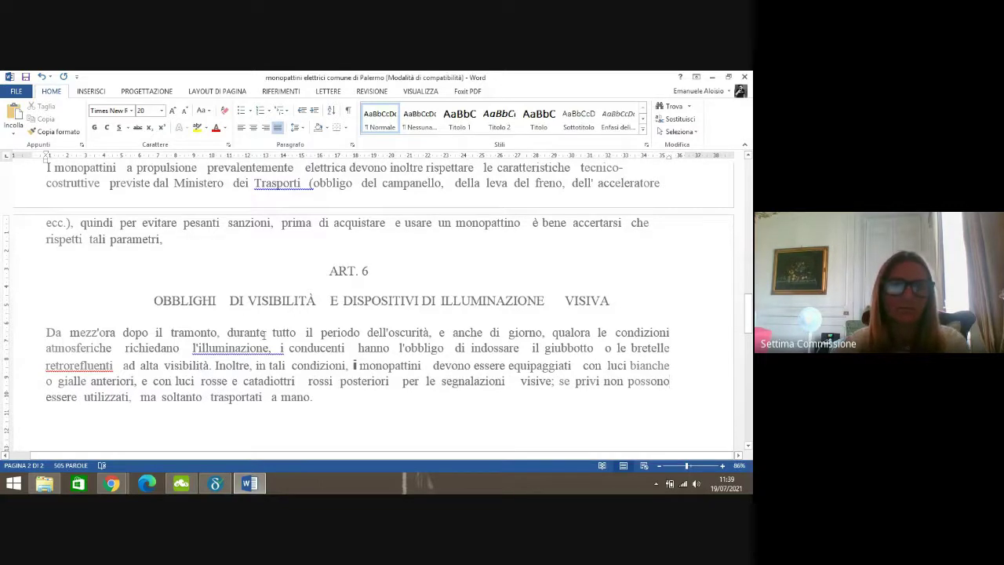
left_click(280, 347)
key("BackSpace")
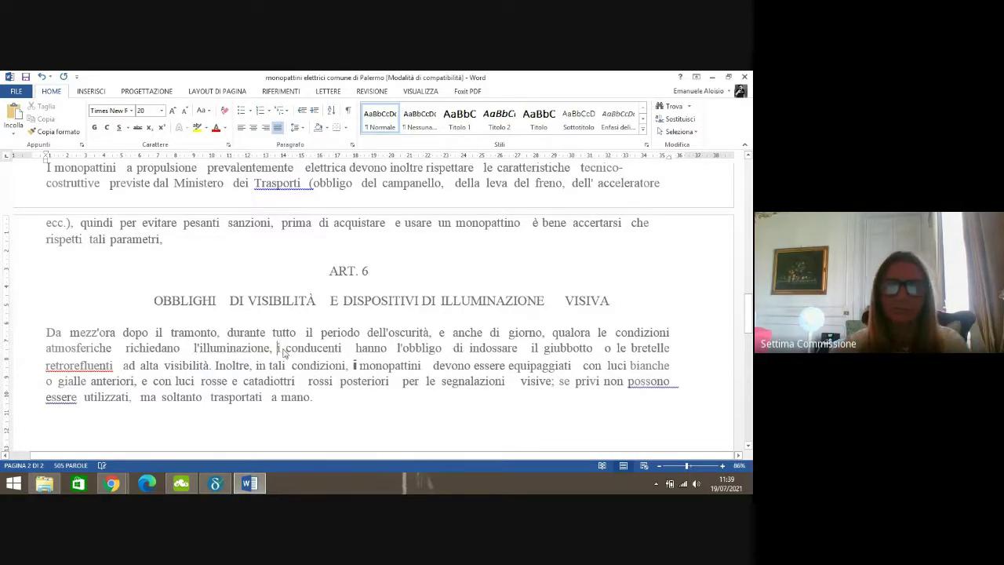
left_click(25, 76)
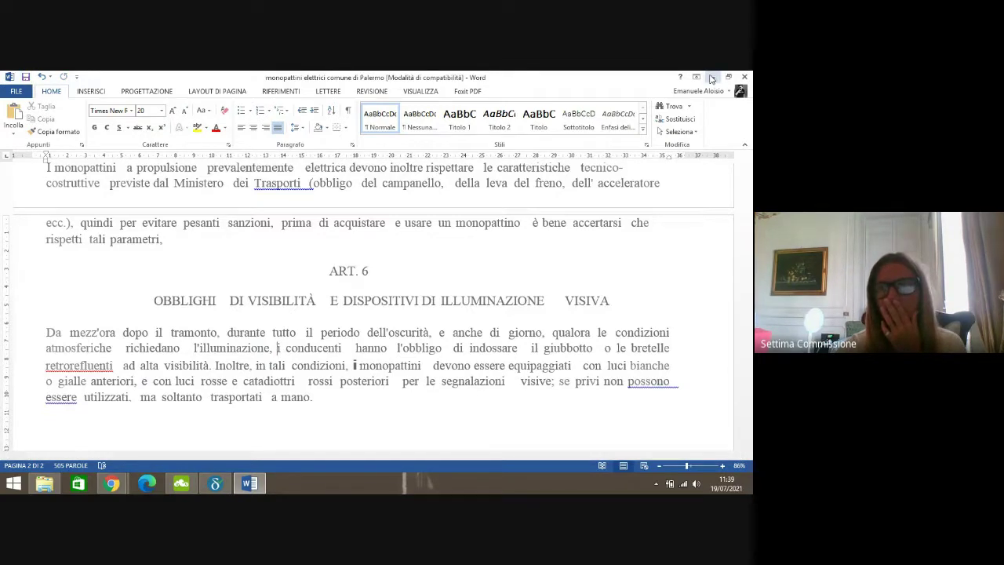
left_click(711, 77)
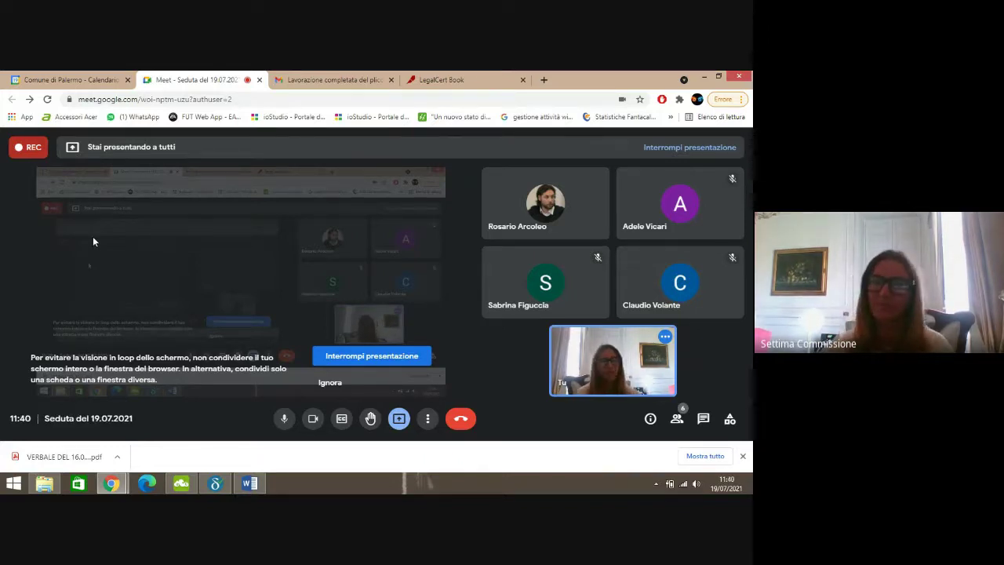
left_click(256, 486)
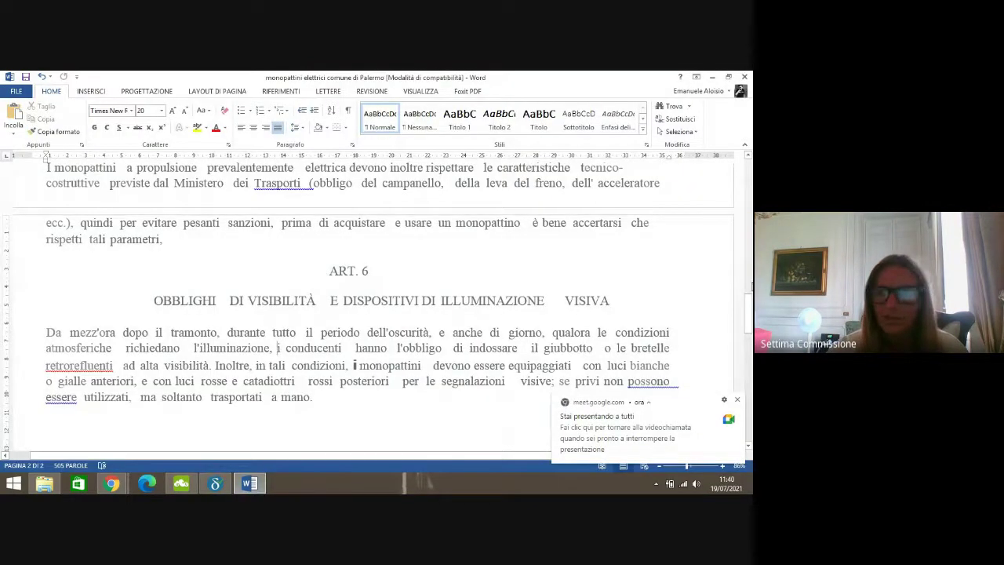
scroll(750, 322, "down", 2)
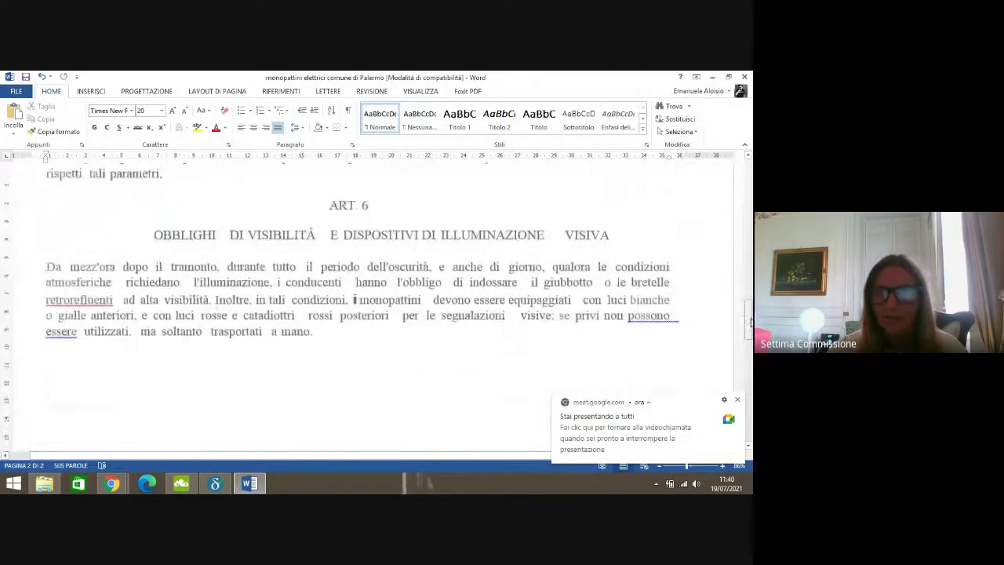
scroll(750, 322, "up", 1)
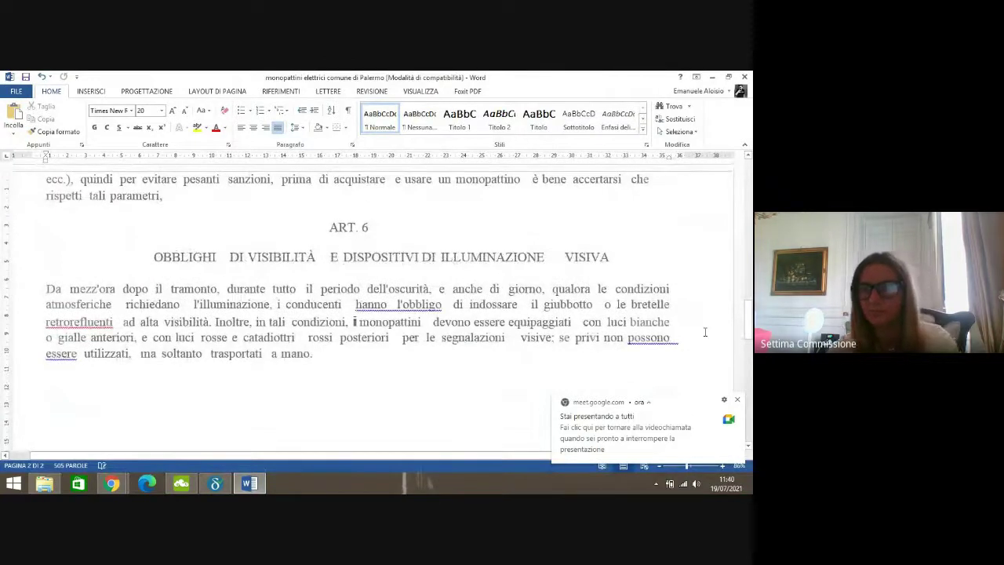
left_click(703, 330)
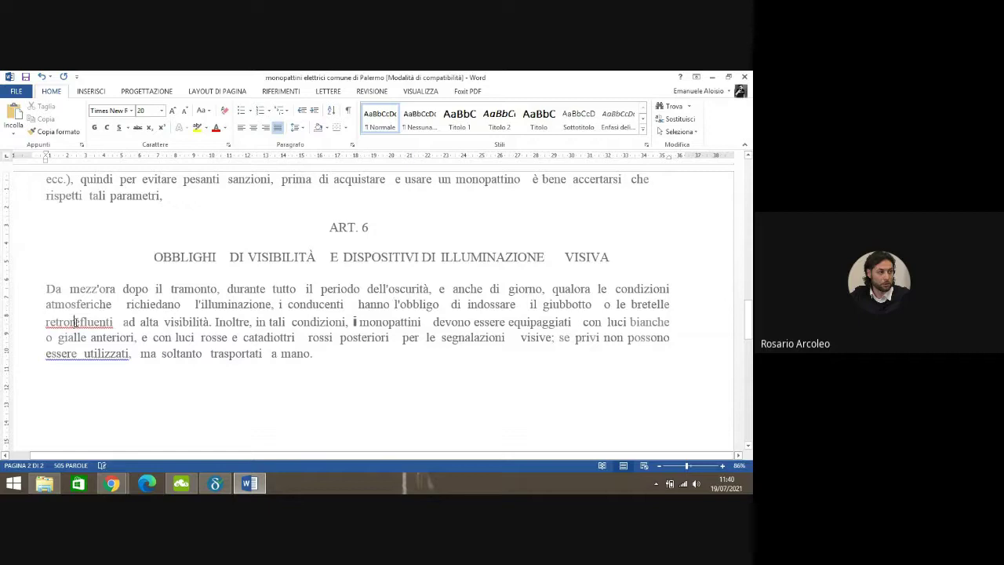
- Correct the word before "ad alta visibilità" to "retroriflettenti"
left_click(78, 320)
type("ifletten")
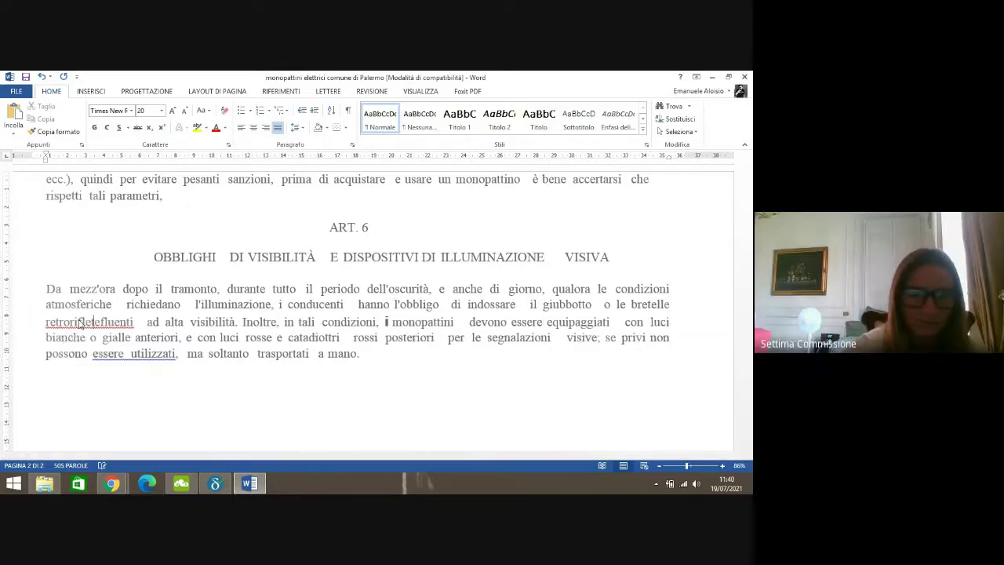
key("Delete")
key("Delete")
key("Delete")
key("Delete")
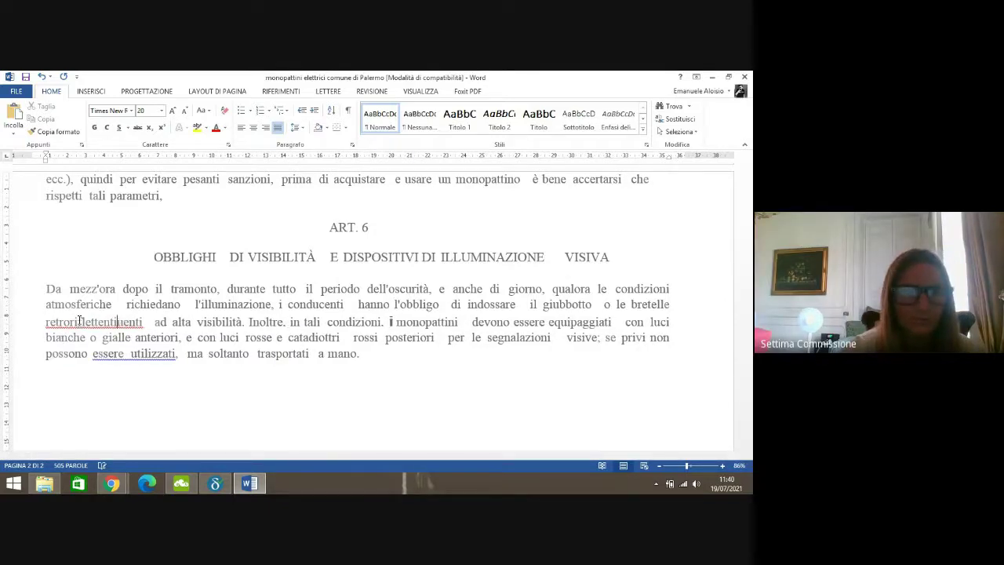
key("Delete")
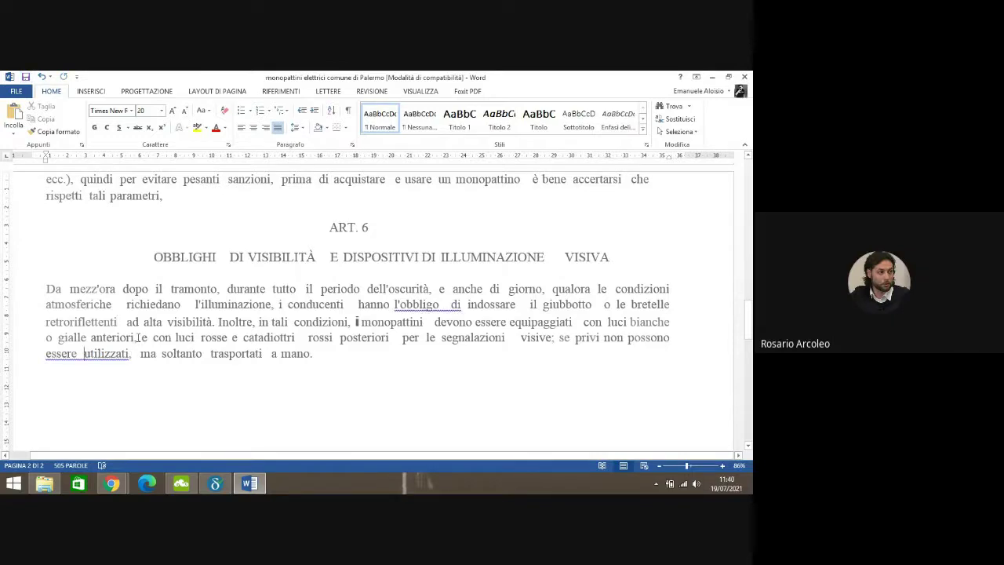
- Remove the extra spaces before "utilizzati", "riportare" and "(25Km/h", and save the document
key("BackSpace")
mouse_move(748, 328)
left_mouse_down()
mouse_move(749, 412)
mouse_move(746, 319)
left_mouse_up()
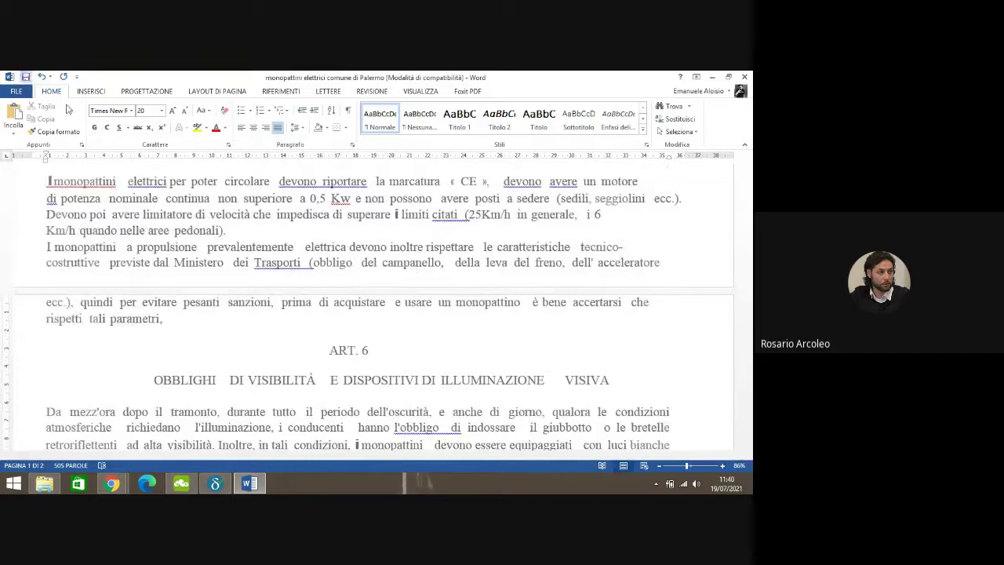
left_click(322, 181)
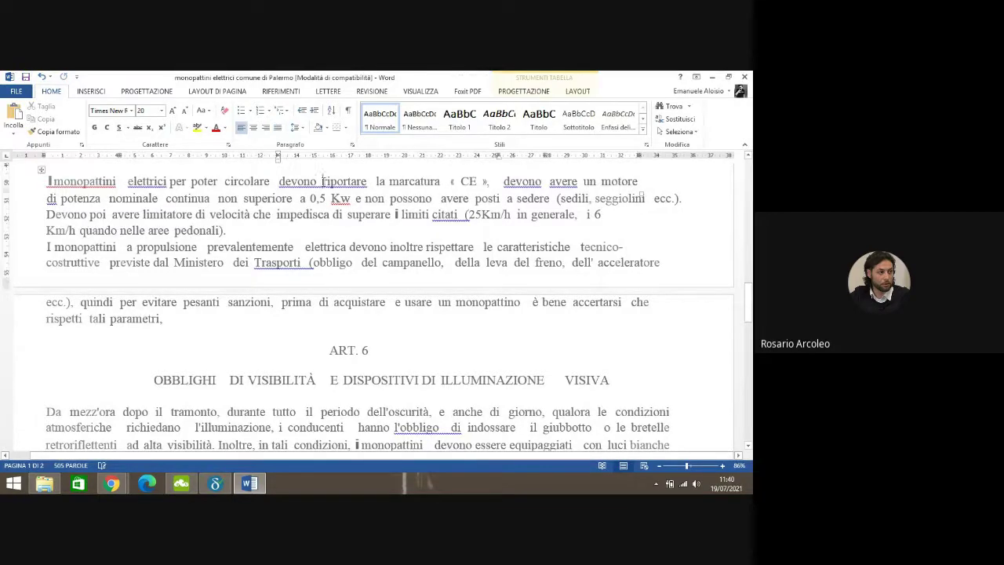
key("BackSpace")
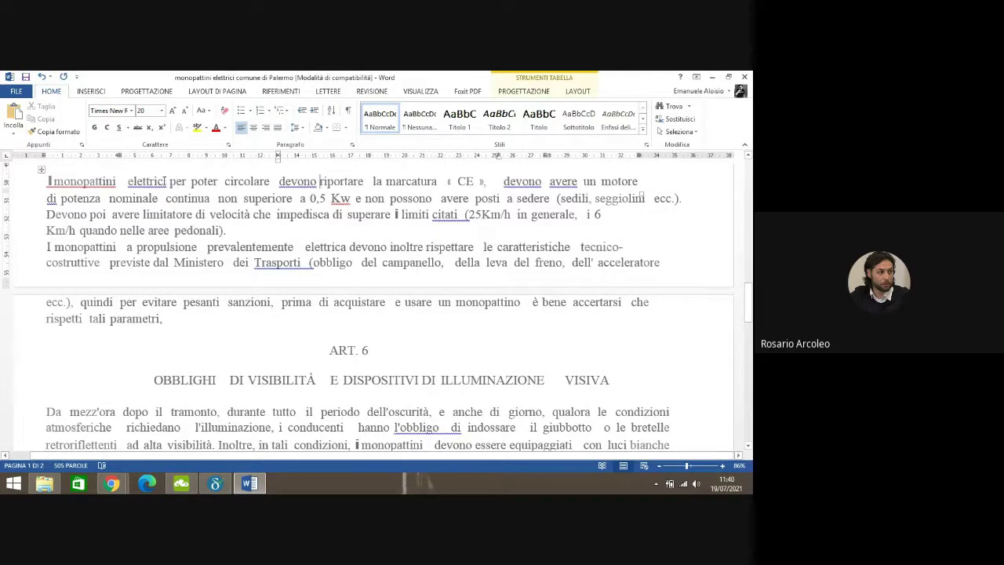
left_click(465, 213)
type("(")
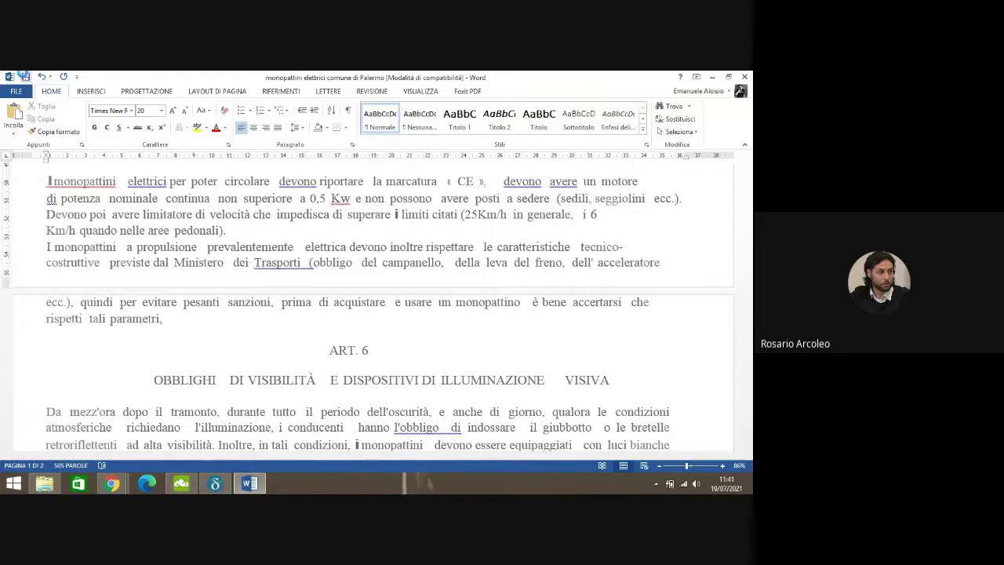
left_click(25, 76)
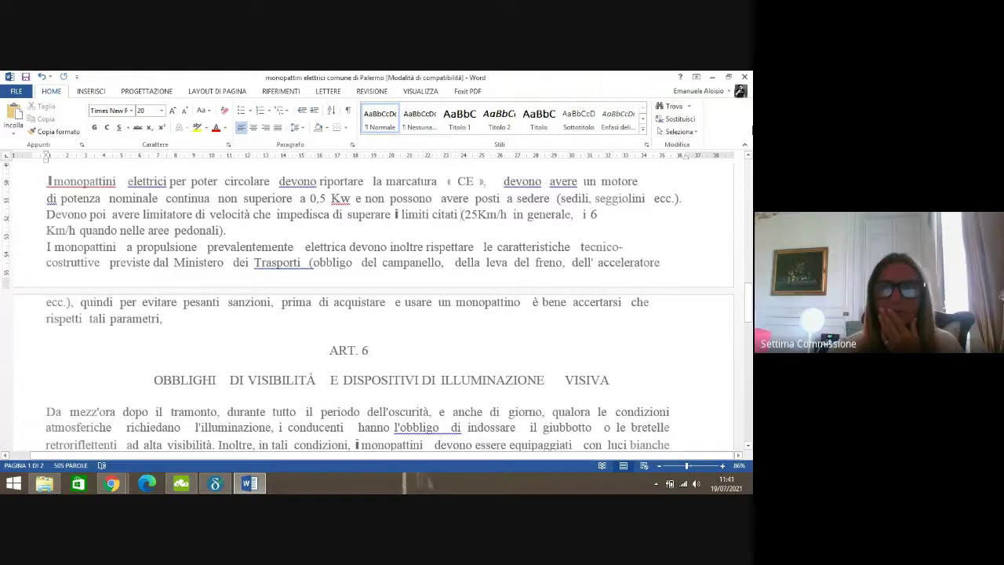
- Close the Palermo document and open the Word file "monopattini 2" from the search results on USB2 (F:)
left_click(745, 79)
left_click(744, 76)
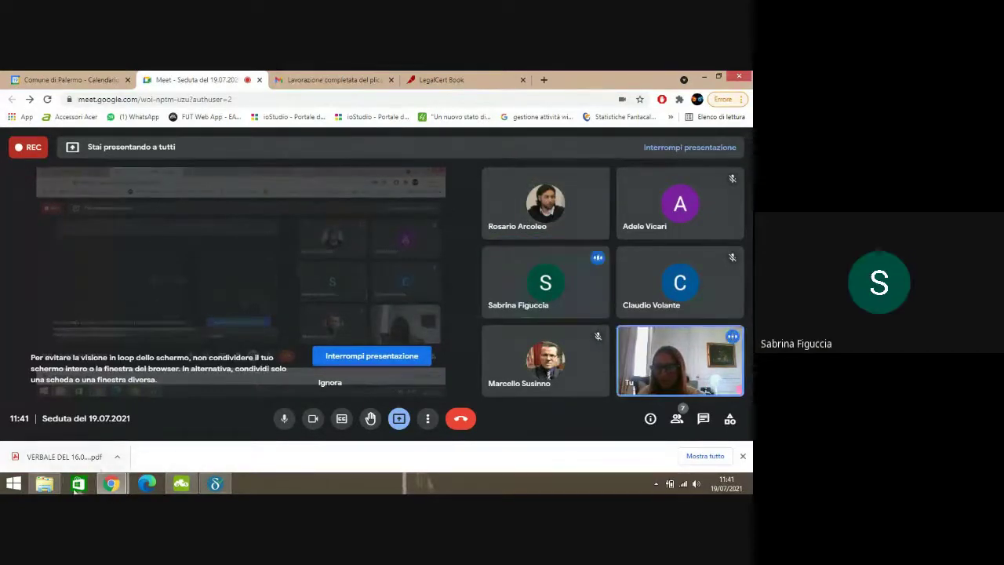
mouse_move(47, 486)
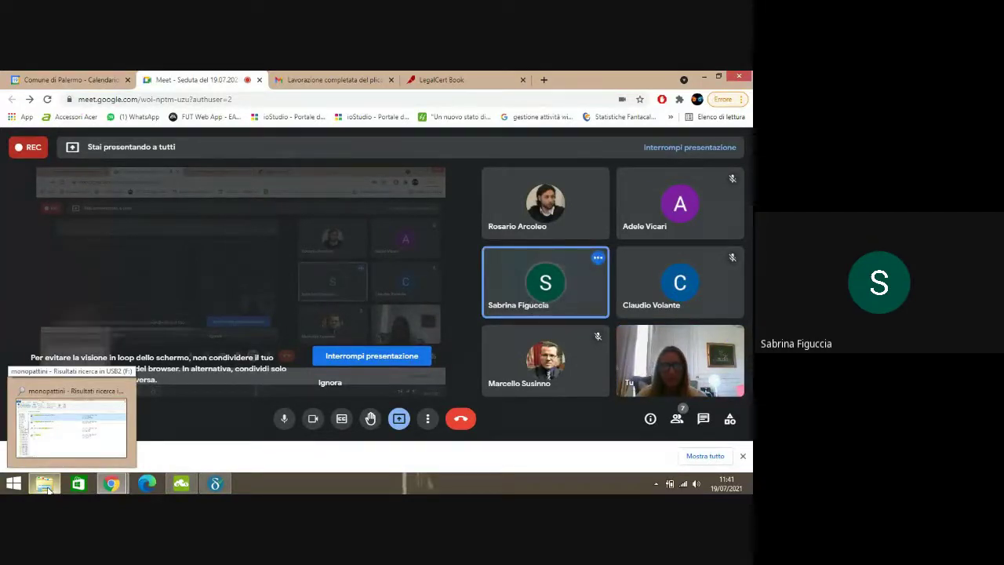
left_click(47, 486)
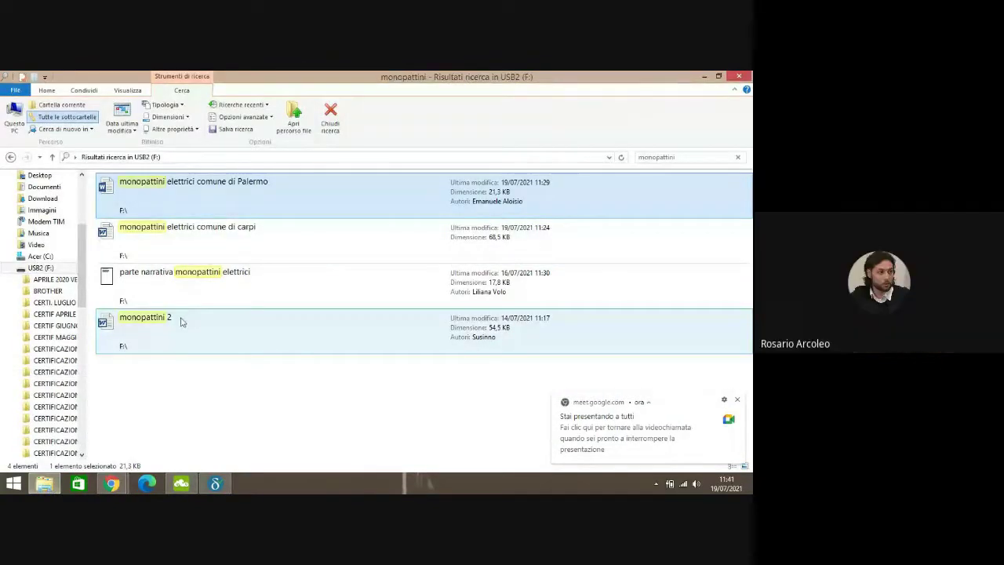
double_click(181, 322)
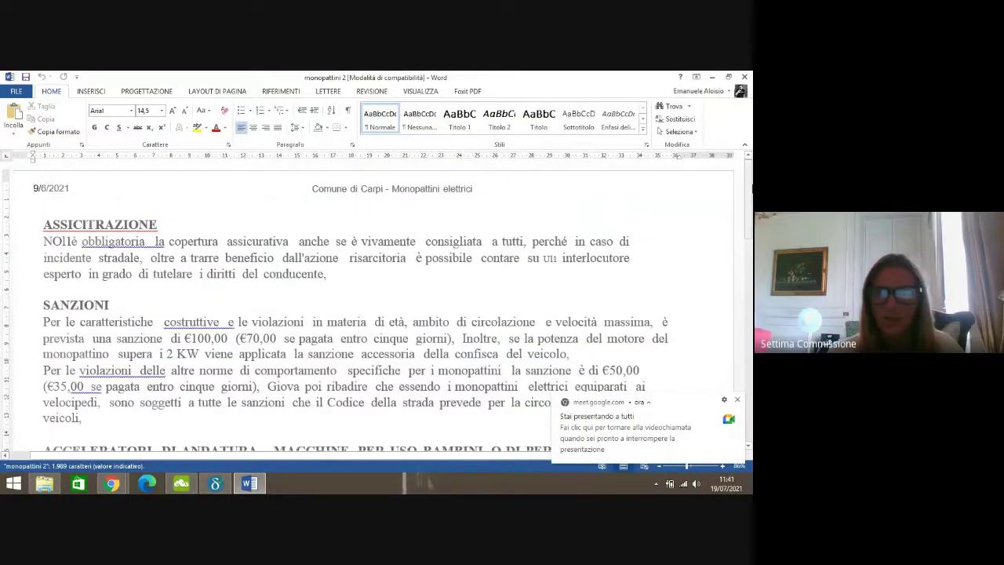
scroll(198, 354, "down", 2)
scroll(369, 306, "down", 9)
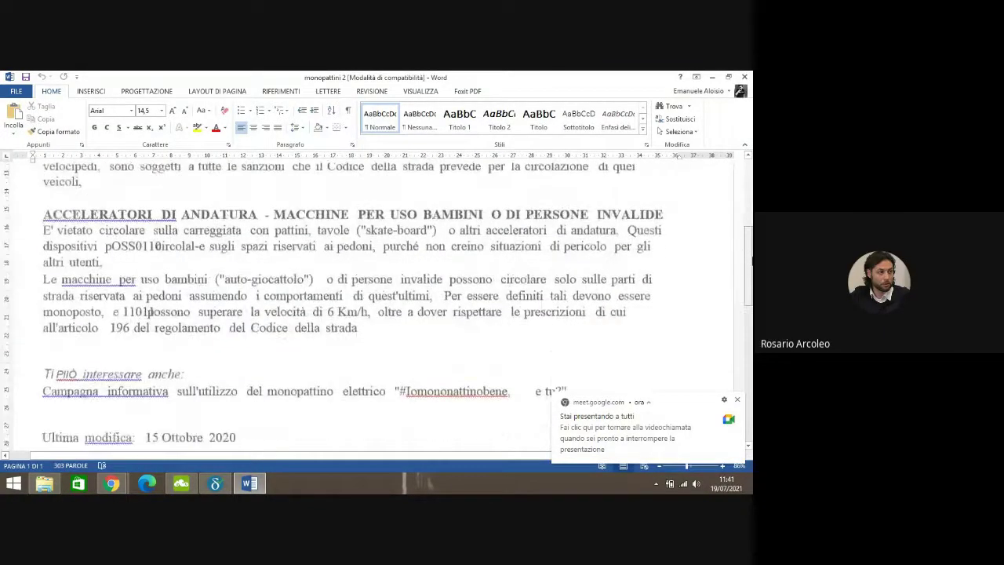
- Delete the header line with the date 9/6/2021 and "Comune di Carpi - Monopattini elettrici" at the start of the document
scroll(313, 191, "up", 10)
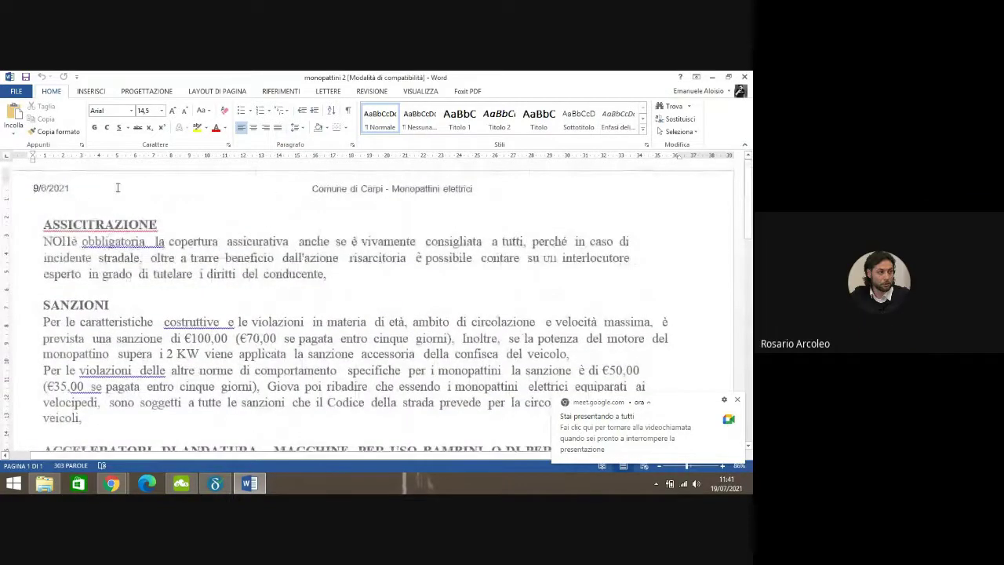
left_click_drag(34, 189, 518, 194)
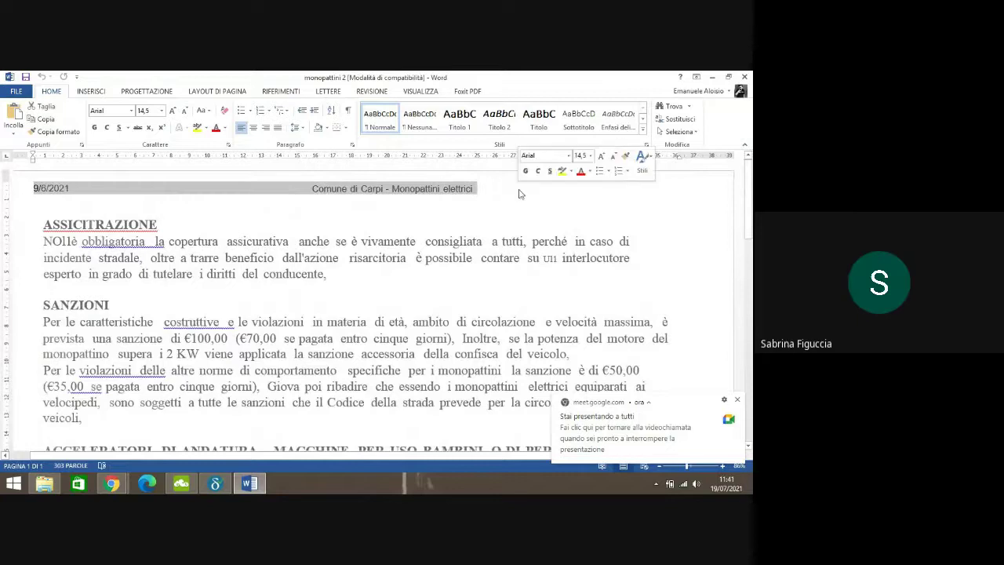
key("Delete")
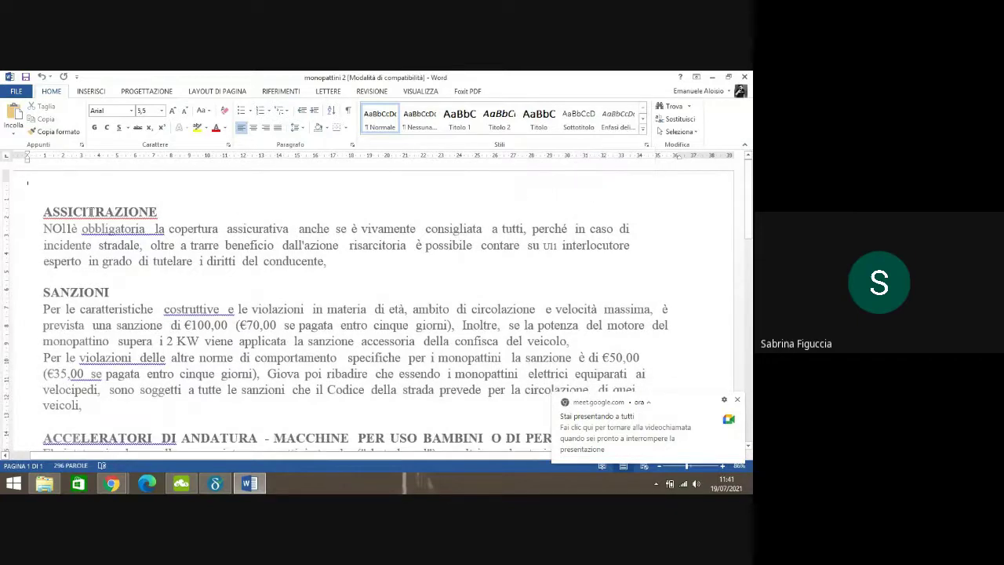
- Correct the misspelled first heading to "ASSICURAZIONE"
left_click(87, 212)
key("BackSpace")
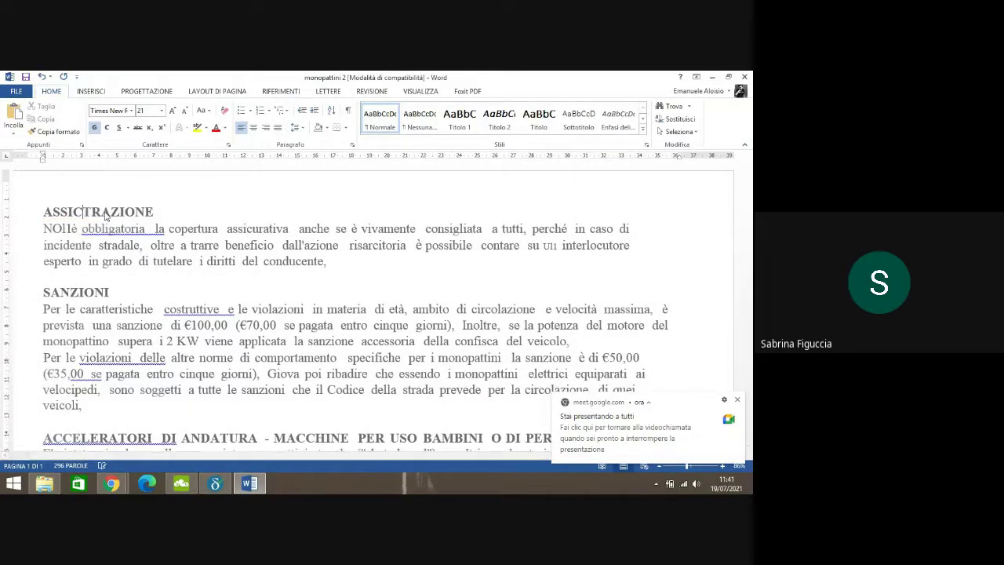
type("U")
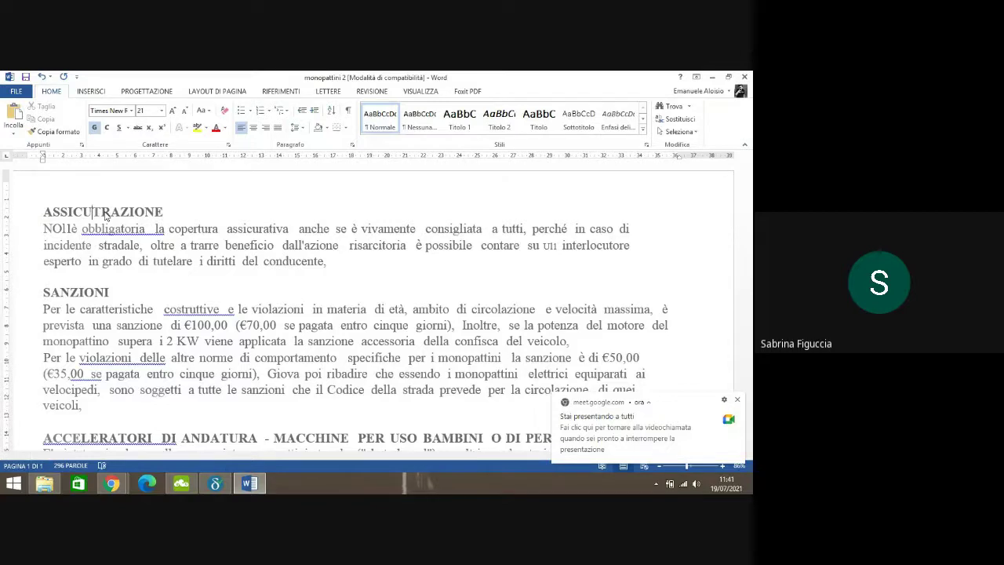
key("Delete")
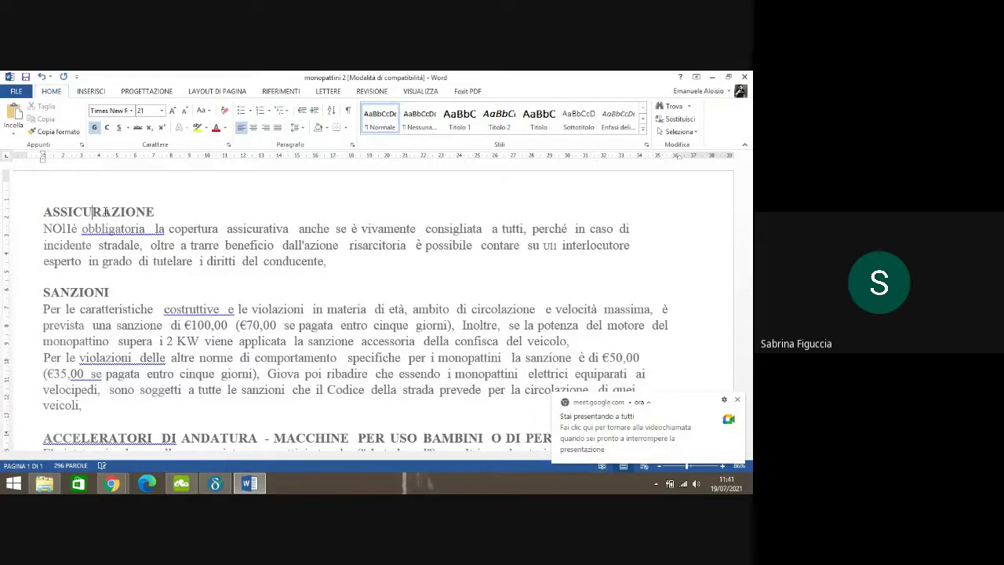
- Correct the garbled opening words before "obbligatoria" in the insurance paragraph to "Non è"
left_click(68, 228)
key("BackSpace")
key("BackSpace")
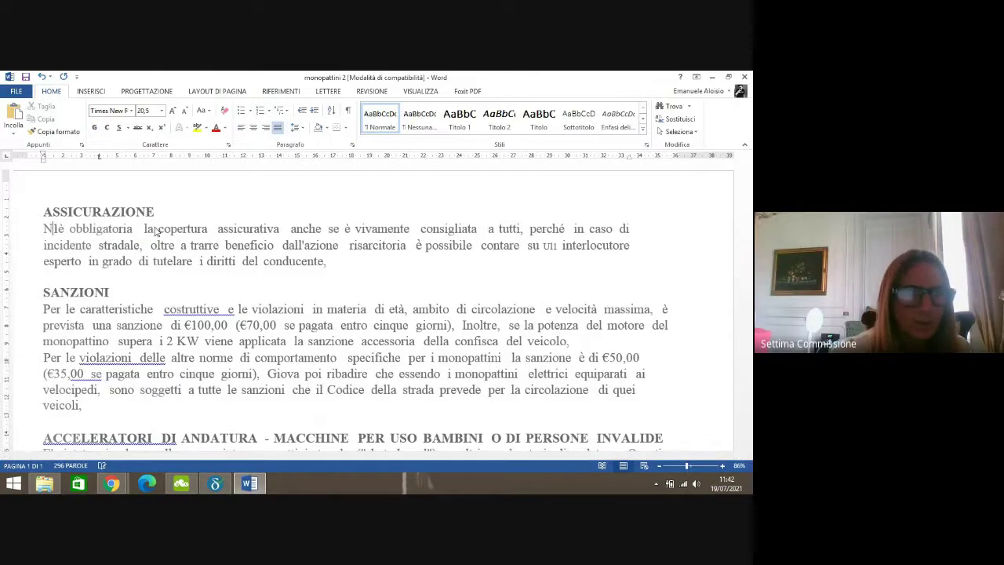
type("Non")
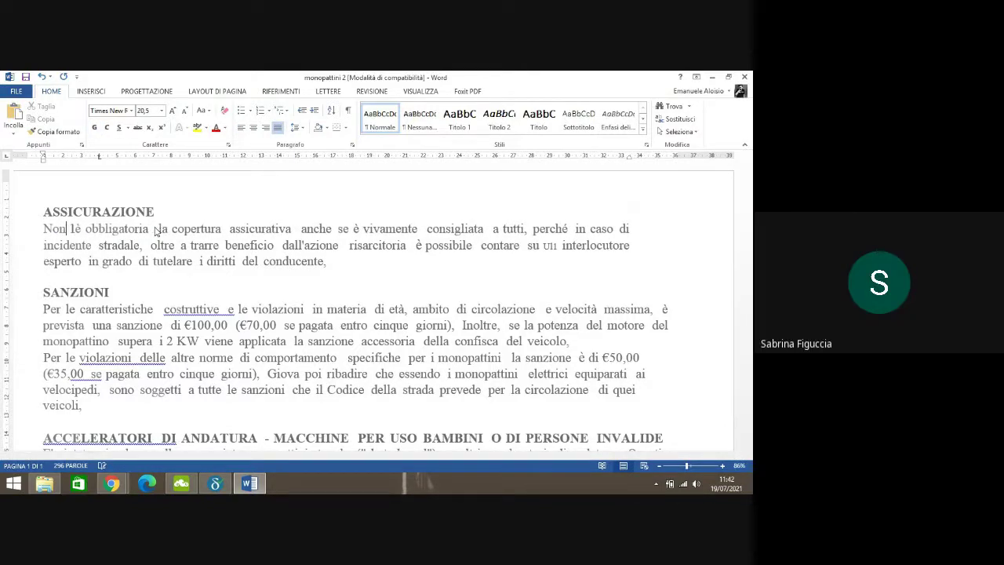
key("Delete")
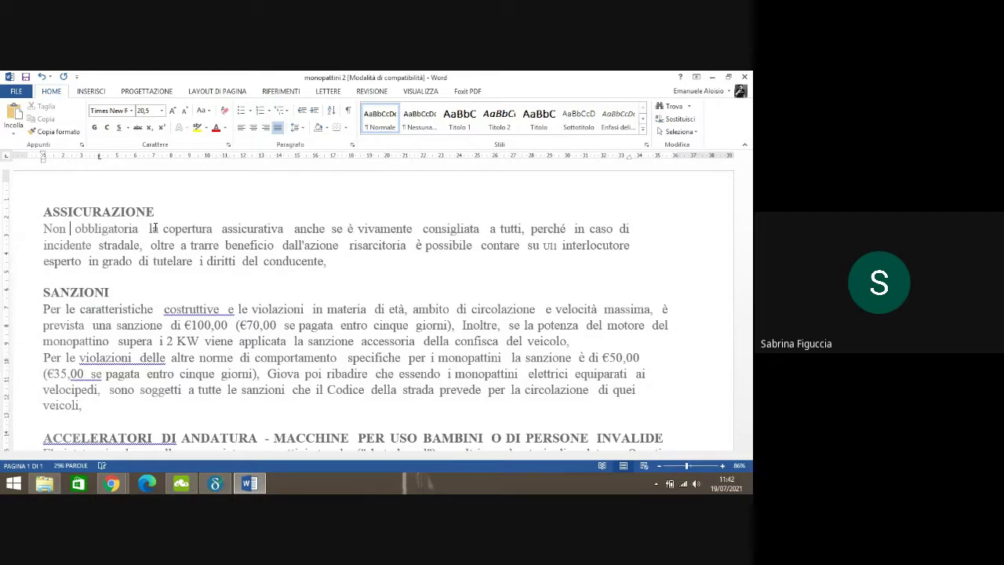
type("è")
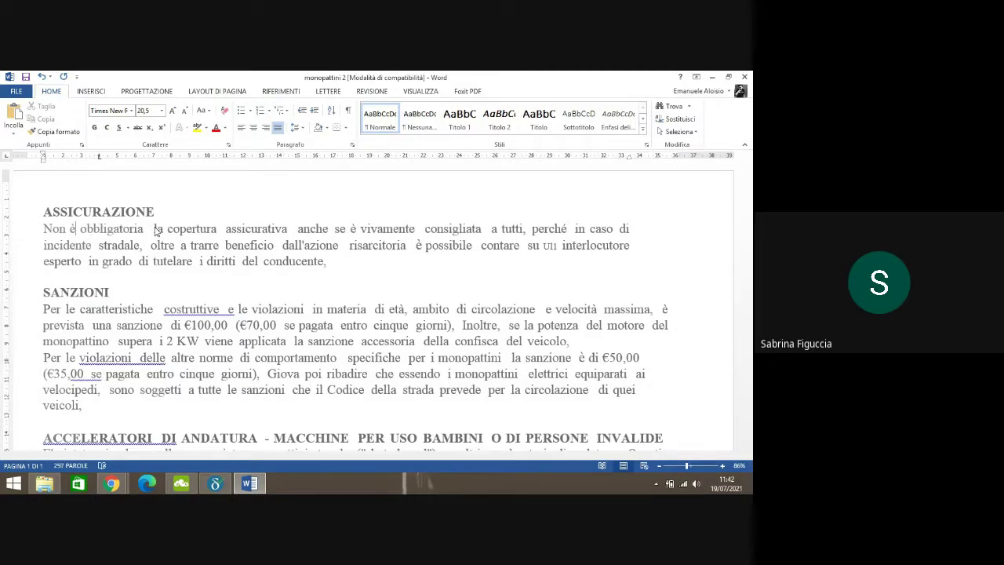
- Indent the "ASSICURAZIONE" heading step by step until it sits around the middle of the line
key("ctrl+Home")
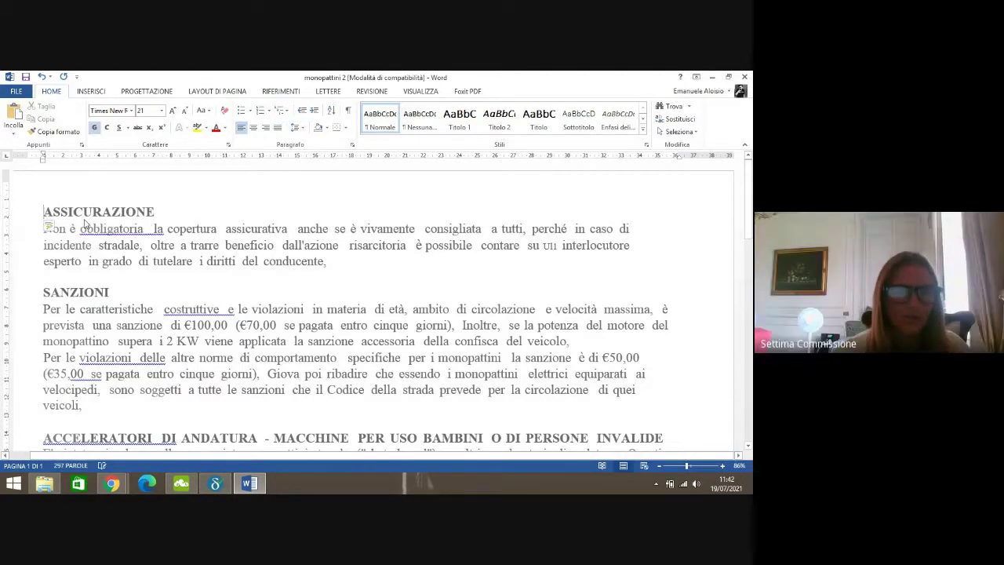
key("Tab")
key("Tab")
key("Tab")
key("Tab")
key("Tab")
key("Tab")
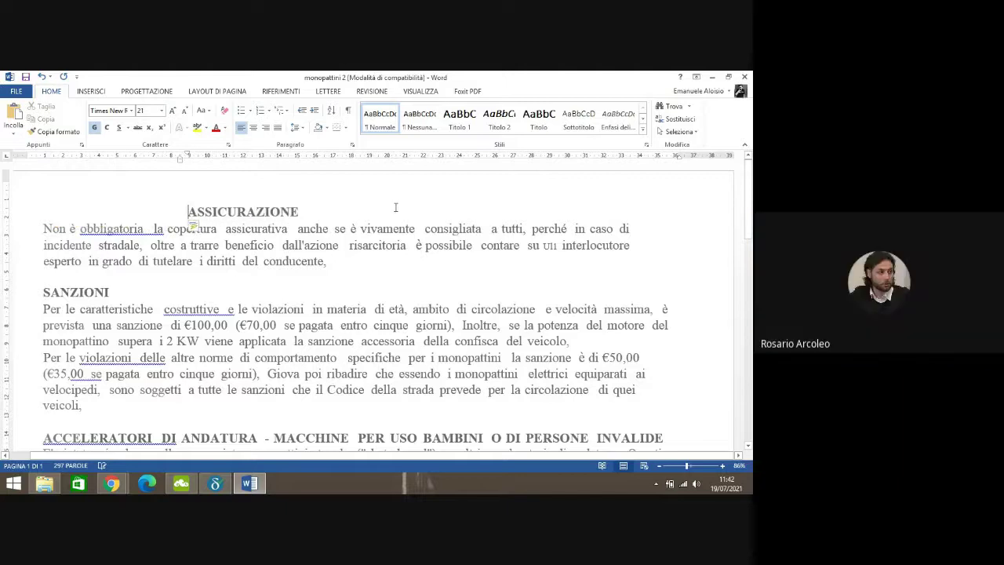
key("Tab")
key("Tab")
key("Tab")
key("Tab")
key("Tab")
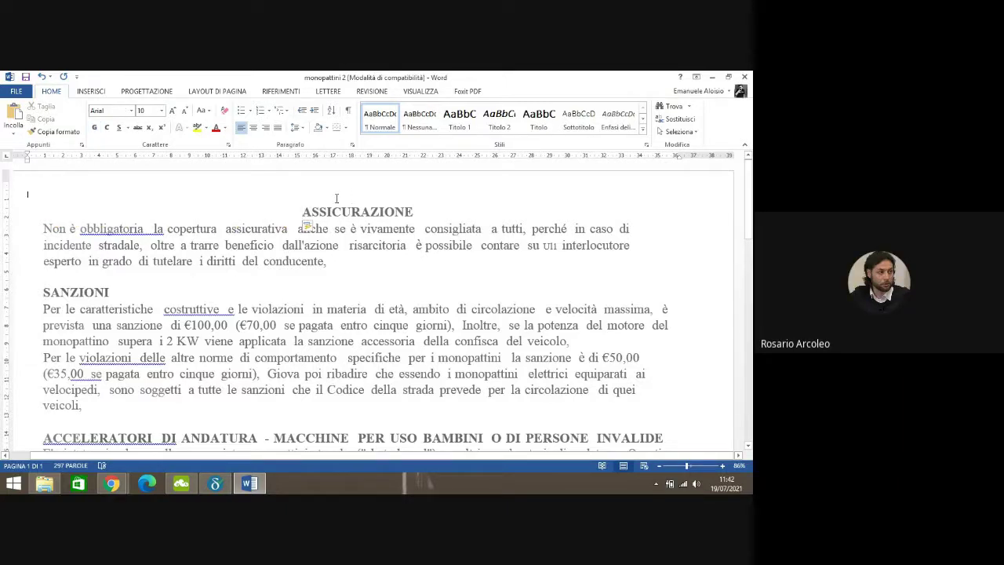
- Insert a new line reading "ART. 7" directly above the "ASSICURAZIONE" heading
left_click(302, 210)
key("Return")
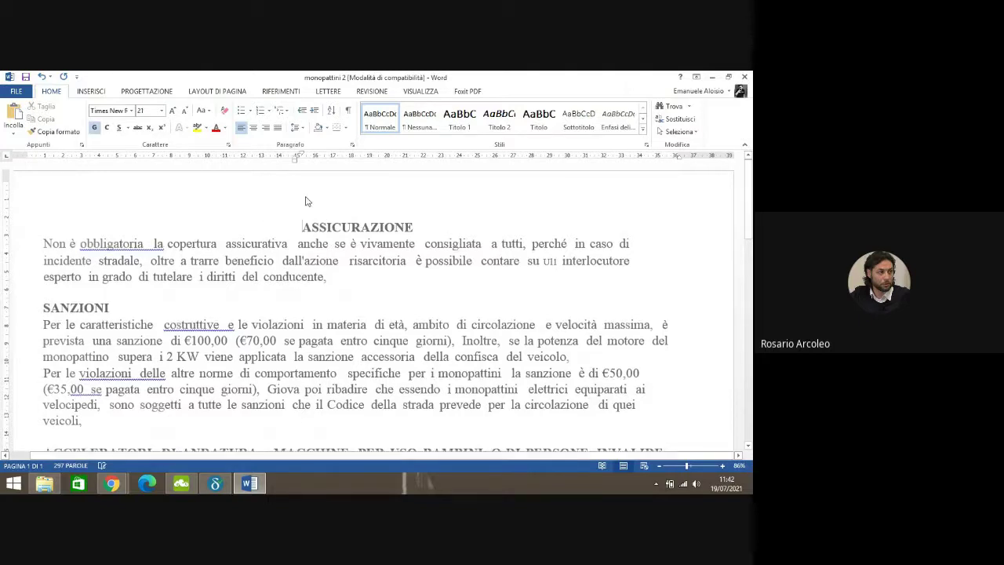
key("Up")
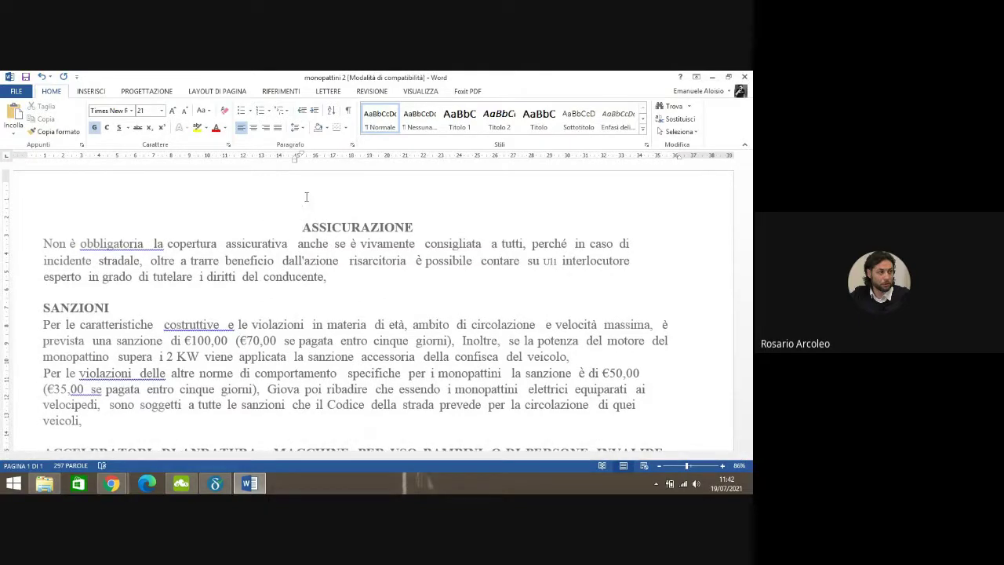
key("Caps_Lock")
type("ART. 7")
key("Up")
key("Down")
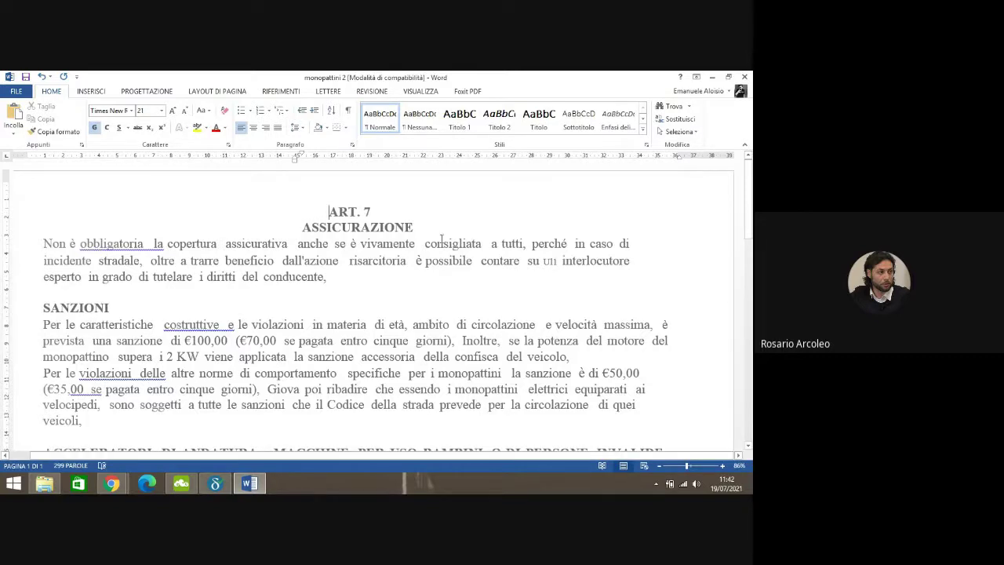
- Remove the extra spaces before "la copertura" and "assicurativa", and add a blank line below the "ASSICURAZIONE" heading
left_click(154, 243)
key("BackSpace")
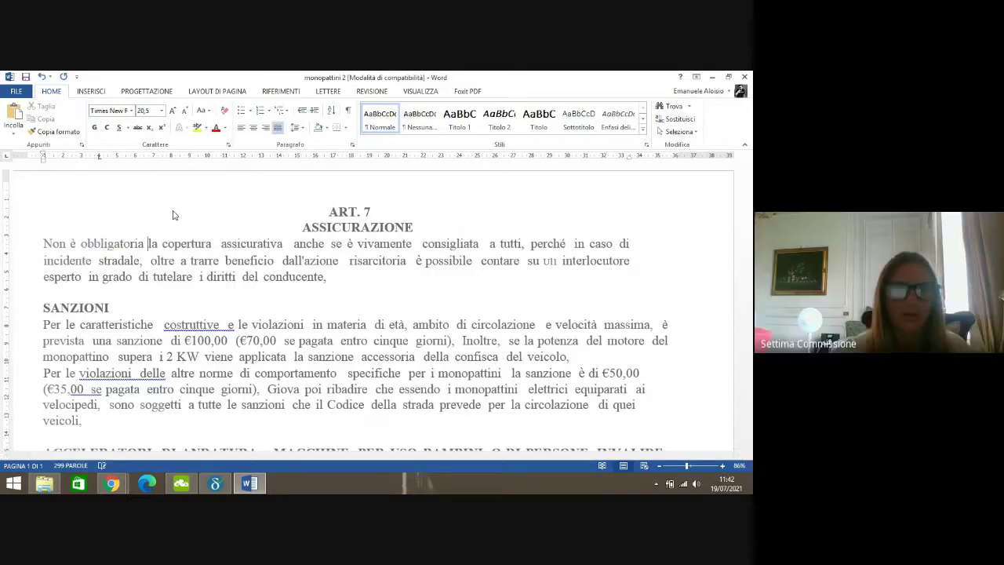
left_click(414, 227)
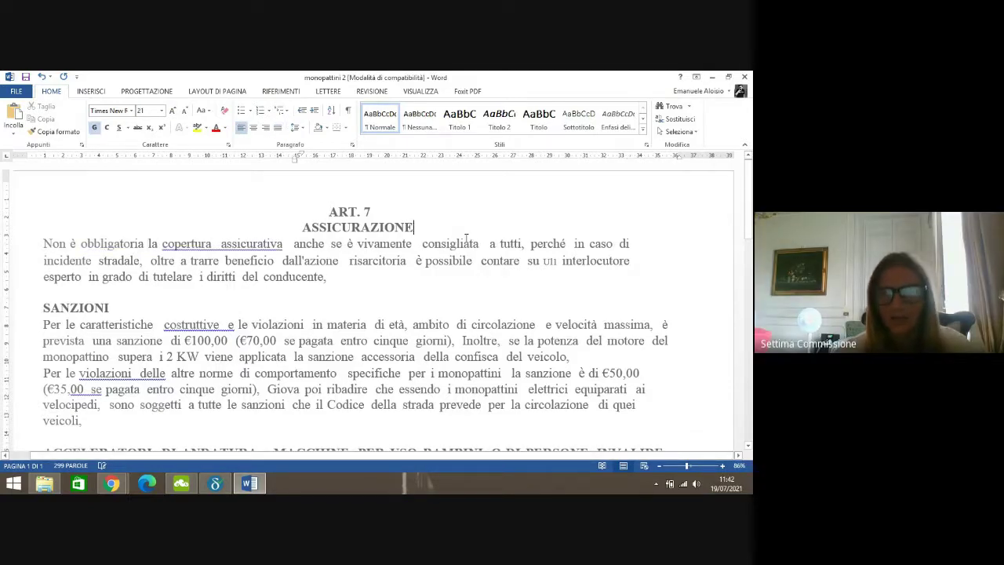
key("Return")
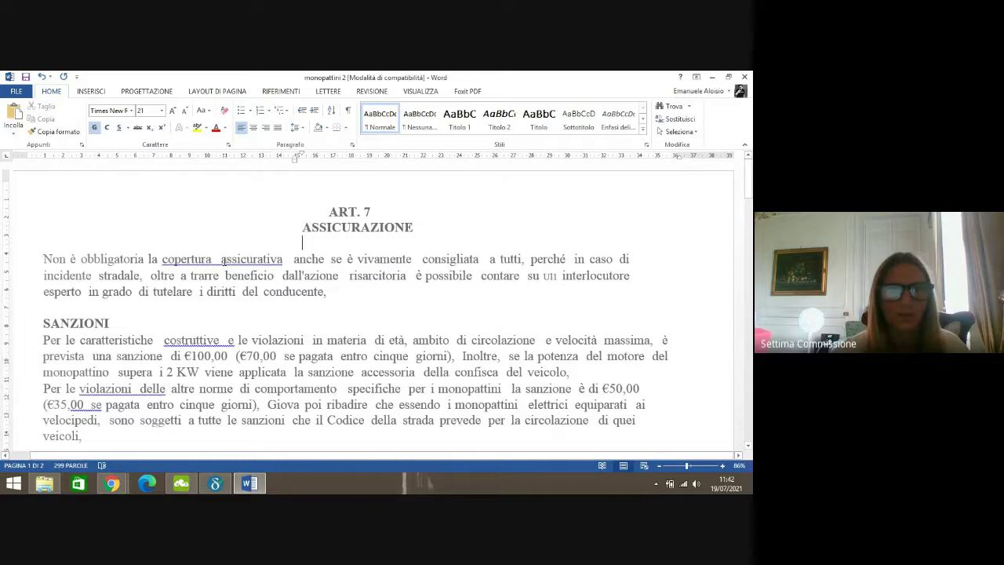
left_click(222, 259)
key("BackSpace")
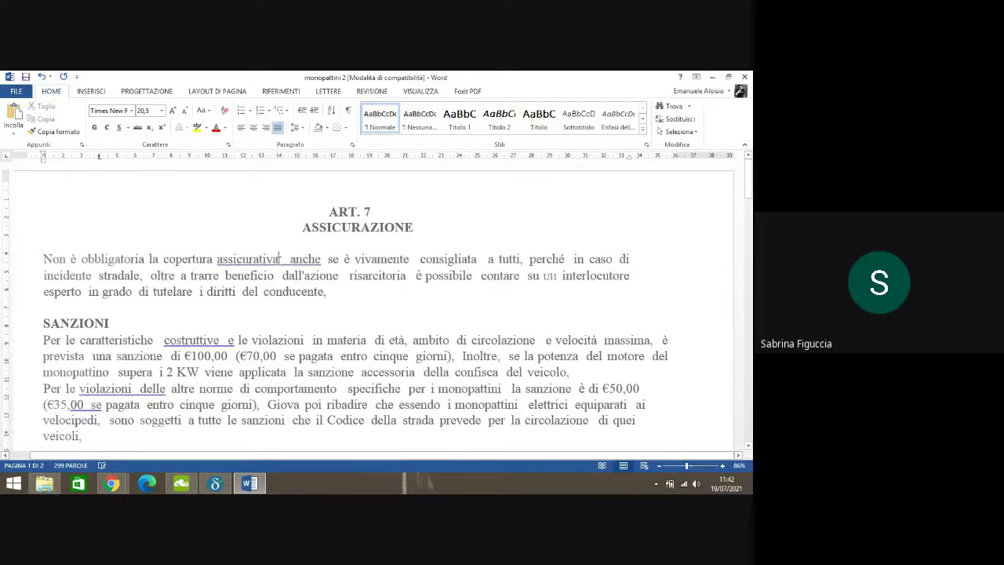
left_click_drag(292, 258, 480, 254)
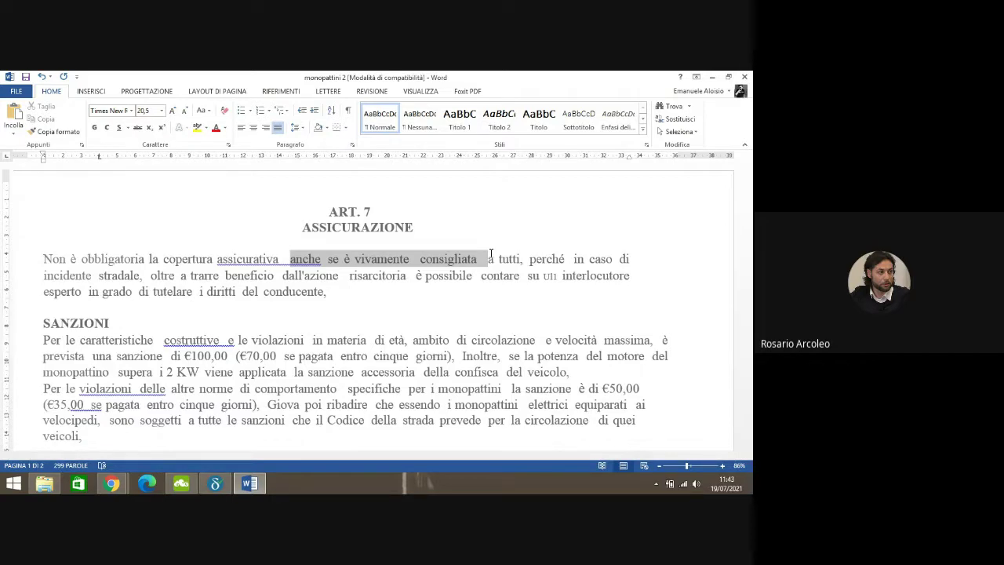
left_click_drag(491, 255, 551, 267)
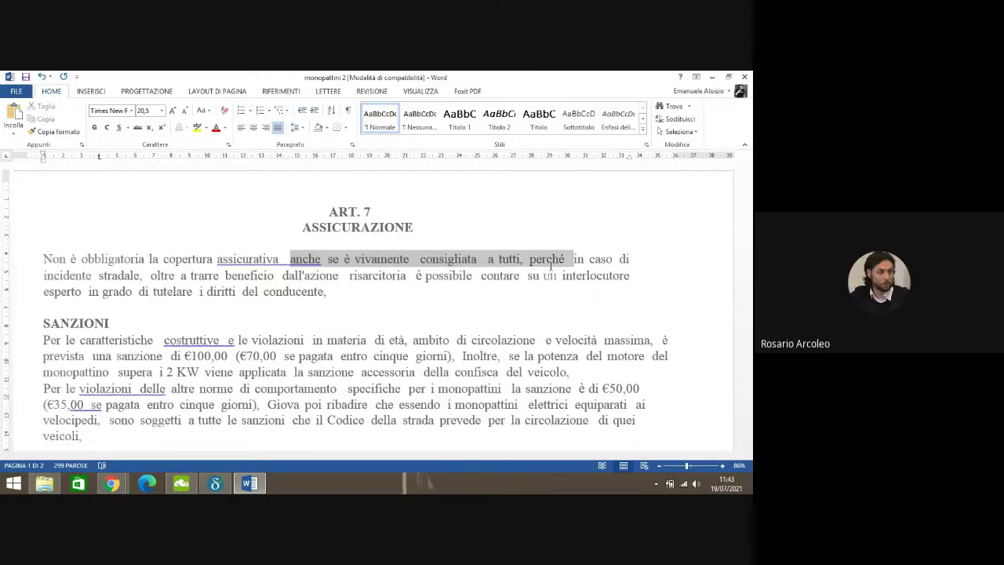
left_click_drag(551, 267, 584, 291)
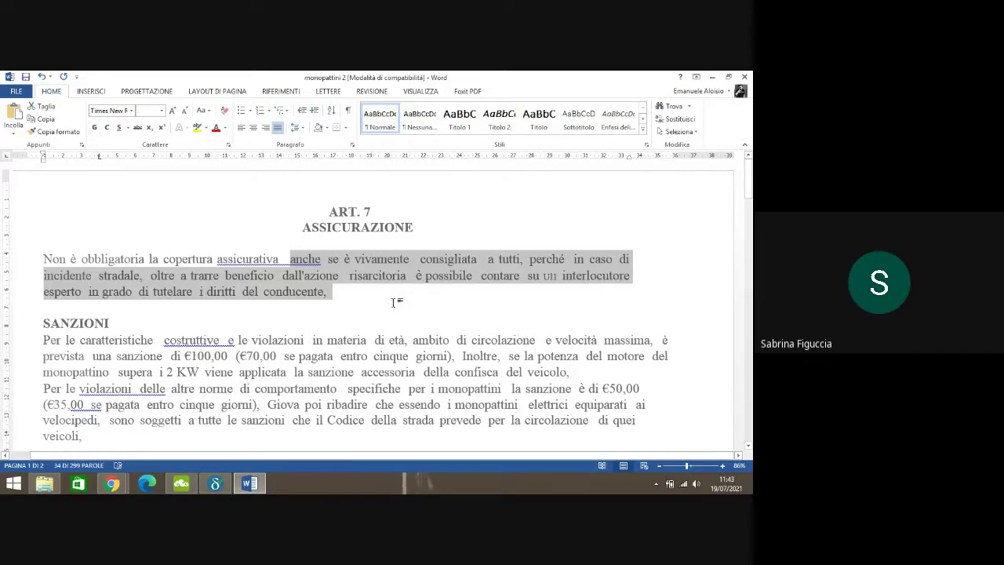
left_click(393, 302)
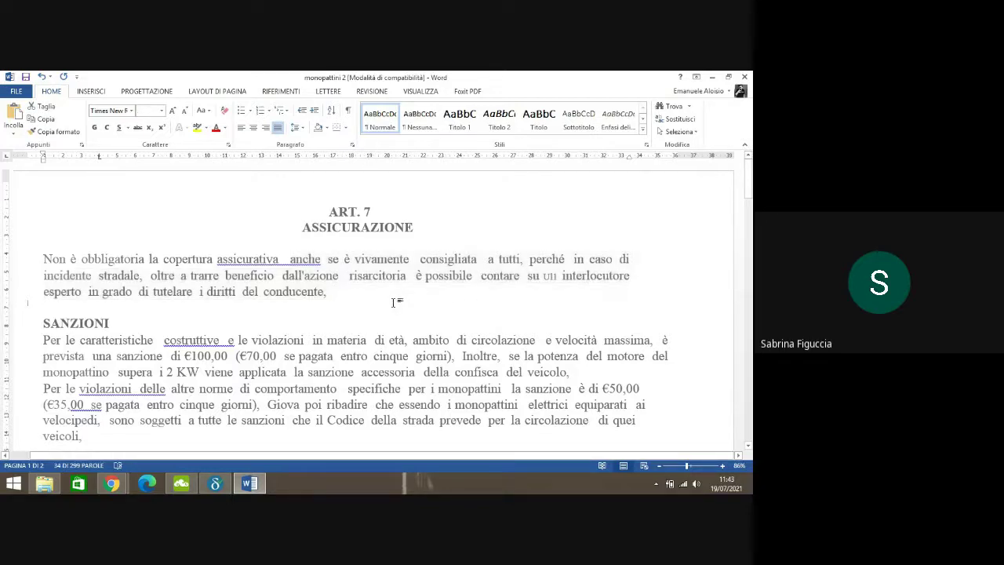
- Insert a comma after "assicurativa" and remove the extra space before "anche"
left_click(280, 260)
type(",")
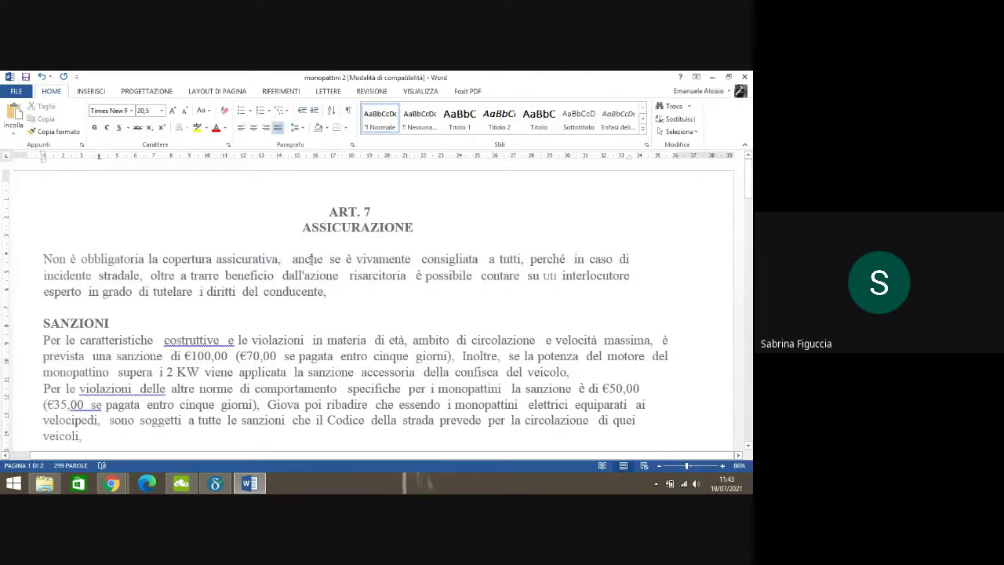
key("BackSpace")
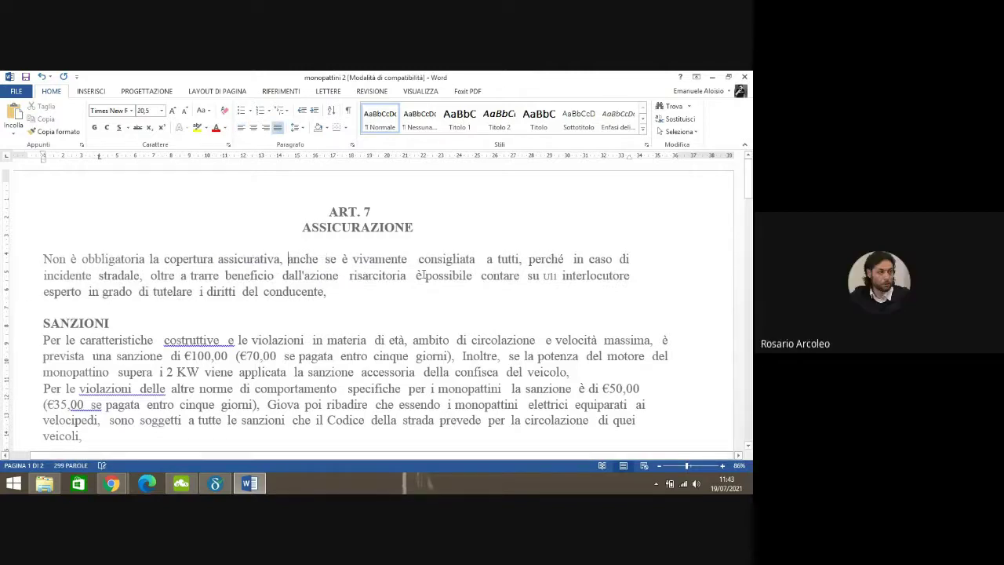
- Add a blank line between "ART. 7" and "ASSICURAZIONE", and remove the extra space before "consigliata"
left_click(387, 215)
key("Return")
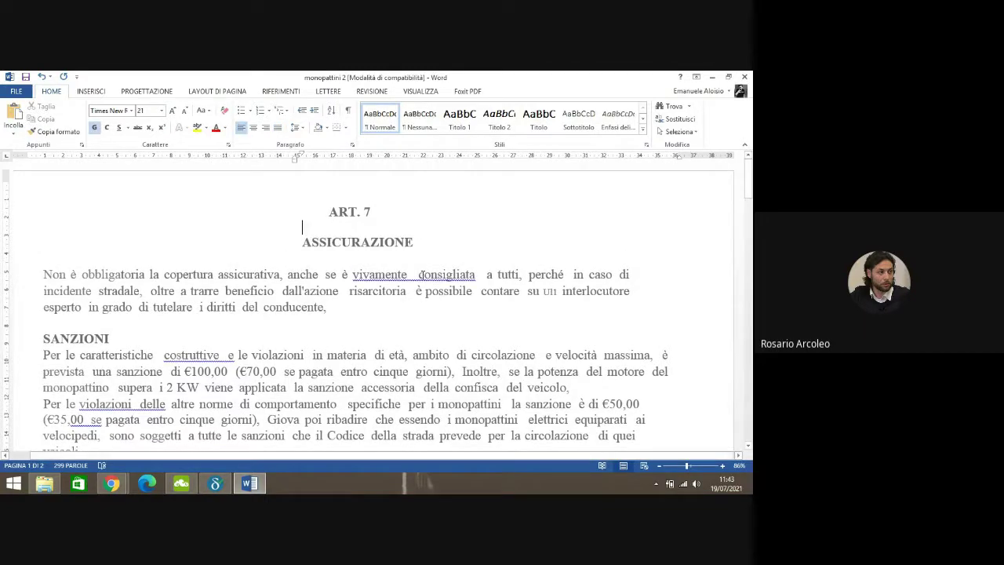
left_click(418, 276)
key("BackSpace")
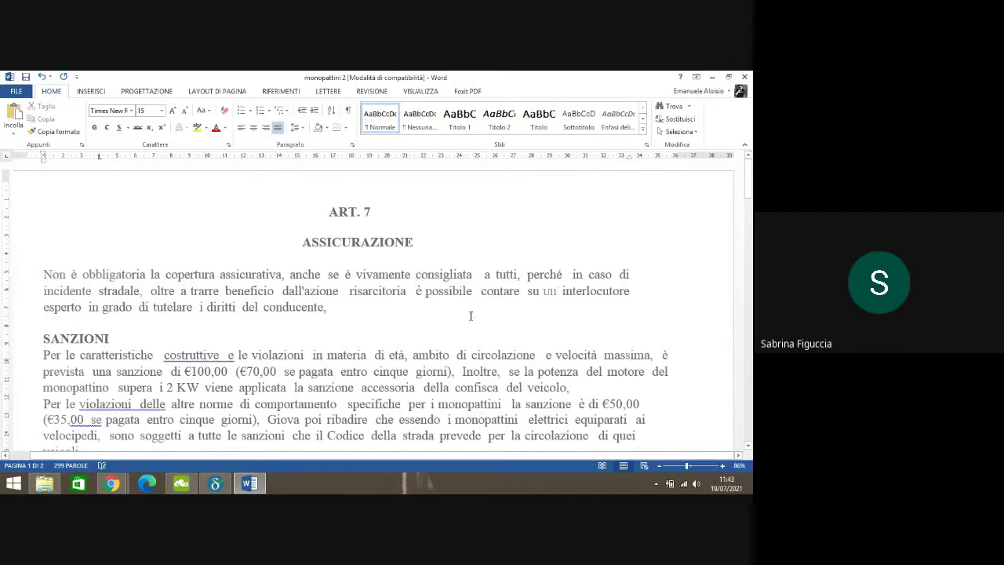
- Replace the garbled word before "interlocutore" with "un" and set its font size to 20
type("u")
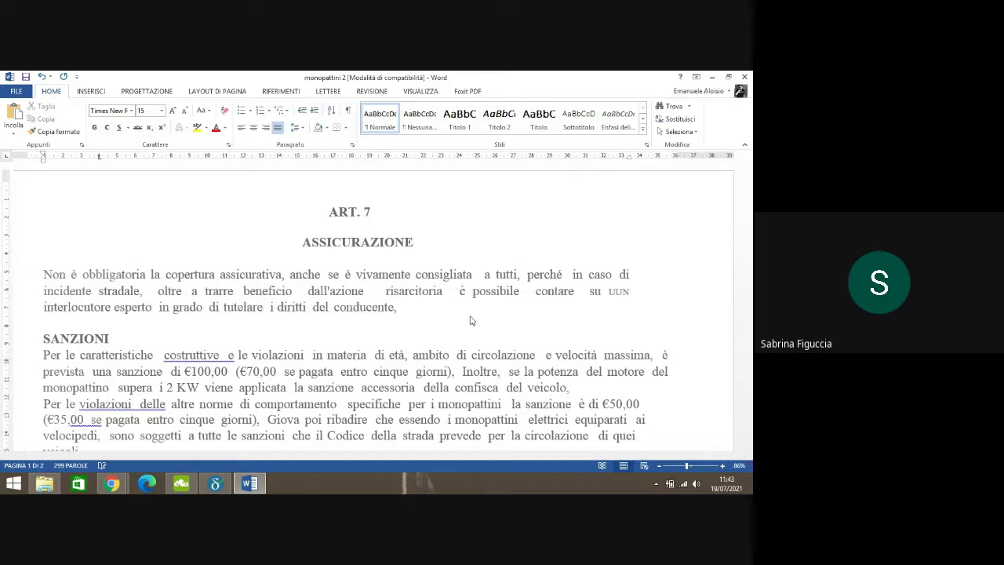
key("BackSpace")
key("BackSpace")
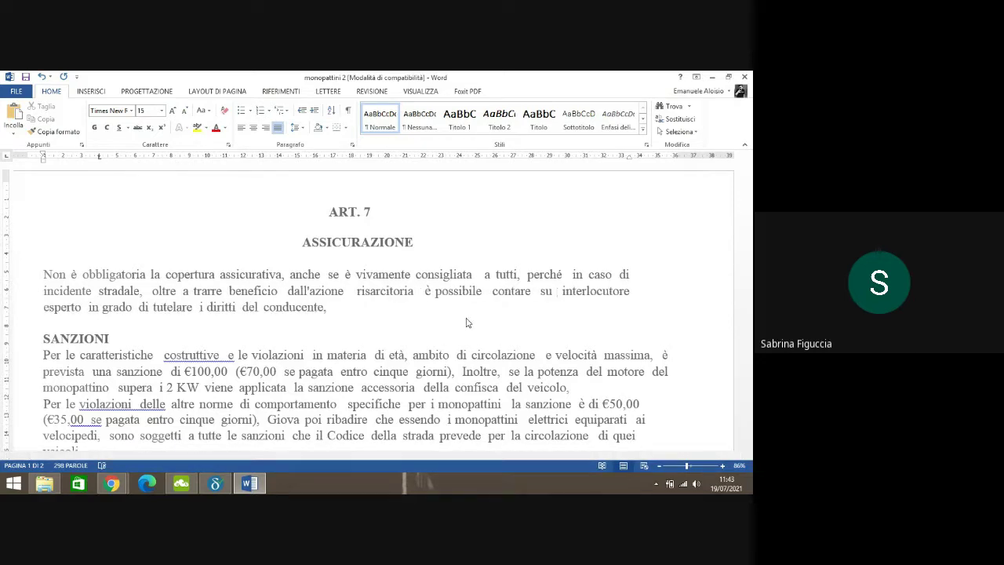
type("un")
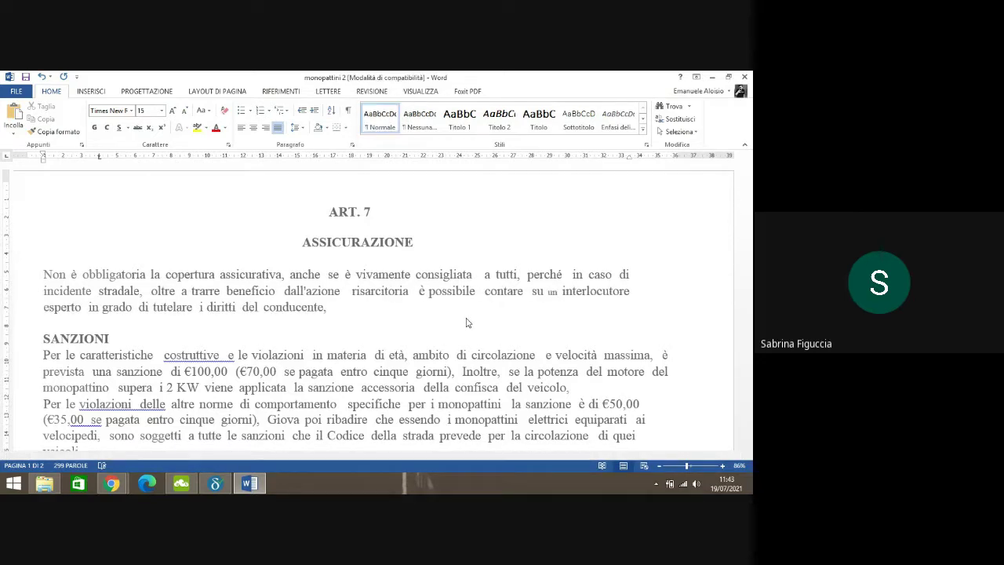
double_click(552, 290)
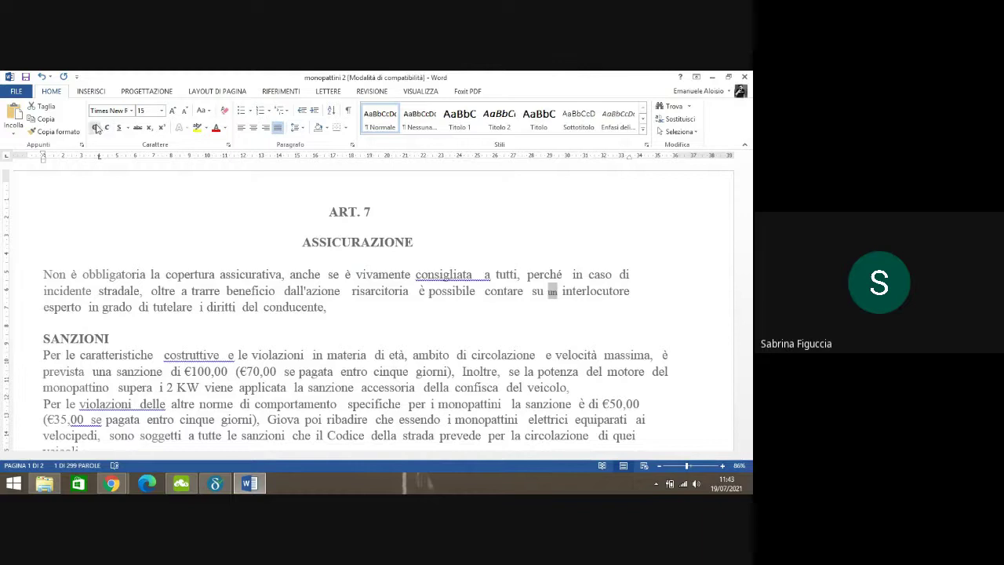
left_click(160, 111)
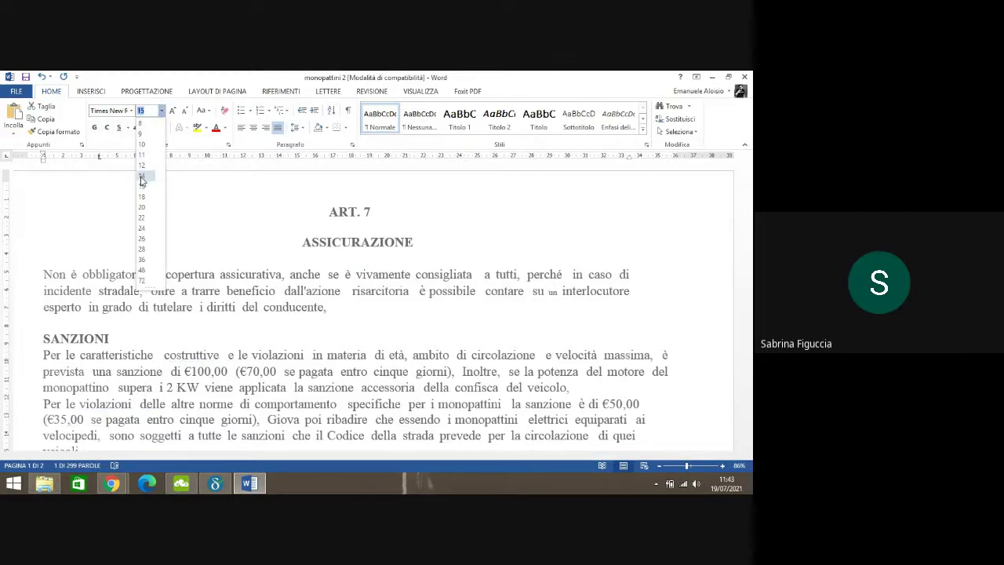
left_click(143, 197)
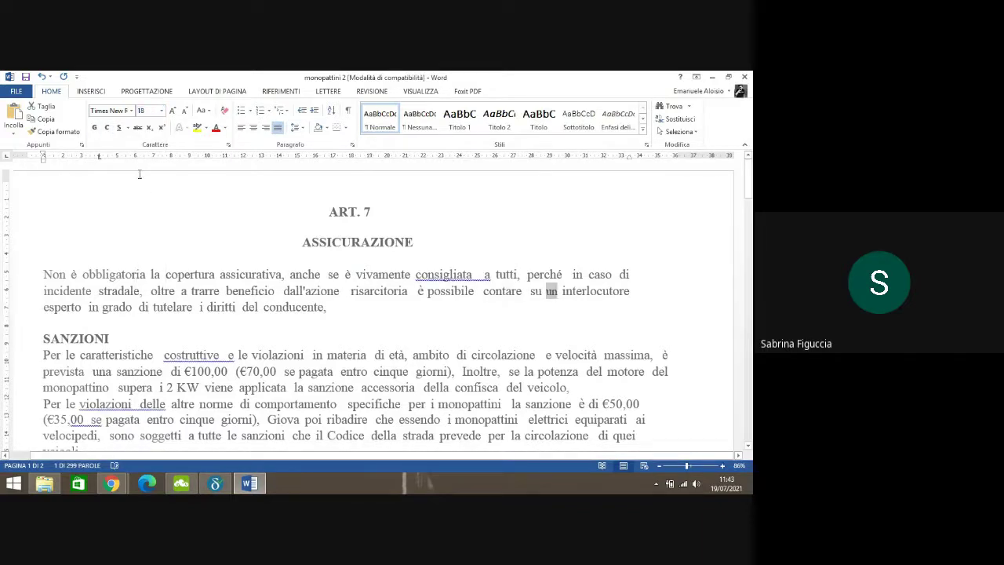
left_click(163, 112)
left_click(146, 207)
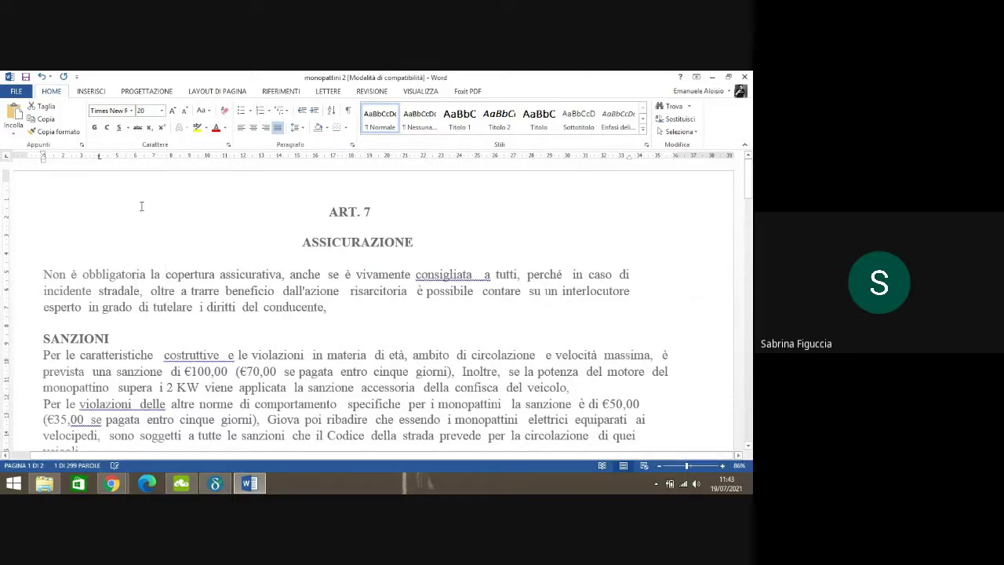
- Remove the extra spaces after "consigliata" and "perché" in the ASSICURAZIONE paragraph, and save the document
left_click(328, 307)
key("BackSpace")
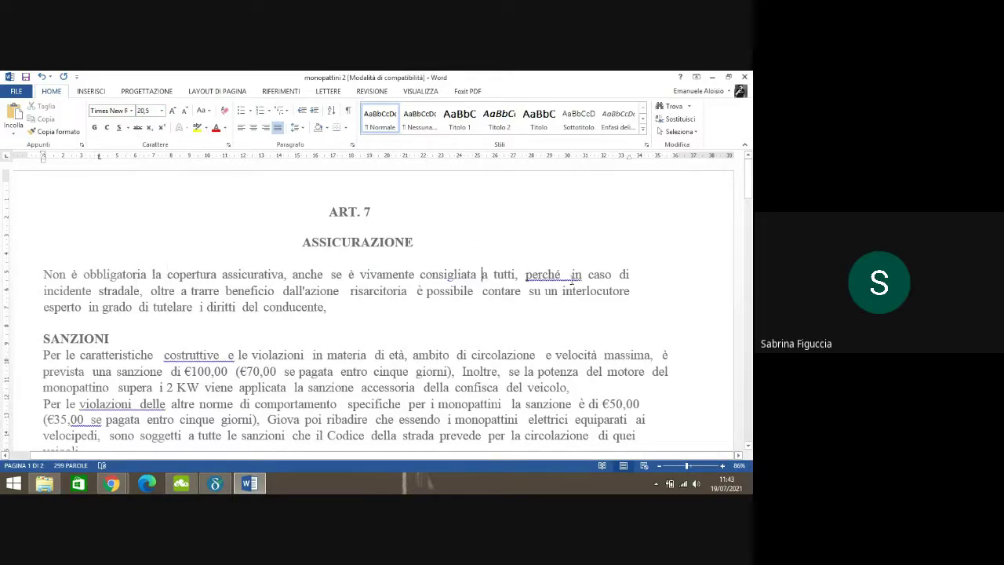
left_click(571, 275)
key("BackSpace")
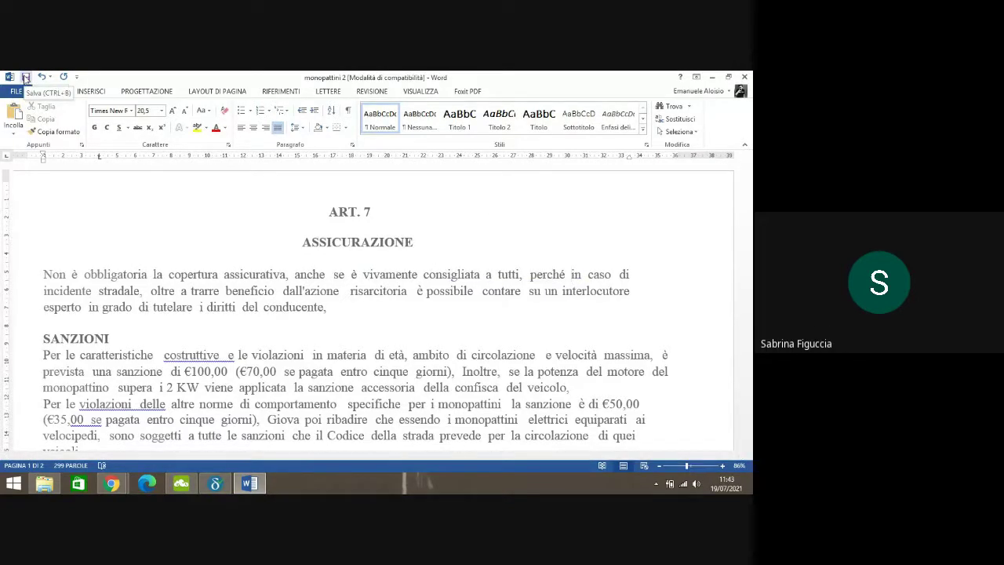
left_click(25, 77)
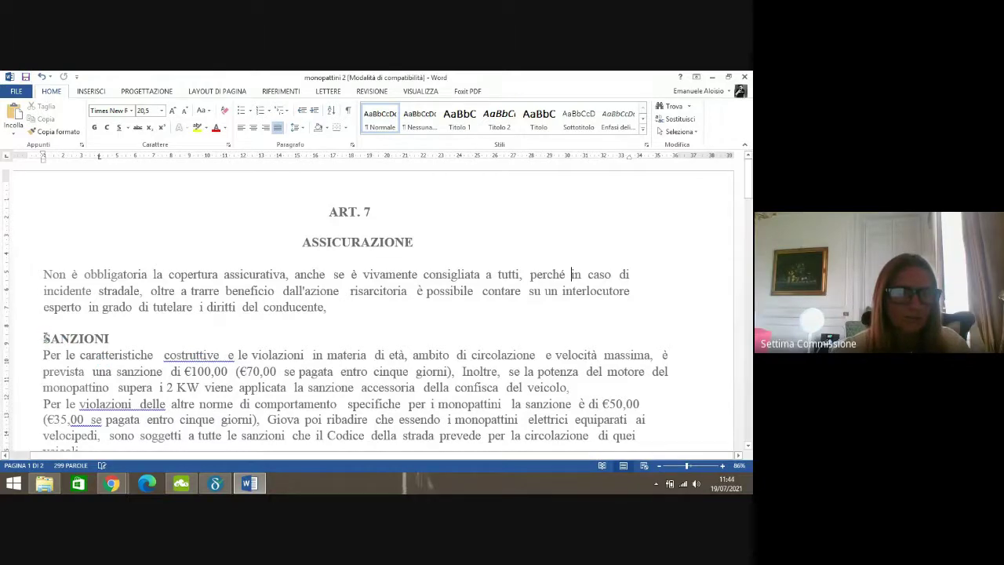
- Add the heading "ART. 8" on a new line above "SANZIONI" and shift both headings to the middle of the page
left_click(44, 336)
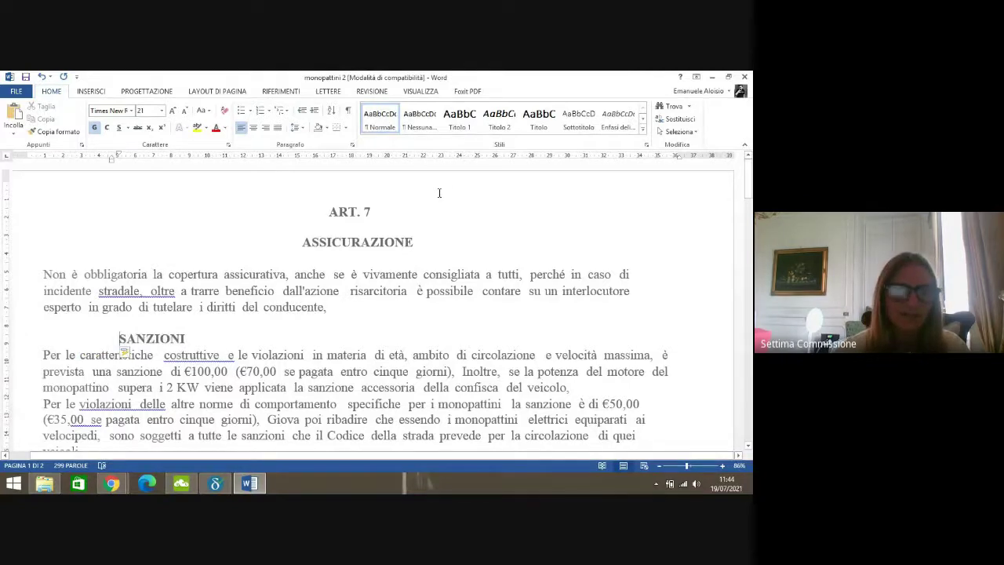
key("Return")
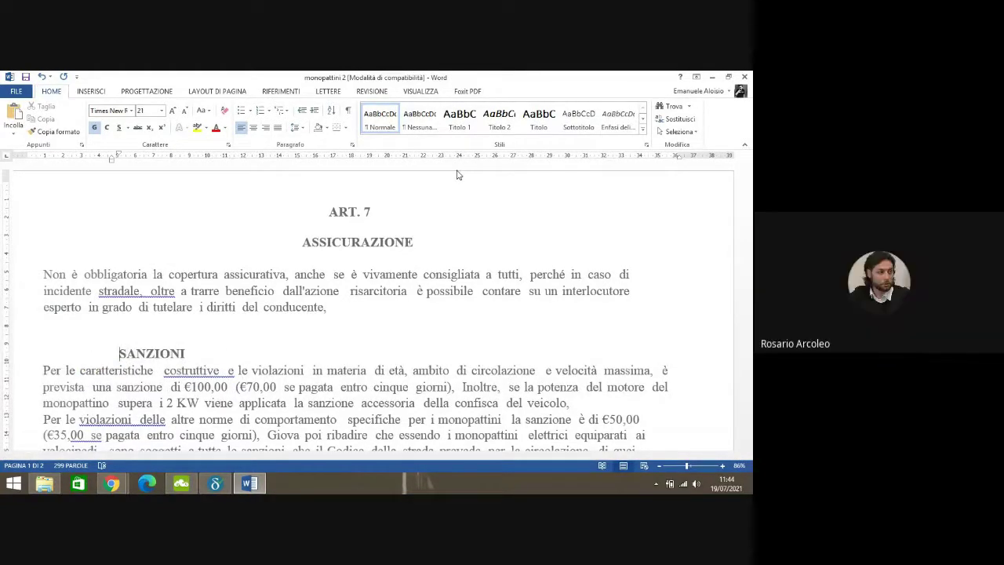
key("Up")
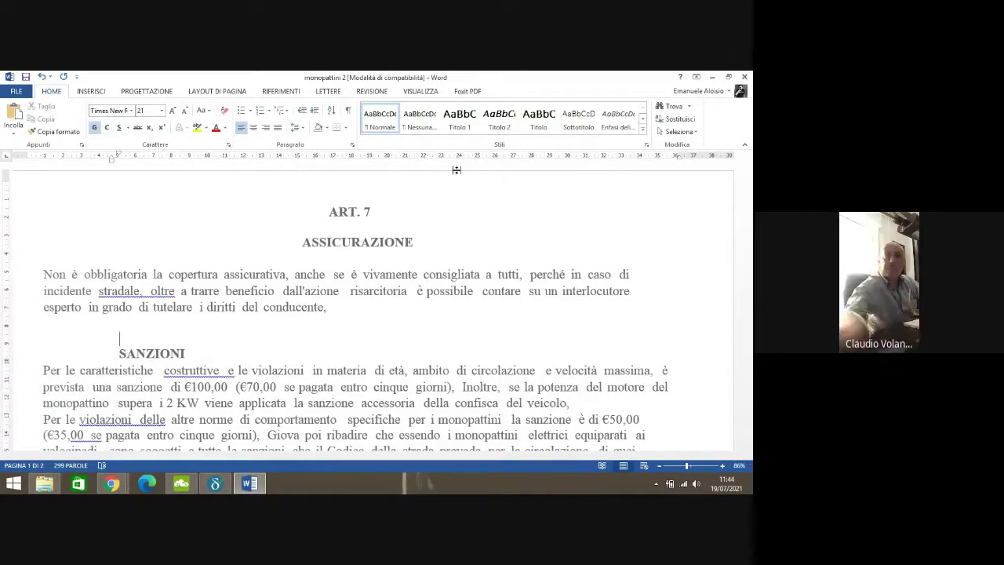
type("art")
key("BackSpace")
key("BackSpace")
key("BackSpace")
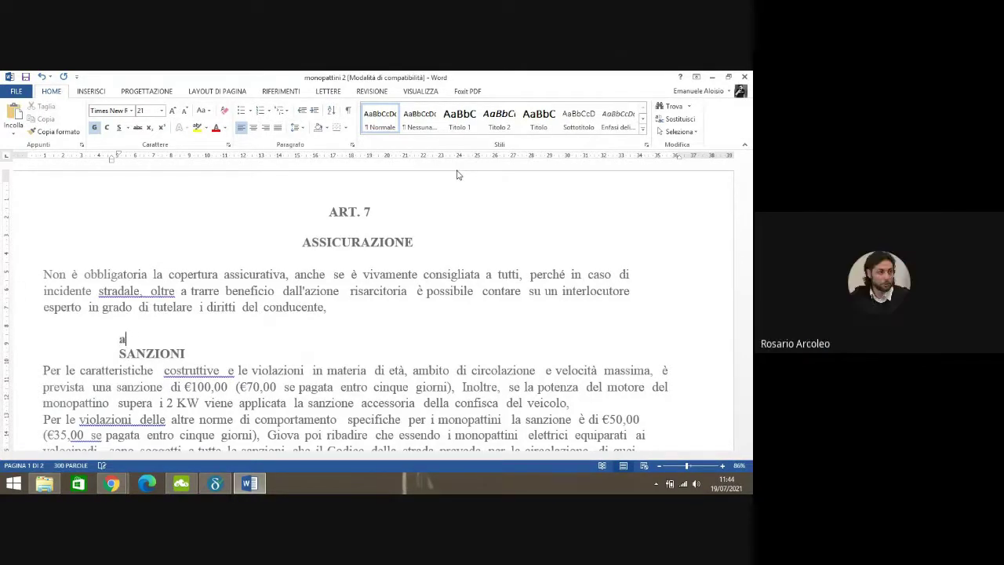
type("ART. 8")
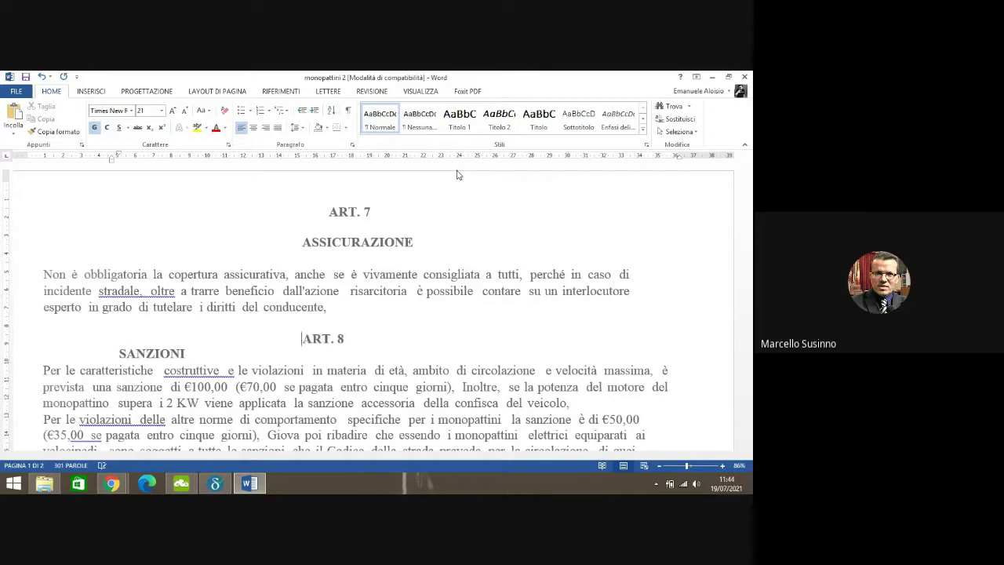
key("BackSpace")
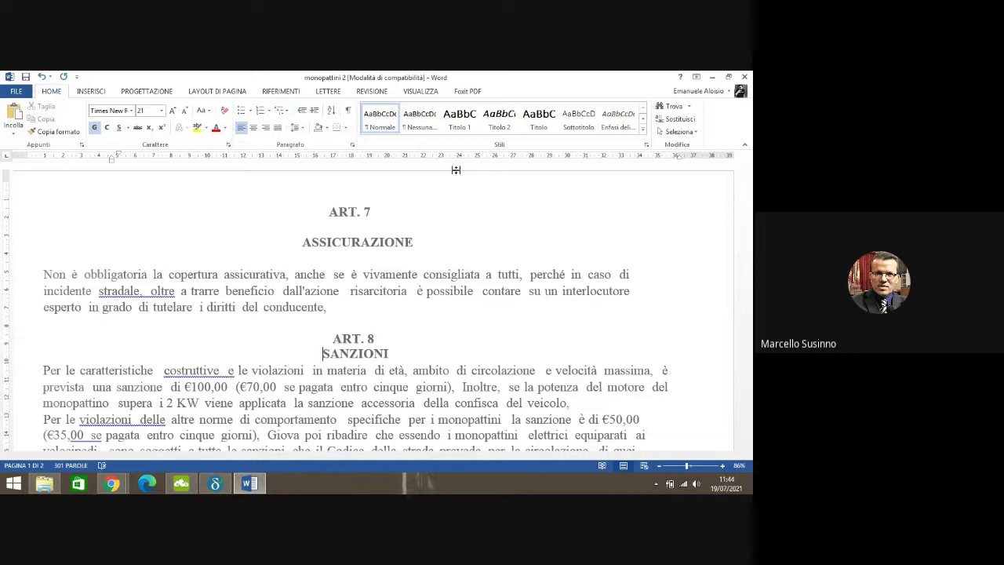
- Add a blank line between "ART. 8" and "SANZIONI" and another below "SANZIONI"
key("Return")
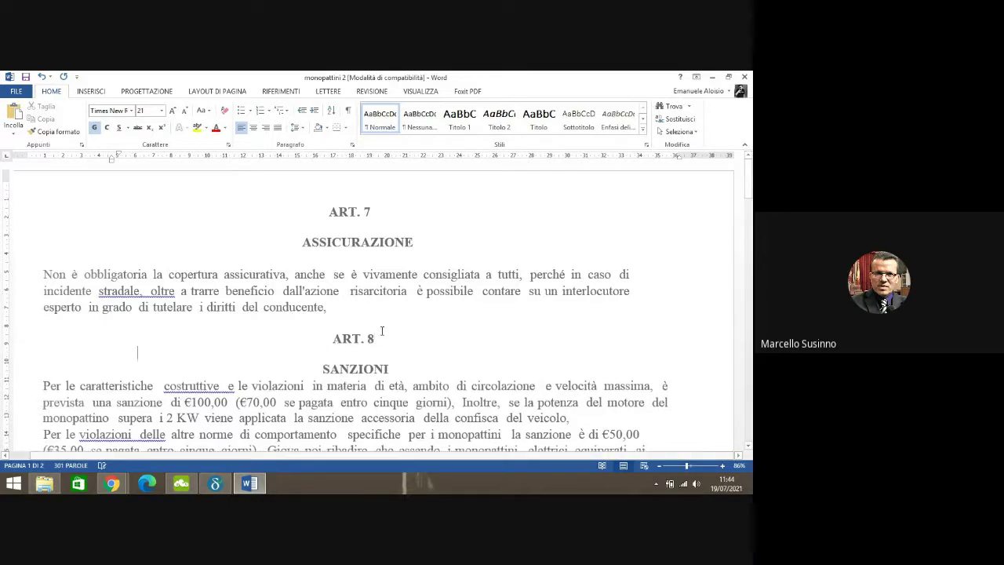
left_click(396, 373)
key("Return")
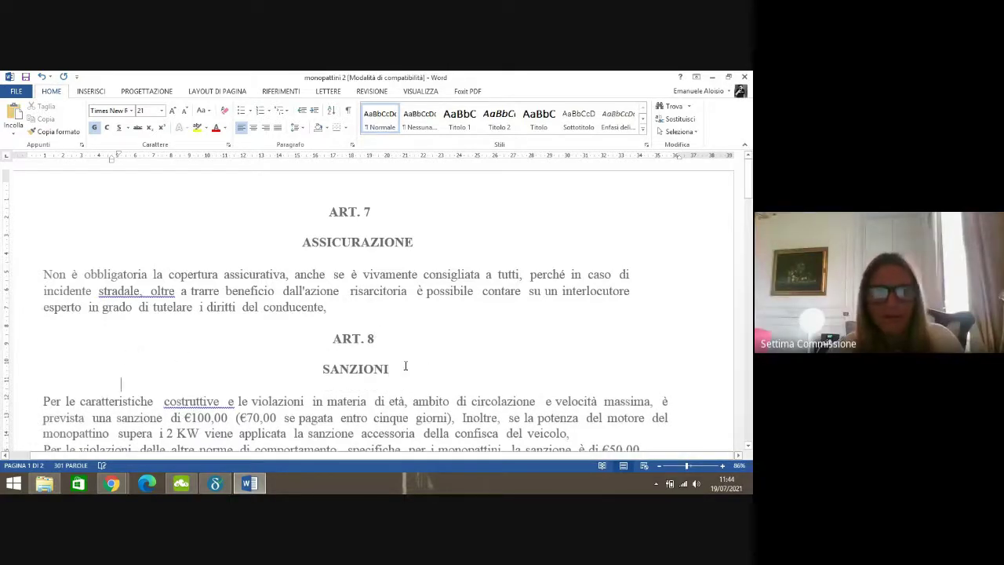
- Remove the extra spaces after "costruttive" and "violazioni" in the first SANZIONI paragraph, and insert a comma after "monopattino"
left_click(229, 400)
key("BackSpace")
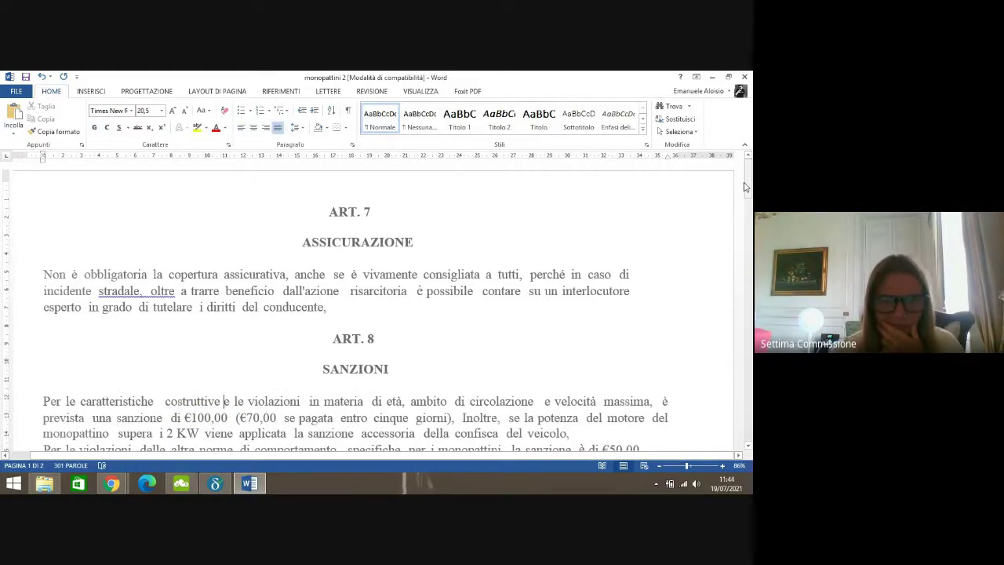
scroll(747, 189, "down", 3)
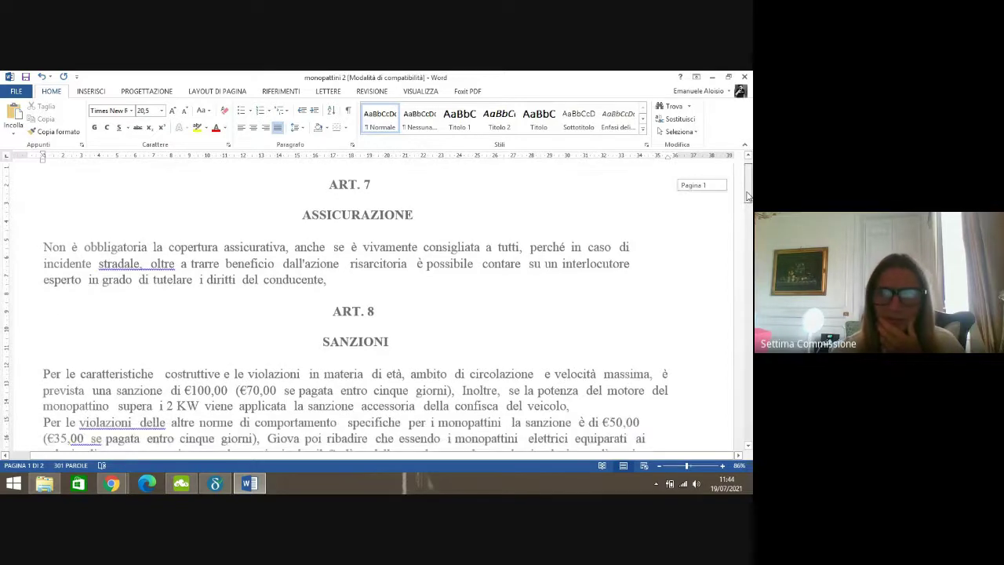
left_click(310, 292)
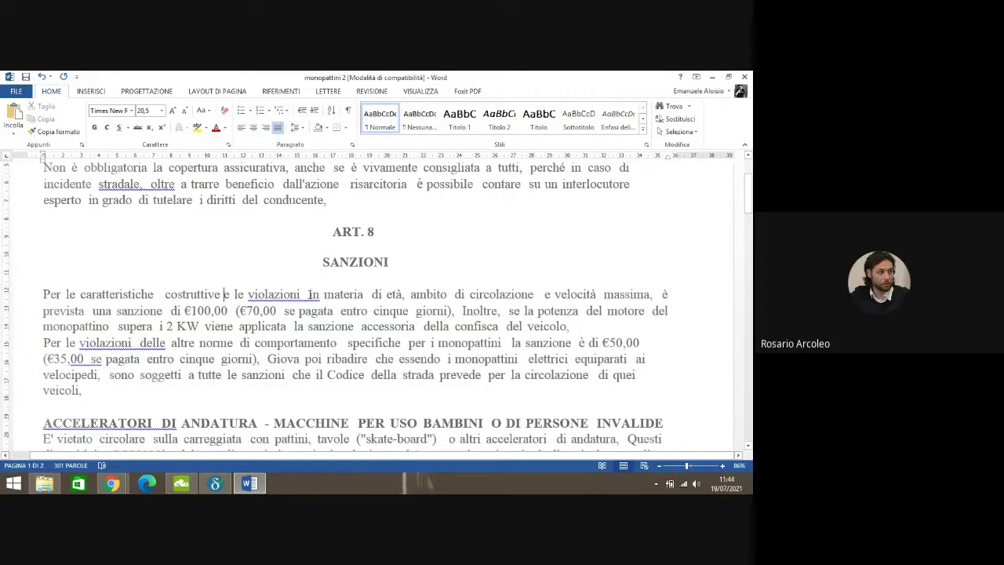
key("BackSpace")
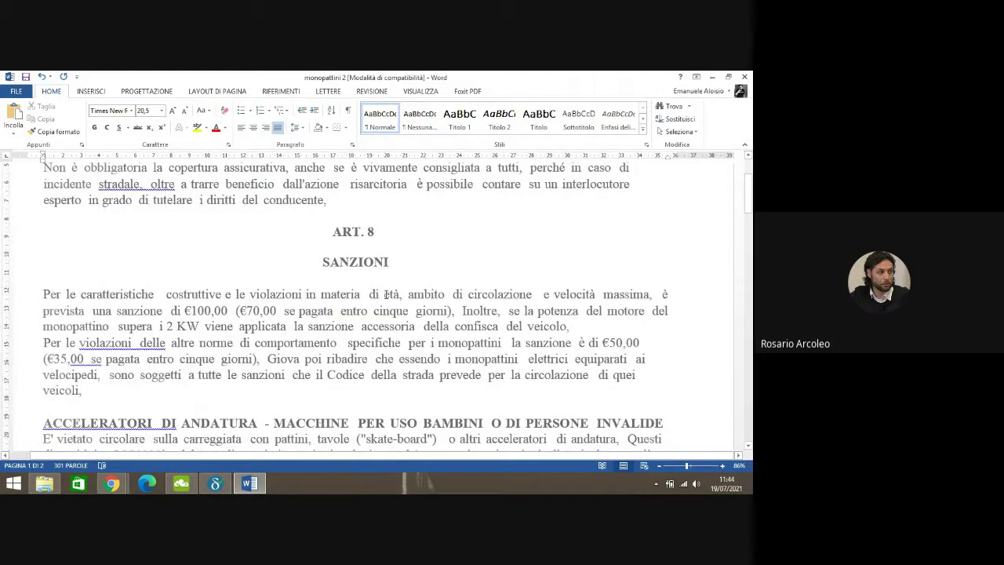
left_click(401, 294)
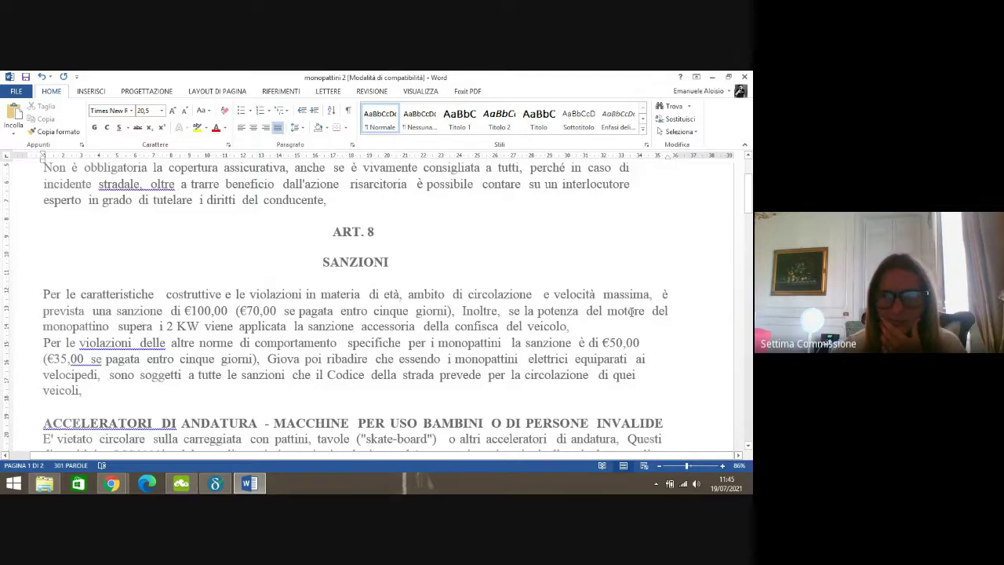
left_click(110, 326)
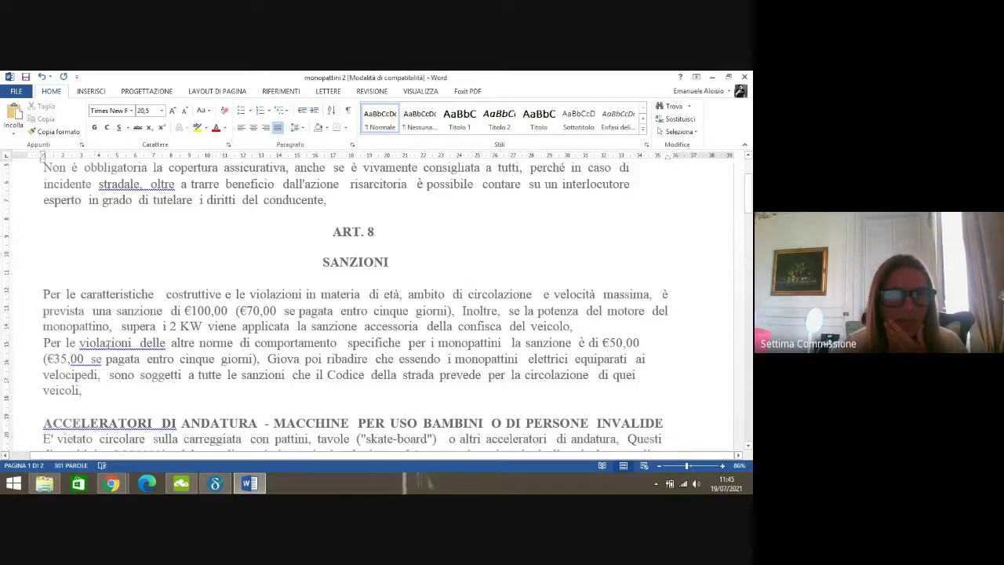
- Remove the extra space before "delle" in the second SANZIONI paragraph, and insert a comma after "monopattini"
left_click(140, 342)
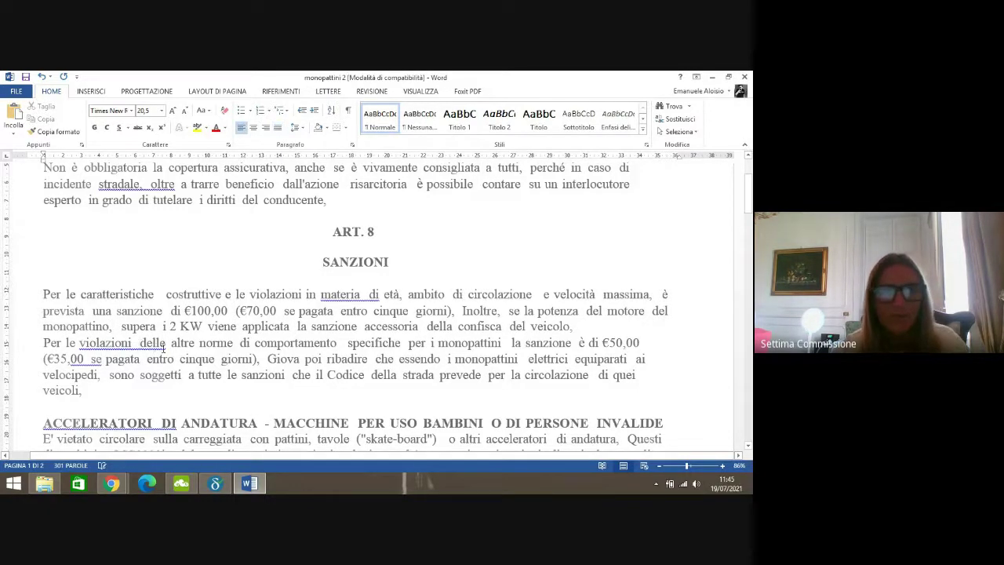
key("BackSpace")
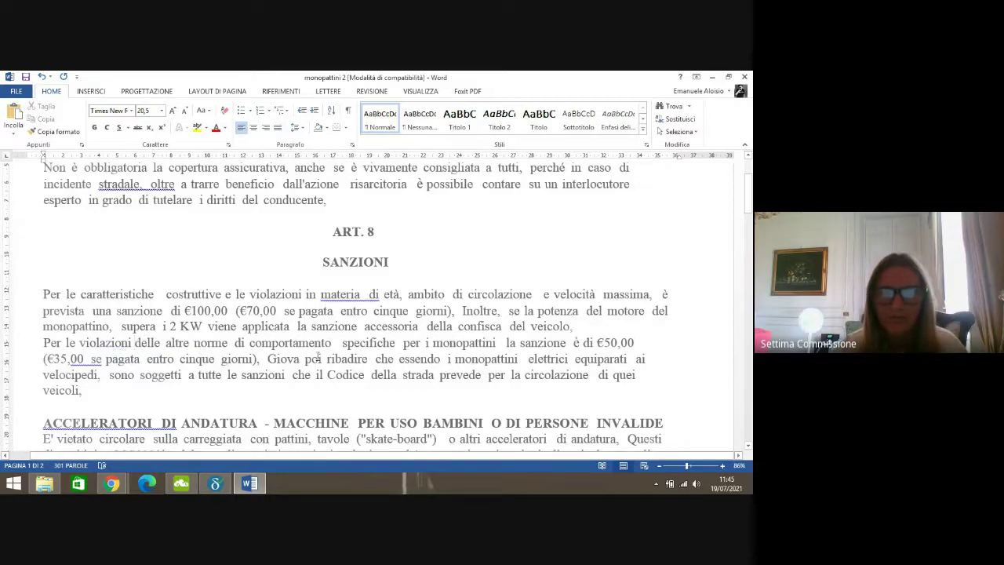
left_click(497, 343)
type(",")
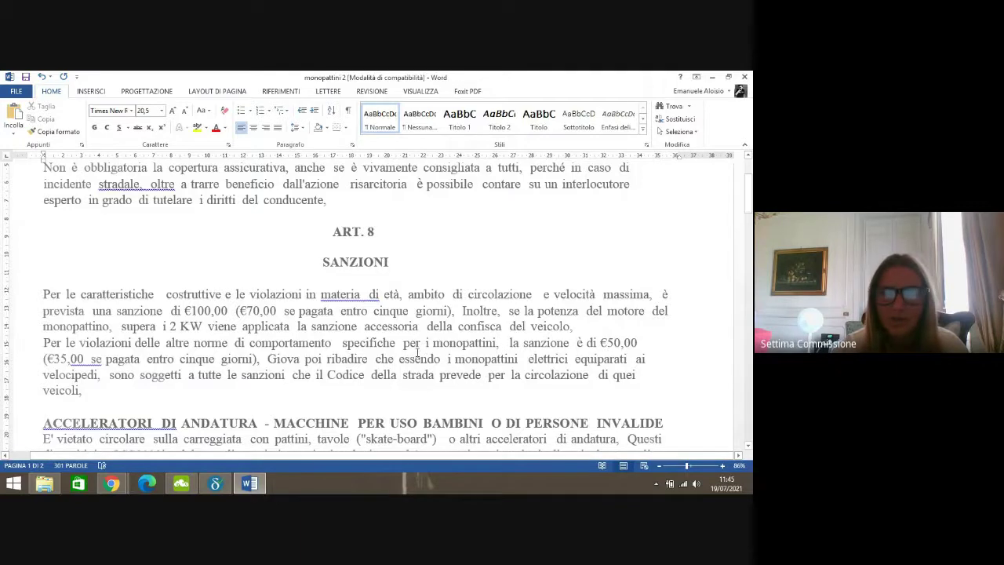
- Insert a comma after "€35,00" and remove the extra spaces after "norme" and "pagata"
left_click(83, 359)
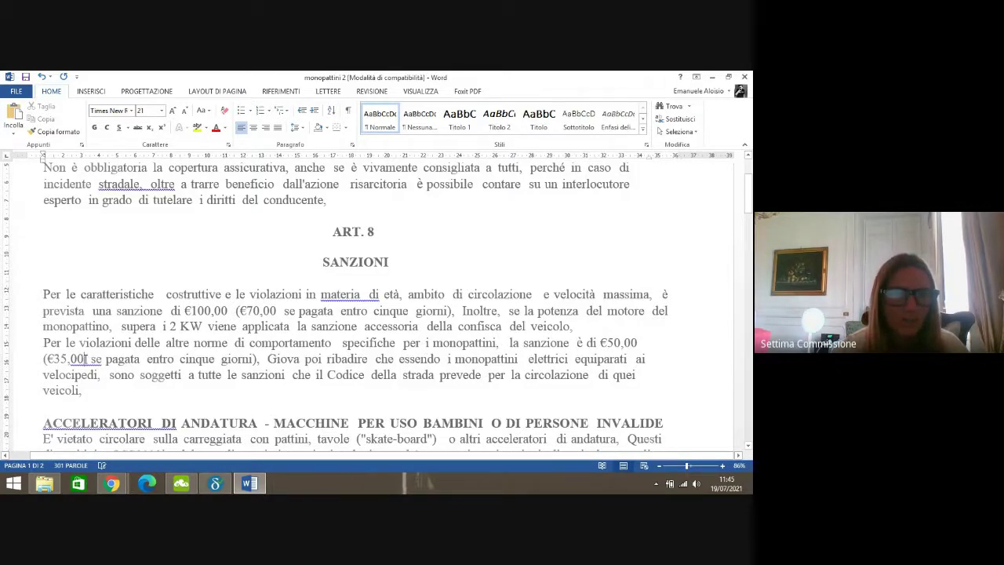
type(",")
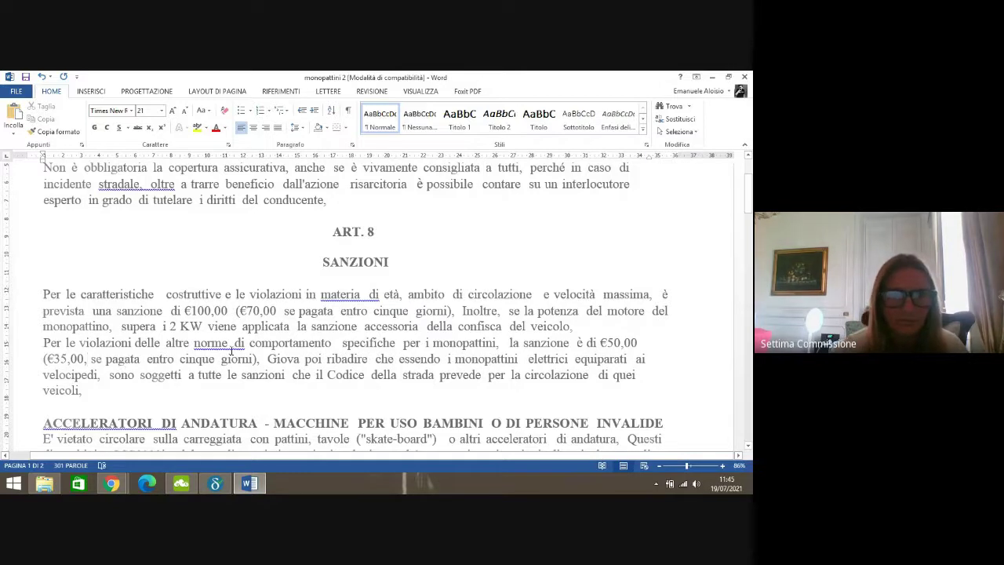
left_click(234, 345)
key("BackSpace")
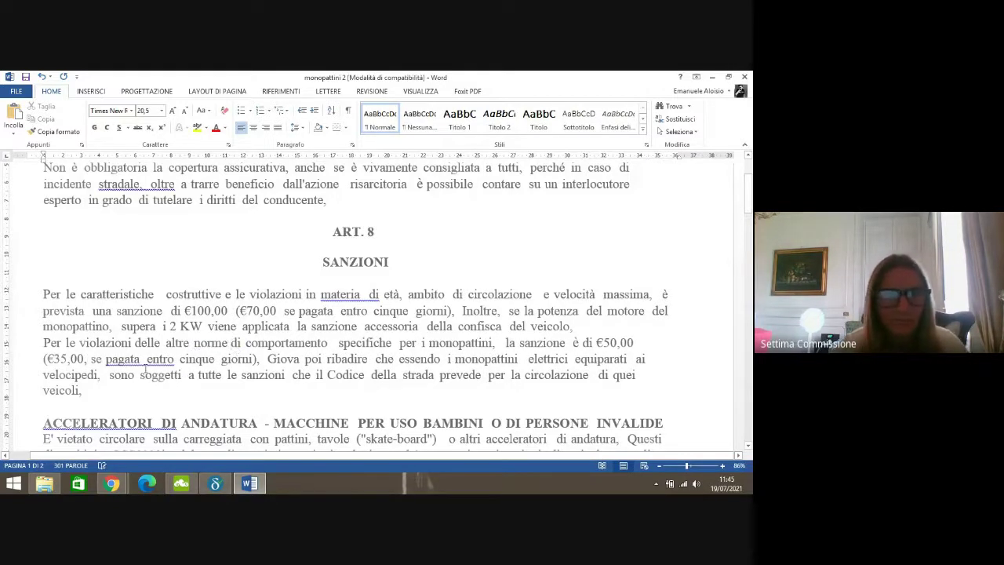
left_click(147, 359)
key("BackSpace")
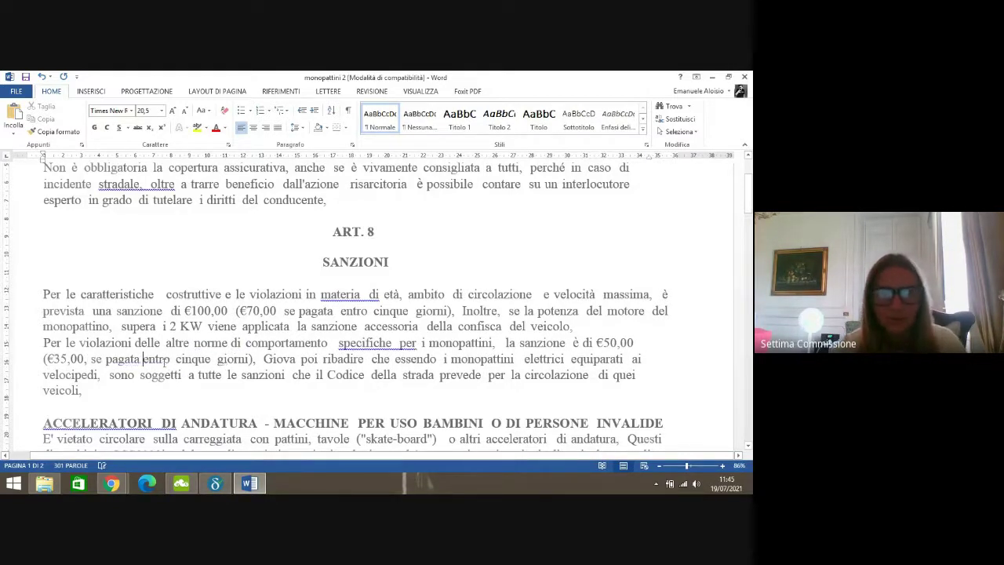
- Replace the comma after "cinque giorni)" before "Giova" with a period, and start a new paragraph at "Giova"
left_click(261, 361)
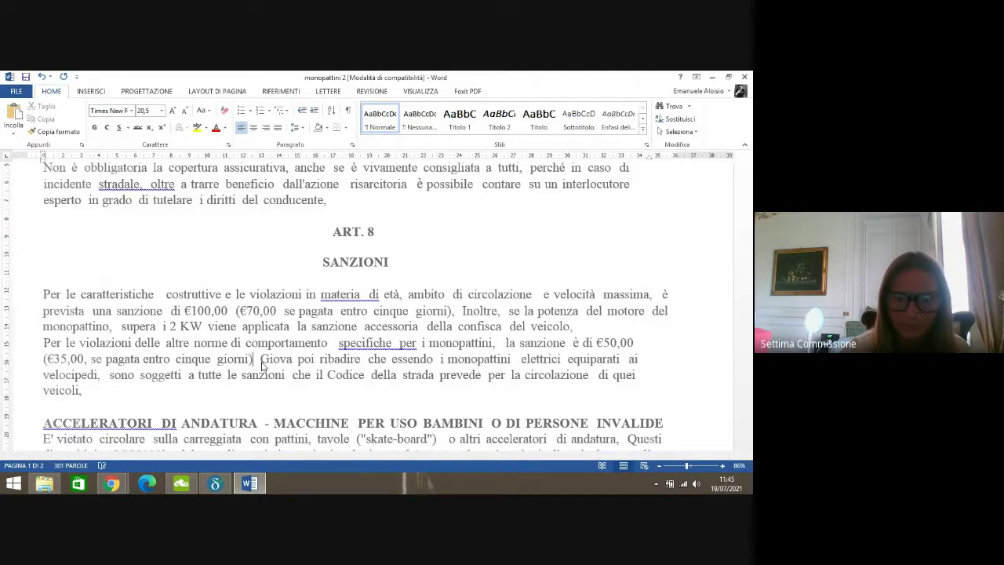
key("BackSpace")
type(".")
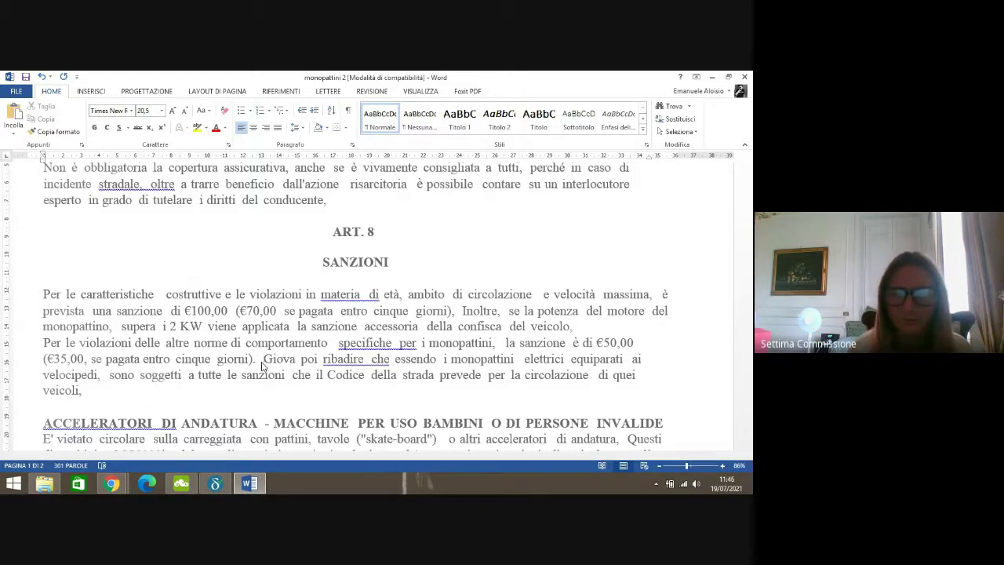
key("Return")
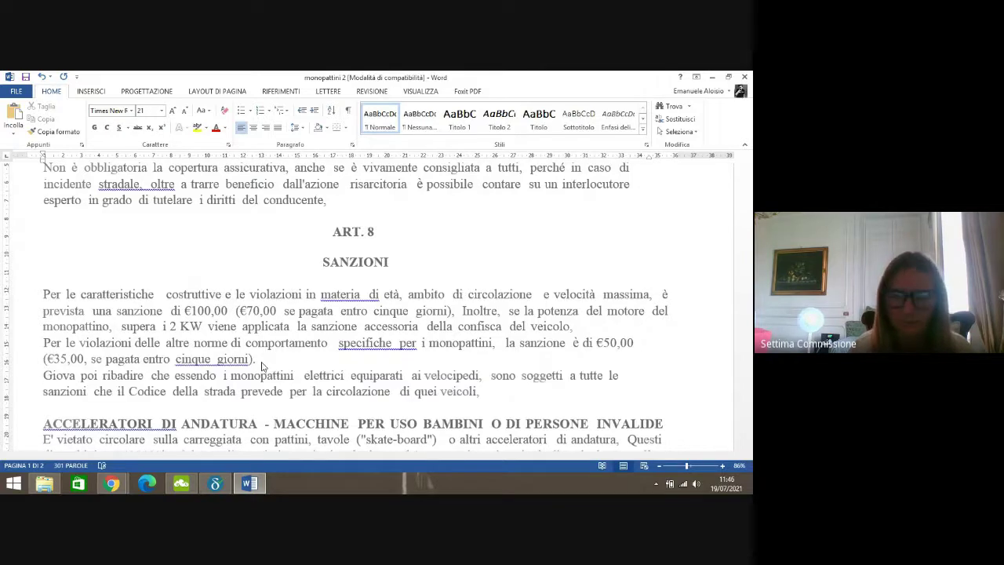
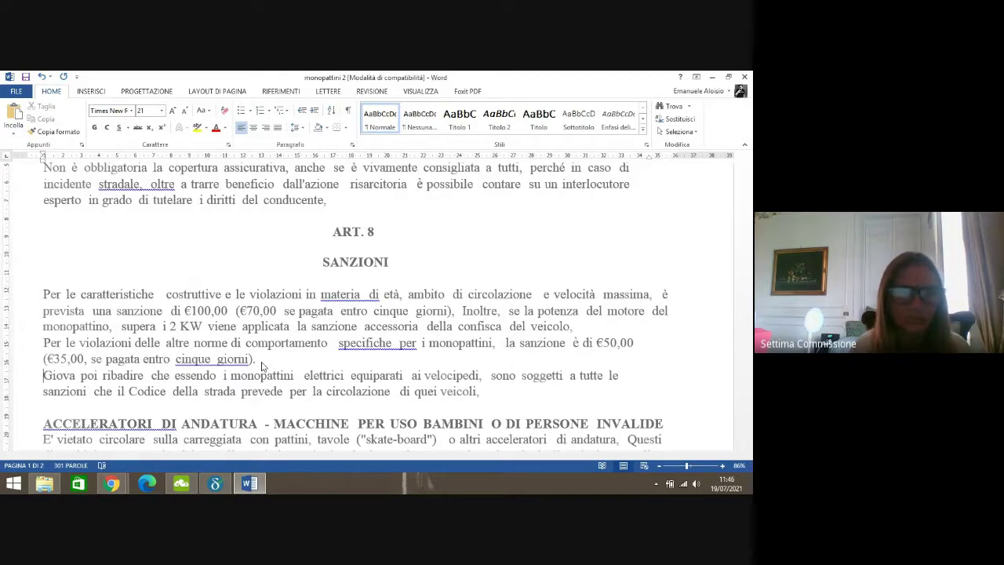
- Replace "Giova poi ribadire" with "Si ribadisce" and insert a comma after "che"
key("Right")
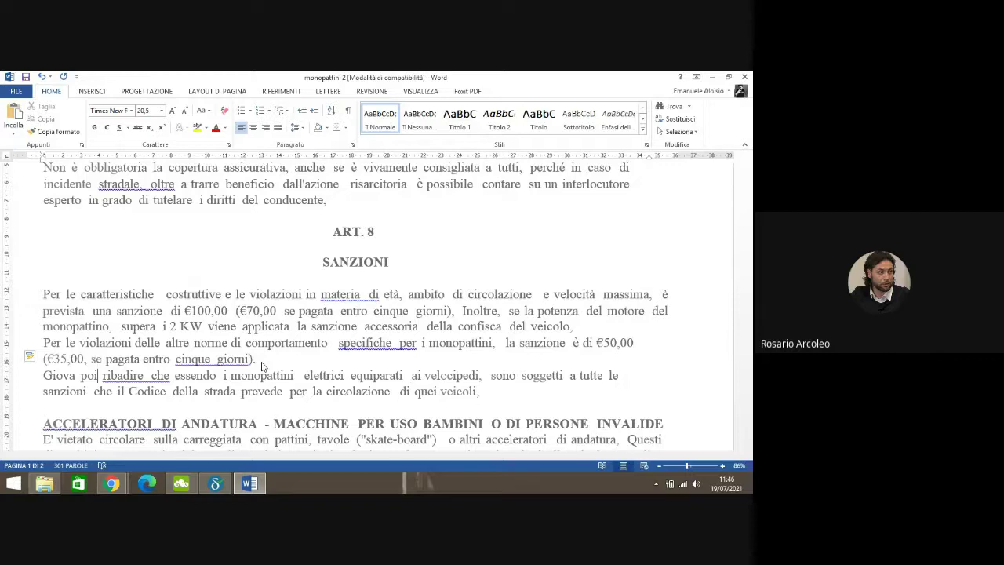
key("Left")
key("shift+Right")
key("shift+Right")
key("shift+Right")
key("shift+Right")
key("shift+Right")
key("shift+Right")
key("shift+Right")
key("shift+Right")
key("shift+Right")
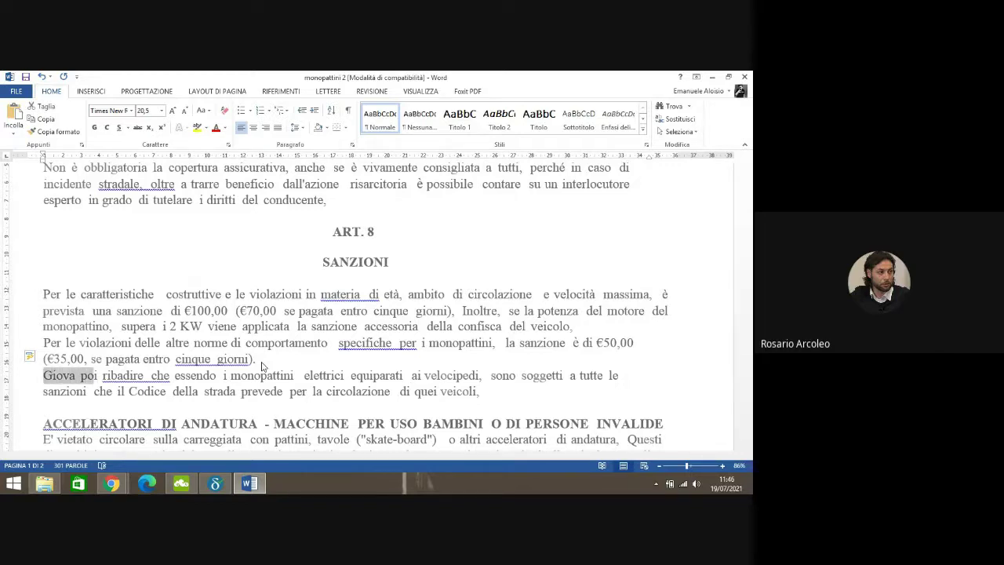
key("Delete")
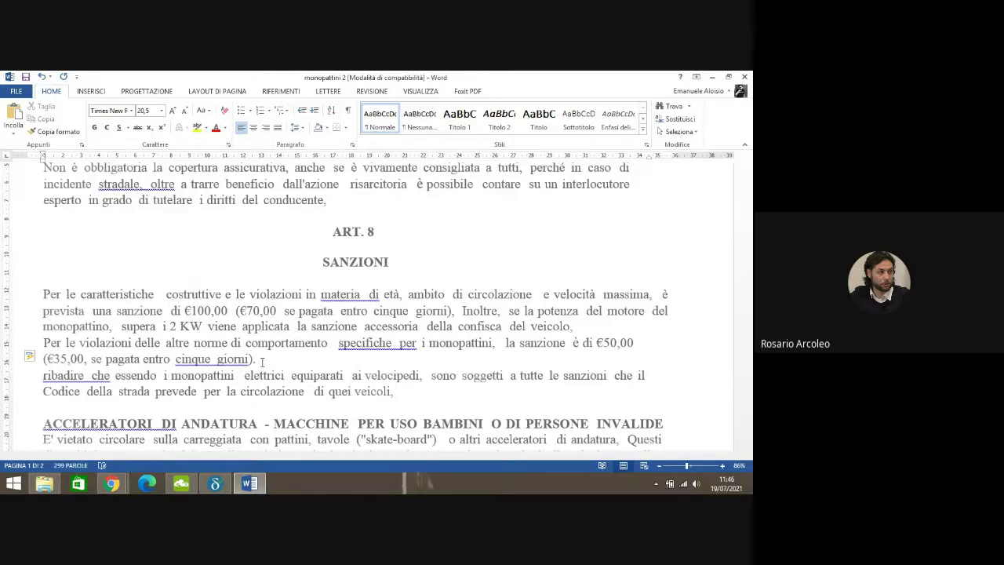
type("Si ribadi")
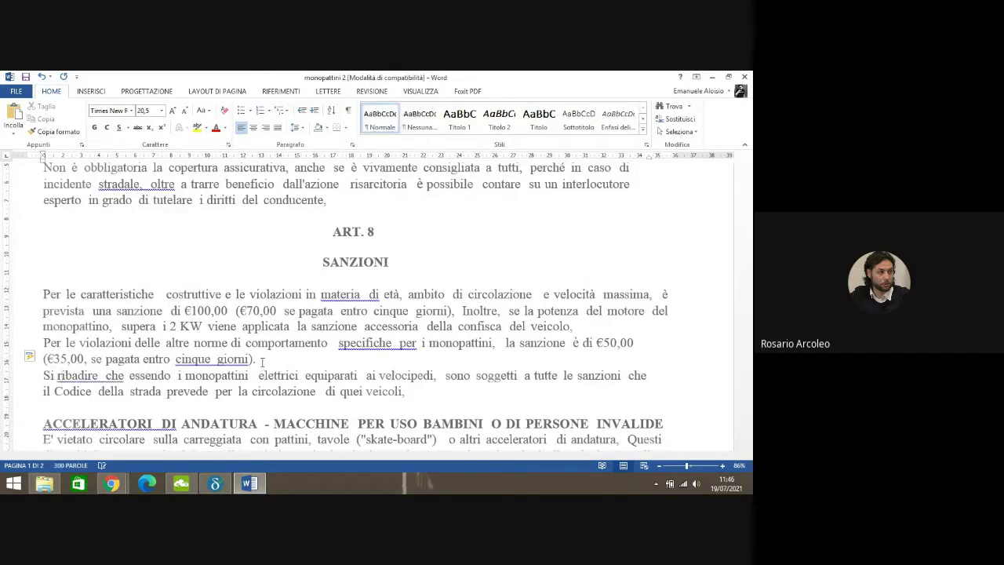
type("sce")
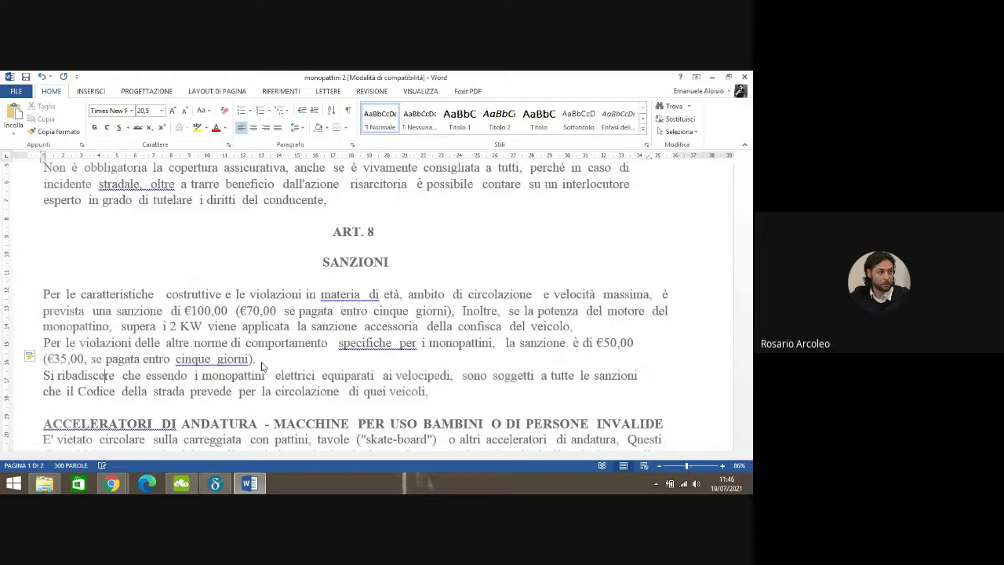
key("Delete")
key("Delete")
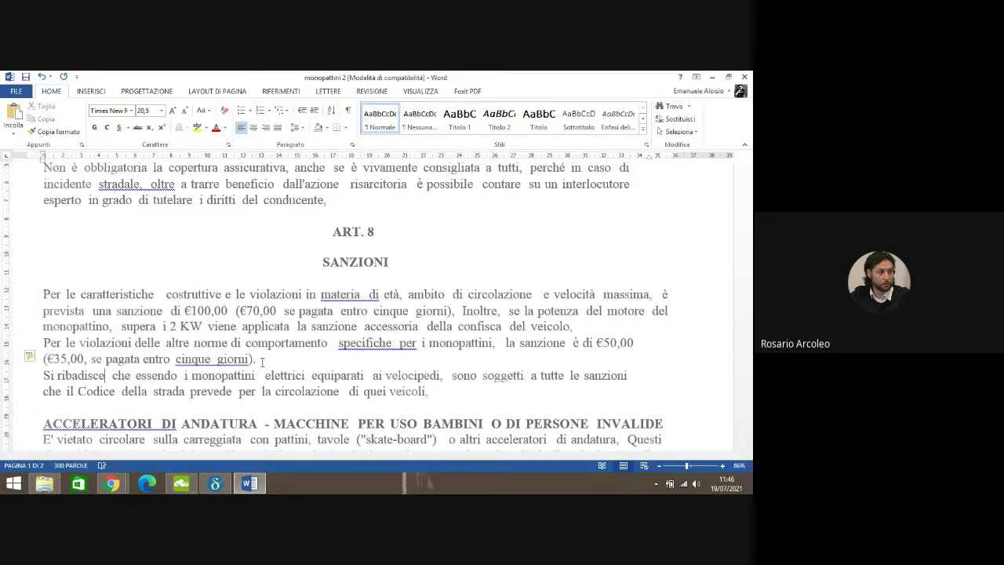
type(",")
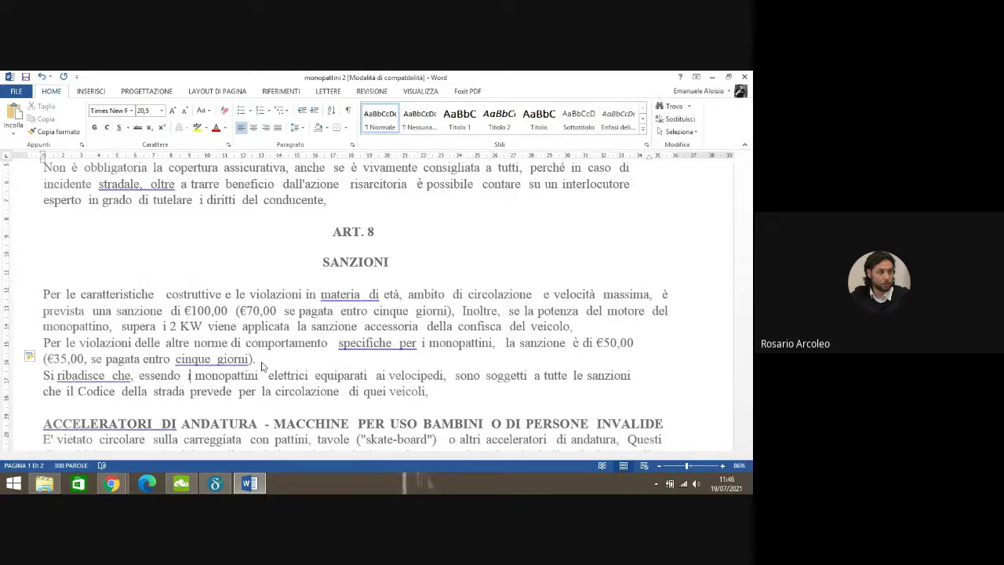
- Insert a comma after "elettrici" in the "Si ribadisce" paragraph, and remove the extra spaces in "ribadisce che" and "specifiche per"
type(",")
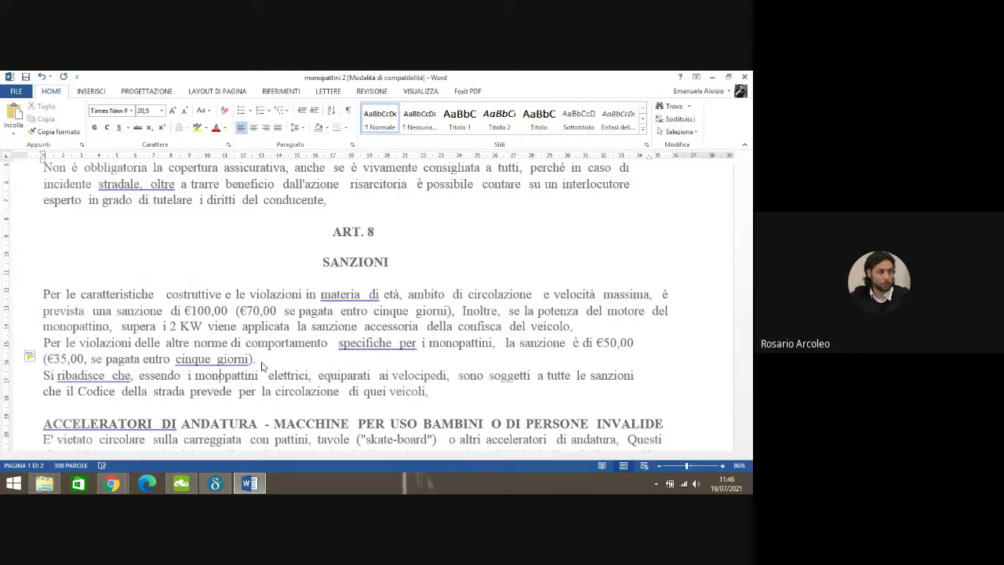
key("BackSpace")
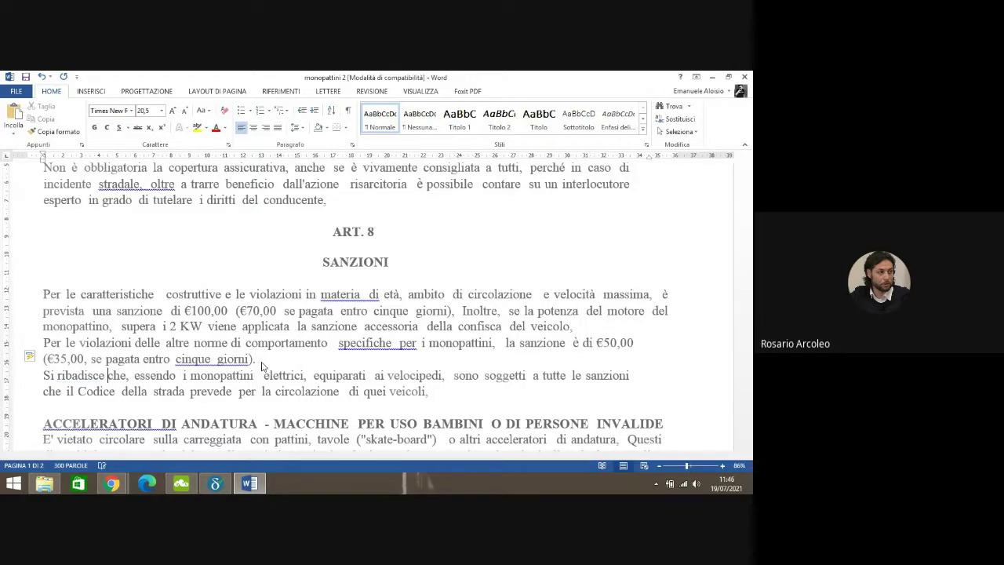
left_click(401, 343)
key("BackSpace")
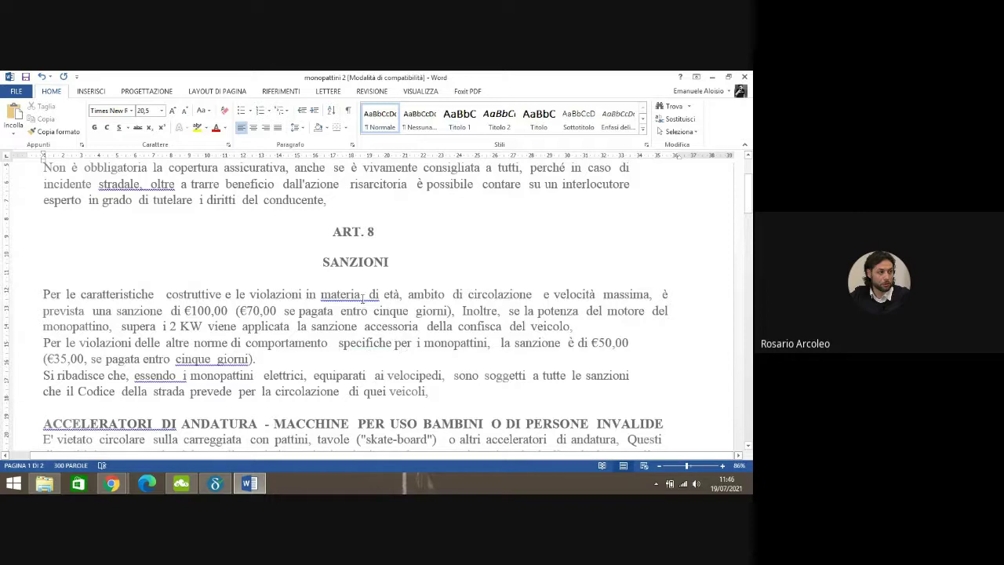
- Remove the extra spaces in "materia di", "monopattini, la", "sanzione è" and "ambito di" in the first two SANZIONI paragraphs
left_click(368, 295)
key("BackSpace")
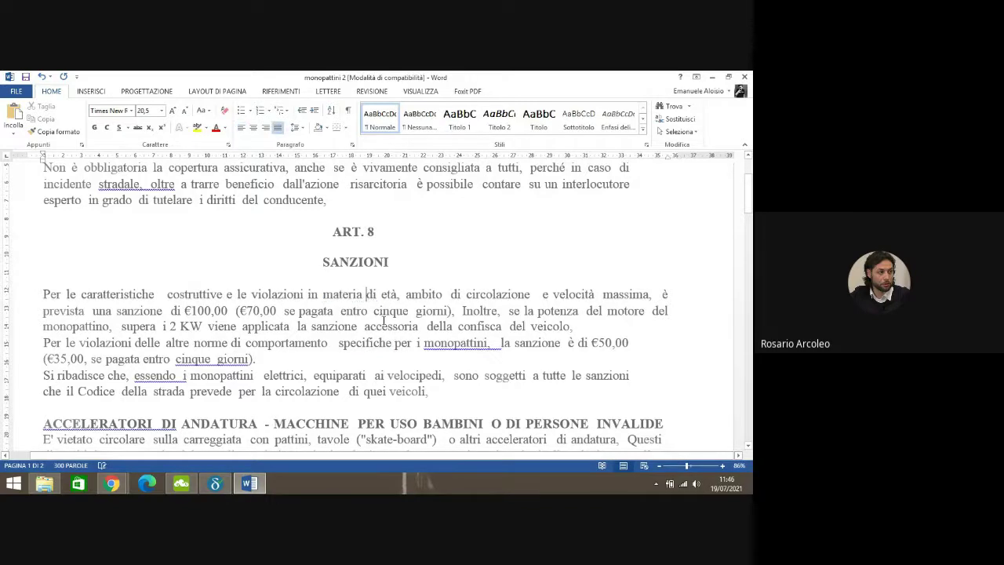
left_click(501, 343)
key("Delete")
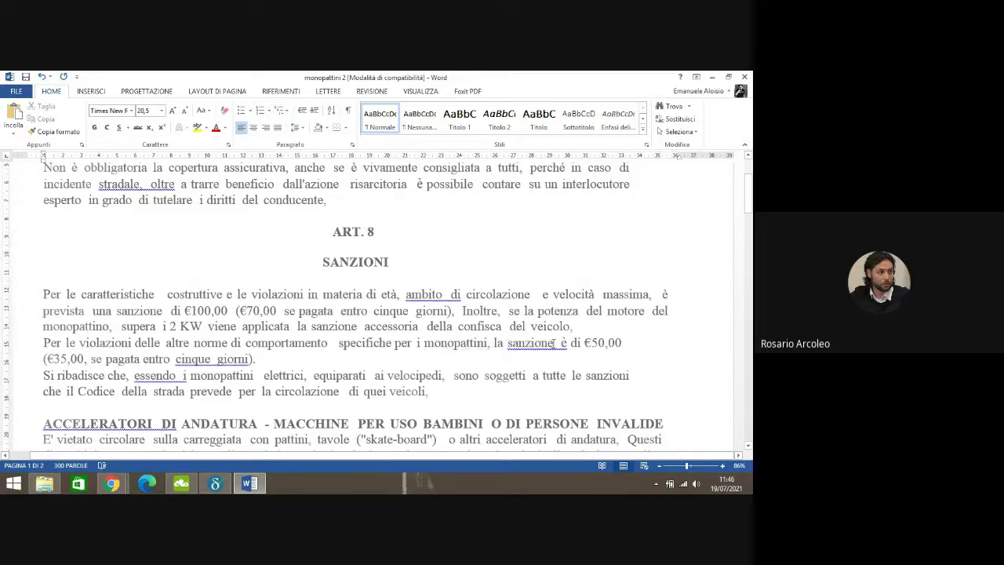
left_click(554, 342)
key("Delete")
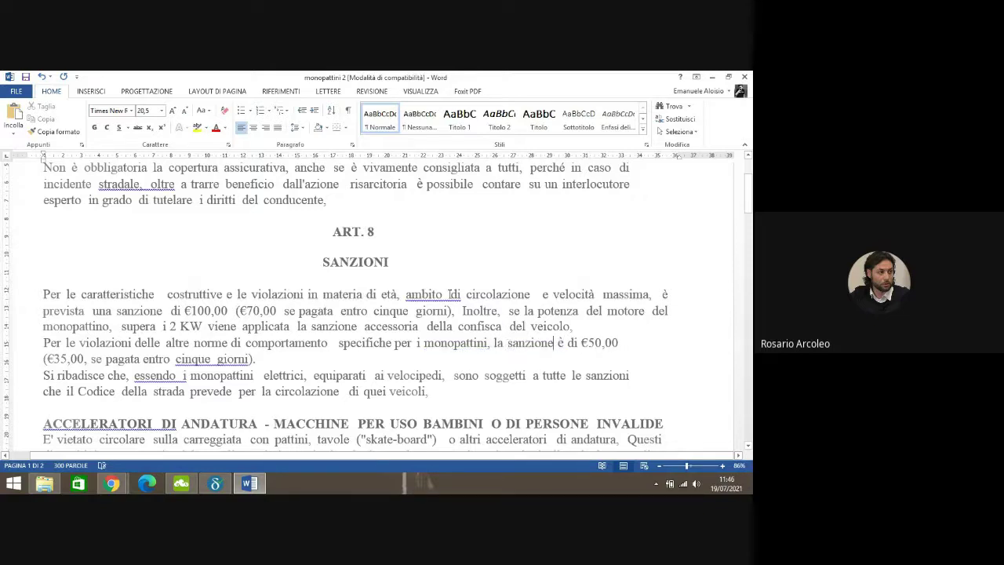
left_click(449, 294)
key("BackSpace")
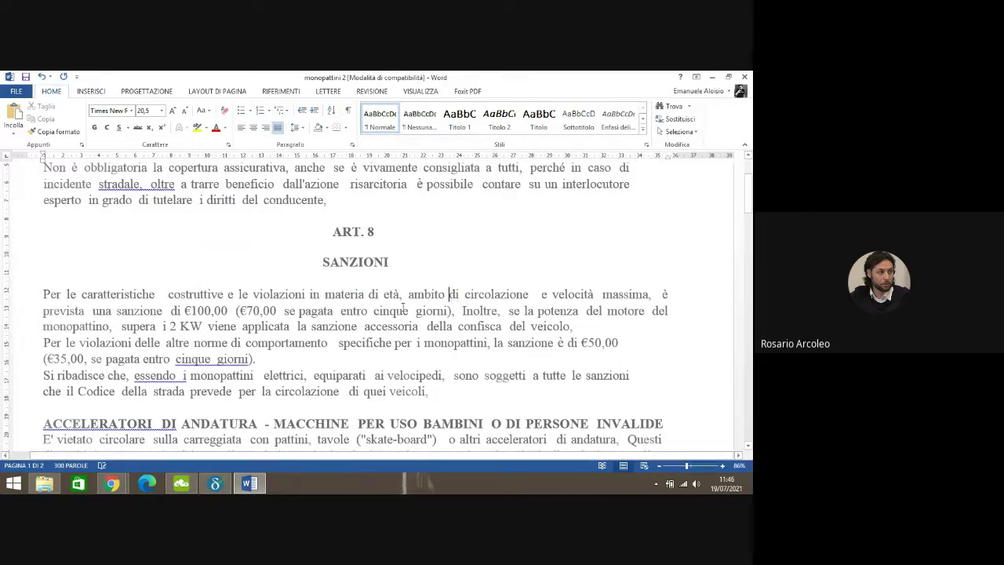
- Replace the comma after "quei veicoli" with a period, and remove the extra spaces in "essendo i" and the second paragraph's "cinque giorni"
left_click(184, 375)
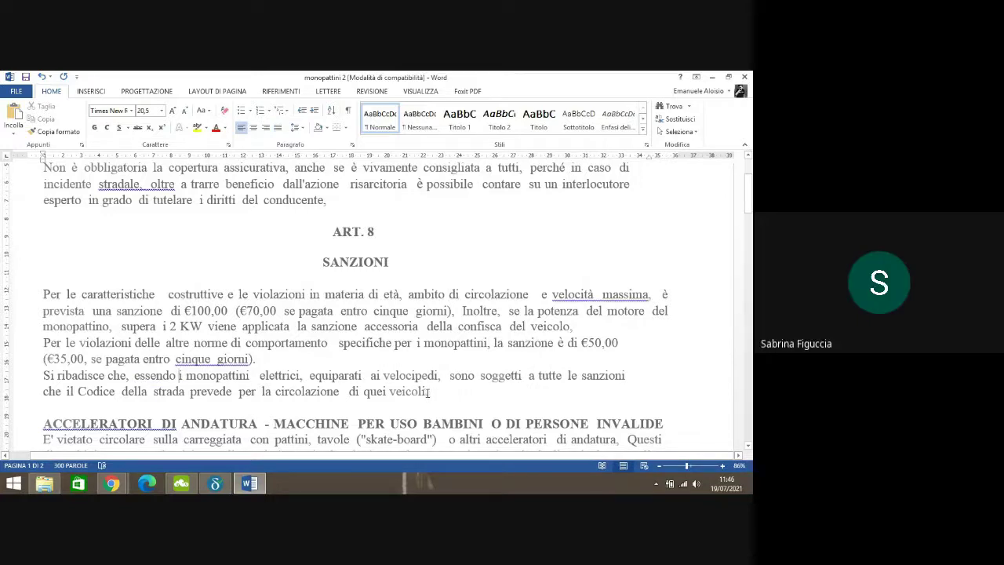
key("BackSpace")
type(".")
left_click(218, 360)
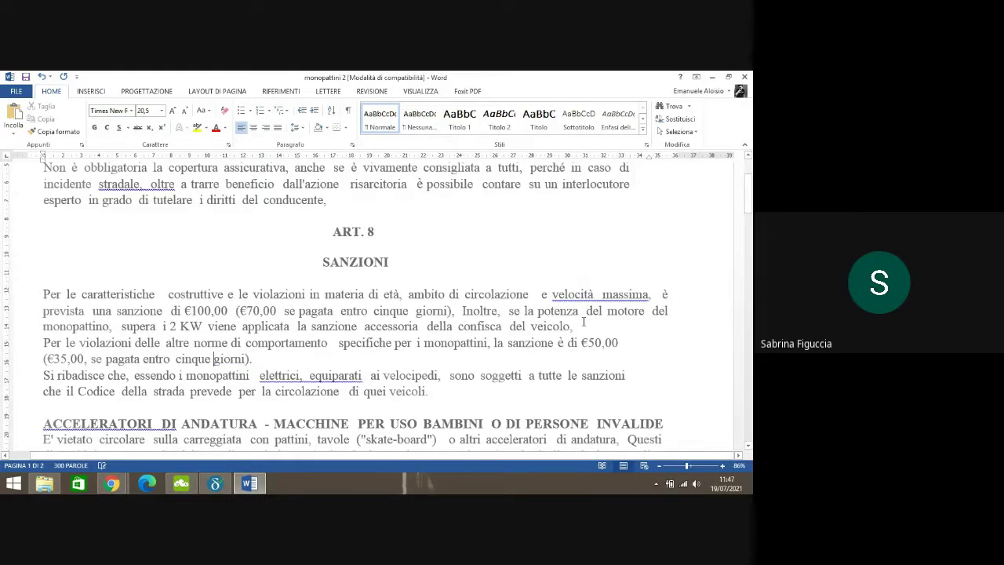
- Remove the extra spaces in "velocità massima", "elettrici, equiparati" and "massima, è", and save the document
left_click(598, 298)
key("BackSpace")
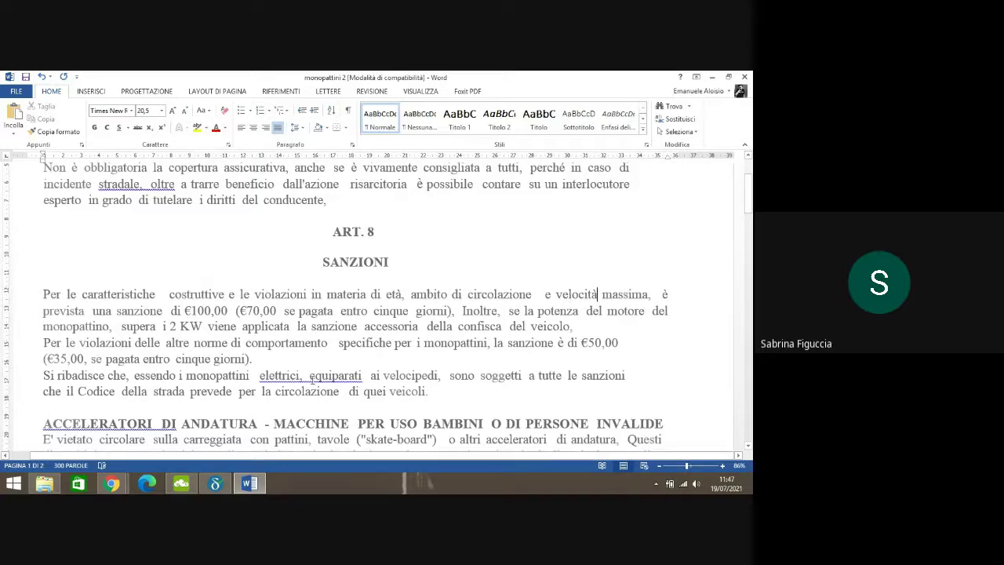
left_click(309, 376)
key("BackSpace")
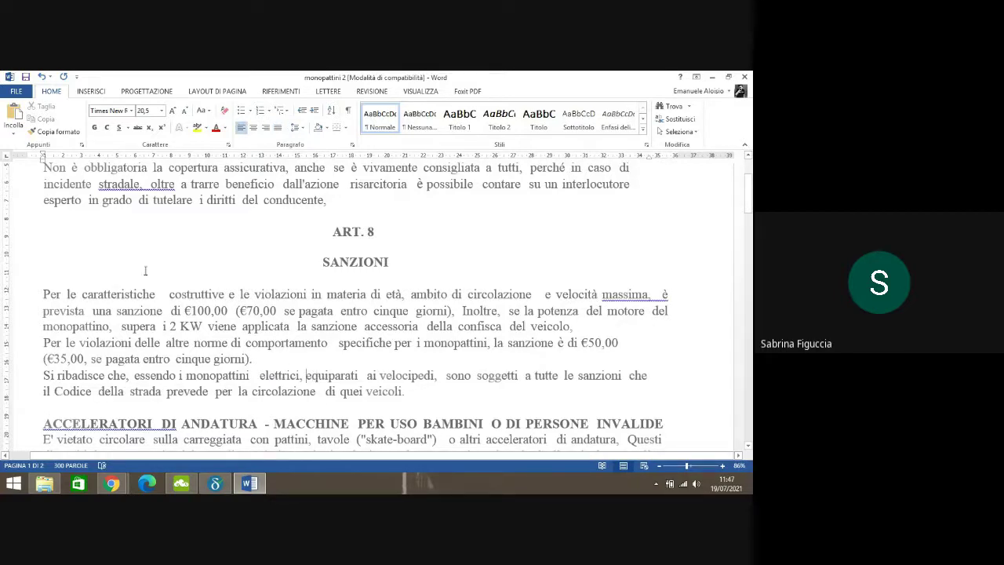
left_click(664, 295)
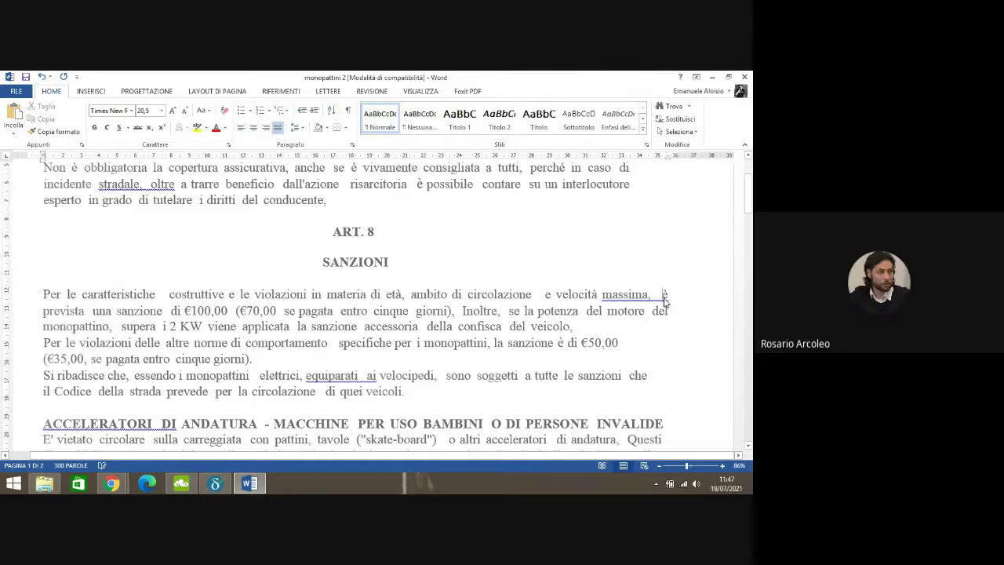
key("BackSpace")
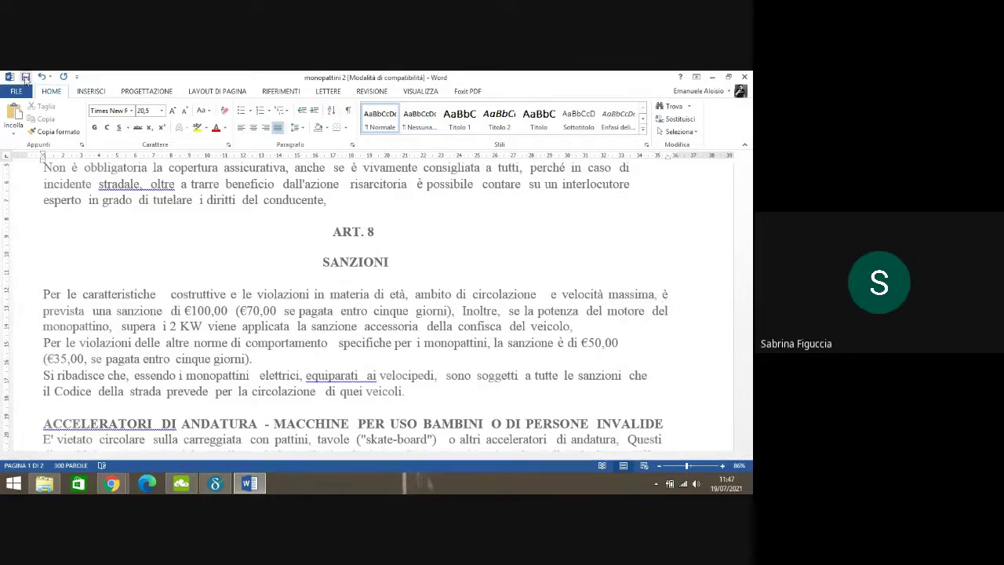
left_click(25, 78)
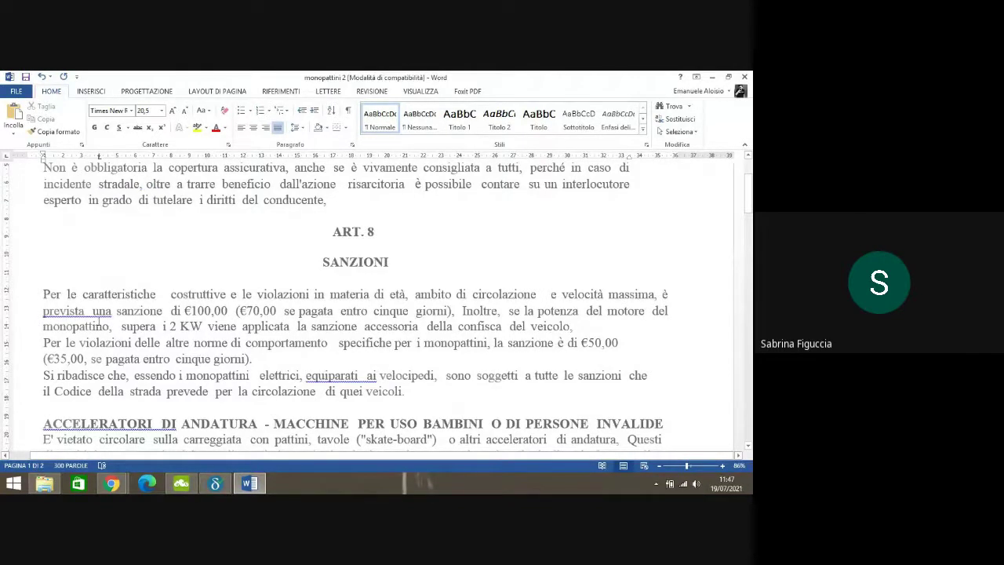
- Remove the extra spaces in "prevista una", "sanzione di", and in "beneficio dall'azione" and "risarcitoria è" in the paragraph above ART. 8
left_click(93, 310)
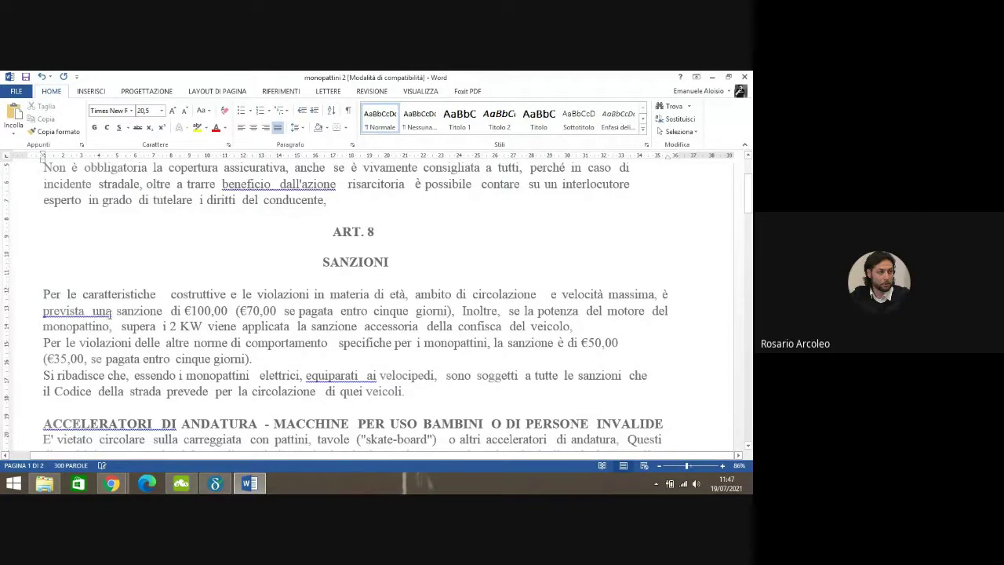
key("BackSpace")
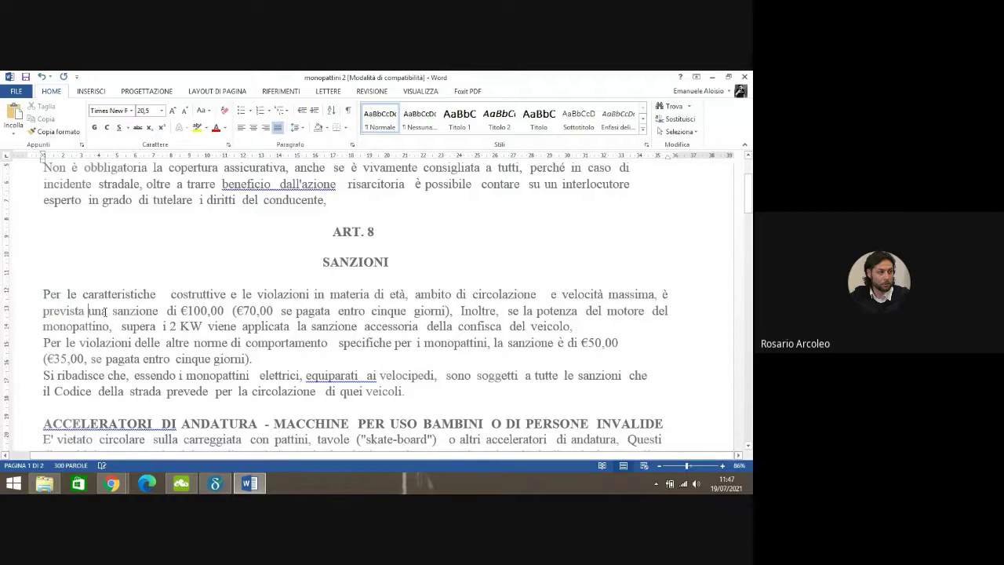
left_click(280, 184)
key("BackSpace")
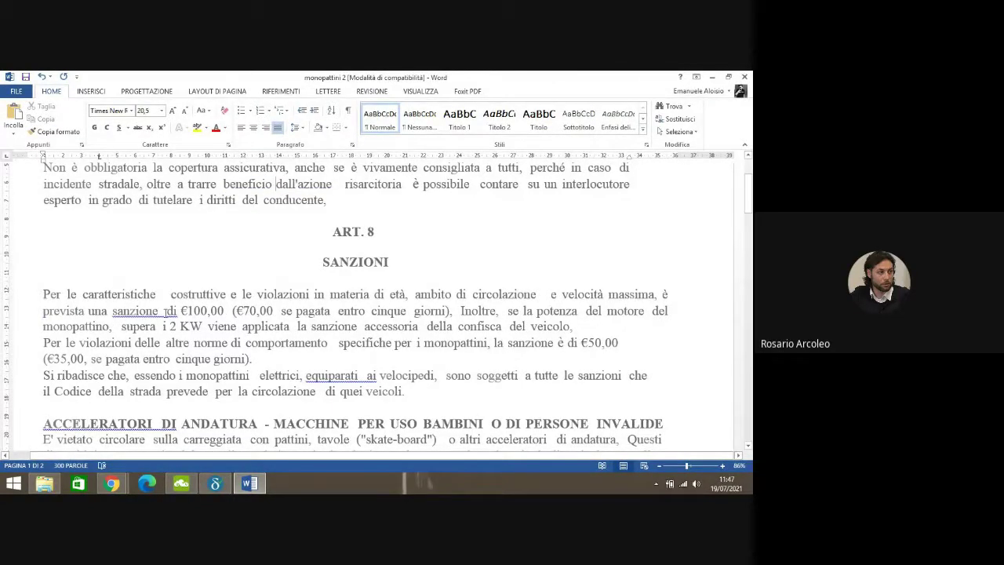
left_click(167, 311)
key("BackSpace")
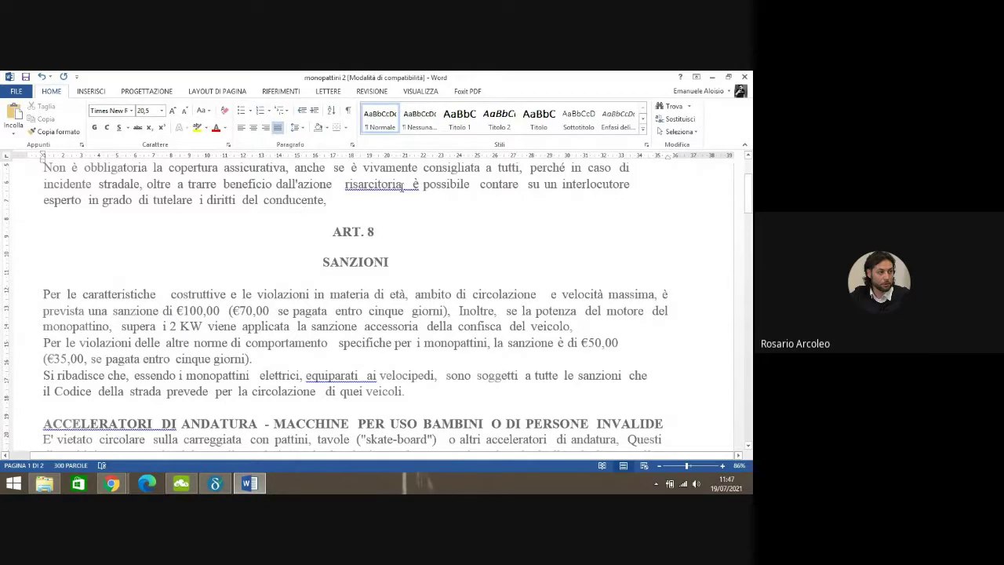
left_click(413, 183)
key("BackSpace")
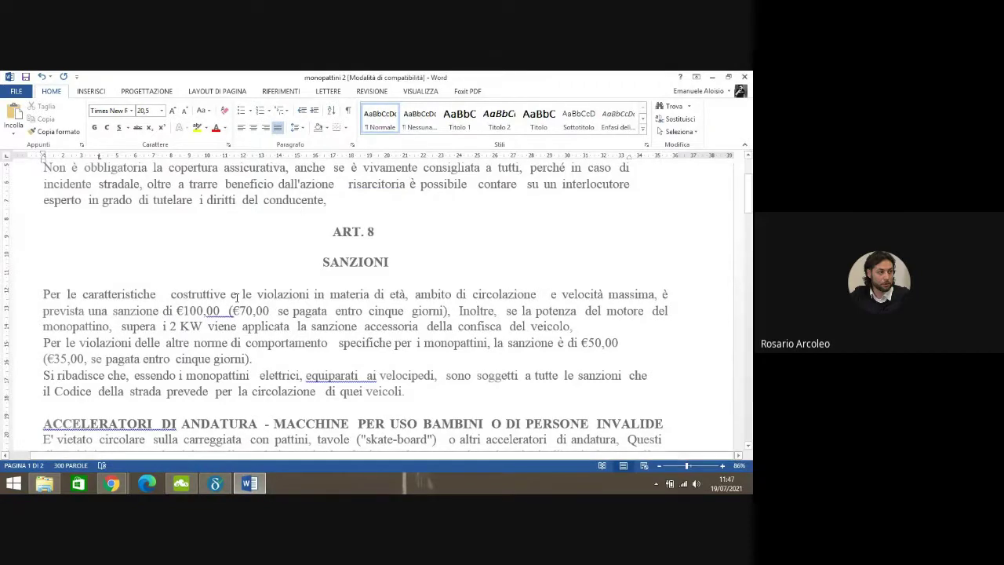
- Remove the extra spaces in "€100,00 (€70,00 se" in the first SANZIONI paragraph, and in "equiparati ai" and "velocipedi, sono" in the last
left_click(227, 310)
key("BackSpace")
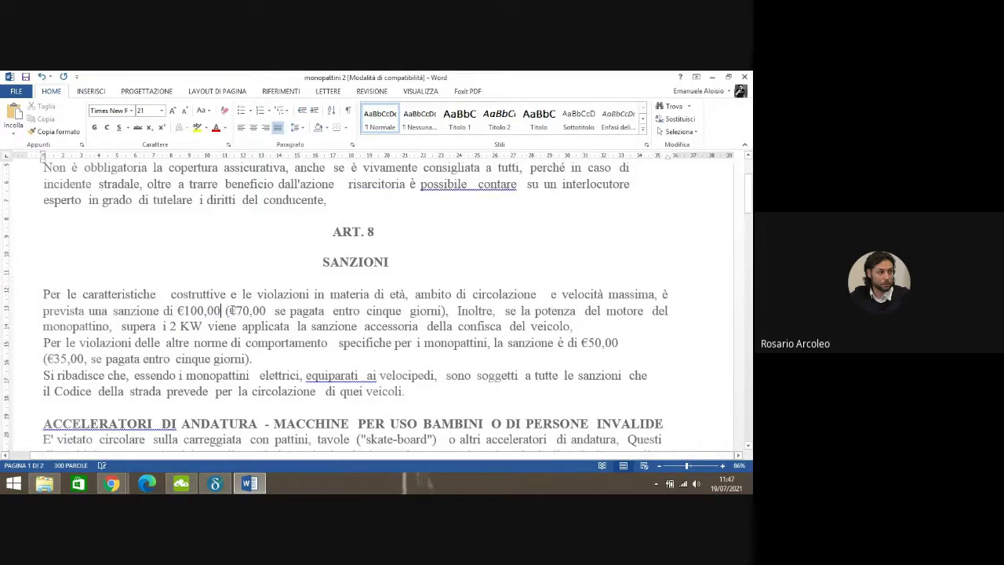
left_click(360, 375)
key("BackSpace")
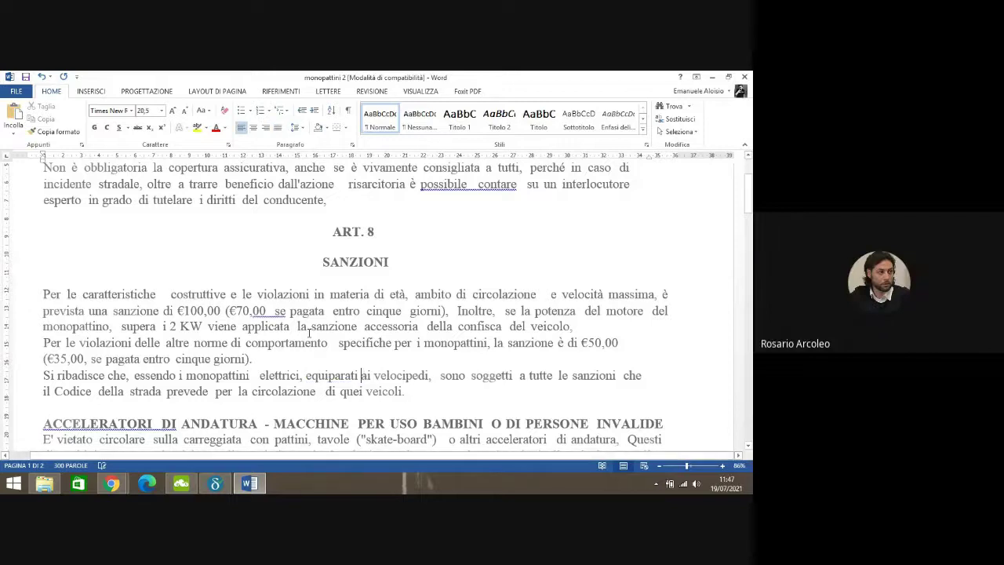
left_click(274, 311)
key("BackSpace")
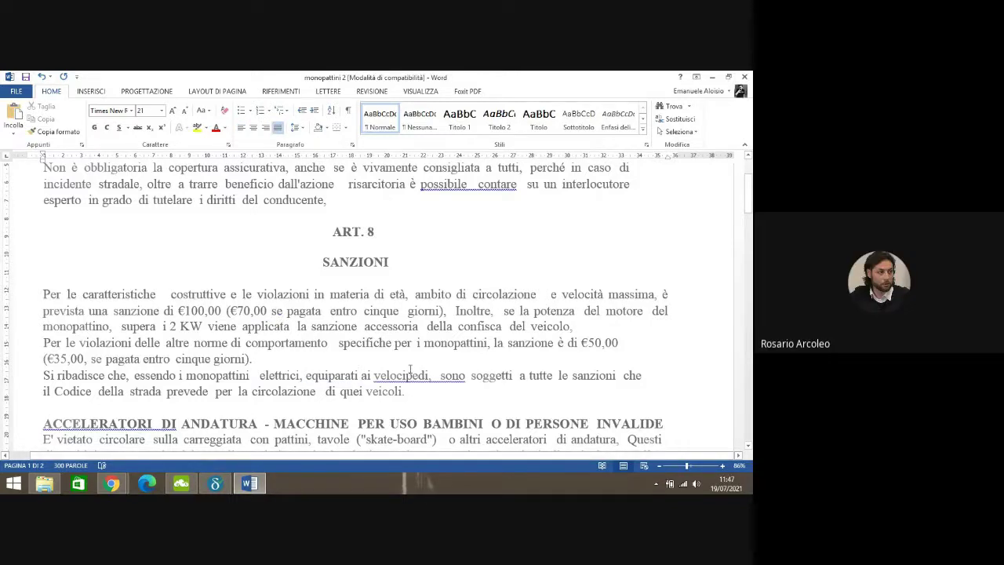
left_click(441, 376)
key("BackSpace")
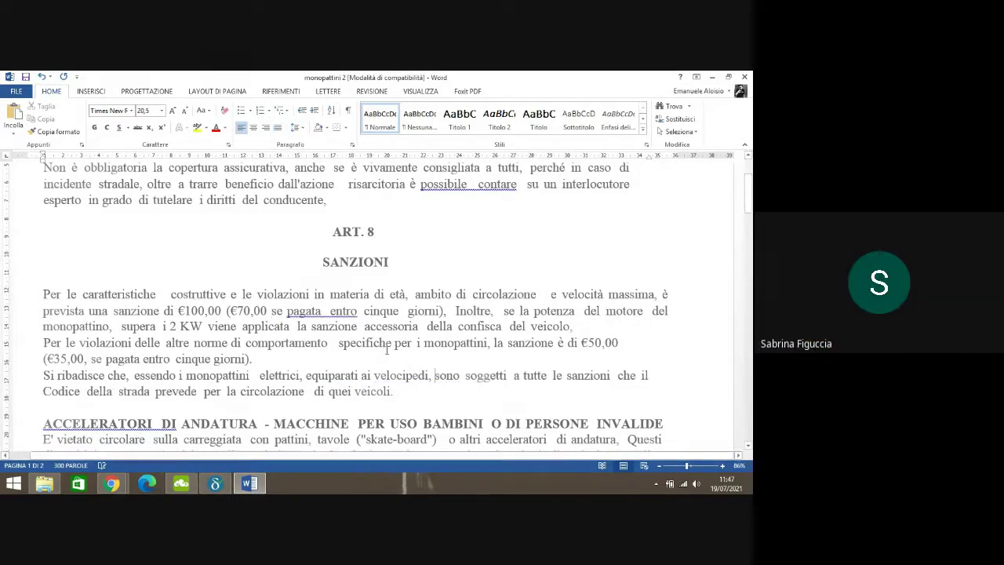
- Remove the extra spaces in "pagata entro" and "cinque giorni" in the first SANZIONI paragraph, and in "sanzioni che" in the last
left_click(331, 312)
key("BackSpace")
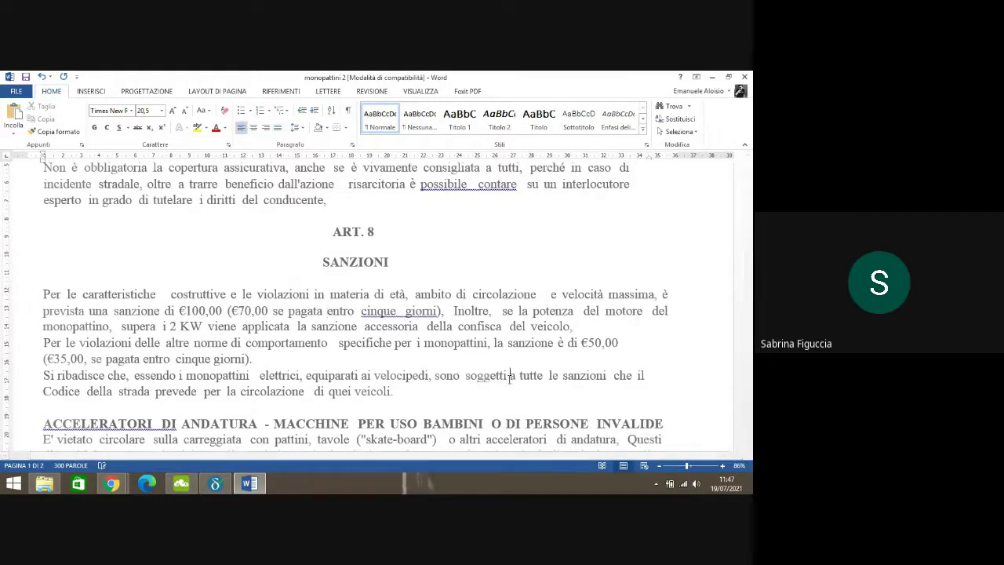
left_click(405, 312)
key("BackSpace")
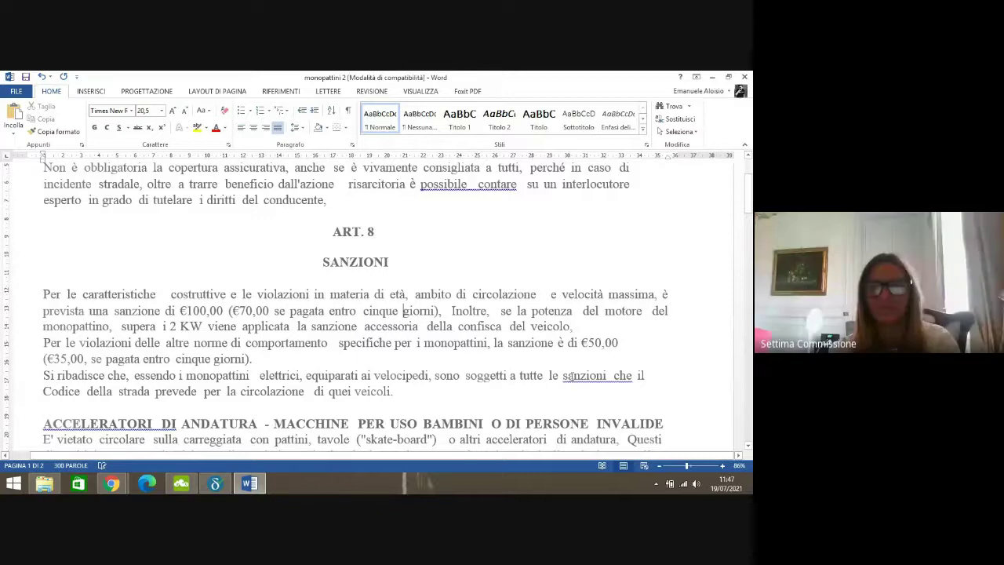
left_click(611, 377)
key("BackSpace")
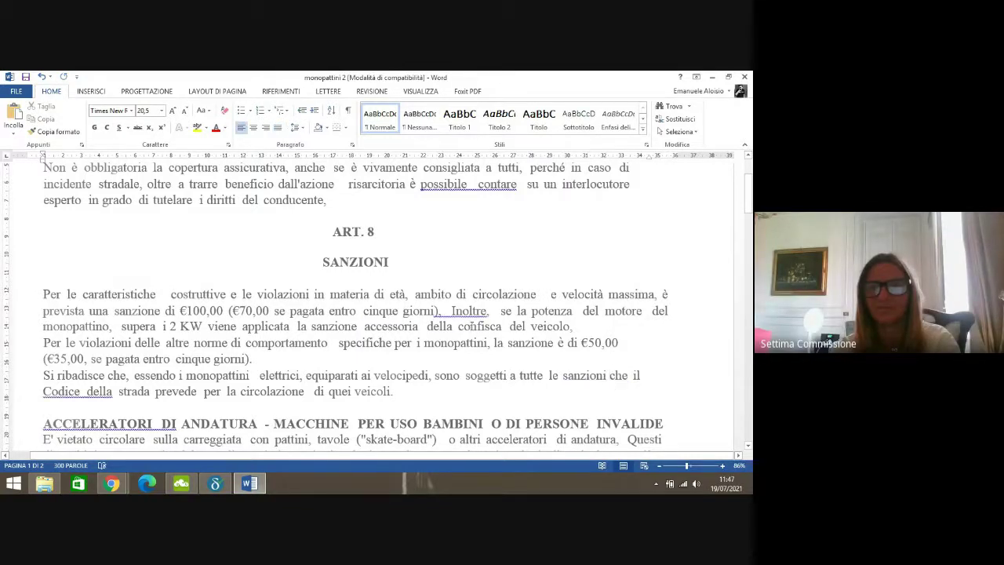
- Replace the comma after "cinque giorni)" before "Inoltre" with a period
left_click(453, 312)
key("BackSpace")
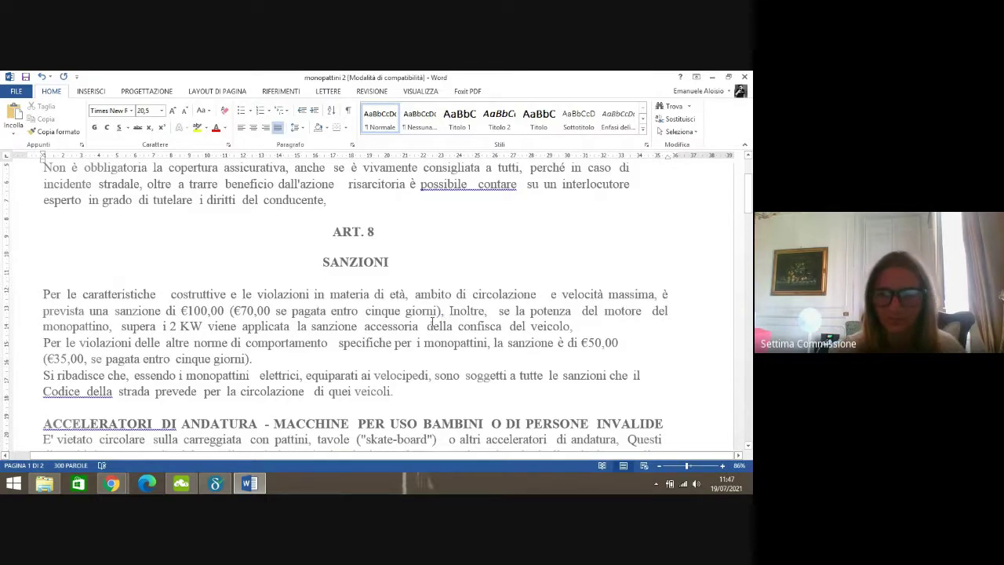
type(".")
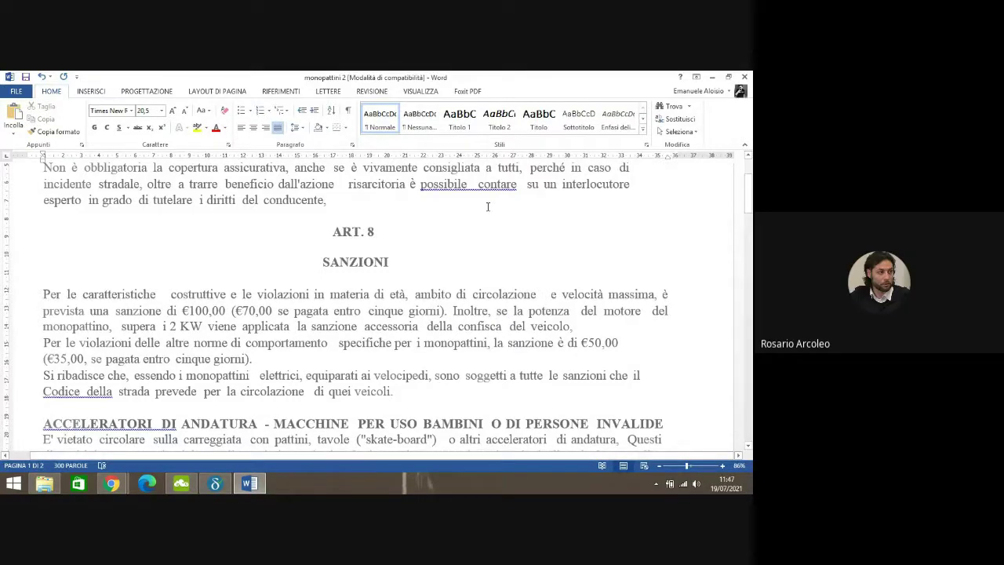
- Remove the extra spaces in "possibile contare su" above ART. 8 and in "potenza del" in the first SANZIONI paragraph
left_click(477, 184)
key("BackSpace")
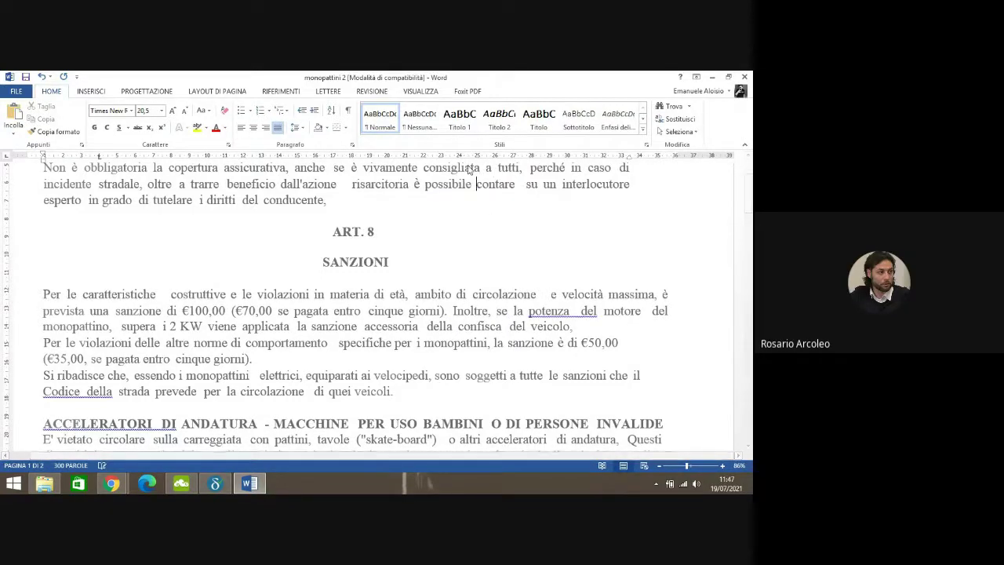
left_click(584, 314)
key("BackSpace")
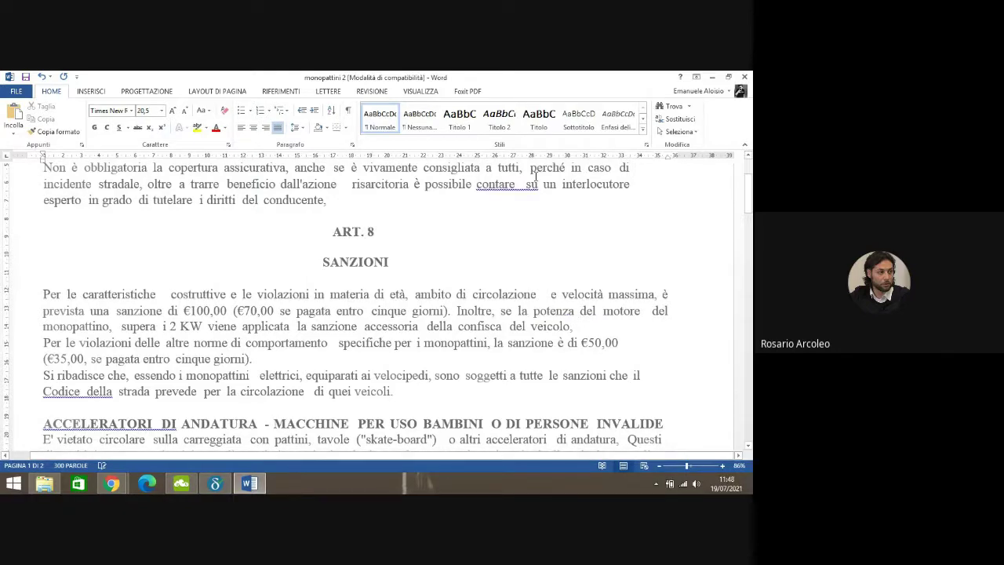
left_click(527, 185)
key("BackSpace")
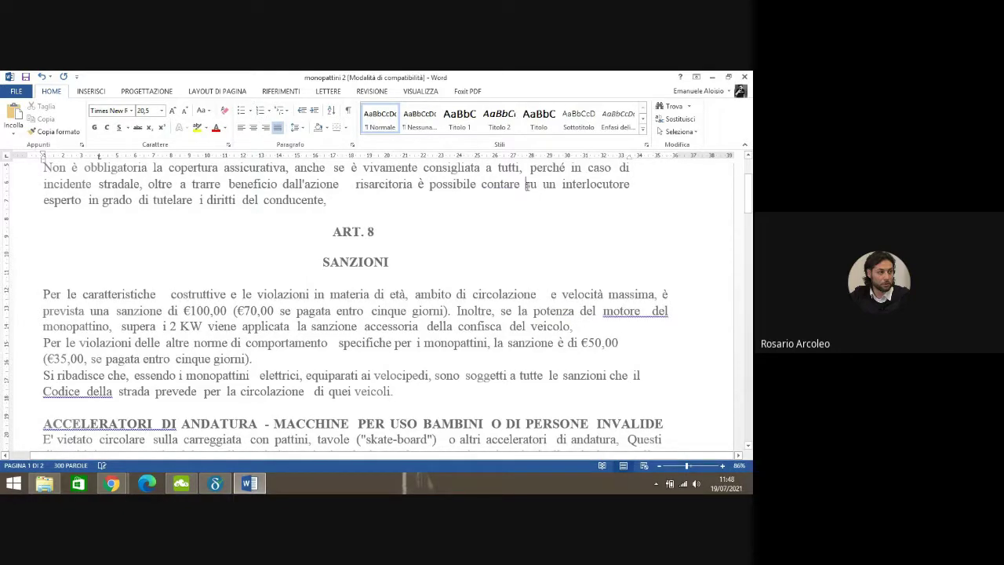
- Remove the extra spaces in "motore del", "Codice della" and "monopattino, supera" in the SANZIONI article
left_click(647, 312)
key("BackSpace")
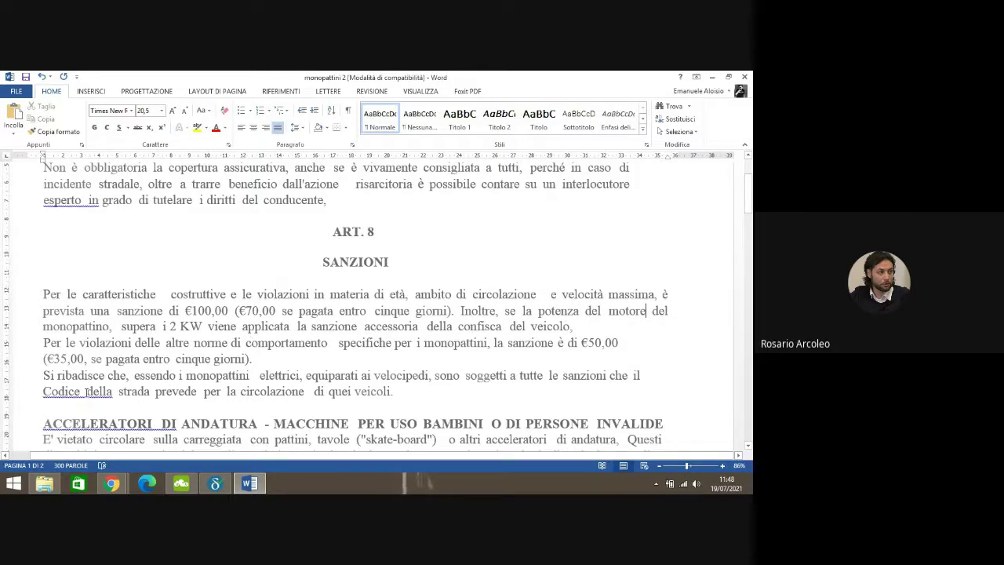
left_click(86, 391)
key("BackSpace")
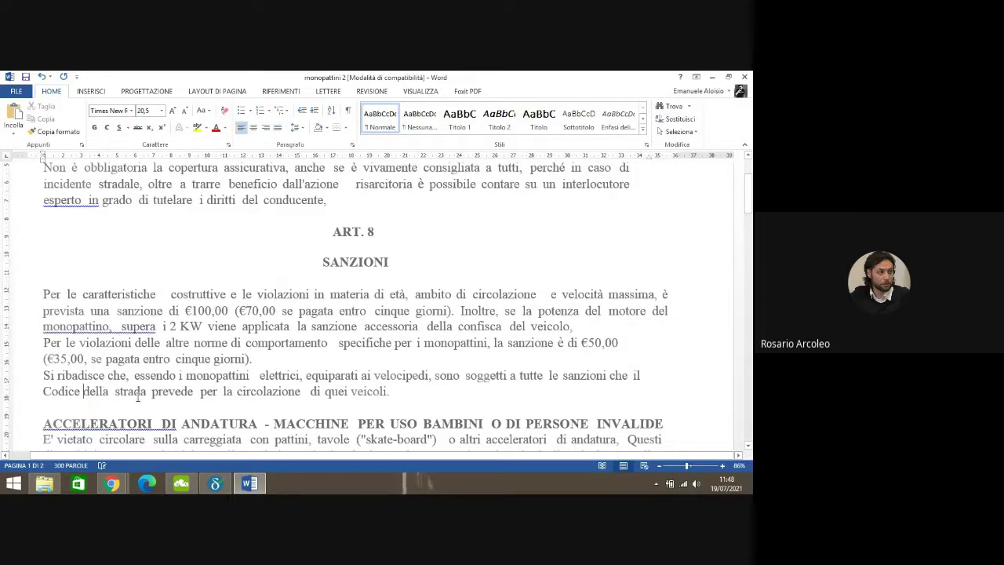
left_click(126, 323)
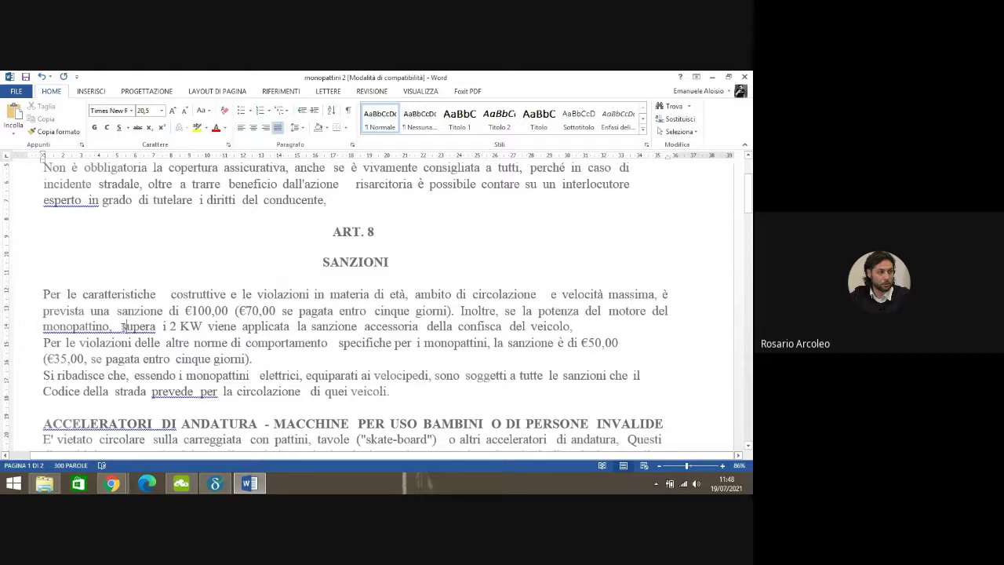
key("BackSpace")
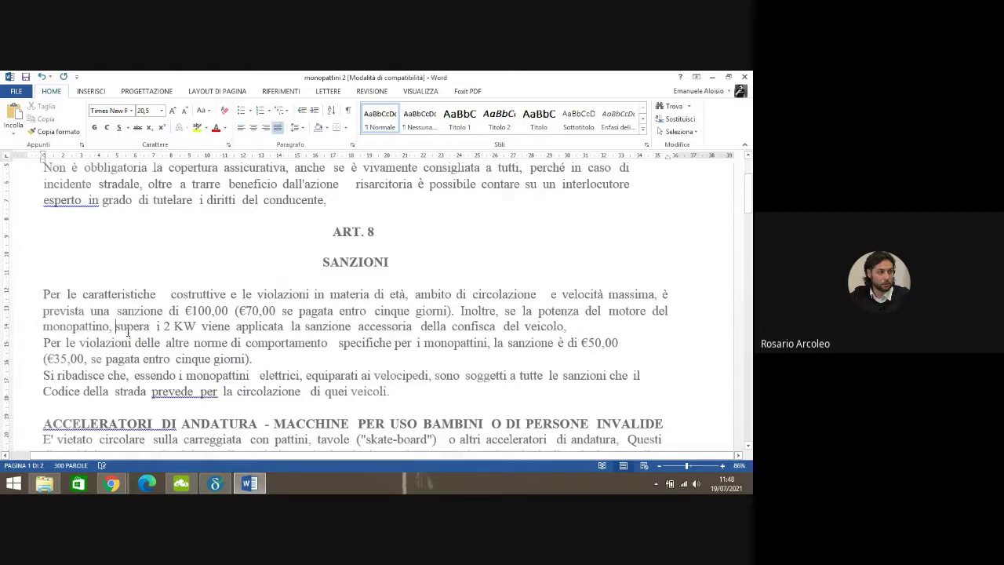
- Remove the extra spaces in "prevede per" and "supera i" in the SANZIONI article and save the document
left_click(197, 391)
key("BackSpace")
left_click(156, 326)
key("BackSpace")
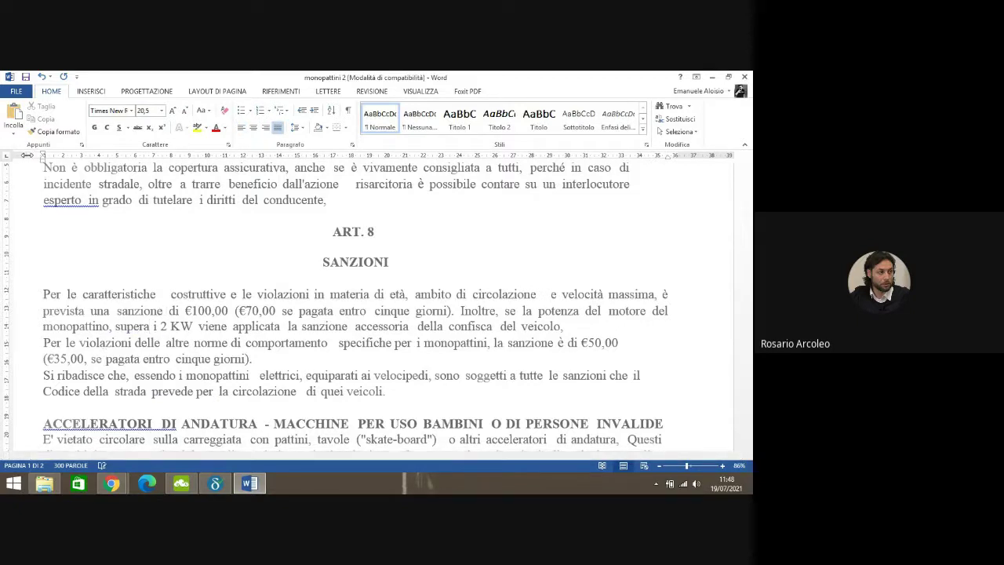
left_click(25, 76)
- Remove the extra spaces in "esperto in" above ART. 8 and in "applicata la" in the first SANZIONI paragraph
left_click(88, 201)
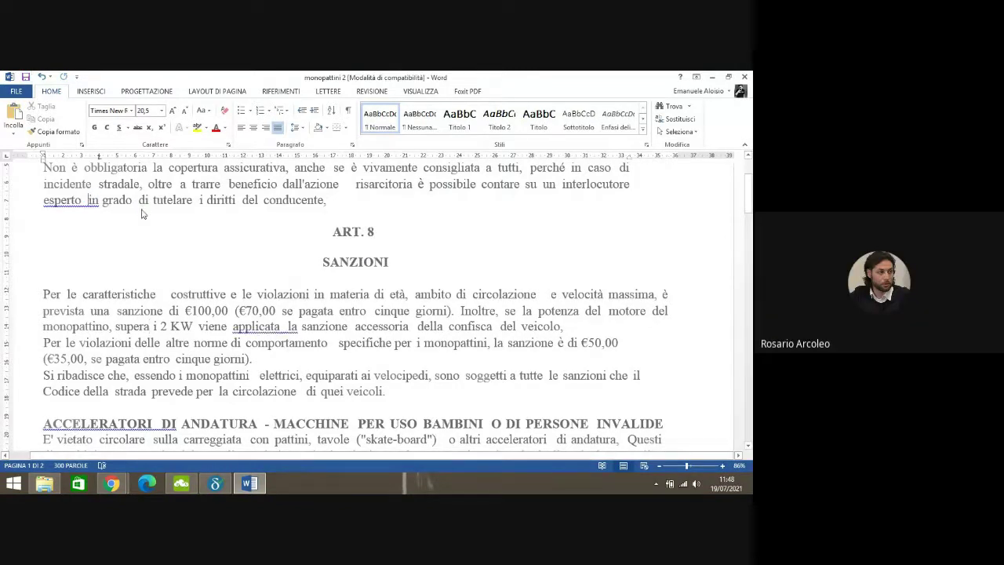
key("BackSpace")
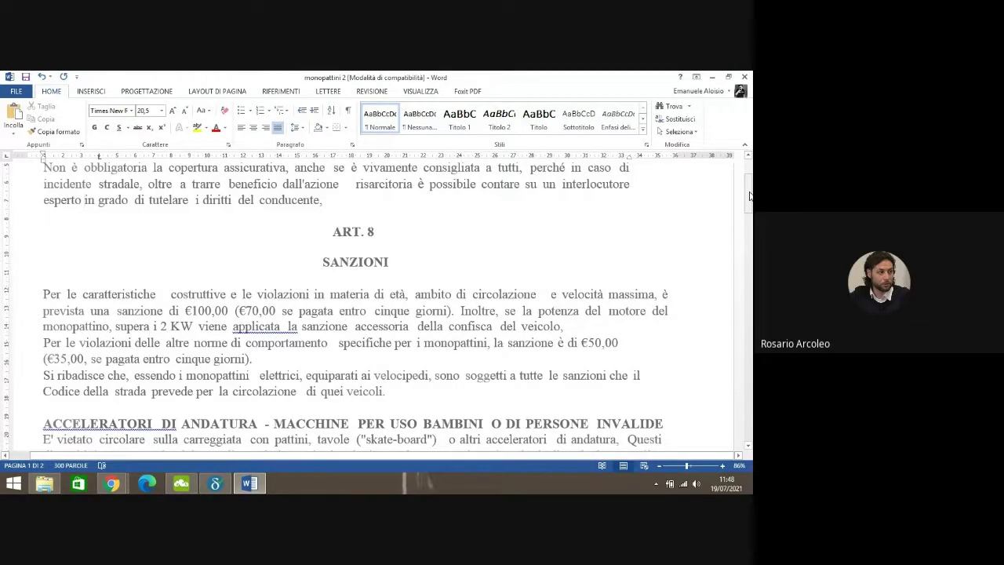
scroll(418, 232, "down", 1)
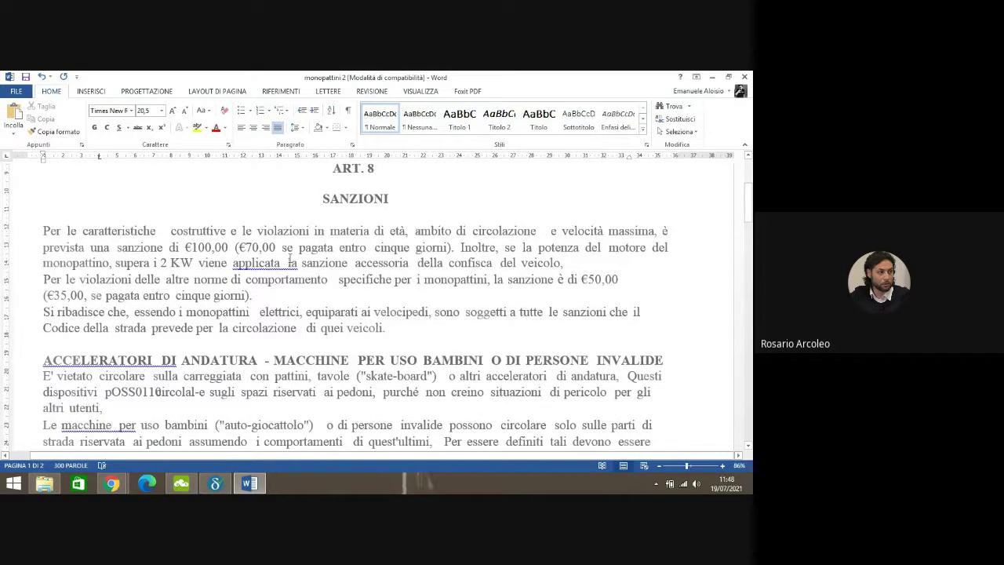
key("BackSpace")
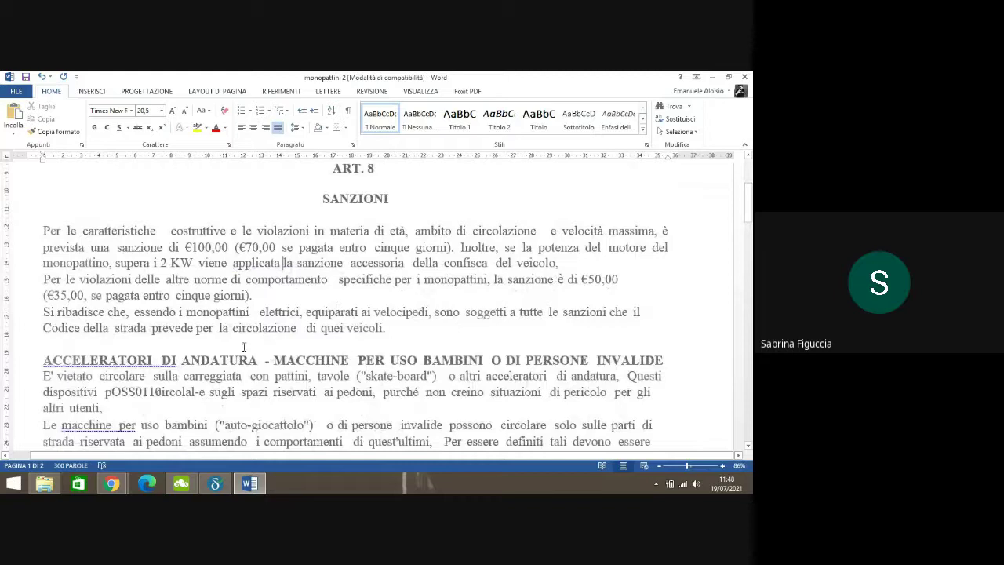
- Insert the centred heading "ART. 9" on its own line above the ACCELERATORI DI ANDATURA title
left_click(43, 360)
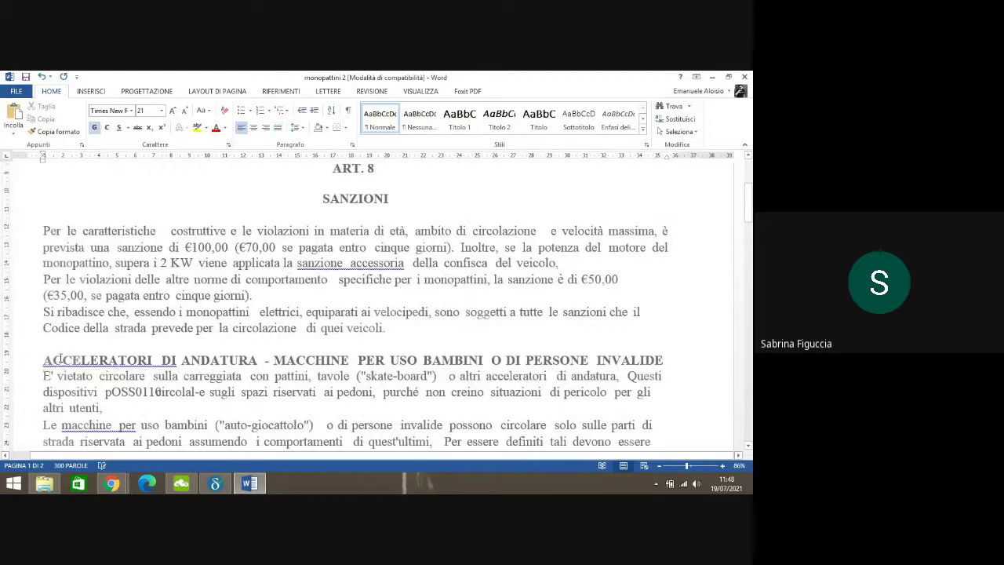
key("Return")
key("Return")
key("Up")
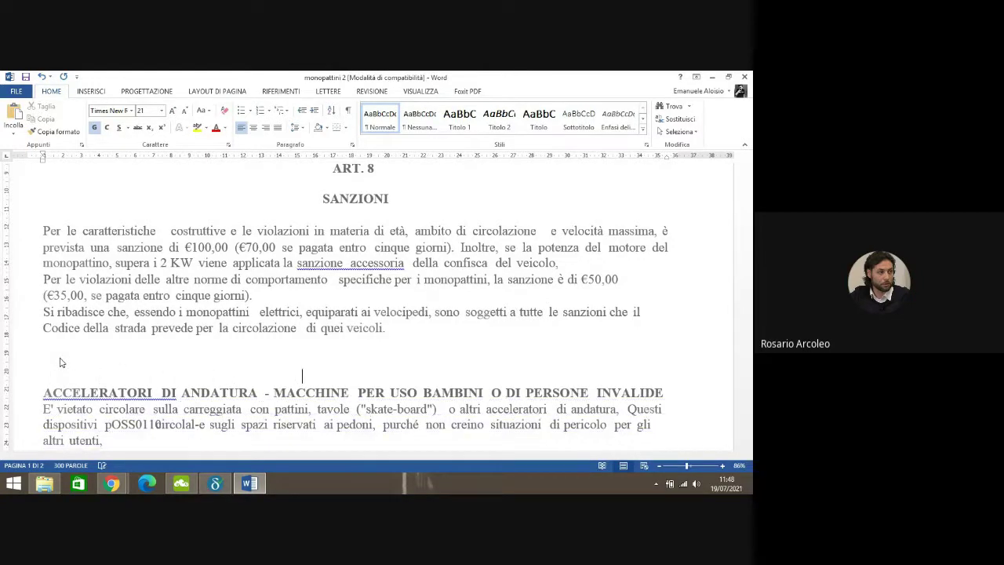
type("art")
key("BackSpace")
key("BackSpace")
key("BackSpace")
key("Caps_Lock")
type("AR")
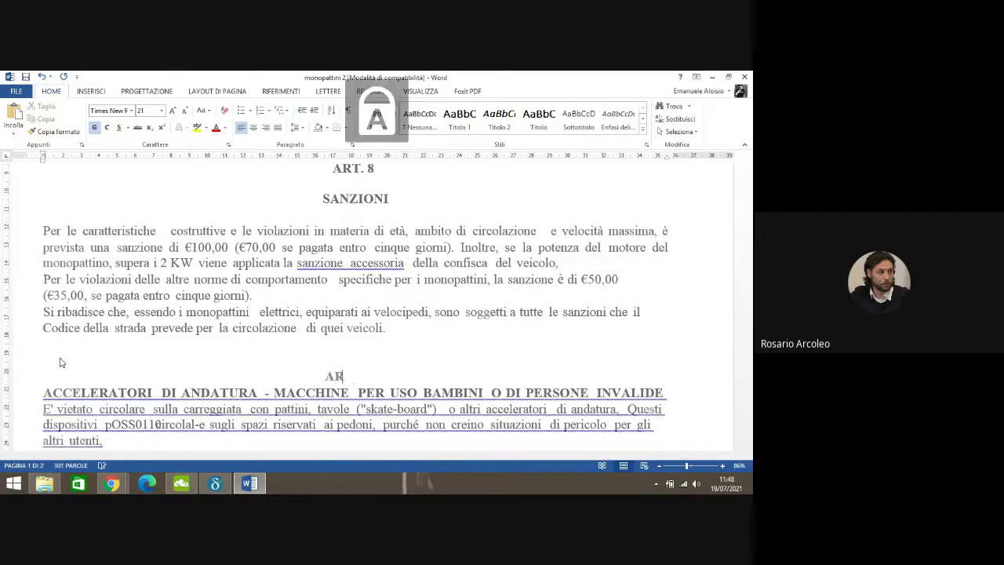
type("T. 9")
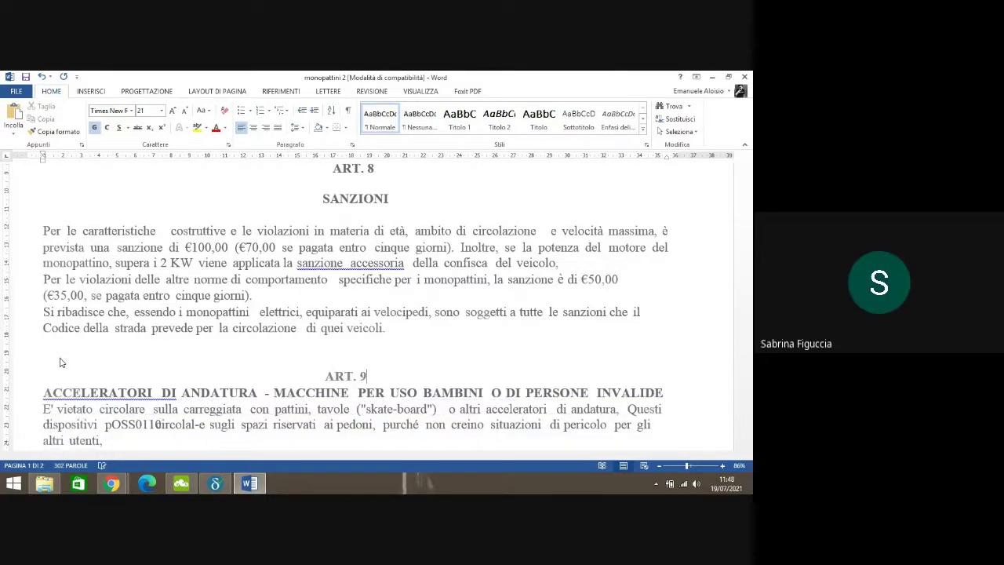
- Add a blank line between the ART. 9 heading and the ACCELERATORI DI ANDATURA title
key("Left")
key("Left")
key("Left")
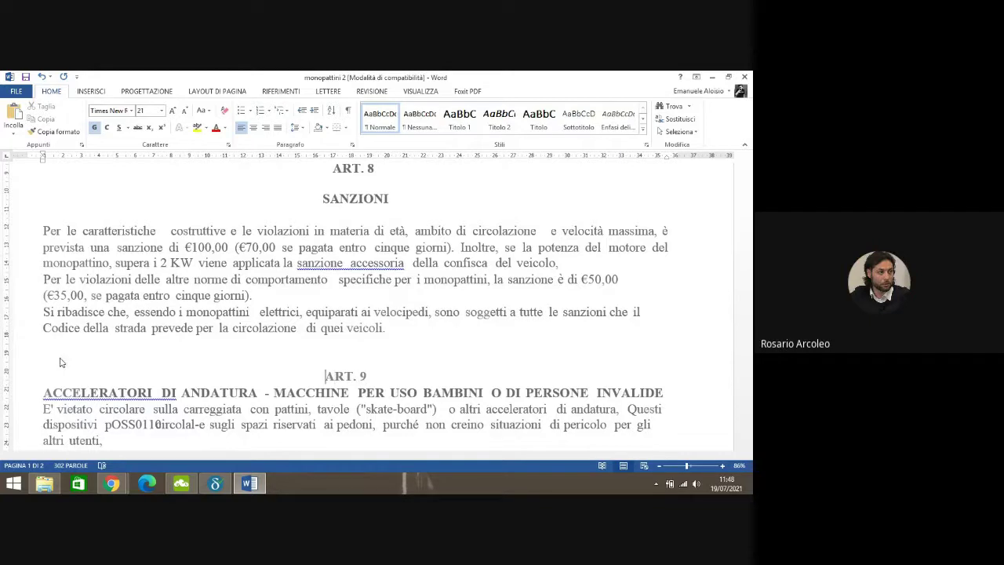
key("Left")
key("Return")
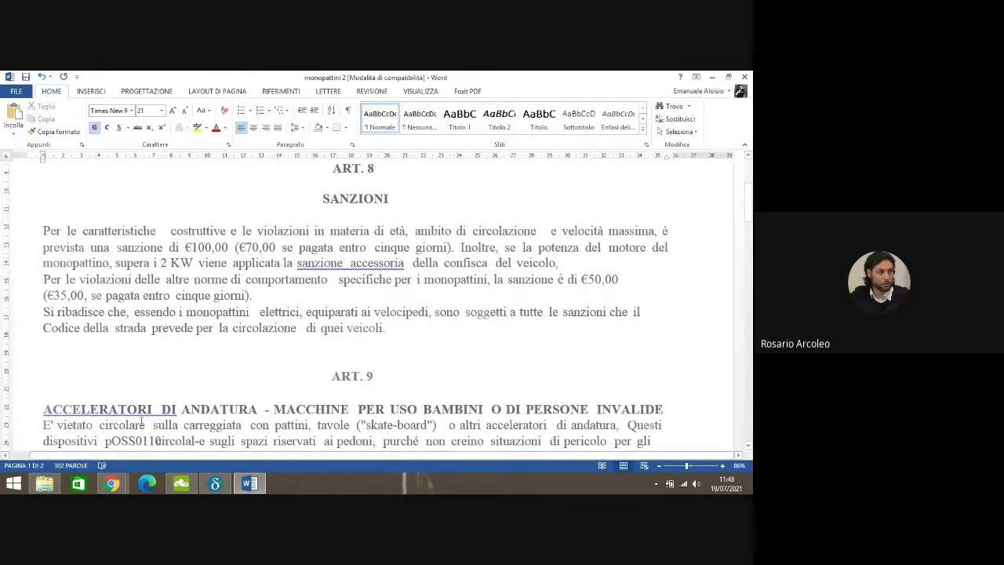
- Remove the extra spaces in "ACCELERATORI DI" and before the dash after "ANDATURA" in the ART. 9 title
left_click(163, 409)
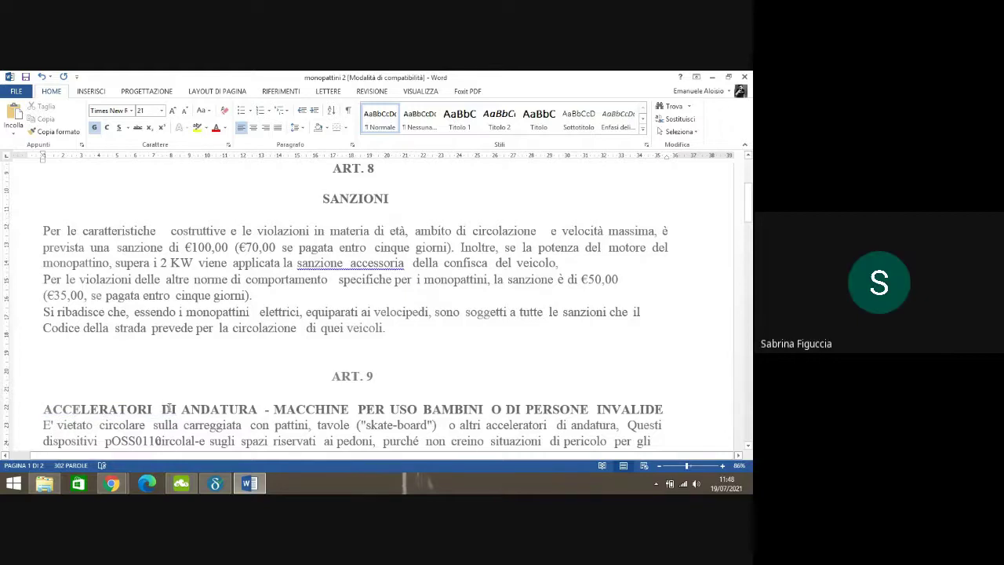
key("BackSpace")
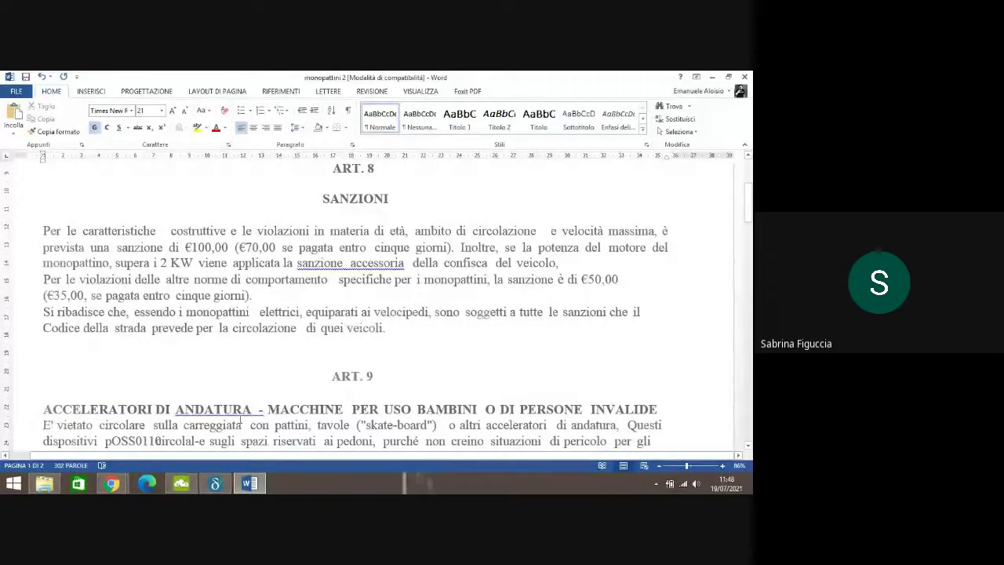
left_click(260, 408)
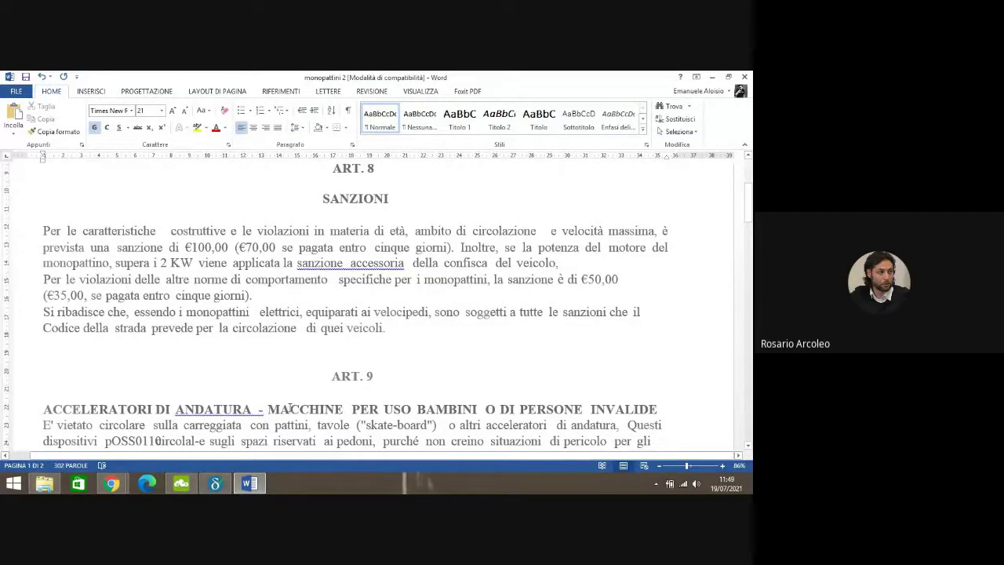
key("BackSpace")
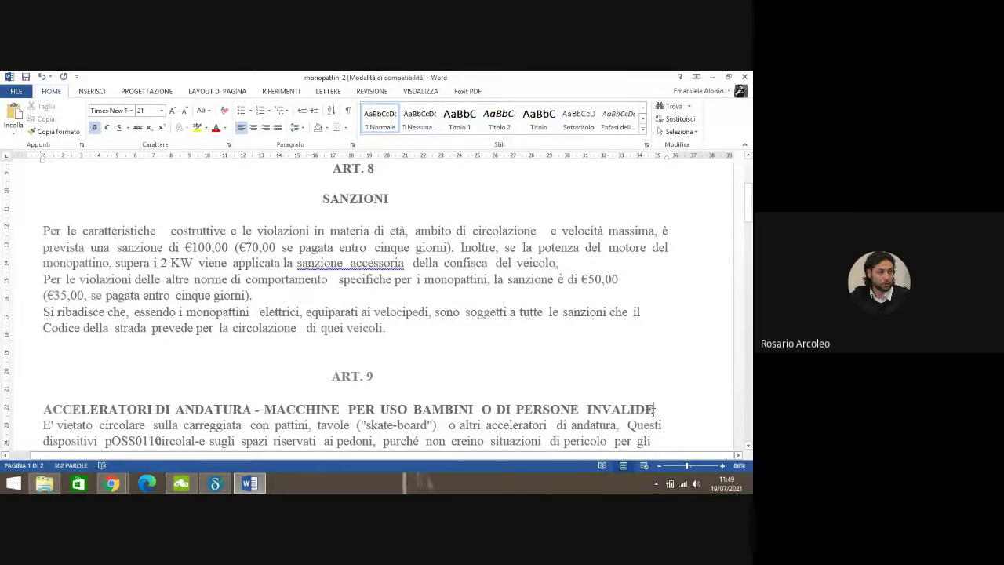
- Put a blank line between the ART. 9 title and its first paragraph, and remove the extra space in "MACCHINE PER"
left_click(655, 409)
key("Delete")
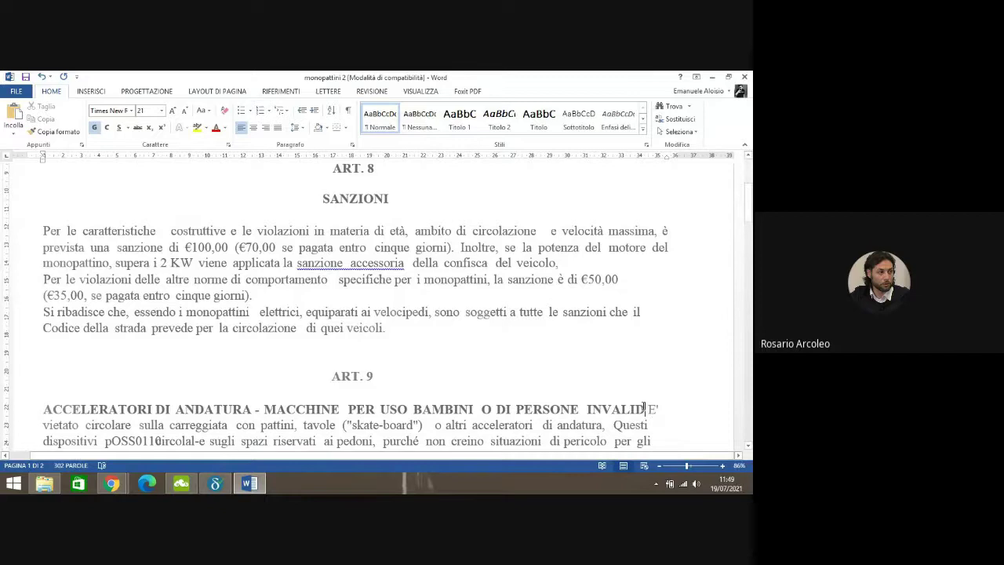
key("Return")
key("Return")
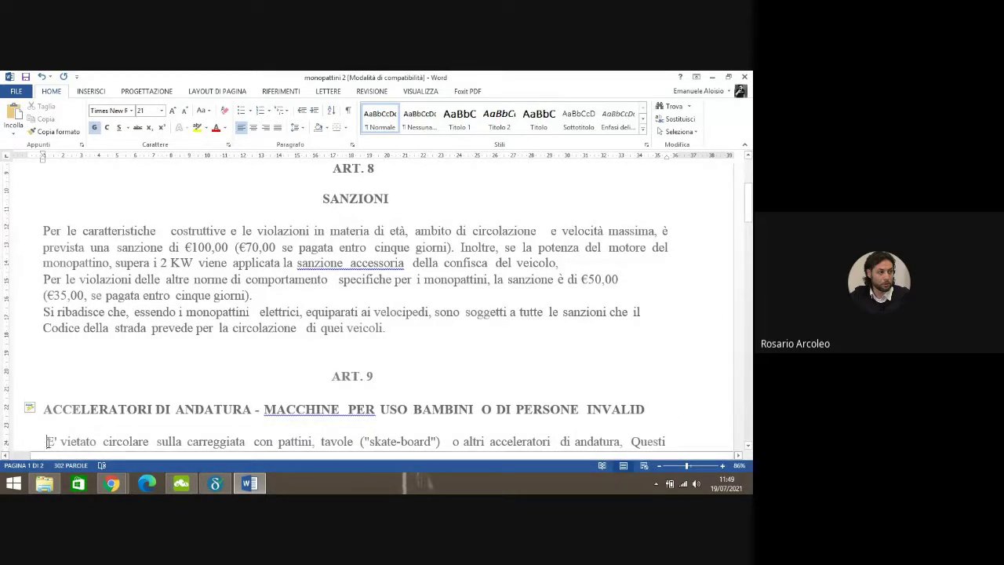
key("Delete")
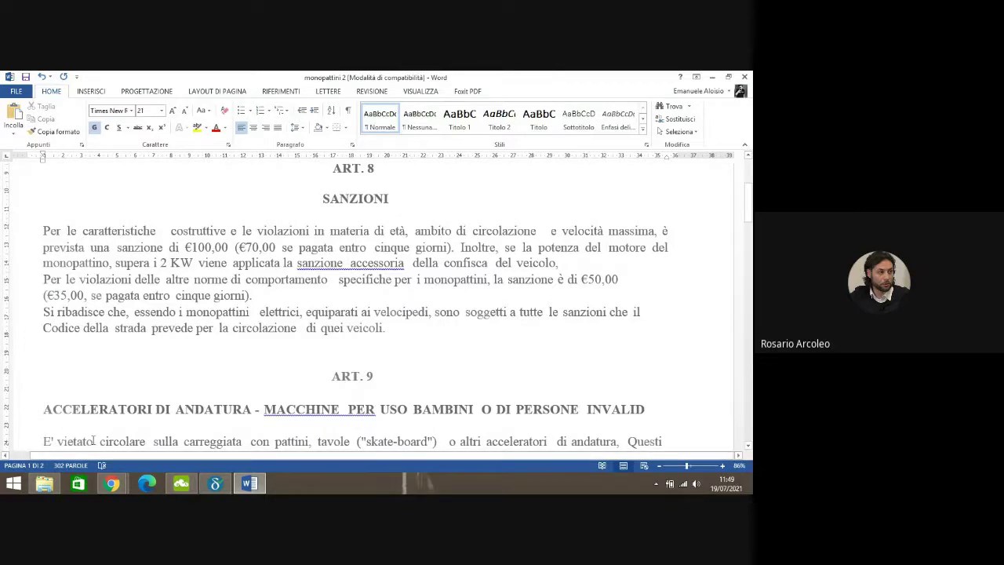
left_click(349, 409)
key("BackSpace")
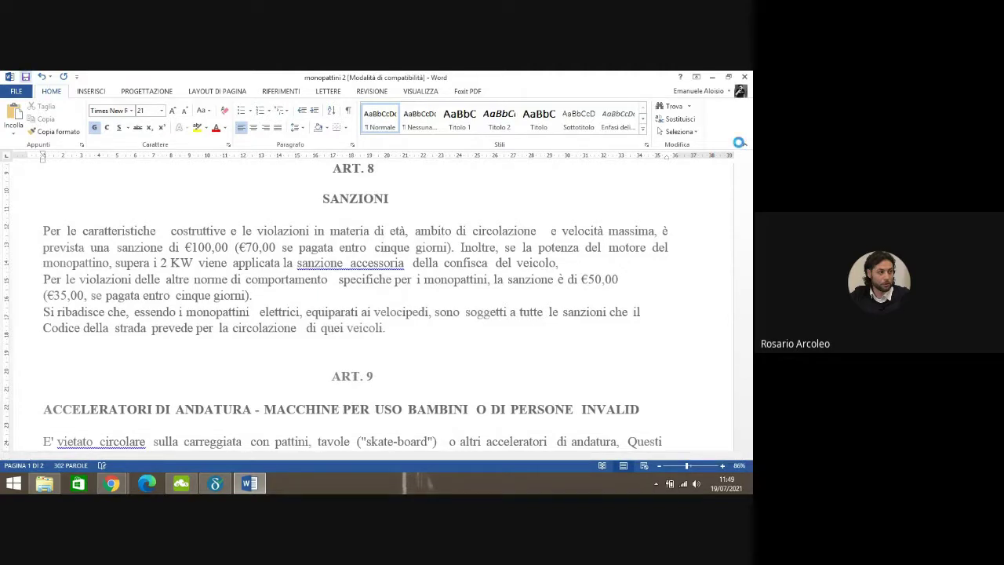
- Restore the missing final capital E so the ART. 9 title ends with "INVALIDE"
left_click_drag(748, 215, 749, 235)
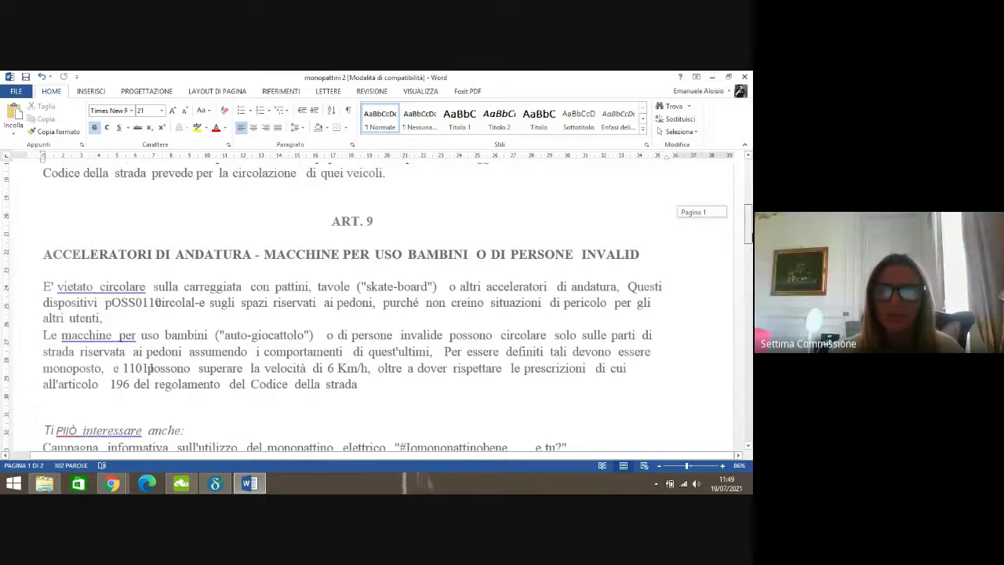
left_click(644, 254)
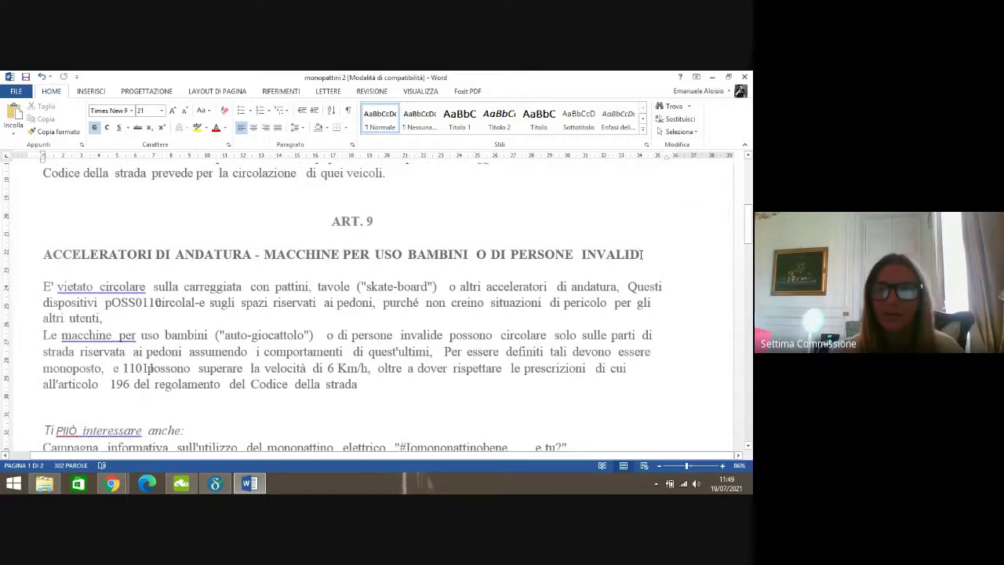
key("Caps_Lock")
type("e")
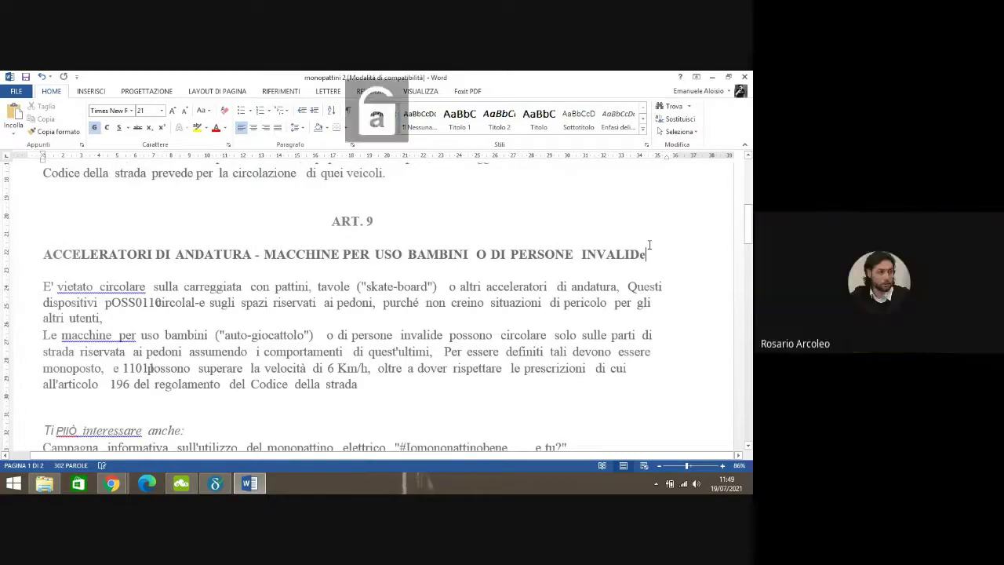
key("BackSpace")
key("Caps_Lock")
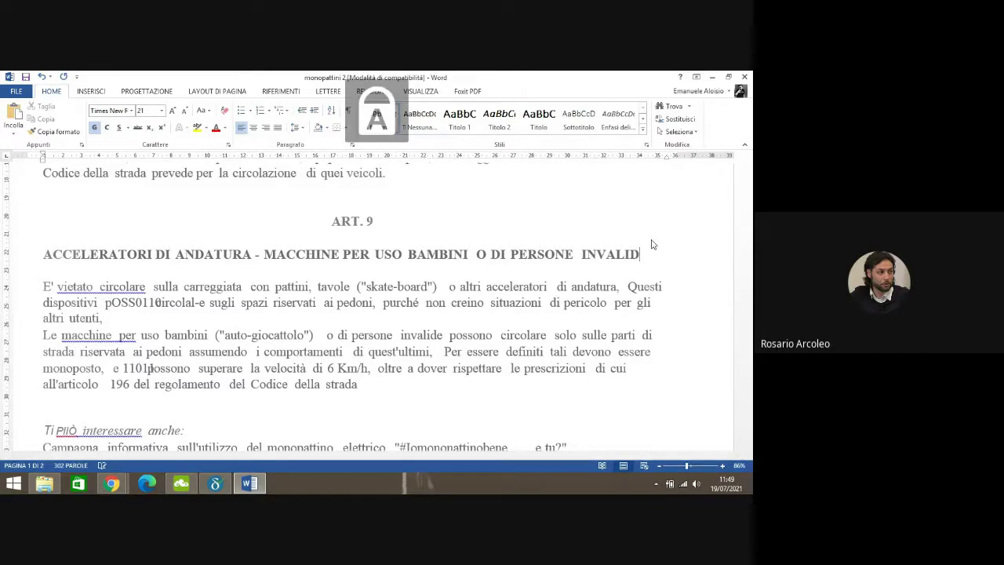
type("R")
key("BackSpace")
type("E")
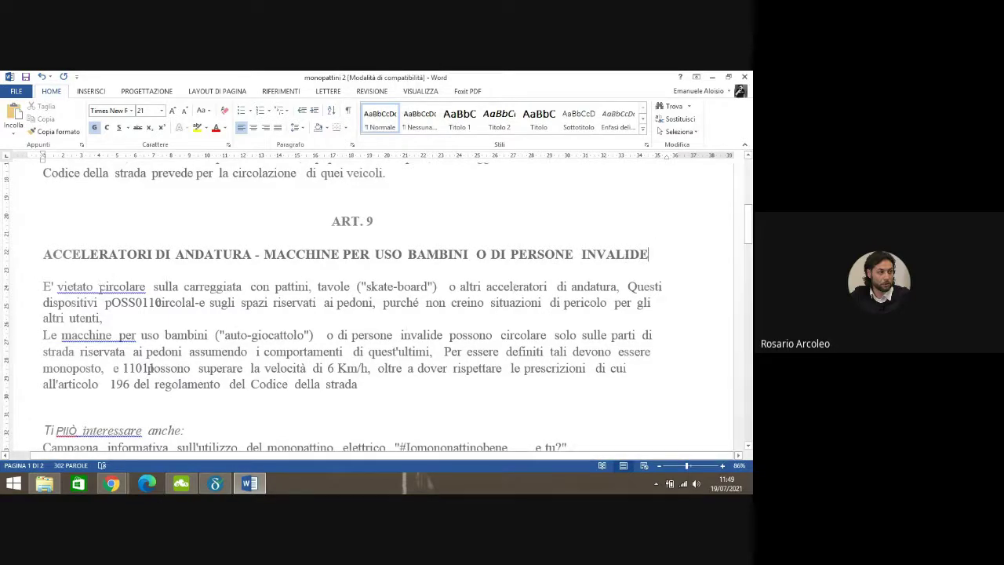
- Remove the extra space in "vietato circolare", end the sentence after "andatura" with a period, and start "Questi dispositivi" on a new line
left_click(101, 288)
key("BackSpace")
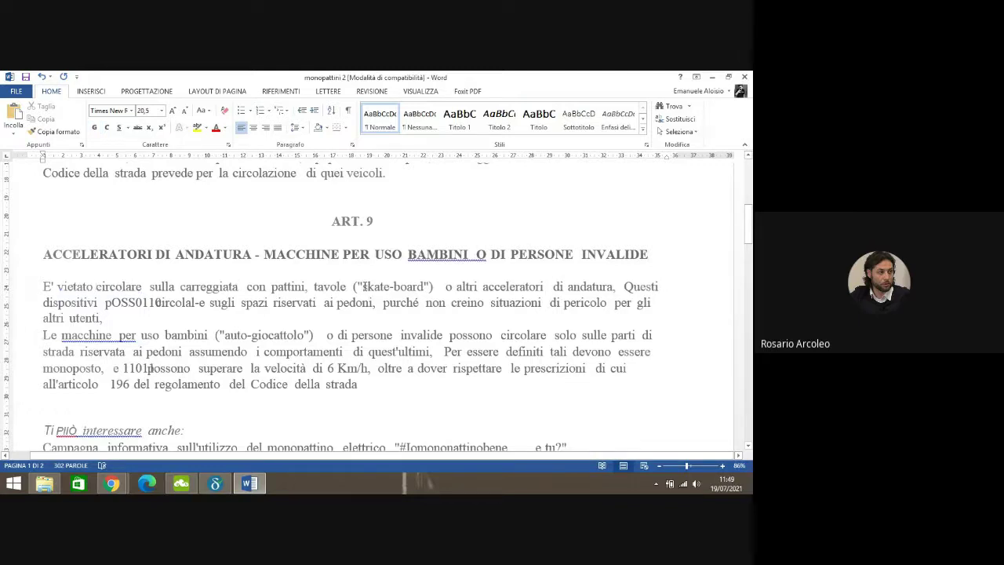
left_click(616, 286)
key("Return")
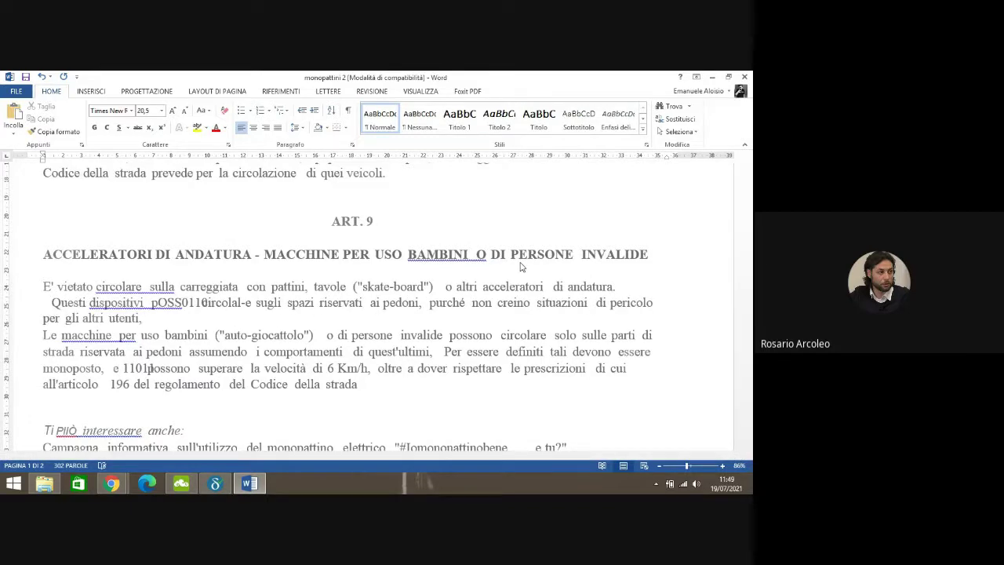
key("BackSpace")
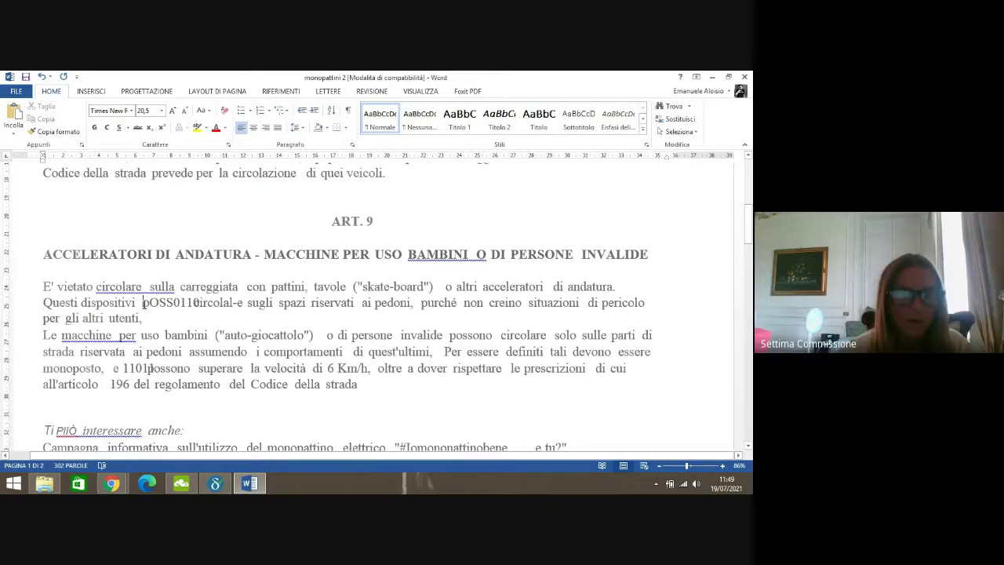
- Replace the garbled words after "Questi dispositivi" in ART. 9 with "possono circolare"
left_click_drag(143, 304, 202, 305)
key("BackSpace")
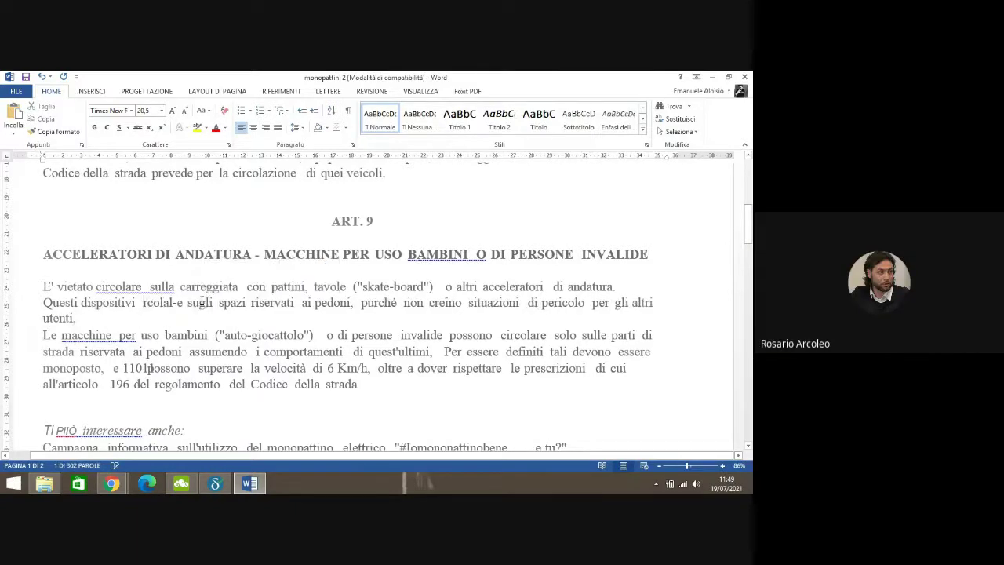
type("PO")
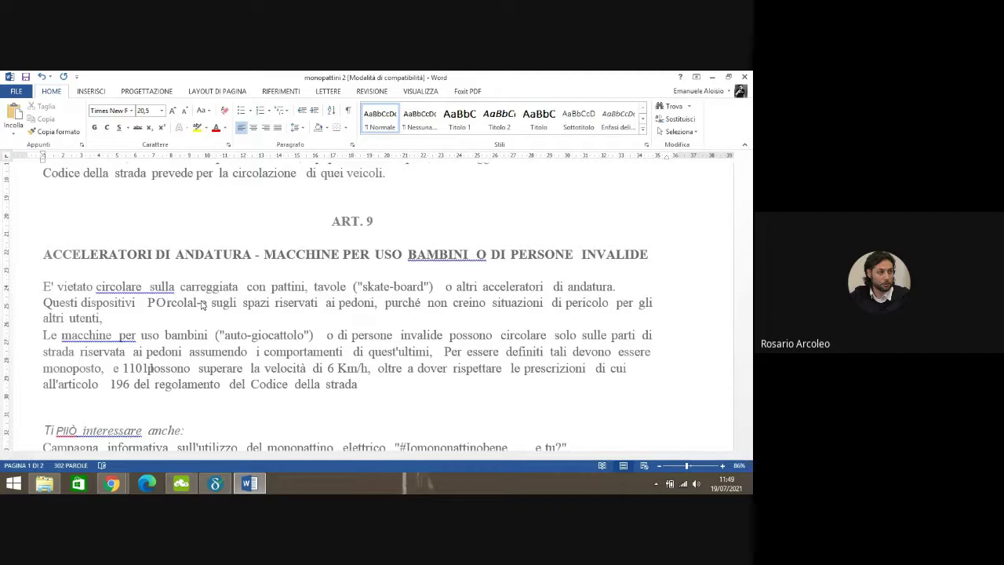
key("BackSpace")
key("BackSpace")
key("Caps_Lock")
type("posso")
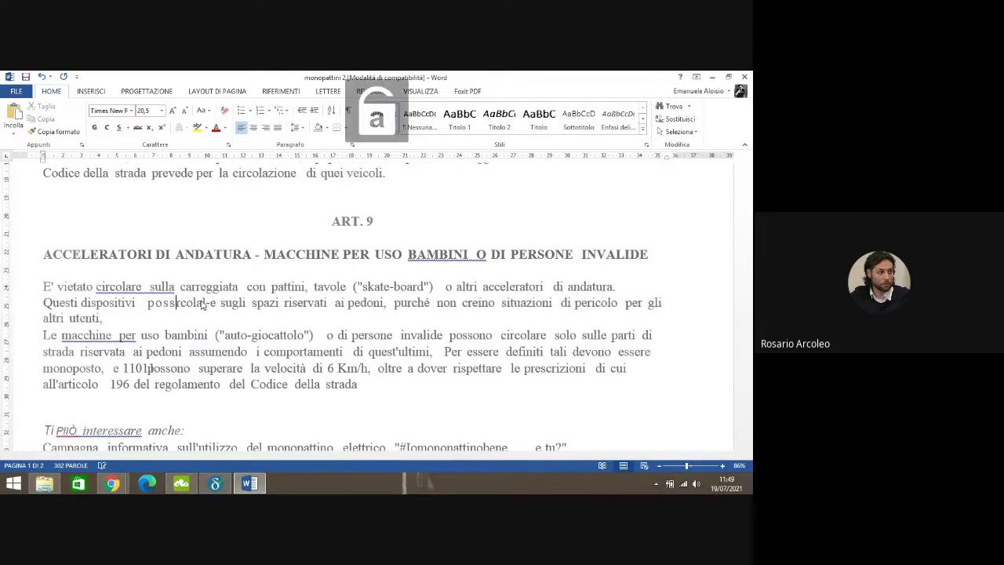
type("no cir")
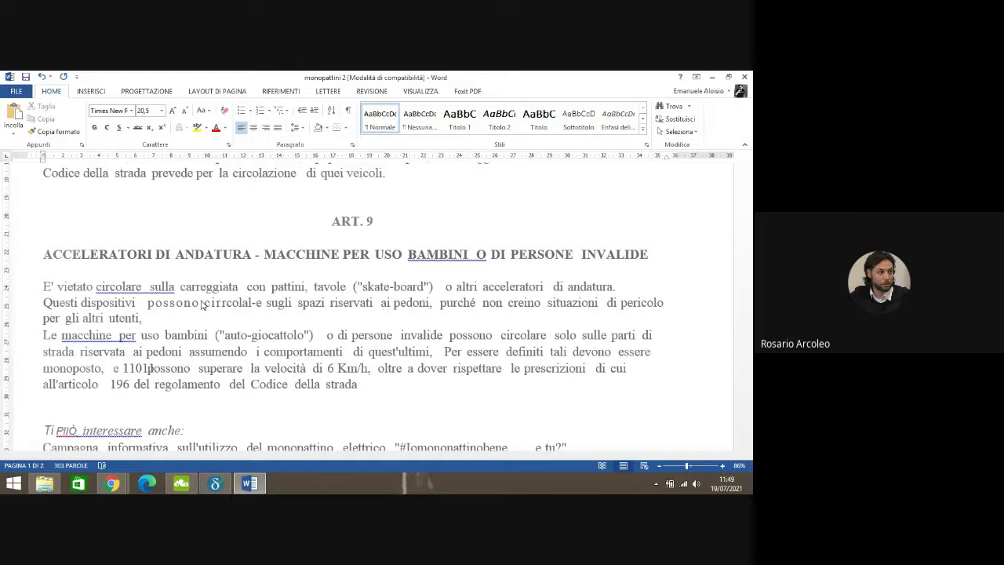
key("Delete")
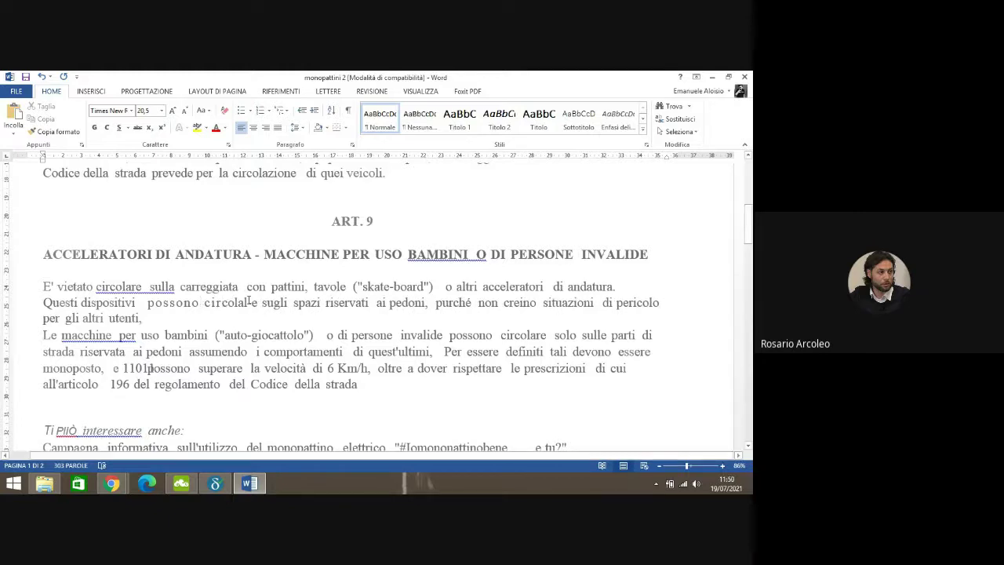
left_click(251, 303)
key("BackSpace")
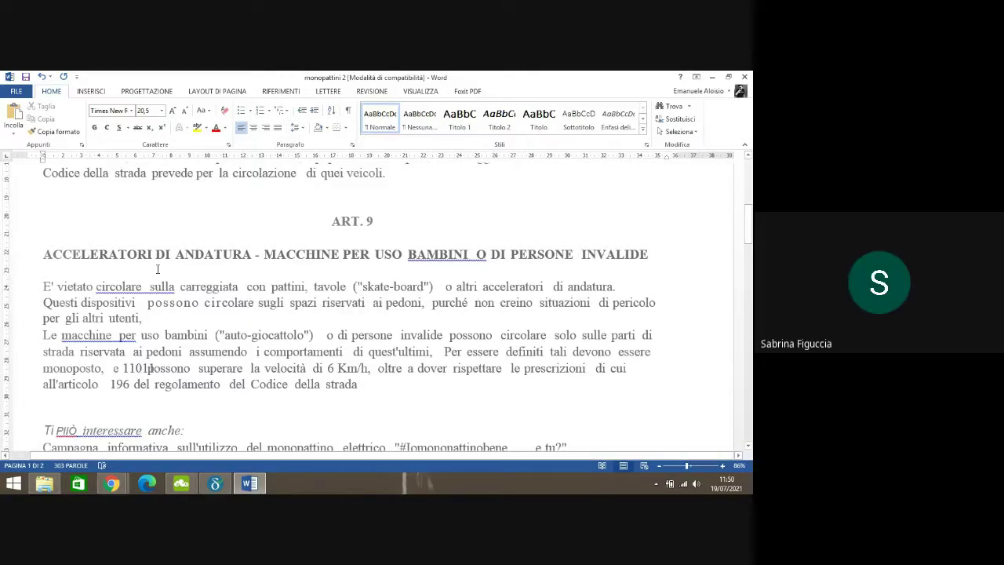
- Remove the extra spaces in "circolare sulla" and "riservati ai" at the start of the ART. 9 text
left_click(150, 284)
key("BackSpace")
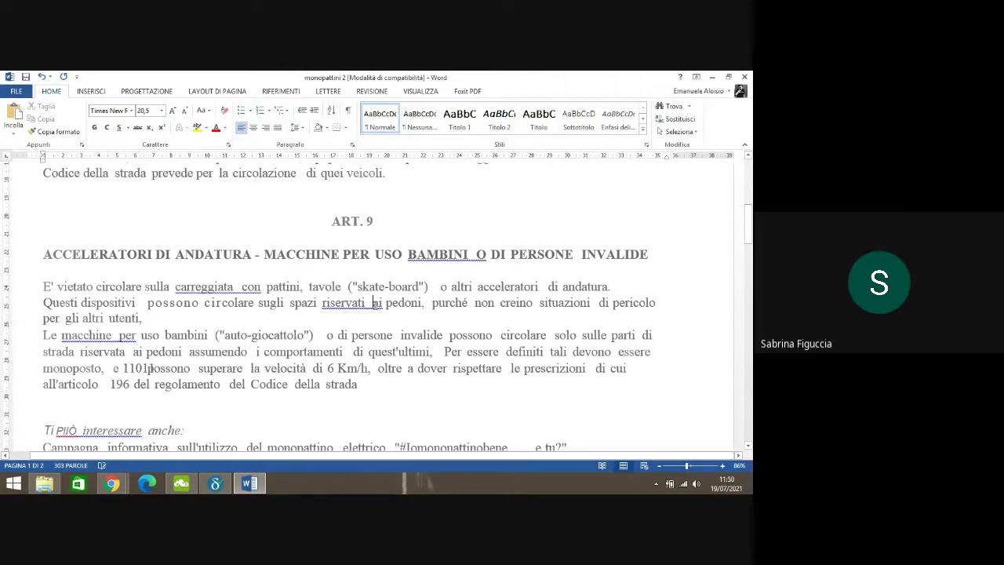
key("BackSpace")
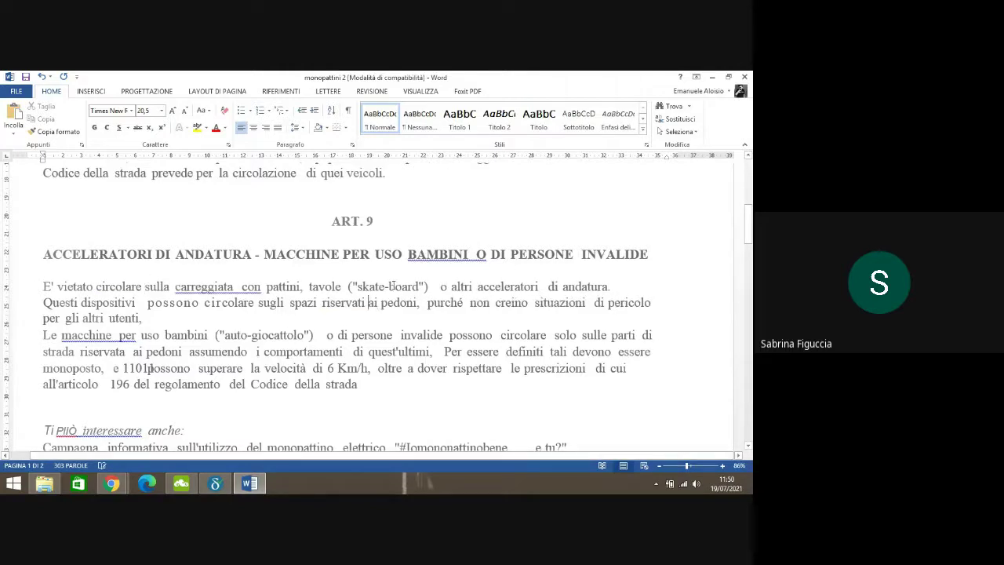
- Remove the extra spaces in "carreggiata con", before "purché" and before ("skate-board") in the ART. 9 text
left_click(237, 286)
key("BackSpace")
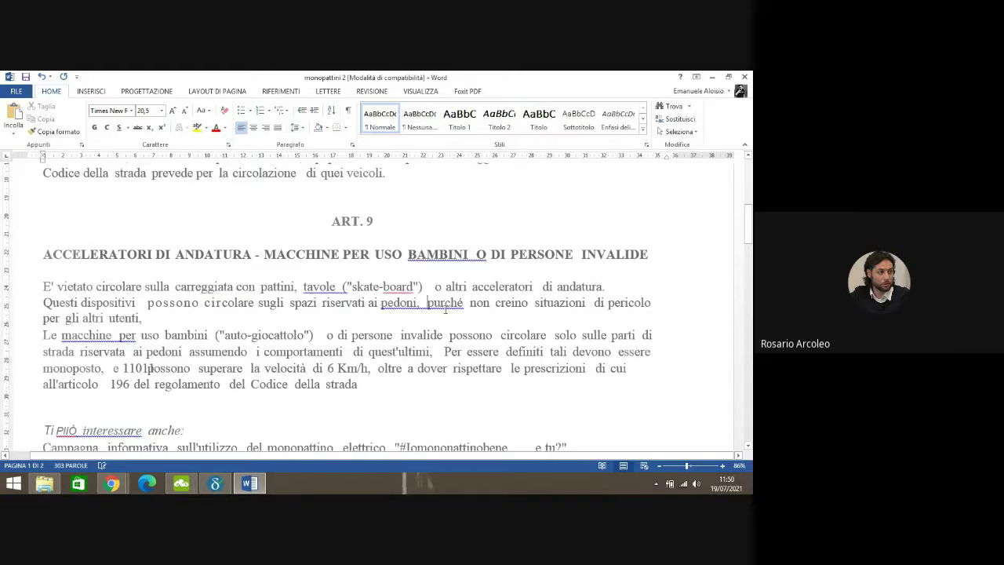
key("BackSpace")
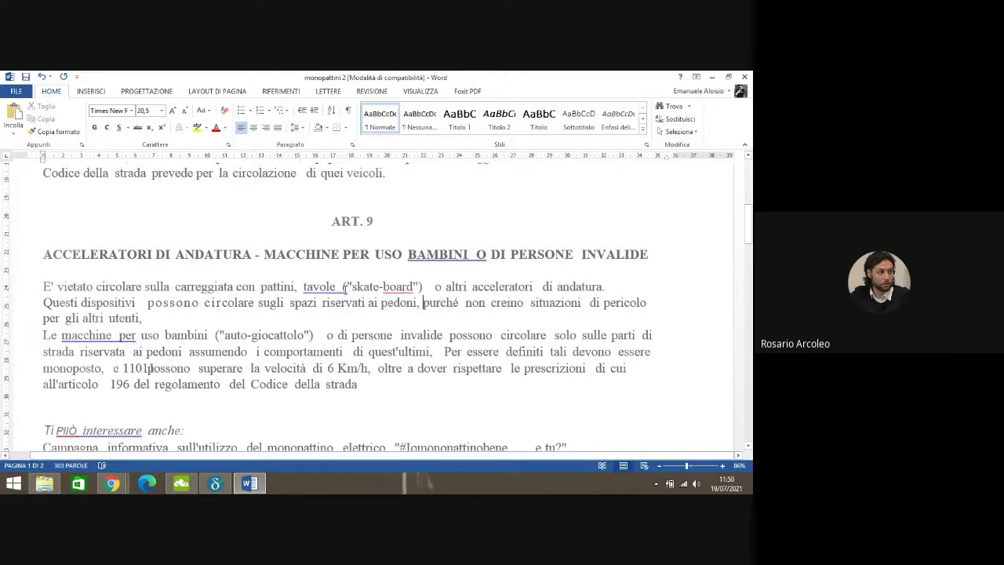
left_click(343, 287)
key("BackSpace")
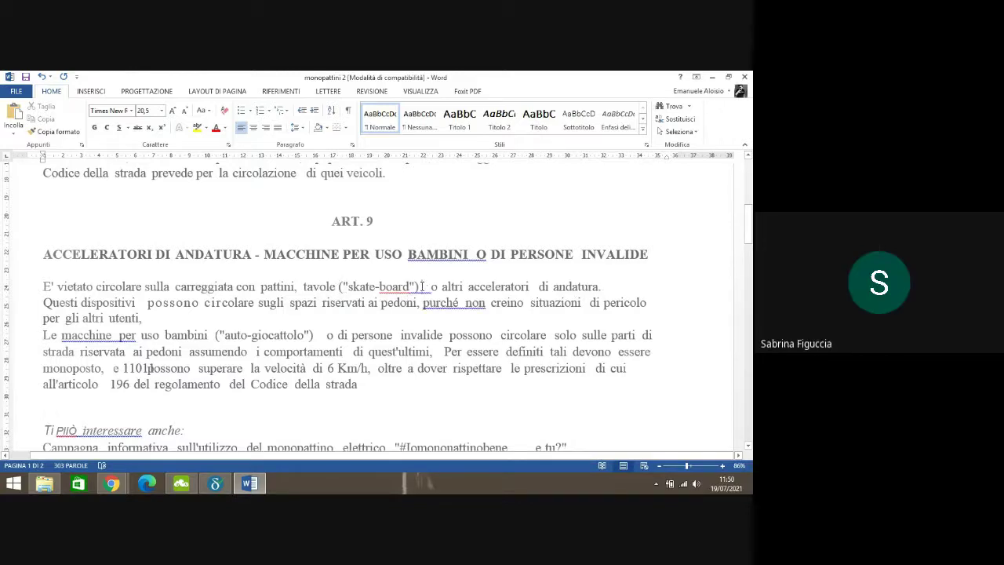
- Retype the "o" after ("skate-board") with single spacing, remove the extra space in "purché non" and end "altri utenti" with a period
key("BackSpace")
key("Delete")
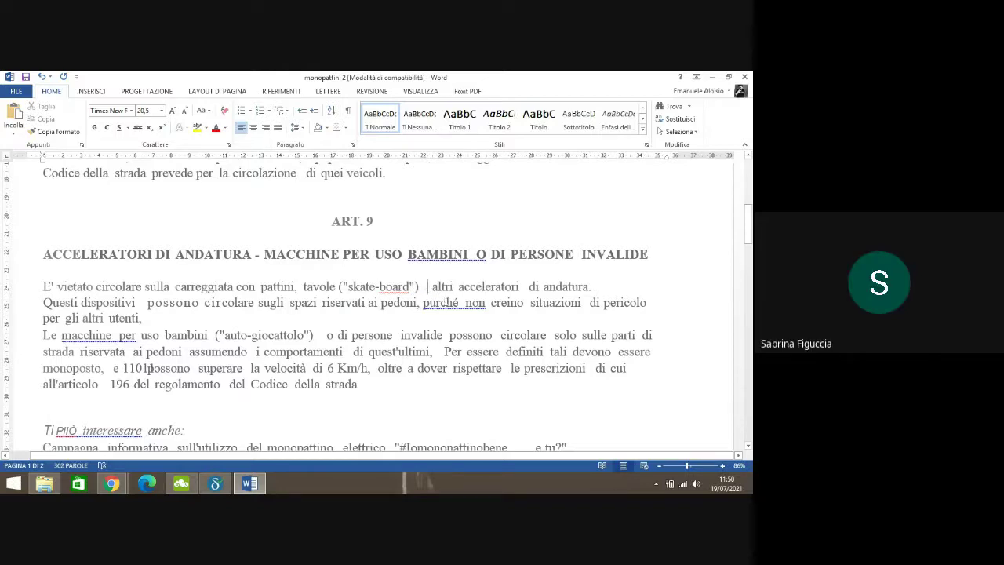
type("o")
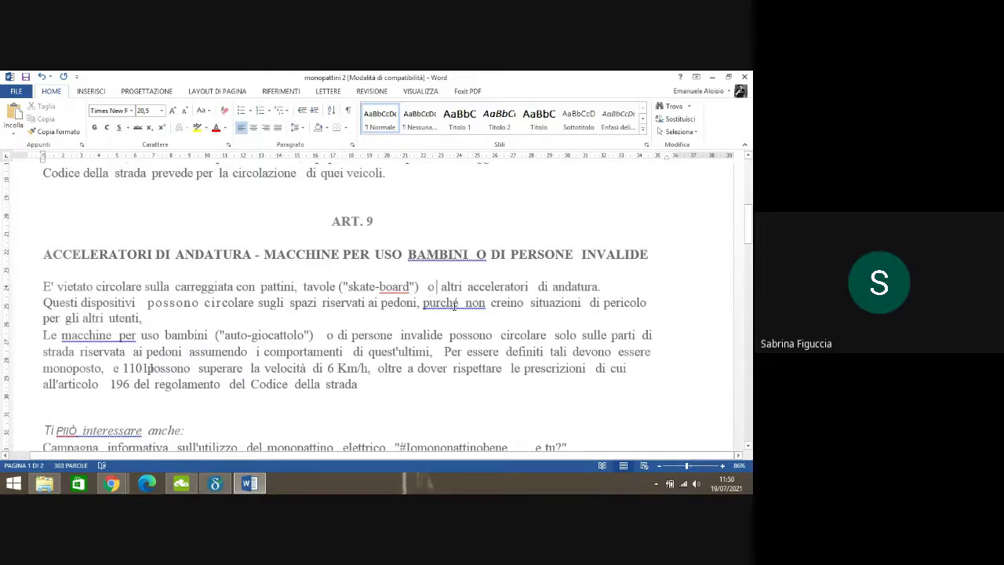
left_click(465, 306)
key("BackSpace")
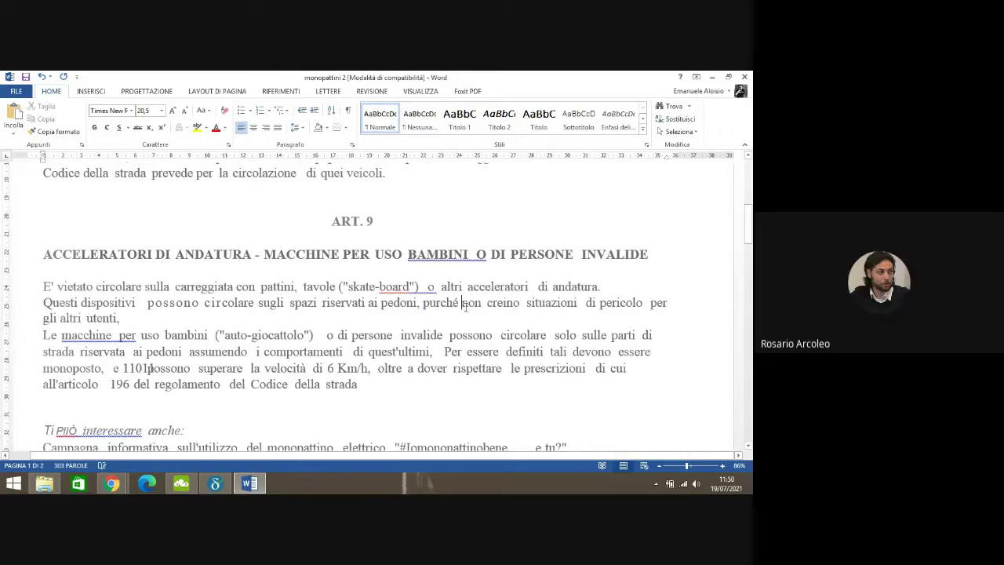
left_click(119, 319)
left_click(437, 287)
key("BackSpace")
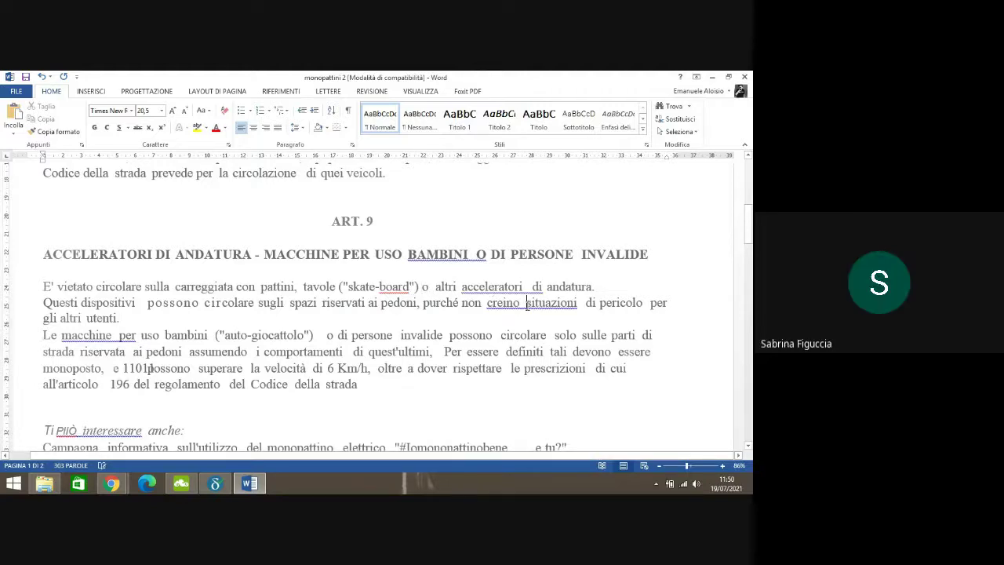
- Remove the extra spaces in "creino situazioni", "acceleratori di", "situazioni di", "pericolo per" and "macchine per" in ART. 9
left_click(525, 303)
key("BackSpace")
left_click(533, 287)
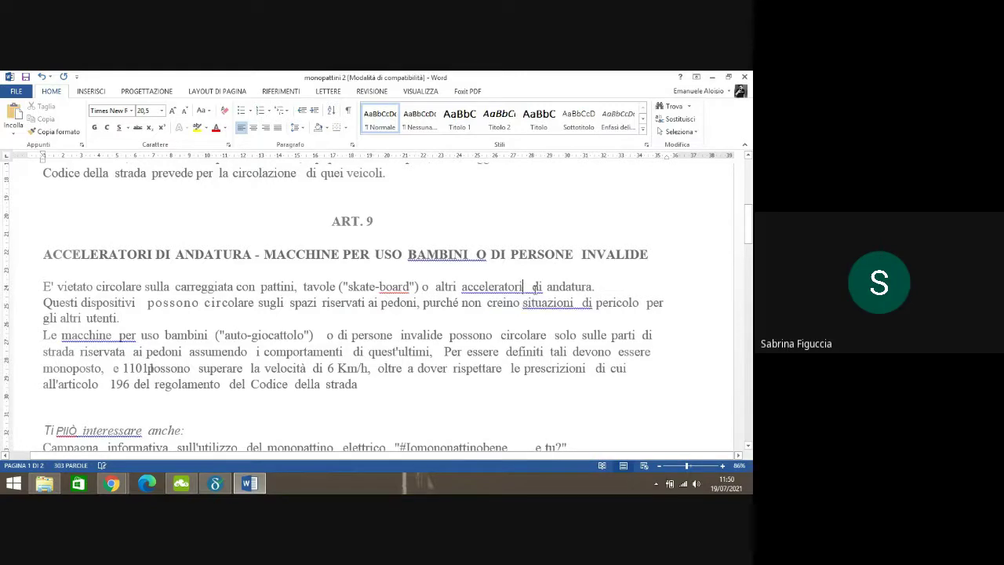
key("BackSpace")
left_click(578, 303)
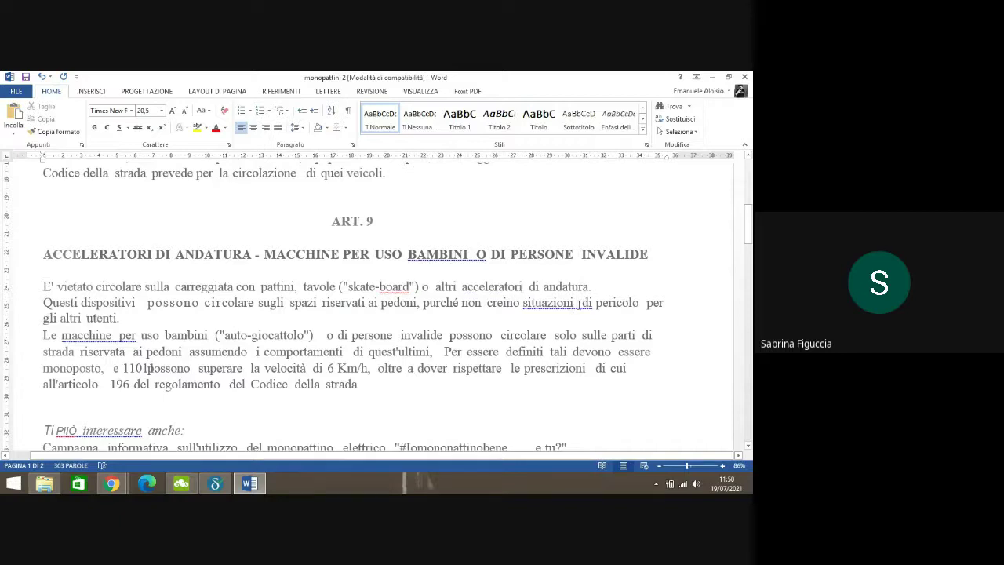
key("BackSpace")
left_click(639, 304)
key("BackSpace")
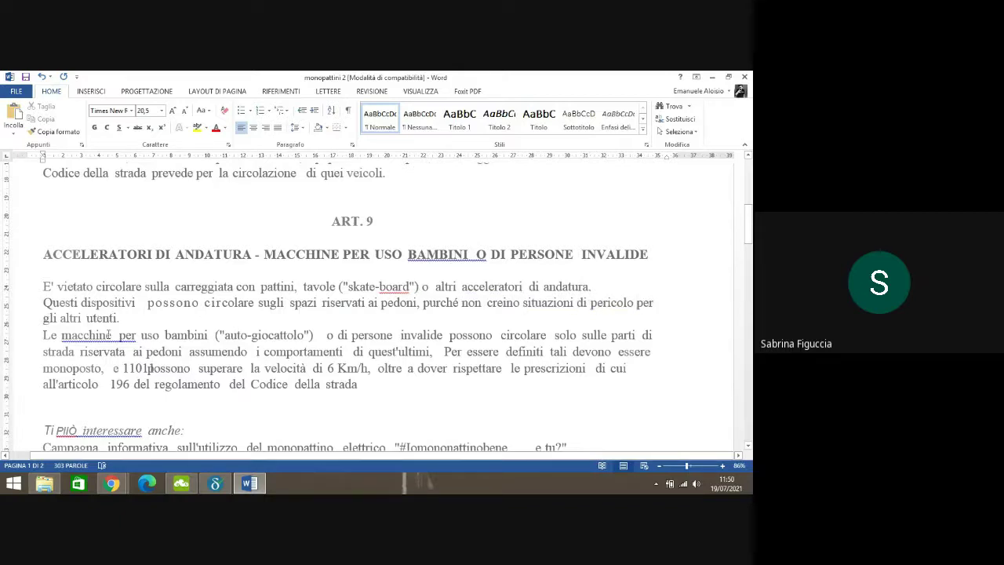
left_click(120, 335)
key("BackSpace")
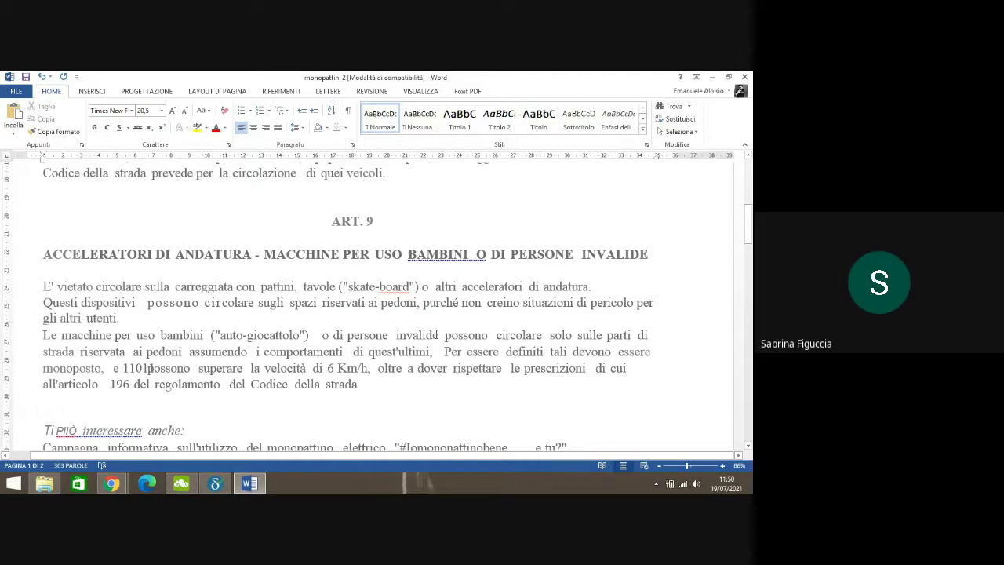
- Insert a comma after "persone invalide" in the ART. 9 paragraph about machines for children
scroll(439, 335, "down", 1)
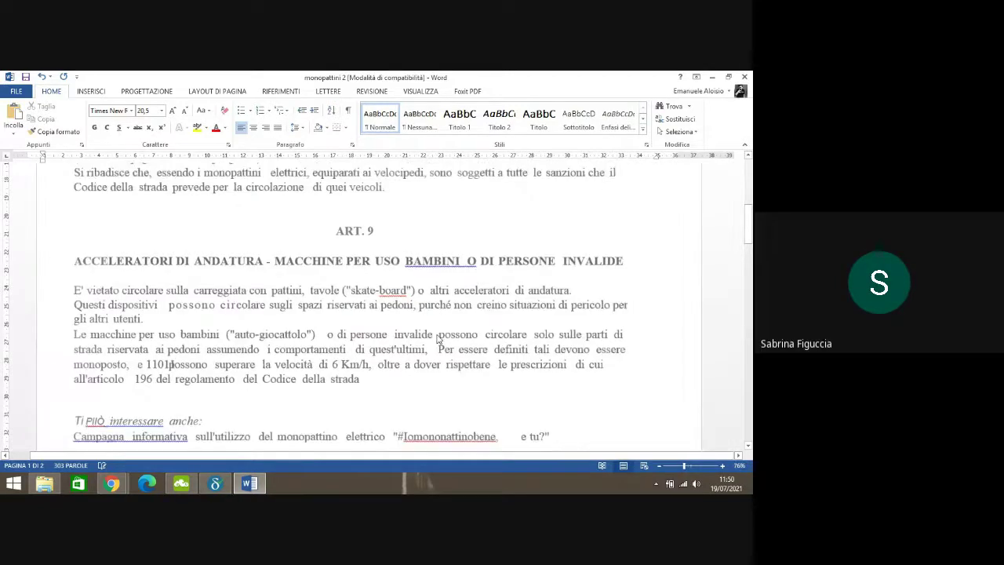
left_click(439, 334)
type(".")
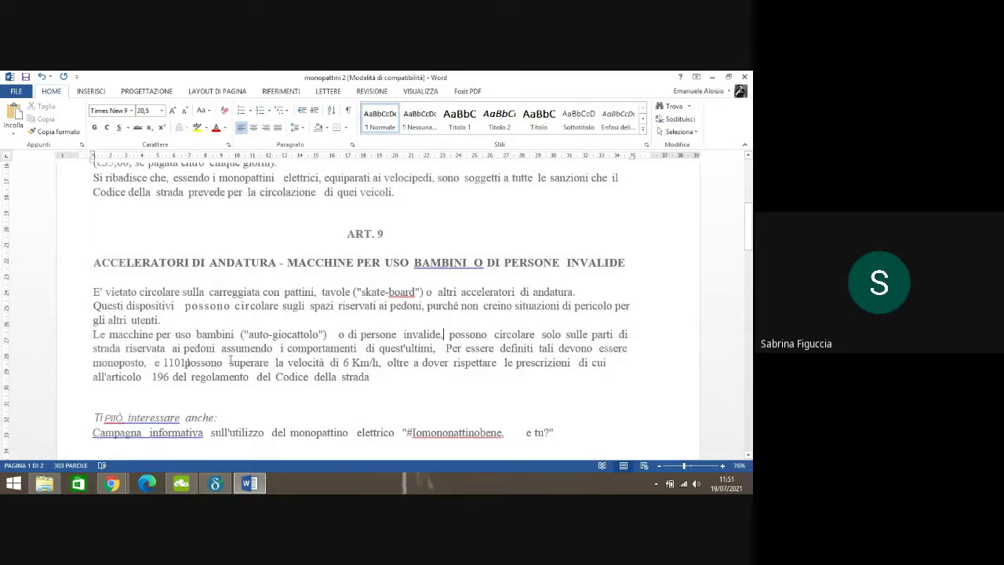
- Correct the garbled characters after "monoposto, e" so the text reads "possono superare"
key("Down")
left_click(163, 362)
key("BackSpace")
key("BackSpace")
key("BackSpace")
key("BackSpace")
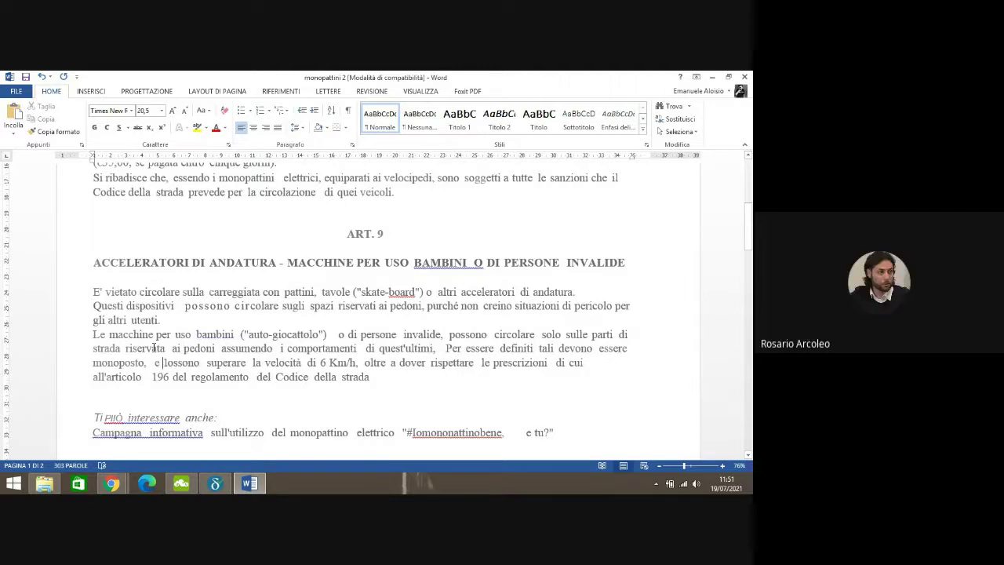
type("p")
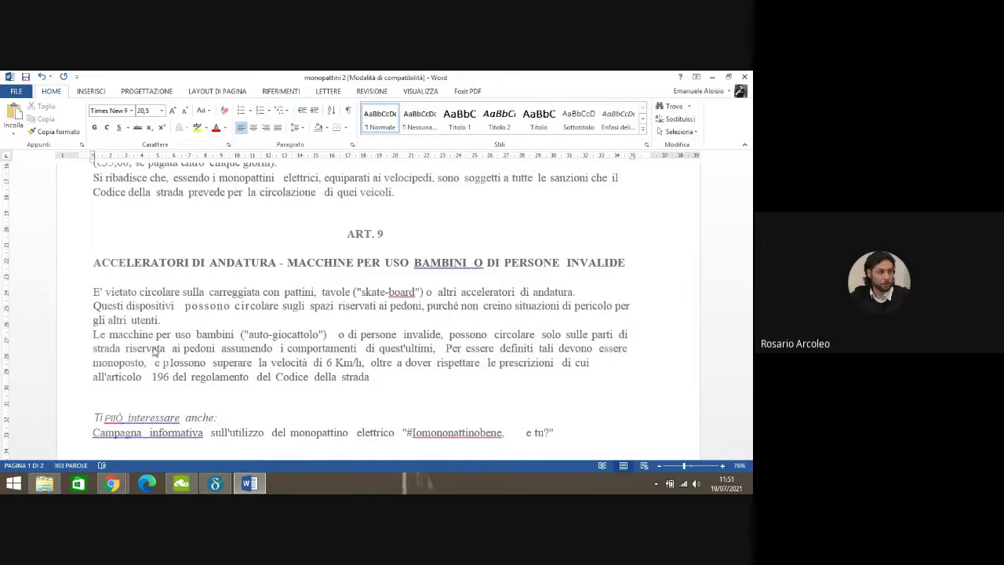
key("Delete")
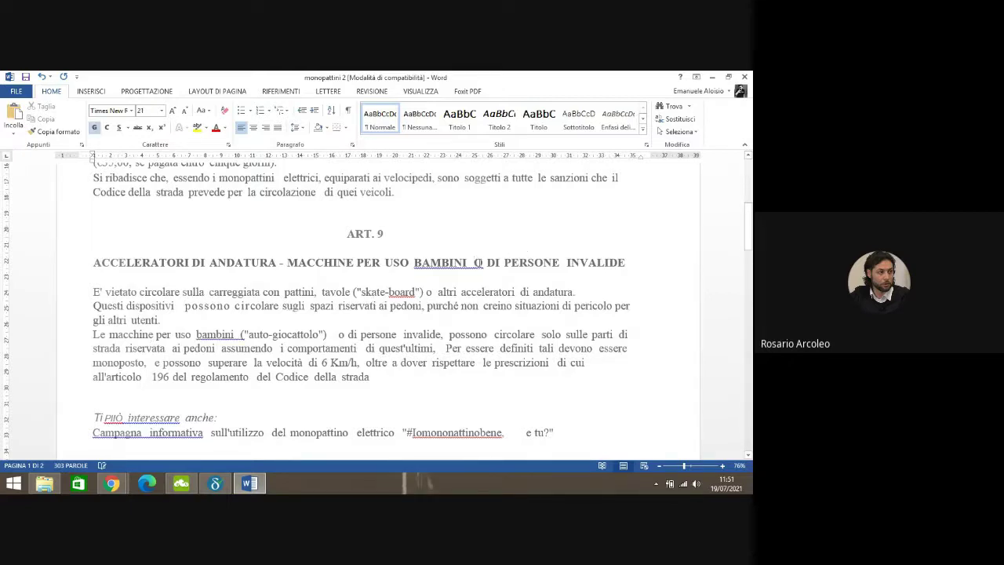
- Remove the extra spaces in "BAMBINI O" in the ART. 9 title and before ("auto-giocattolo") in its text
key("BackSpace")
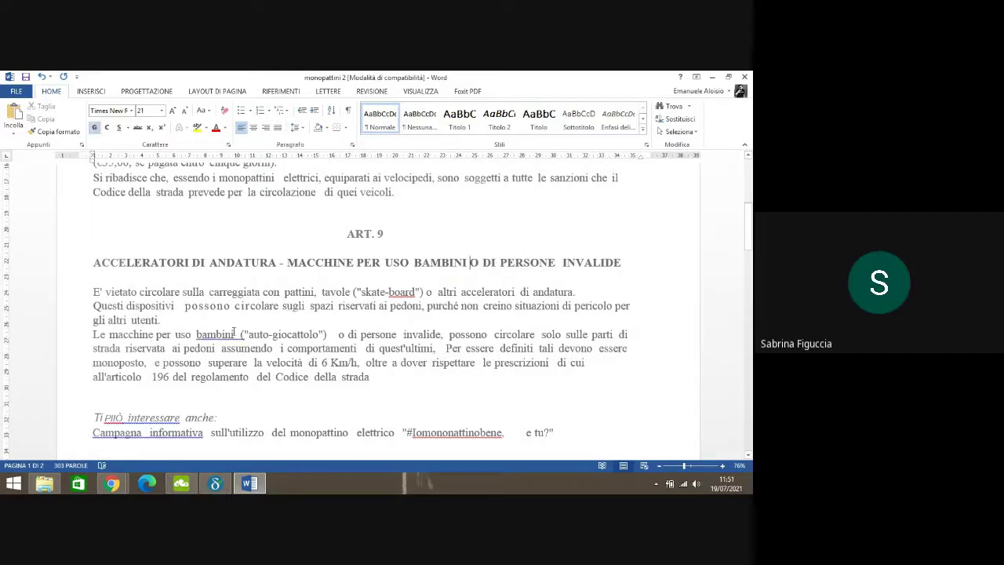
left_click(241, 334)
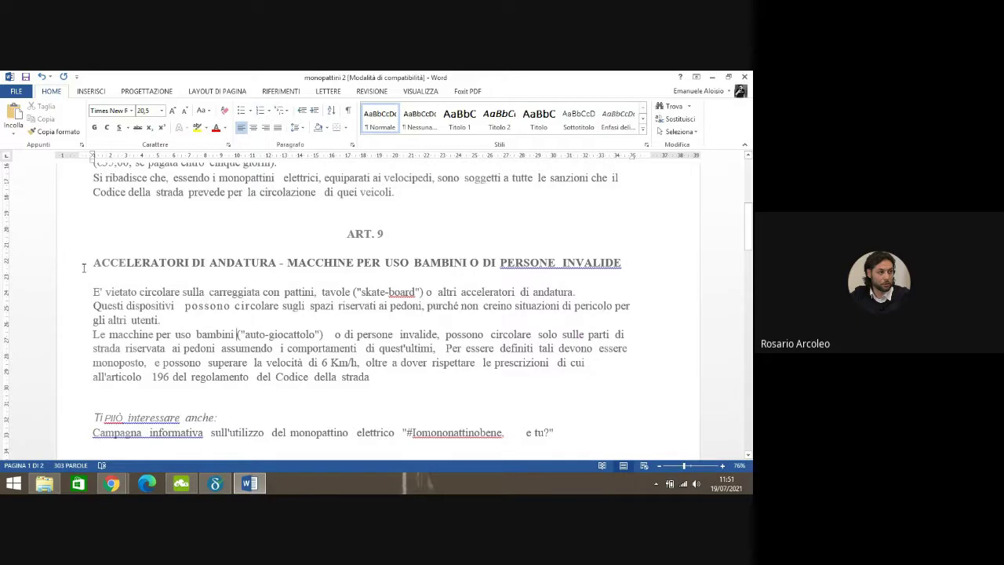
- Delete the whole ART. 9 section and the web page lines below it, from the heading through the visit count, and save the document
left_click_drag(100, 263, 371, 378)
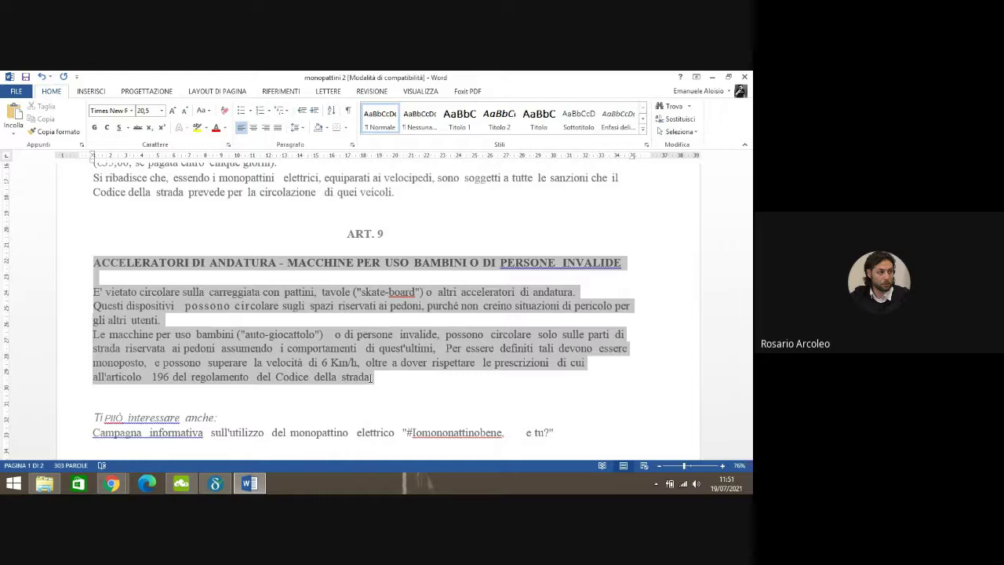
key("Delete")
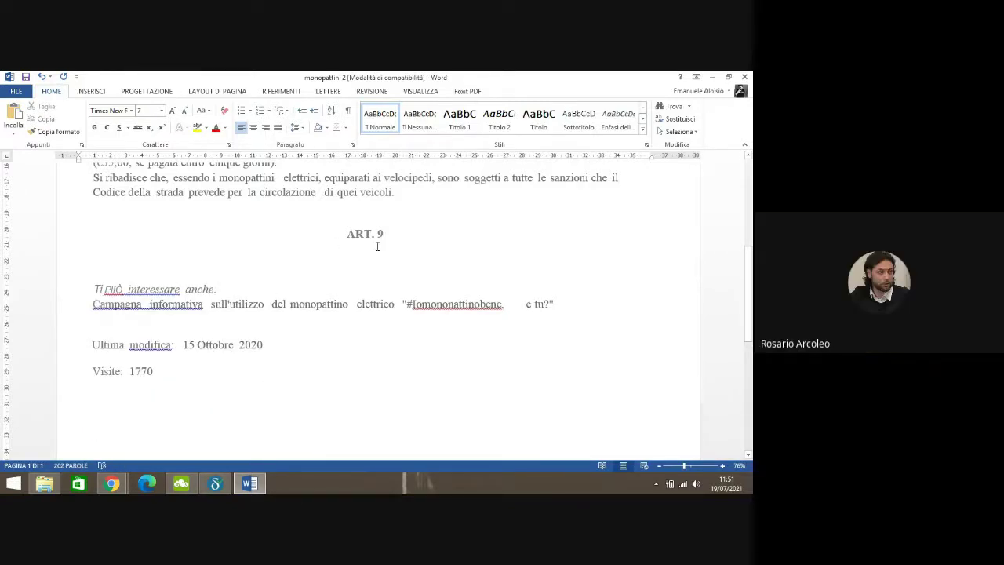
left_click_drag(350, 235, 424, 373)
key("Delete")
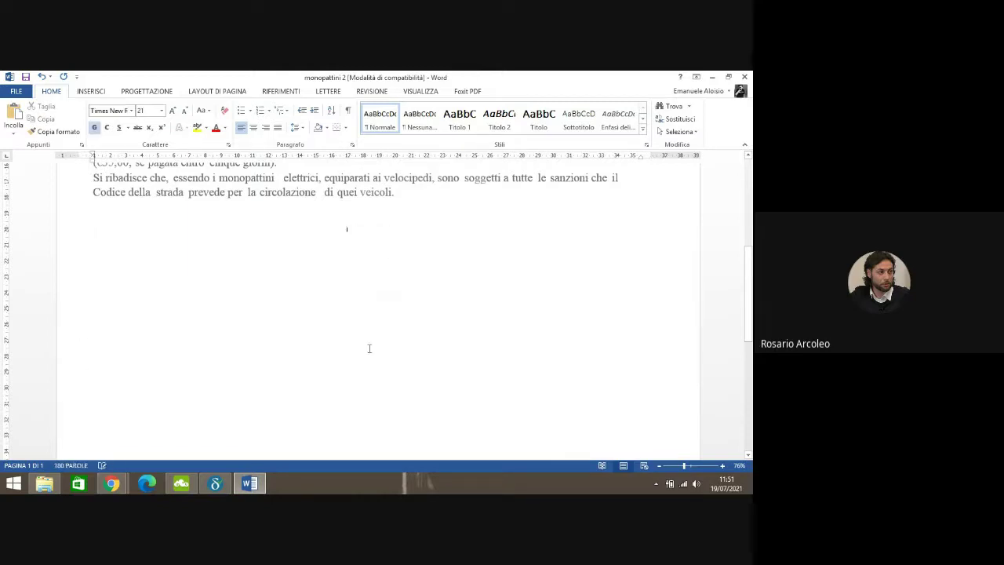
key("ctrl+s")
- Copy the ART. 7 and ART. 8 headings with their text and close "monopattini 2"
mouse_move(749, 367)
scroll(554, 277, "up", 3)
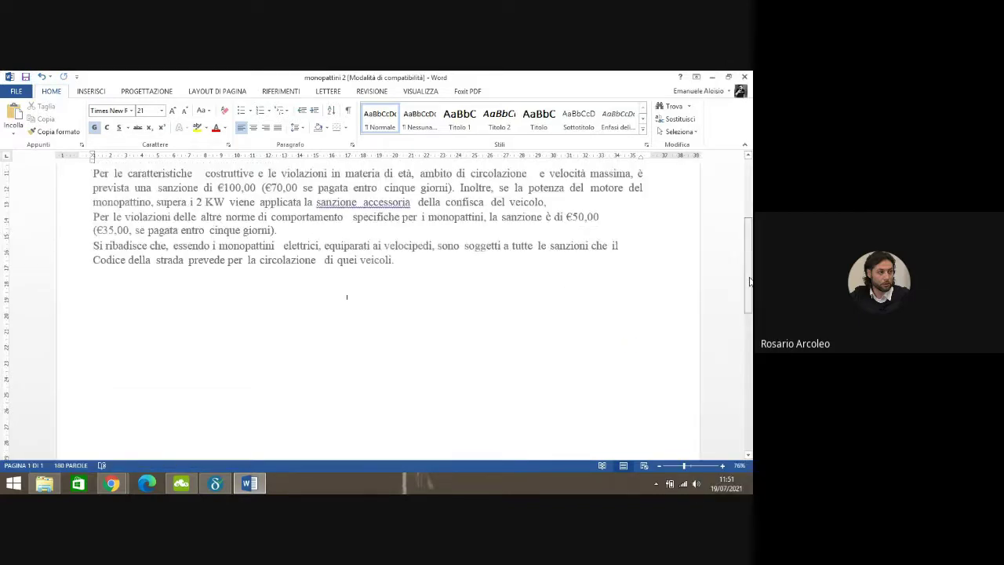
scroll(346, 405, "up", 2)
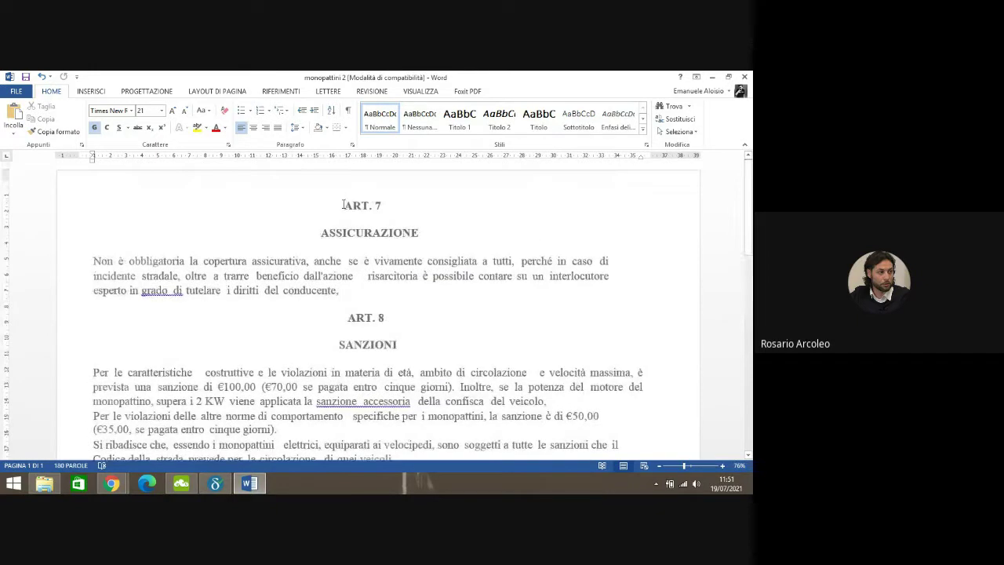
left_click_drag(418, 233, 524, 434)
right_click(302, 288)
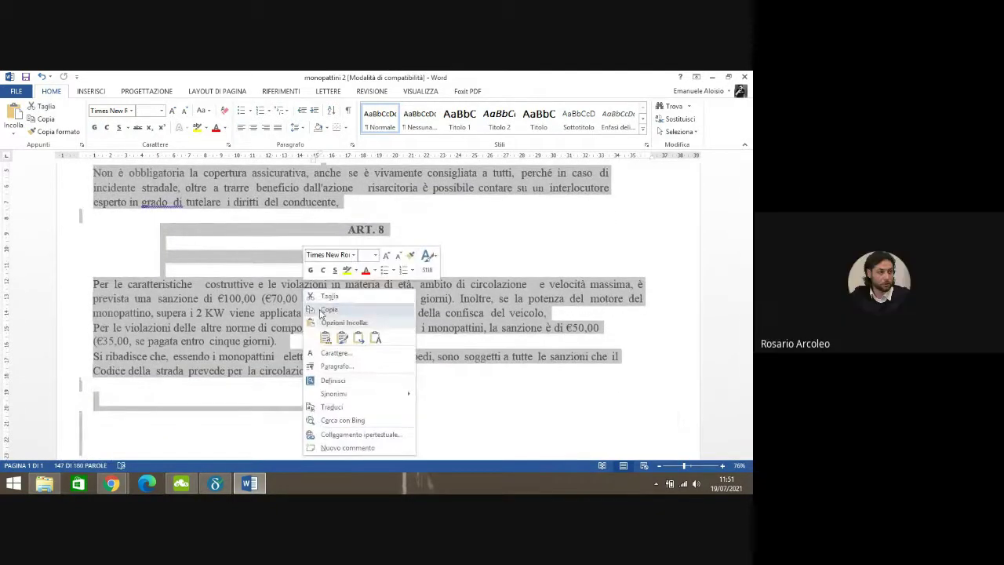
left_click(319, 311)
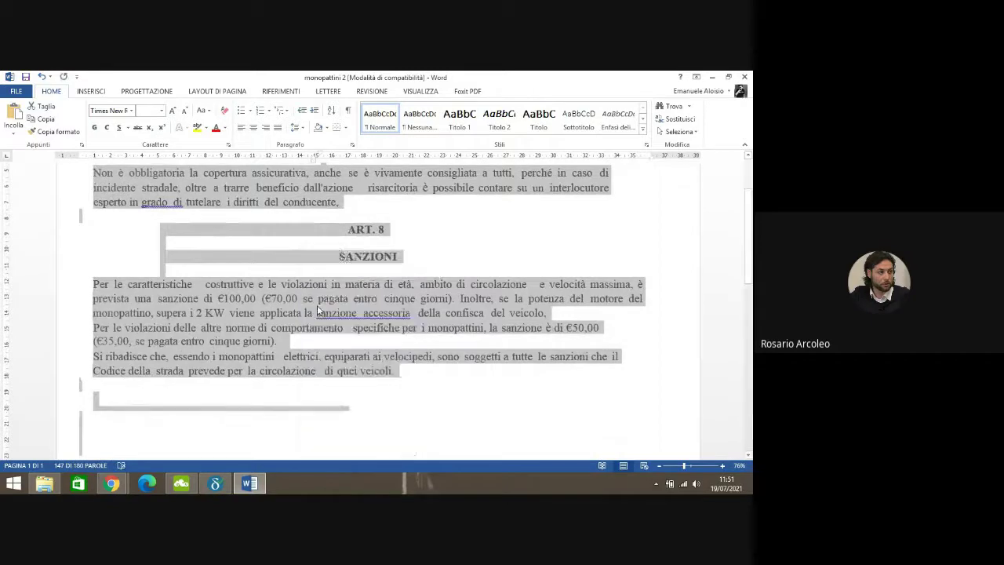
left_click(744, 77)
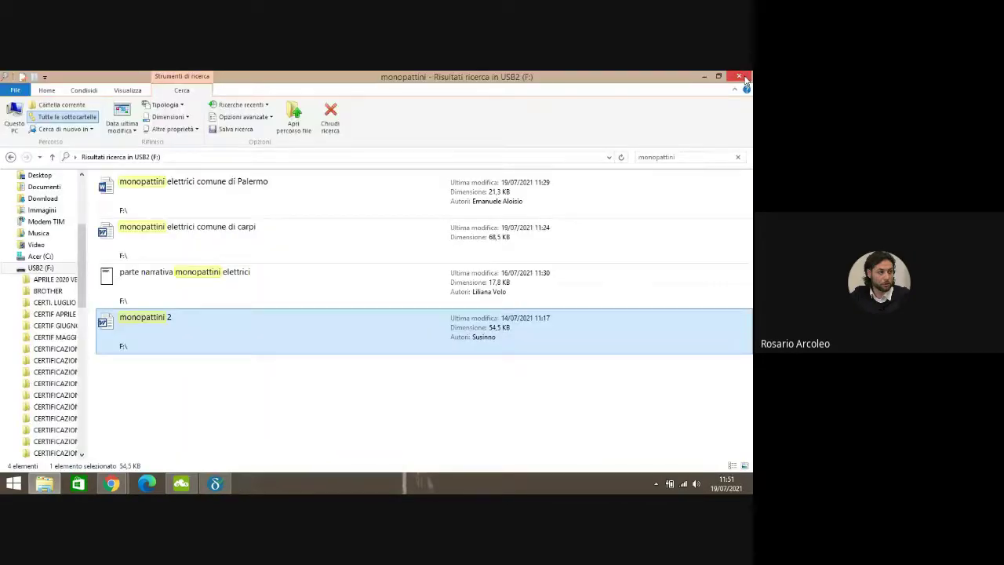
- Open "monopattini elettrici comune di Palermo" and paste the copied articles below the end of ART. 6, after a few blank lines
double_click(243, 188)
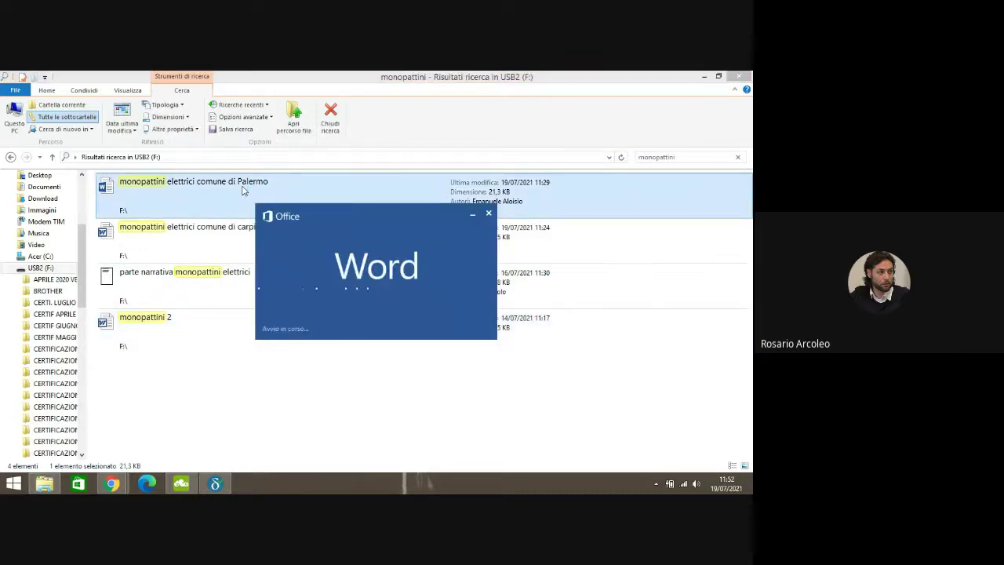
left_click_drag(749, 182, 748, 334)
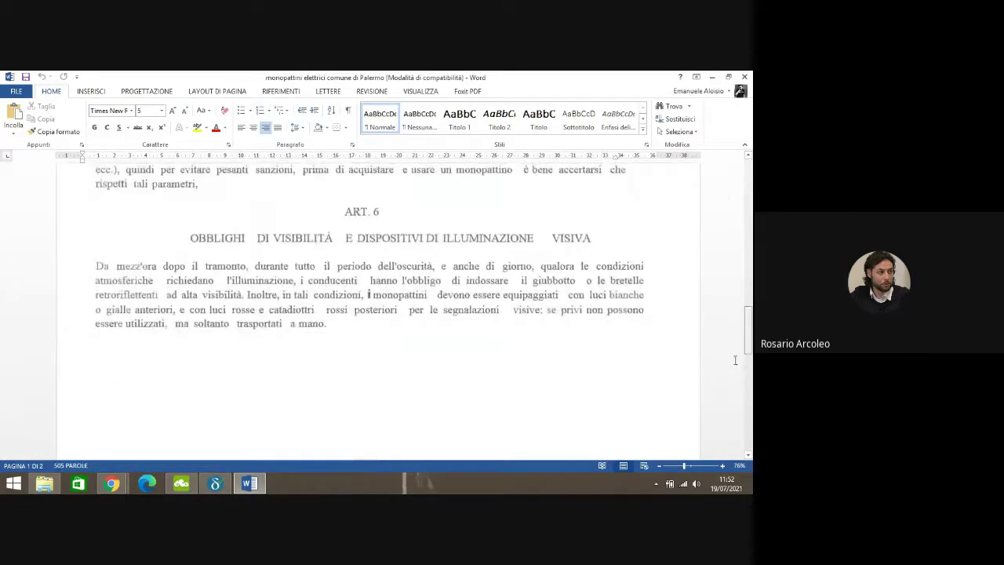
left_click(338, 323)
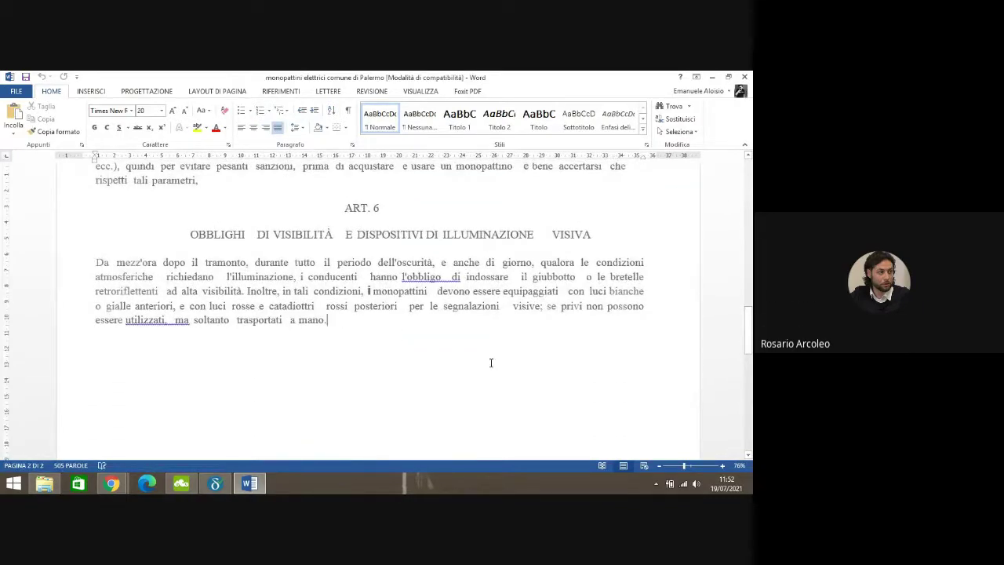
key("Return")
key("Return")
key("Return")
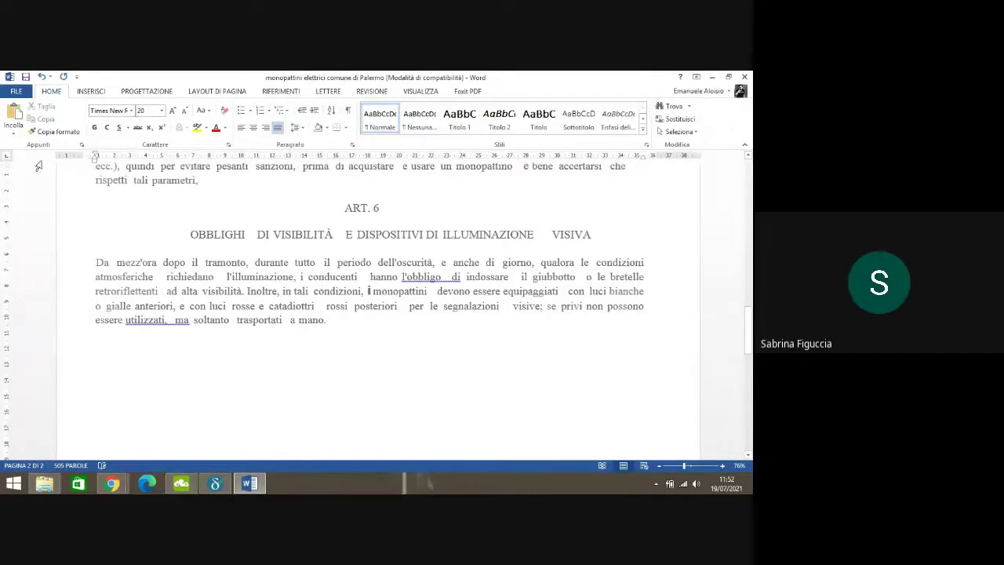
left_click(13, 112)
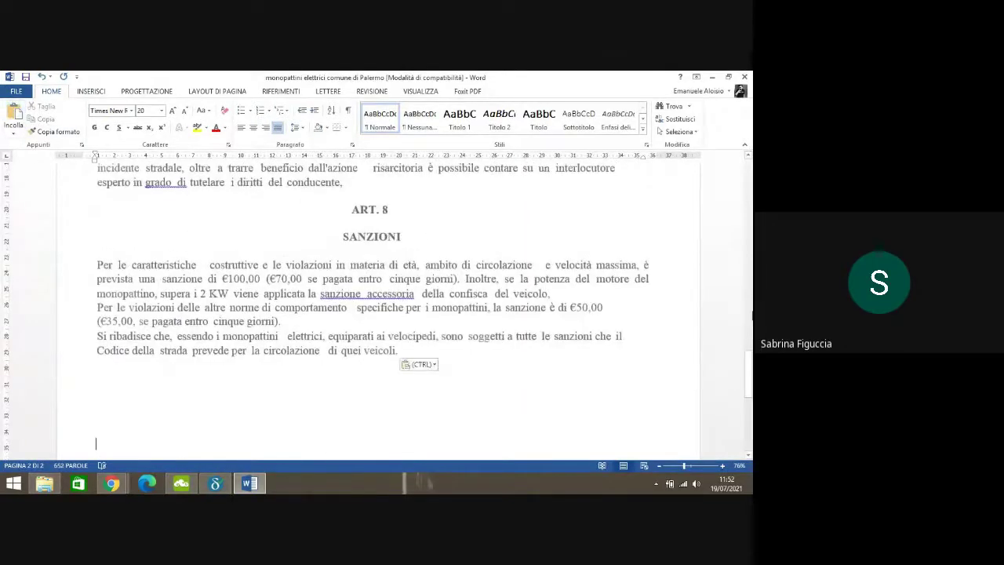
- Remove the extra spaces in "l'obbligo di" and "utilizzati, ma" in the ART. 6 text and save the document
left_click_drag(748, 390, 748, 347)
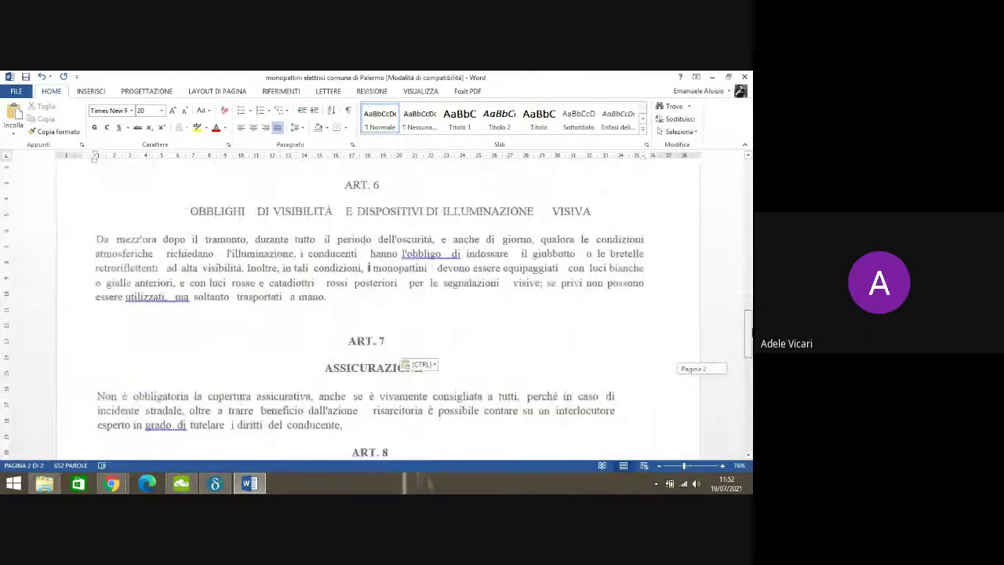
left_click(455, 257)
key("BackSpace")
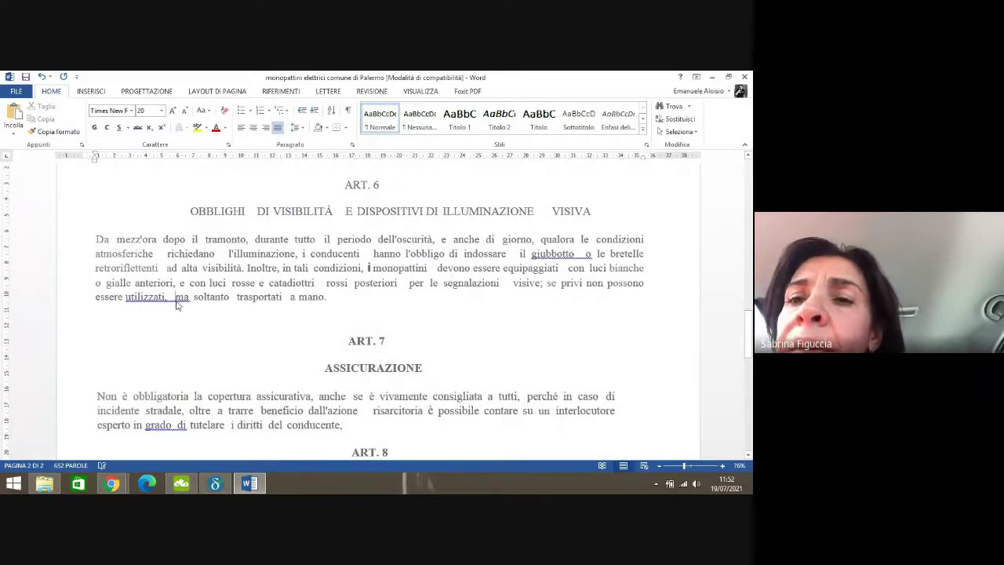
left_click(176, 301)
key("BackSpace")
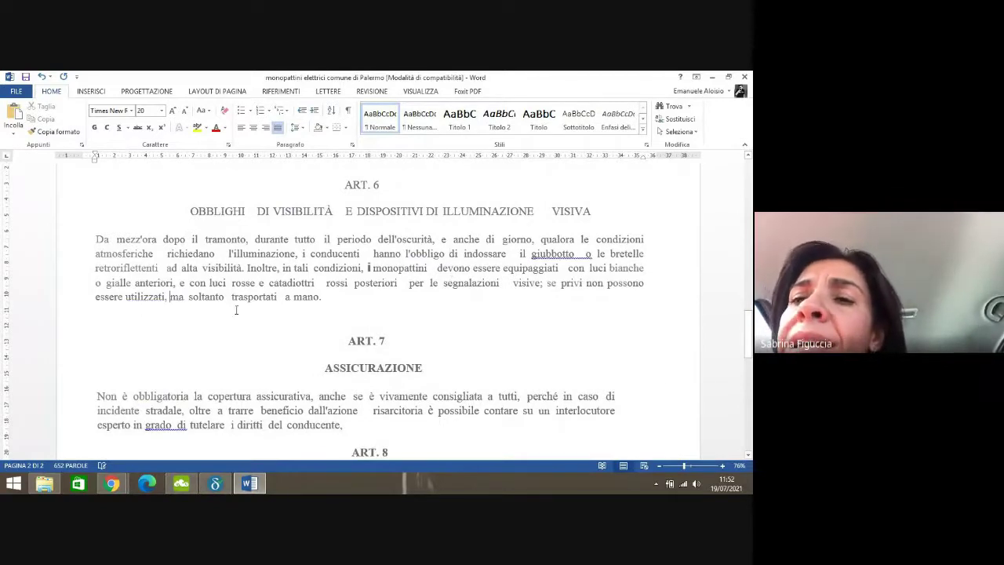
left_click(25, 77)
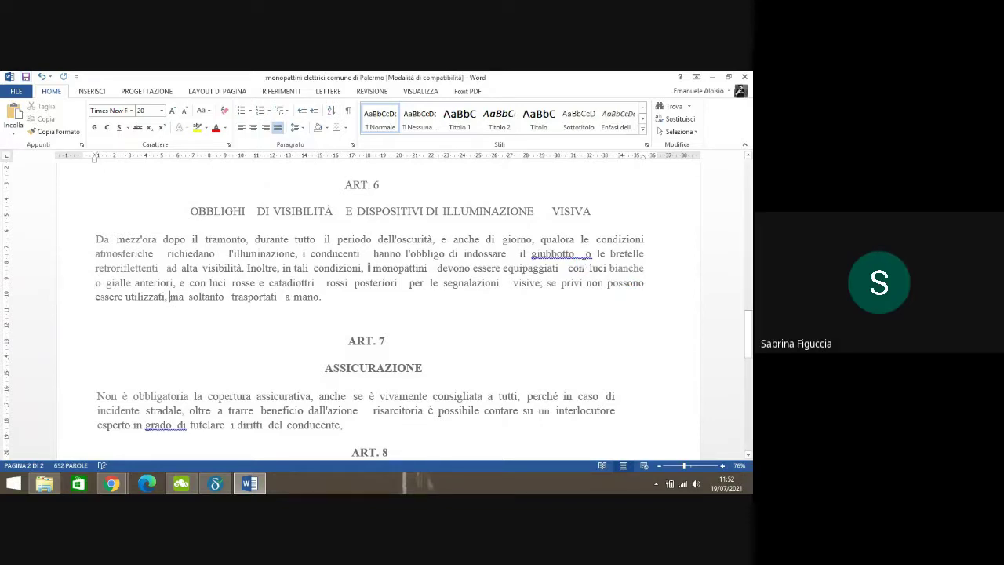
- Remove the extra spaces in "giubbotto o" and "soltanto trasportati" in the ART. 6 text and save the document
left_click(588, 255)
key("BackSpace")
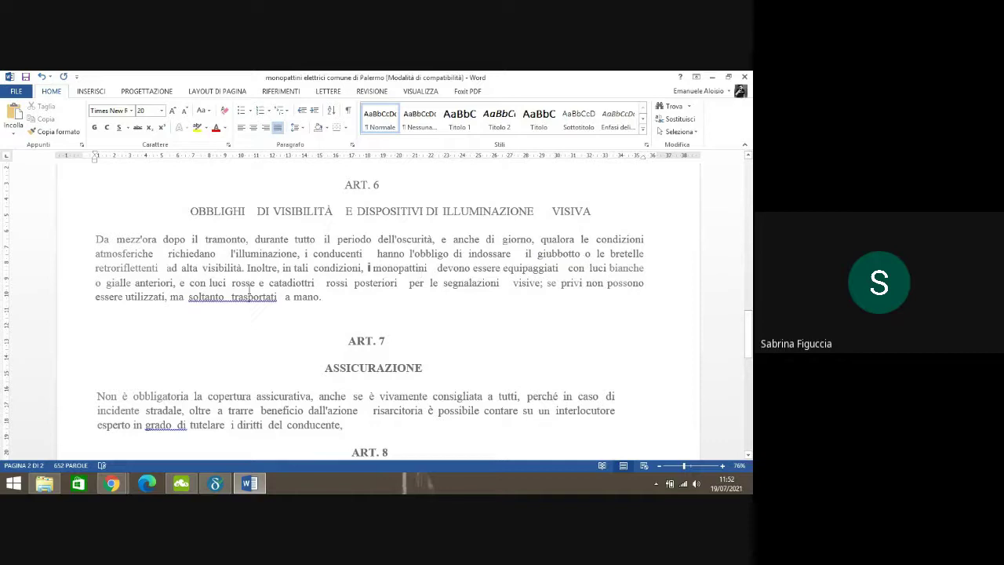
left_click(231, 297)
key("BackSpace")
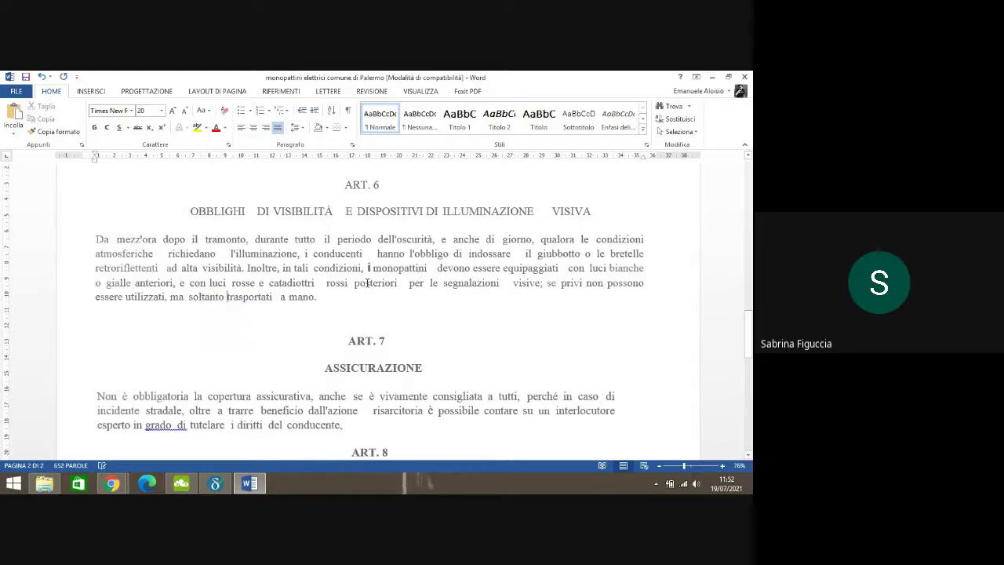
left_click(26, 77)
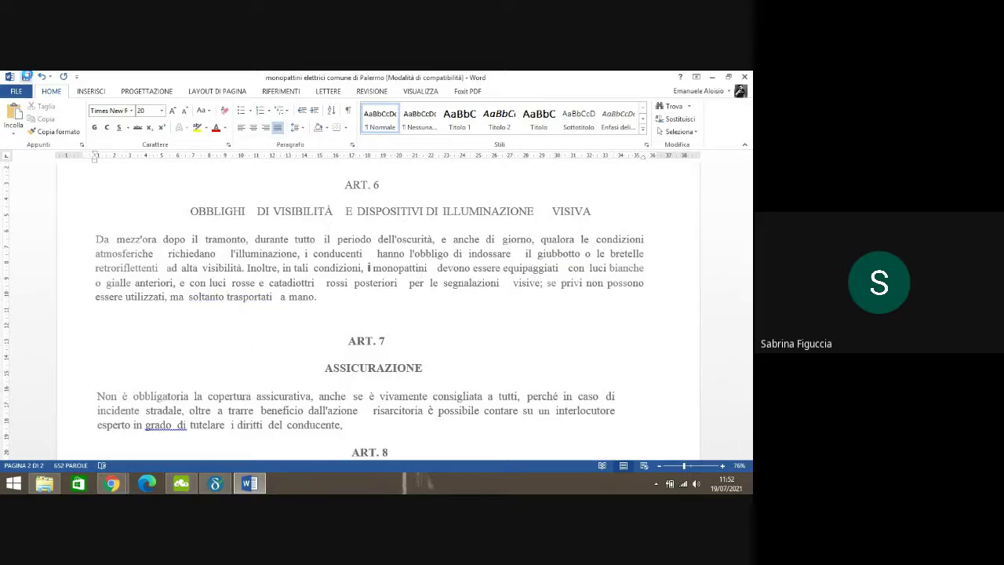
- Remove the extra spaces in "grado di" in the ART. 7 text and in "trasportati a" at the end of ART. 6
left_click(179, 427)
key("BackSpace")
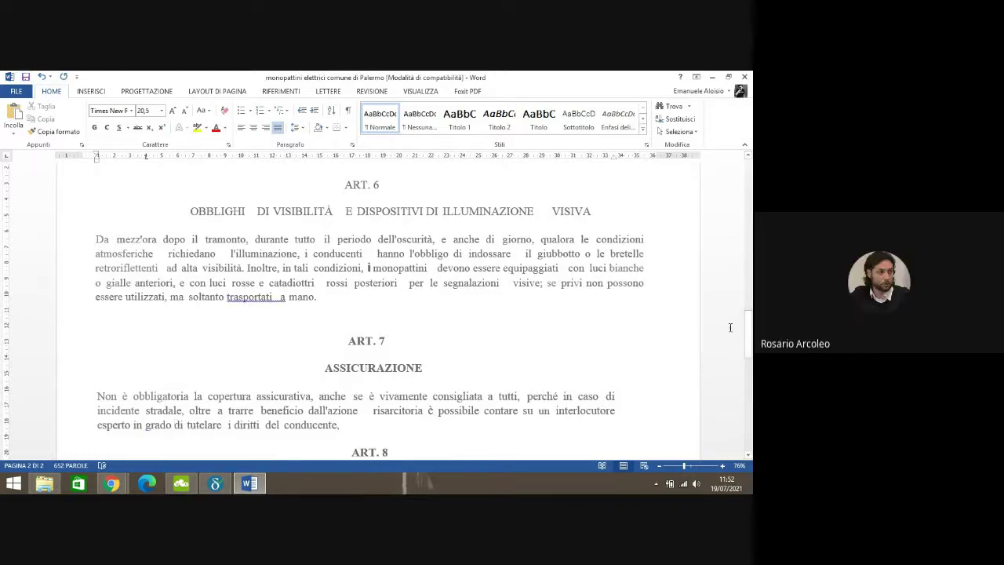
left_click(747, 331)
left_click(279, 299)
key("BackSpace")
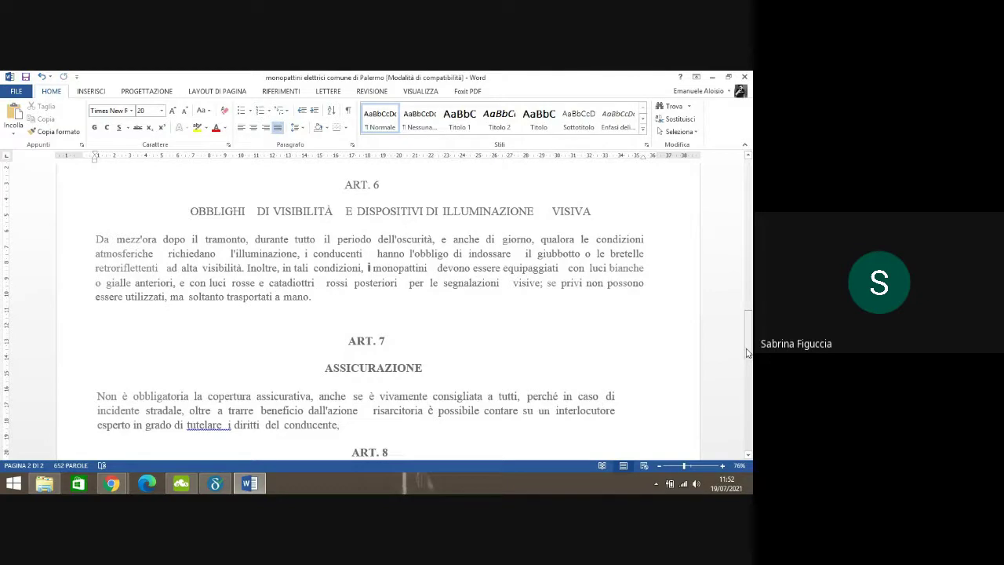
- Remove the extra space between "Trasporti" and "(obbligo" in the ART. 5 text
left_click_drag(747, 349, 749, 304)
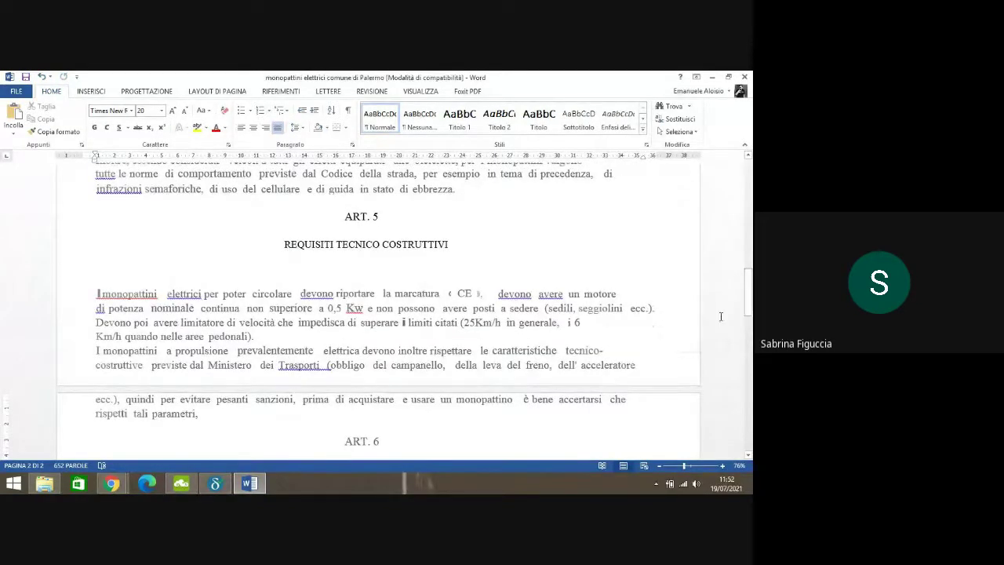
left_click(325, 364)
key("BackSpace")
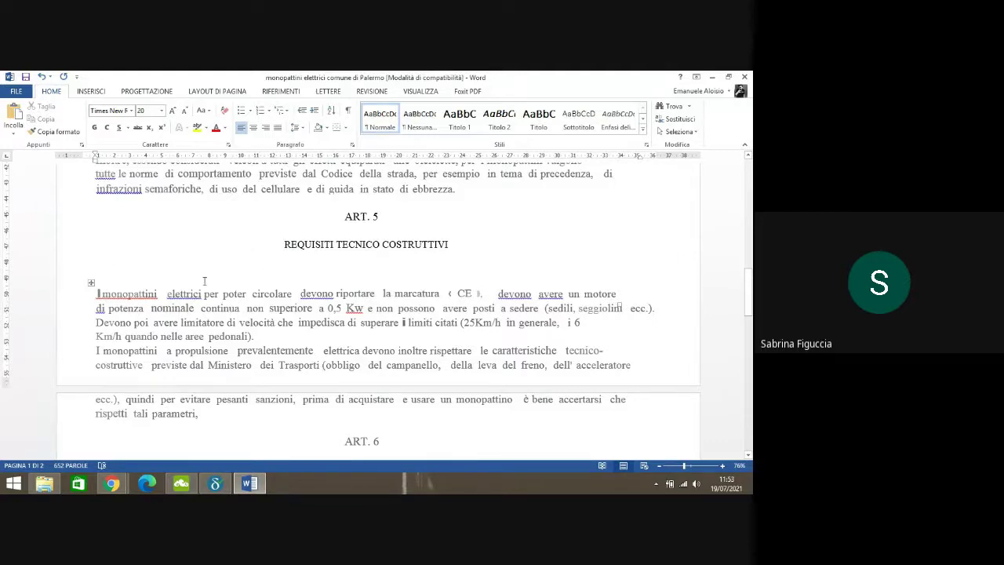
- Remove the extra spaces in "elettrici possono" and "circolare esclusivamente" in ART. 1 and in "elettrico non", "necessaria la" and "patente di" in ART. 2
left_click_drag(749, 291, 749, 208)
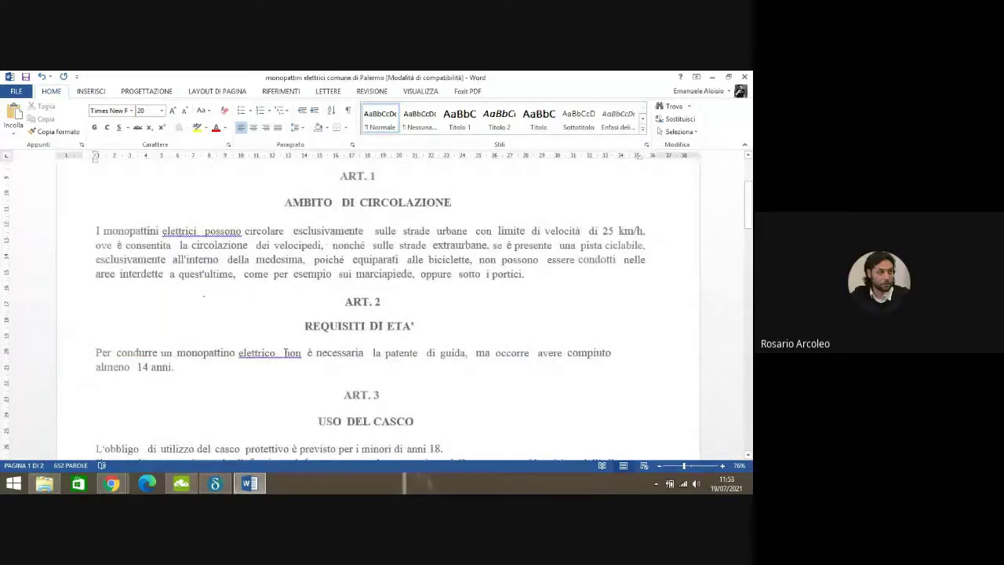
left_click(284, 353)
key("BackSpace")
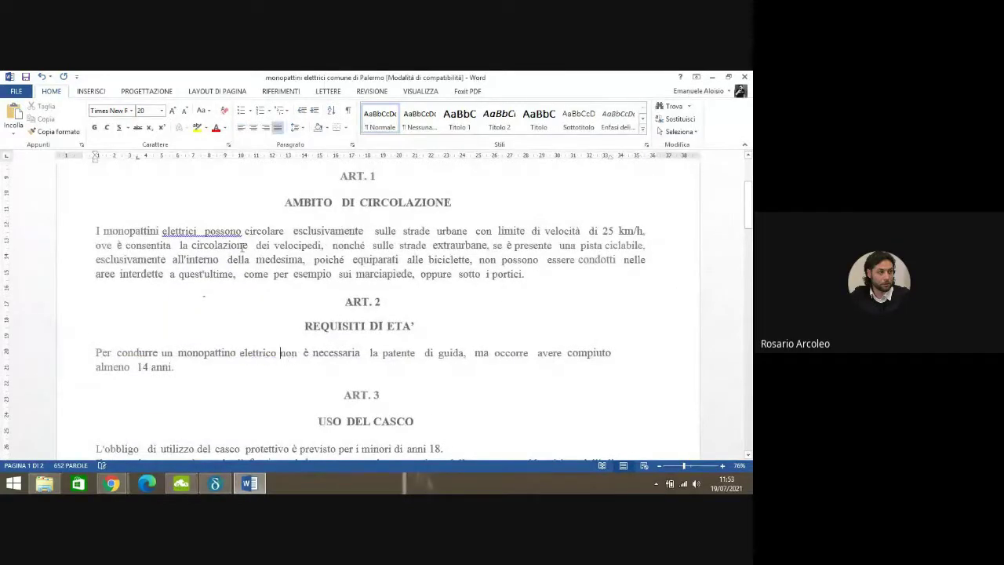
left_click(205, 230)
key("BackSpace")
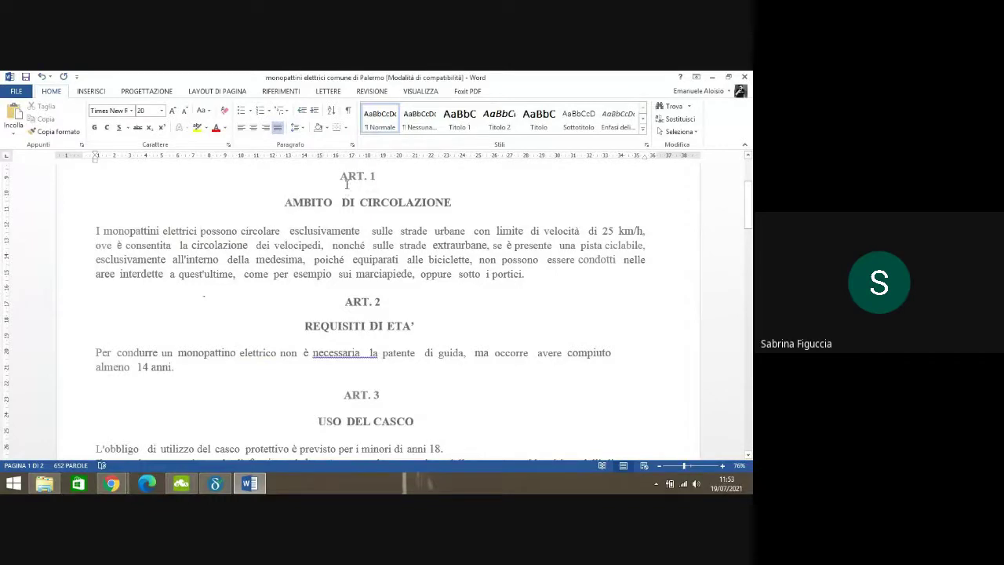
left_click(370, 353)
key("BackSpace")
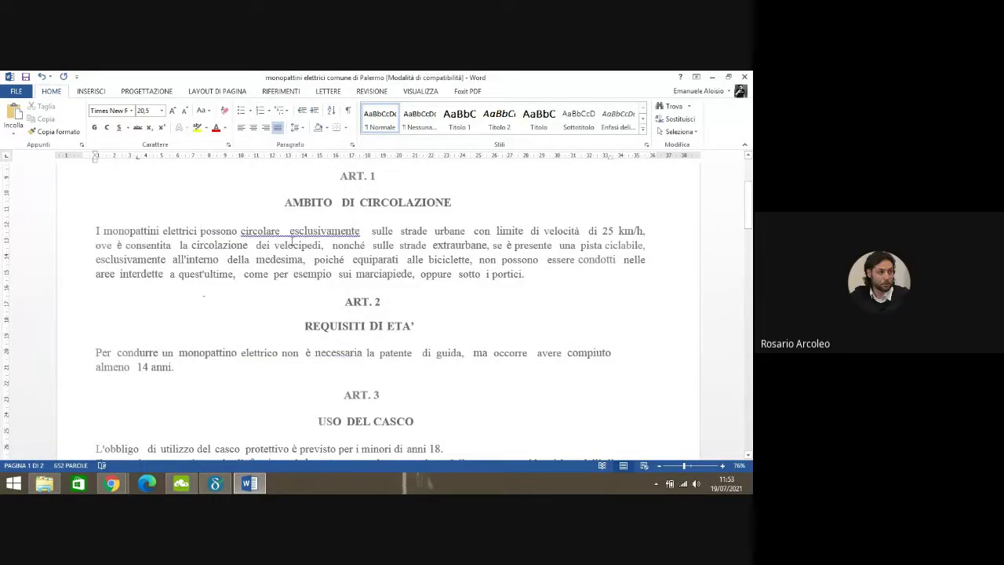
left_click(288, 231)
key("BackSpace")
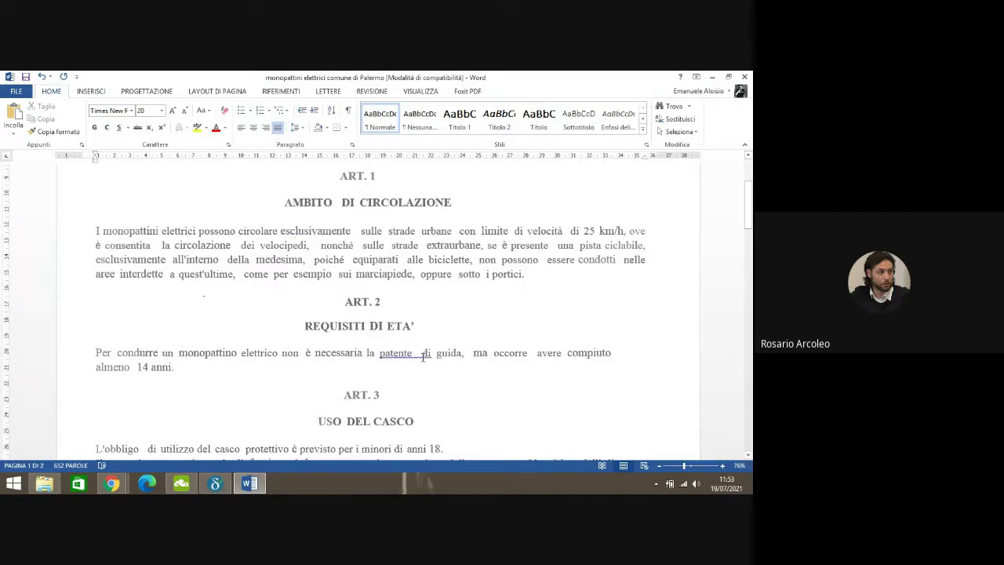
left_click(423, 355)
key("BackSpace")
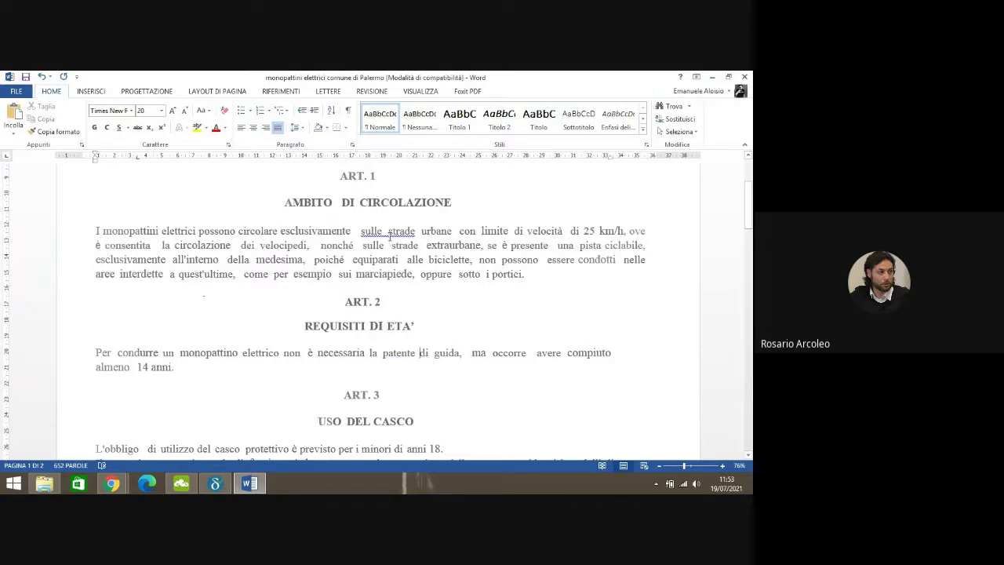
- Remove the extra spaces in "sulle strade urbane con" in ART. 1 and in "guida, ma" and "occorre avere" in ART. 2
left_click(387, 233)
key("BackSpace")
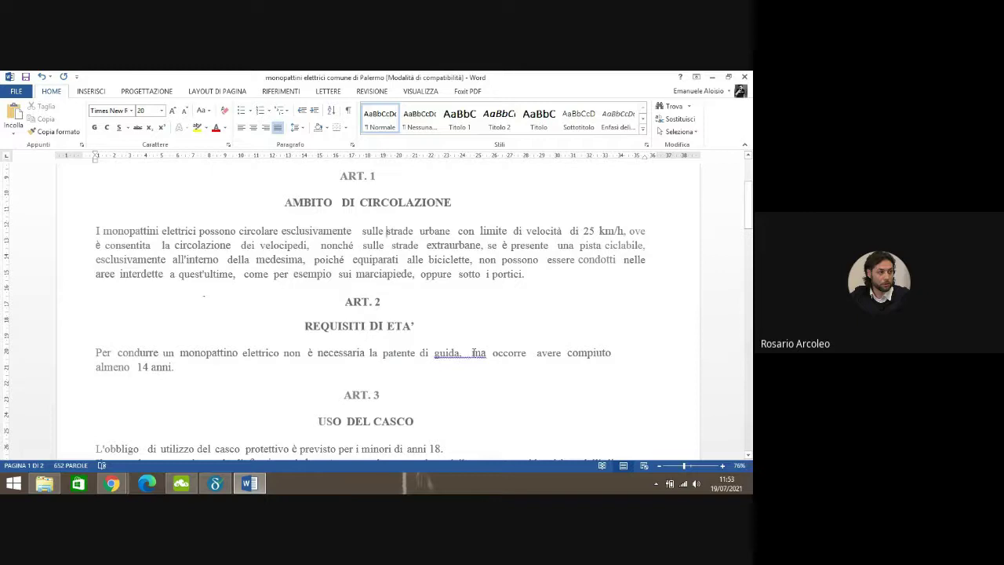
left_click(473, 353)
key("BackSpace")
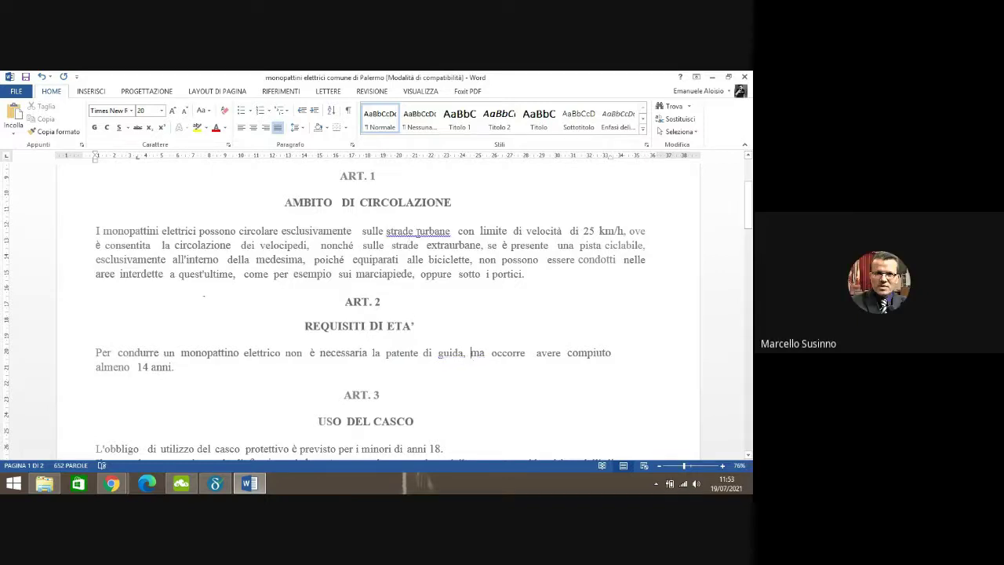
left_click(418, 232)
key("BackSpace")
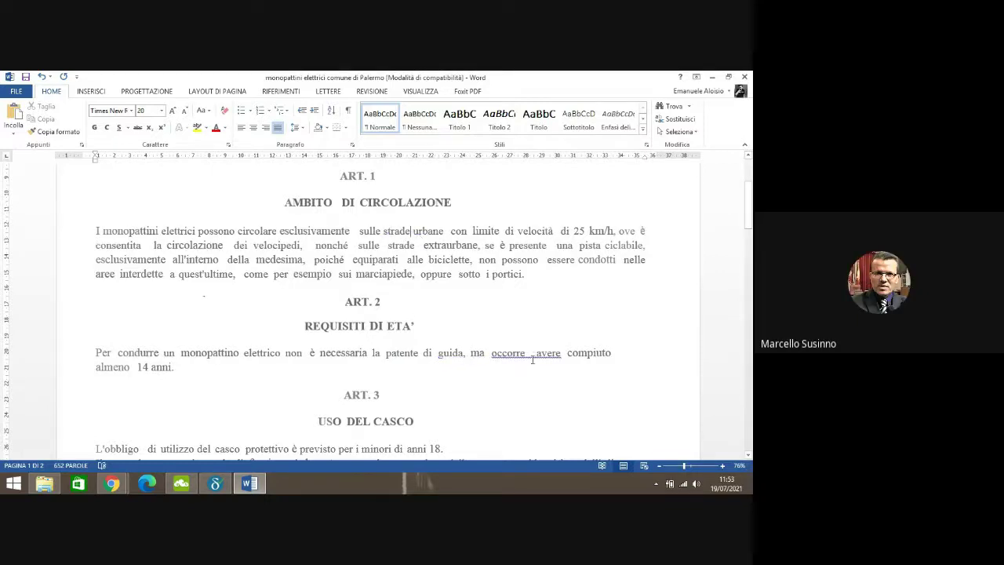
left_click(532, 354)
key("BackSpace")
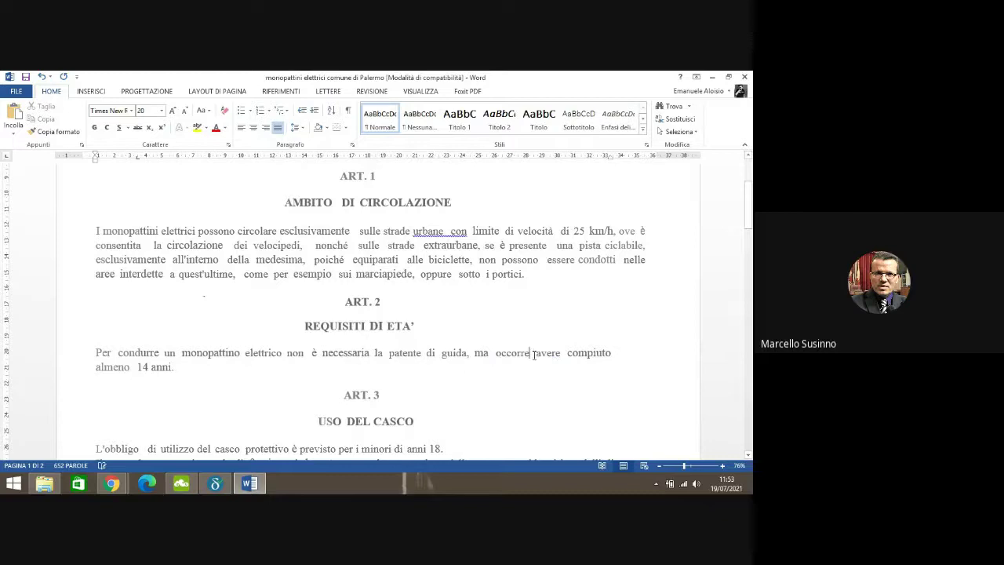
left_click(452, 231)
key("BackSpace")
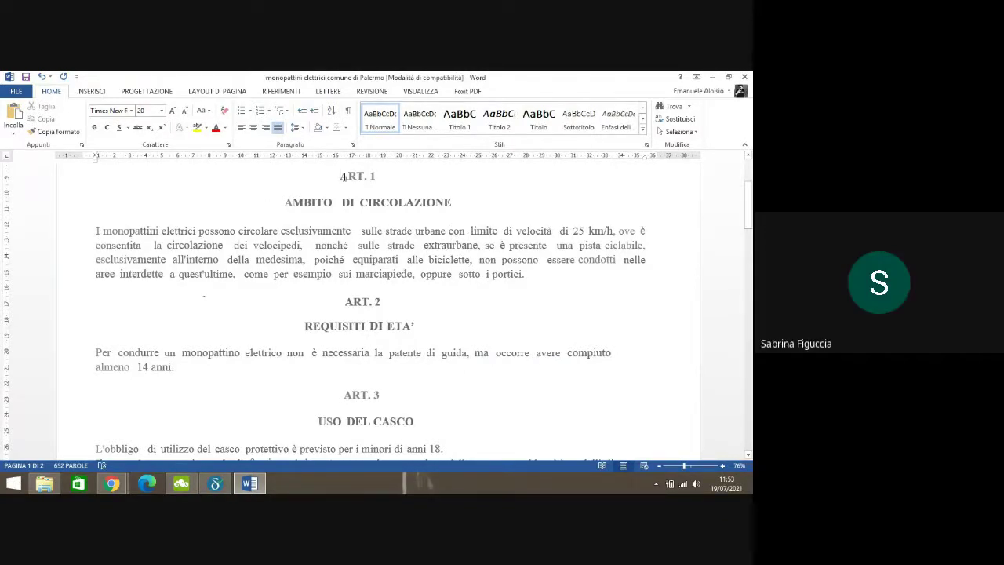
- Set the font colour of all the text from the ART. 1 heading to the end of the document to black
left_click_drag(343, 177, 497, 358)
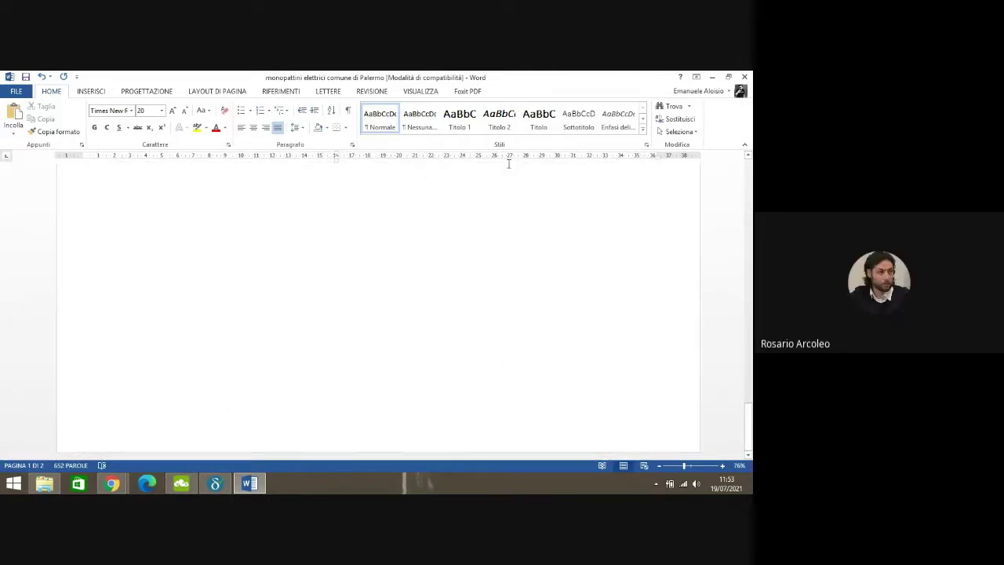
scroll(343, 330, "up", 3)
left_click(333, 327, "shift")
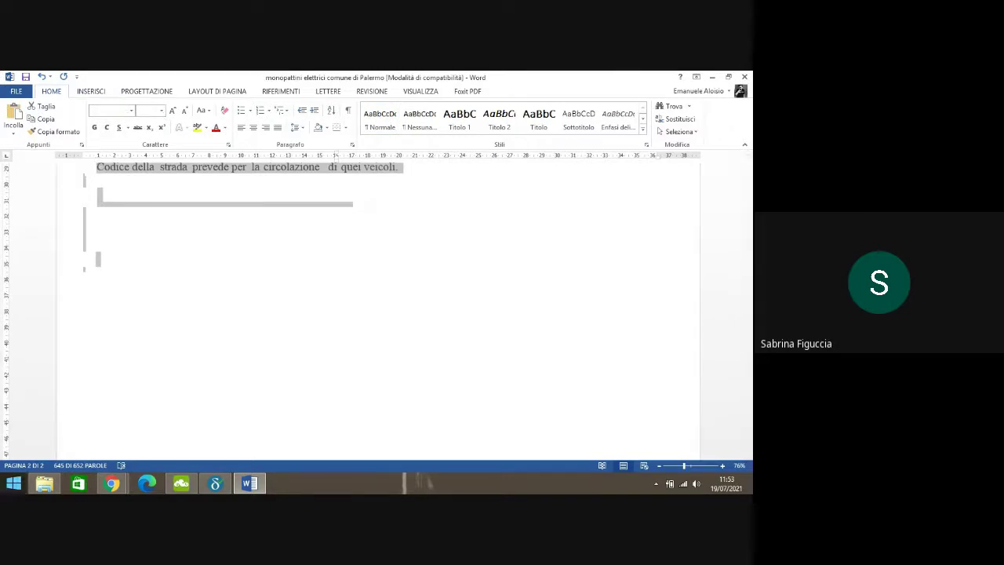
left_click(225, 128)
left_click(222, 142)
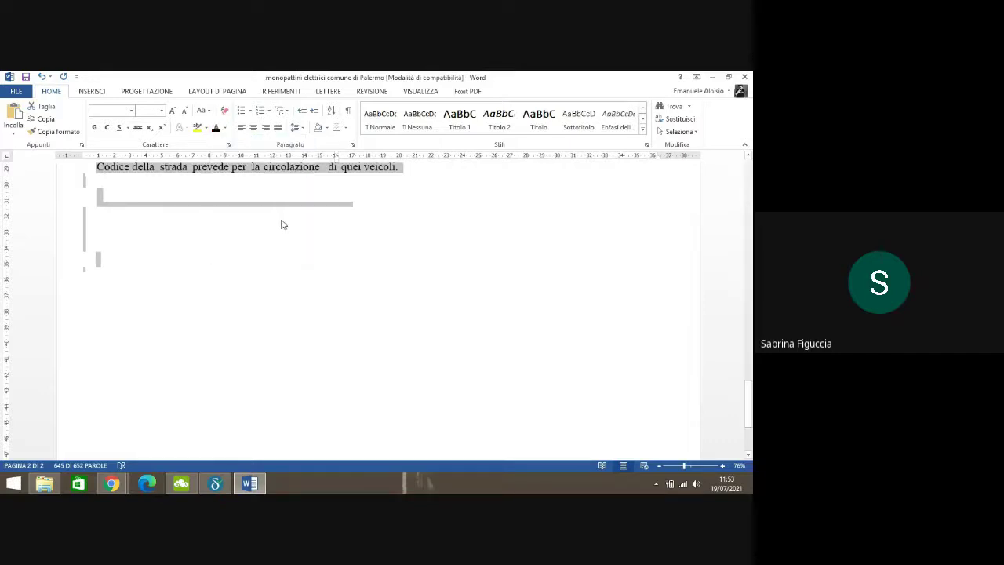
left_click_drag(751, 400, 750, 329)
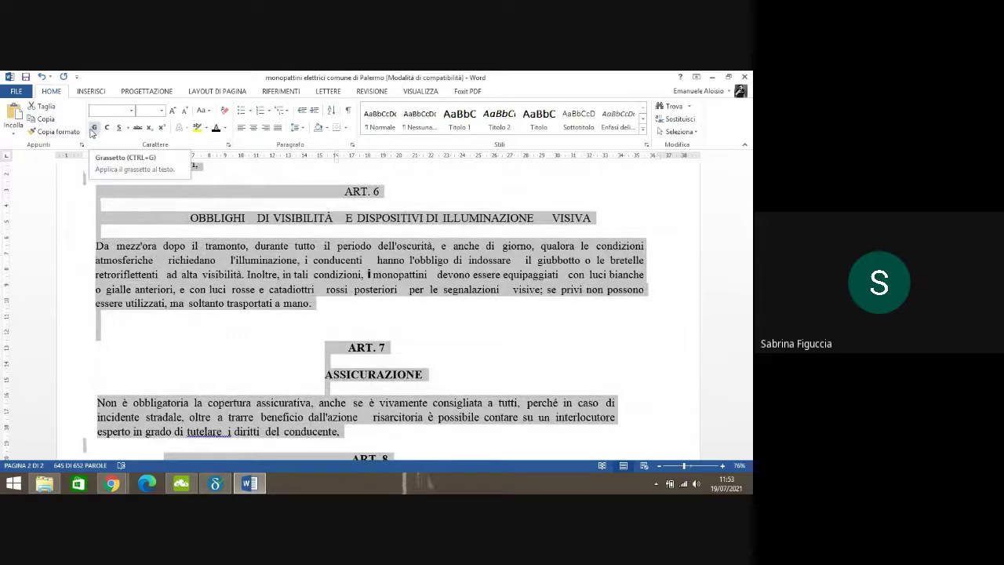
left_click(407, 378)
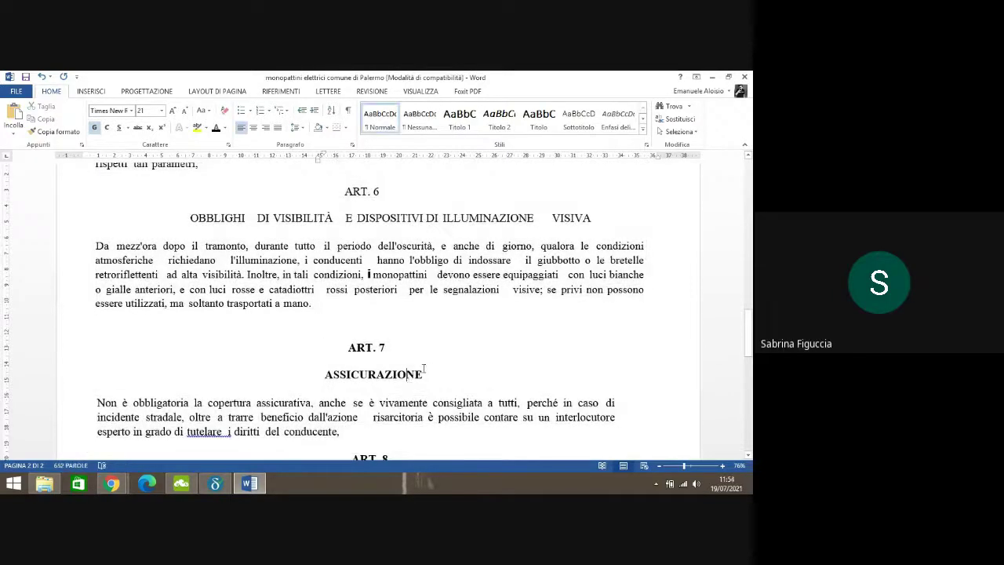
- Make the ART. 6 heading and its title bold and delete three of the extra spaces before "VISIVA"
left_click_drag(345, 191, 596, 220)
left_click(94, 127)
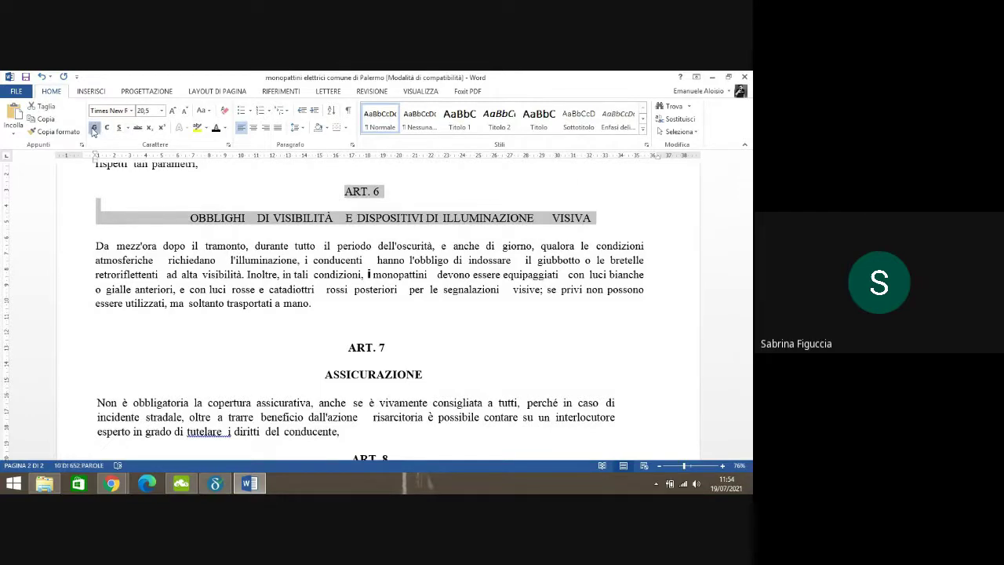
left_click(575, 217)
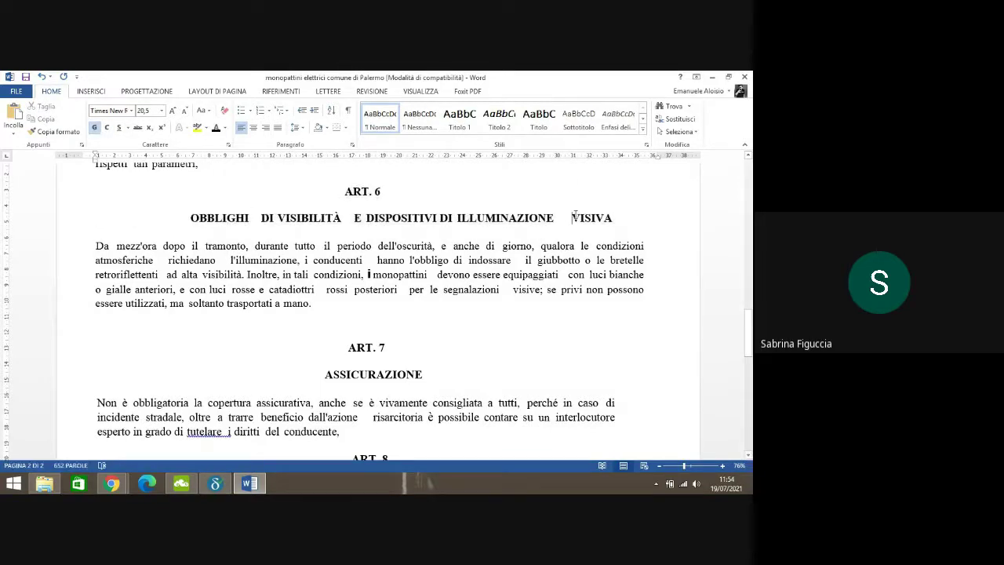
key("BackSpace")
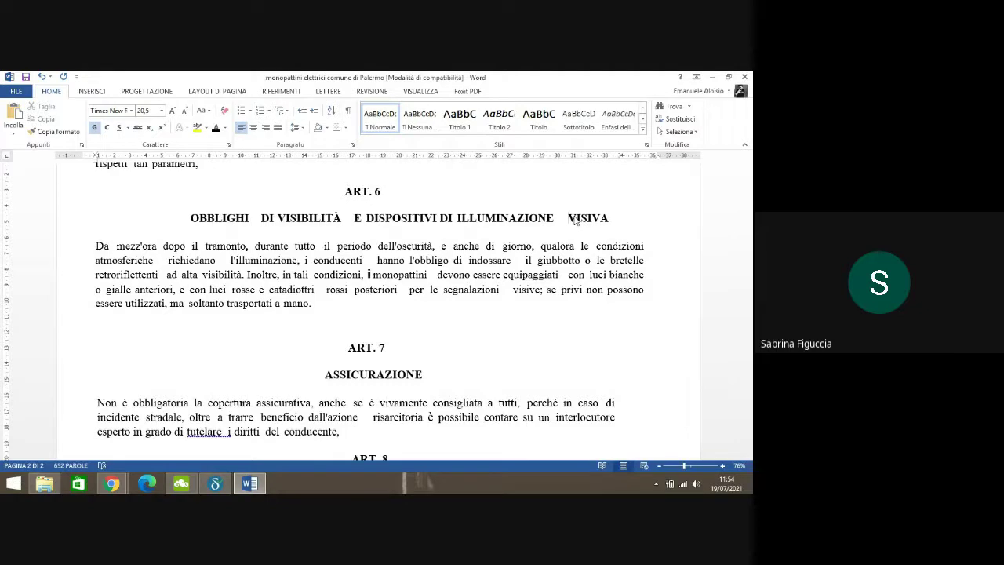
key("BackSpace")
key("BackSpace")
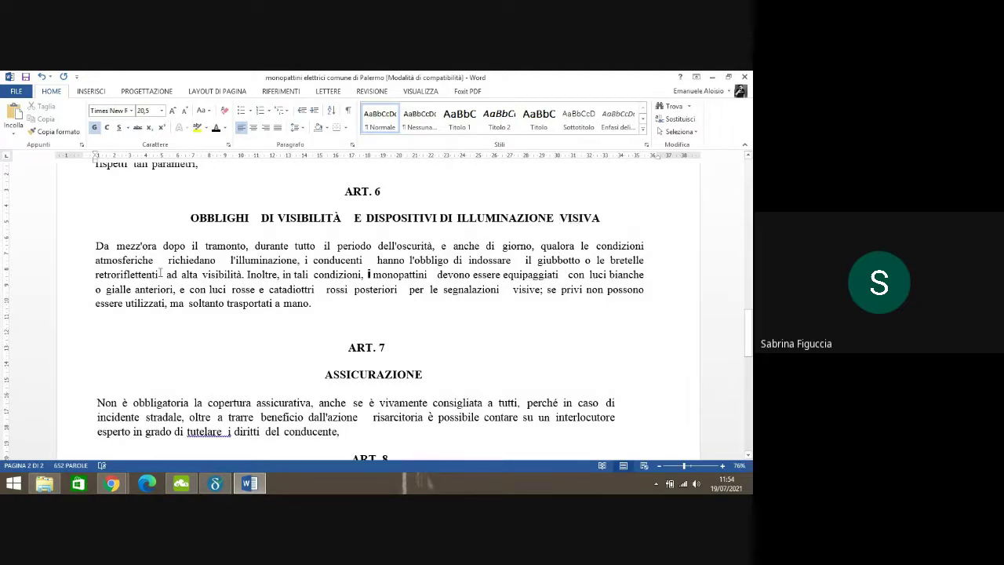
- Set the font of the "i" before "monopattini" in the ART. 6 text to Times New Roman
double_click(369, 274)
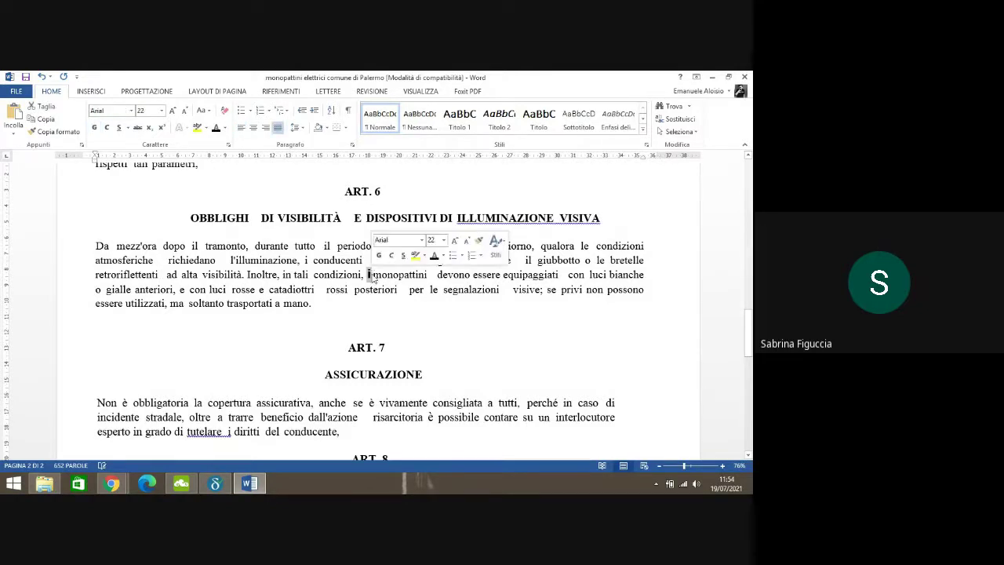
left_click(131, 113)
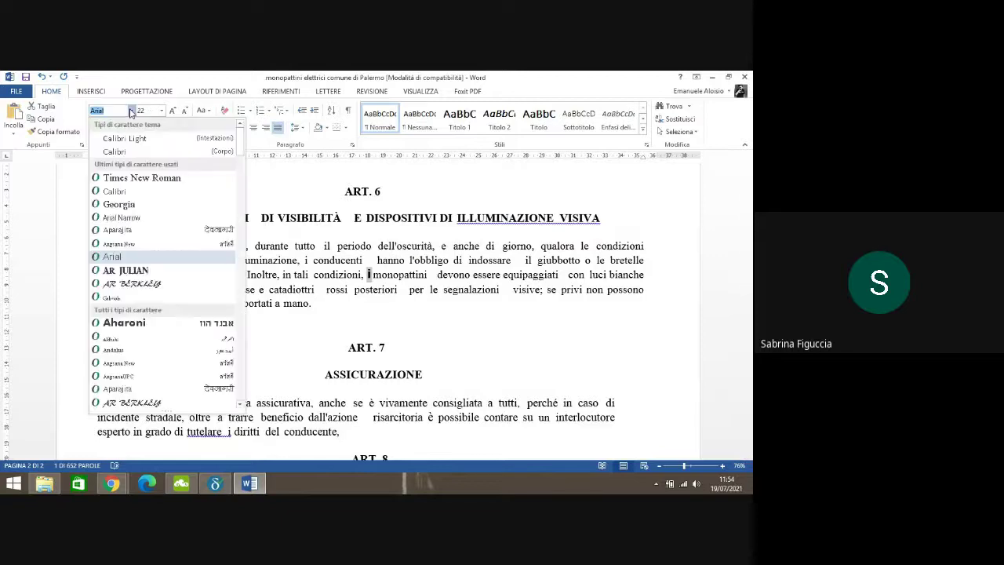
left_click(130, 175)
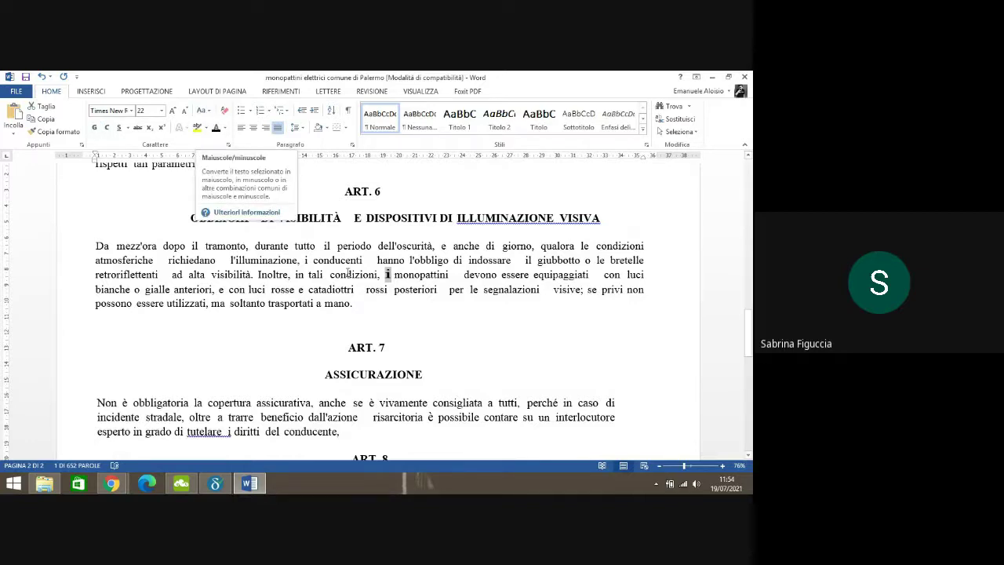
left_click(420, 346)
- Remove the remaining extra space between "ILLUMINAZIONE" and "VISIVA" in the ART. 6 title and save the document
left_click(562, 219)
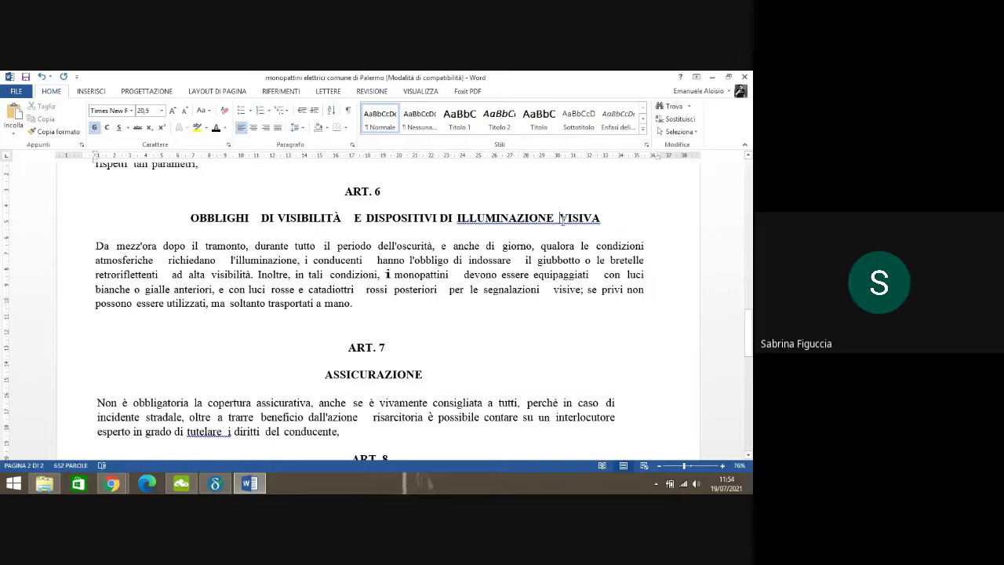
key("BackSpace")
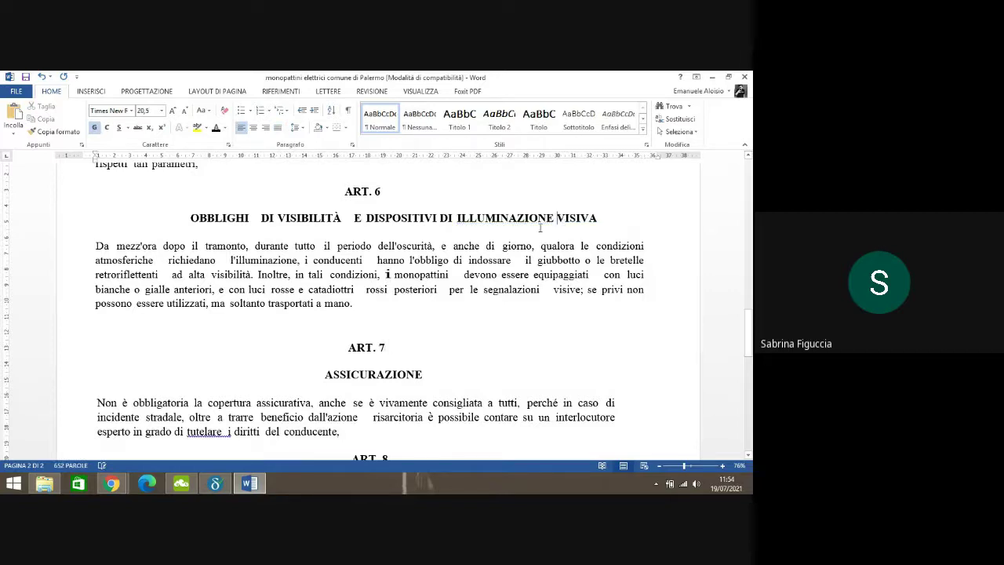
left_click(26, 79)
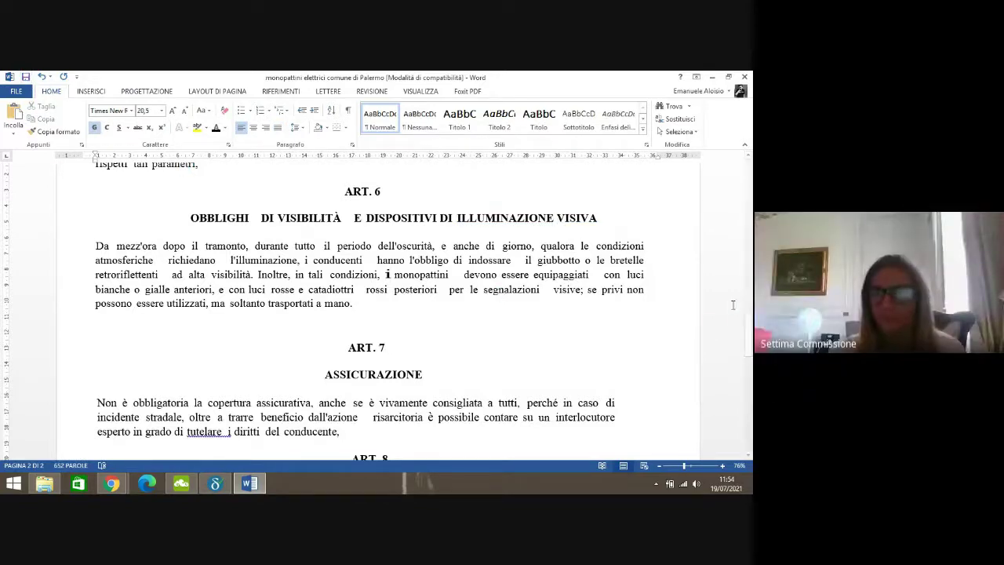
- Remove the extra space in "obbligo del" in the last paragraph of ART. 5
left_click_drag(749, 333, 749, 282)
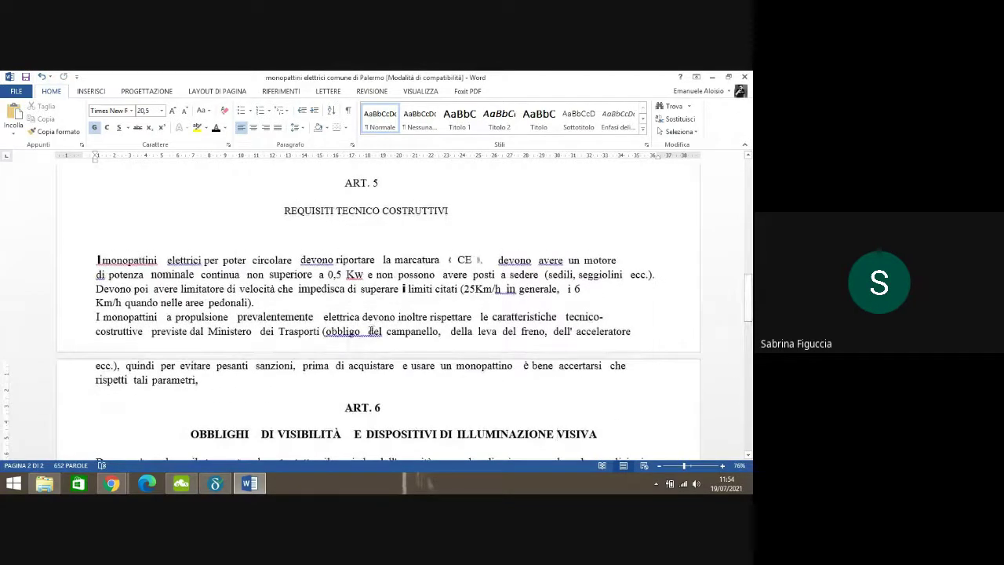
left_click(374, 331)
key("BackSpace")
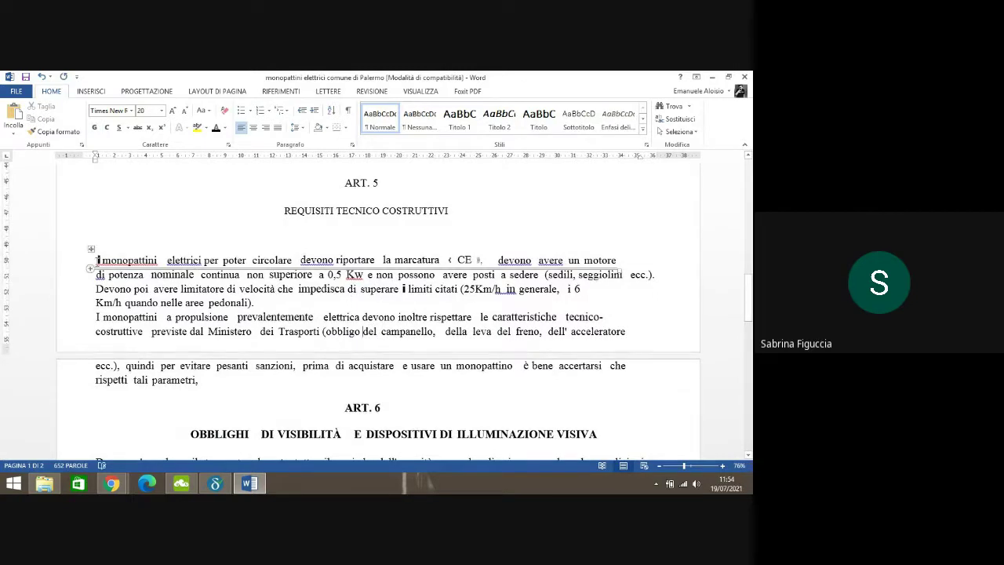
- Justify the body text of ART. 5, from "I monopattini elettrici" through "rispetti tali parametri,"
left_click_drag(97, 260, 525, 380)
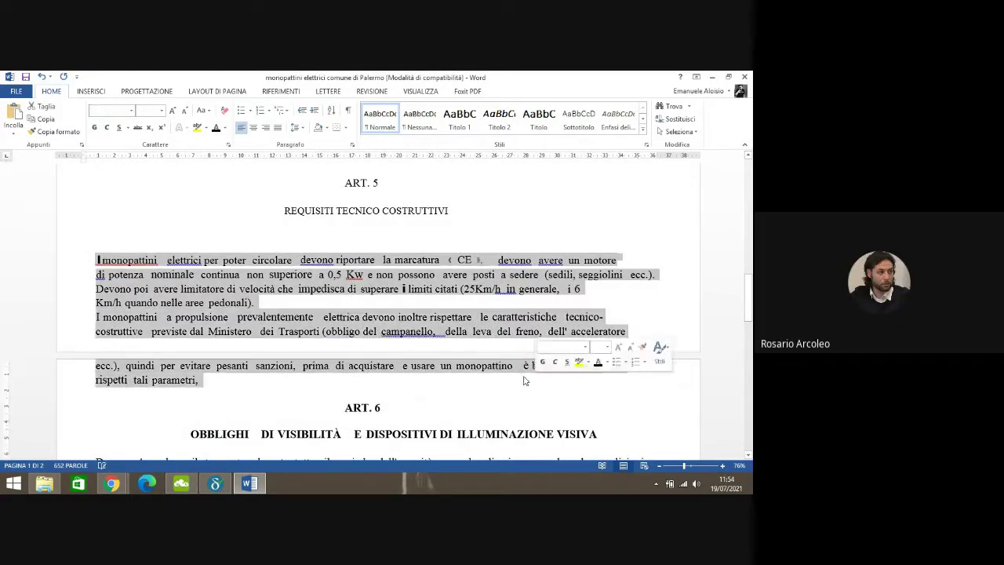
left_click(277, 127)
left_click(452, 333)
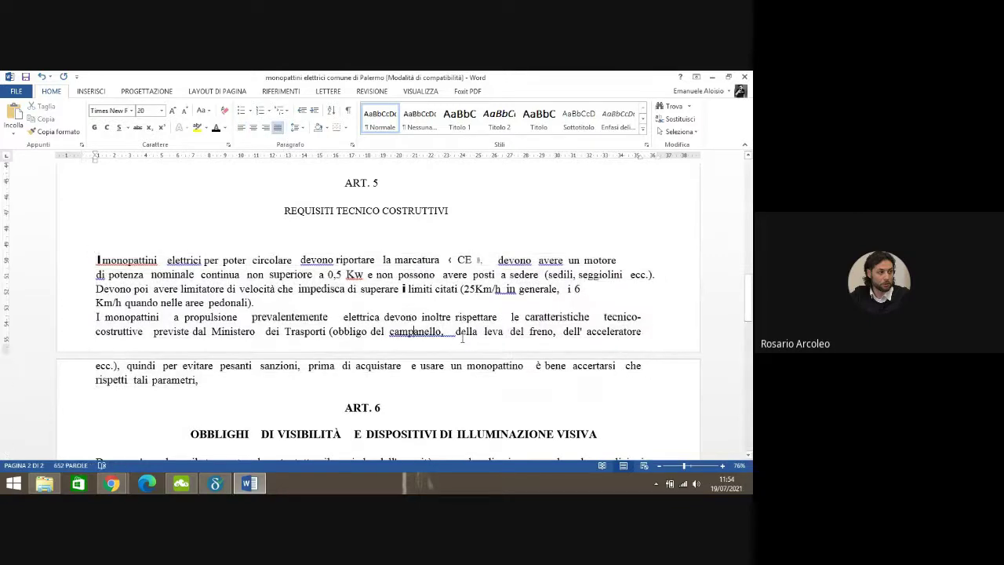
- Remove the extra spaces before "in generale", "i 6", "della" and "leva" in the ART. 5 text and save the document
key("BackSpace")
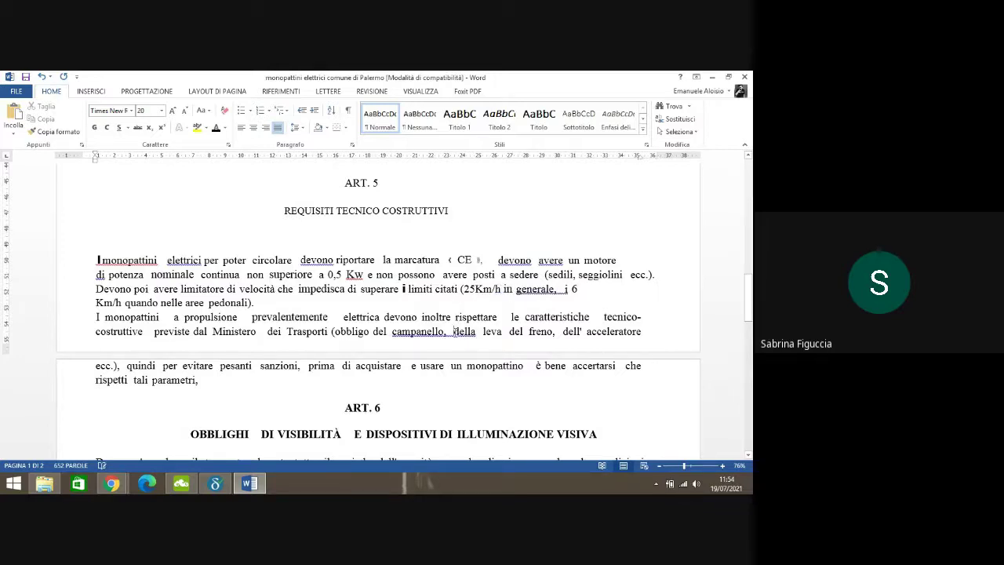
key("BackSpace")
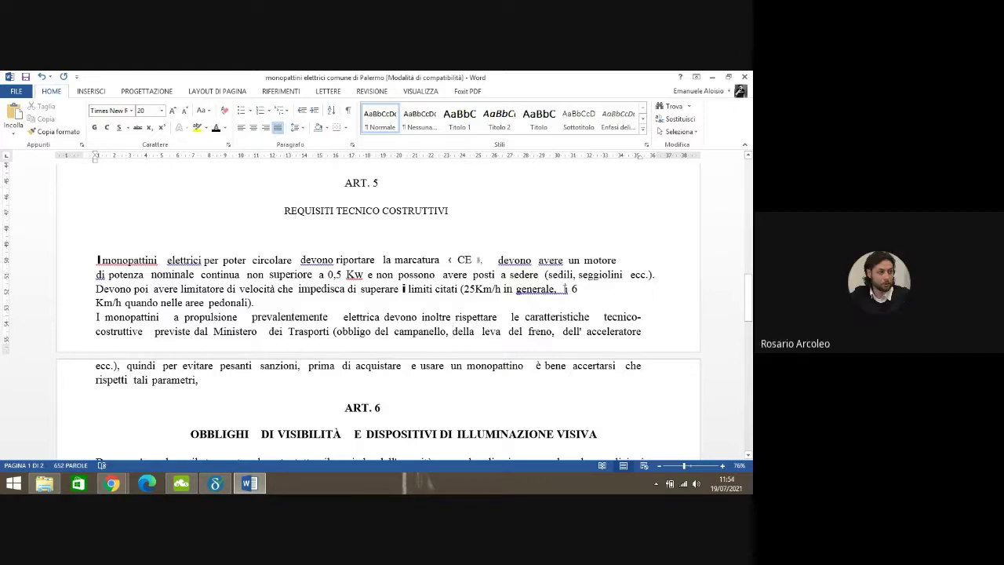
key("BackSpace")
left_click(481, 333)
key("BackSpace")
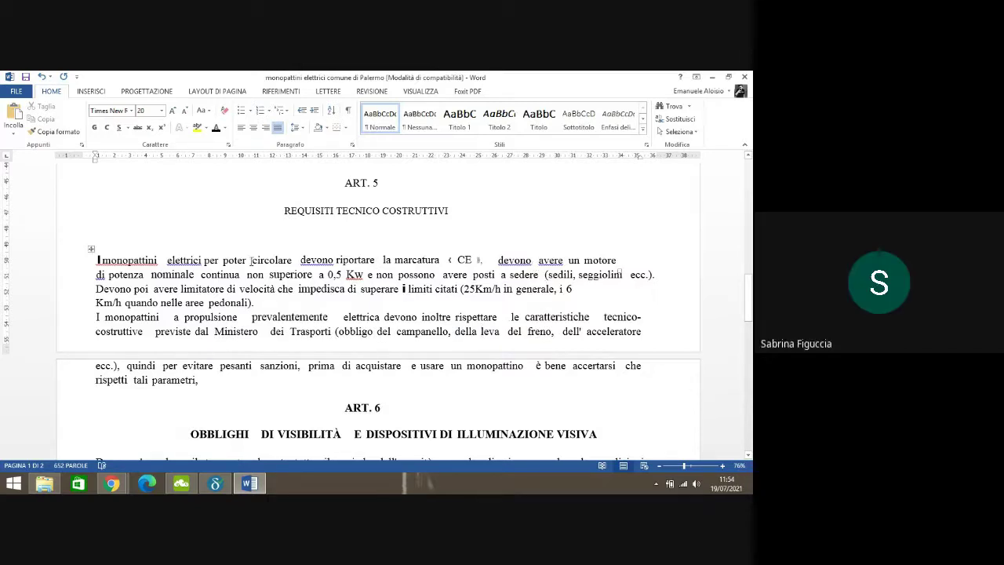
left_click(25, 77)
- Make the ART. 5 heading and its title "REQUISITI TECNICO COSTRUTTIVI" bold
left_click_drag(344, 186, 394, 215)
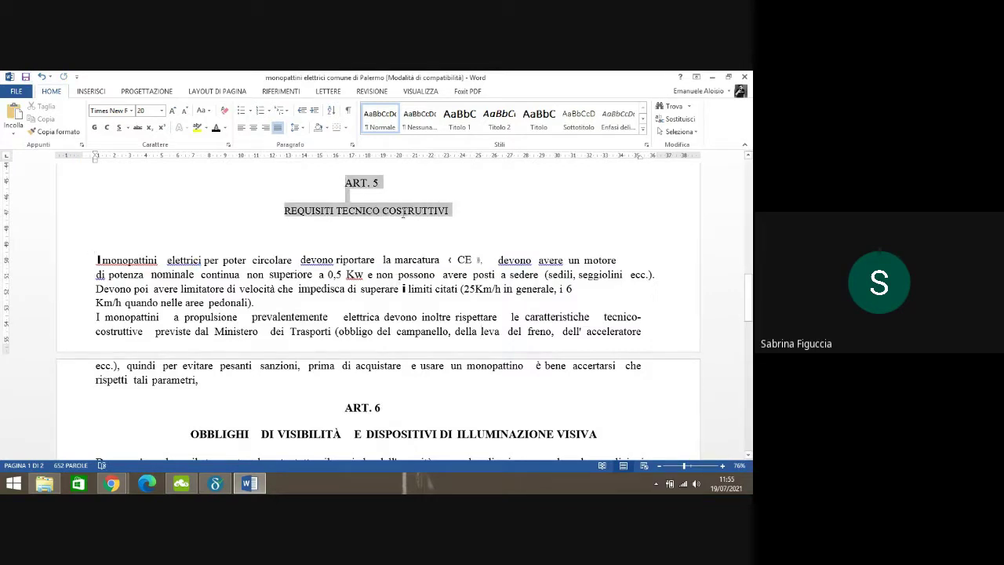
left_click(95, 127)
left_click(265, 200)
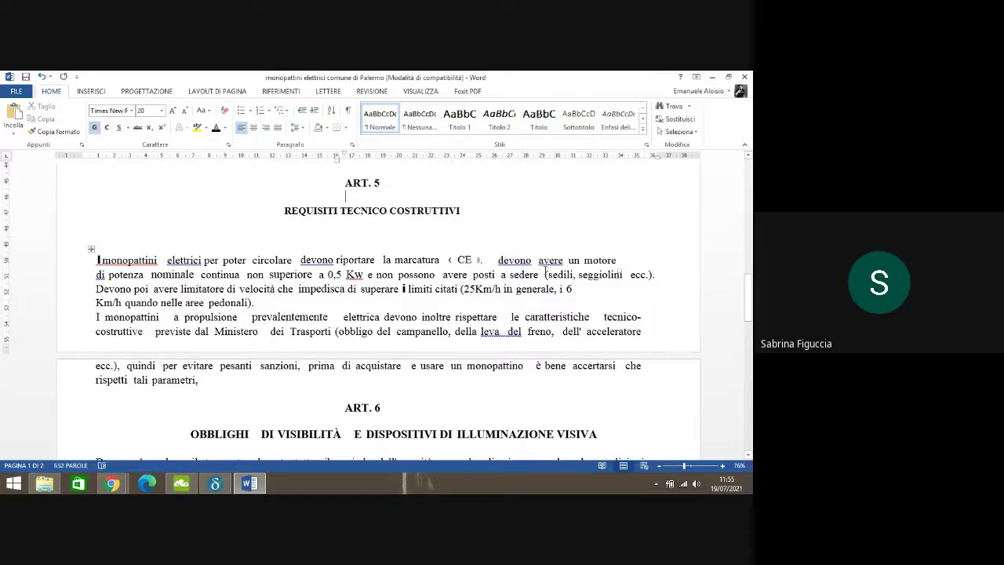
- Remove the extra spaces in "quando circola sulla" and "delle mani" in ART. 4, retyping the "s" of "sulla"
left_click_drag(749, 298, 749, 282)
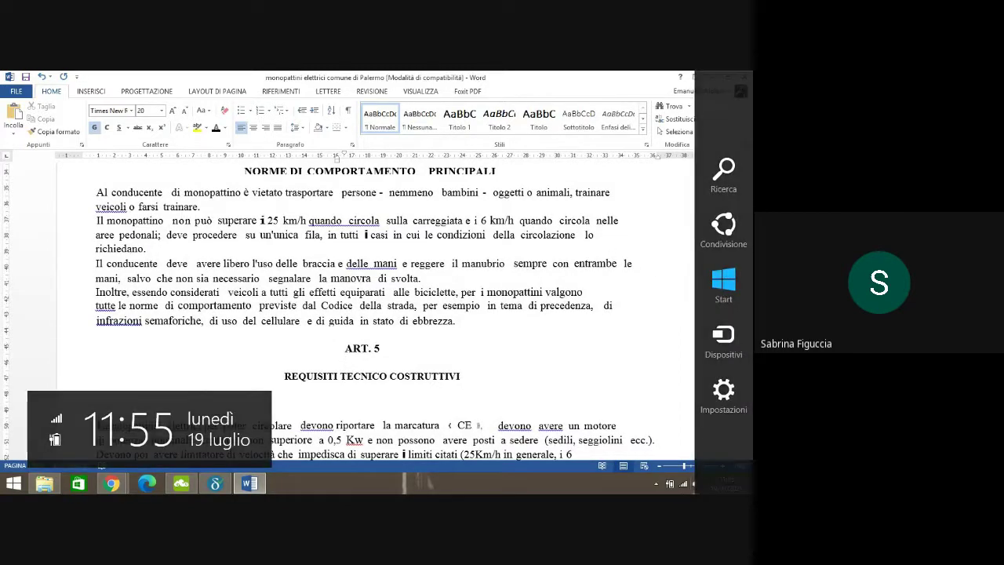
left_click(344, 220)
key("BackSpace")
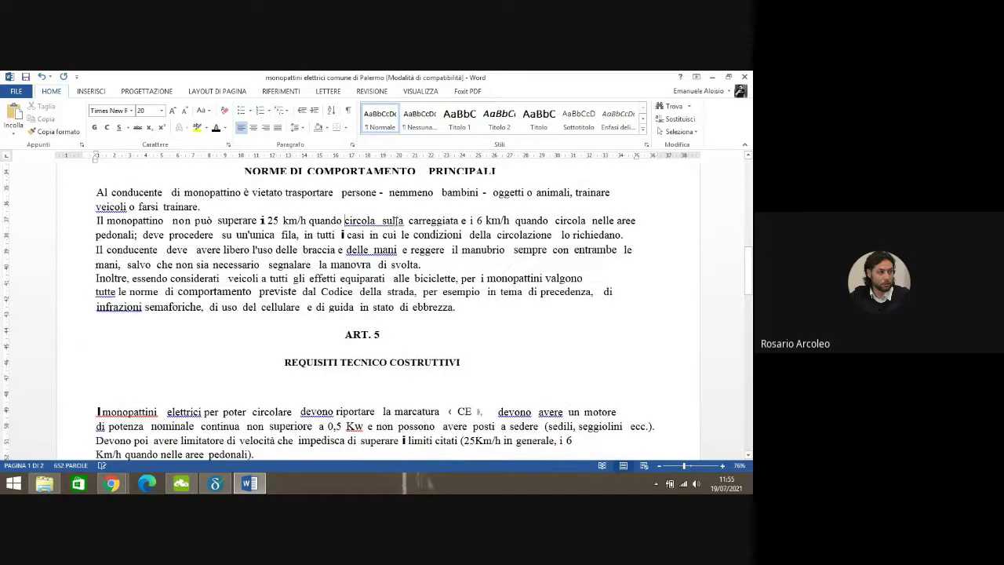
left_click(382, 220)
key("Delete")
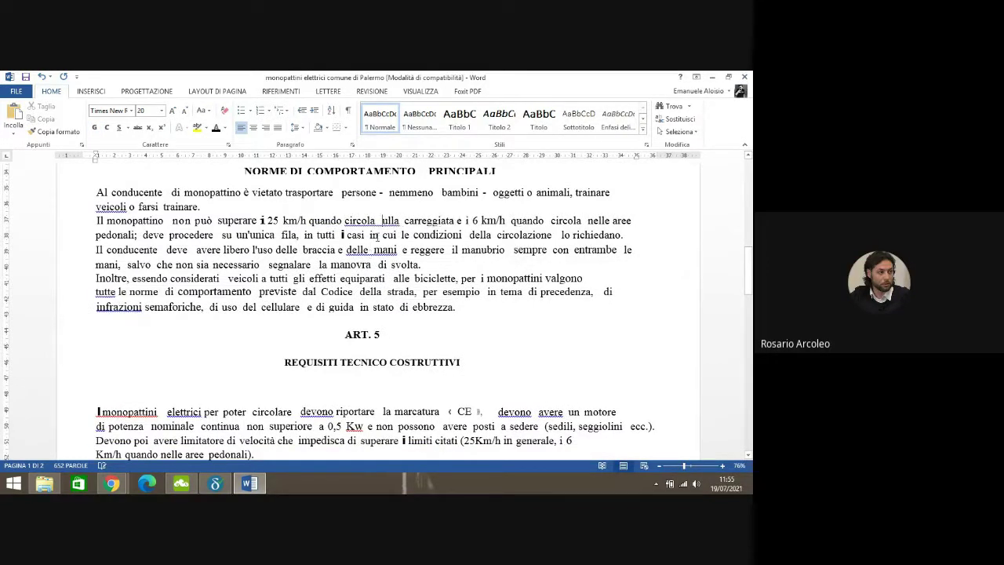
type("s")
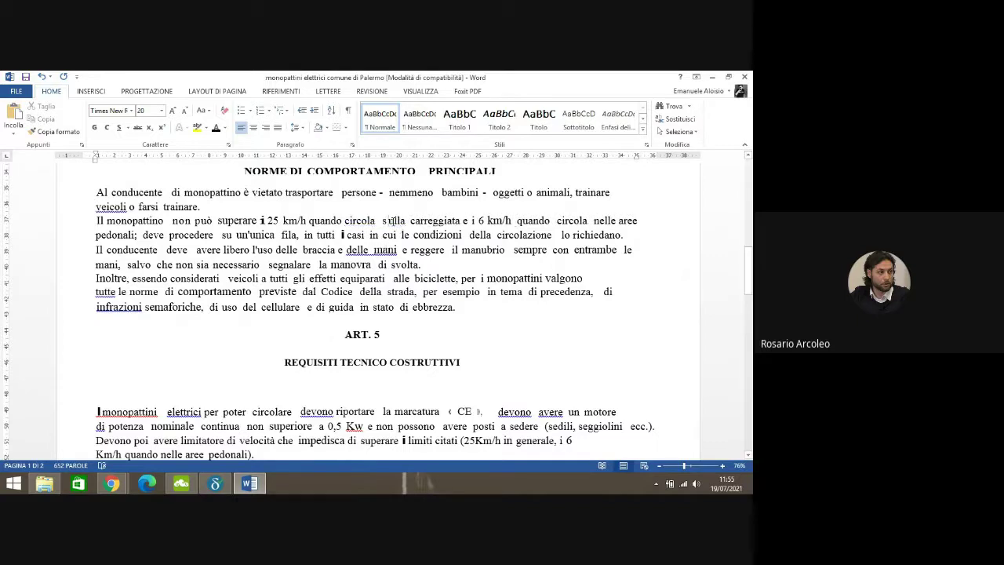
key("BackSpace")
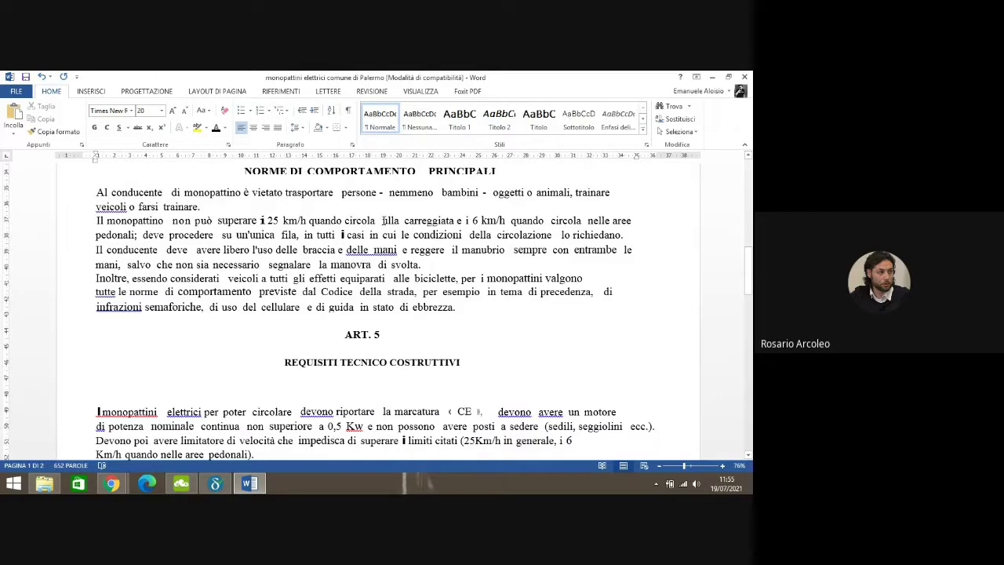
type("s")
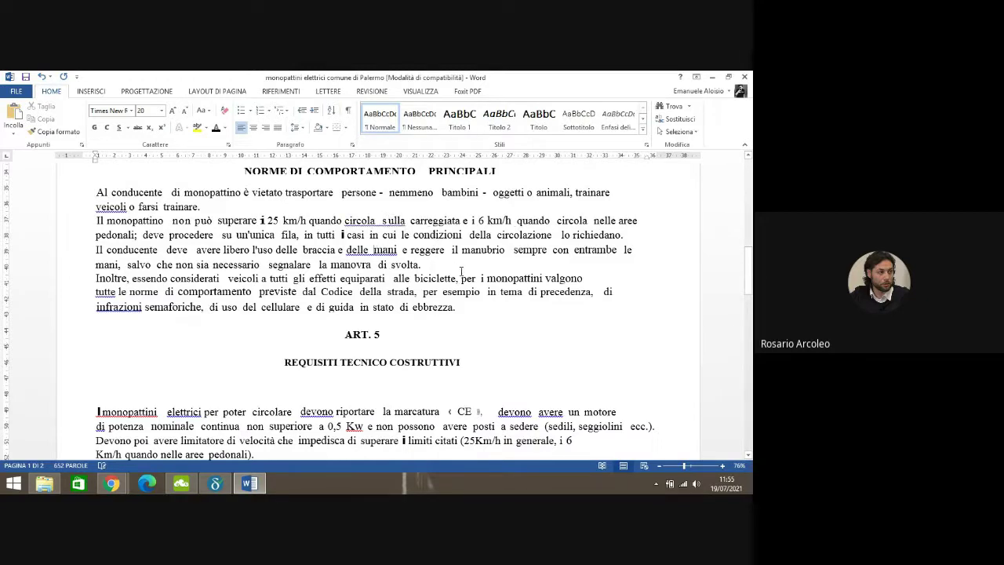
key("BackSpace")
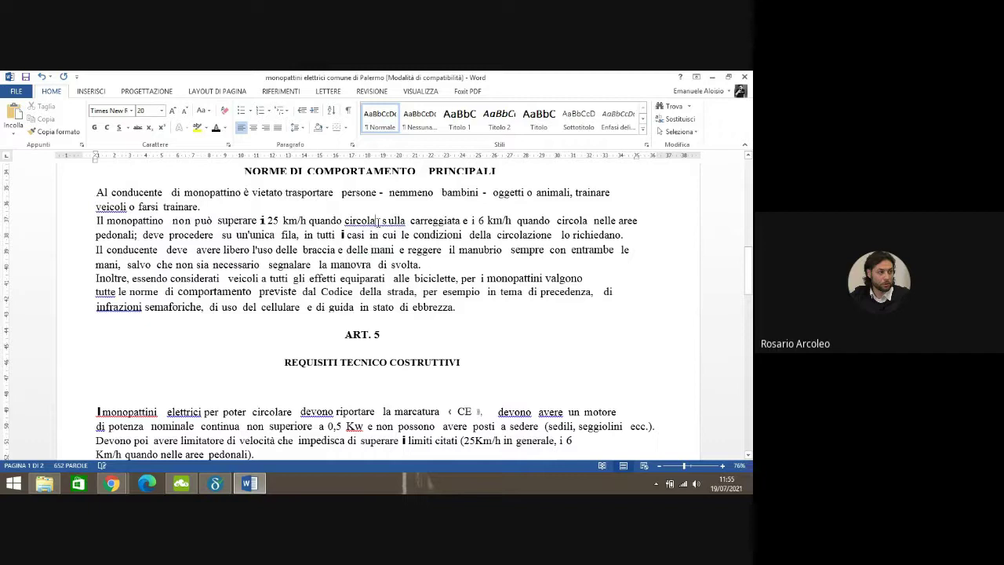
key("Delete")
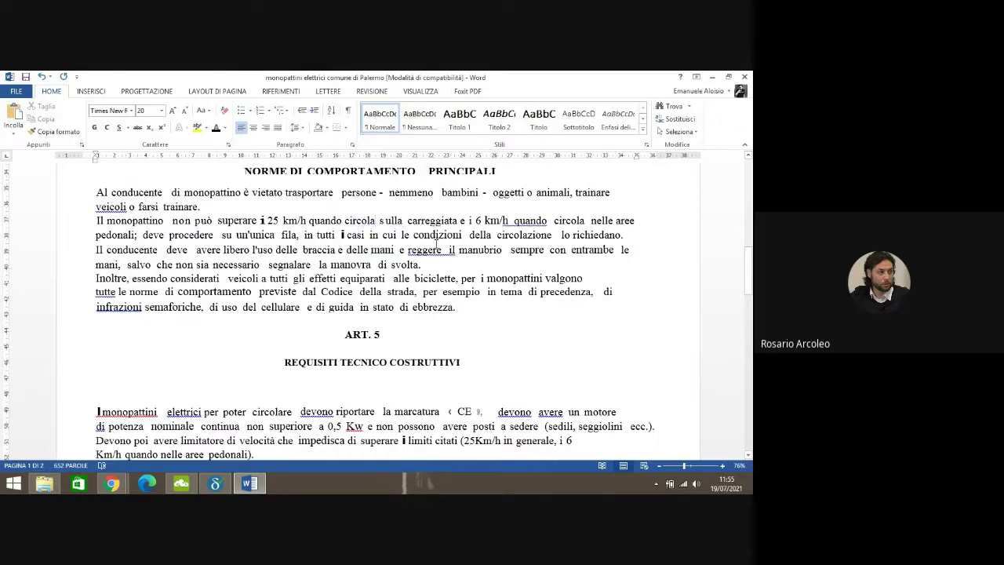
- Remove the extra spaces in "km/h quando circola nelle" and "reggere il manubrio" in the ART. 4 text
left_click(515, 222)
key("BackSpace")
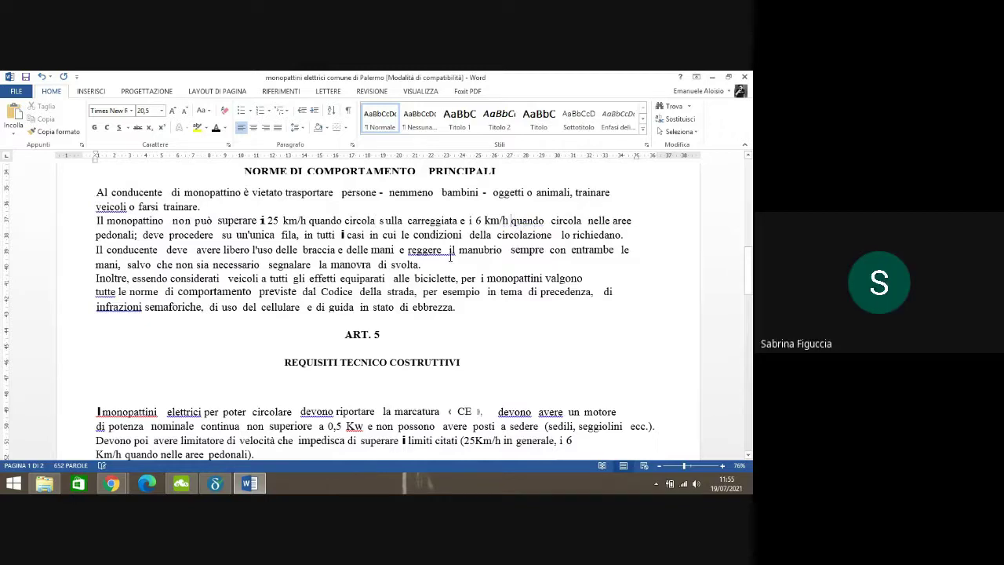
left_click(448, 249)
key("BackSpace")
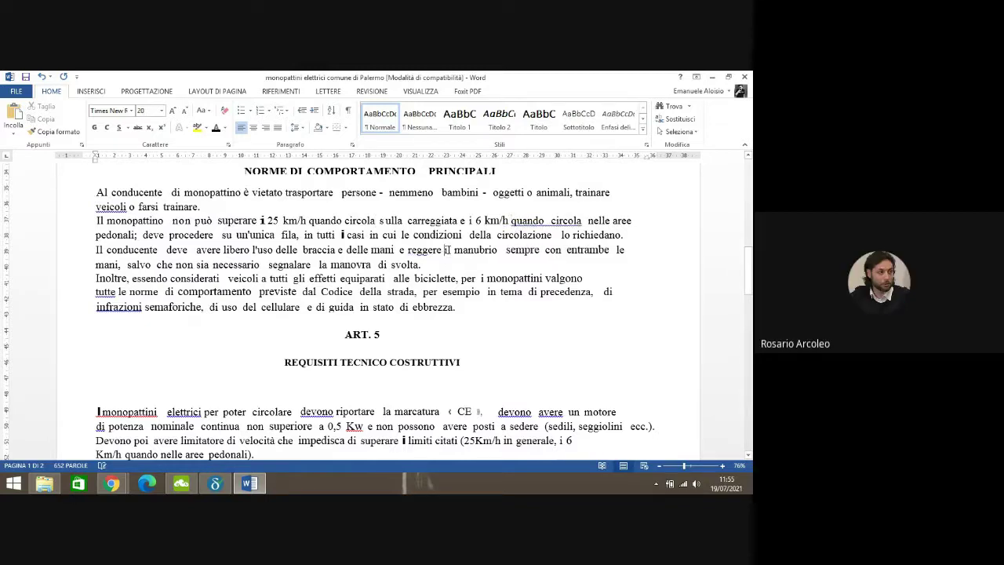
left_click(547, 223)
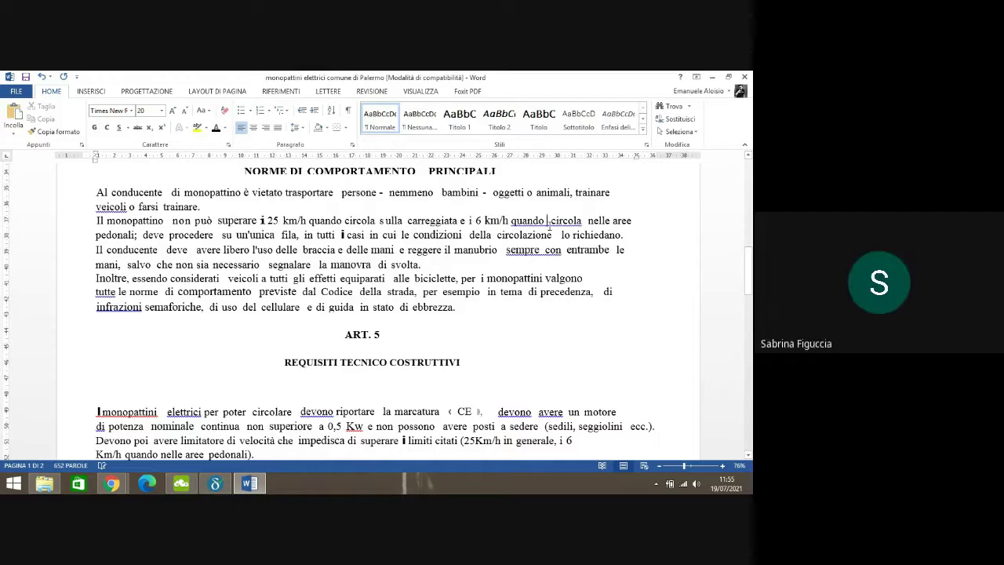
key("BackSpace")
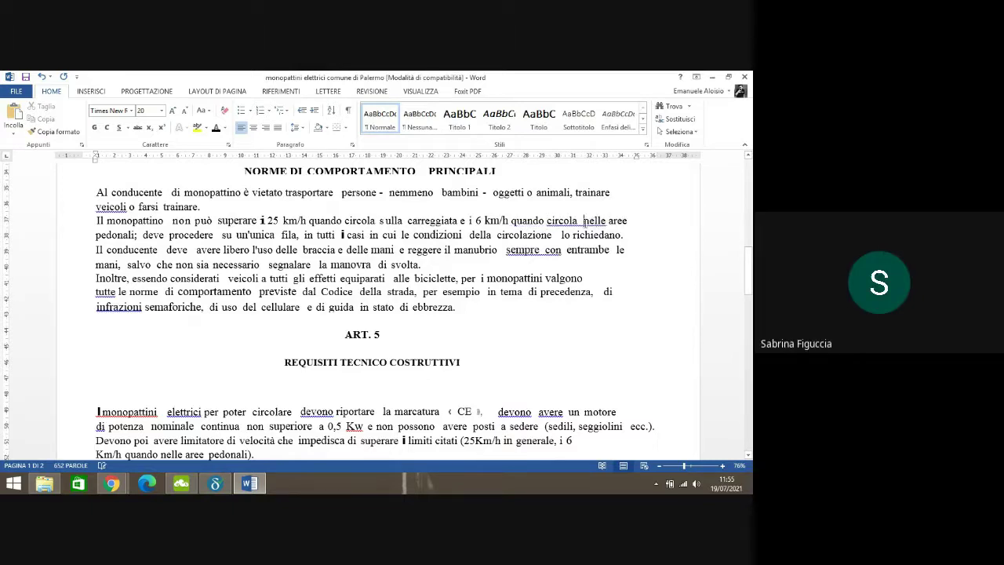
left_click(584, 224)
key("BackSpace")
- Remove the extra spaces in "sempre con" and "pedonali; deve" in ART. 4 and save the document
left_click(542, 251)
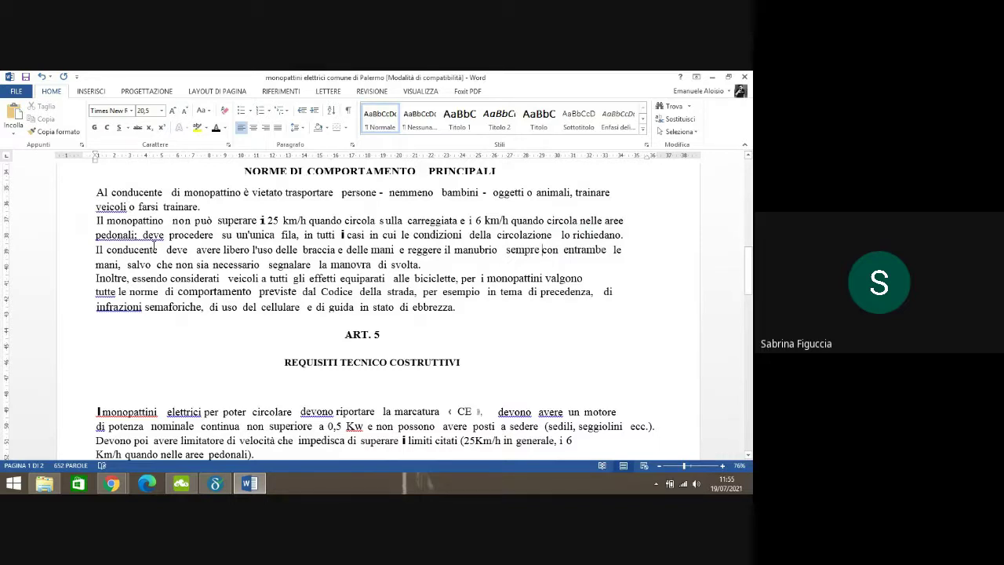
left_click(143, 234)
key("BackSpace")
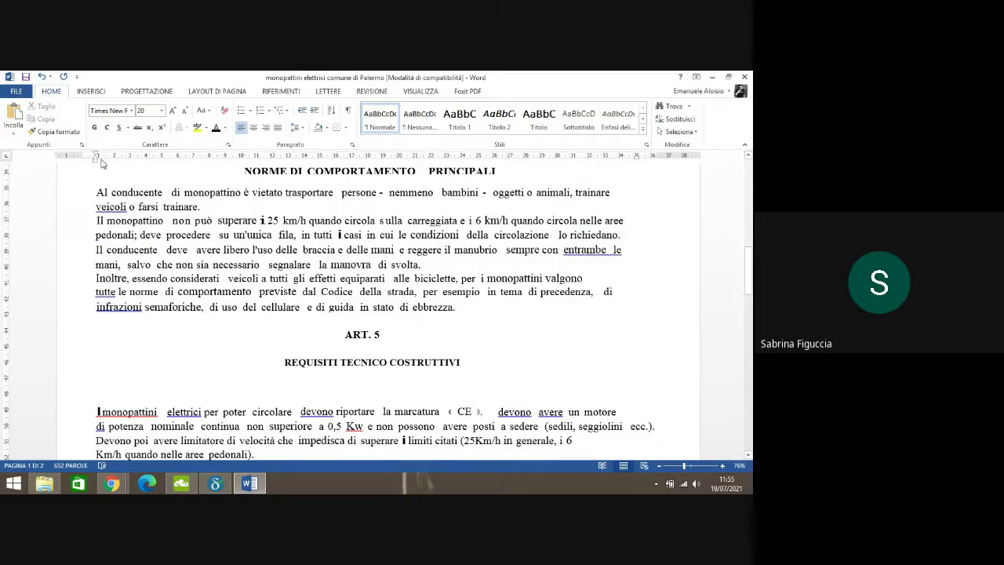
left_click(25, 76)
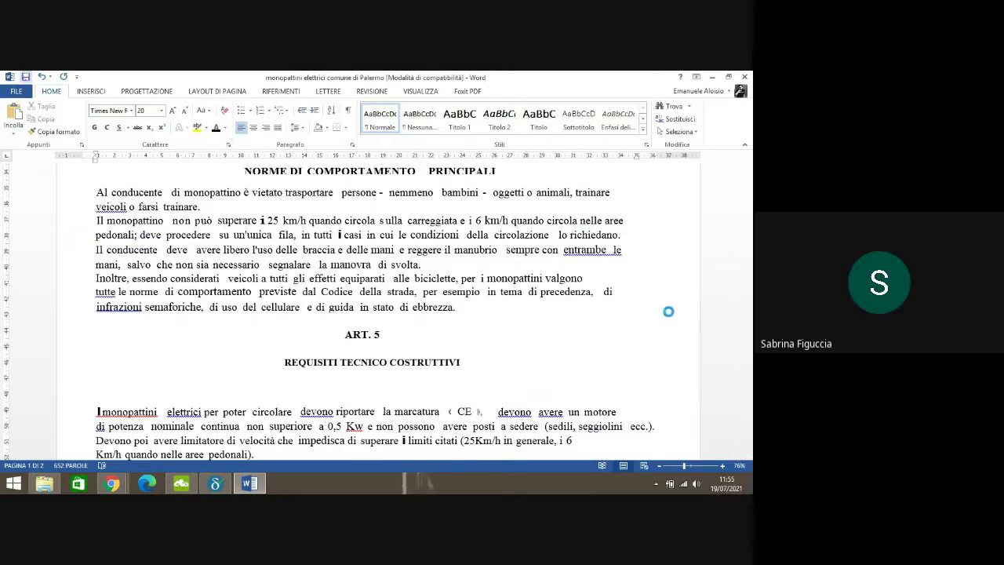
- Remove the extra space in "strada, o" and retype the "q" of "quali" in the helmet paragraph above ART. 4
left_click_drag(749, 269, 749, 245)
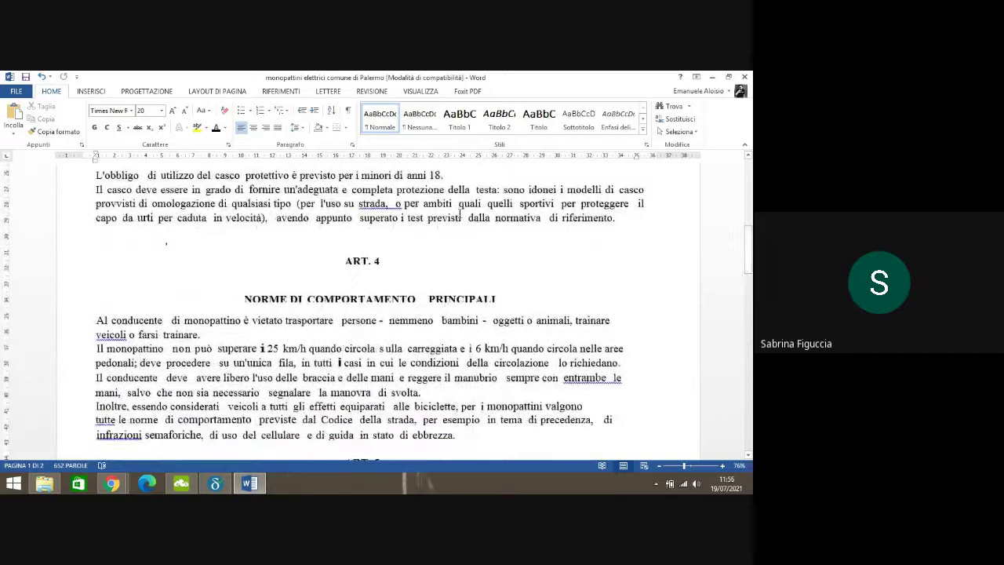
left_click(391, 204)
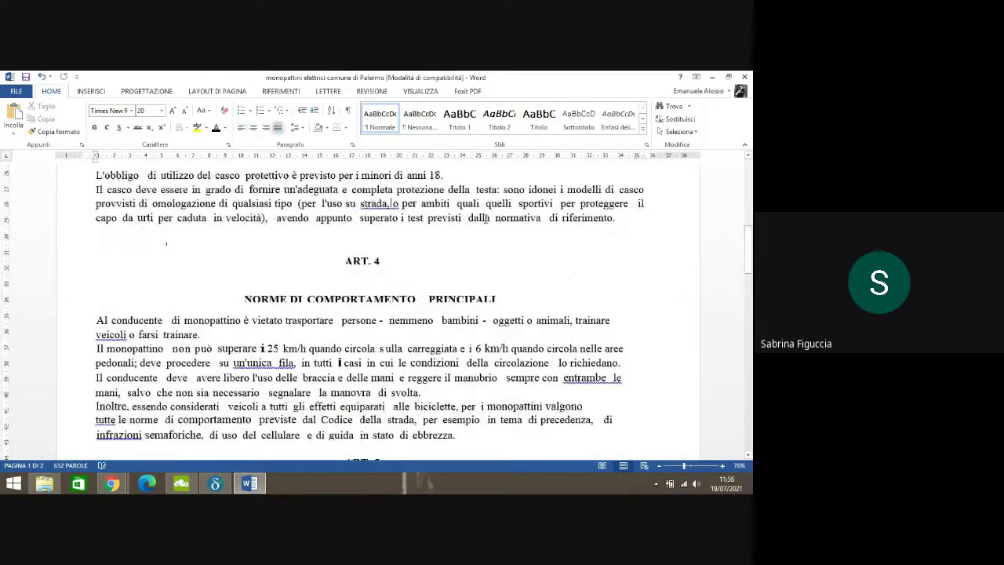
key("Delete")
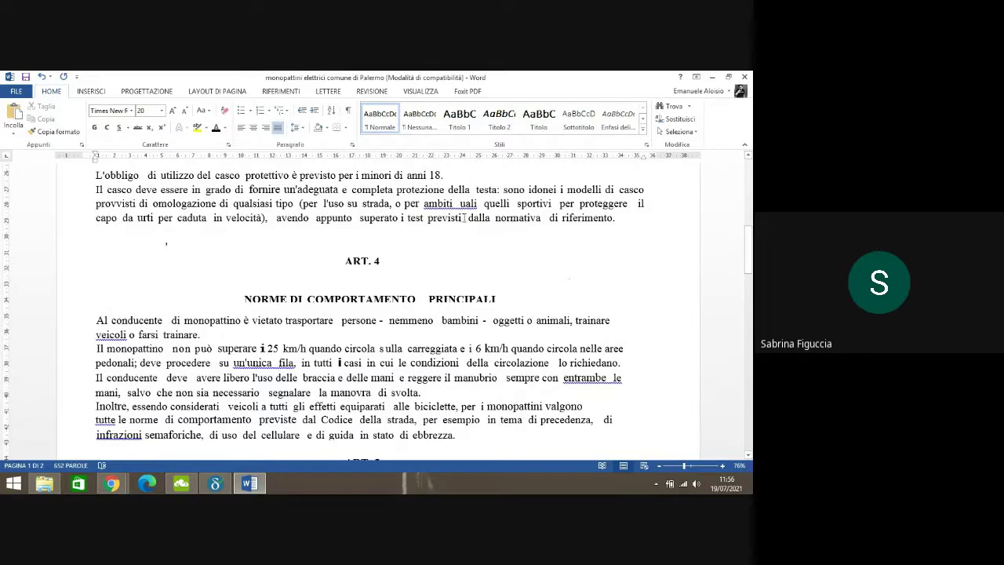
type("q")
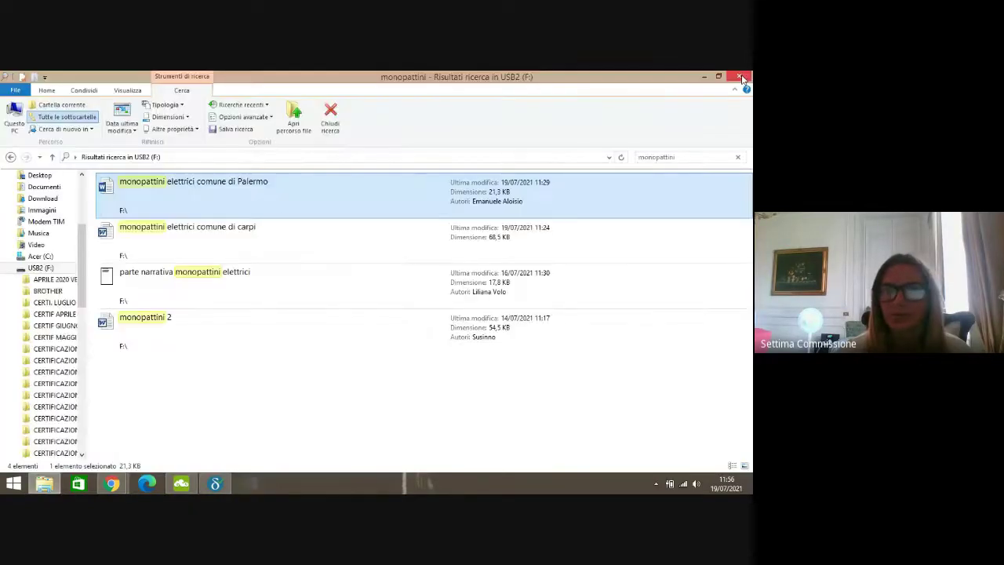
- Close the file search results and open the Word document VERBALE DEL 16.07.2021 from the VERBALI LUGLIO 2021 folder on USB2 (F:)
left_click(742, 78)
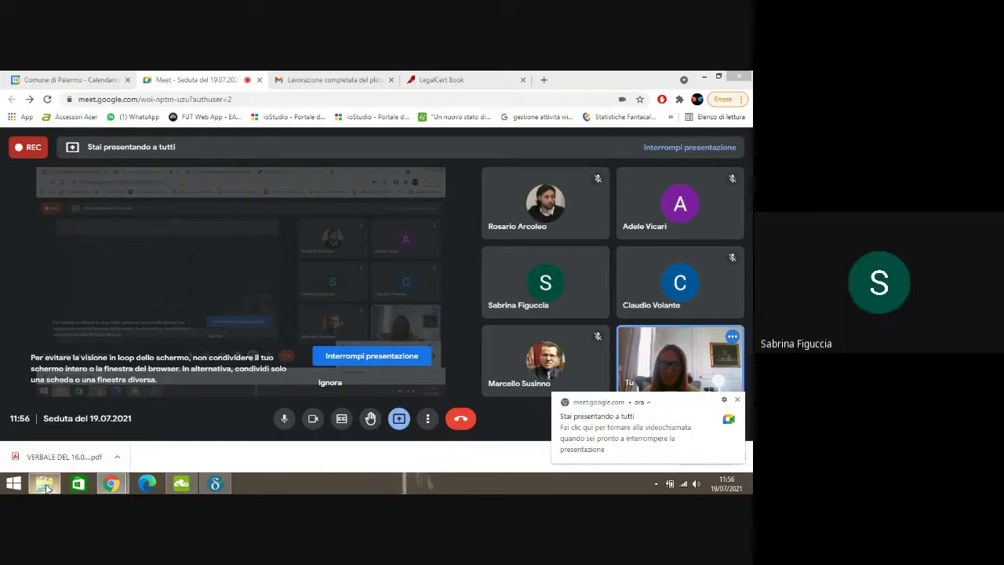
left_click(44, 485)
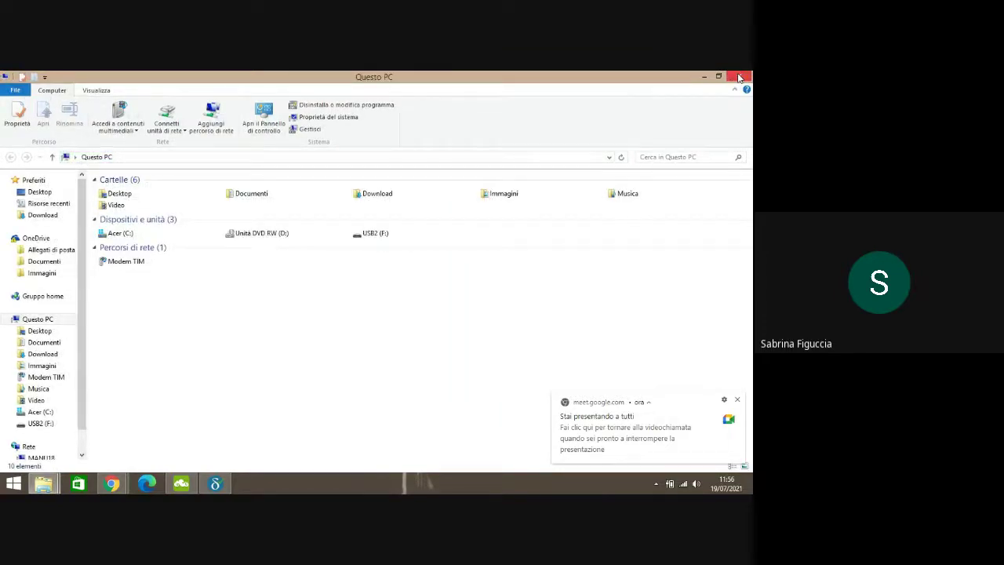
double_click(365, 234)
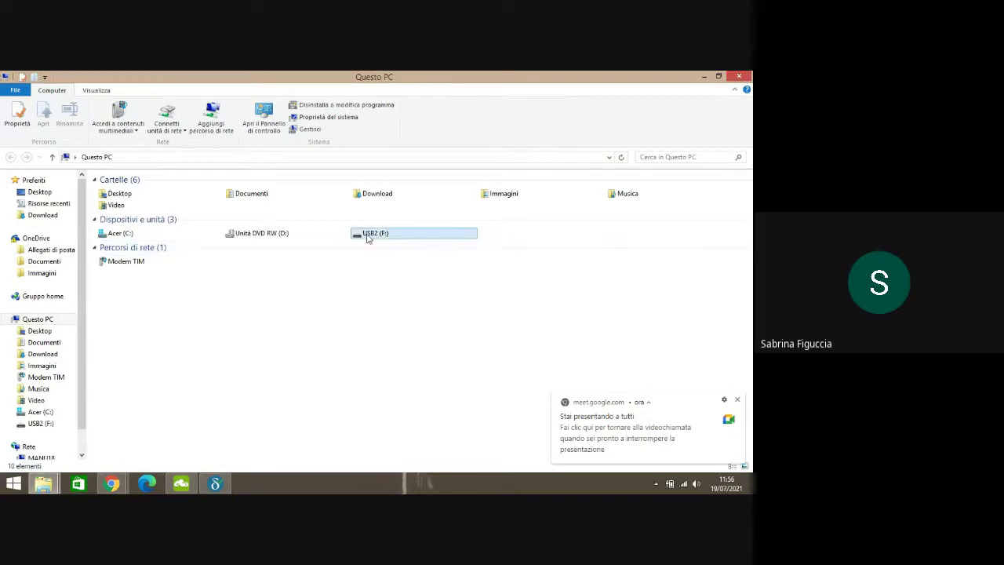
left_click_drag(748, 212, 748, 269)
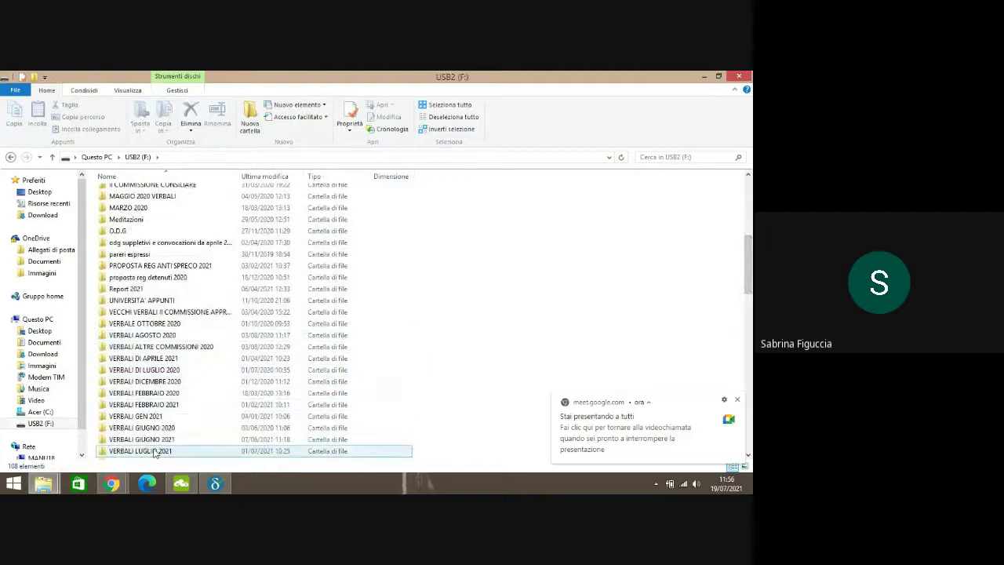
double_click(213, 451)
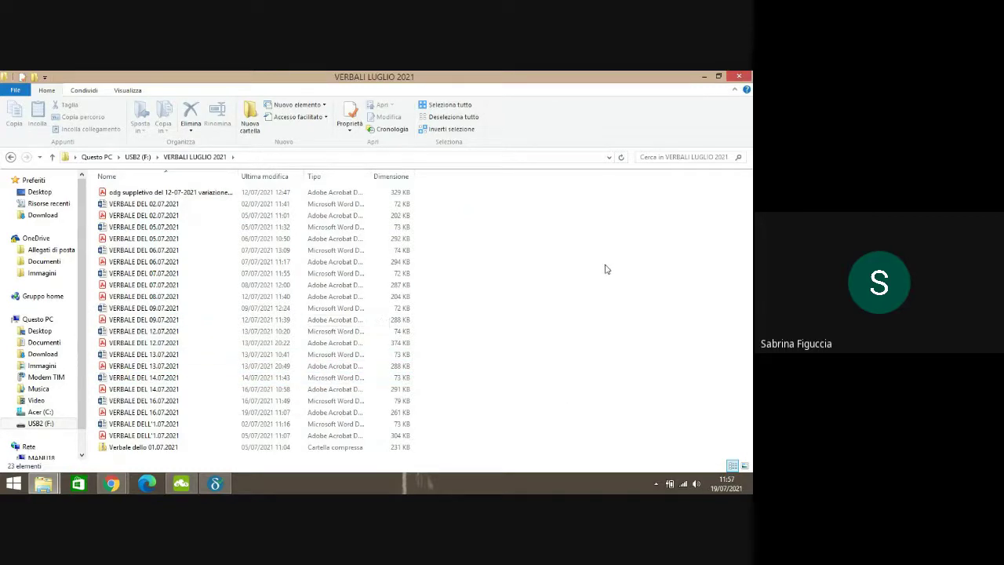
double_click(135, 404)
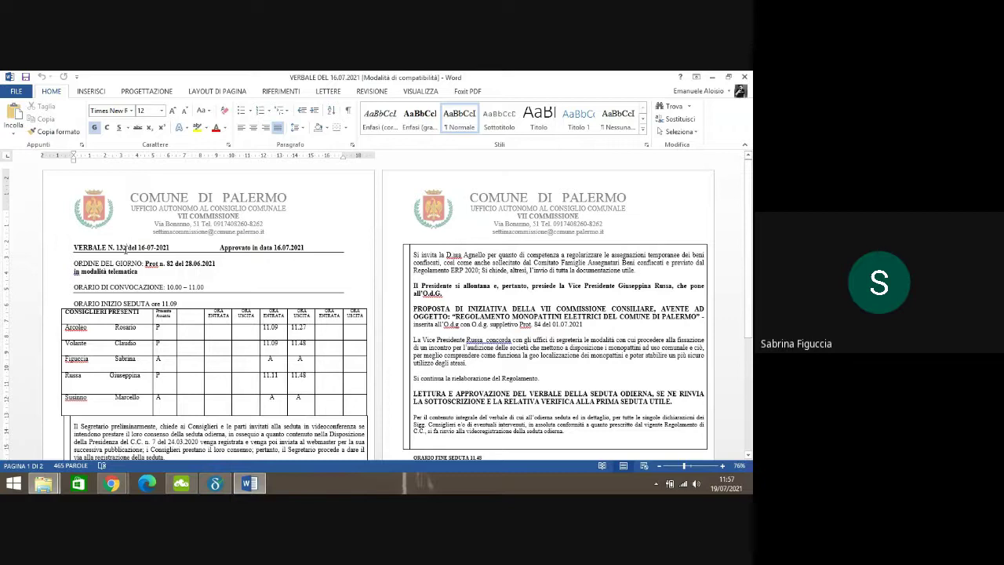
key("BackSpace")
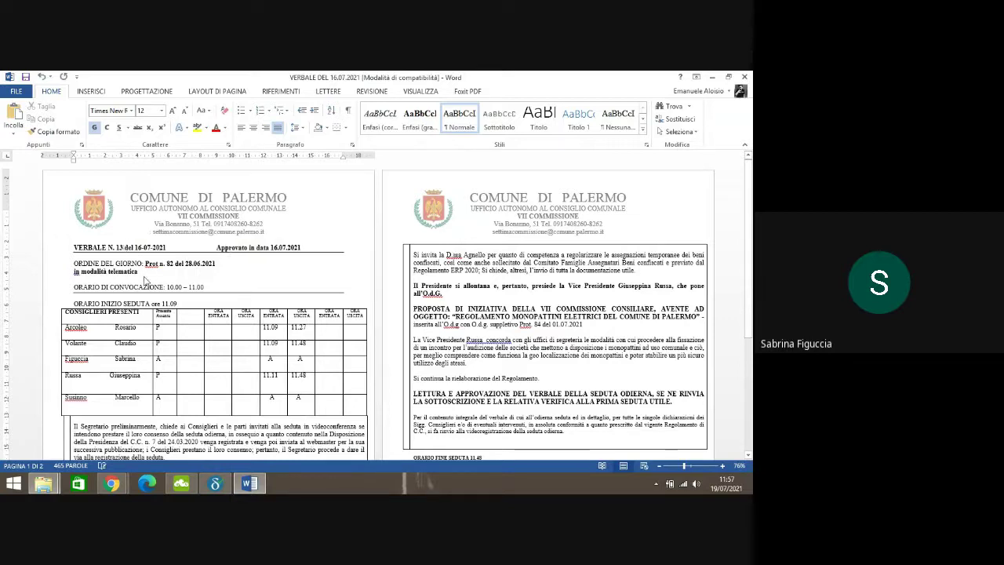
type("3")
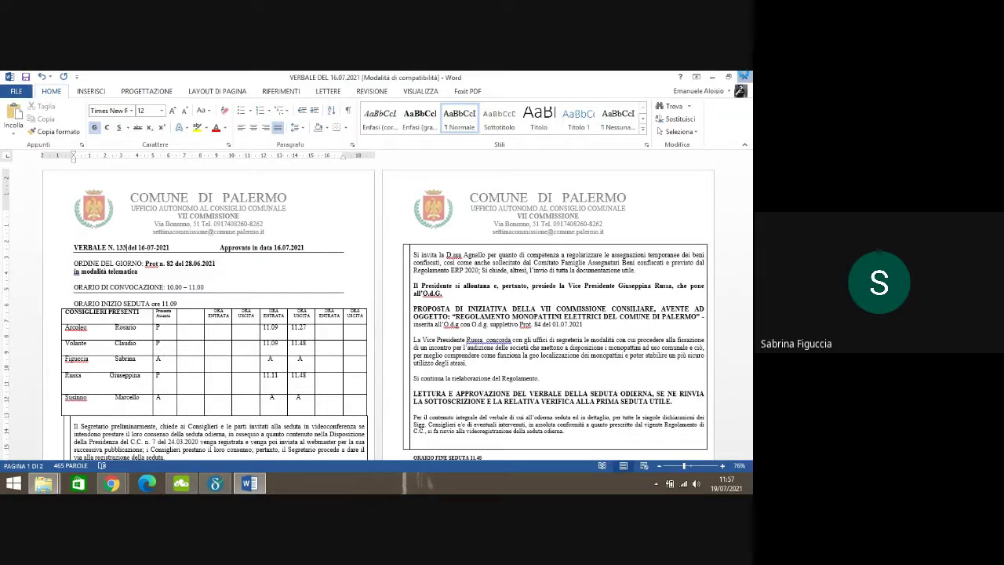
left_click(745, 76)
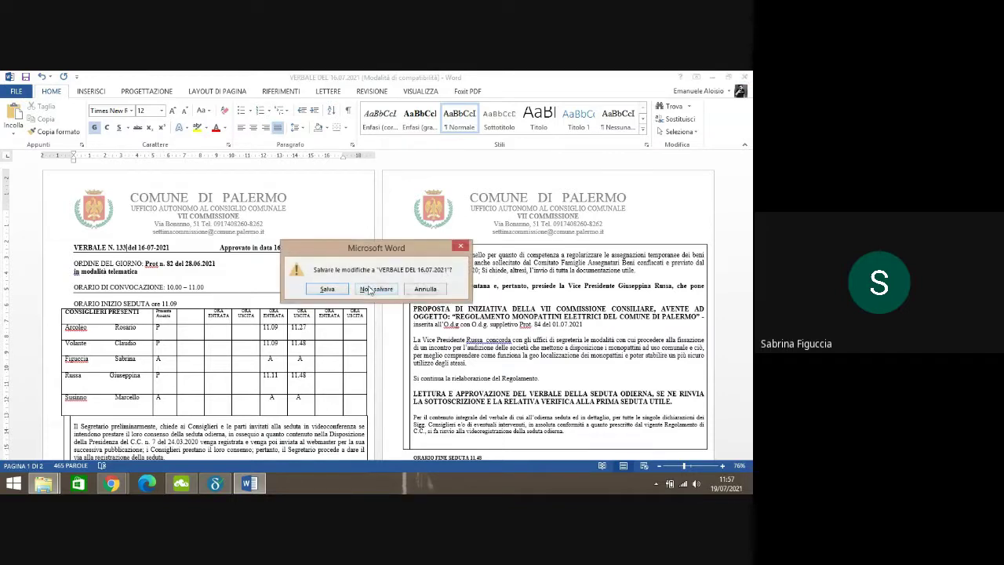
left_click(370, 290)
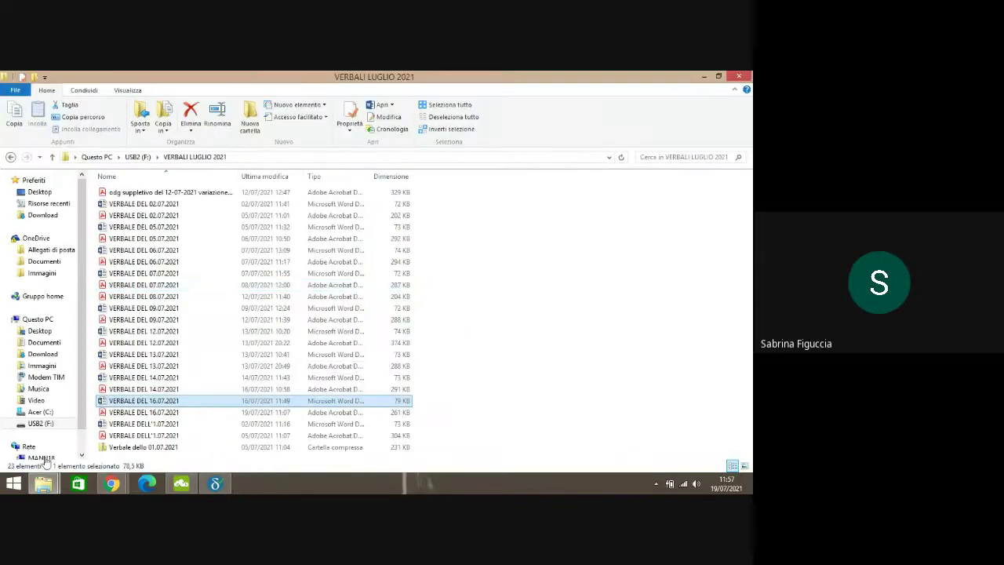
- Reopen VERBALE DEL 16.07.2021, examine its header, attendance table and text in reading mode and print layout, and close it
left_click(122, 402)
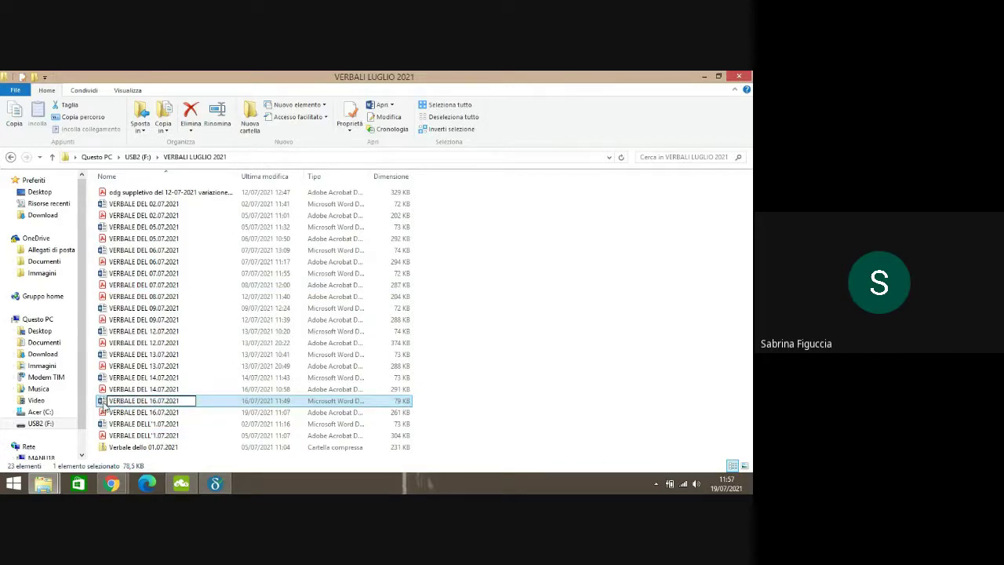
double_click(104, 404)
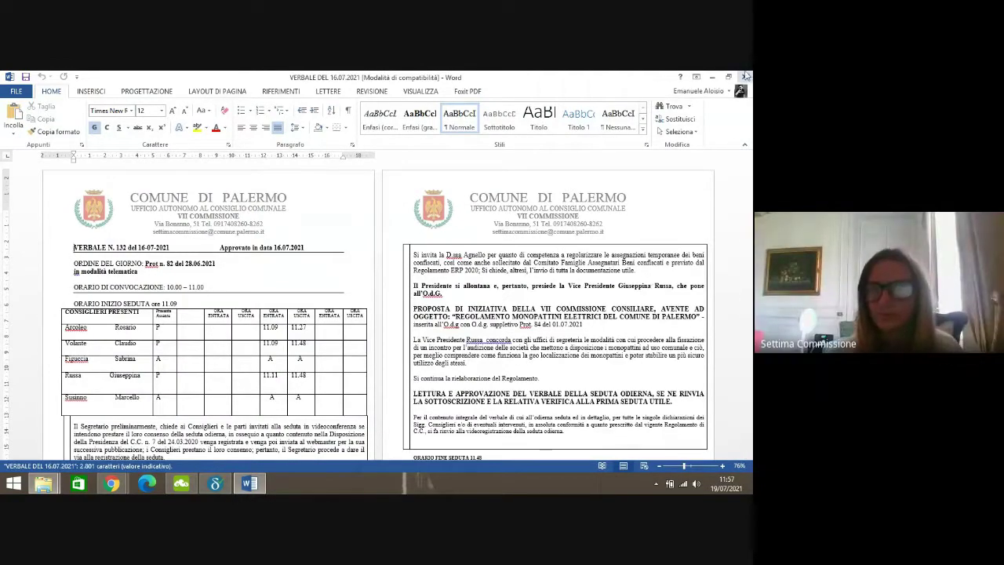
mouse_move(747, 78)
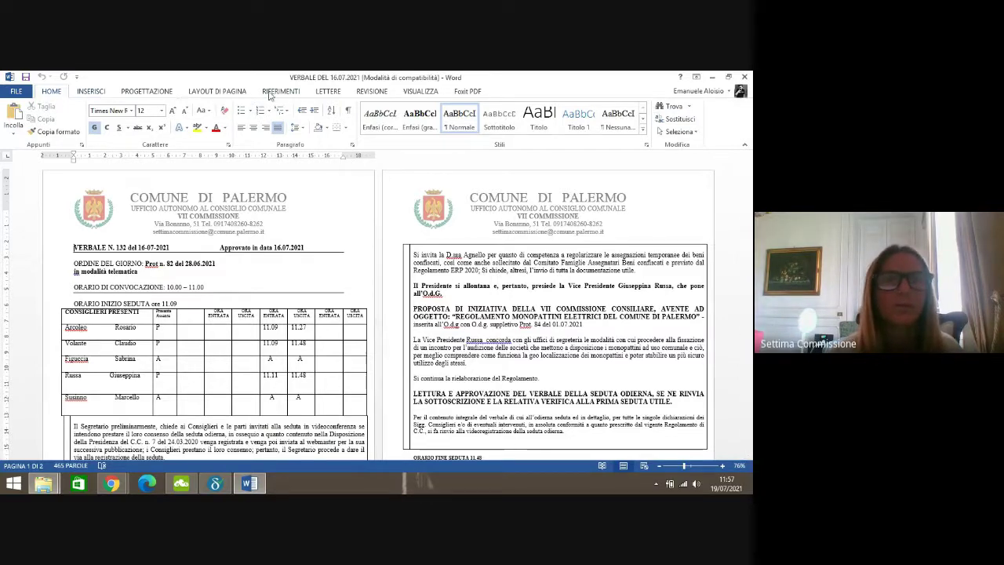
left_click(420, 92)
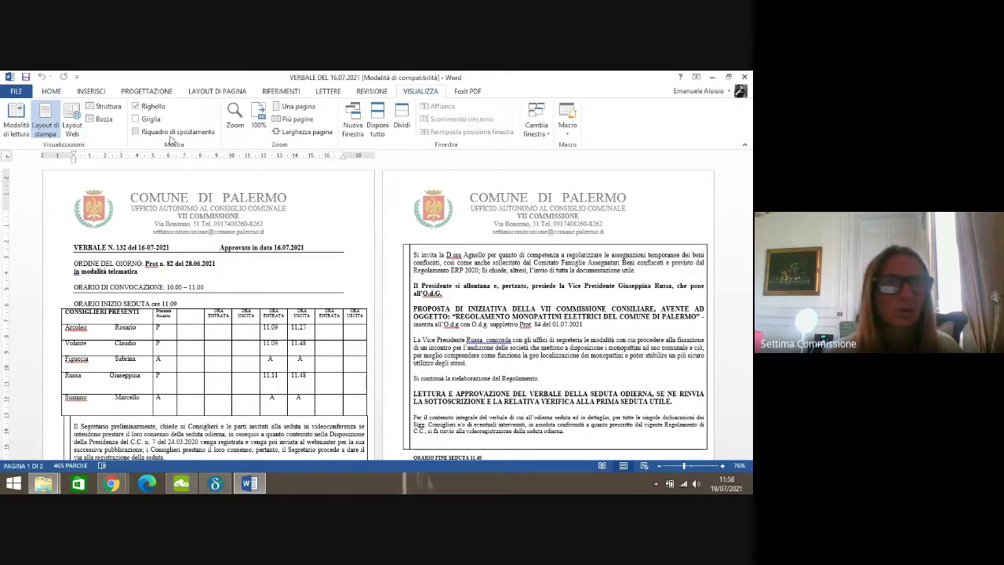
left_click(18, 118)
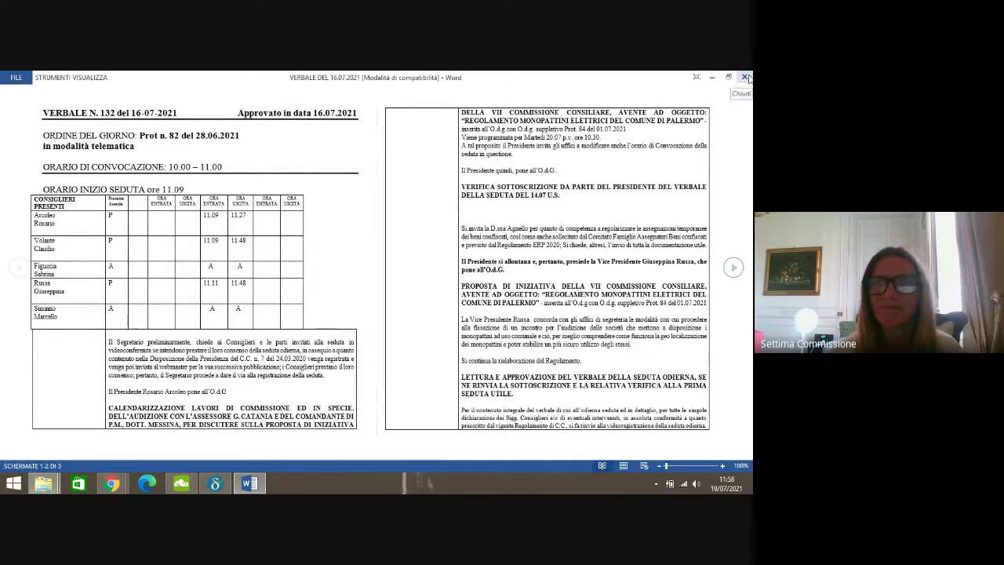
left_click(91, 78)
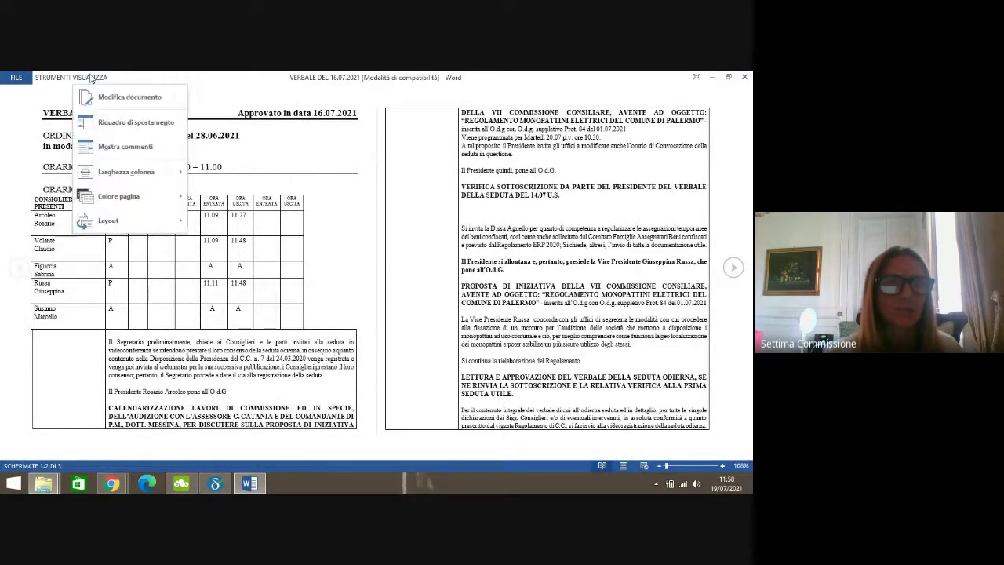
left_click(106, 96)
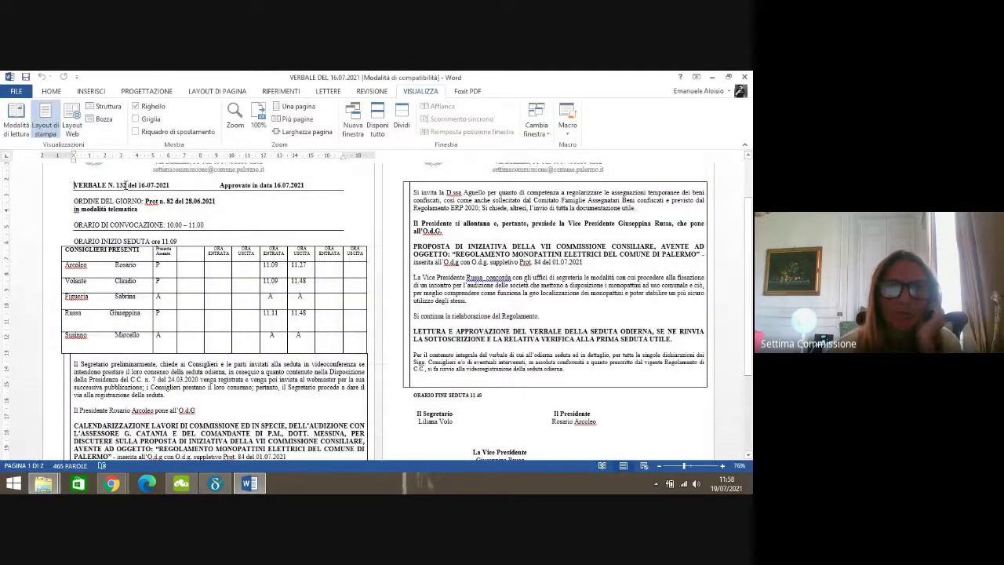
mouse_move(748, 227)
left_mouse_down()
mouse_move(750, 292)
mouse_move(748, 222)
left_mouse_up()
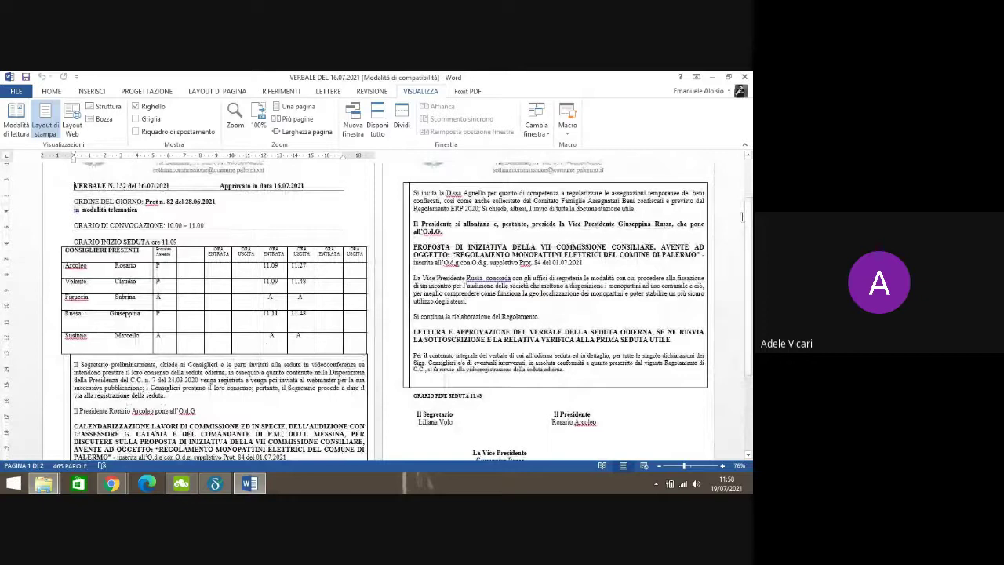
left_click_drag(749, 226, 749, 219)
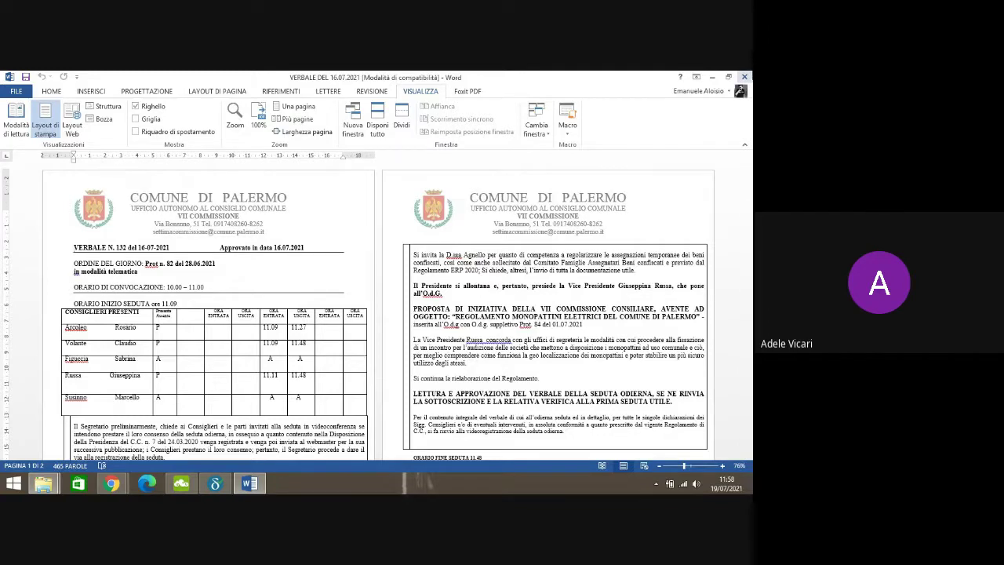
left_click(745, 77)
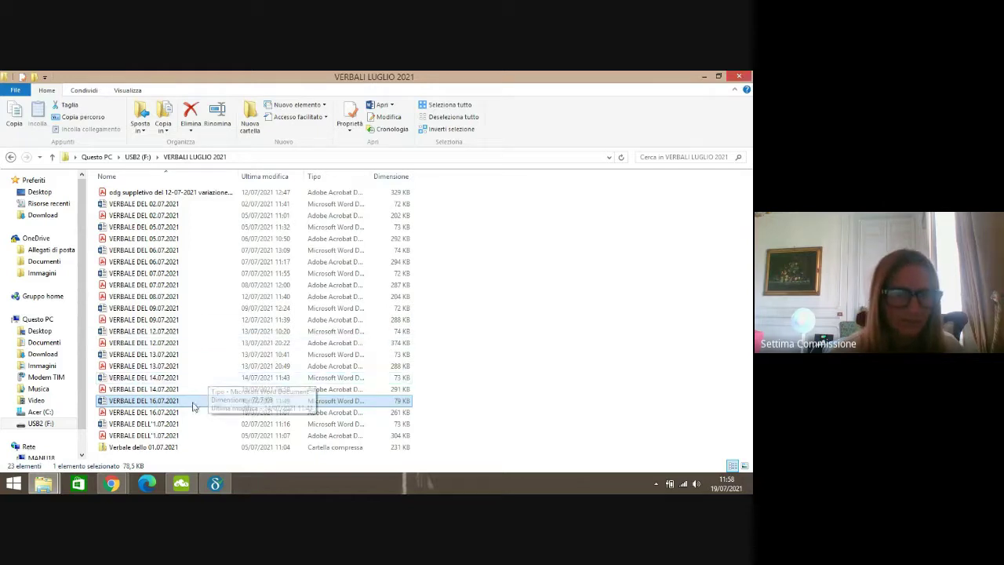
- Check the header of the Word document VERBALE DEL 14.07.2021, close it and return to the VERBALI LUGLIO 2021 folder
double_click(155, 378)
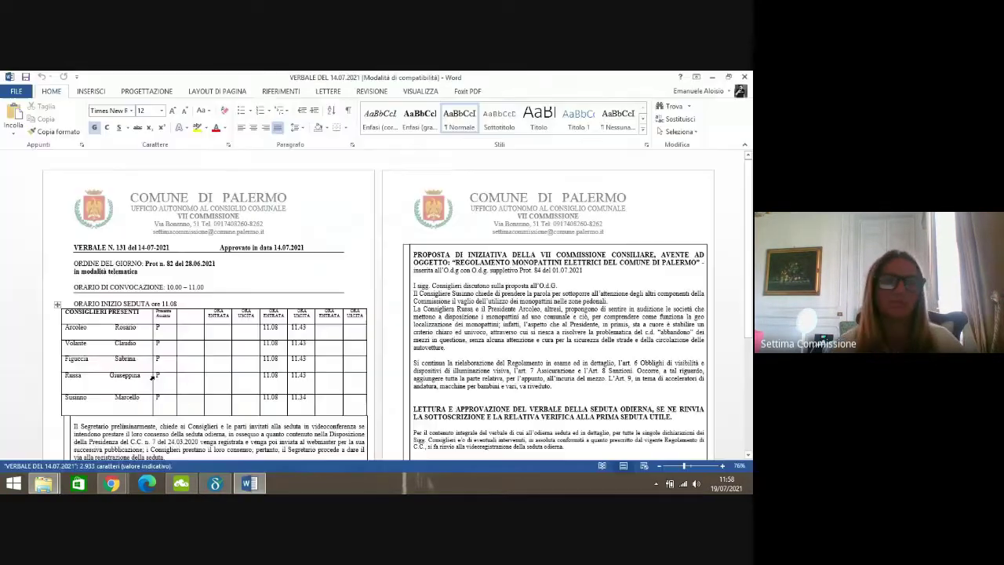
left_click(744, 76)
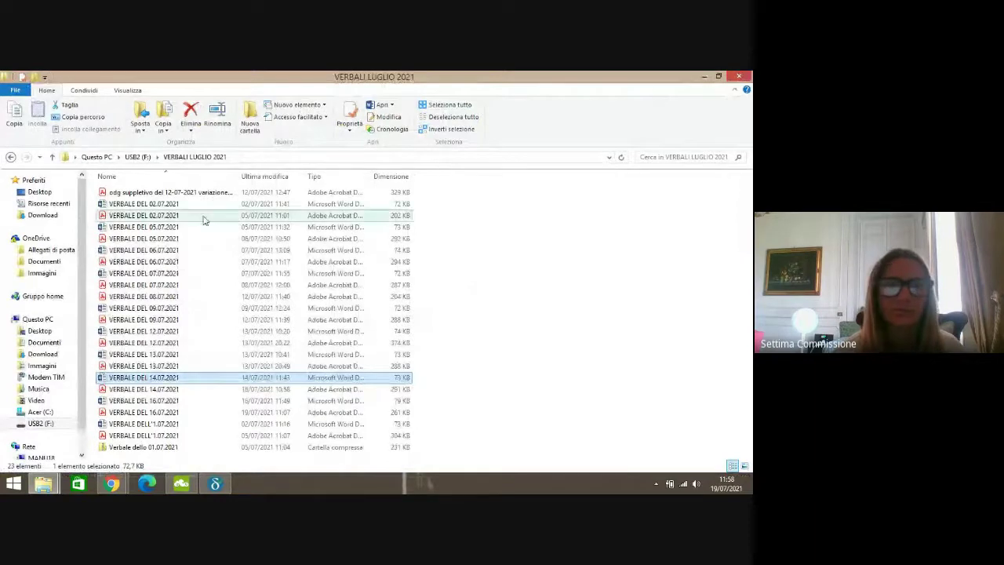
left_click(140, 157)
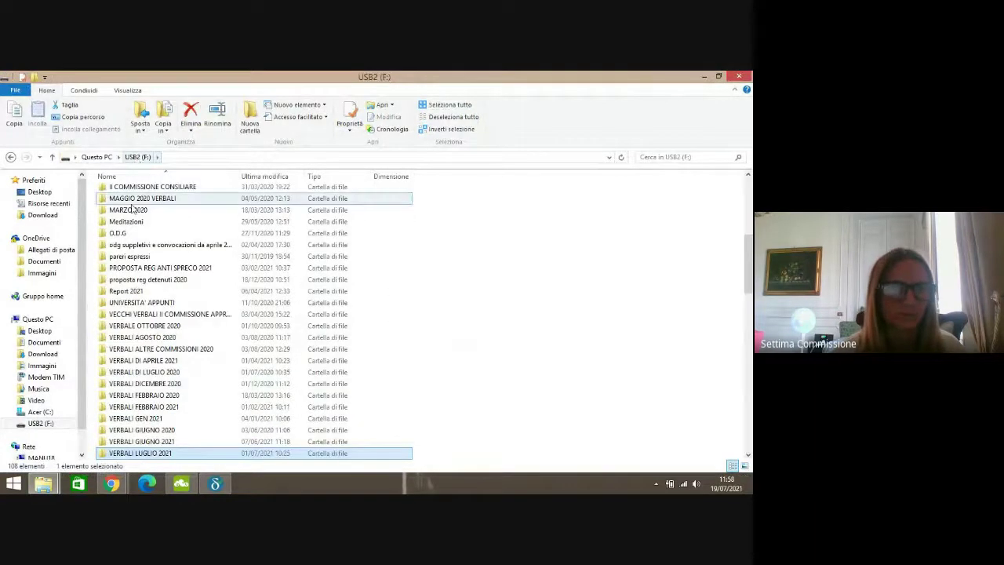
double_click(134, 453)
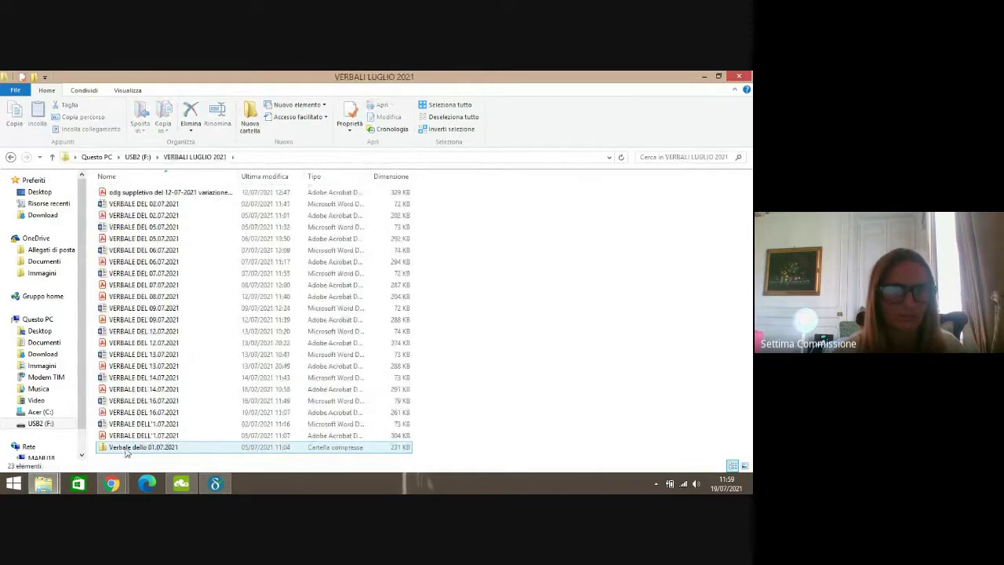
- Open the Word document VERBALE DEL 16.07.2021 and change its heading to VERBALE N. 133 del 19-07-2021
double_click(131, 401)
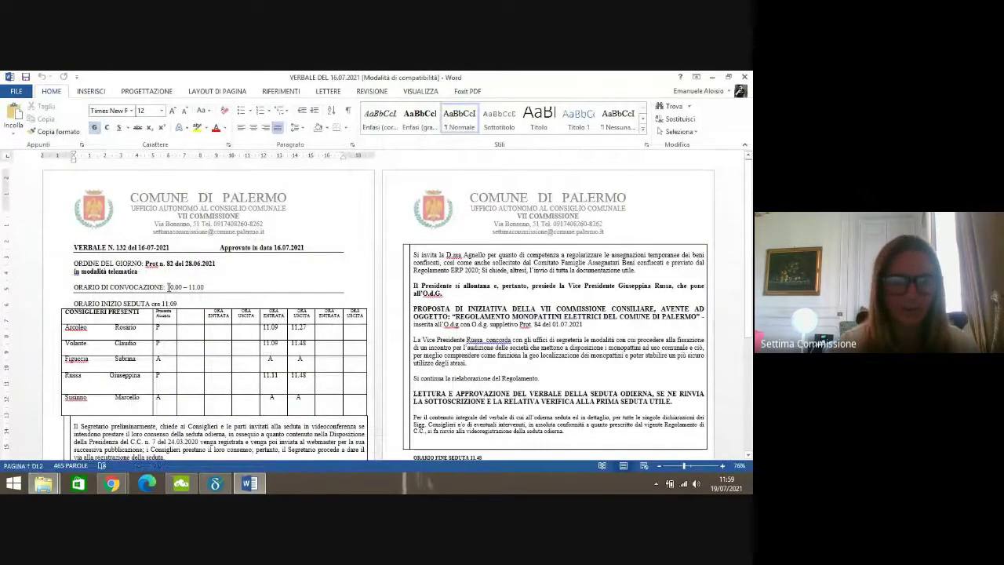
key("BackSpace")
type("3")
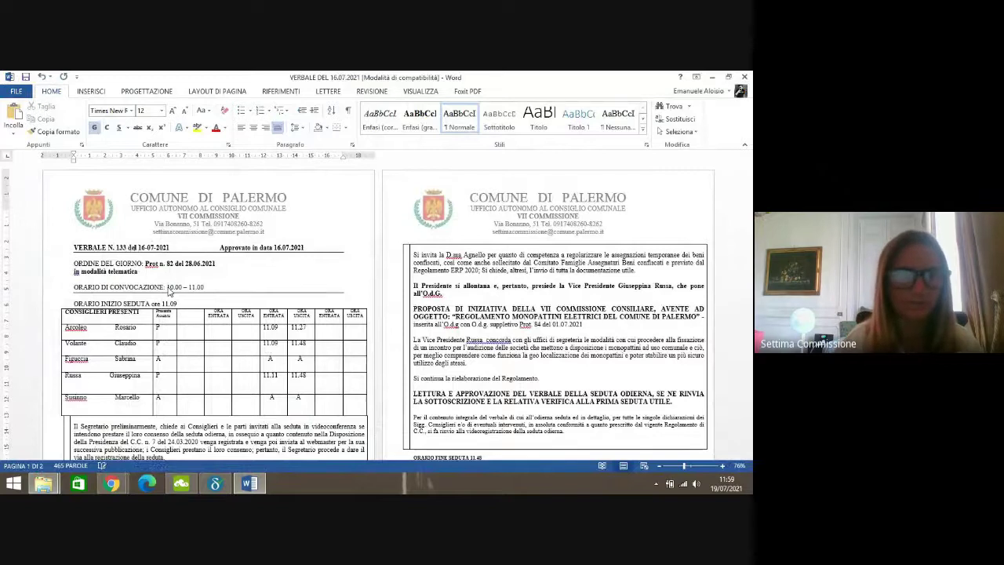
key("Right")
key("Right")
key("Right")
key("Right")
key("Right")
key("Right")
key("Right")
key("BackSpace")
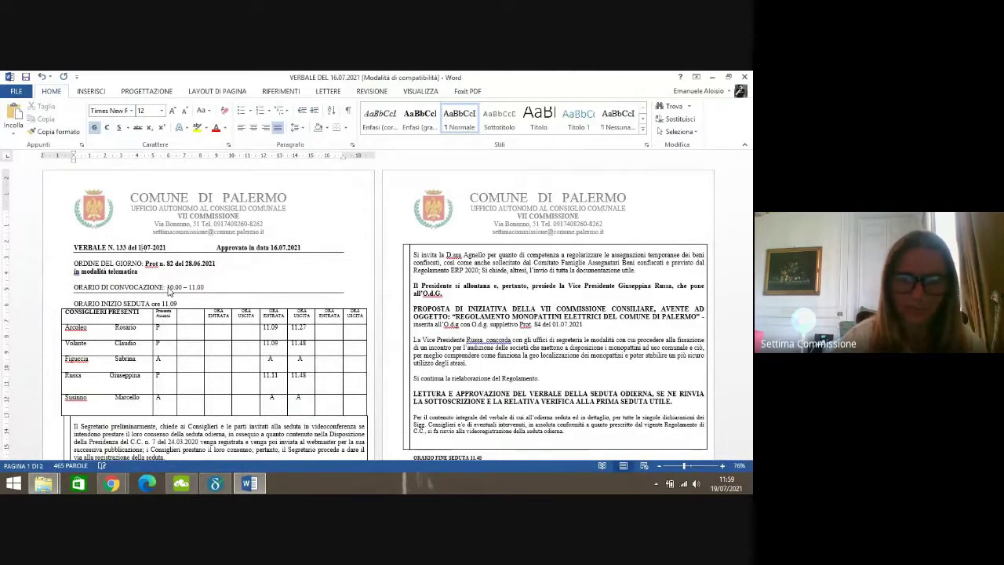
type("9")
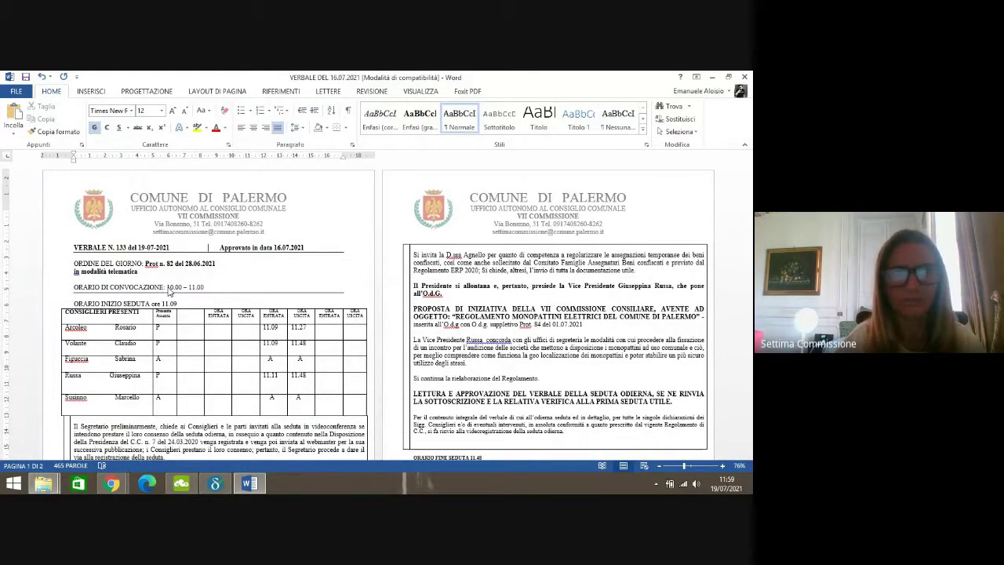
- Set the approval date in the heading line to 19.07.2021
key("ctrl+Right")
key("ctrl+Right")
key("ctrl+Right")
key("ctrl+Right")
key("ctrl+Right")
key("ctrl+Right")
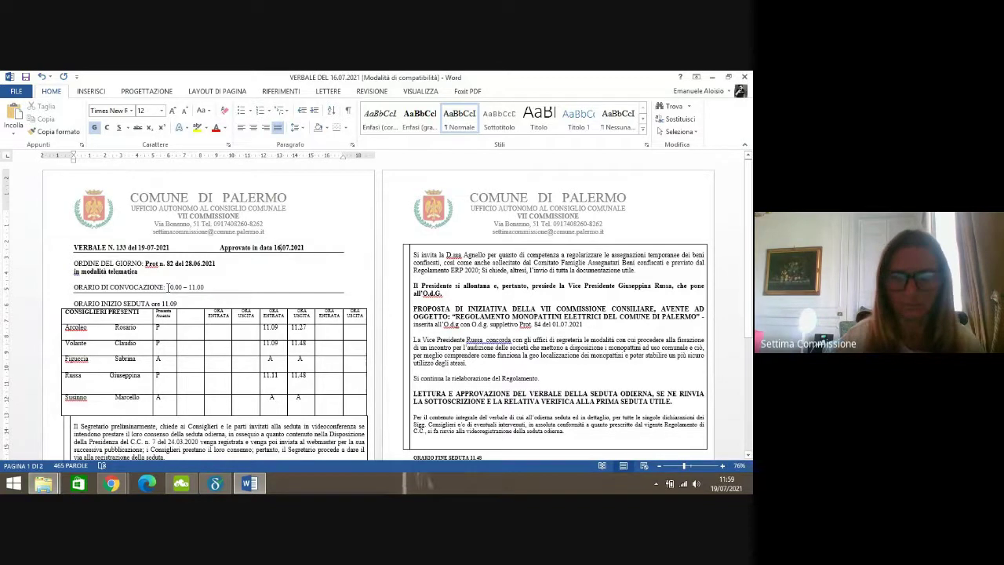
key("BackSpace")
type("9")
- Set the session start time in the ORARIO INIZIO SEDUTA line to 11.05
key("Down")
key("Down")
key("Down")
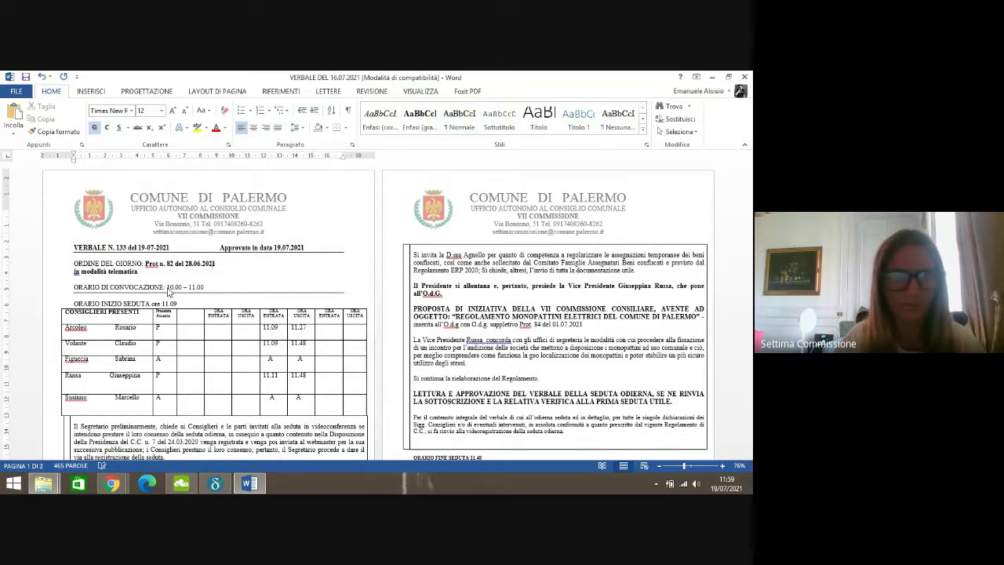
key("Down")
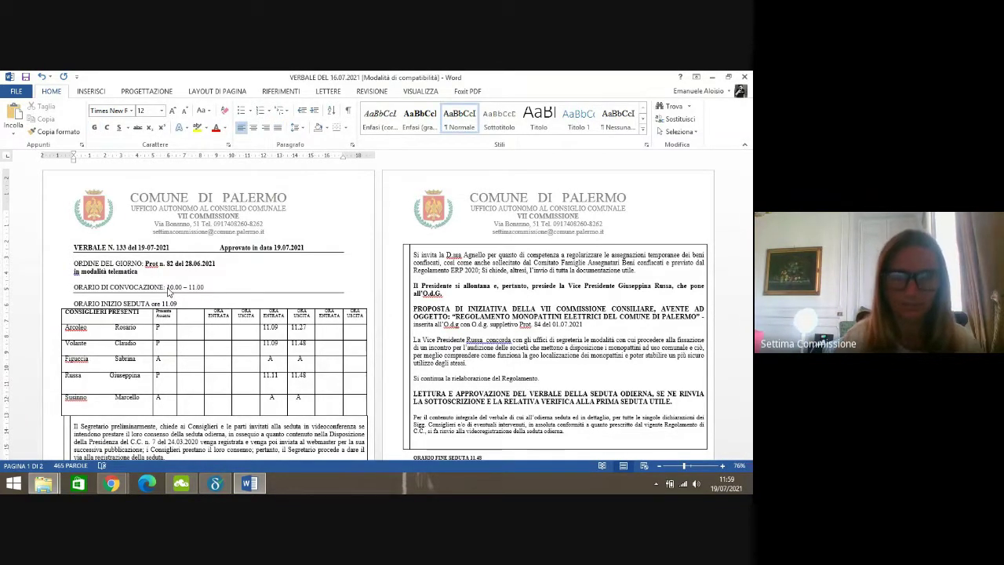
key("End")
key("BackSpace")
type("5")
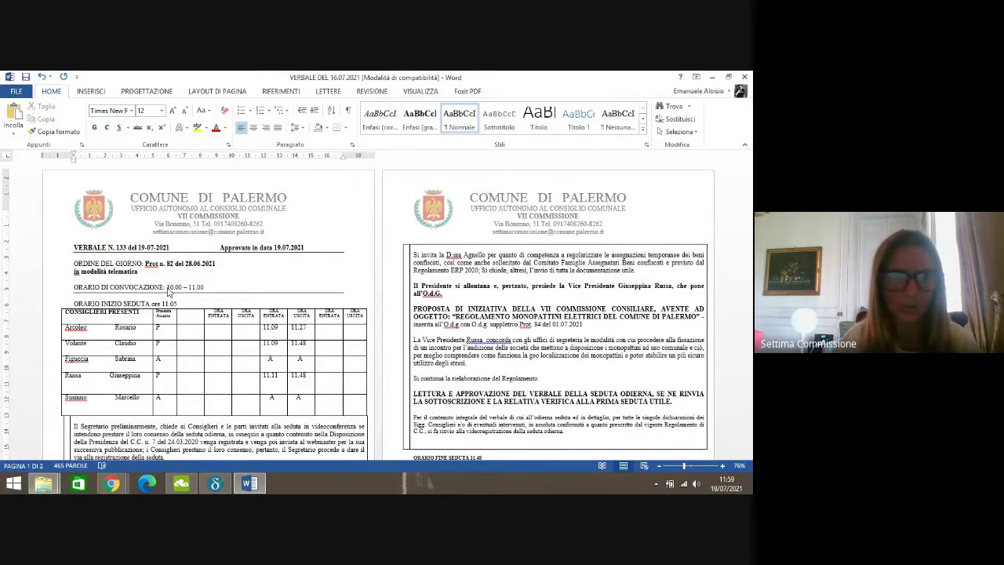
- Enter 11.05 as entry time for the first, third and fifth councillors and cut the second and fourth entries to "11."
key("Down")
key("Down")
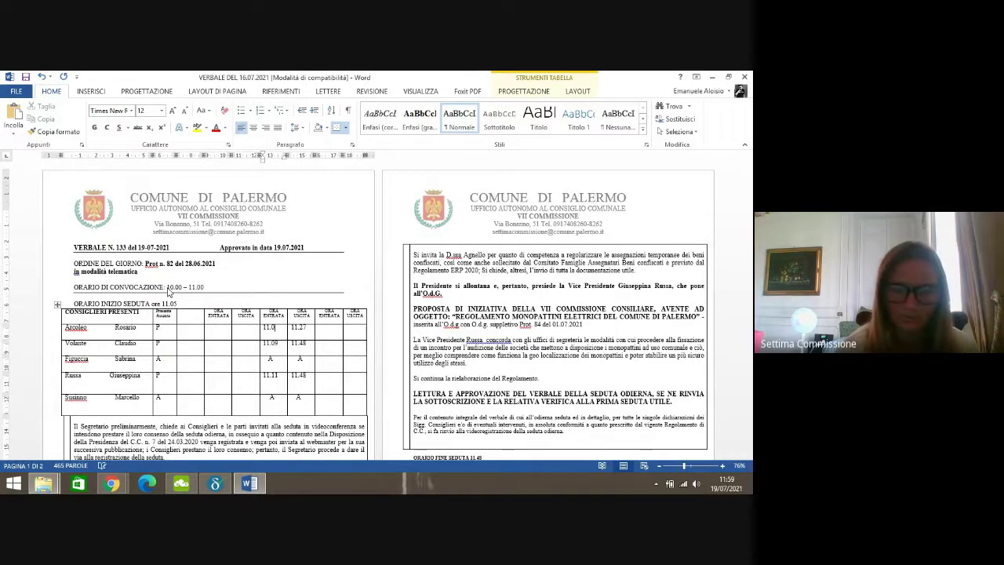
type("5")
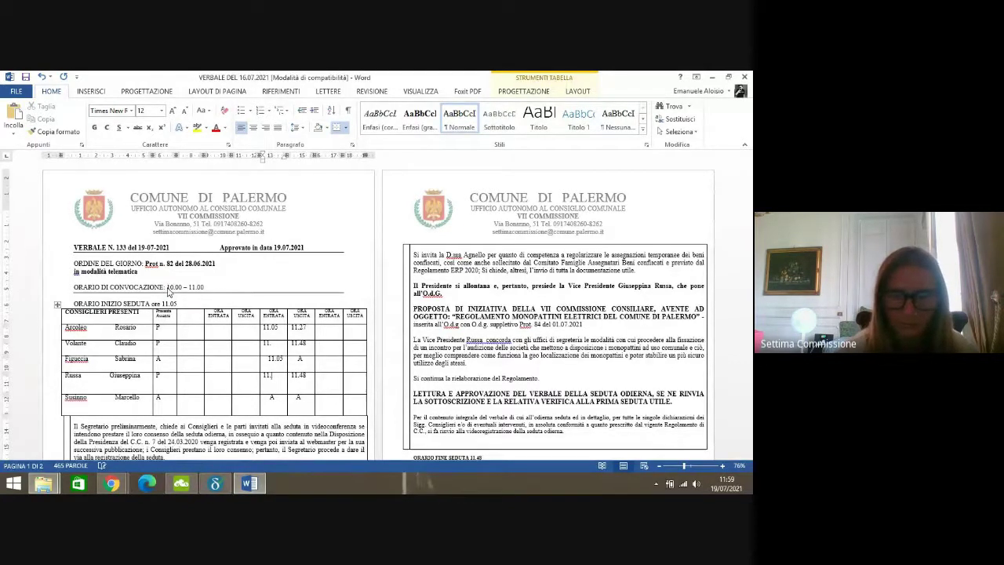
key("Down")
type("11.0")
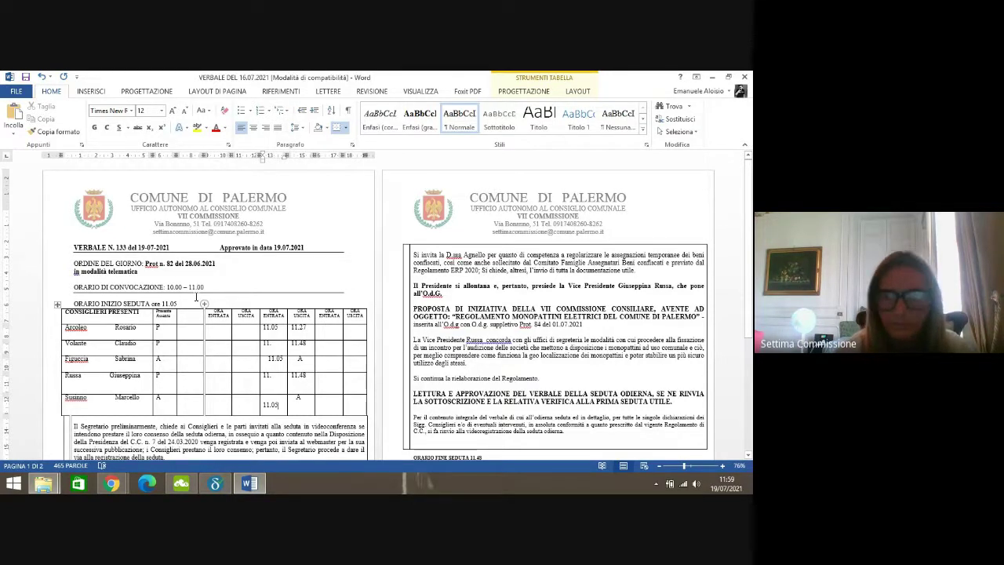
- Mark the third and fifth councillors in the attendance table as present with P
left_click(161, 357)
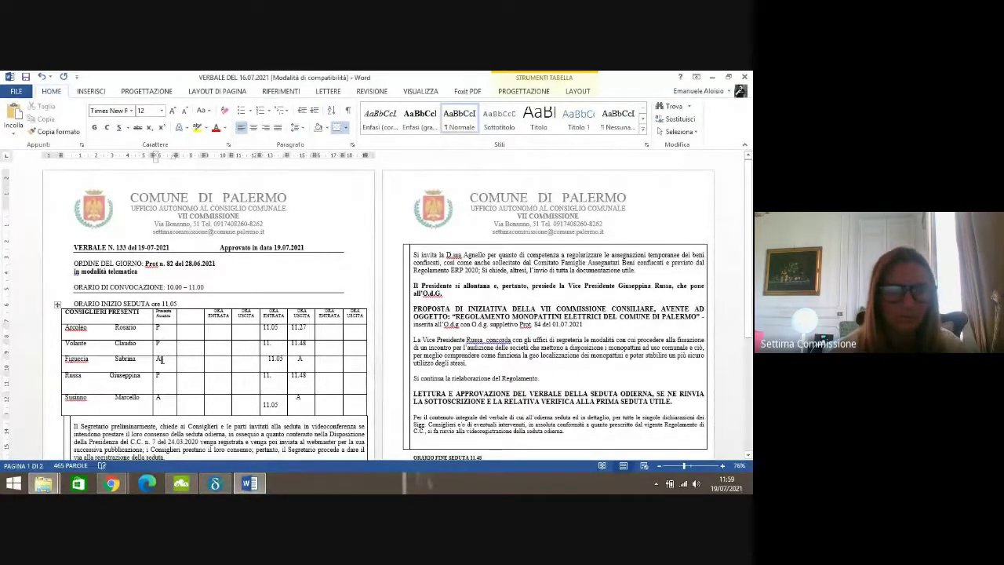
key("BackSpace")
type("P")
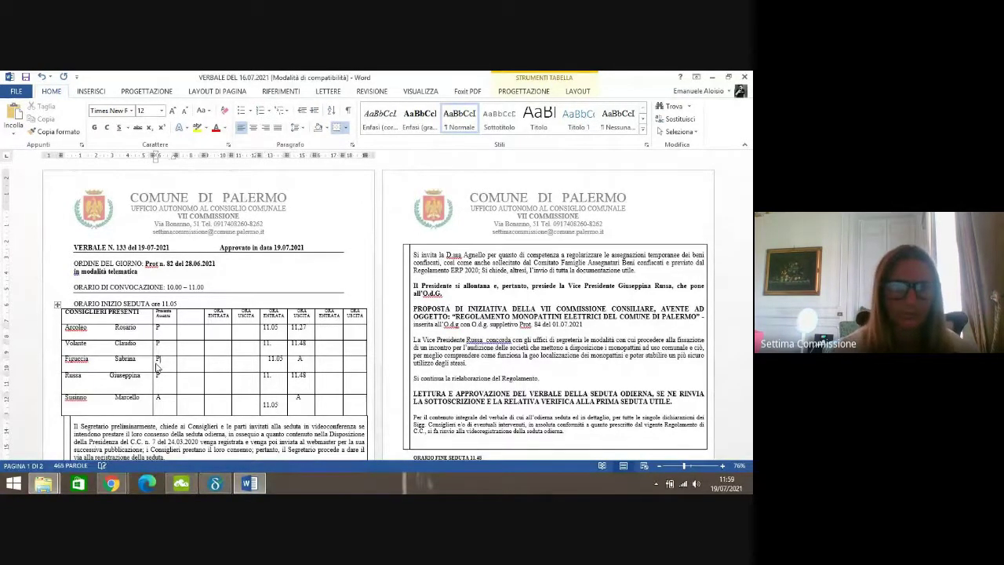
left_click(162, 397)
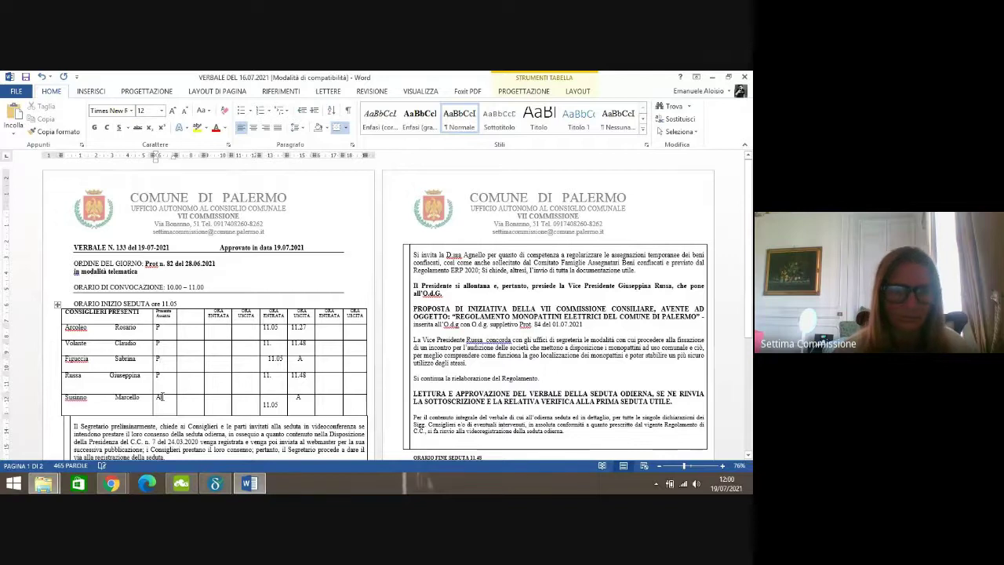
key("BackSpace")
type("P")
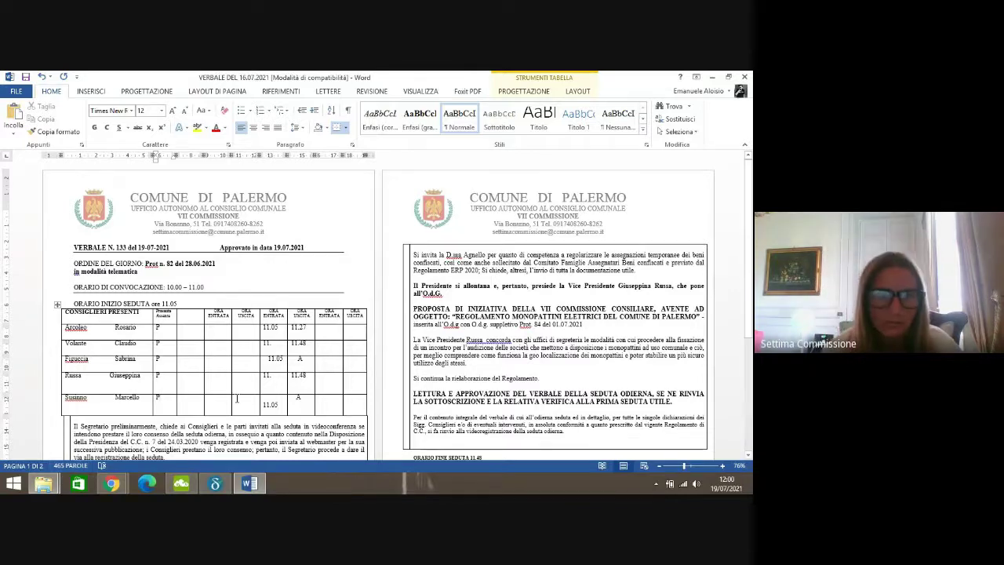
- Complete the second councillor's entry time in the attendance table as 11.16
left_click(278, 347)
type("1")
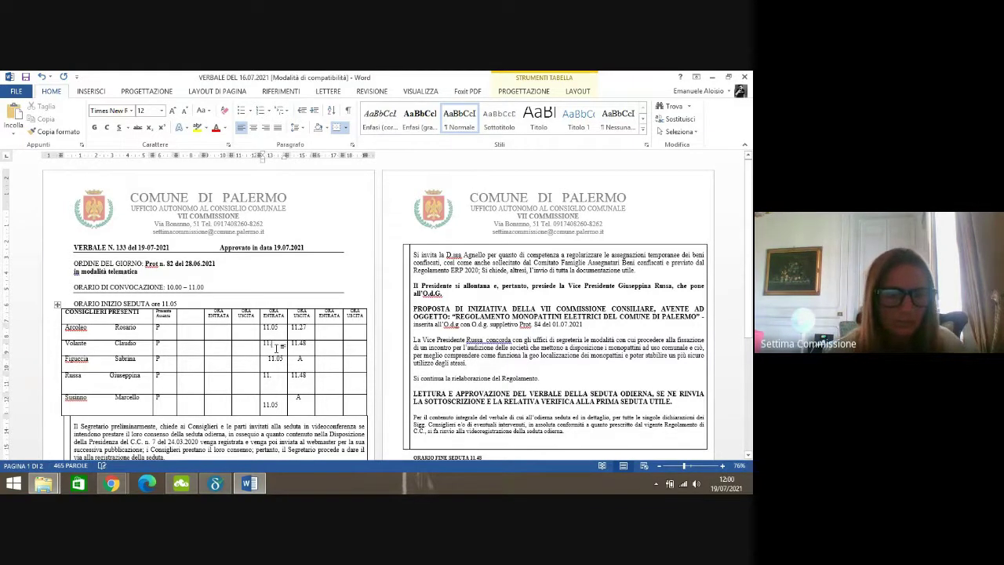
type("6")
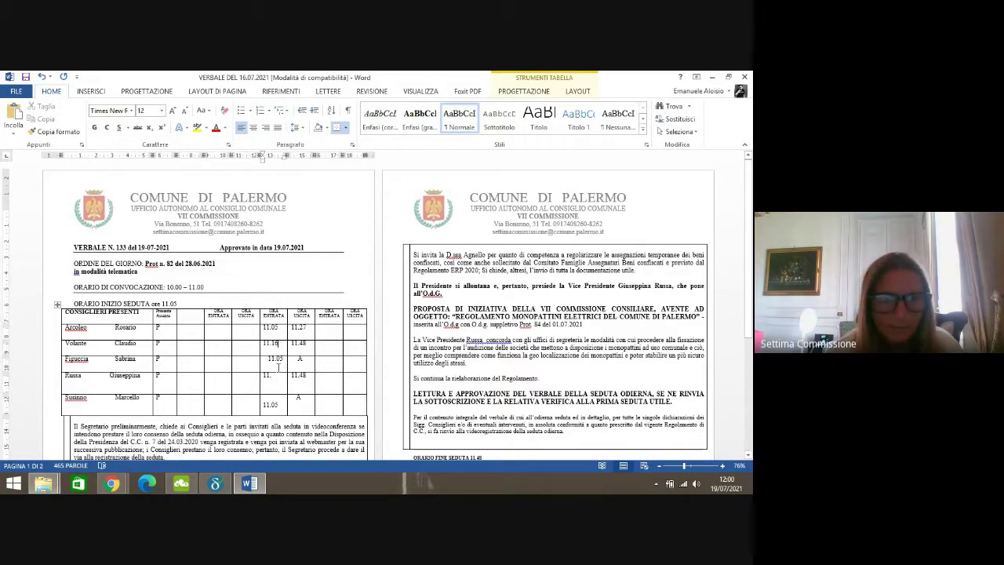
- Complete the fourth councillor's entry time as 11.07 and clear all exit times beside the filled entry times in the attendance table
type("07")
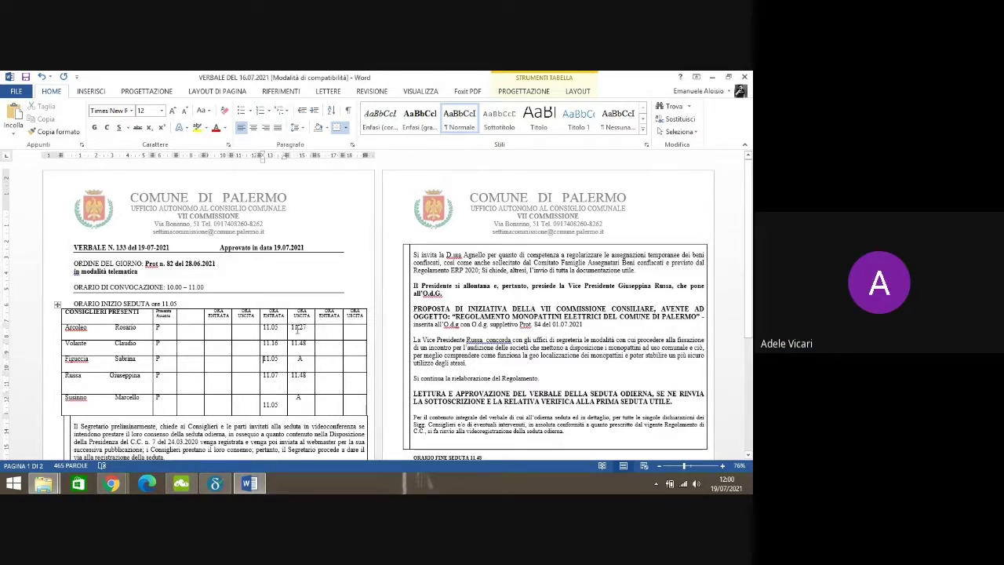
left_click_drag(298, 333, 300, 407)
key("BackSpace")
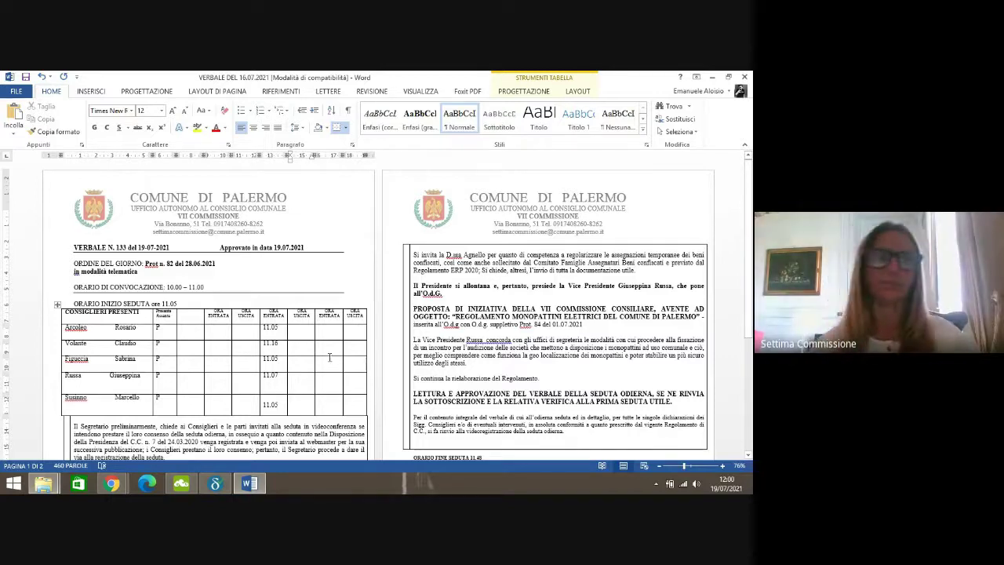
- Save the minutes as a new Word document named VERBALE DEL 20.07.2021 in the VERBALI LUGLIO 2021 folder
left_click(11, 92)
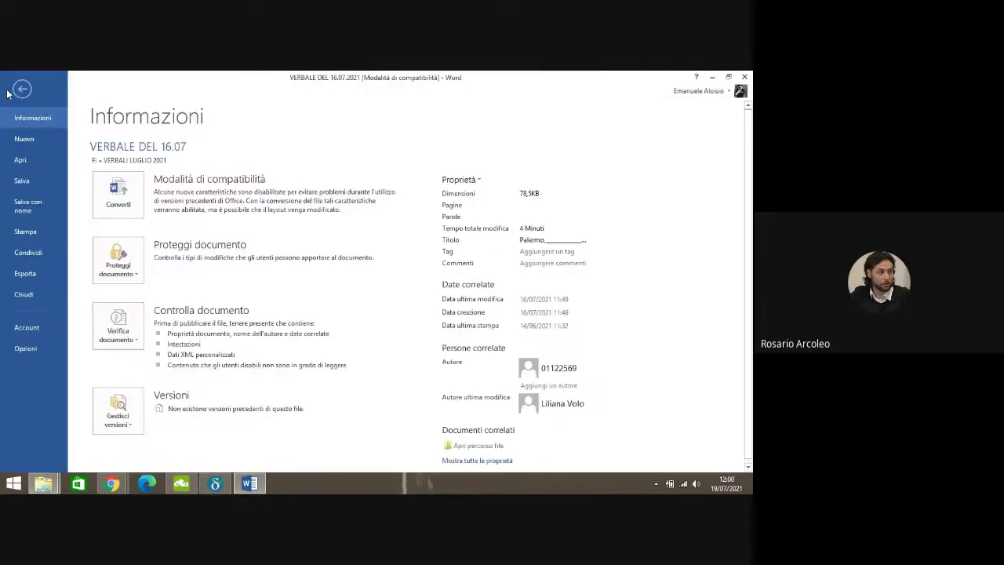
left_click(17, 209)
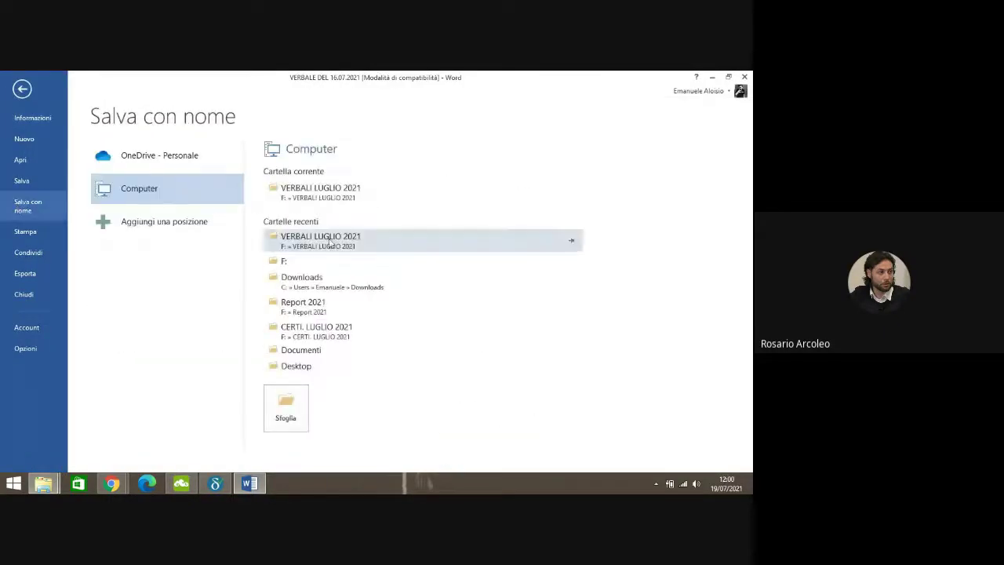
left_click(333, 192)
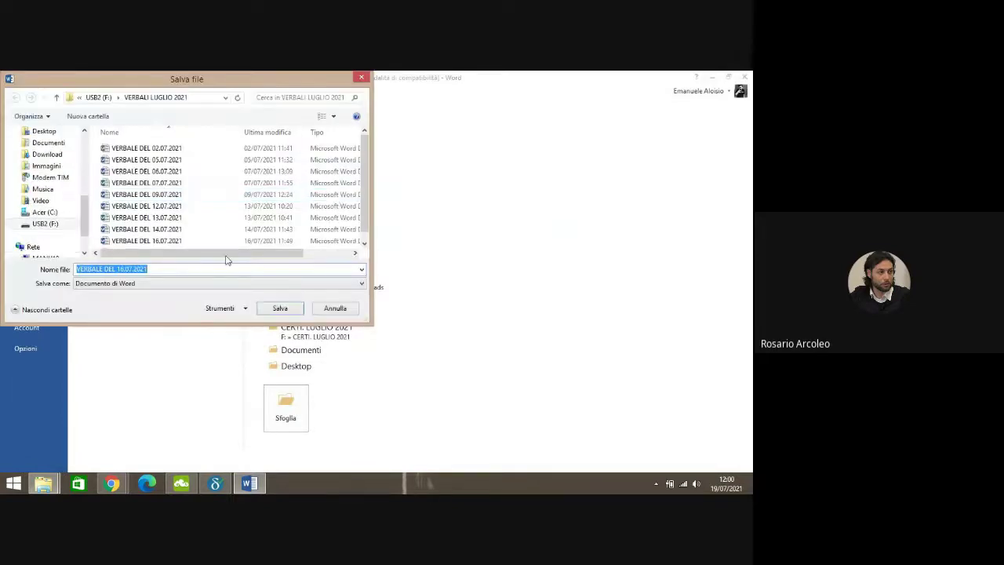
left_click(126, 272)
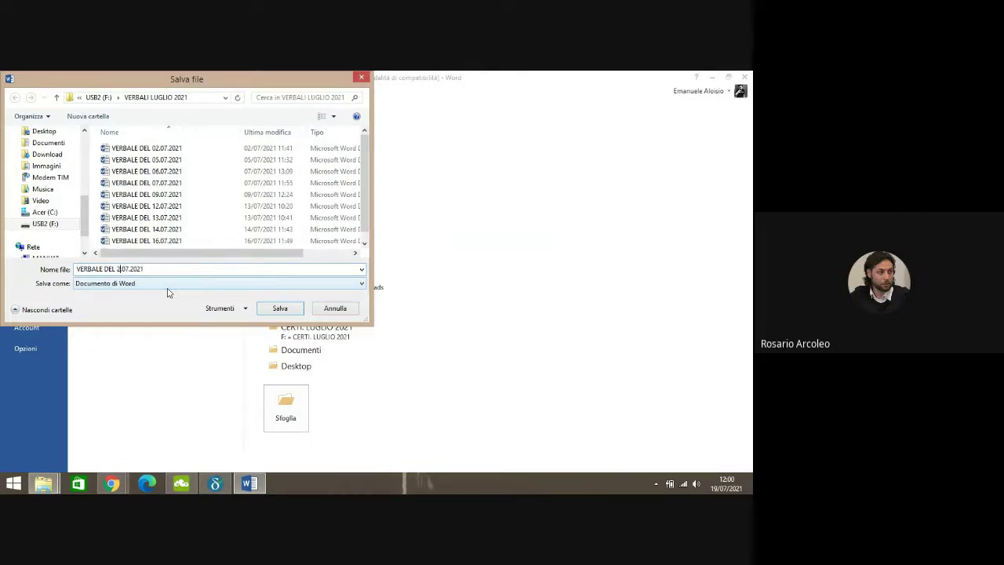
left_click(284, 310)
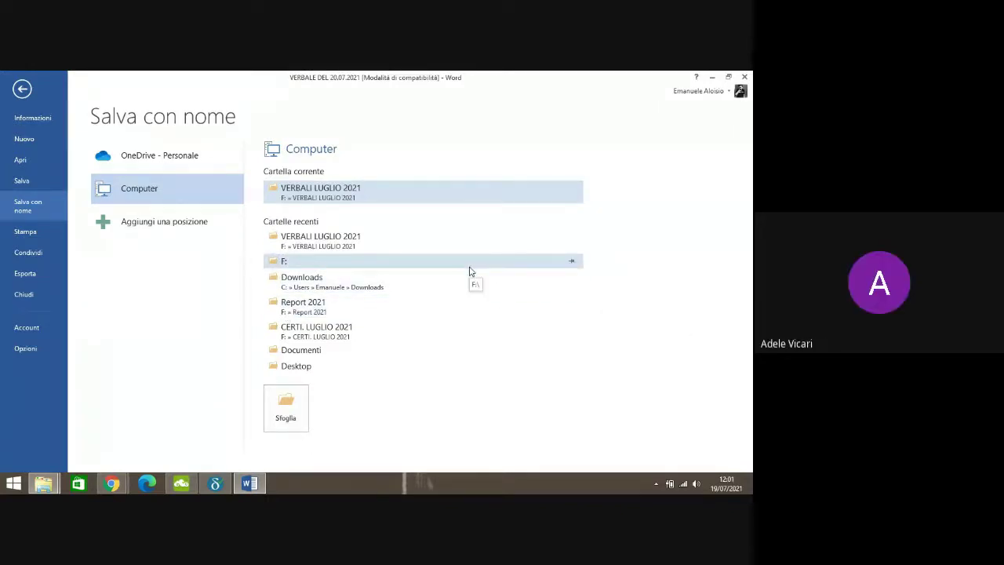
- Close the minutes document and the open VERBALI LUGLIO 2021 and Questo PC folder windows to return to the Google Meet session
mouse_move(748, 79)
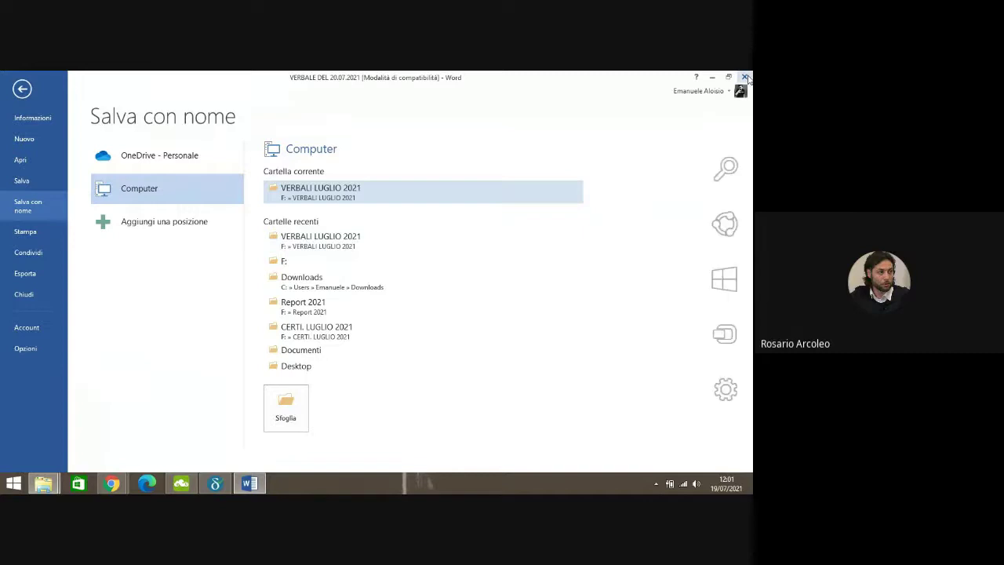
key("Escape")
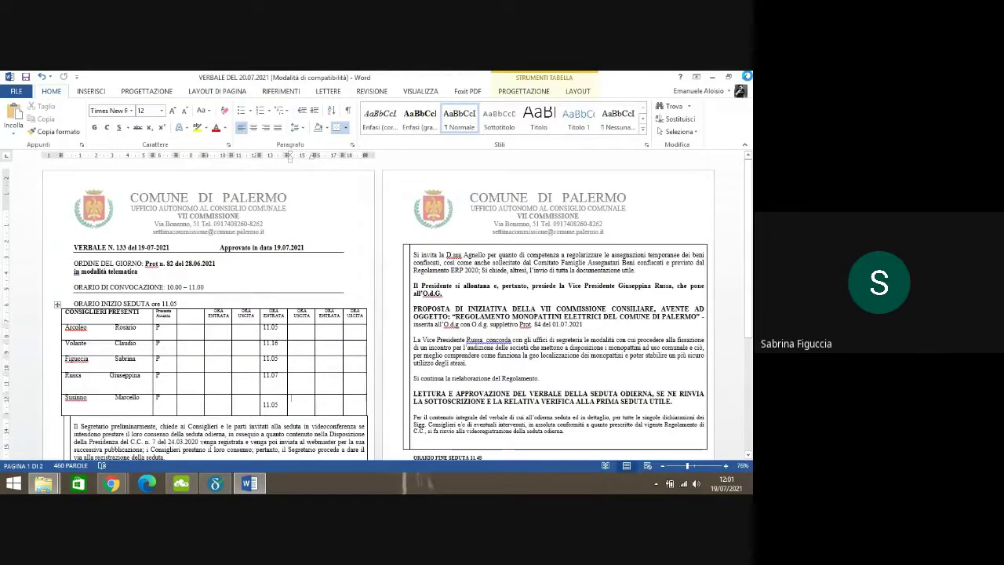
left_click(743, 77)
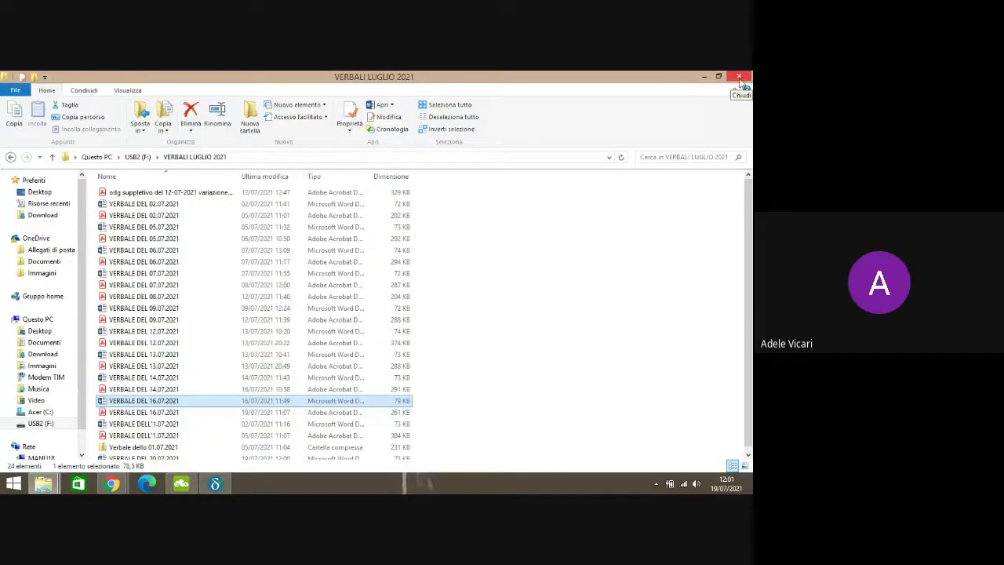
left_click(740, 77)
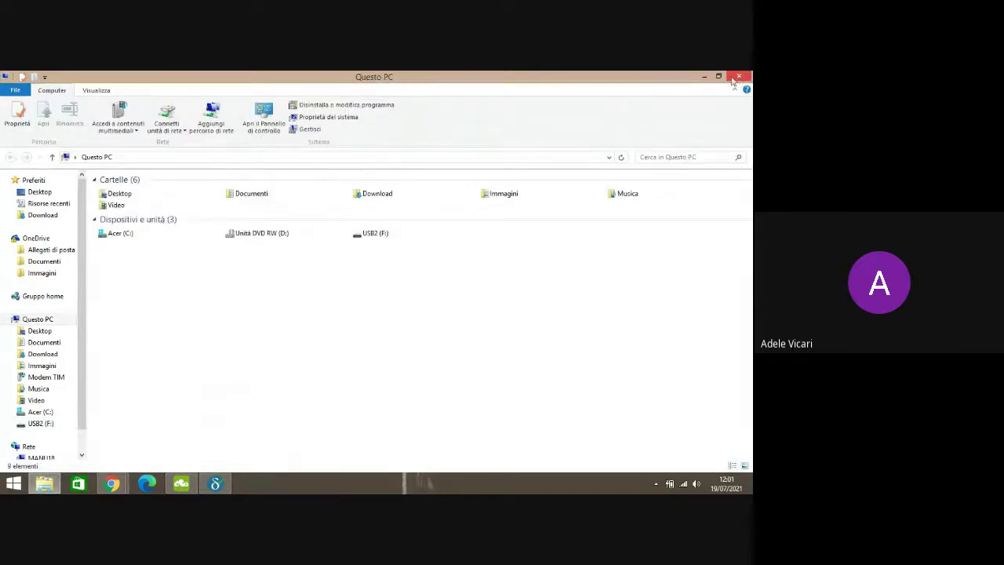
left_click(738, 77)
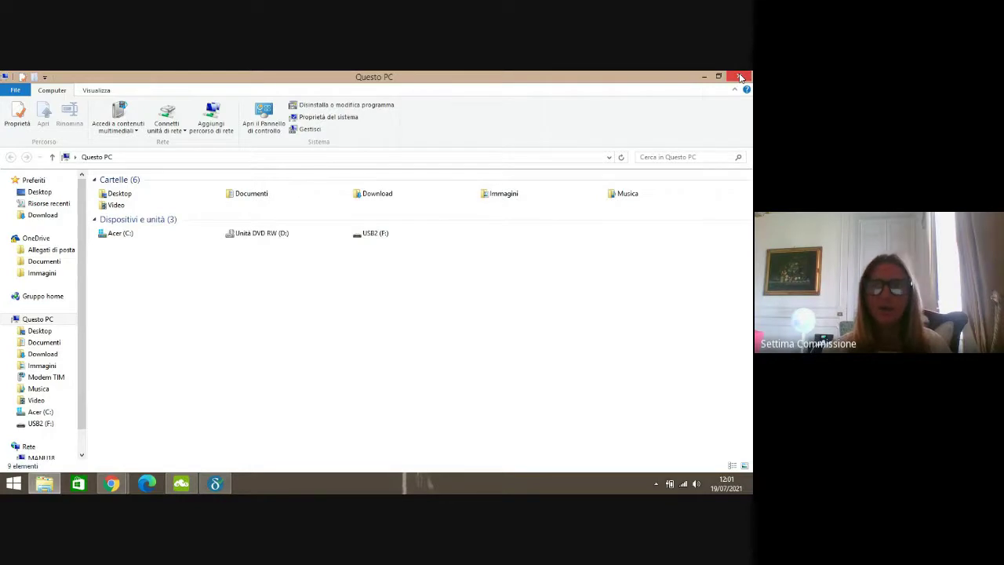
left_click(741, 77)
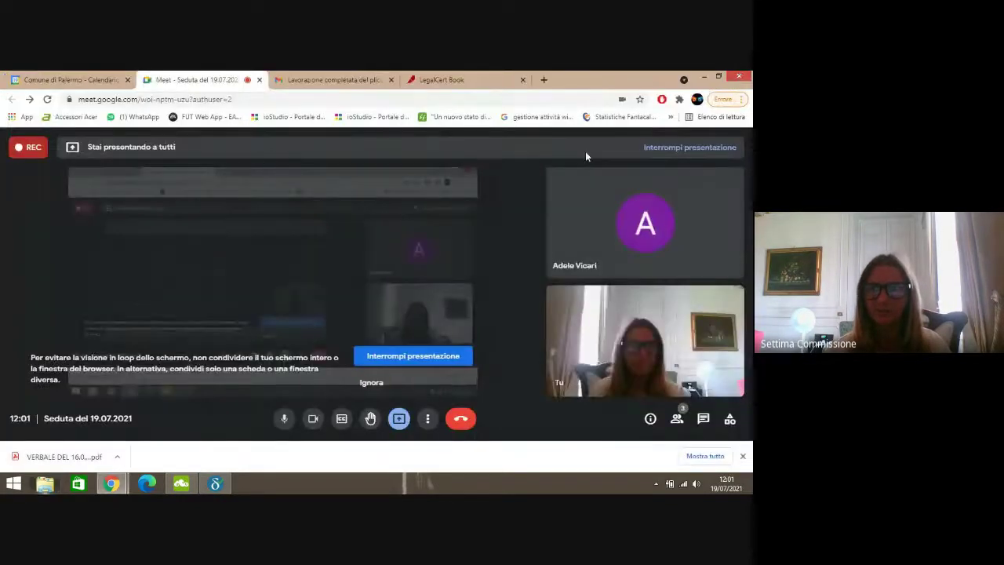